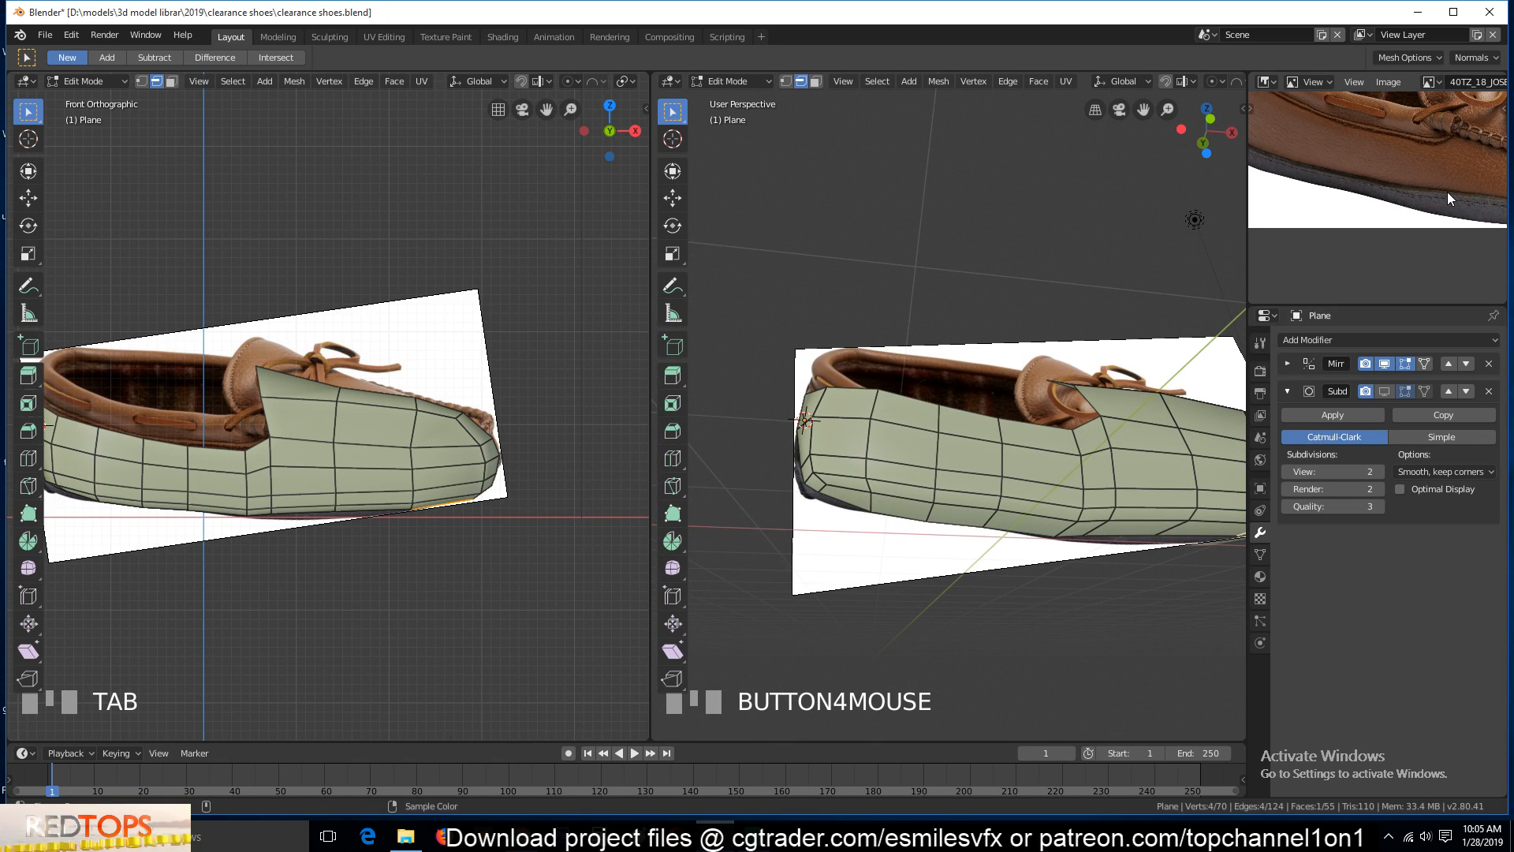
Leave mesh editing in the front view and hide the shoe reference image
{"action": "middle_click_drag", "start_coordinate": [1153, 558], "coordinate": [1142, 616]}
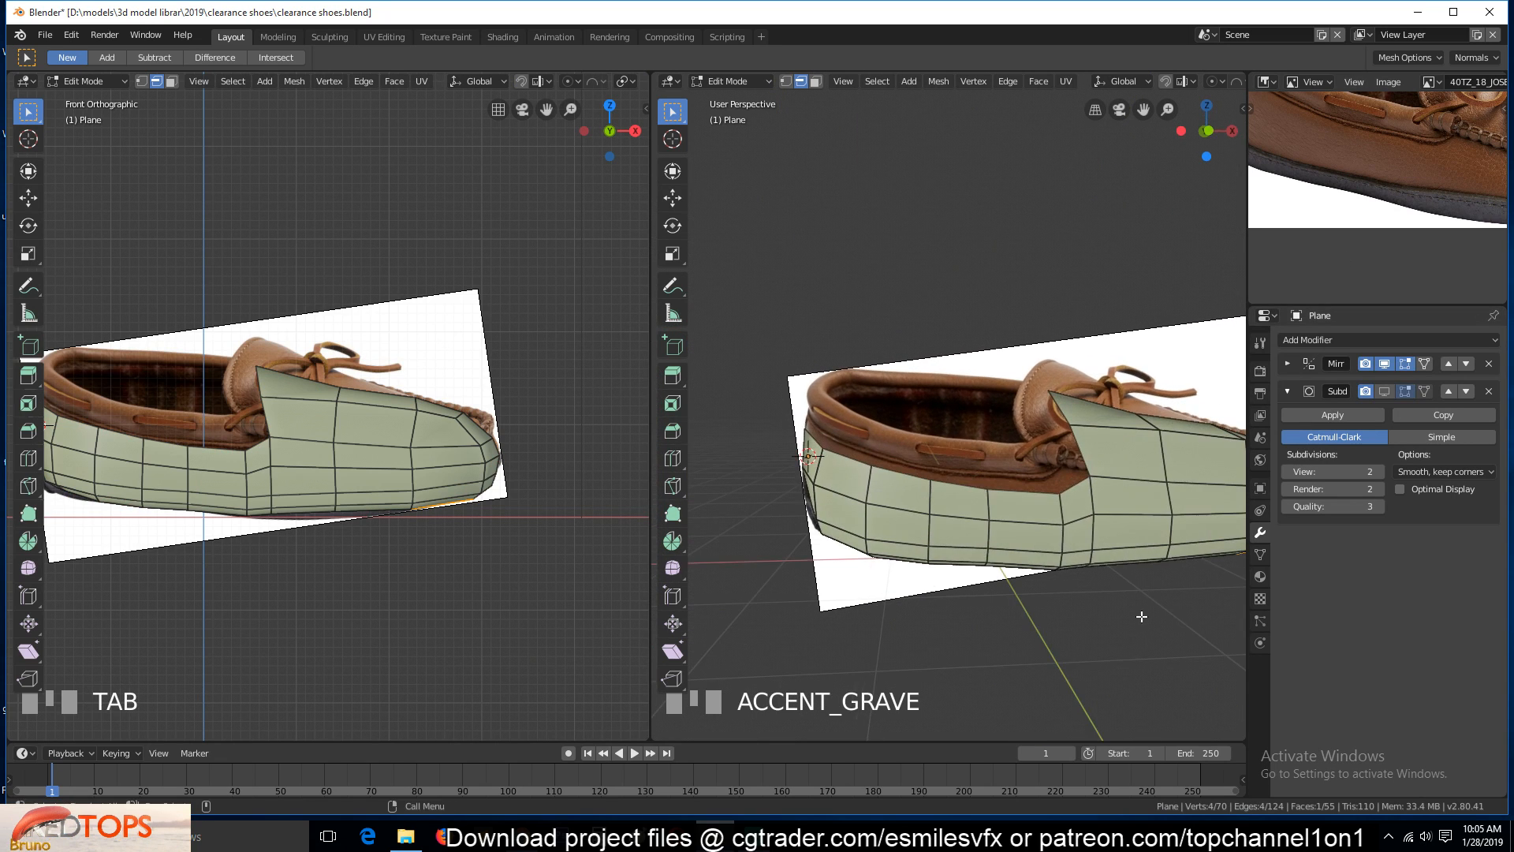
{"action": "middle_click_drag", "start_coordinate": [1052, 585], "coordinate": [1050, 575], "text": "shift"}
{"action": "key", "text": "KP_1"}
{"action": "key", "text": "alt+z"}
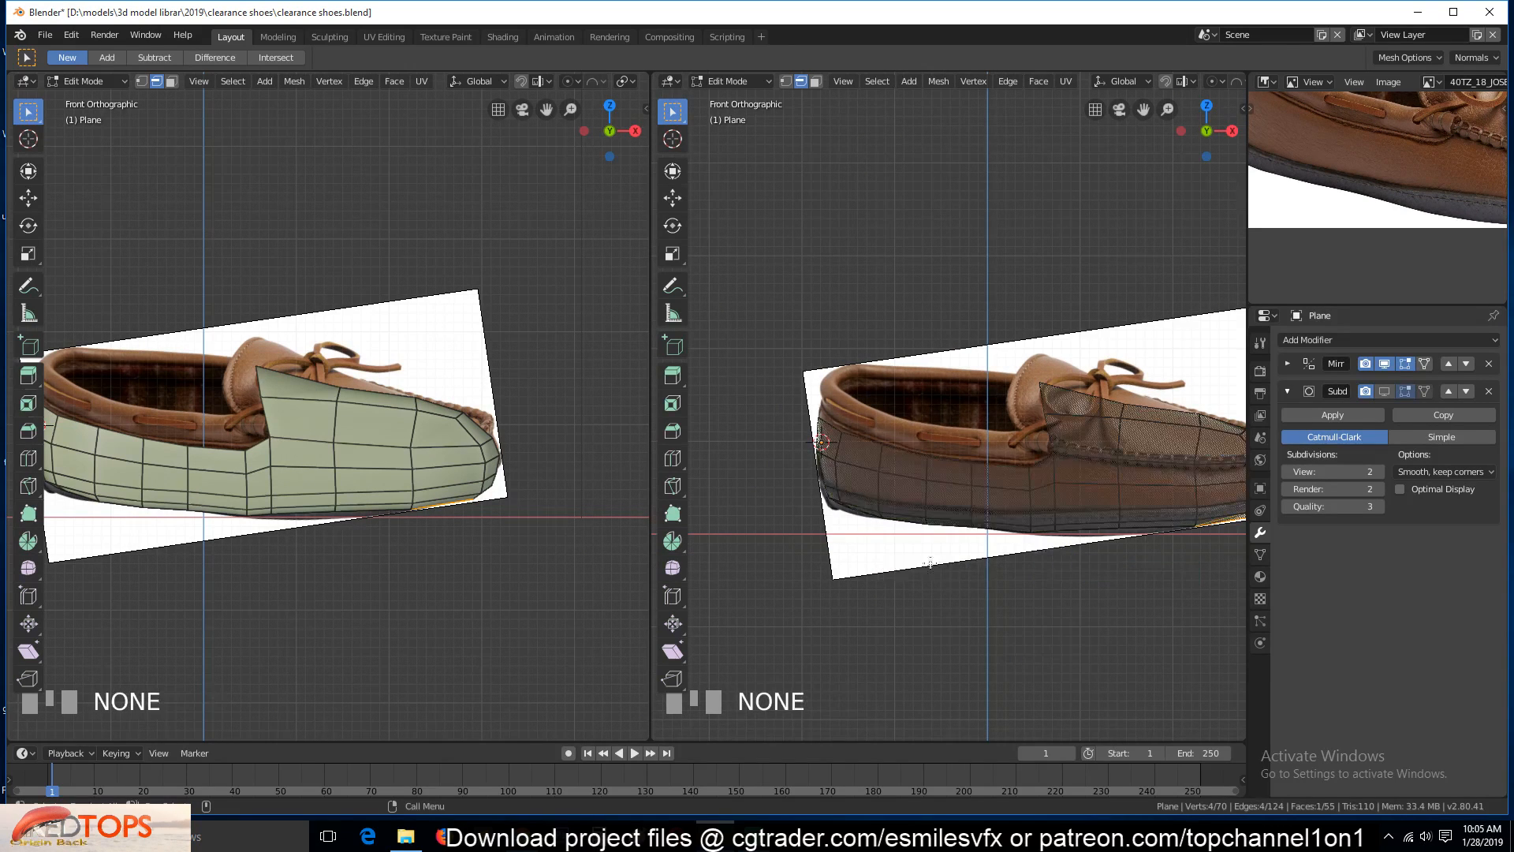
{"action": "middle_click_drag", "start_coordinate": [1008, 559], "coordinate": [992, 559], "text": "shift"}
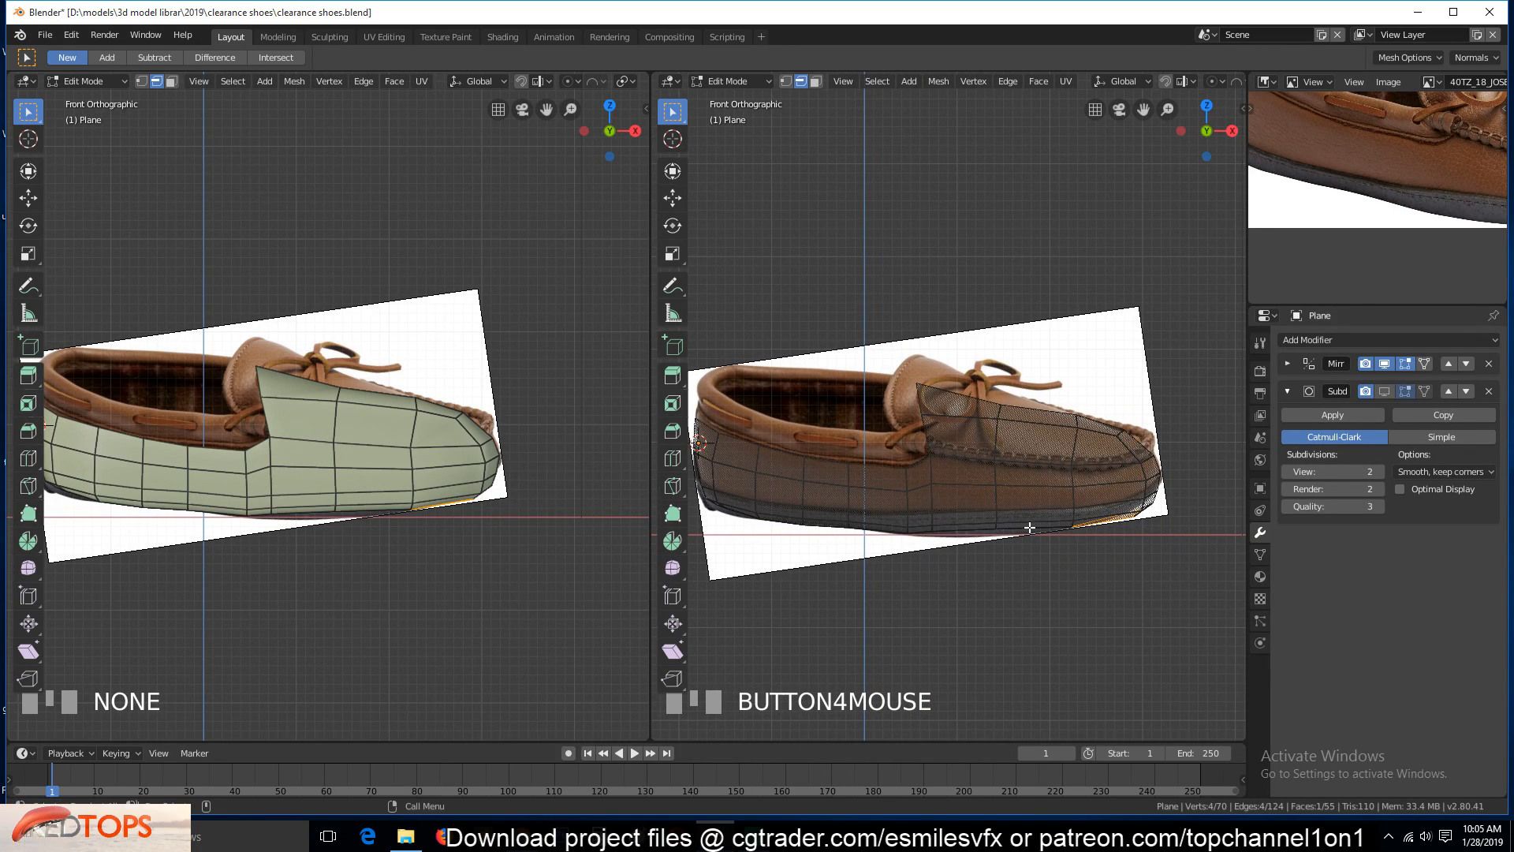
{"action": "key", "text": "Tab"}
{"action": "left_click", "coordinate": [976, 479]}
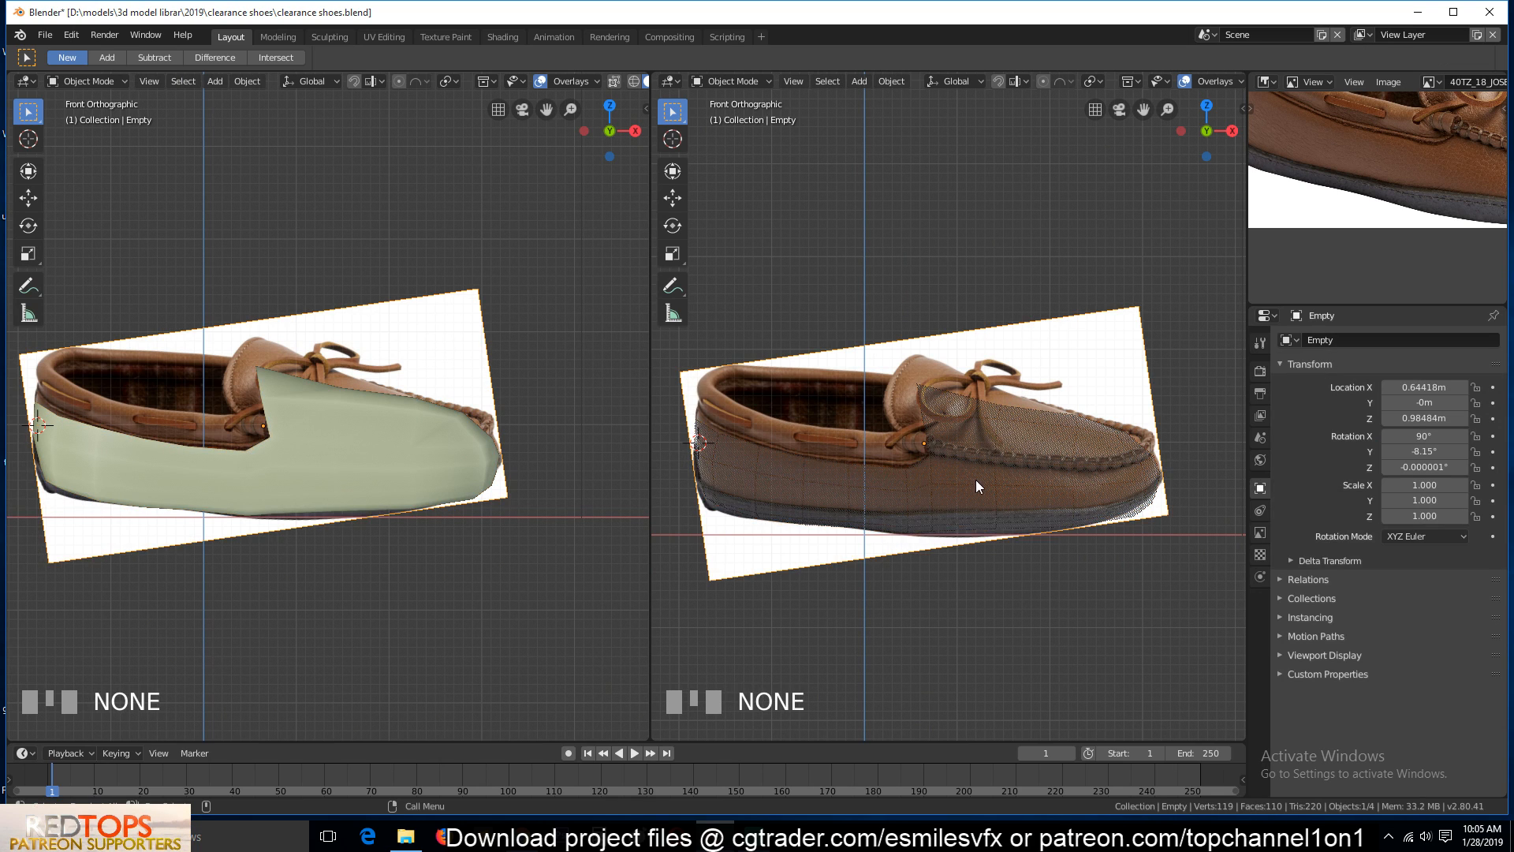
{"action": "key", "text": "h"}
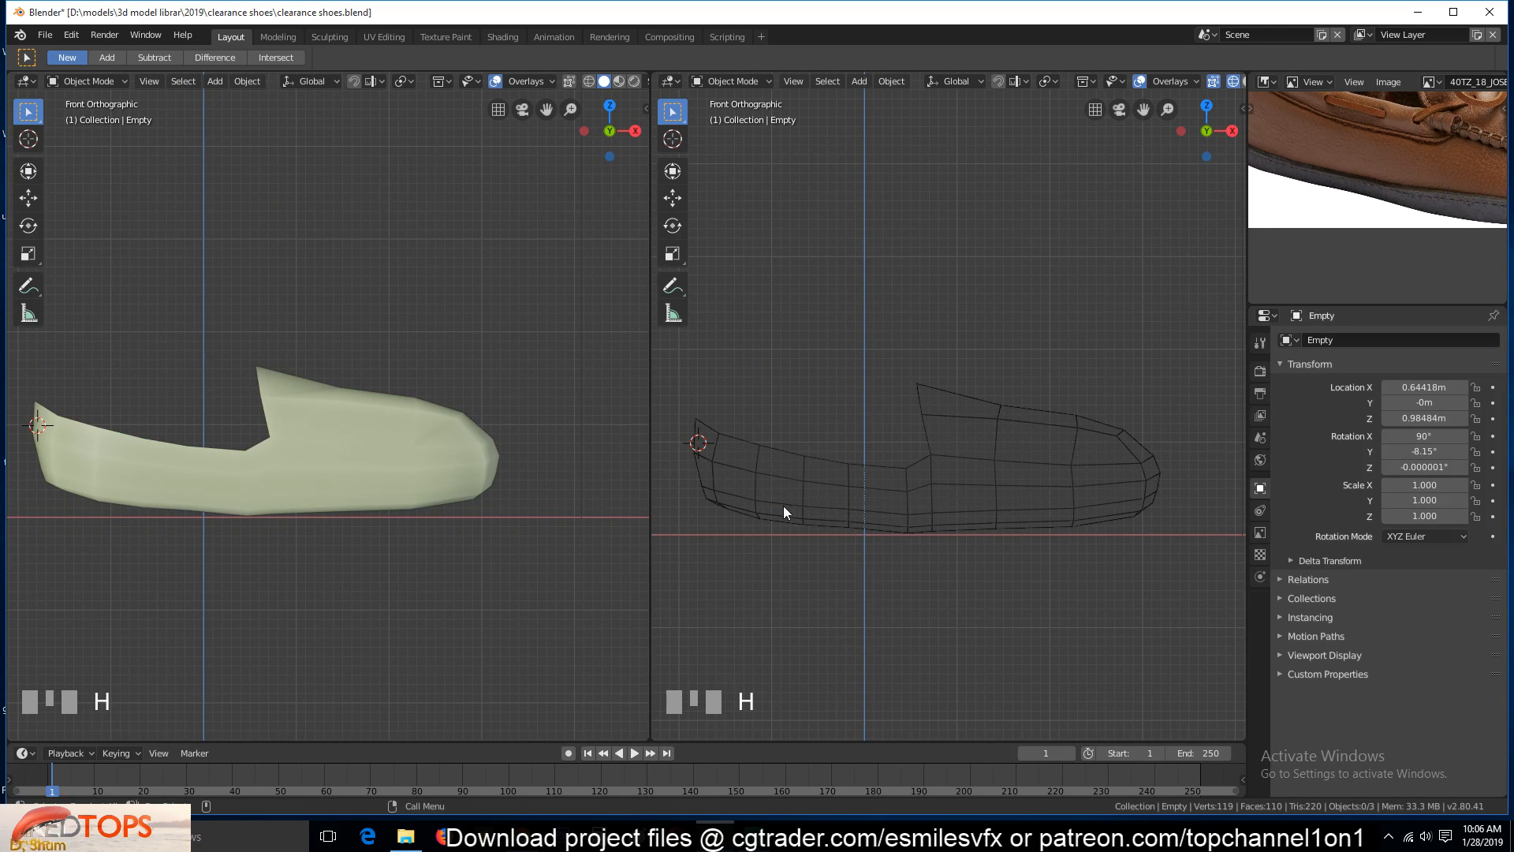
Open the shoe mesh for vertex editing and show it in a maximized front view
{"action": "left_click", "coordinate": [828, 530]}
{"action": "key", "text": "Tab"}
{"action": "scroll", "coordinate": [907, 555], "scroll_direction": "up", "scroll_amount": 5}
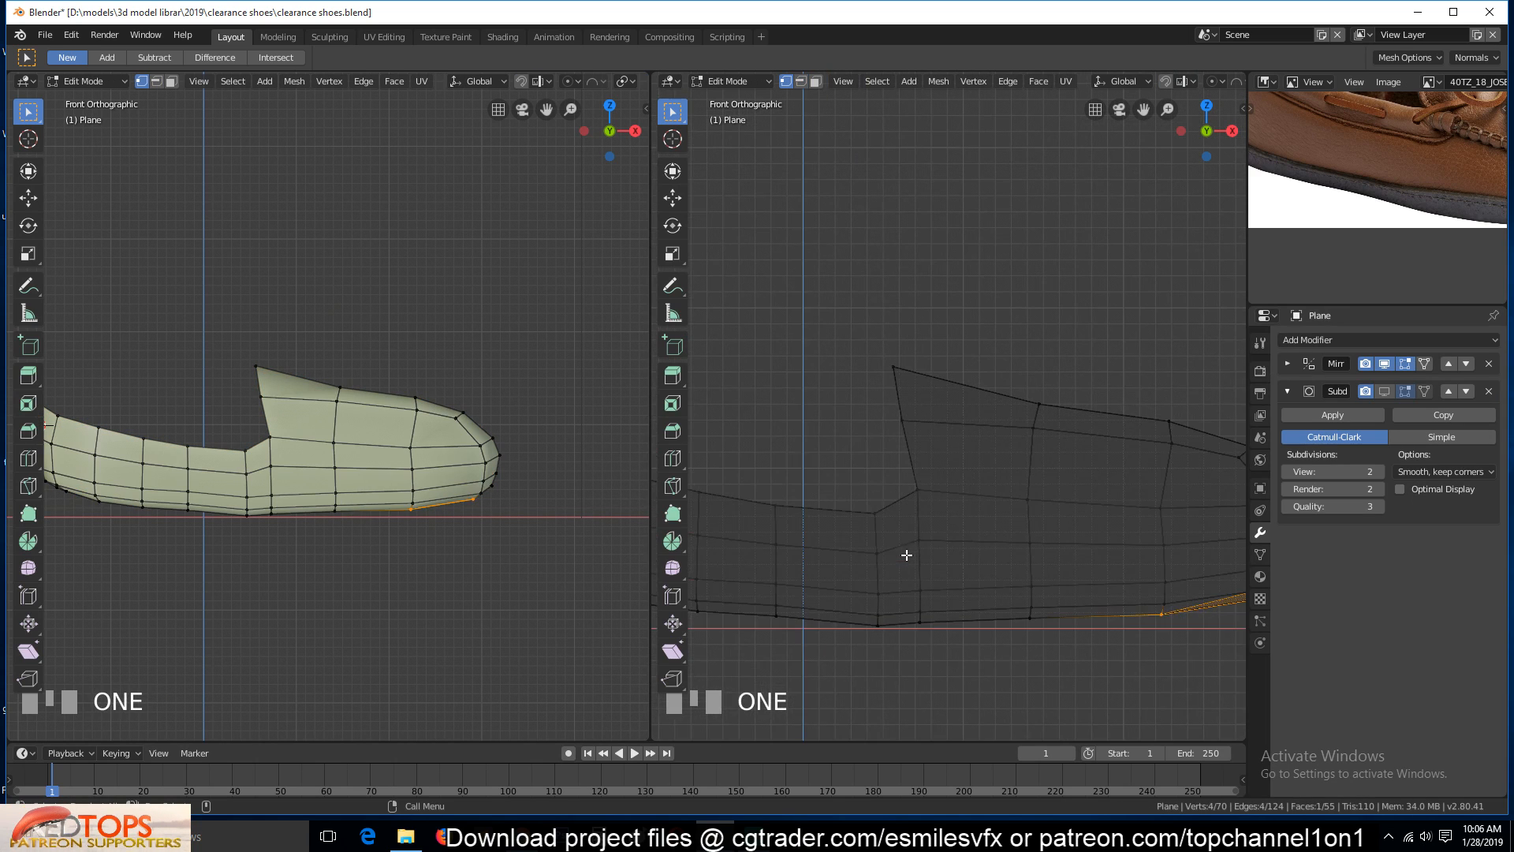
{"action": "scroll", "coordinate": [906, 555], "scroll_direction": "down", "scroll_amount": 3}
{"action": "middle_click_drag", "start_coordinate": [935, 554], "coordinate": [867, 480], "text": "shift"}
{"action": "key", "text": "ctrl+space"}
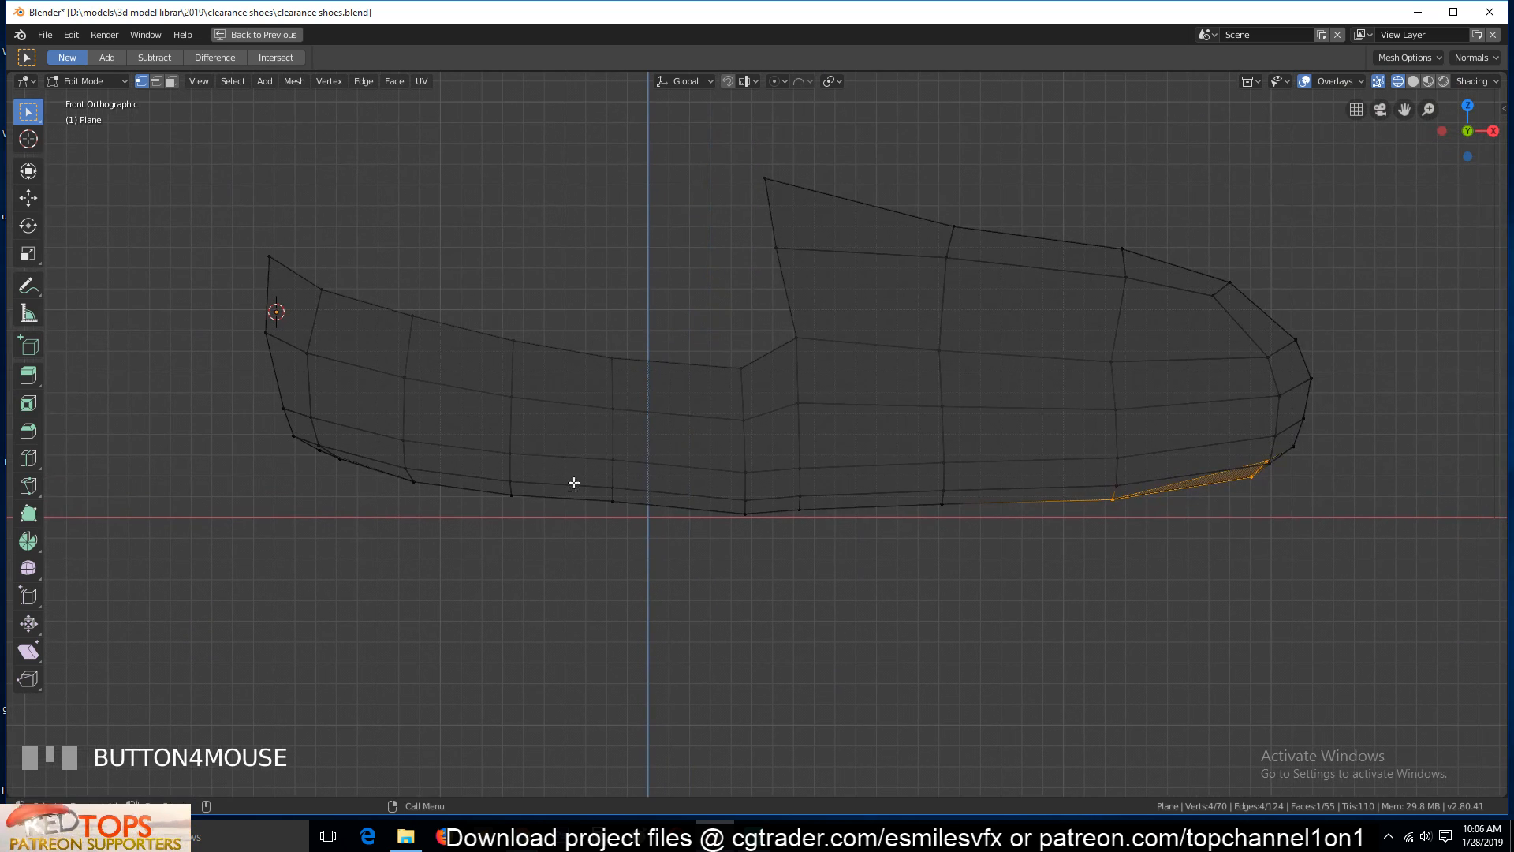
Move the lower vertices of the heel downward and slightly backward to give the heel a deeper base
{"action": "key", "text": "alt+a"}
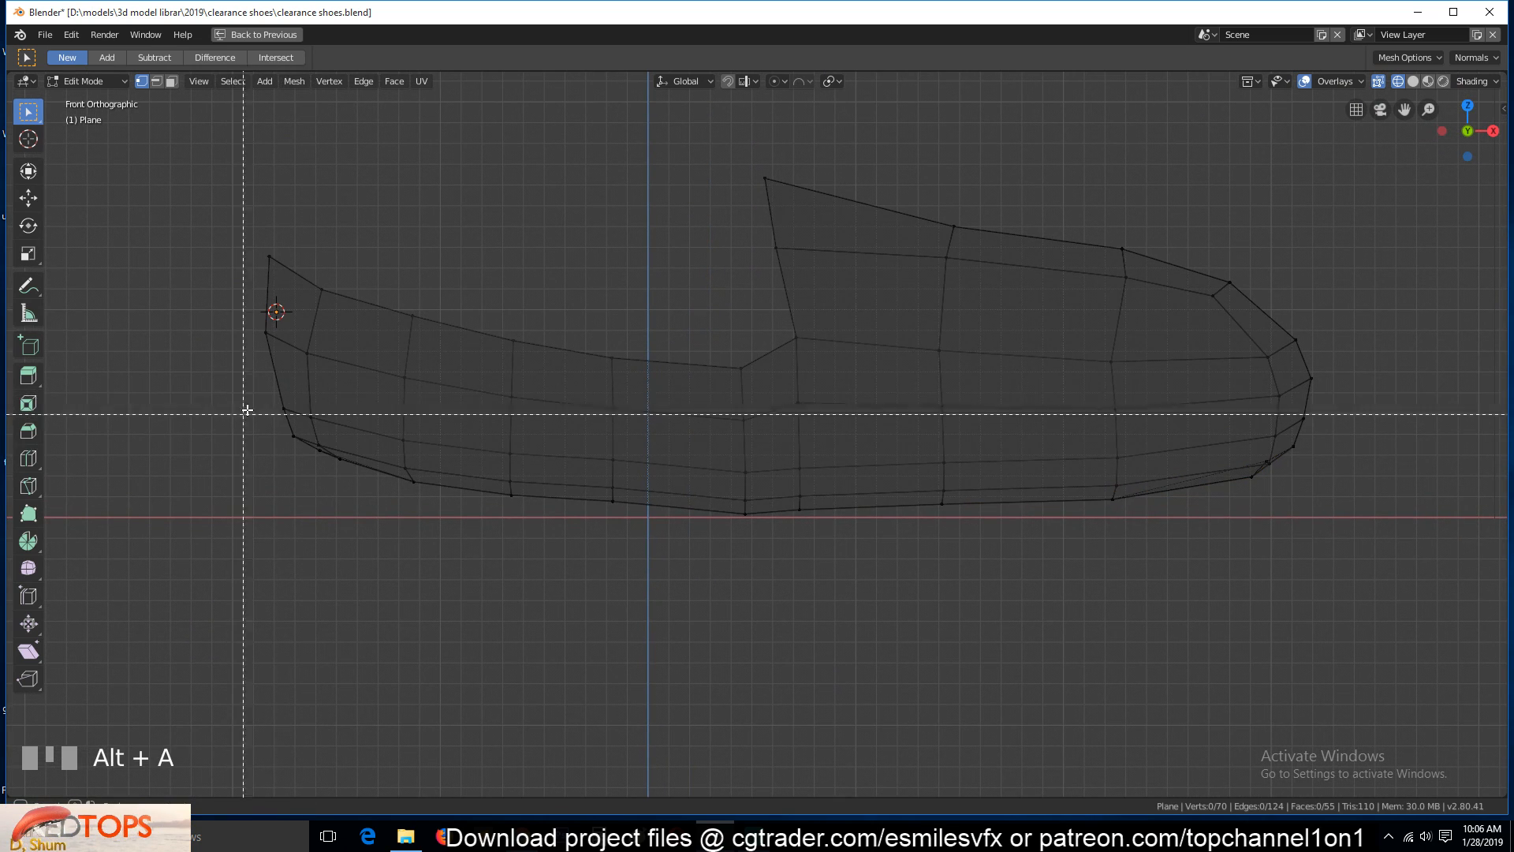
{"action": "key", "text": "b"}
{"action": "left_click_drag", "start_coordinate": [253, 394], "coordinate": [411, 490]}
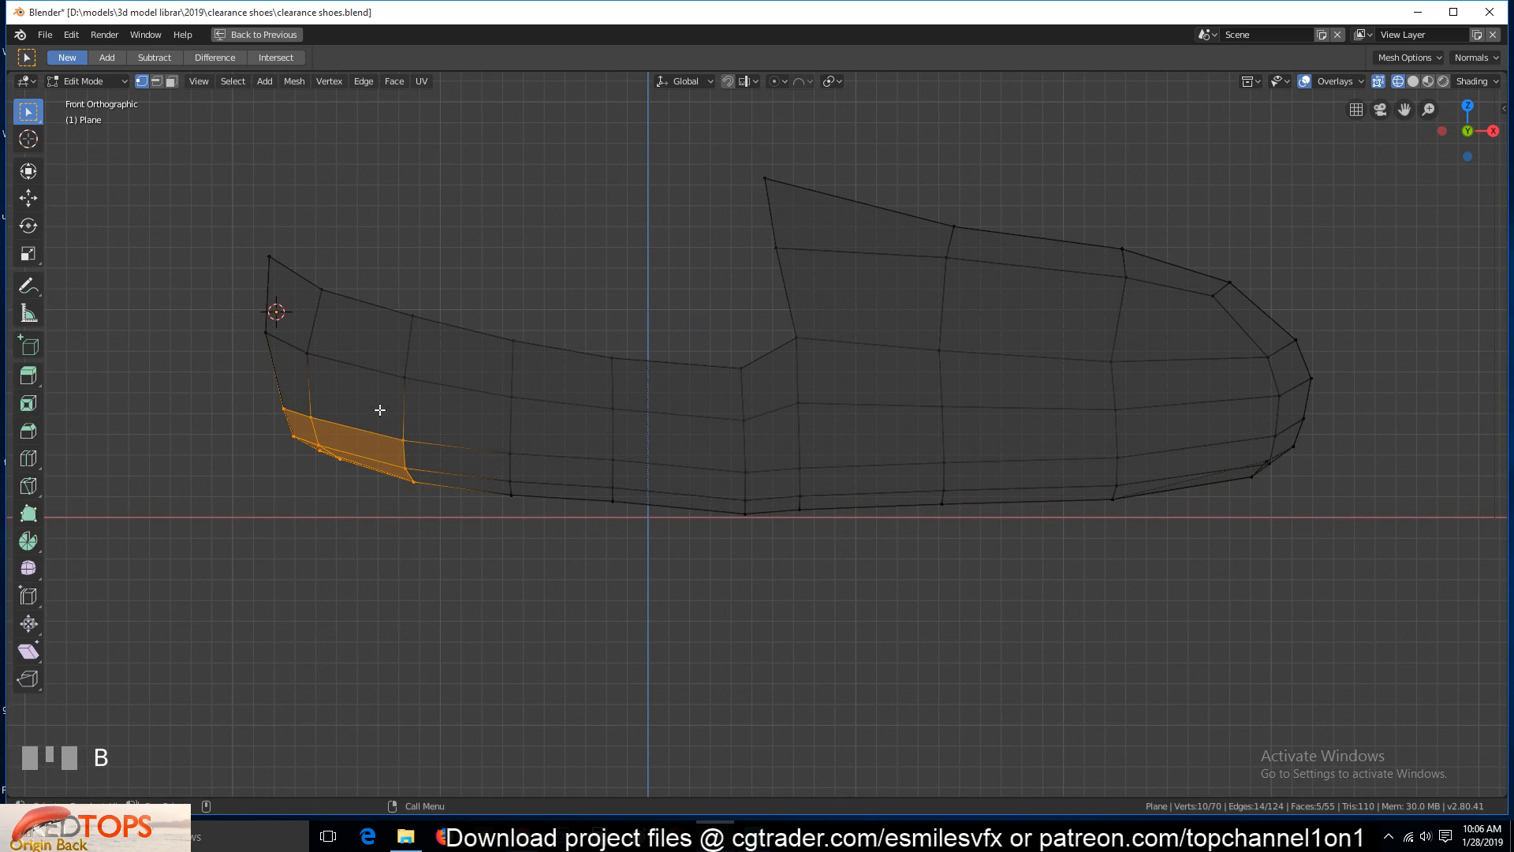
{"action": "left_click", "coordinate": [28, 198]}
{"action": "left_click_drag", "start_coordinate": [348, 385], "coordinate": [356, 444]}
{"action": "key", "text": "alt+a"}
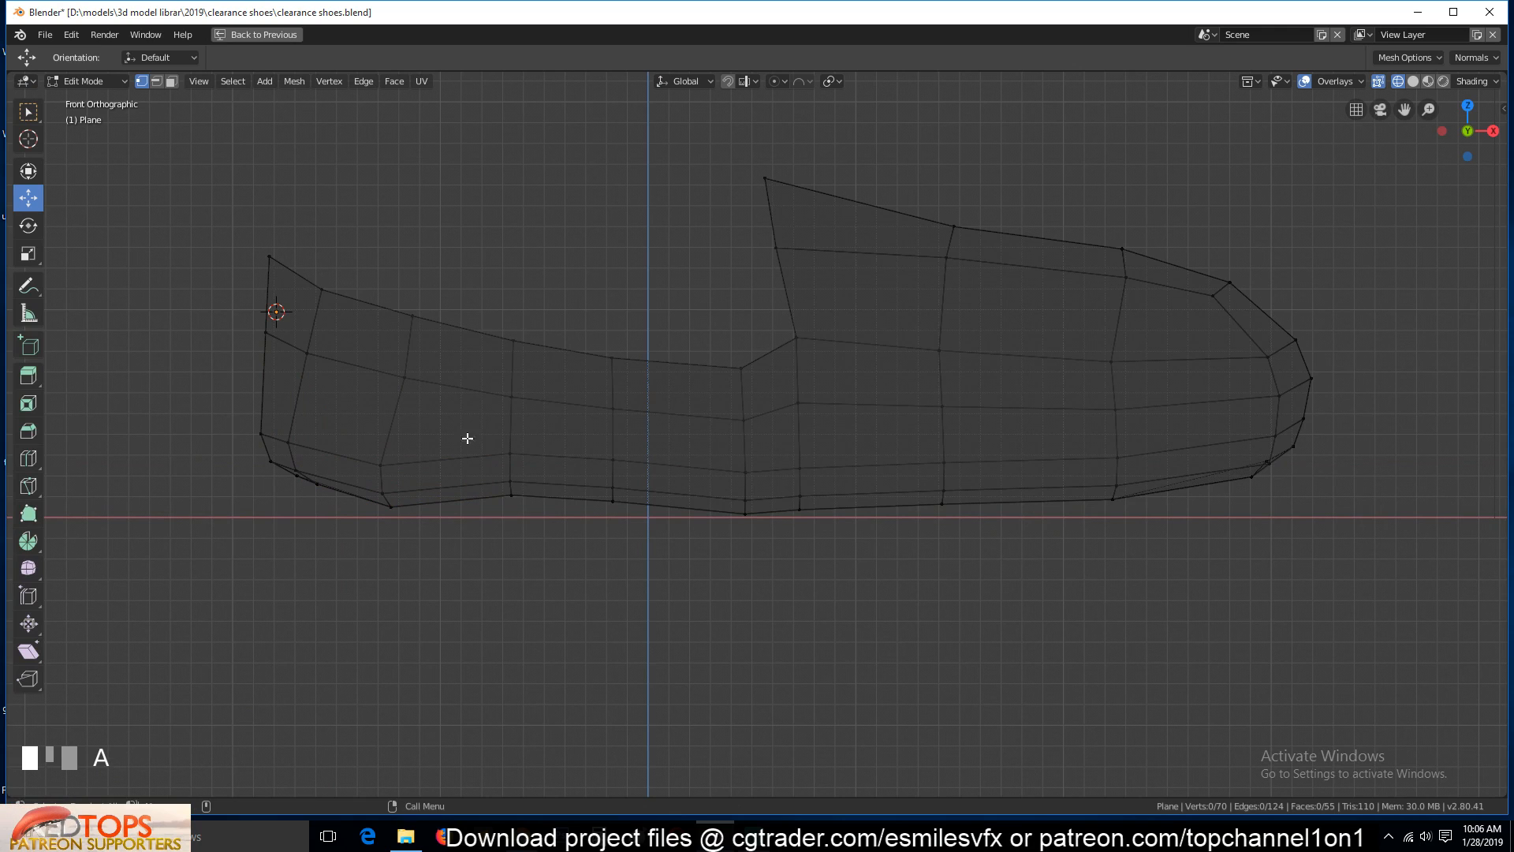
Lower the bottom vertices just ahead of the heel and raise the bottom vertices beneath the arch
{"action": "key", "text": "b"}
{"action": "left_click_drag", "start_coordinate": [469, 426], "coordinate": [550, 514]}
{"action": "left_click_drag", "start_coordinate": [512, 415], "coordinate": [517, 436]}
{"action": "key", "text": "alt+a"}
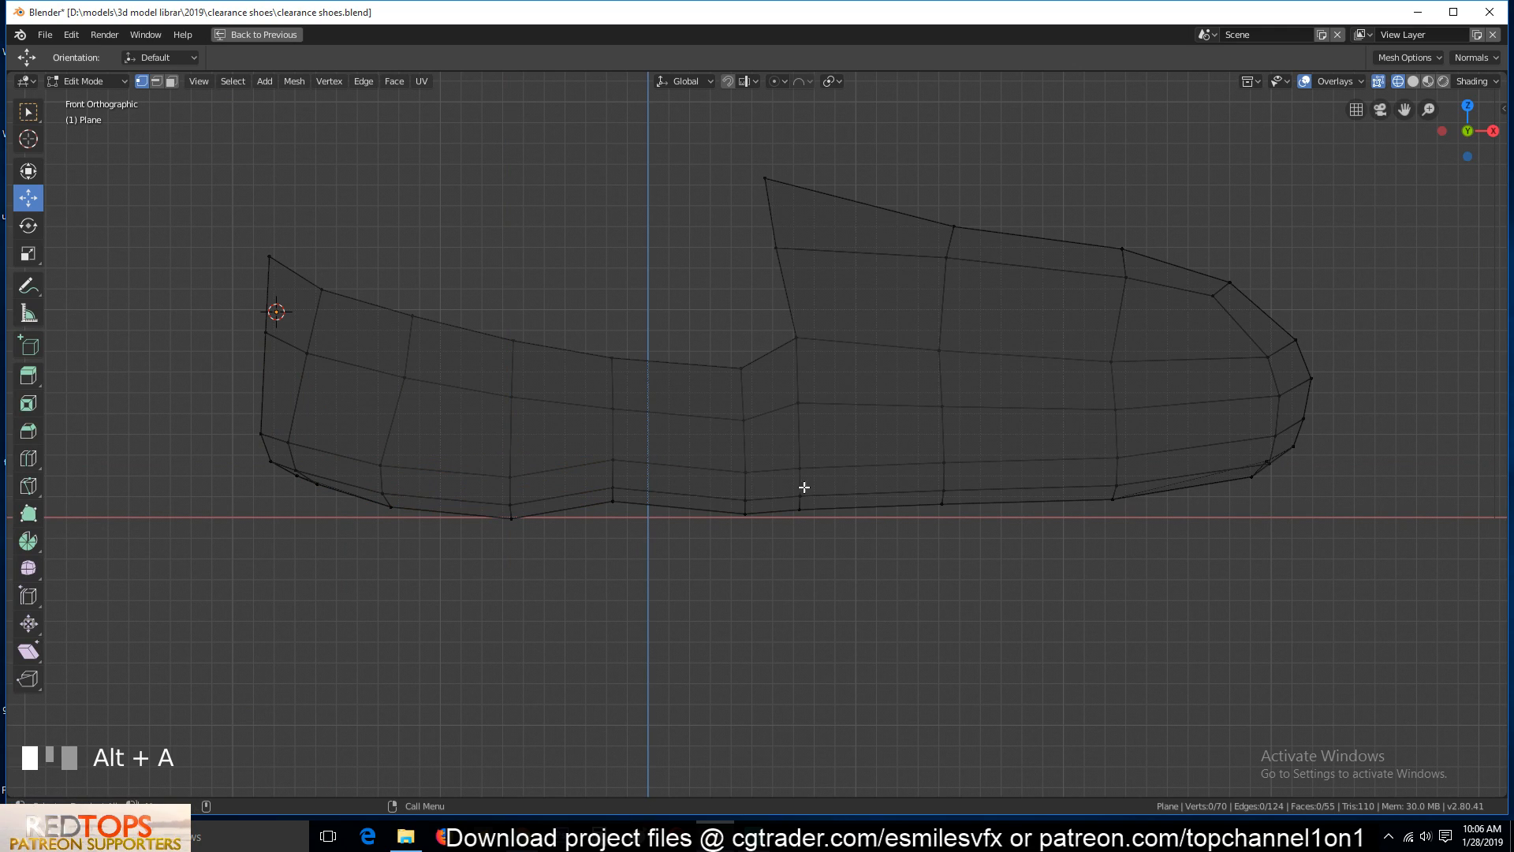
{"action": "key", "text": "b"}
{"action": "left_click_drag", "start_coordinate": [720, 426], "coordinate": [754, 427]}
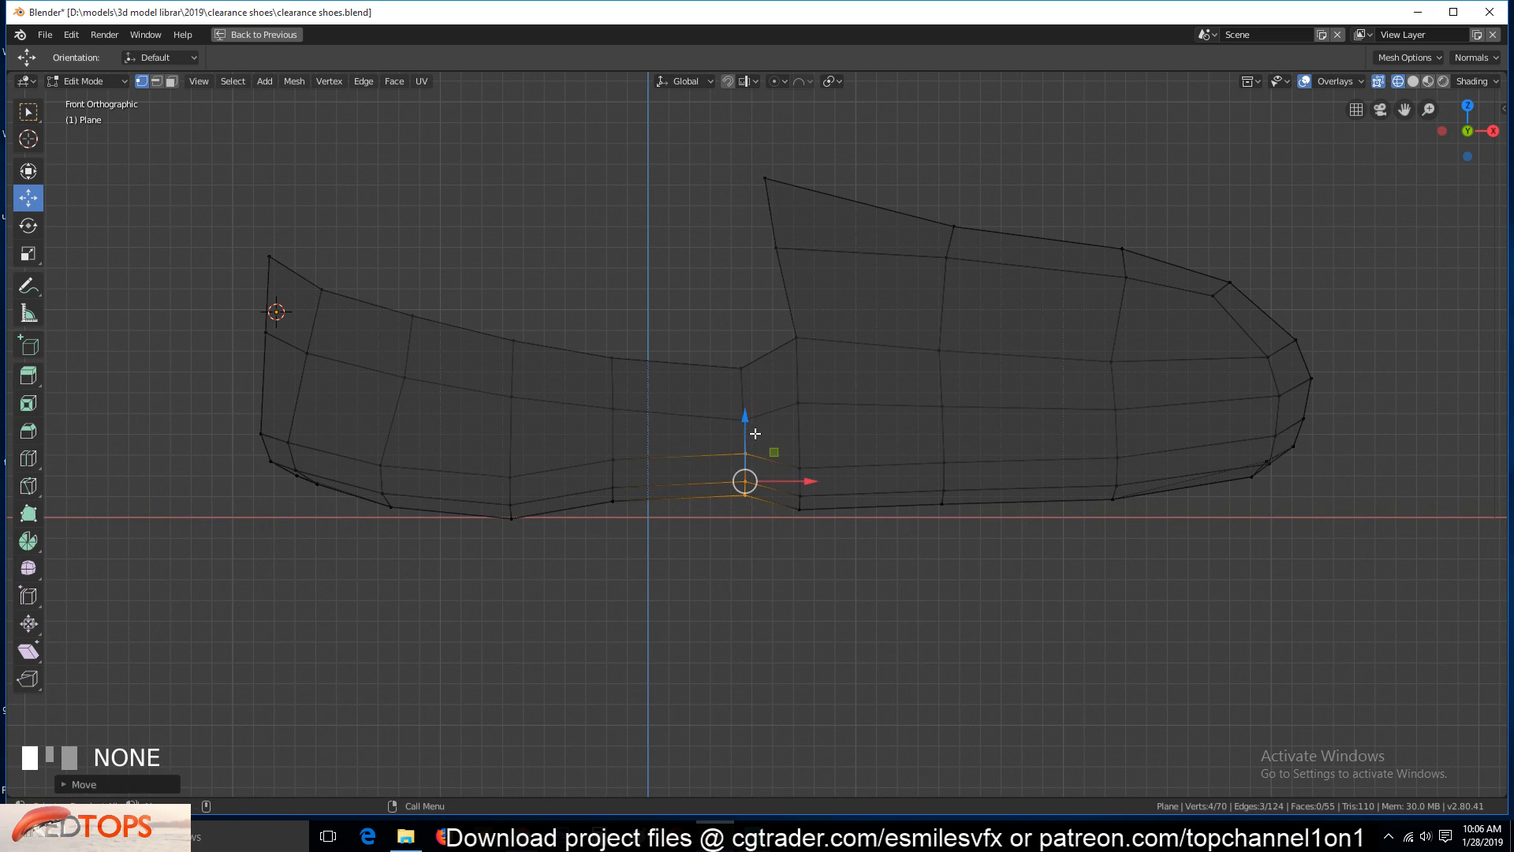
{"action": "left_click", "coordinate": [749, 426]}
{"action": "key", "text": "alt+a"}
Lower the bottom vertices of the two columns beneath the forefoot slightly
{"action": "key", "text": "b"}
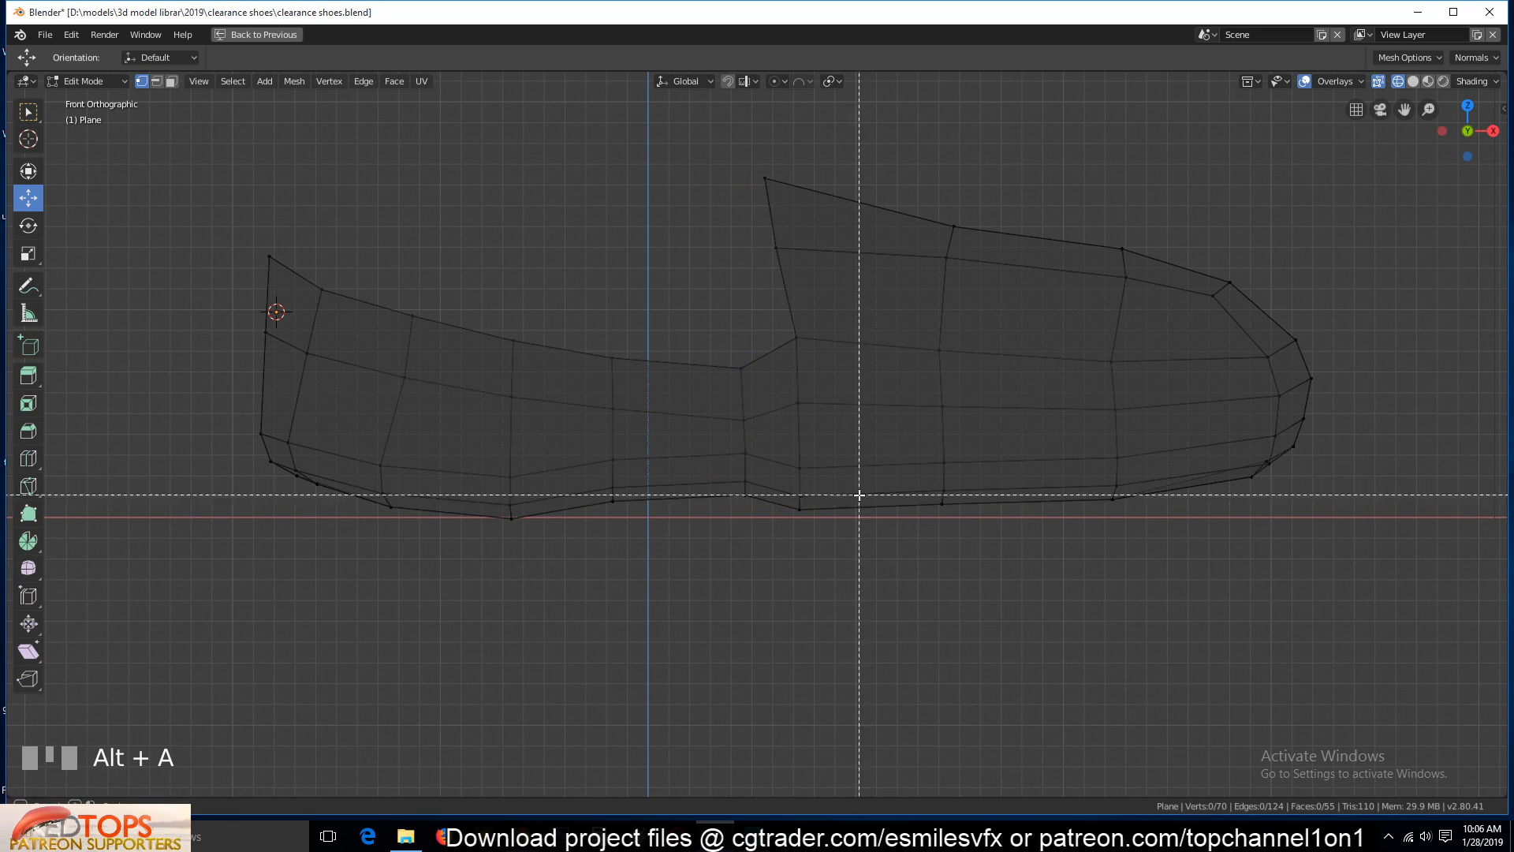
{"action": "left_click_drag", "start_coordinate": [906, 439], "coordinate": [1180, 528]}
{"action": "left_click_drag", "start_coordinate": [1030, 432], "coordinate": [1030, 444]}
{"action": "key", "text": "alt+a"}
Lower the bottom toe vertices, moving the inner one slightly down and back to even out the toe curve
{"action": "key", "text": "b"}
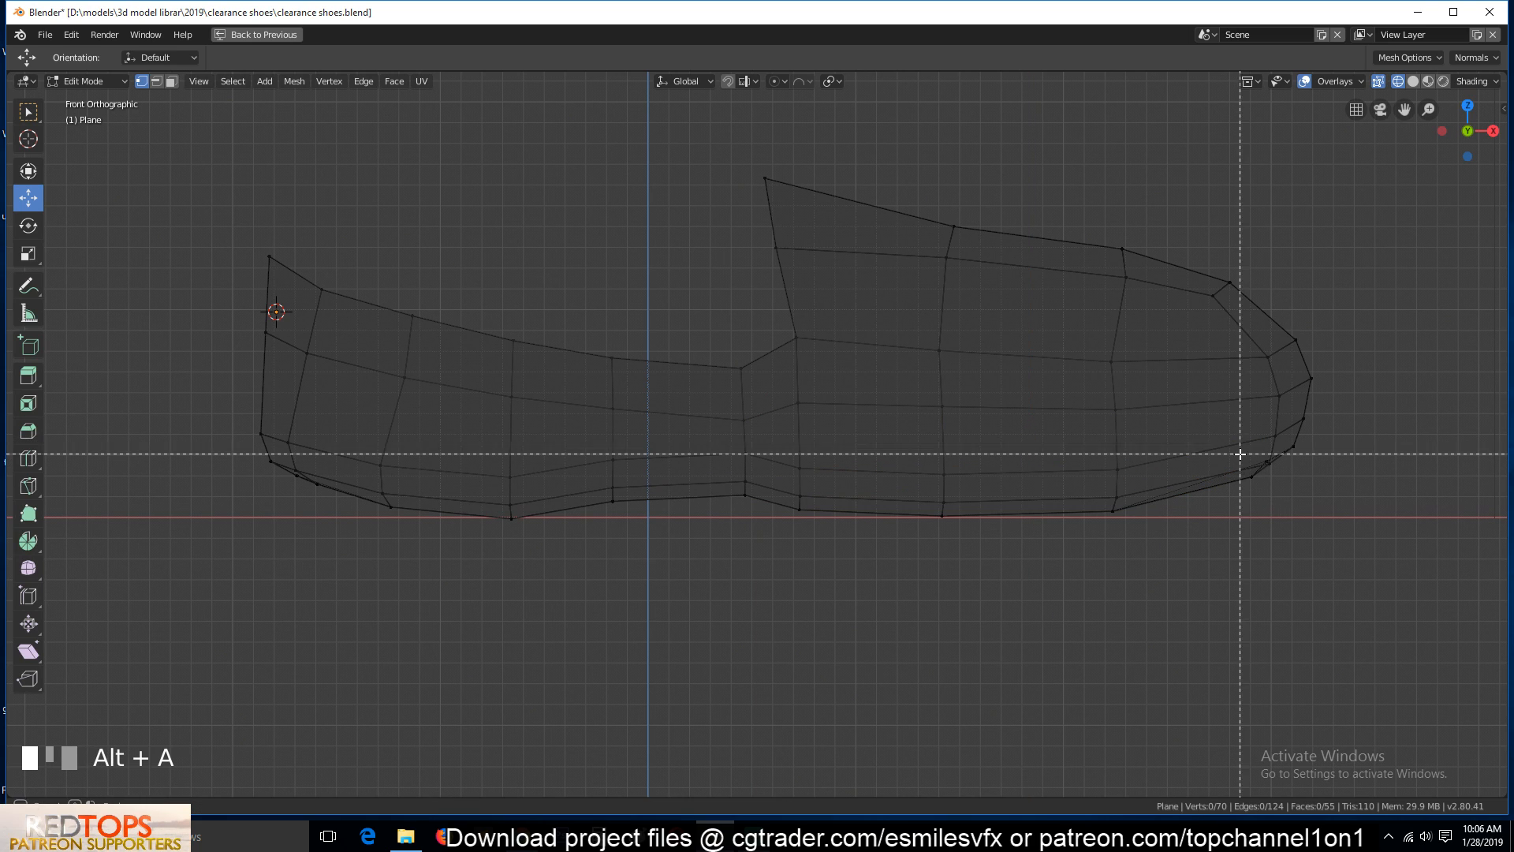
{"action": "left_click_drag", "start_coordinate": [1243, 449], "coordinate": [1271, 494]}
{"action": "left_click_drag", "start_coordinate": [1261, 419], "coordinate": [1265, 455]}
{"action": "left_click", "coordinate": [1269, 471]}
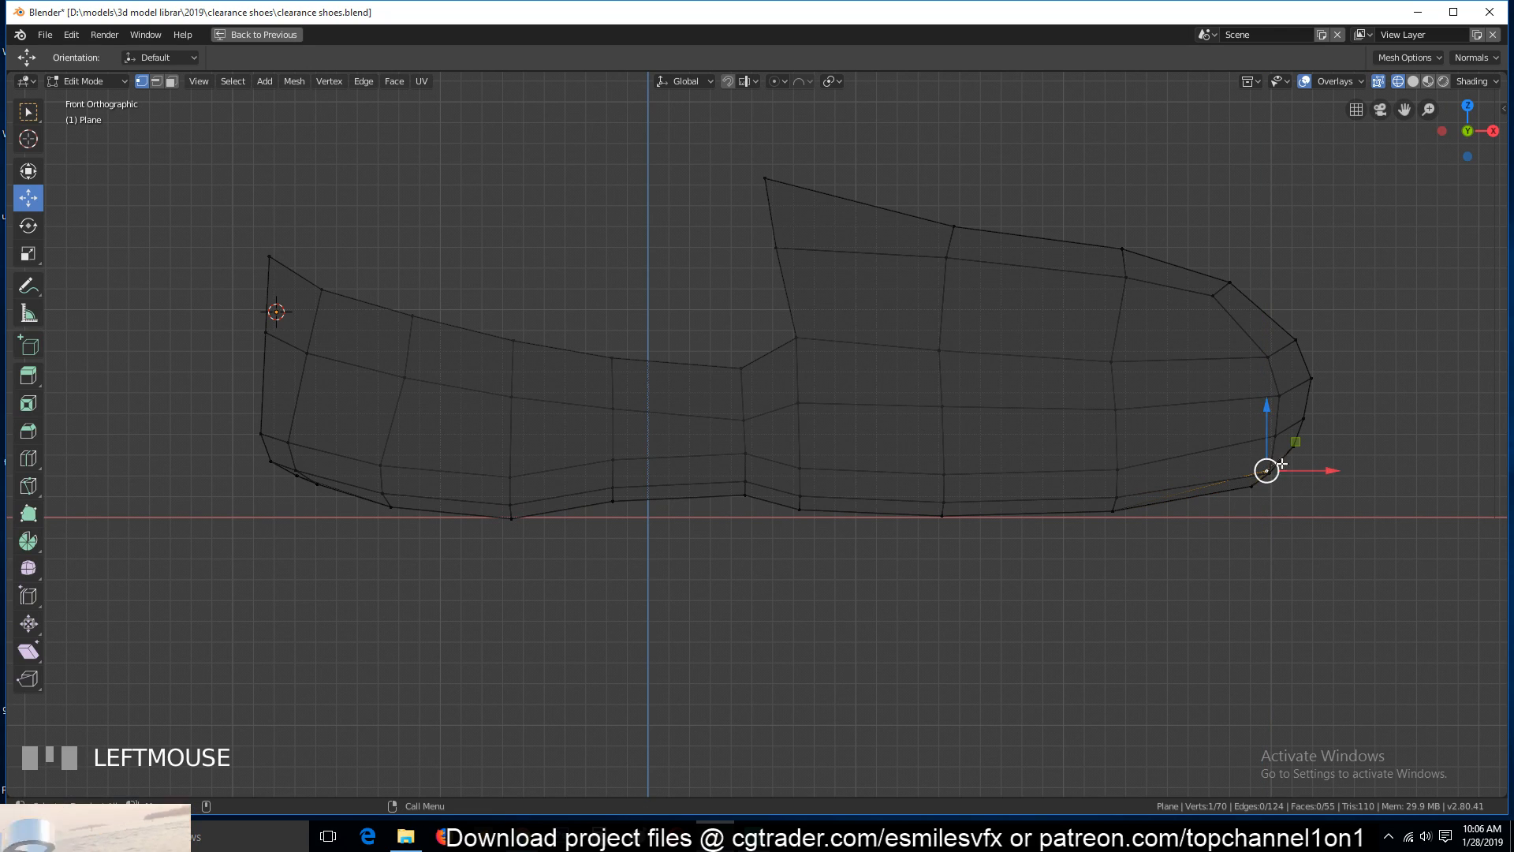
{"action": "key", "text": "g"}
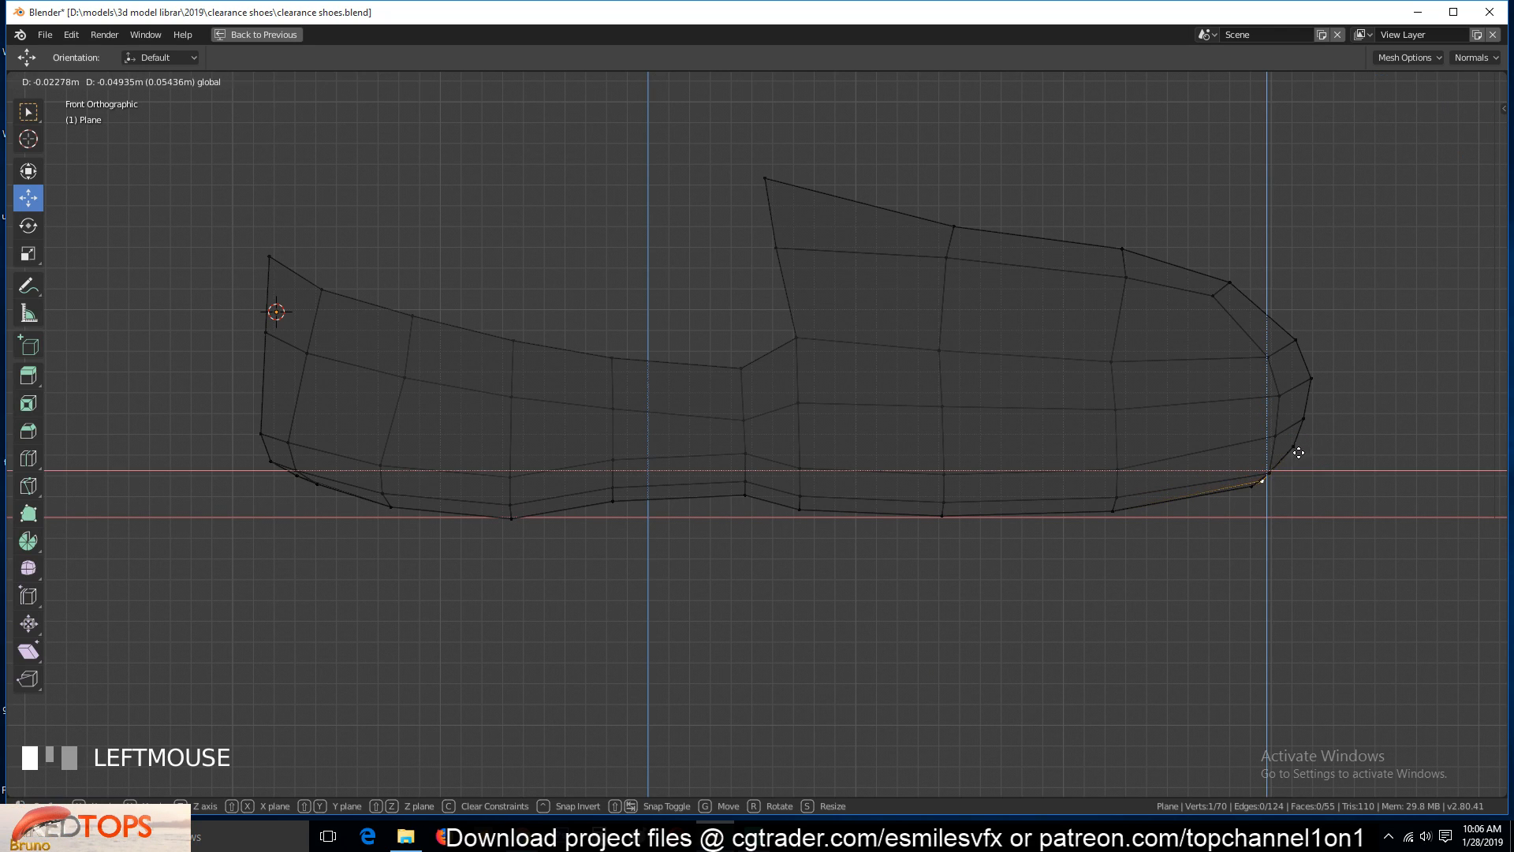
{"action": "left_click", "coordinate": [1294, 455]}
Leave mesh editing, save the file and restore the multi-viewport layout
{"action": "key", "text": "Tab"}
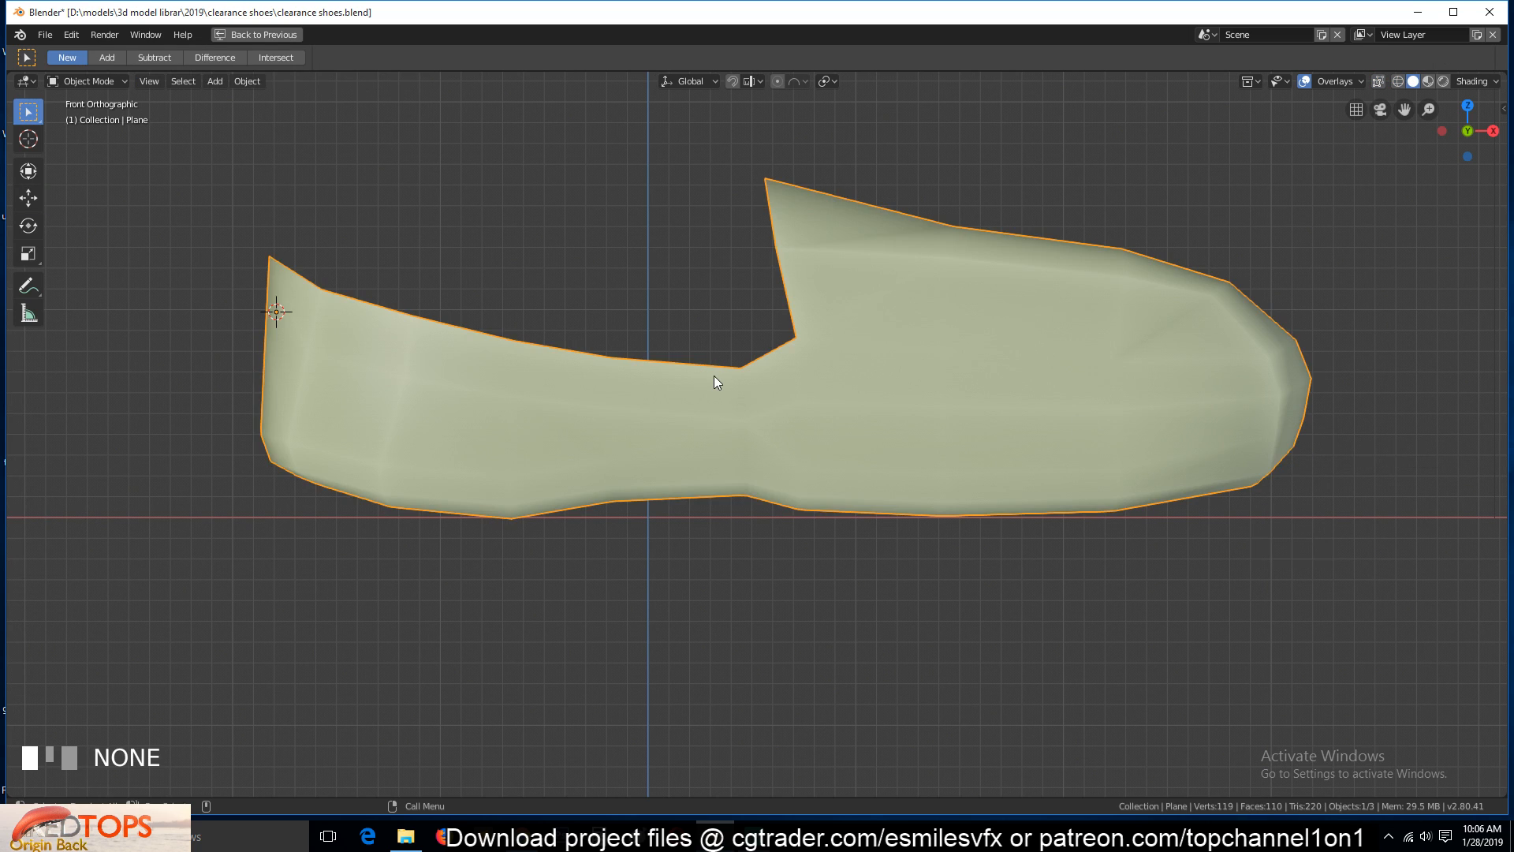
{"action": "scroll", "coordinate": [716, 382], "scroll_direction": "down", "scroll_amount": 2}
{"action": "key", "text": "ctrl+s"}
{"action": "key", "text": "ctrl+space"}
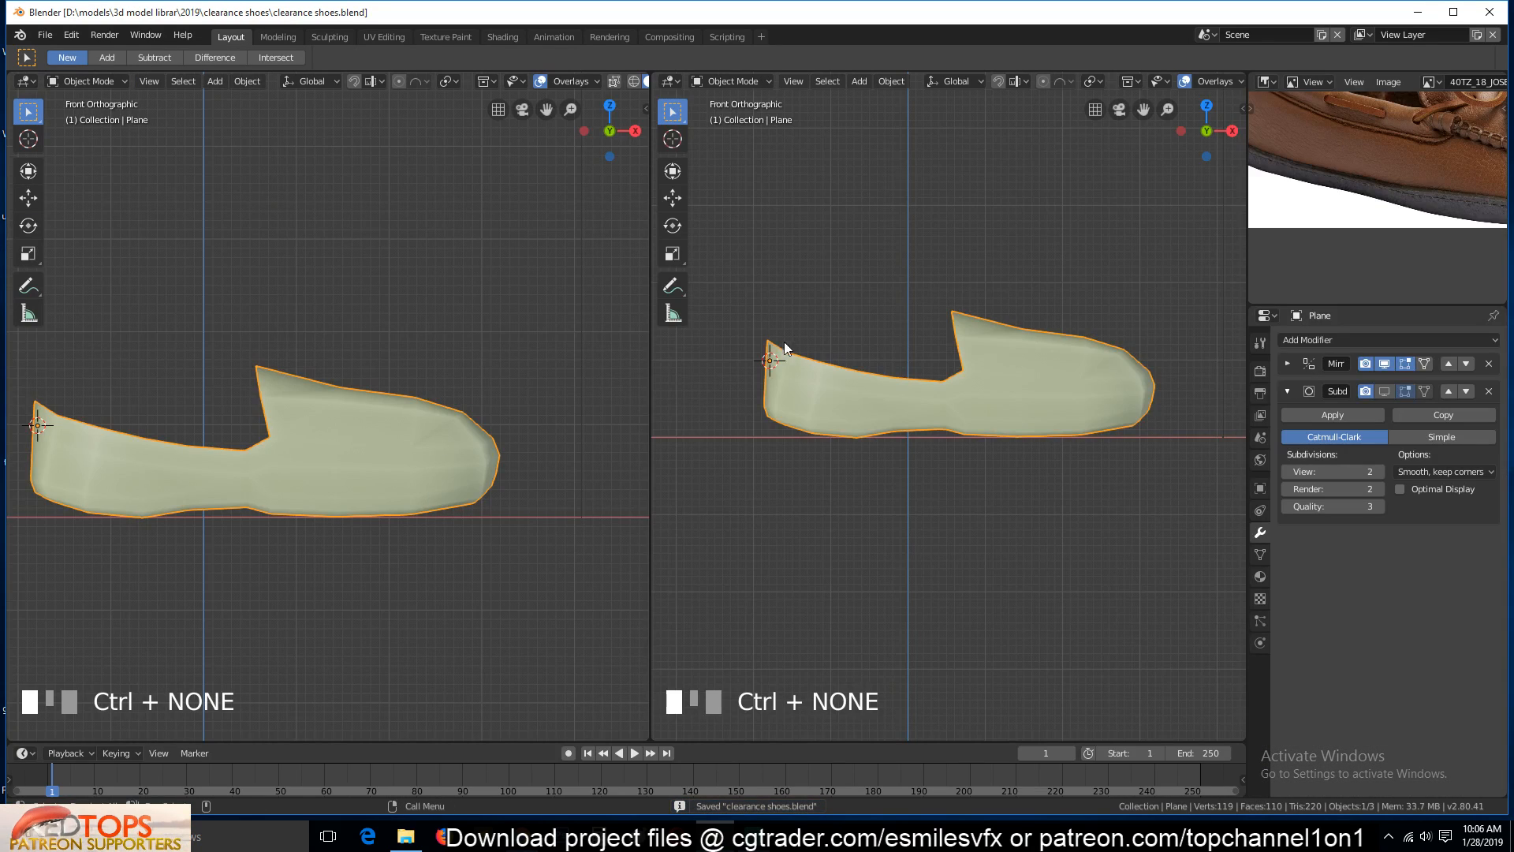
Unhide the shoe reference image and dismiss the notification pane
{"action": "scroll", "coordinate": [785, 348], "scroll_direction": "down", "scroll_amount": 3}
{"action": "key", "text": "alt+h"}
{"action": "key", "text": "super+a"}
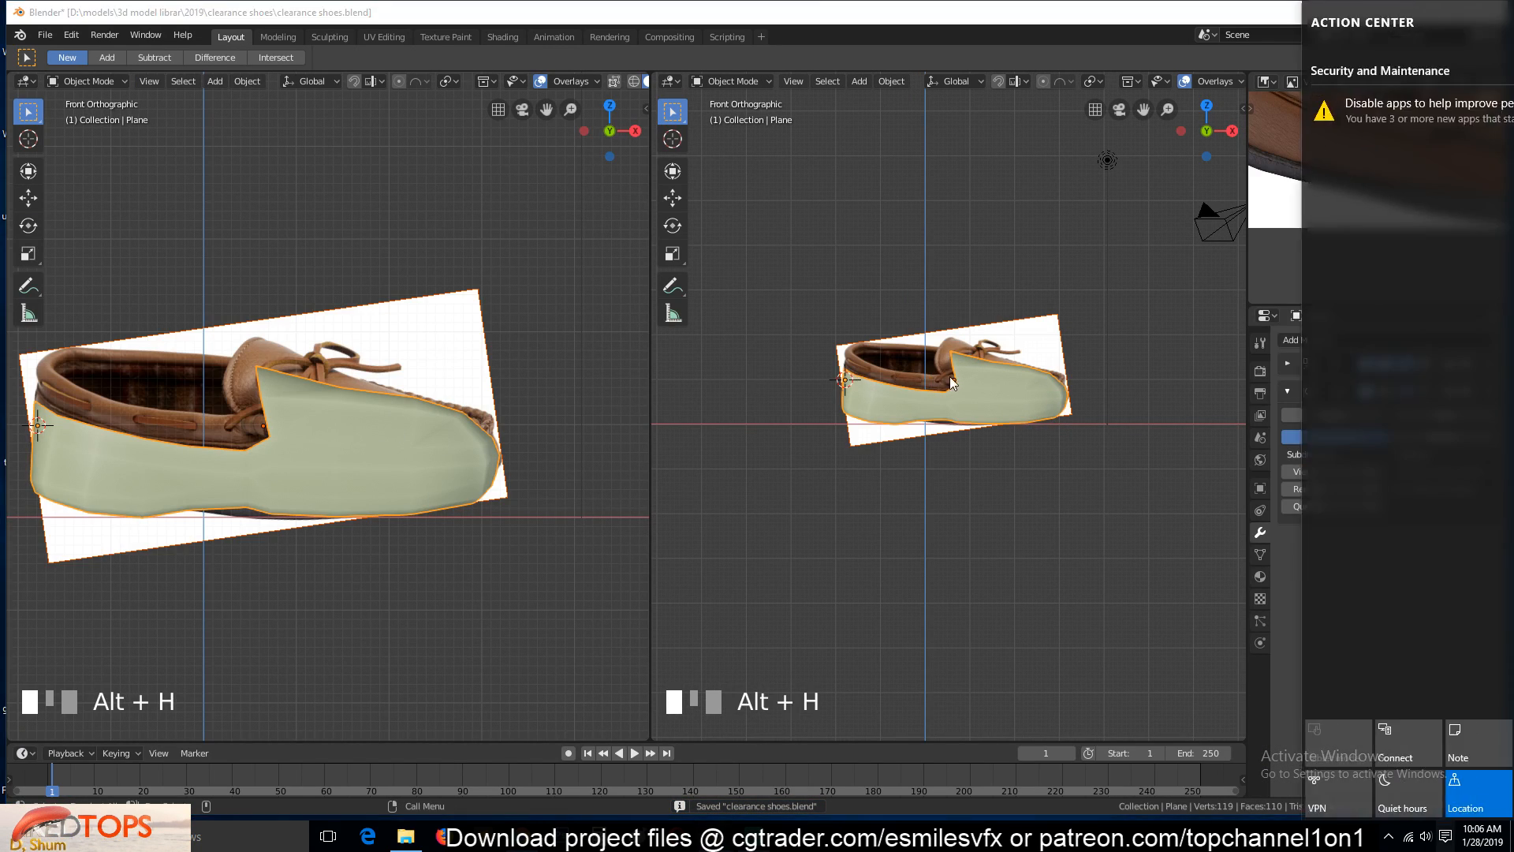
{"action": "left_click", "coordinate": [987, 367]}
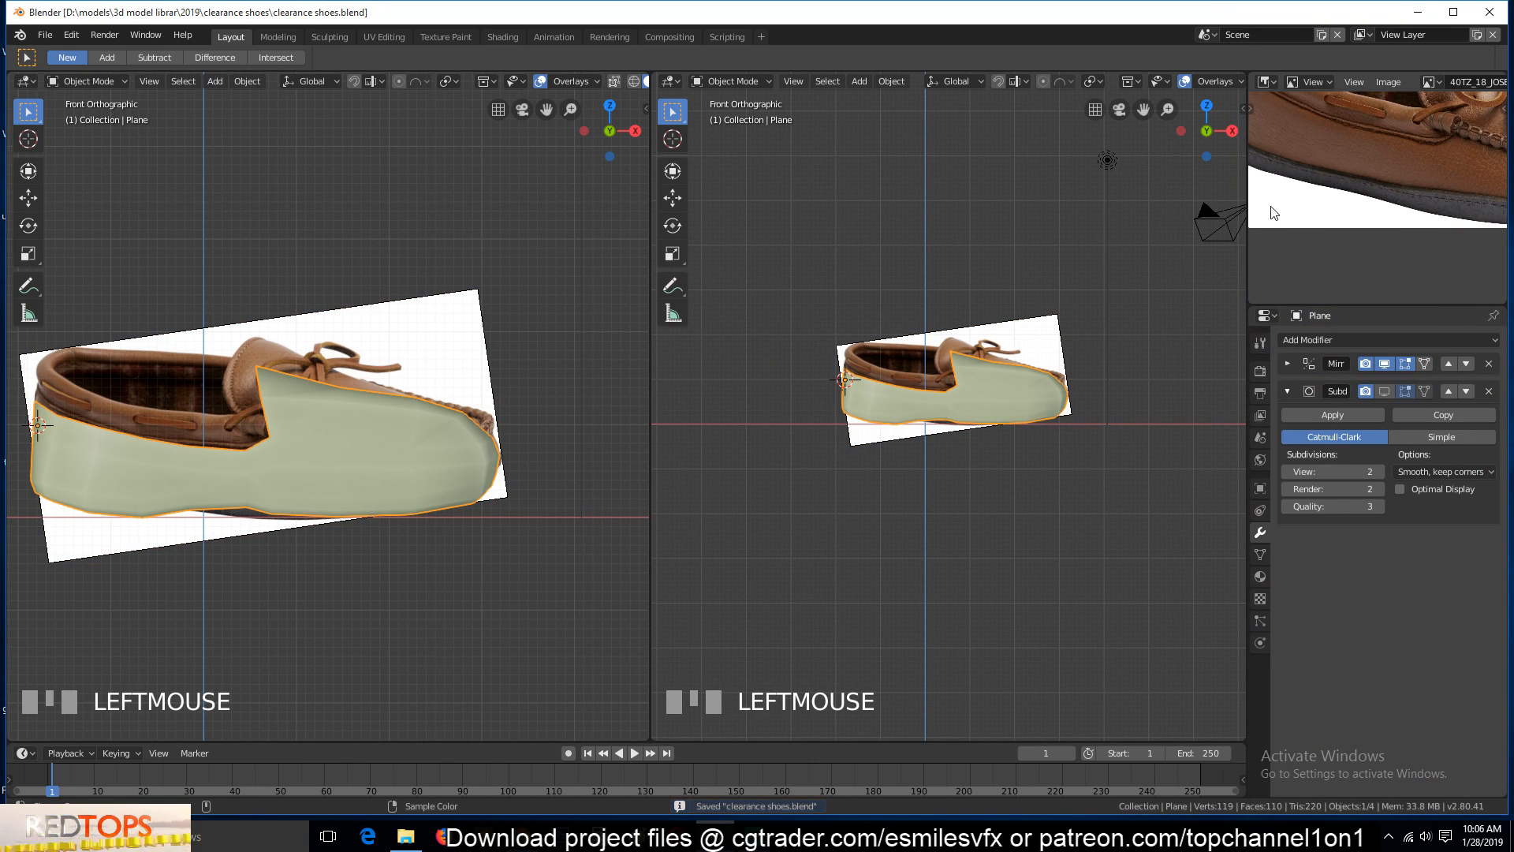
Examine the sole line in the reference photo against the lower edge of the shoe mesh
{"action": "scroll", "coordinate": [1394, 202], "scroll_direction": "up", "scroll_amount": 4}
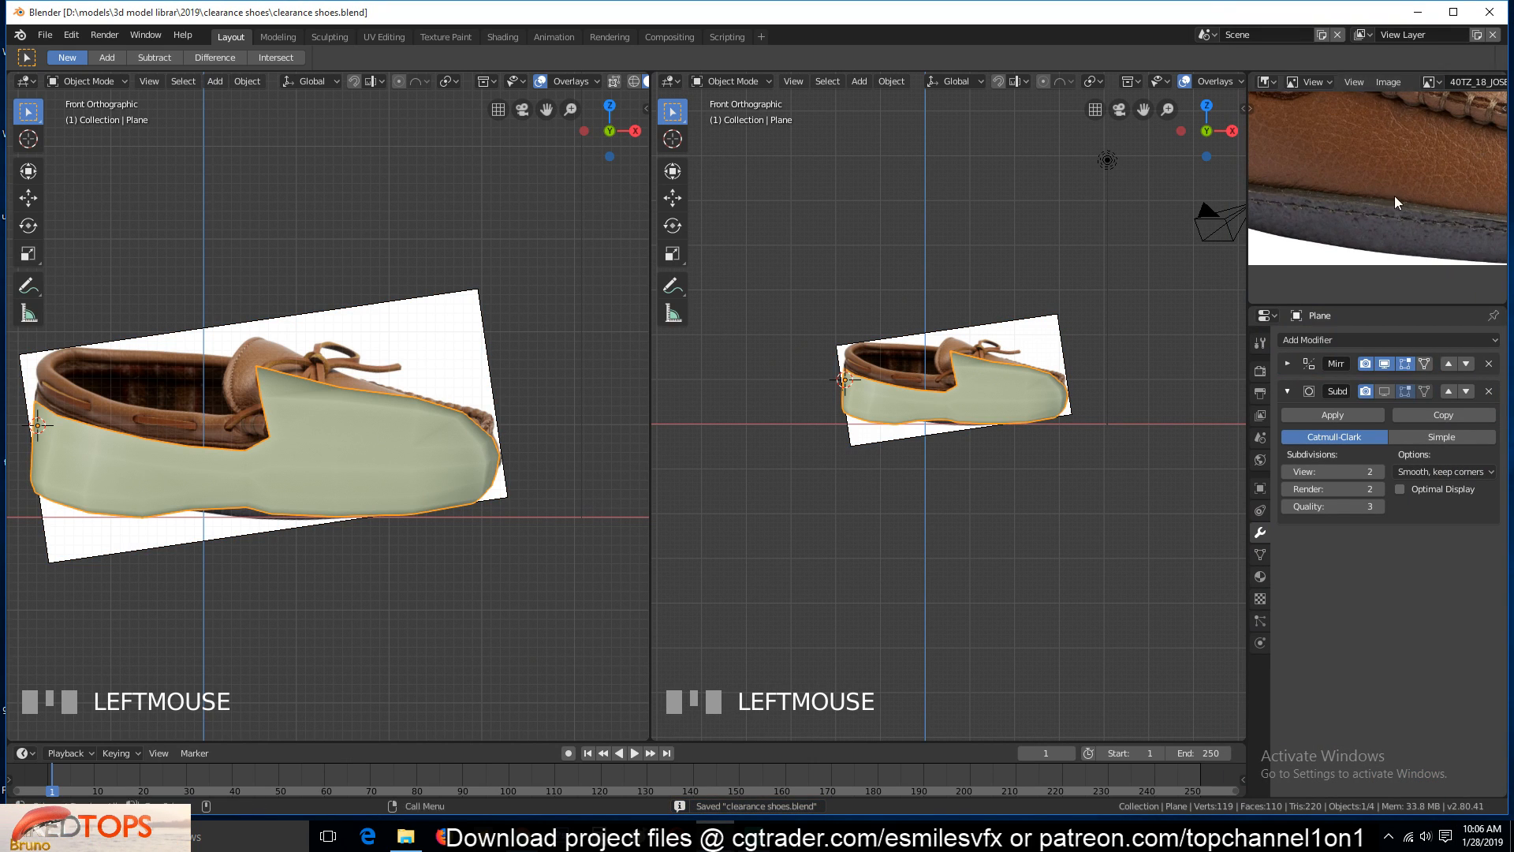
{"action": "scroll", "coordinate": [1416, 211], "scroll_direction": "down", "scroll_amount": 1}
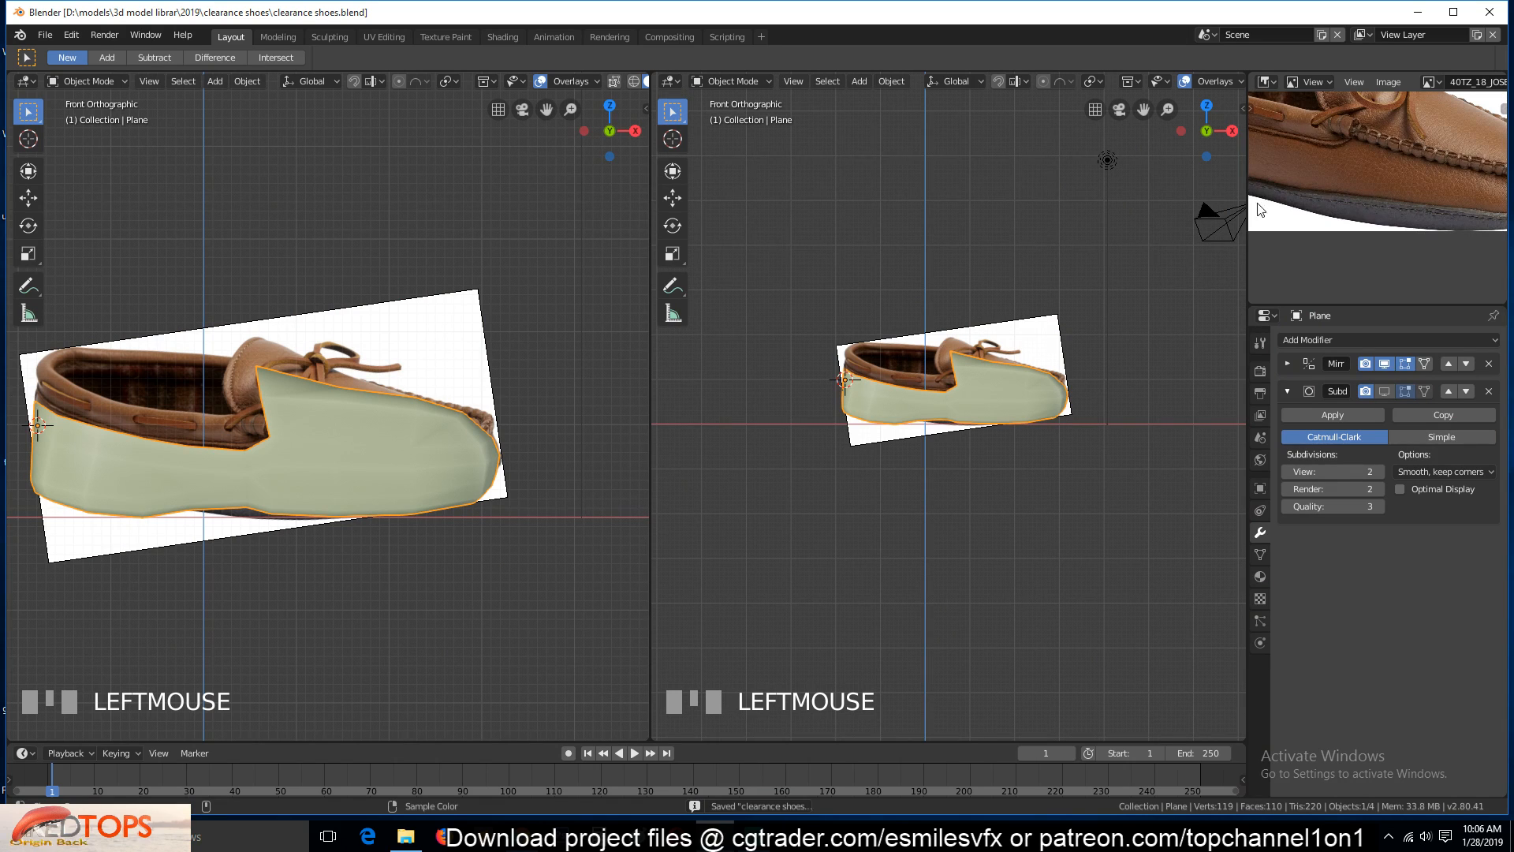
{"action": "middle_click_drag", "start_coordinate": [1232, 208], "coordinate": [702, 215], "text": "shift"}
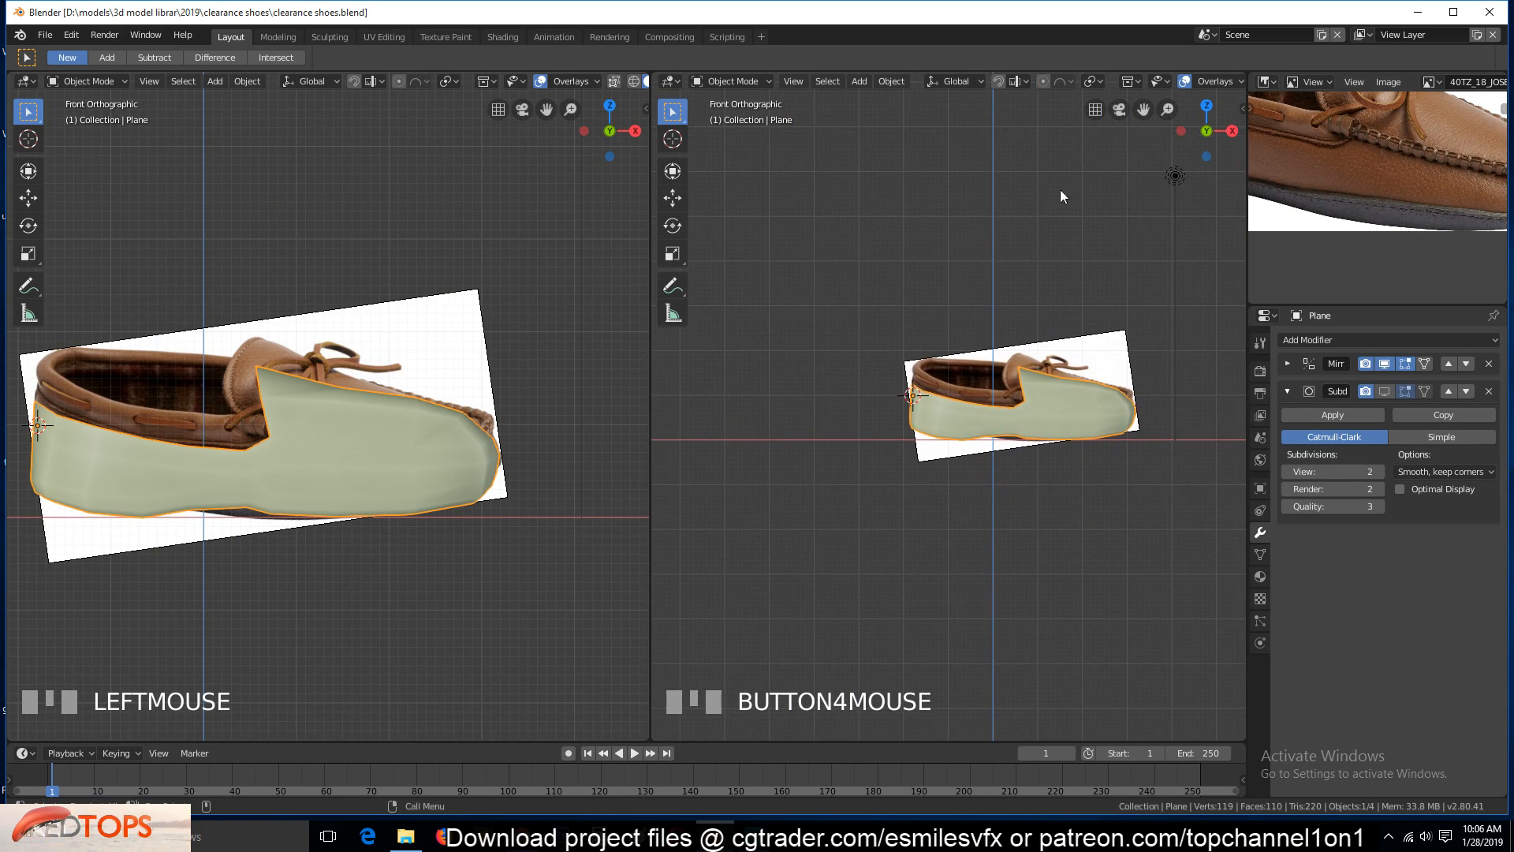
{"action": "scroll", "coordinate": [1467, 183], "scroll_direction": "up", "scroll_amount": 2}
{"action": "scroll", "coordinate": [1041, 453], "scroll_direction": "up", "scroll_amount": 4}
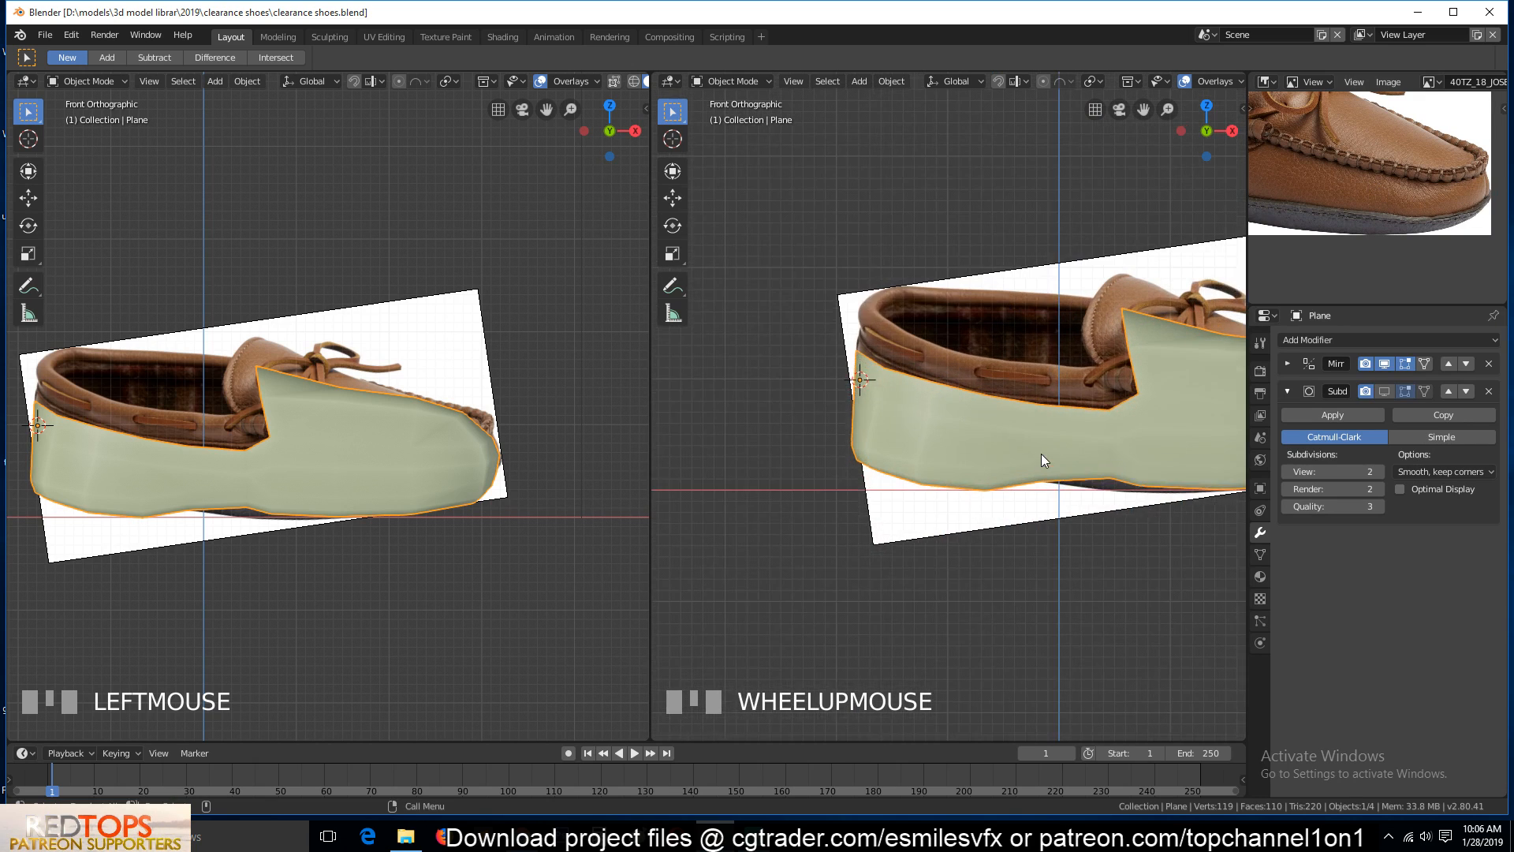
{"action": "middle_click_drag", "start_coordinate": [1041, 453], "coordinate": [806, 437], "text": "shift"}
{"action": "scroll", "coordinate": [945, 461], "scroll_direction": "up", "scroll_amount": 2}
Reopen the shoe mesh for editing and compare it with the reference photo in a see-through front view
{"action": "key", "text": "Tab"}
{"action": "key", "text": "shift+grave"}
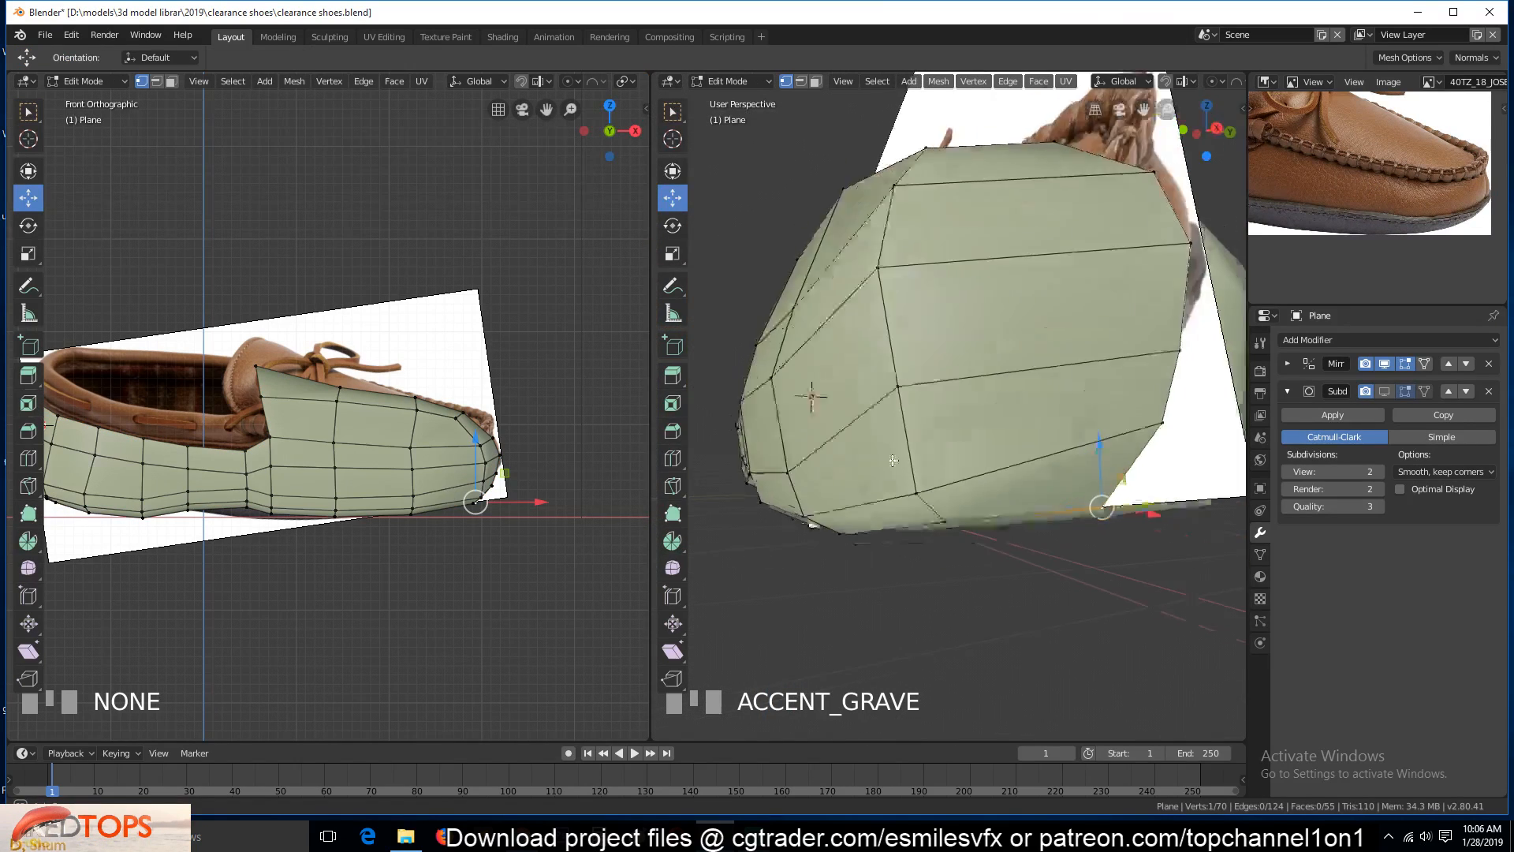
{"action": "key", "text": "KP_1"}
{"action": "key", "text": "alt+z"}
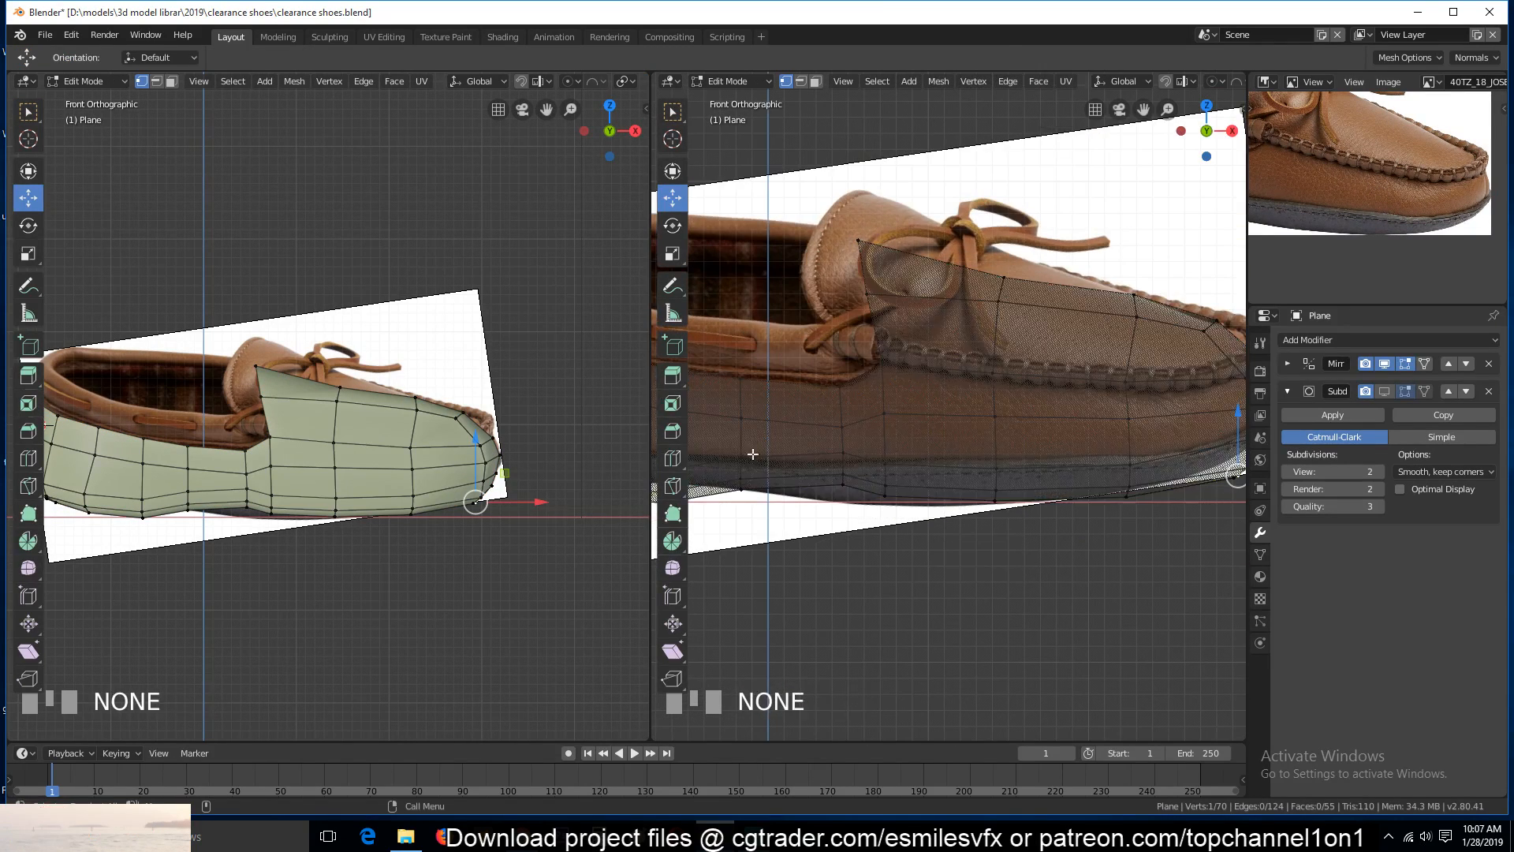
{"action": "scroll", "coordinate": [875, 457], "scroll_direction": "down", "scroll_amount": 2}
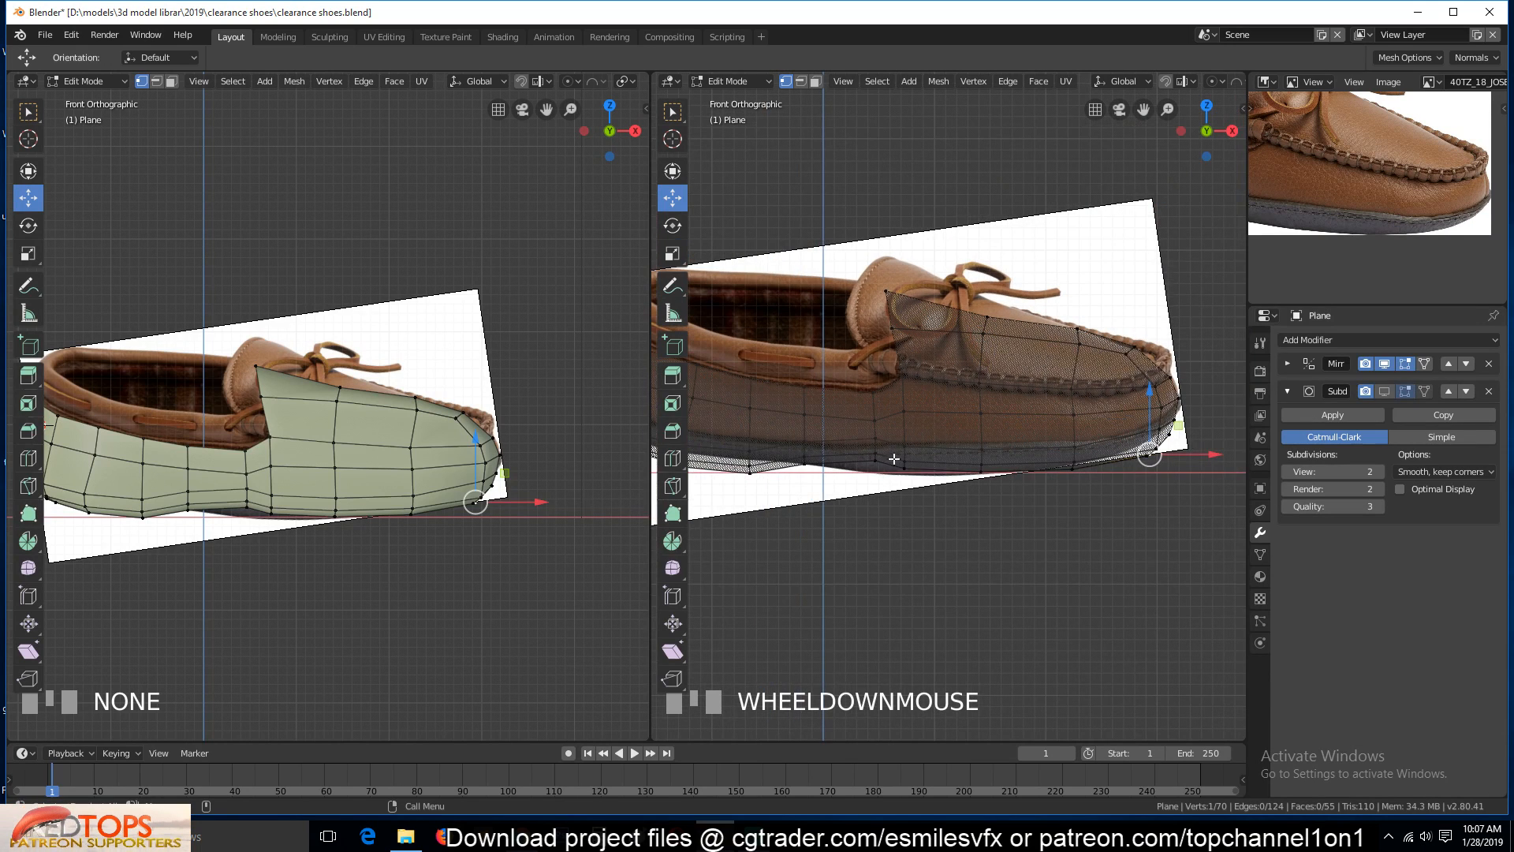
{"action": "middle_click_drag", "start_coordinate": [1349, 221], "coordinate": [1310, 208]}
{"action": "key", "text": "z"}
{"action": "left_click", "coordinate": [1048, 533]}
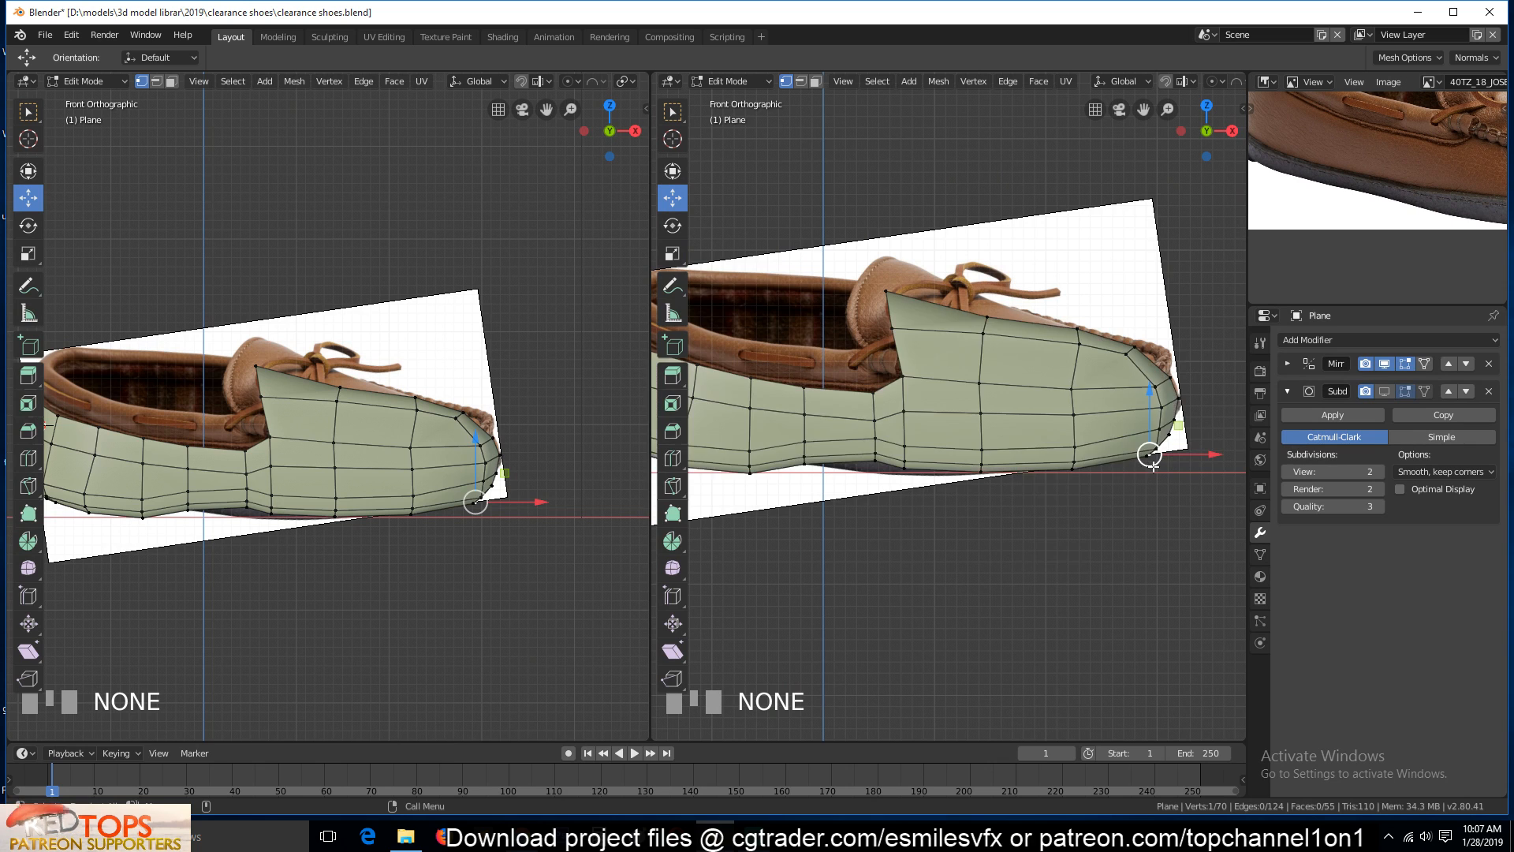
Slide the arch vertex of the lower side edge loop along its vertical edge to even out the loop
{"action": "scroll", "coordinate": [1031, 527], "scroll_direction": "up", "scroll_amount": 2}
{"action": "key", "text": "a"}
{"action": "left_click", "coordinate": [840, 474]}
{"action": "middle_click_drag", "start_coordinate": [892, 511], "coordinate": [910, 441]}
{"action": "key", "text": "KP_1"}
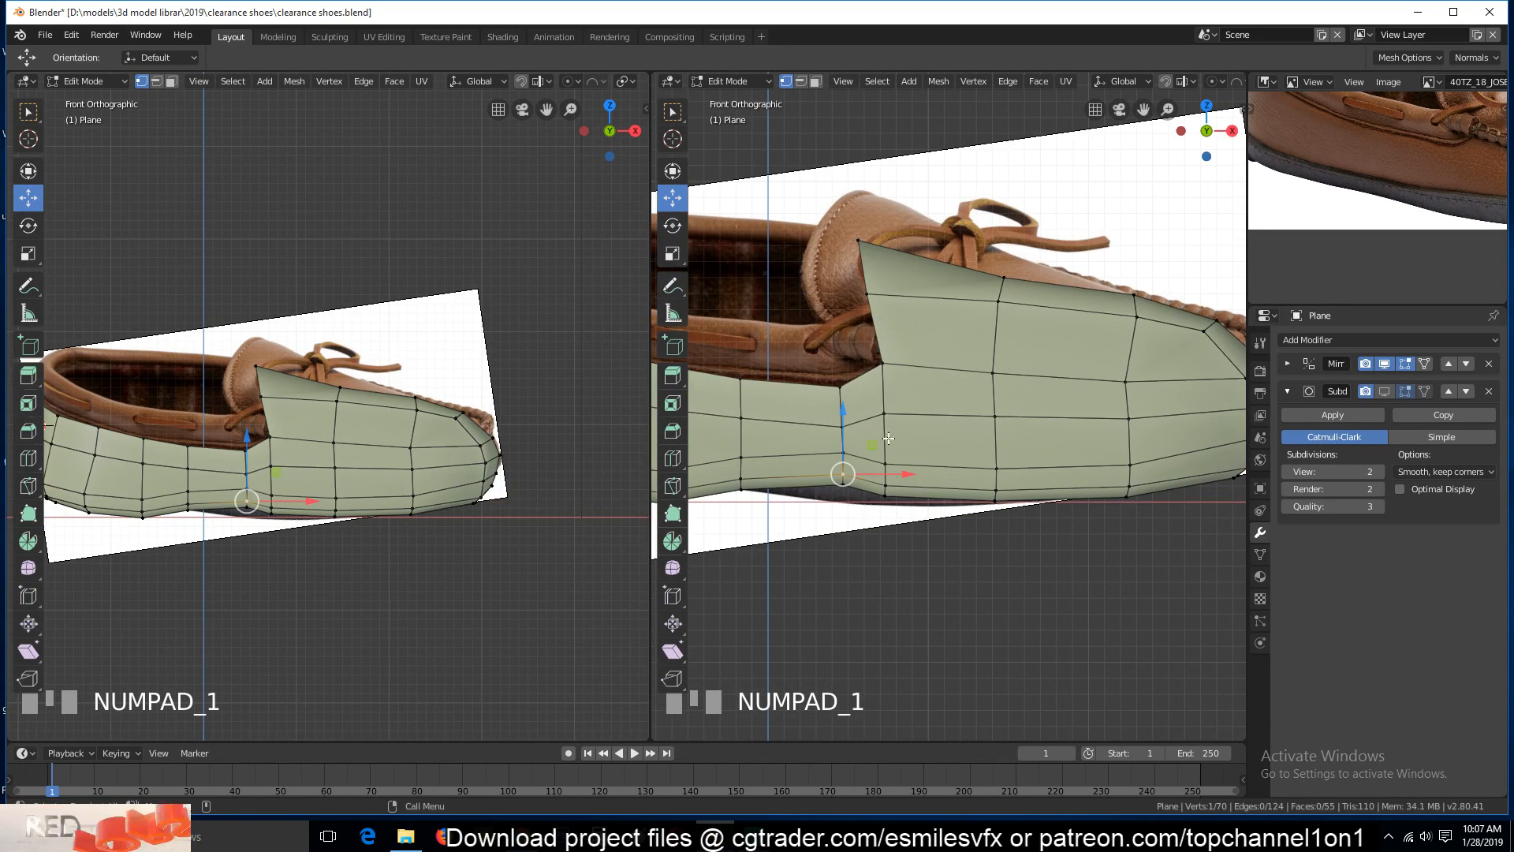
{"action": "key", "text": "alt+a"}
{"action": "left_click", "coordinate": [843, 453]}
{"action": "key", "text": "g"}
{"action": "key", "text": "g"}
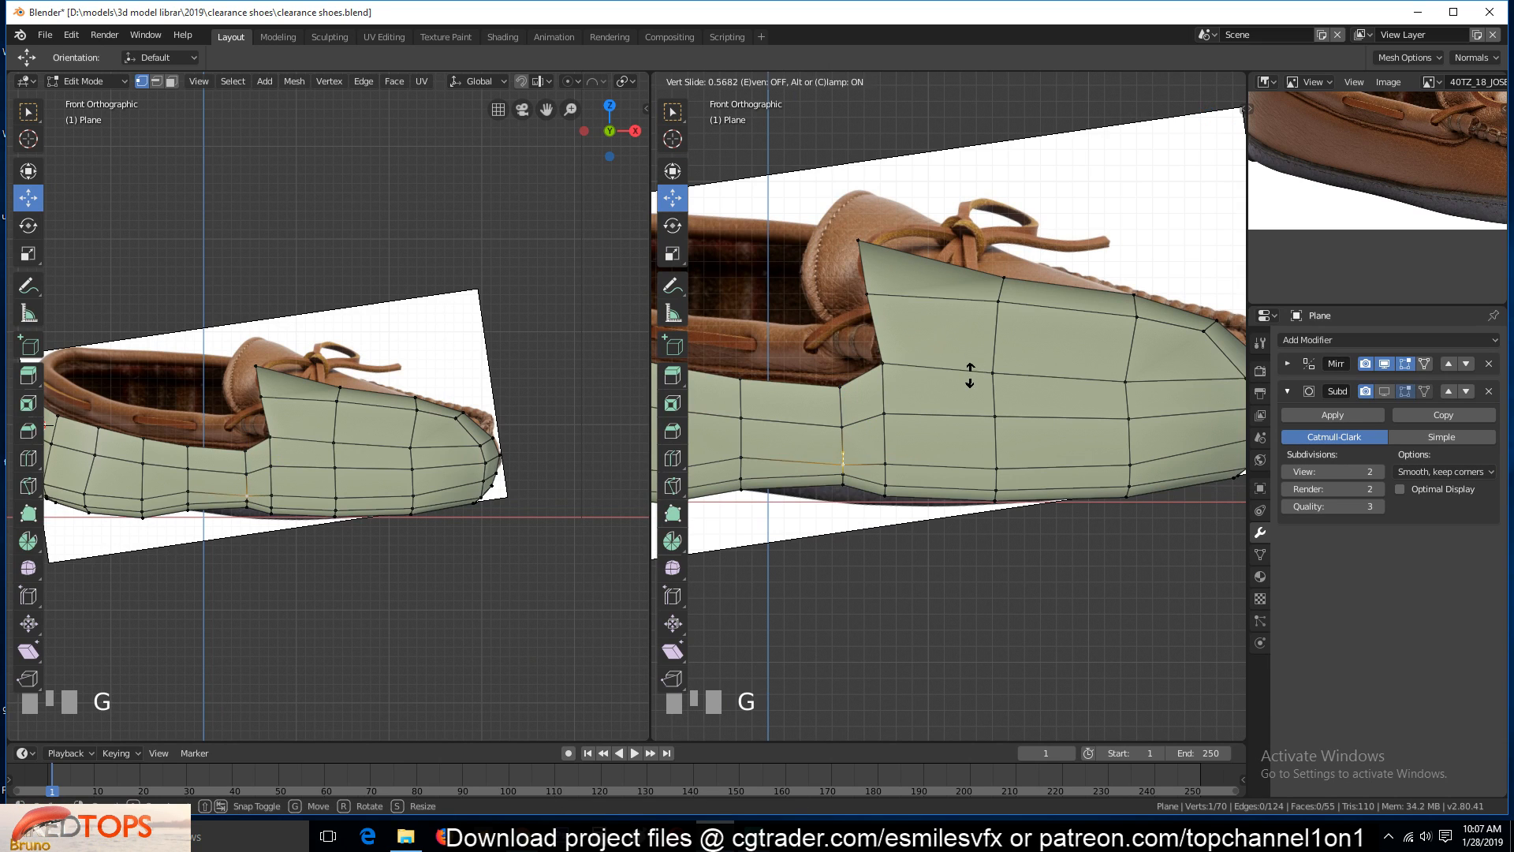
{"action": "left_click", "coordinate": [970, 372]}
Slide the whole lower side edge loop slightly down toward the sole edge
{"action": "left_click", "coordinate": [956, 455], "text": "alt"}
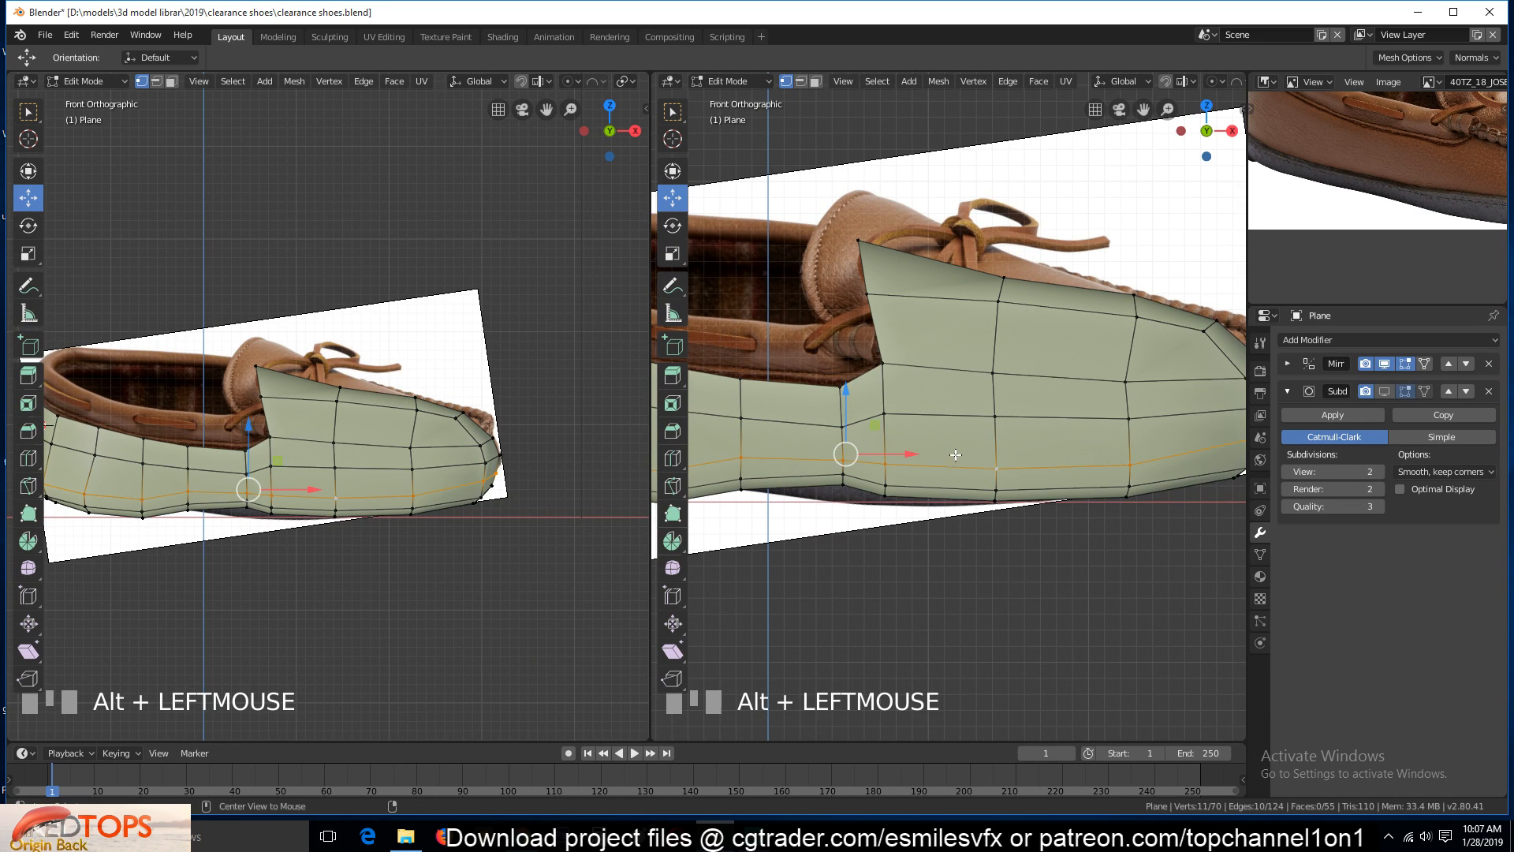
{"action": "key", "text": "g"}
{"action": "key", "text": "g"}
{"action": "left_click", "coordinate": [976, 374]}
{"action": "key", "text": "alt+a"}
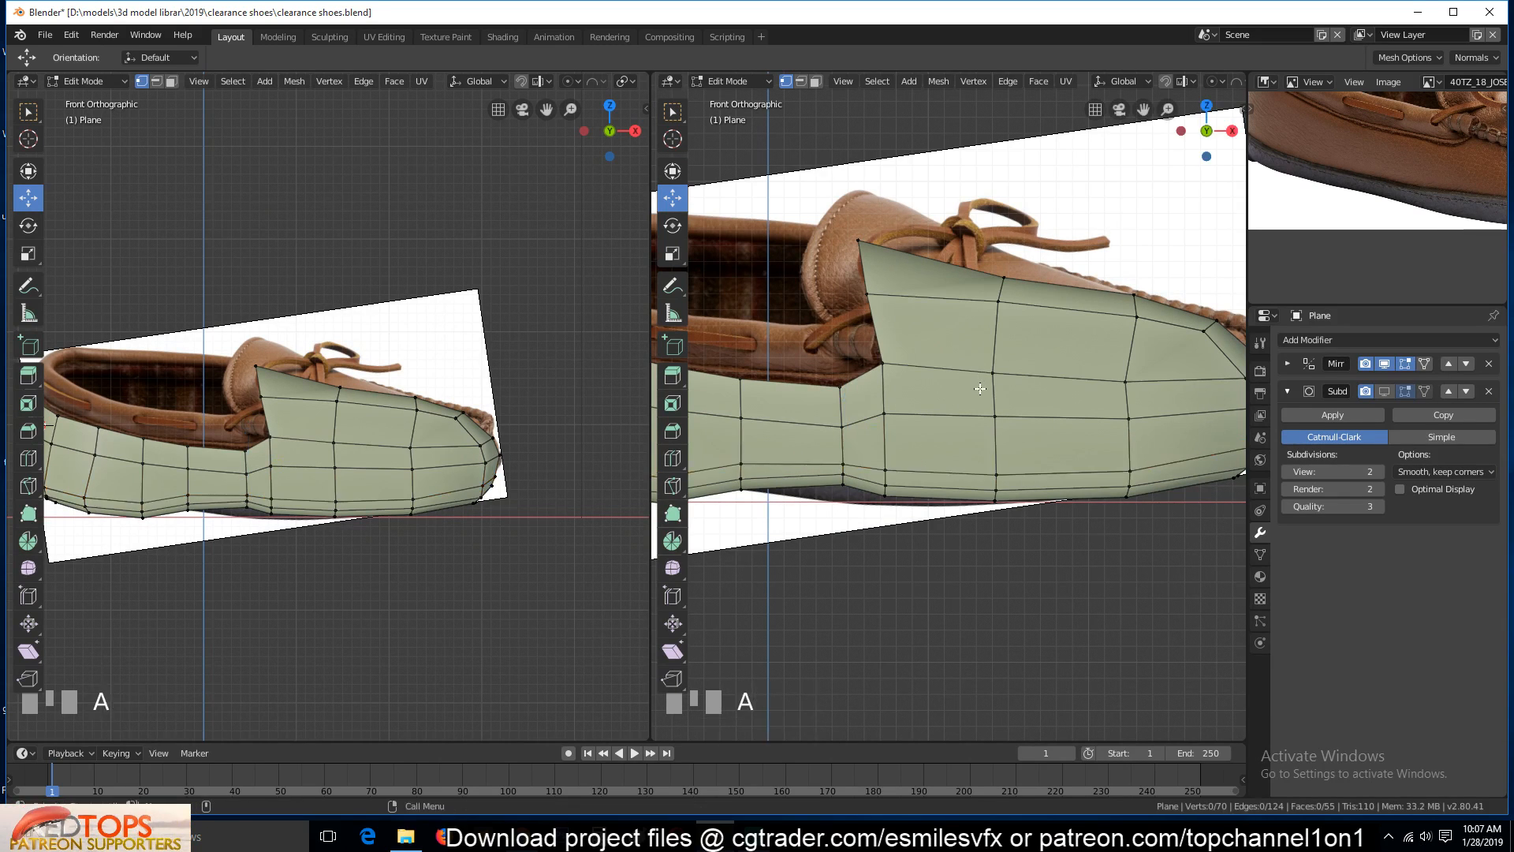
Add a loop cut around the lower side of the shoe and slide it fully down to the loop beneath, with a slide of -1.0
{"action": "scroll", "coordinate": [980, 390], "scroll_direction": "down", "scroll_amount": 2}
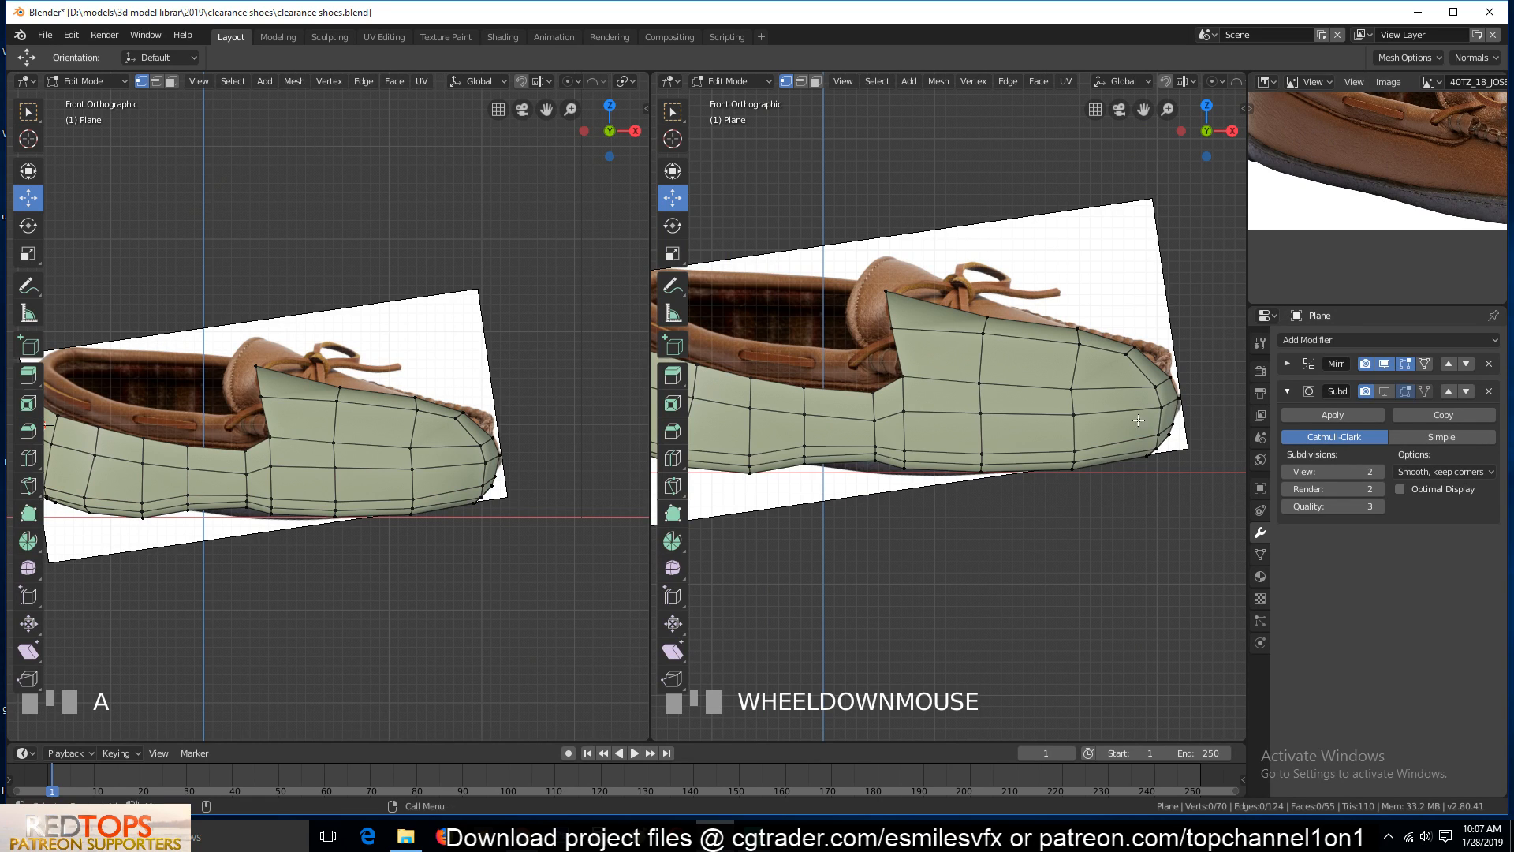
{"action": "key", "text": "ctrl+r"}
{"action": "left_click", "coordinate": [1074, 429]}
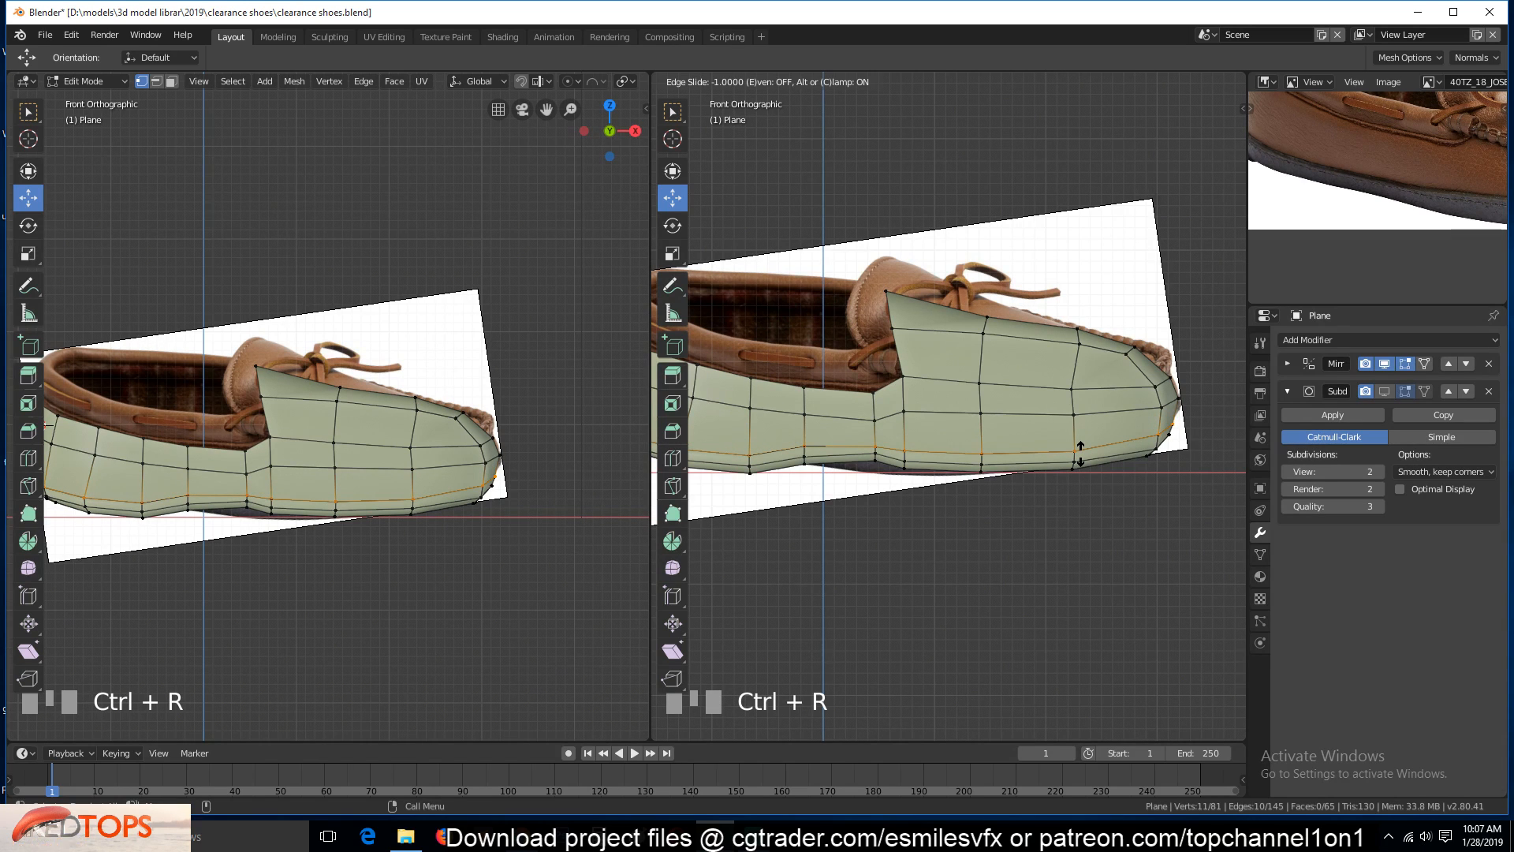
{"action": "left_click", "coordinate": [1080, 454]}
{"action": "key", "text": "grave"}
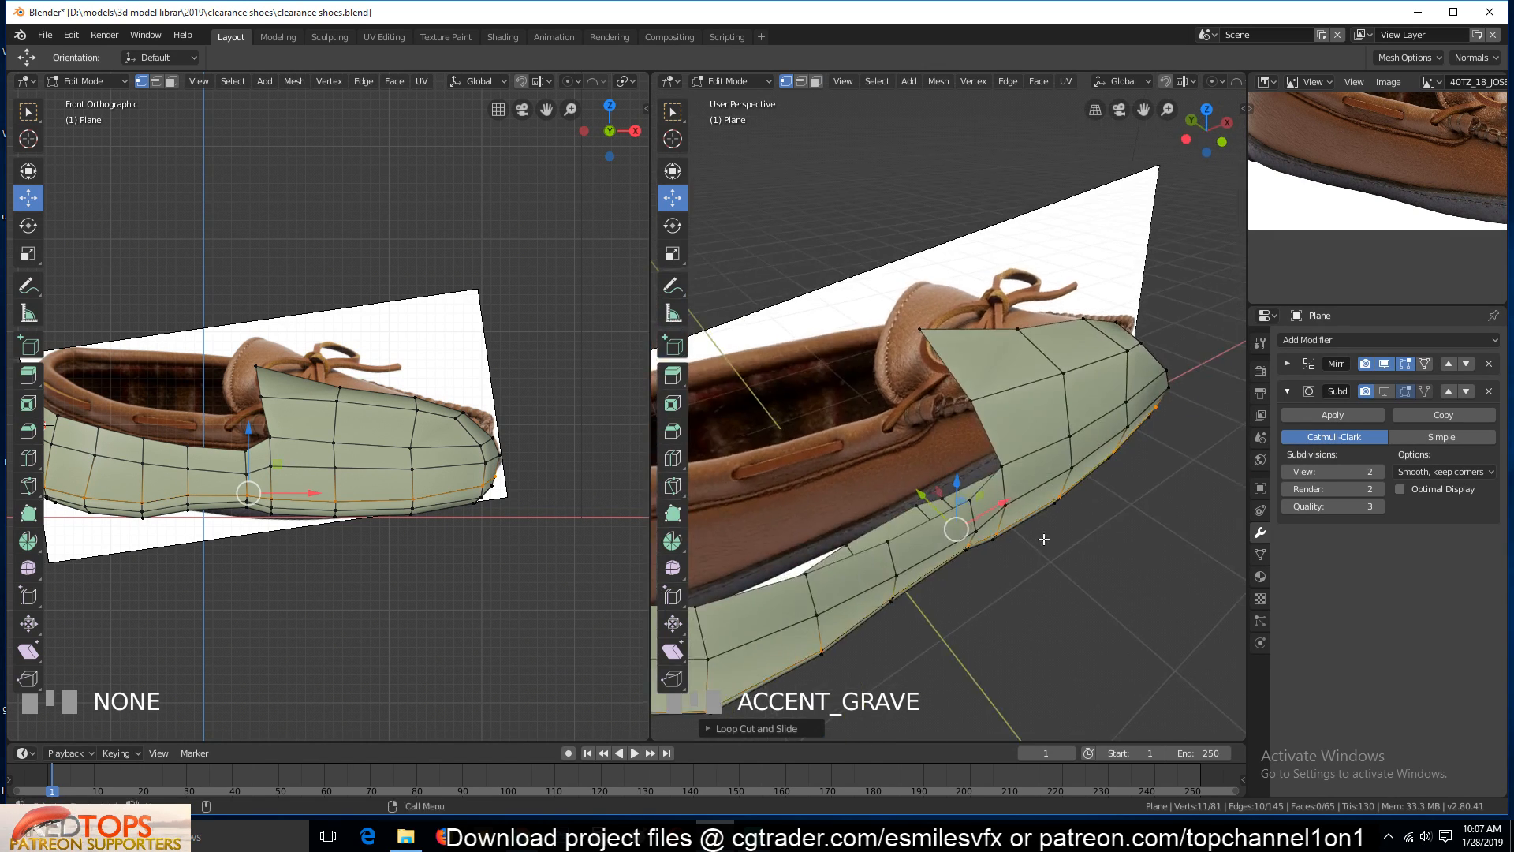
Shrink the new lower side loop inward with a Shrink/Fatten offset of about -0.054, and slide the loop slightly up the shoe's side
{"action": "scroll", "coordinate": [1057, 294], "scroll_direction": "up", "scroll_amount": 8}
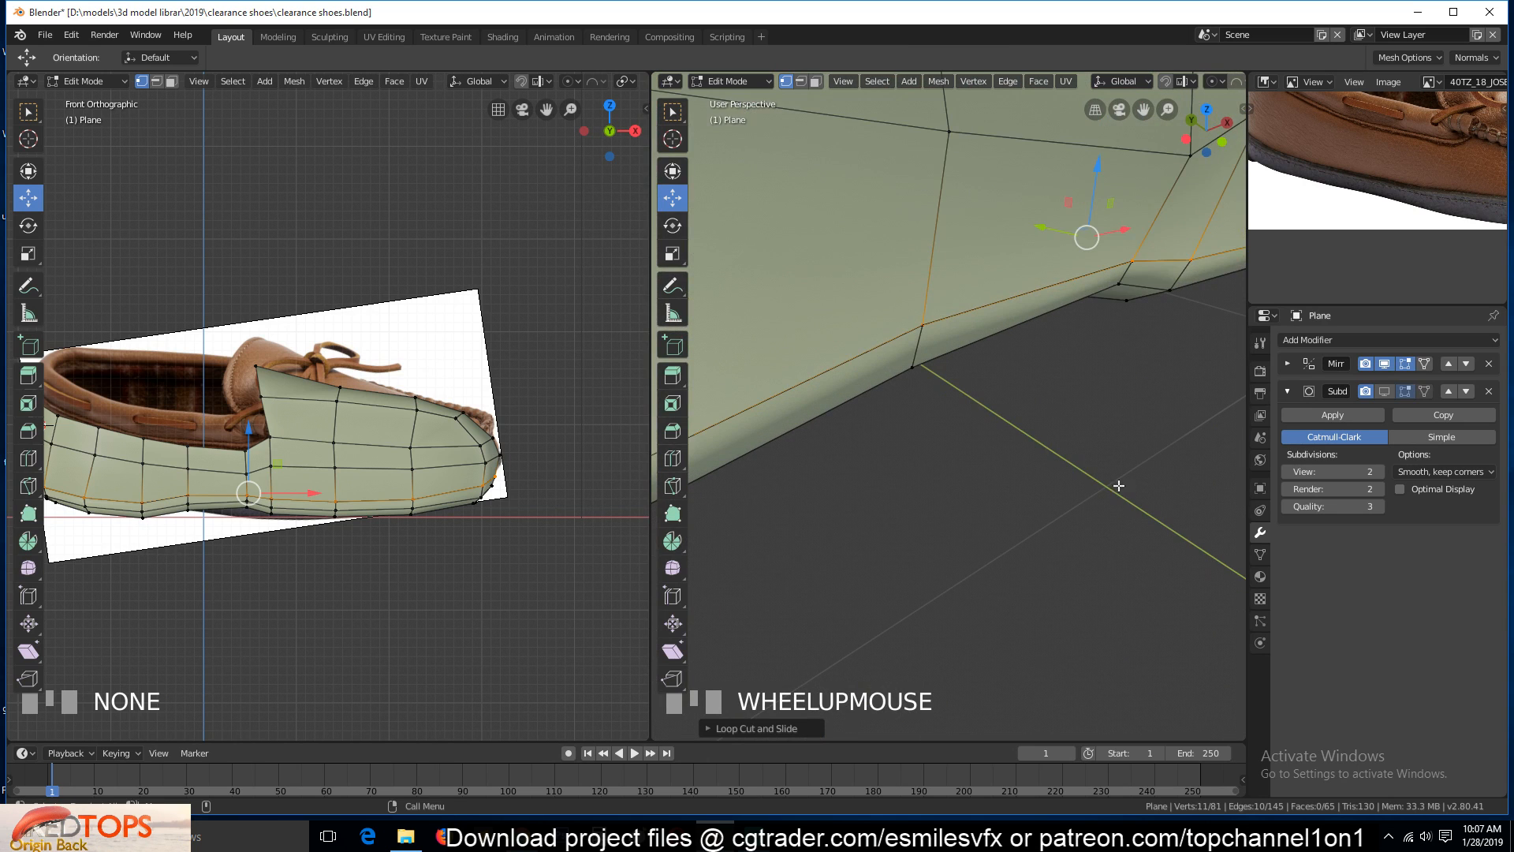
{"action": "key", "text": "alt+s"}
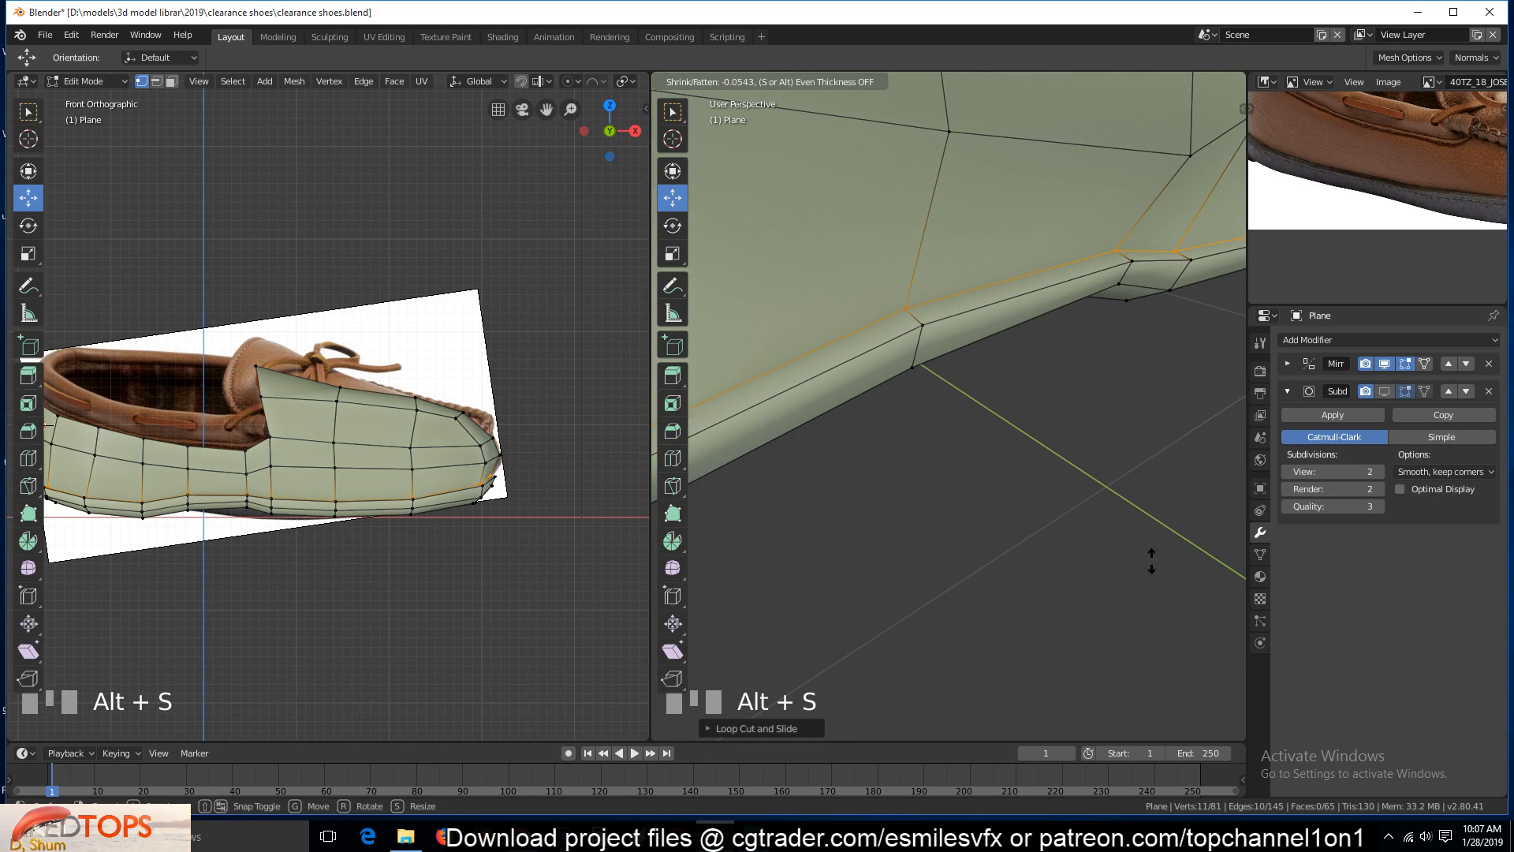
{"action": "left_click", "coordinate": [1152, 561]}
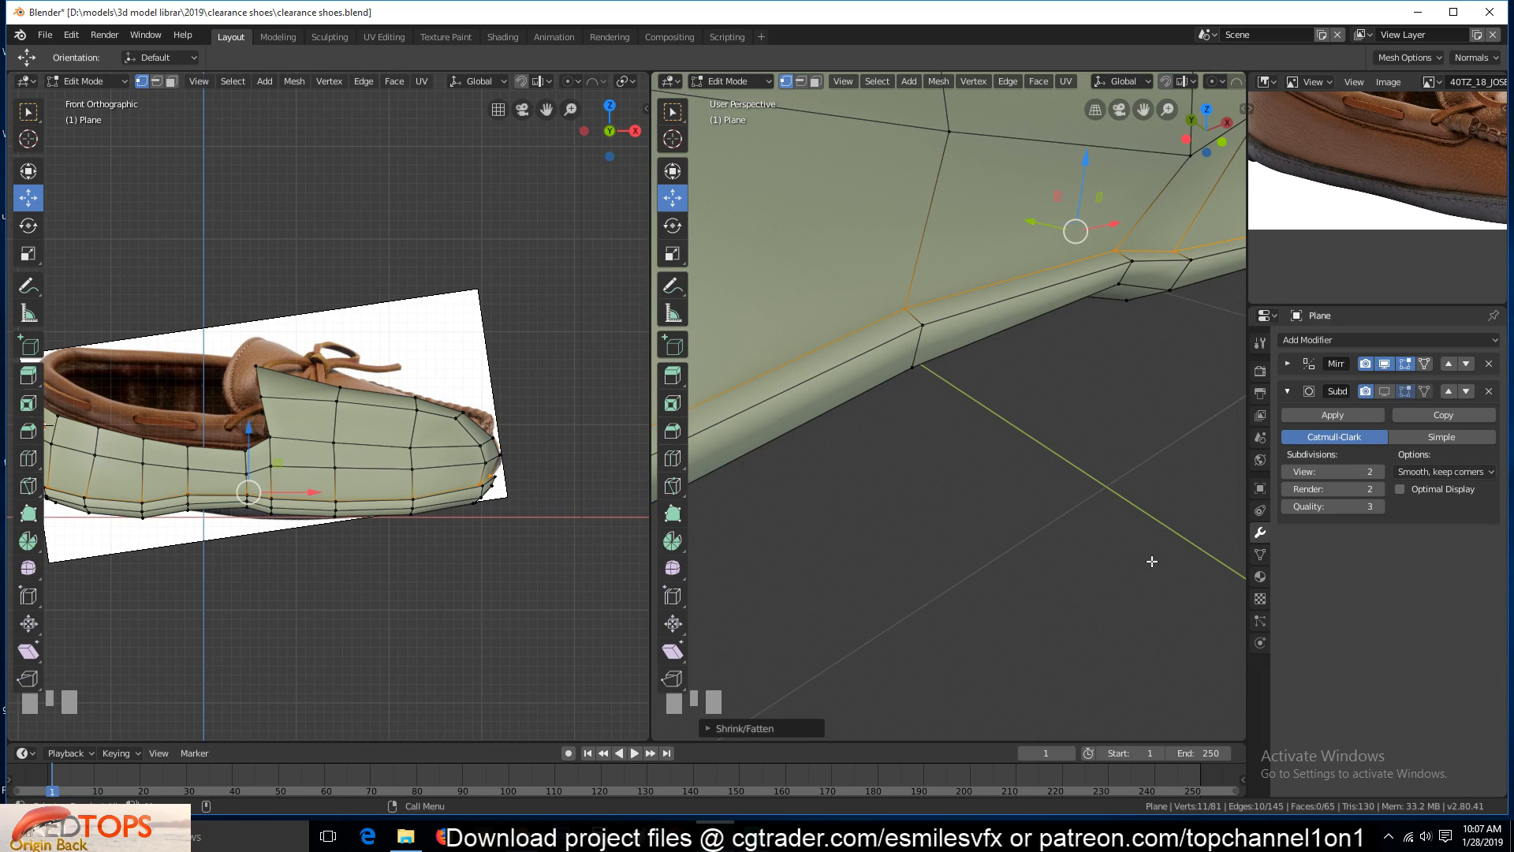
{"action": "key", "text": "g"}
{"action": "key", "text": "g"}
{"action": "left_click", "coordinate": [1136, 418]}
{"action": "scroll", "coordinate": [1133, 425], "scroll_direction": "down", "scroll_amount": 5}
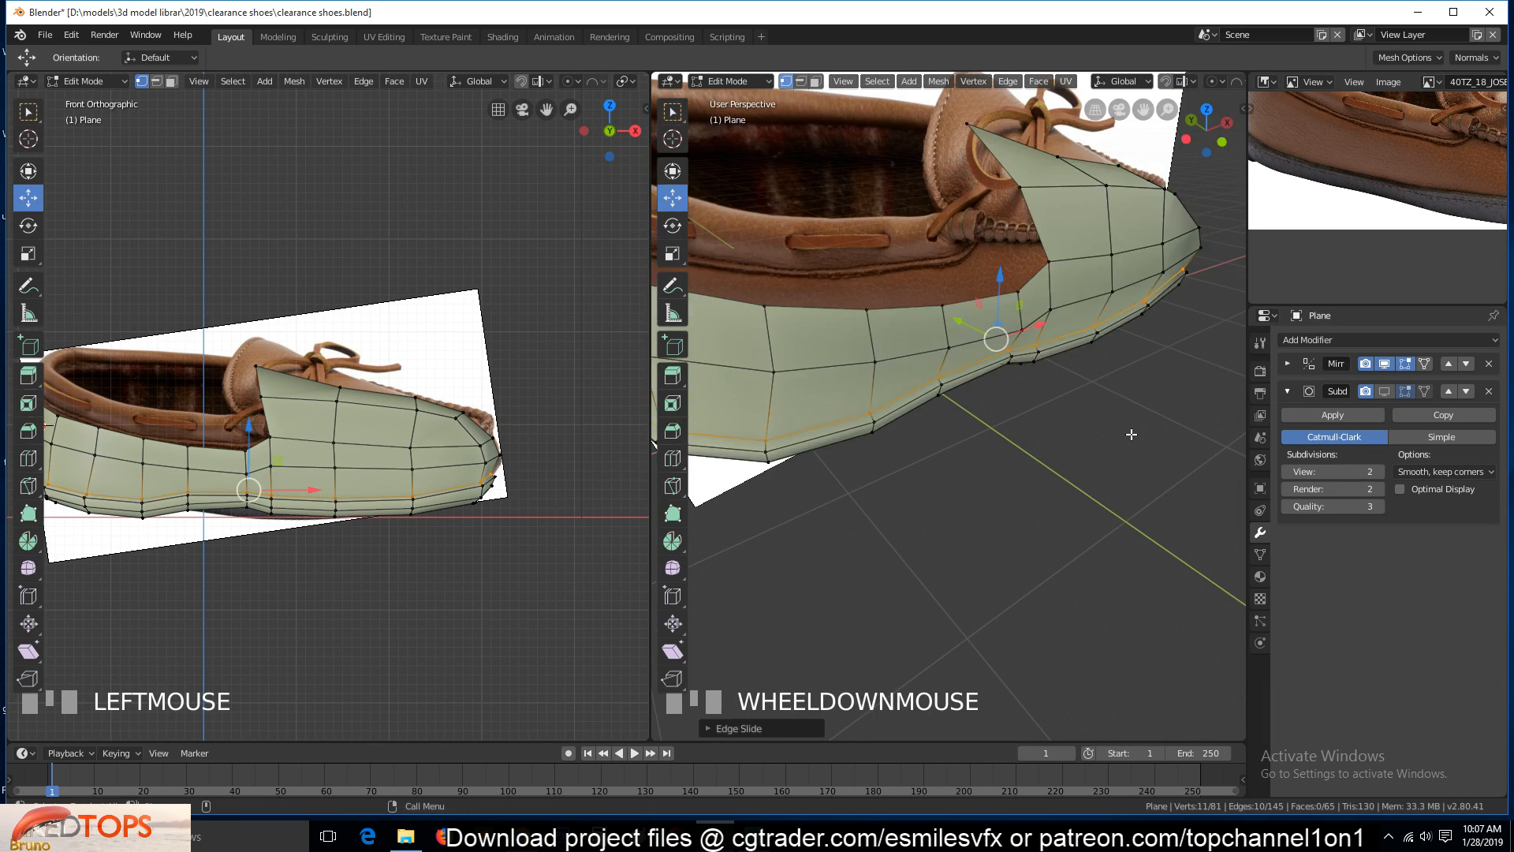
Add two supporting loop cuts inside the sole-line strip, the first slid about 0.75 toward its upper edge, the second near its lower edge
{"action": "key", "text": "grave"}
{"action": "middle_click_drag", "start_coordinate": [1129, 433], "coordinate": [919, 424]}
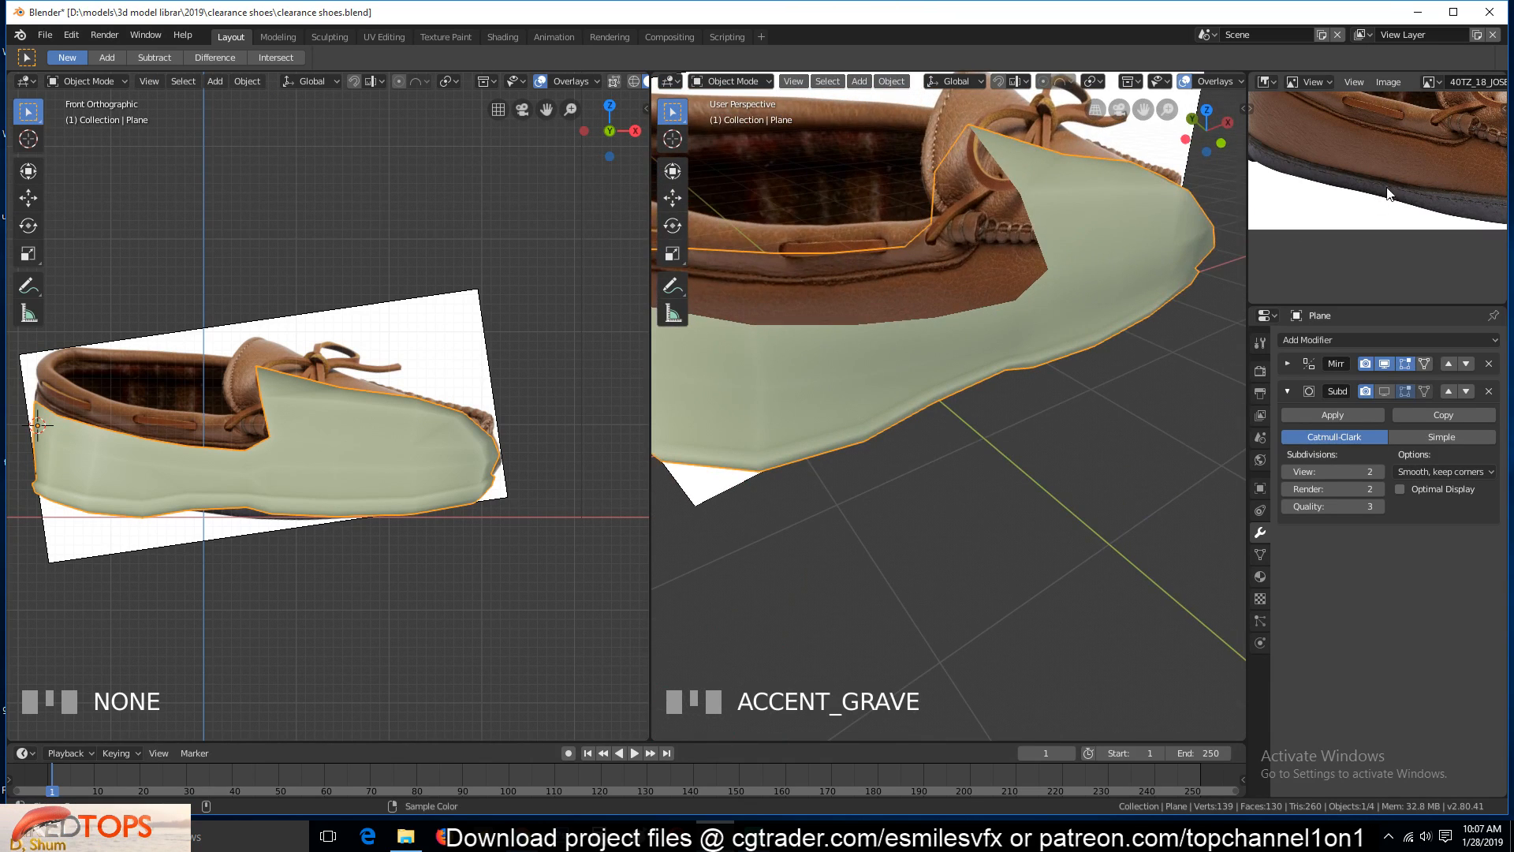
{"action": "scroll", "coordinate": [1214, 311], "scroll_direction": "up", "scroll_amount": 5}
{"action": "key", "text": "Tab"}
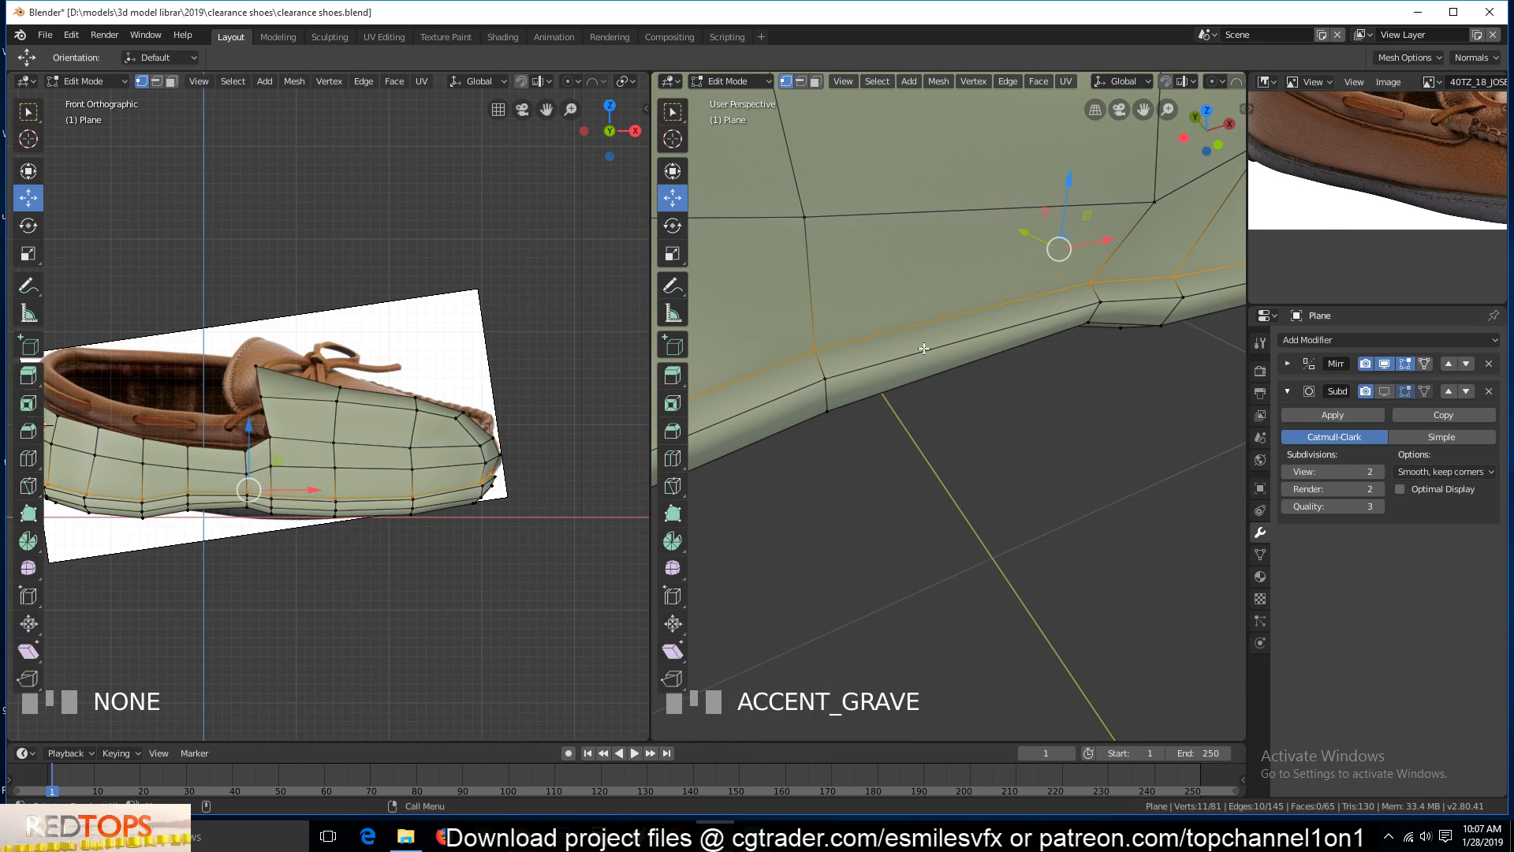
{"action": "key", "text": "alt+a"}
{"action": "key", "text": "ctrl+r"}
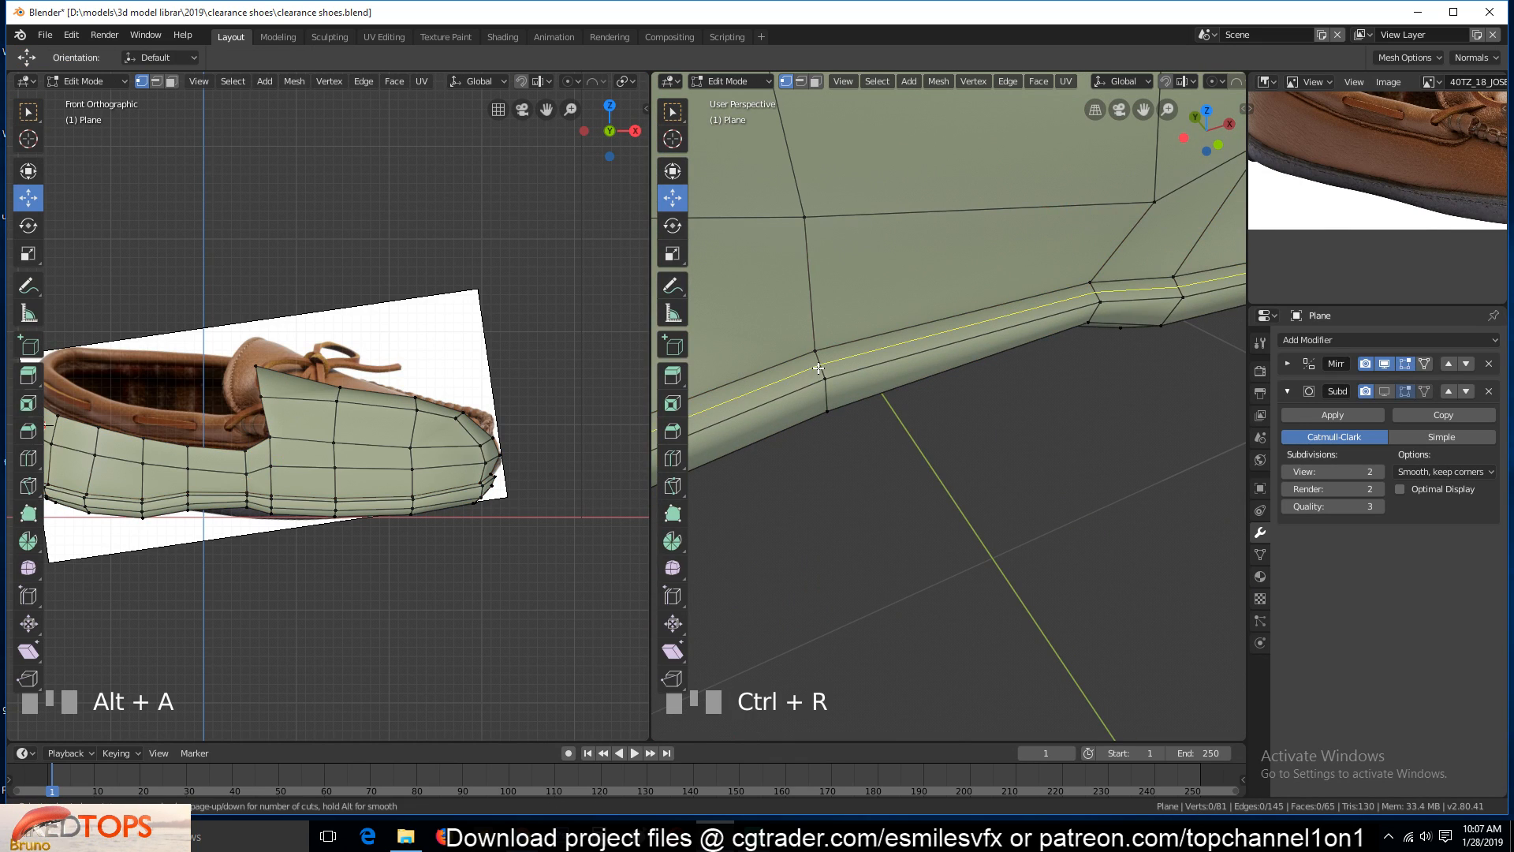
{"action": "left_click", "coordinate": [817, 364]}
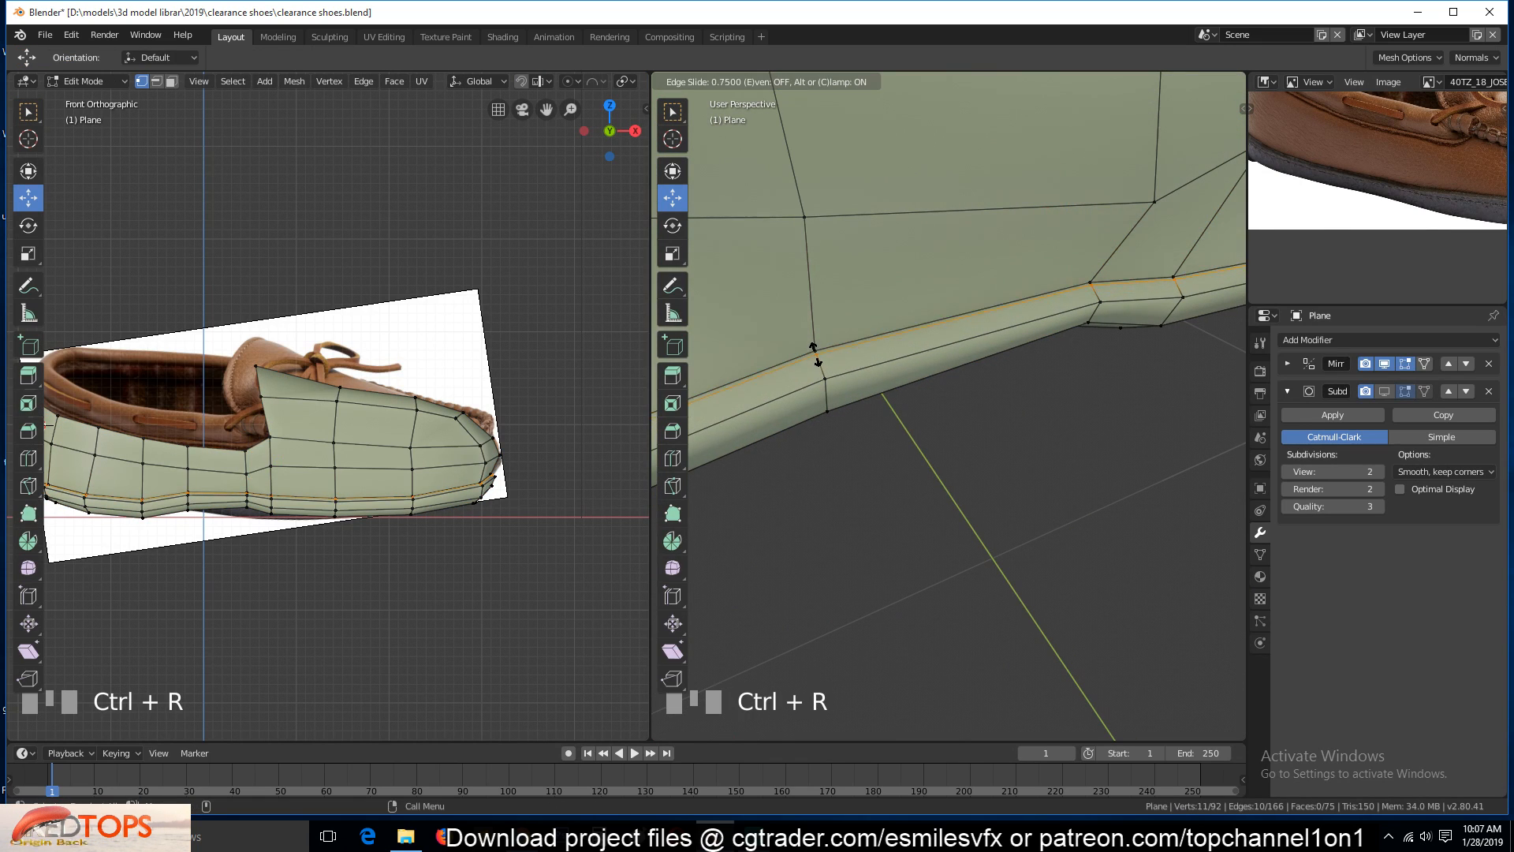
{"action": "left_click", "coordinate": [816, 354]}
{"action": "key", "text": "ctrl+r"}
Inspect the sole line along the toe, side and heel of the shoe with subdivision smoothing switched on and off
{"action": "key", "text": "Tab"}
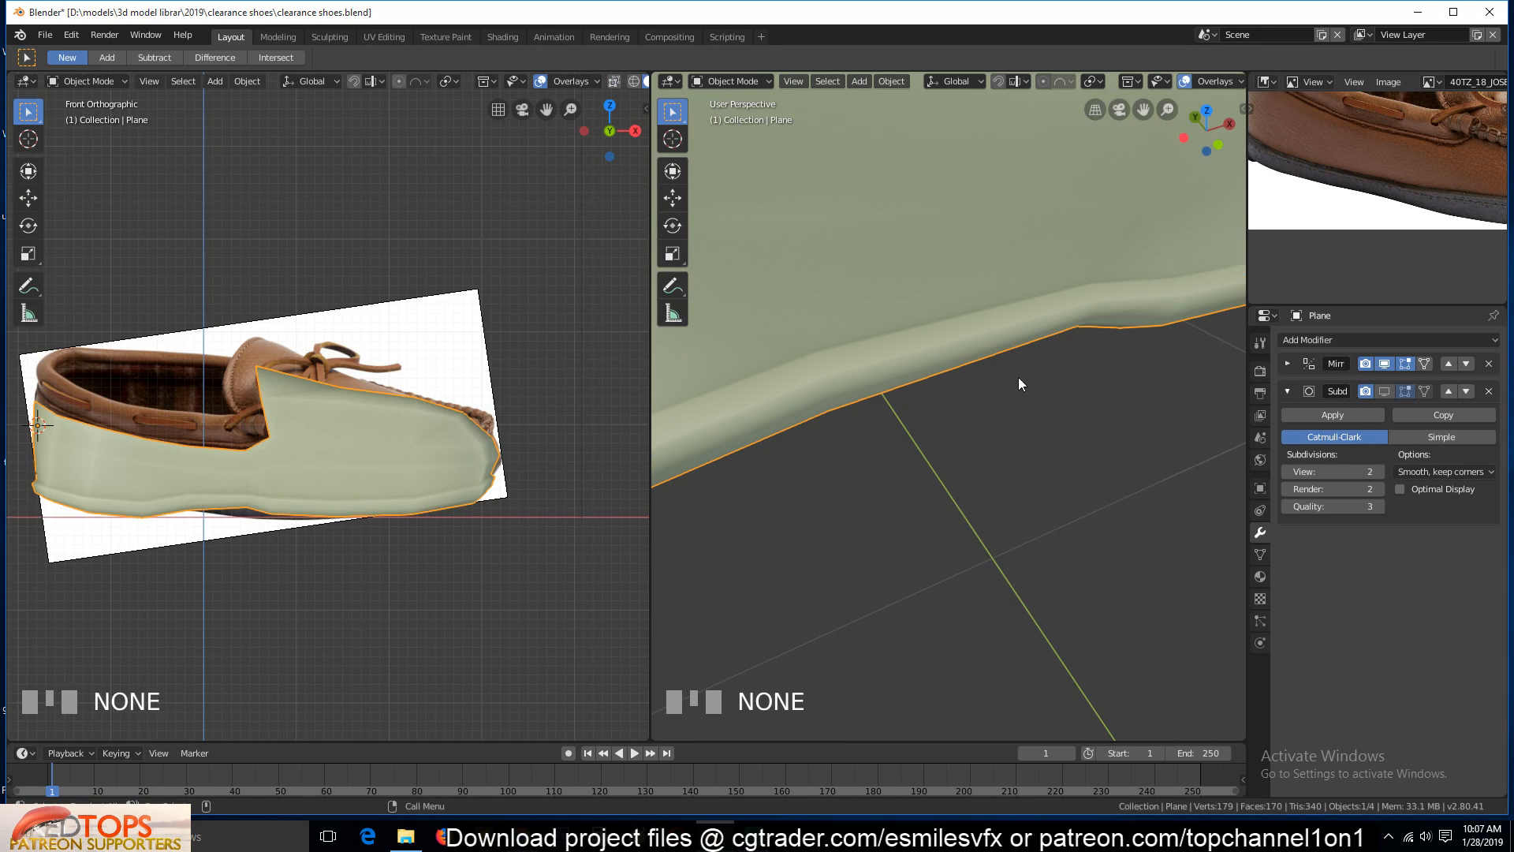
{"action": "key", "text": "Tab"}
{"action": "left_click", "coordinate": [1385, 392]}
{"action": "scroll", "coordinate": [989, 369], "scroll_direction": "down", "scroll_amount": 4}
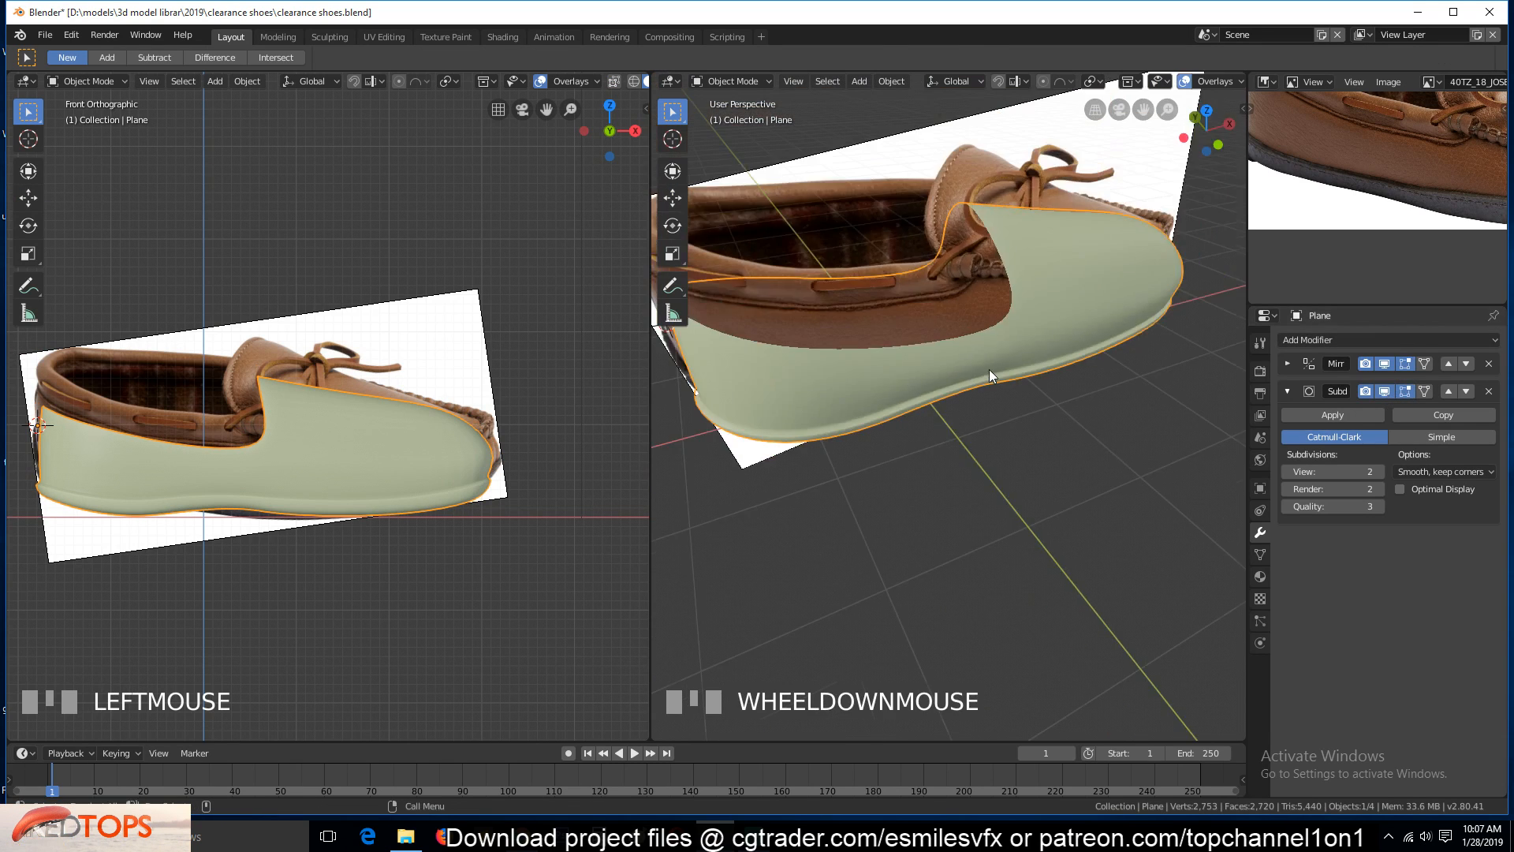
{"action": "key", "text": "grave"}
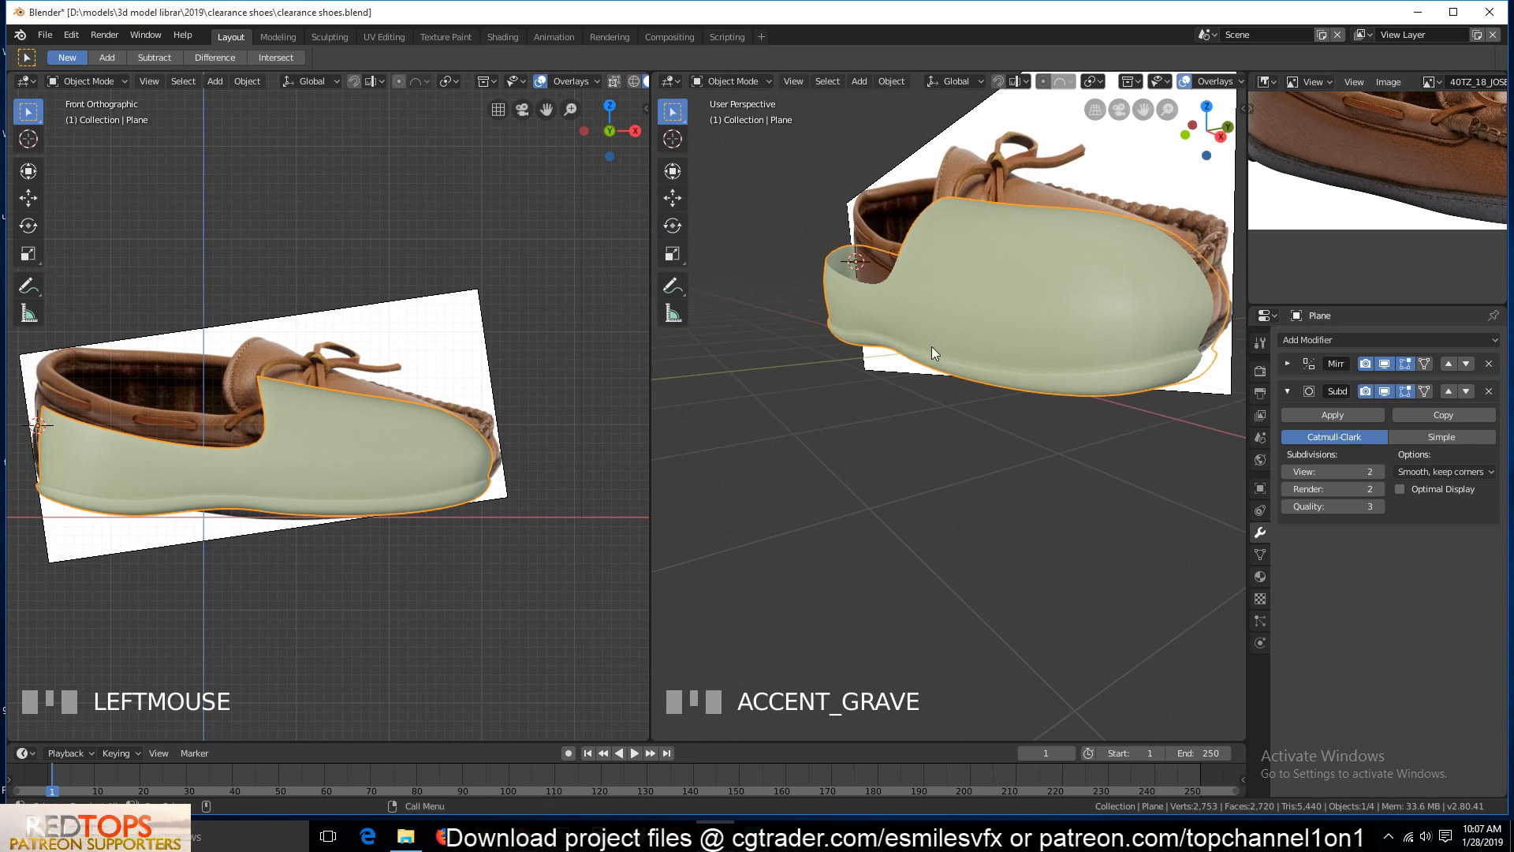
{"action": "scroll", "coordinate": [947, 347], "scroll_direction": "up", "scroll_amount": 4}
{"action": "key", "text": "grave"}
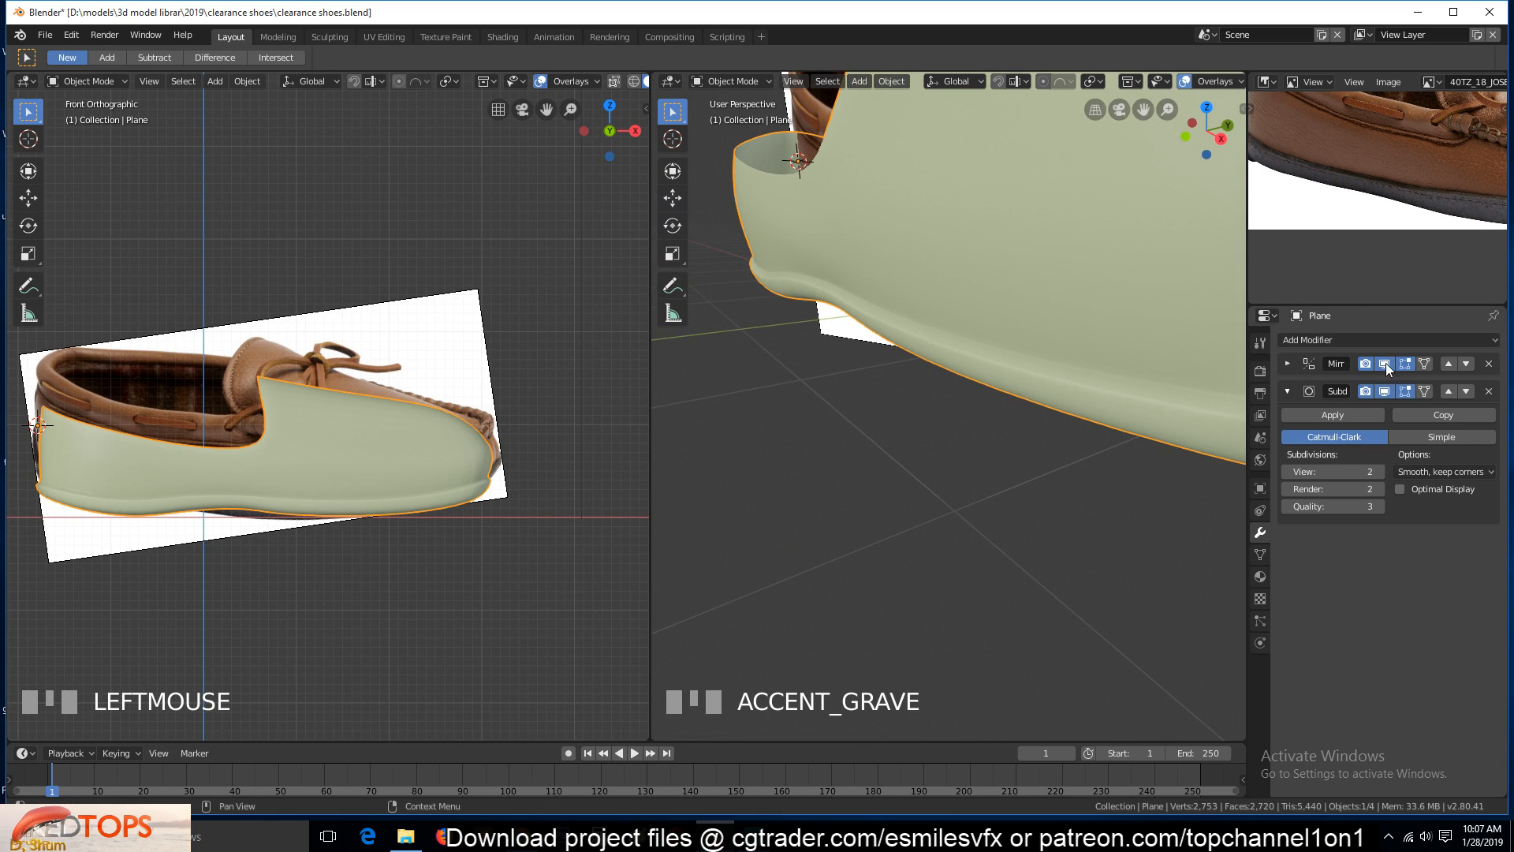
{"action": "left_click", "coordinate": [1384, 391]}
{"action": "scroll", "coordinate": [1034, 401], "scroll_direction": "up", "scroll_amount": 2}
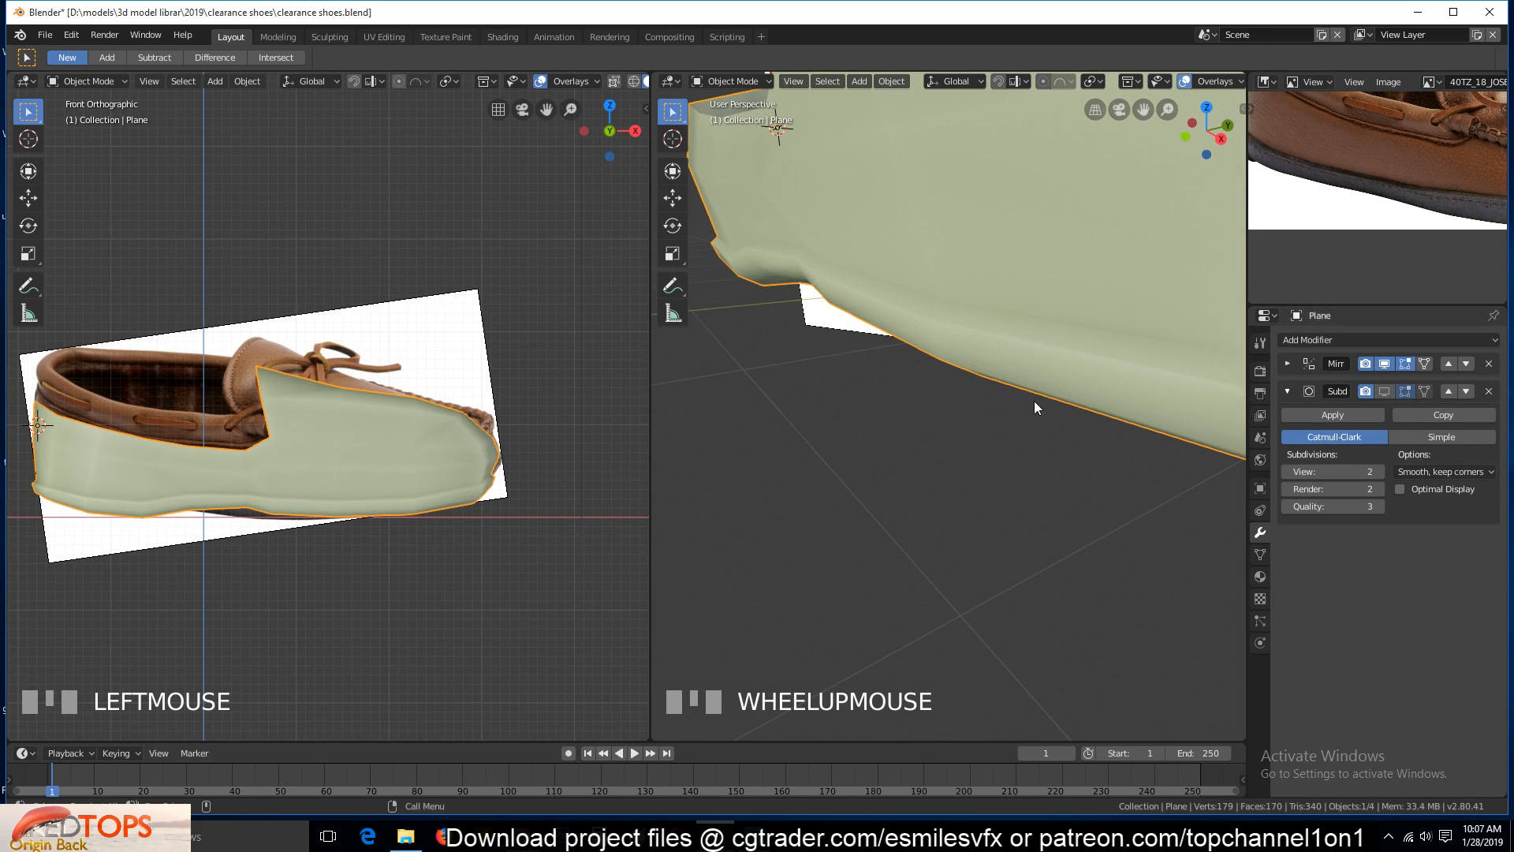
{"action": "left_click", "coordinate": [1383, 390]}
{"action": "key", "text": "grave"}
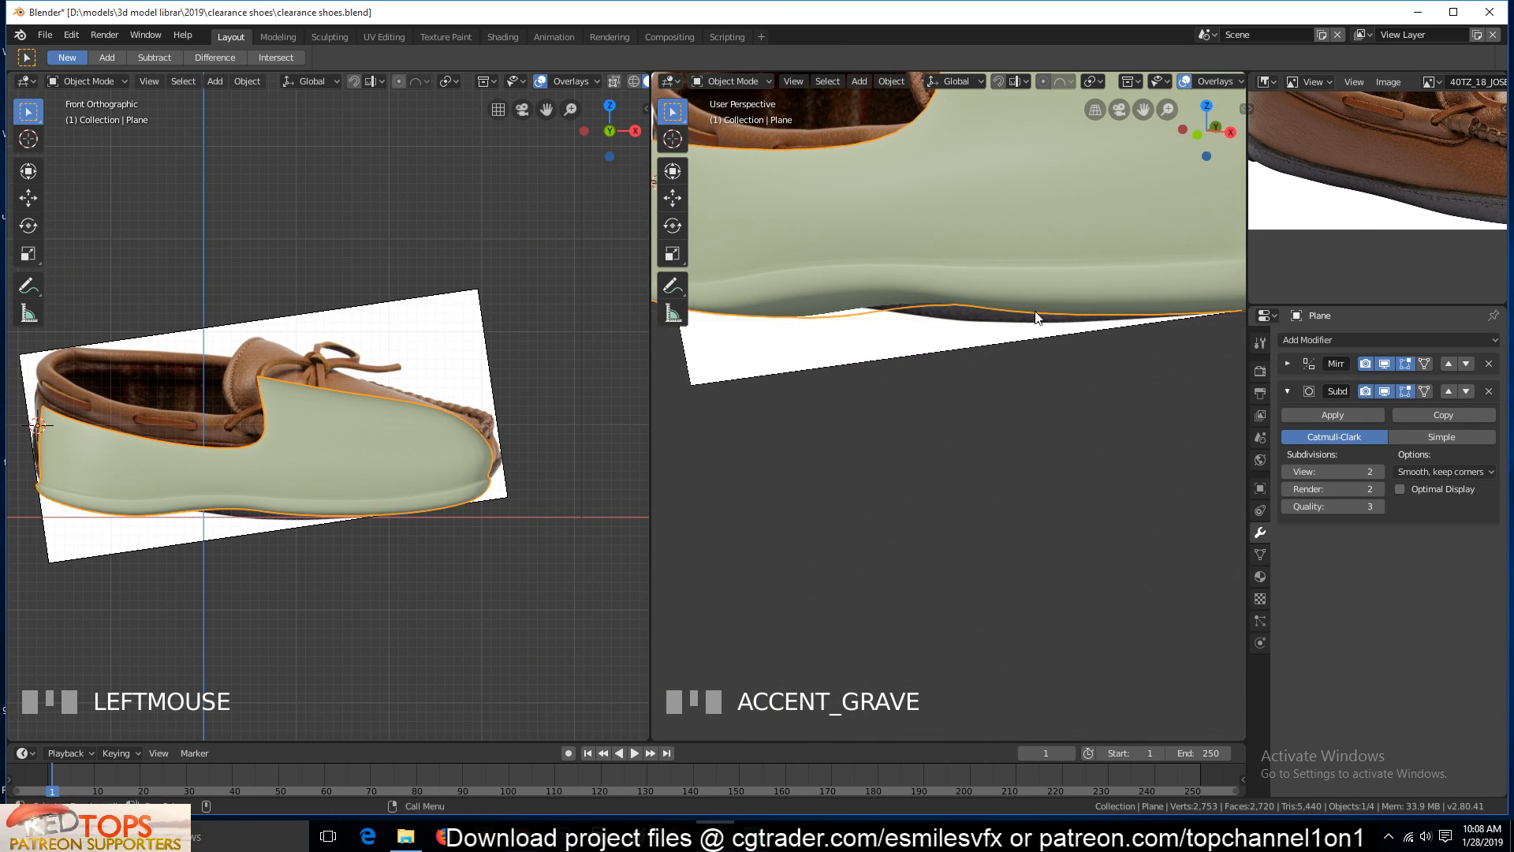
{"action": "left_click", "coordinate": [1385, 391]}
Add a centred loop cut, with no slide, between the two closely spaced loops at the upper edge of the sole line
{"action": "key", "text": "Tab"}
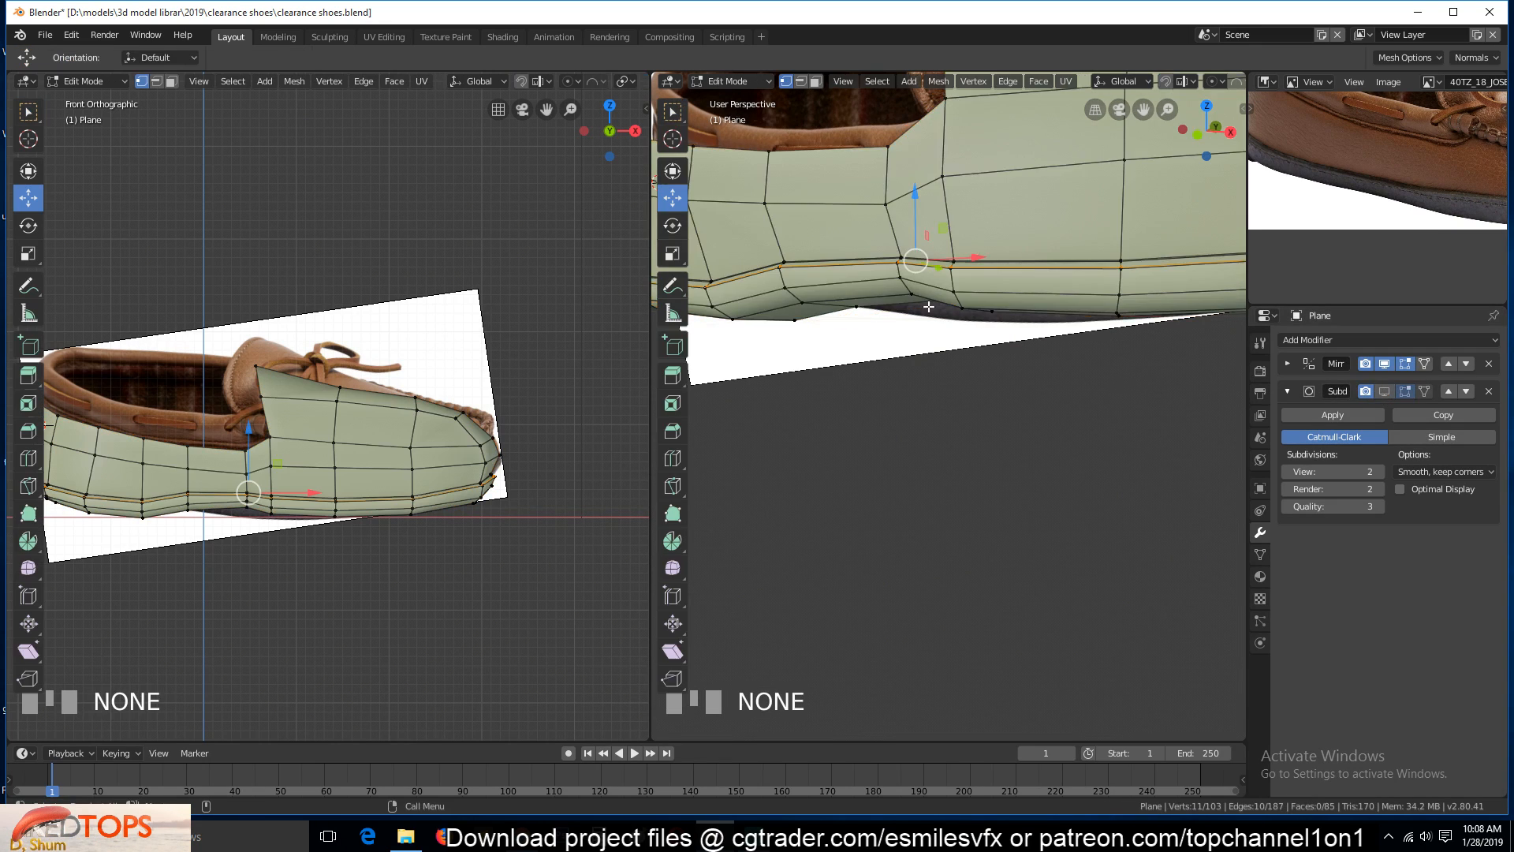
{"action": "key", "text": "grave"}
{"action": "scroll", "coordinate": [974, 405], "scroll_direction": "up", "scroll_amount": 5}
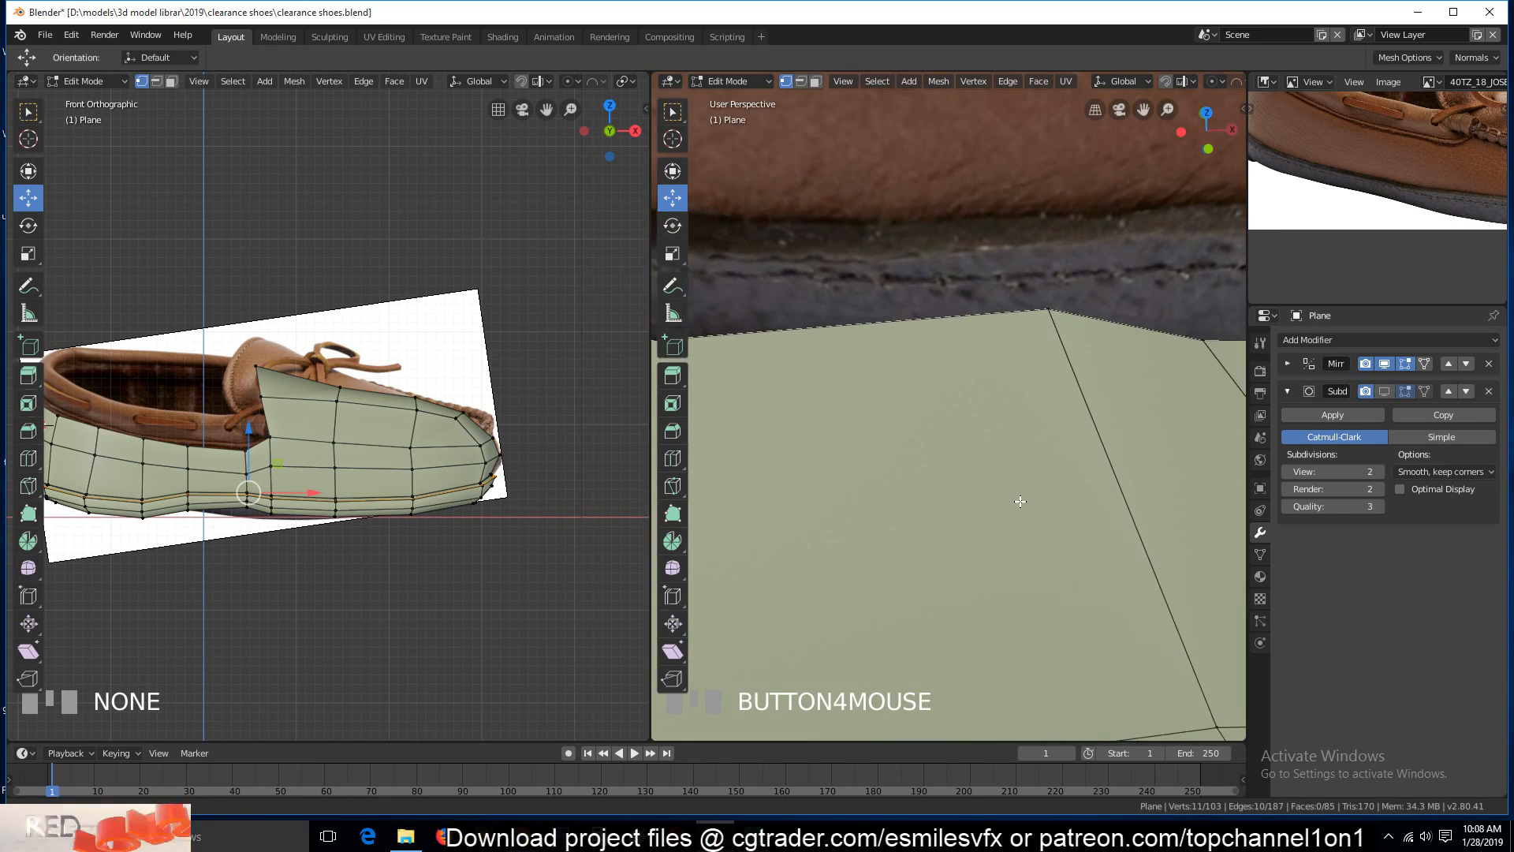
{"action": "scroll", "coordinate": [1014, 500], "scroll_direction": "down", "scroll_amount": 3}
{"action": "scroll", "coordinate": [980, 429], "scroll_direction": "up", "scroll_amount": 3}
{"action": "key", "text": "grave"}
{"action": "middle_click_drag", "start_coordinate": [1002, 476], "coordinate": [1012, 426]}
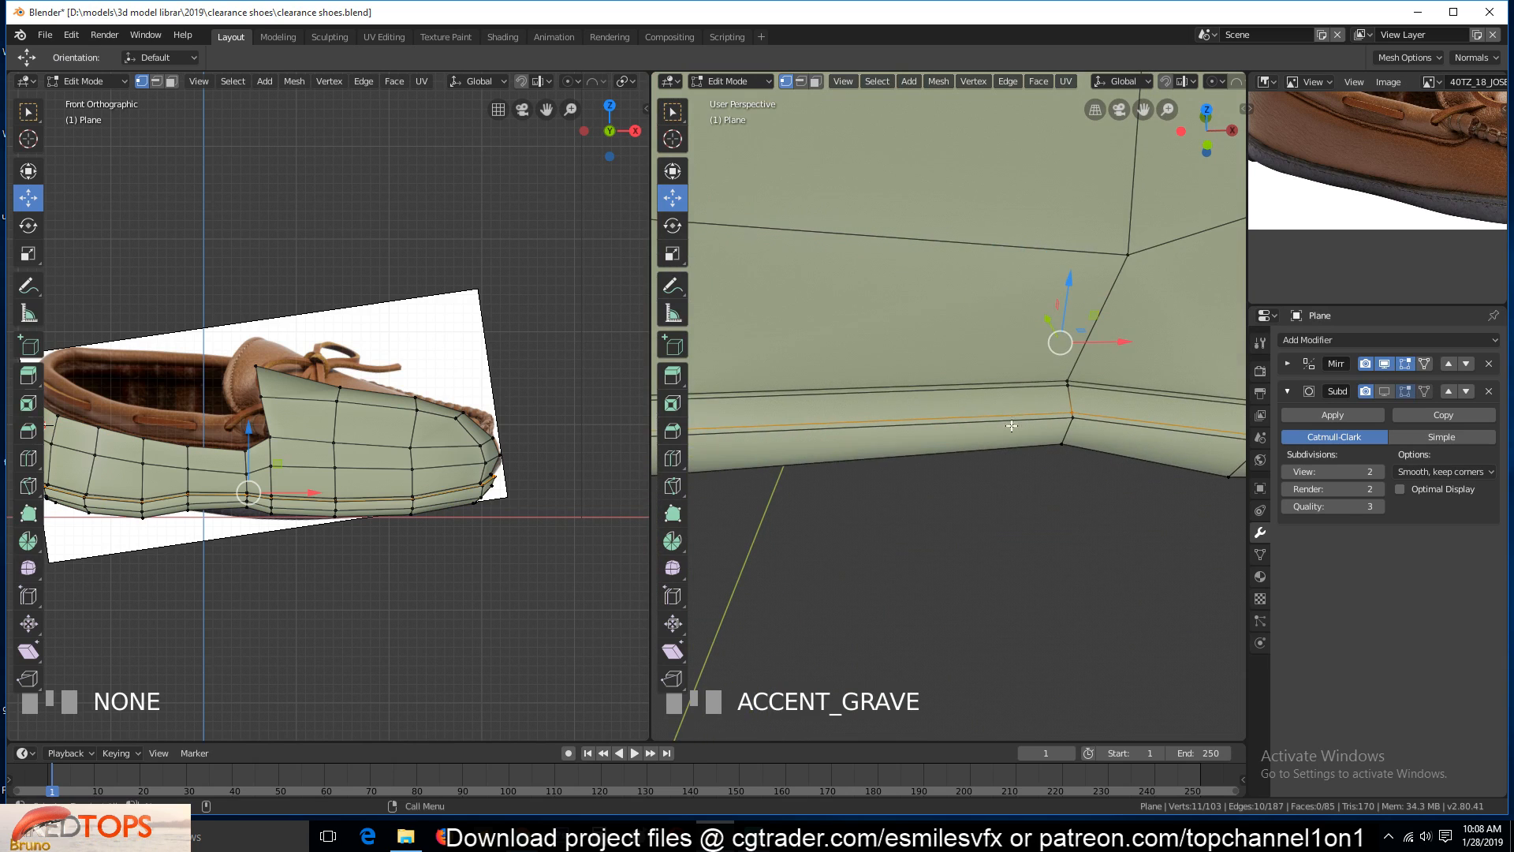
{"action": "left_click", "coordinate": [1066, 385]}
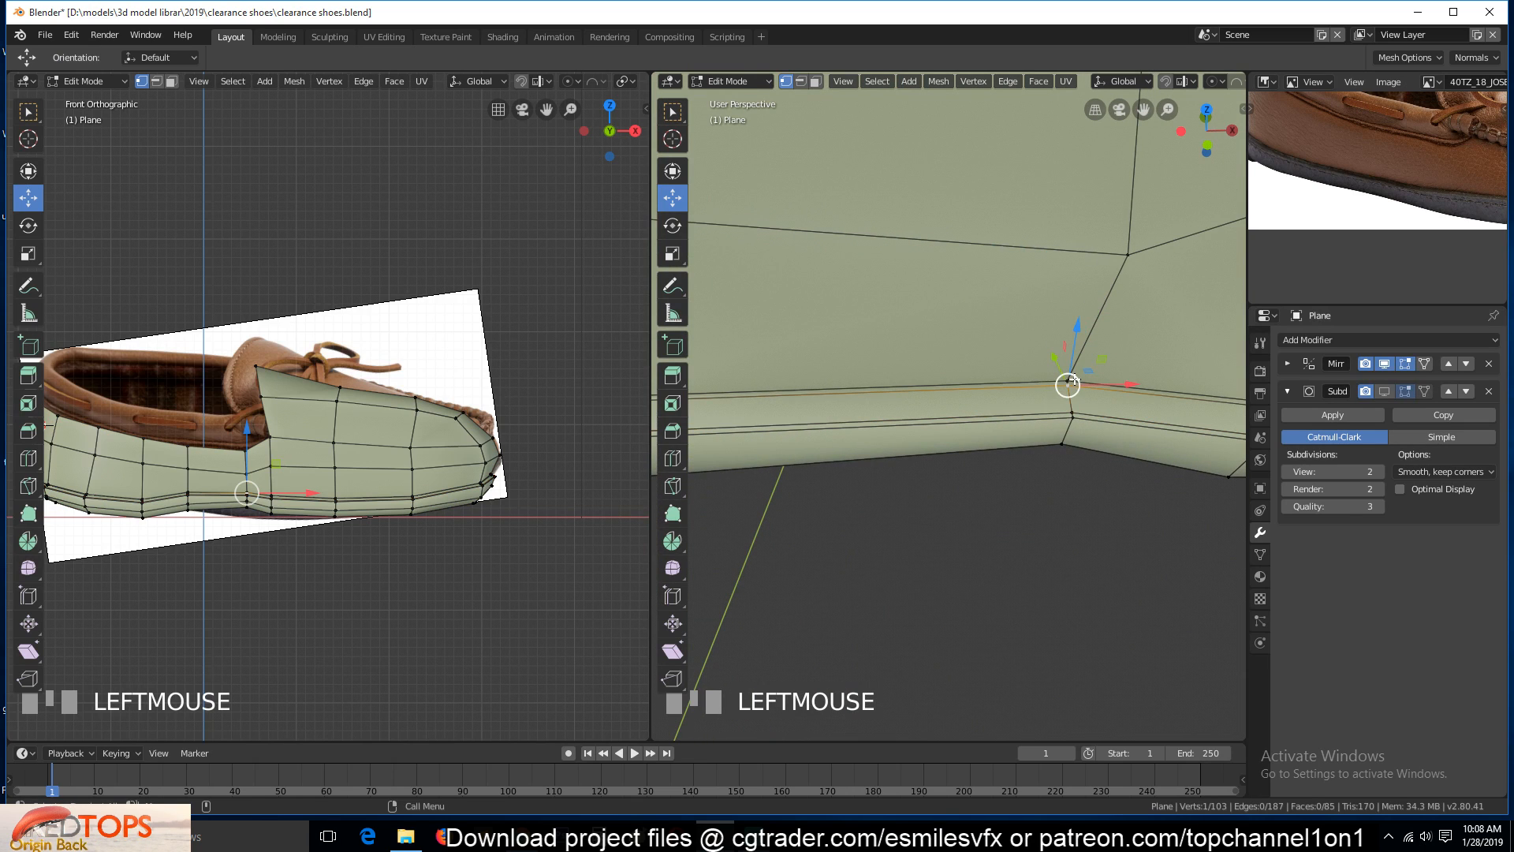
{"action": "key", "text": "w"}
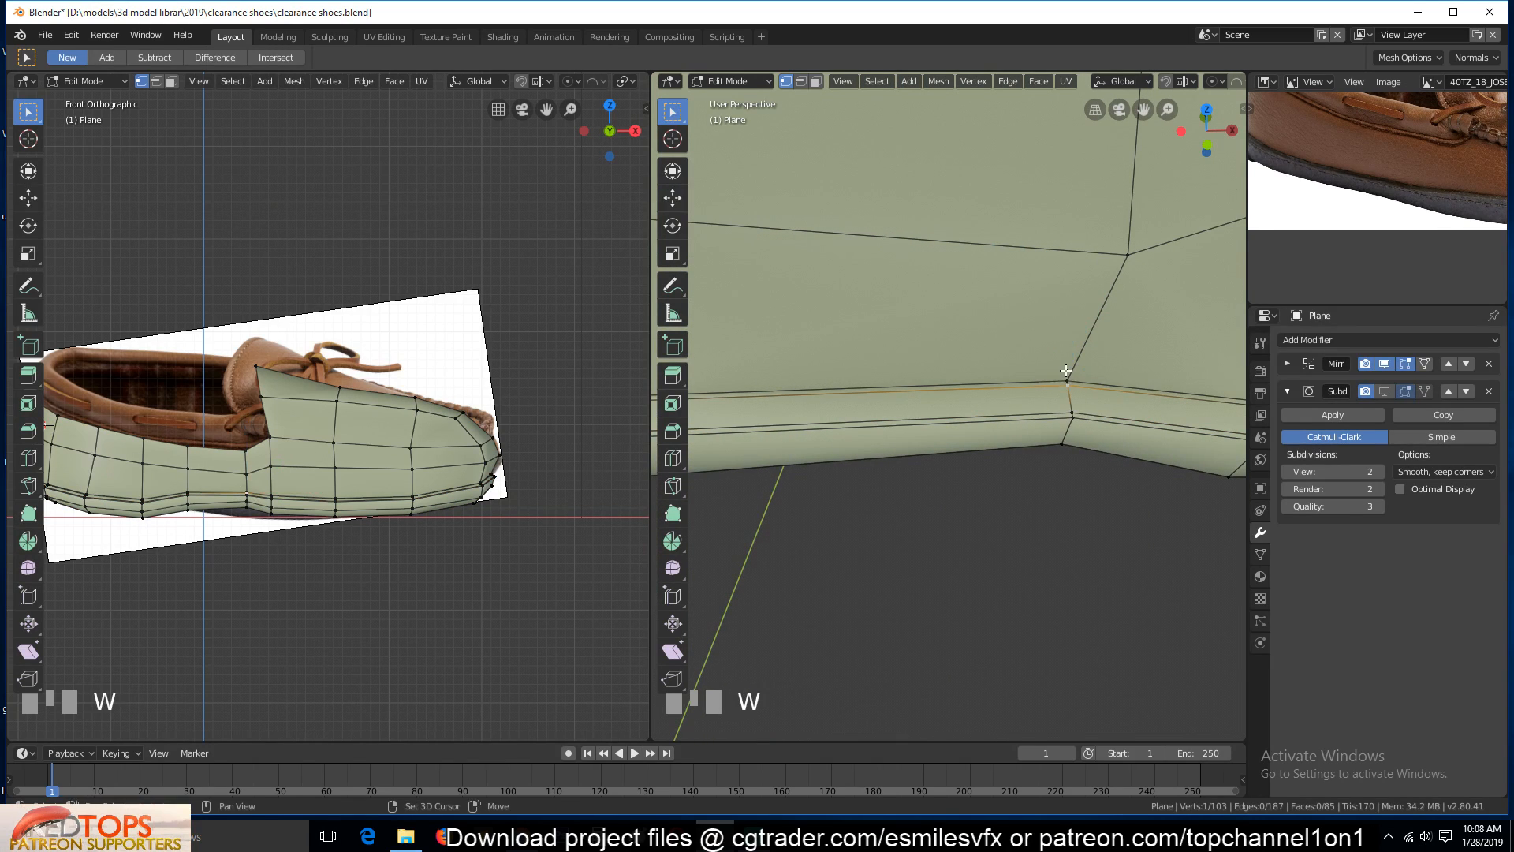
{"action": "left_click", "coordinate": [1066, 371], "text": "shift"}
{"action": "key", "text": "KP_Decimal"}
{"action": "key", "text": "grave"}
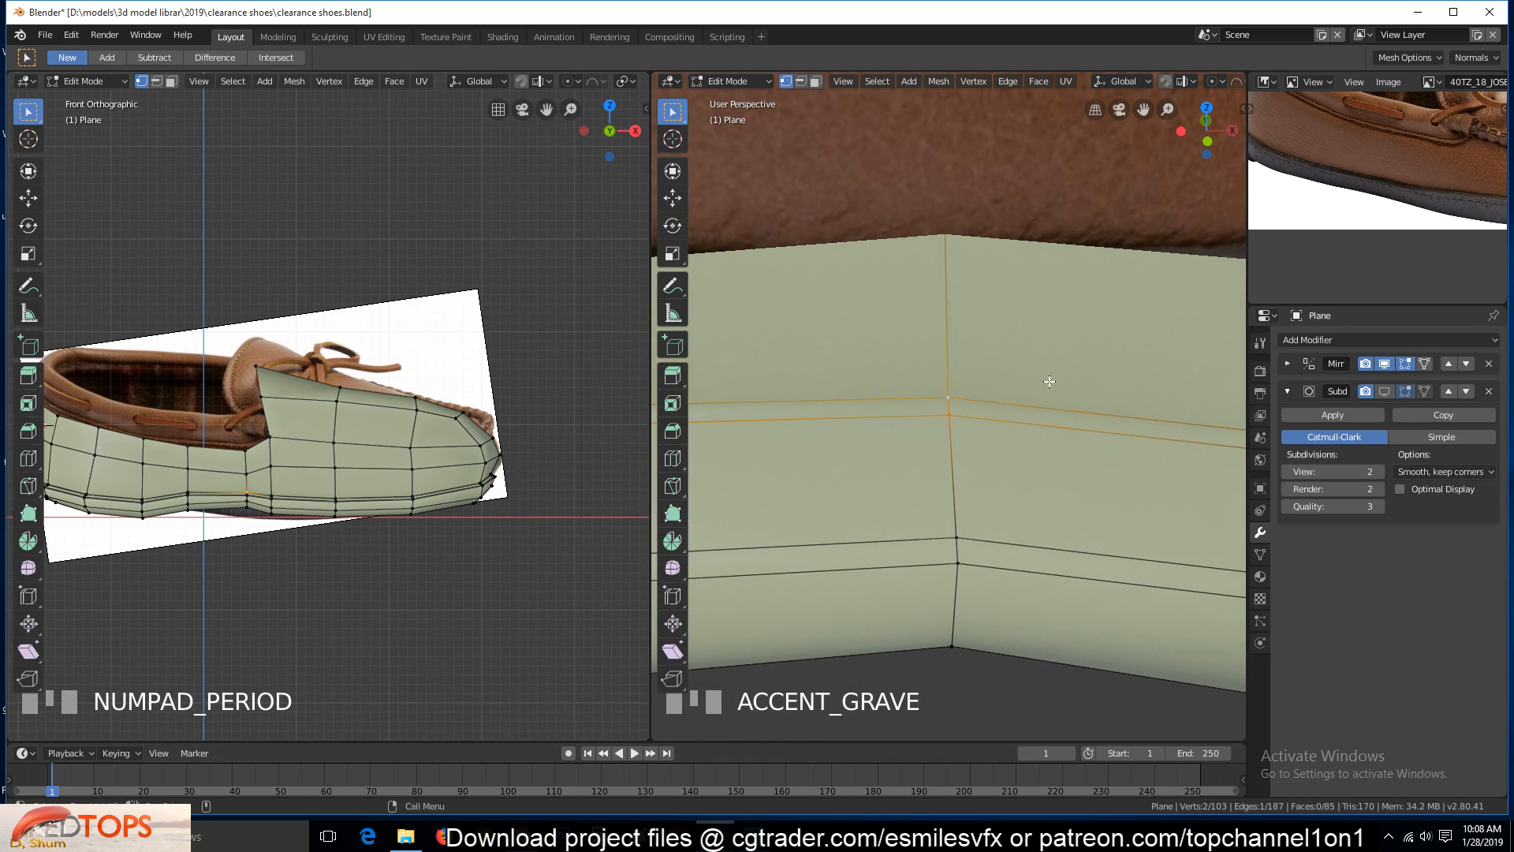
{"action": "key", "text": "alt+a"}
{"action": "key", "text": "ctrl+r"}
{"action": "left_click", "coordinate": [953, 406]}
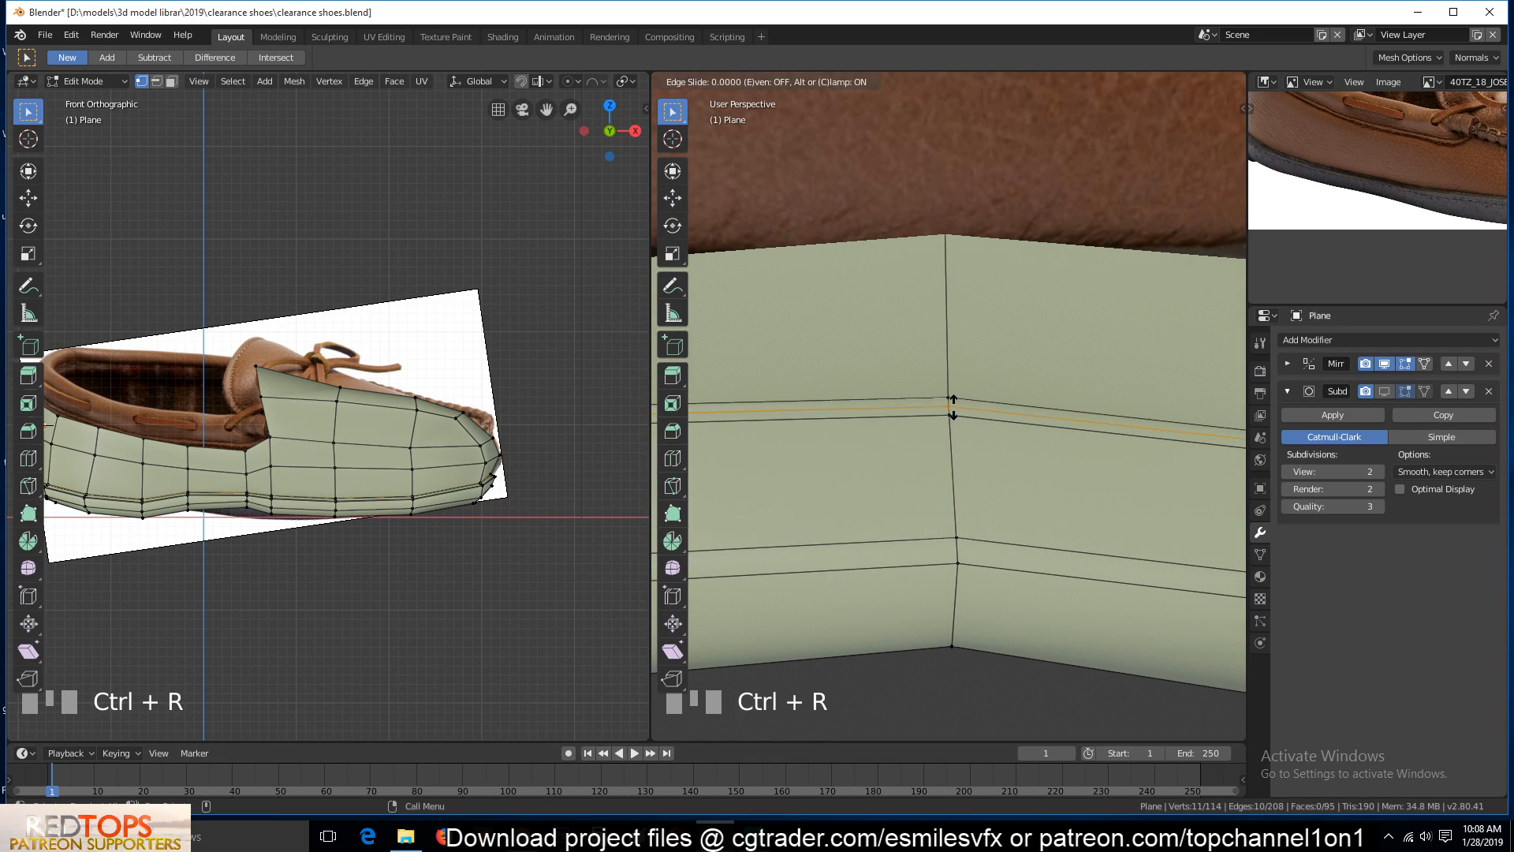
{"action": "right_click", "coordinate": [953, 405]}
Turn on subdivision smoothing in the viewport and compare the editing cage with the smoothed surface, leaving the on-cage display off
{"action": "scroll", "coordinate": [977, 448], "scroll_direction": "down", "scroll_amount": 5}
{"action": "key", "text": "grave"}
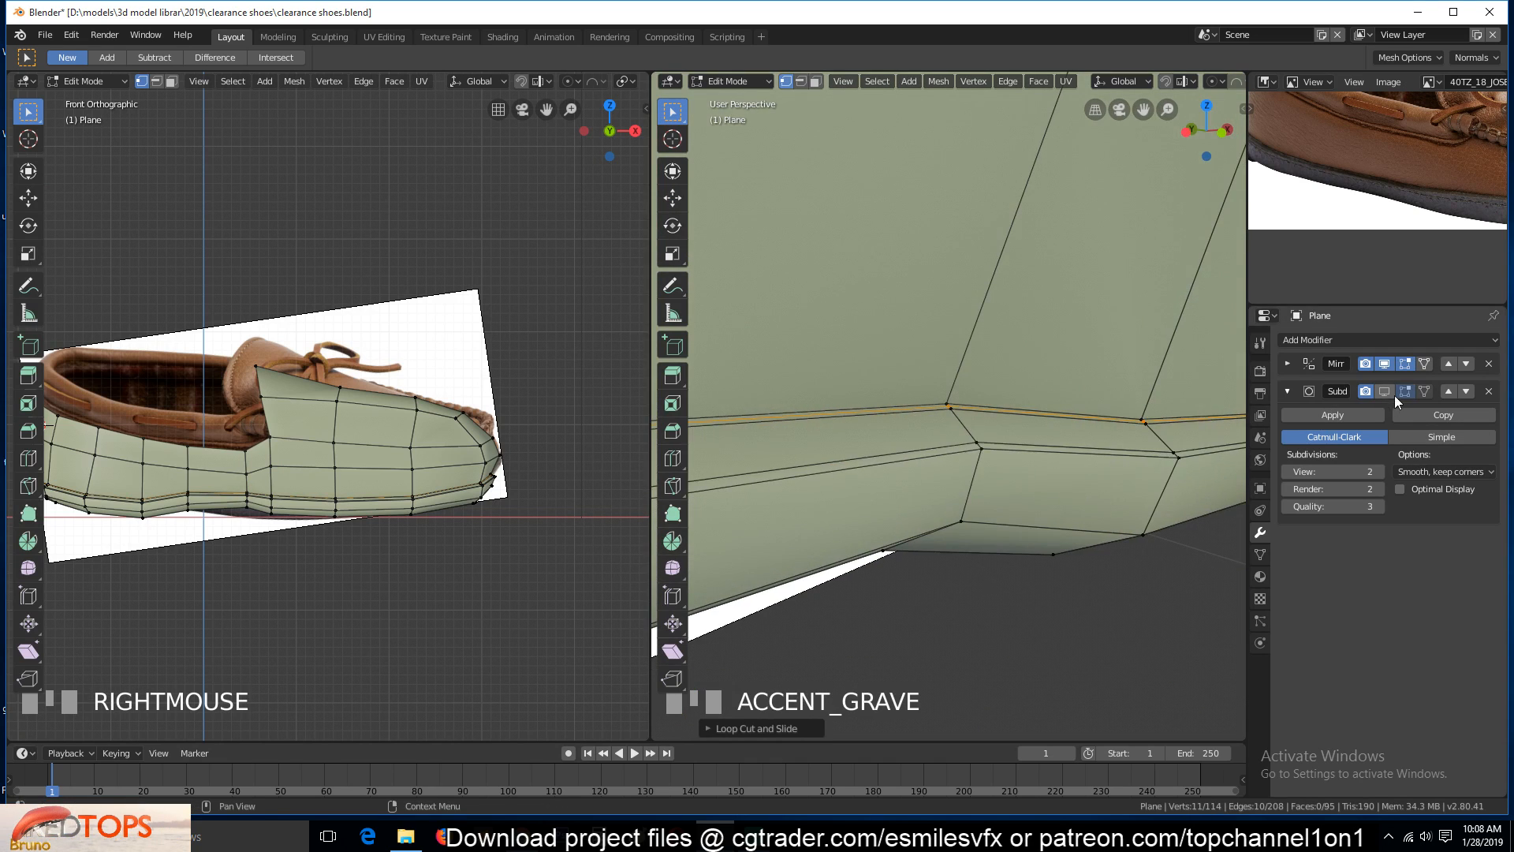
{"action": "left_click", "coordinate": [1385, 391]}
{"action": "scroll", "coordinate": [908, 420], "scroll_direction": "down", "scroll_amount": 5}
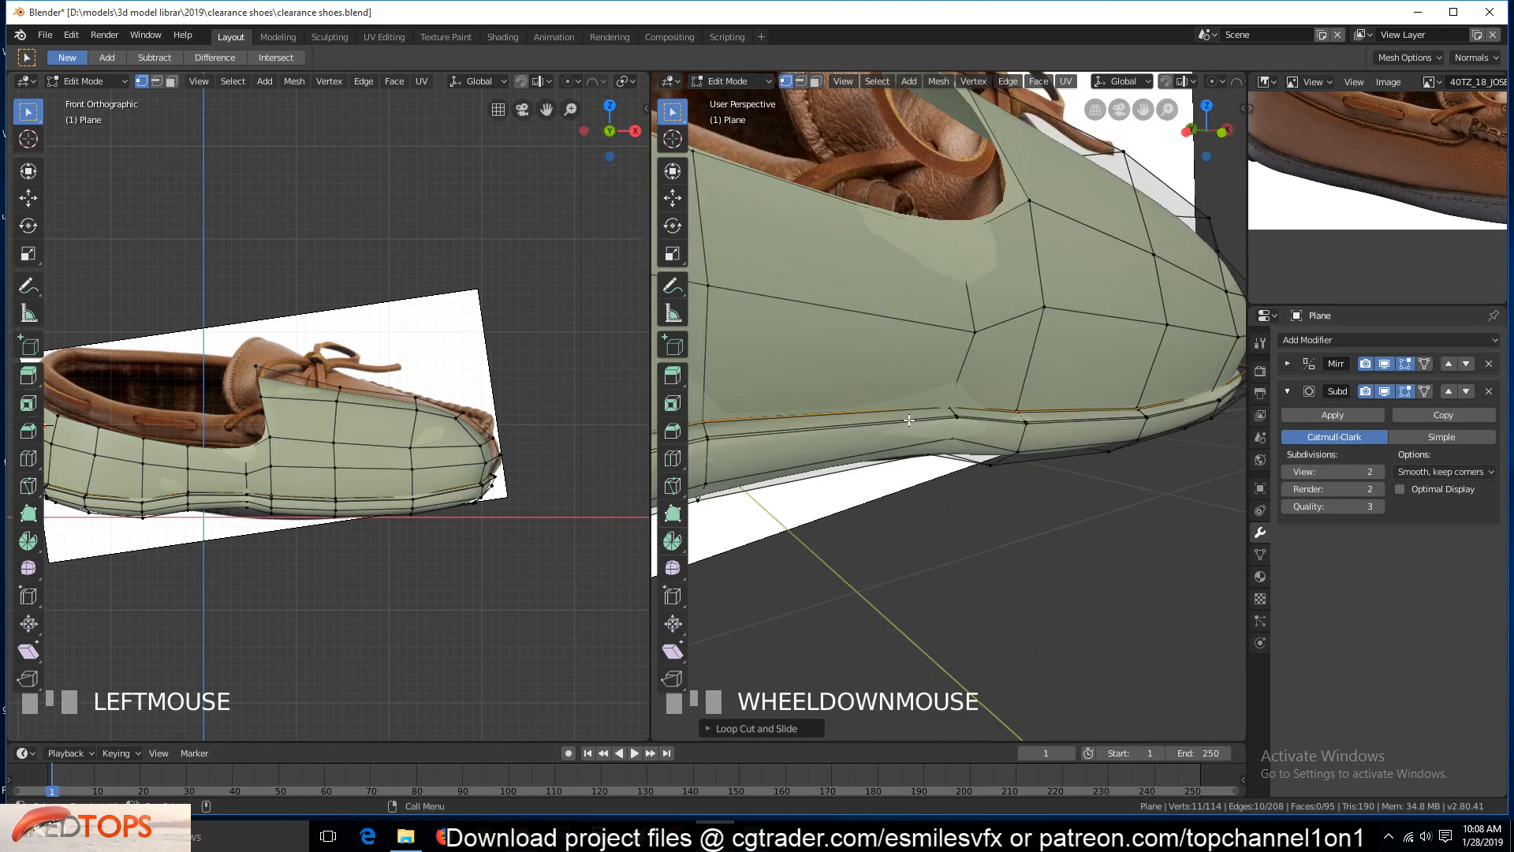
{"action": "key", "text": "grave"}
{"action": "left_click", "coordinate": [1424, 391]}
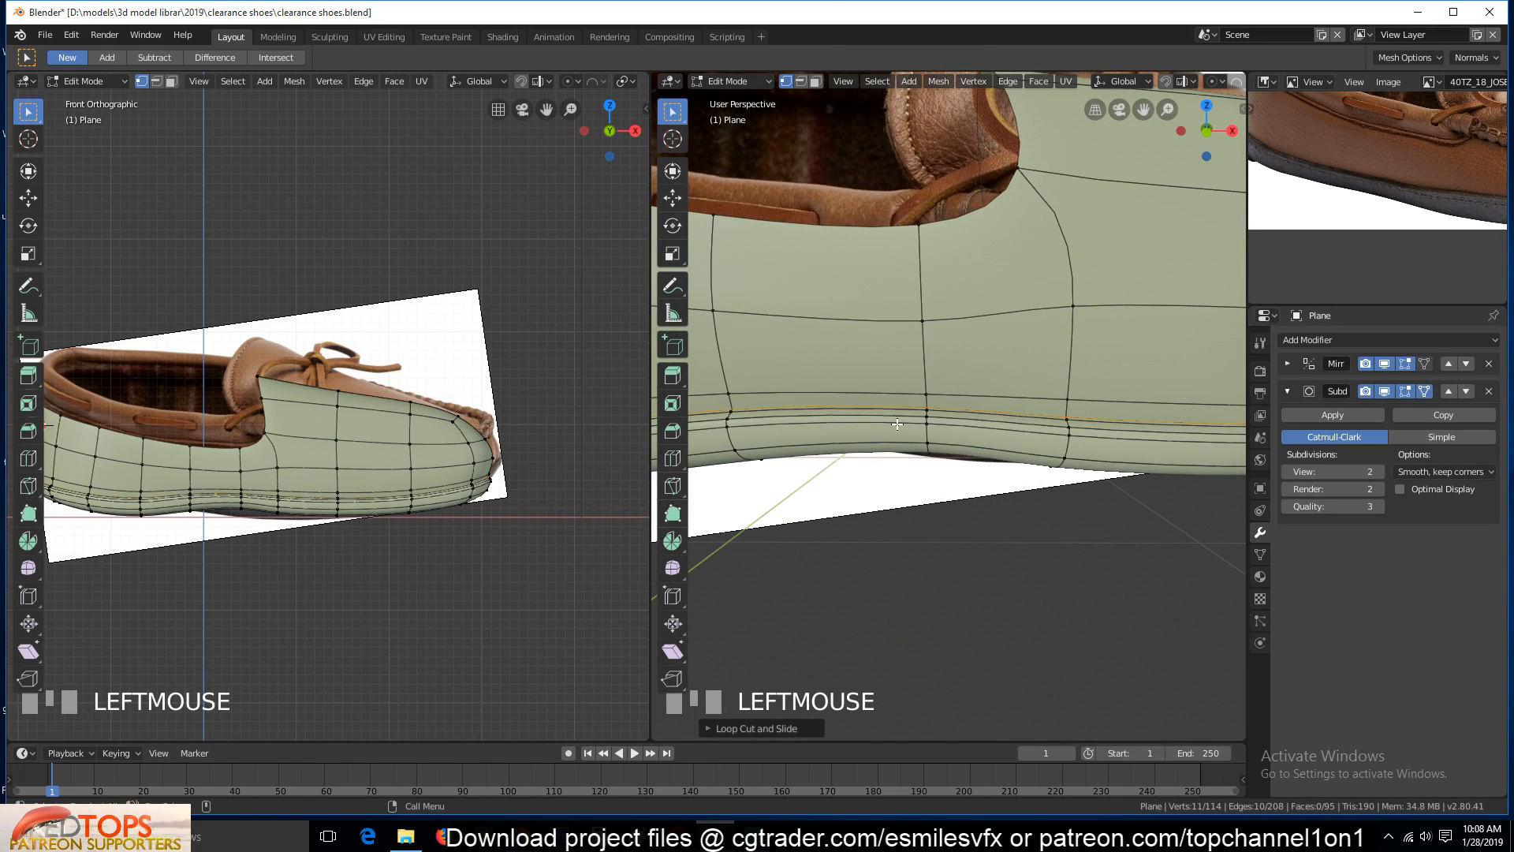
{"action": "scroll", "coordinate": [897, 424], "scroll_direction": "up", "scroll_amount": 1}
{"action": "left_click", "coordinate": [1426, 389]}
Offset the new middle loop of the sole line slightly along its normals with Shrink/Fatten and return to Object Mode
{"action": "key", "text": "grave"}
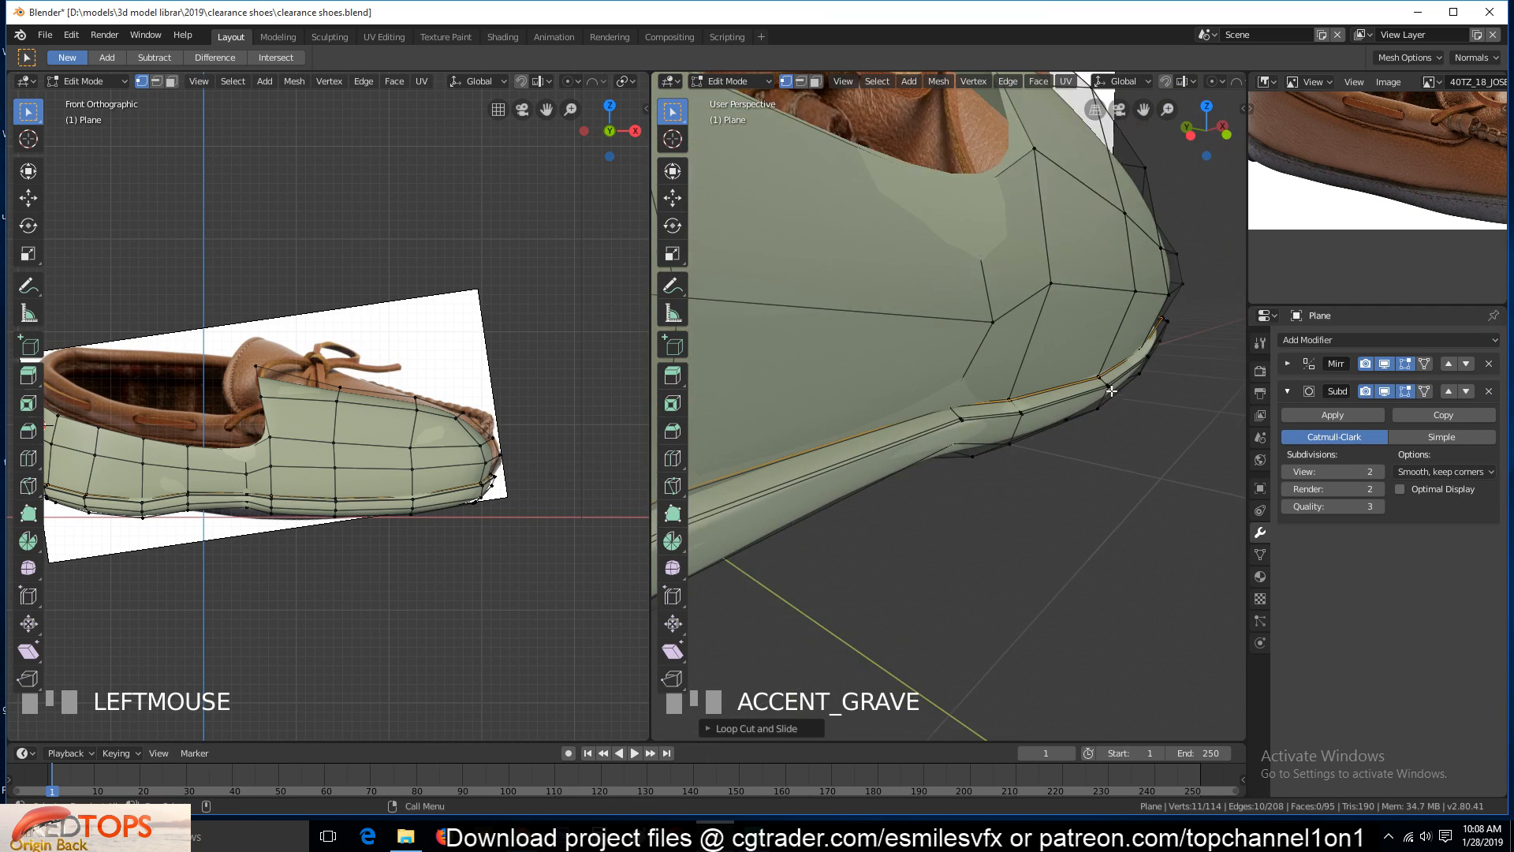
{"action": "scroll", "coordinate": [1135, 380], "scroll_direction": "up", "scroll_amount": 1}
{"action": "key", "text": "alt+s"}
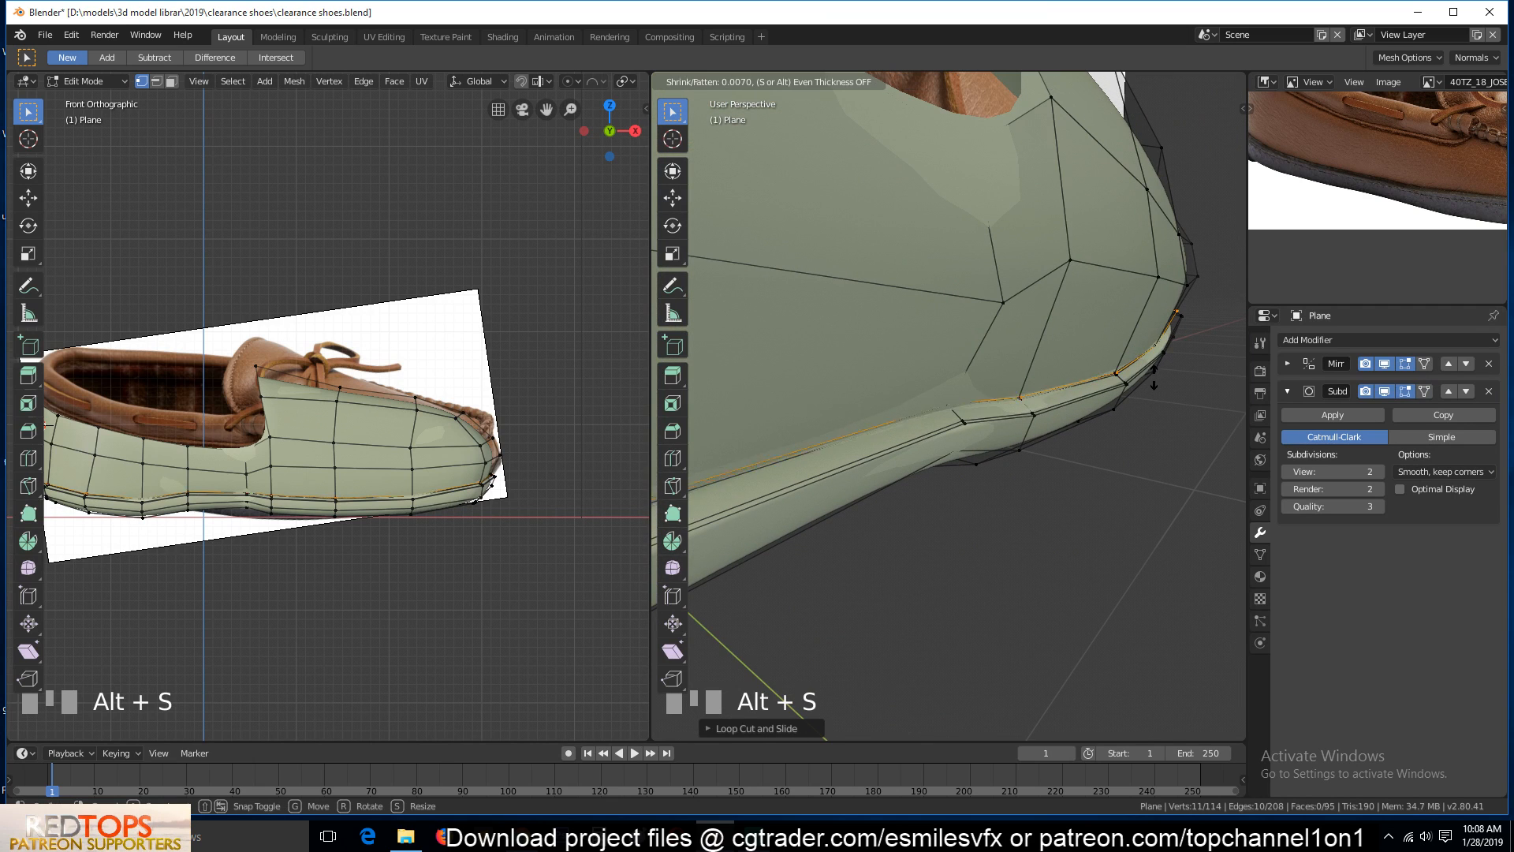
{"action": "left_click", "coordinate": [1205, 364]}
{"action": "key", "text": "Tab"}
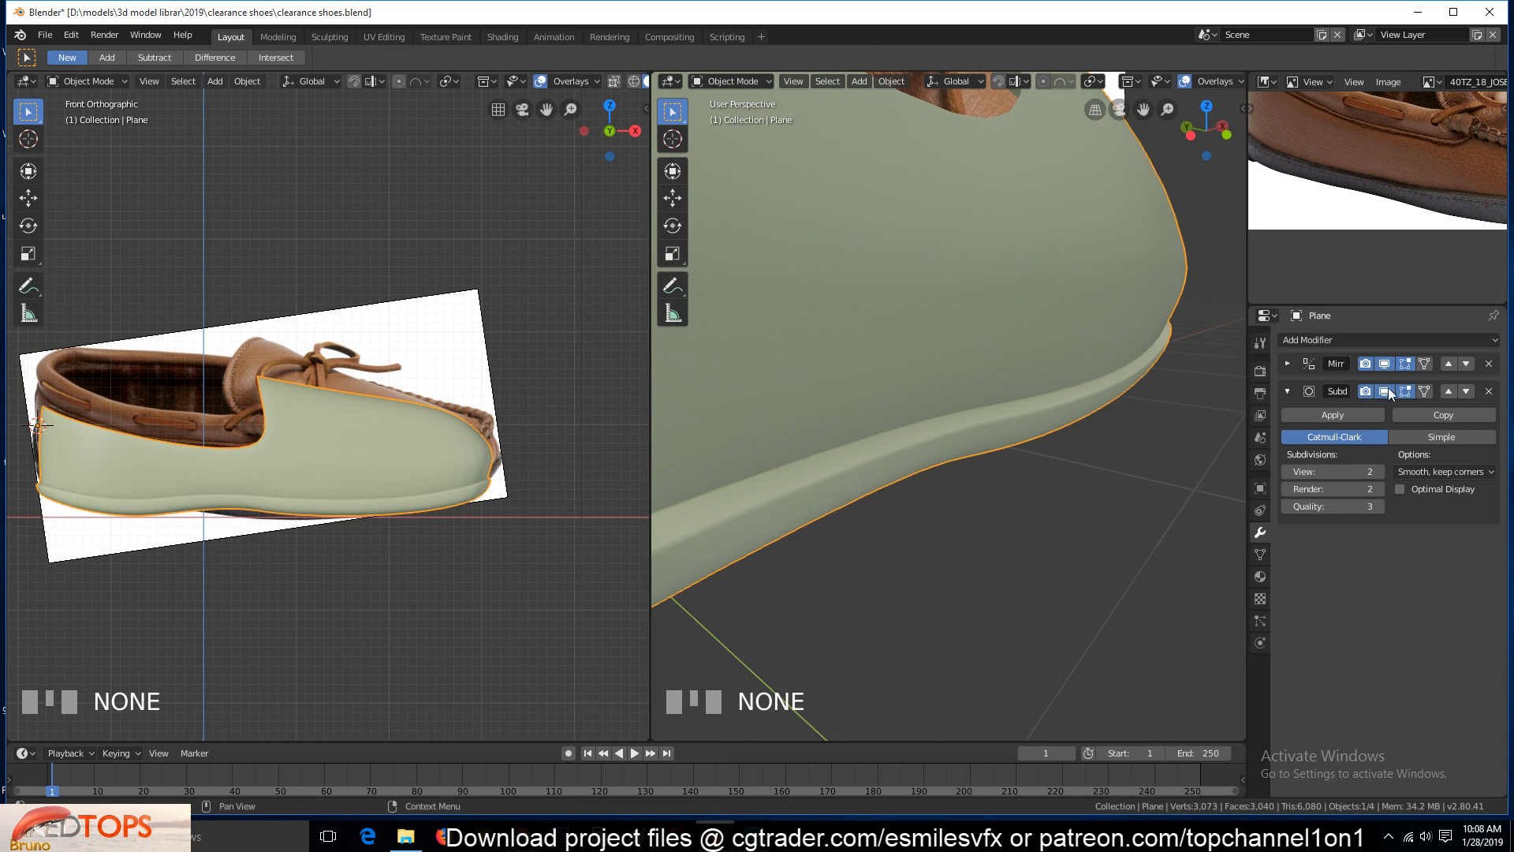
Add a loop cut around the upper just above the sole line and slide it about -0.83, close to the sole-line loops
{"action": "middle_click_drag", "start_coordinate": [1025, 411], "coordinate": [743, 442]}
{"action": "scroll", "coordinate": [893, 471], "scroll_direction": "up", "scroll_amount": 2}
{"action": "middle_click_drag", "start_coordinate": [893, 472], "coordinate": [998, 416]}
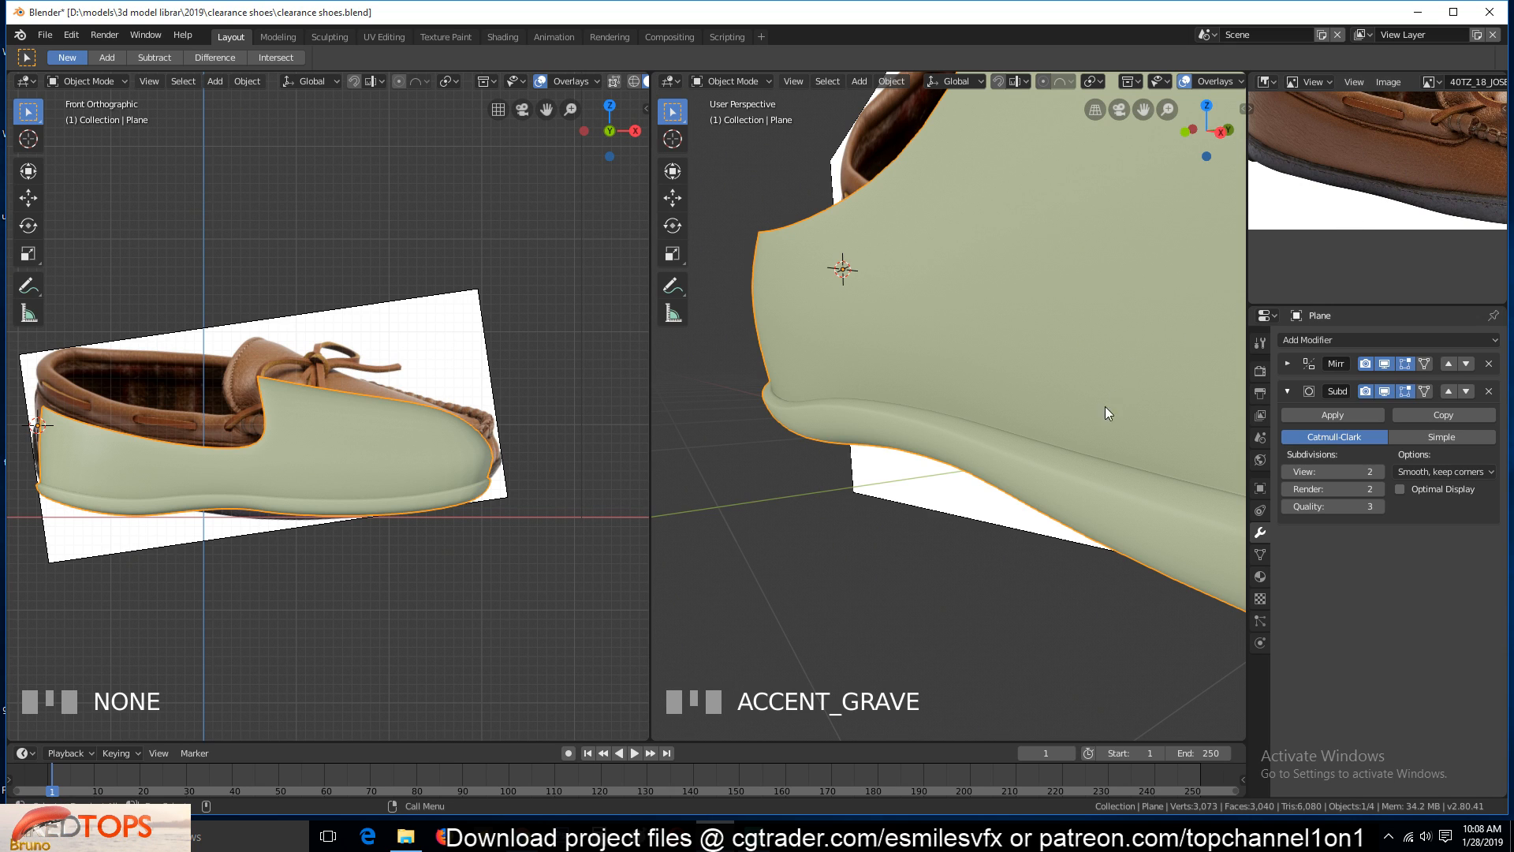
{"action": "key", "text": "Tab"}
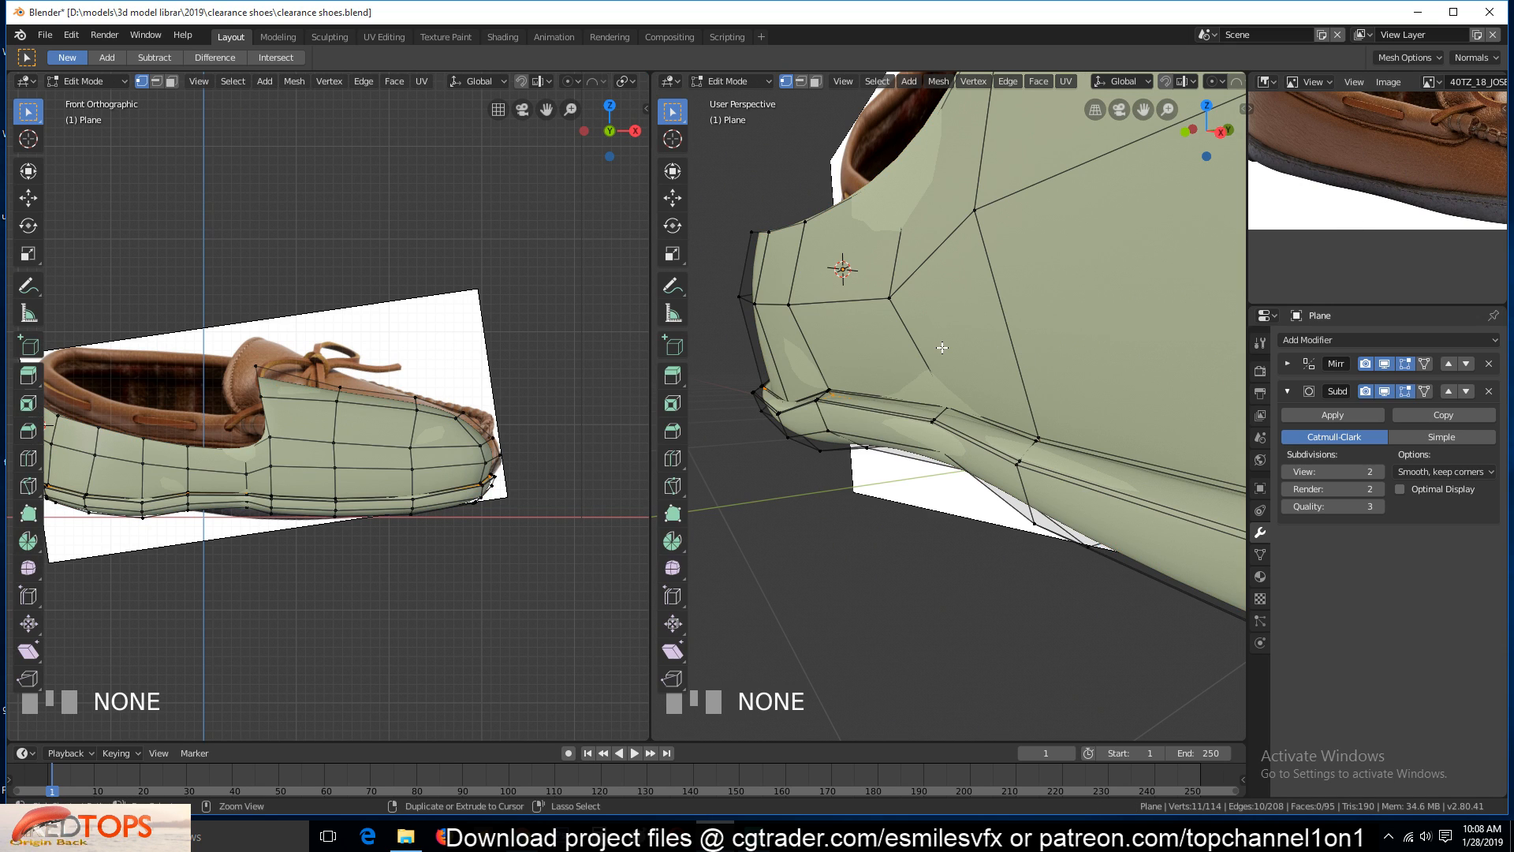
{"action": "key", "text": "ctrl+r"}
{"action": "left_click", "coordinate": [942, 370]}
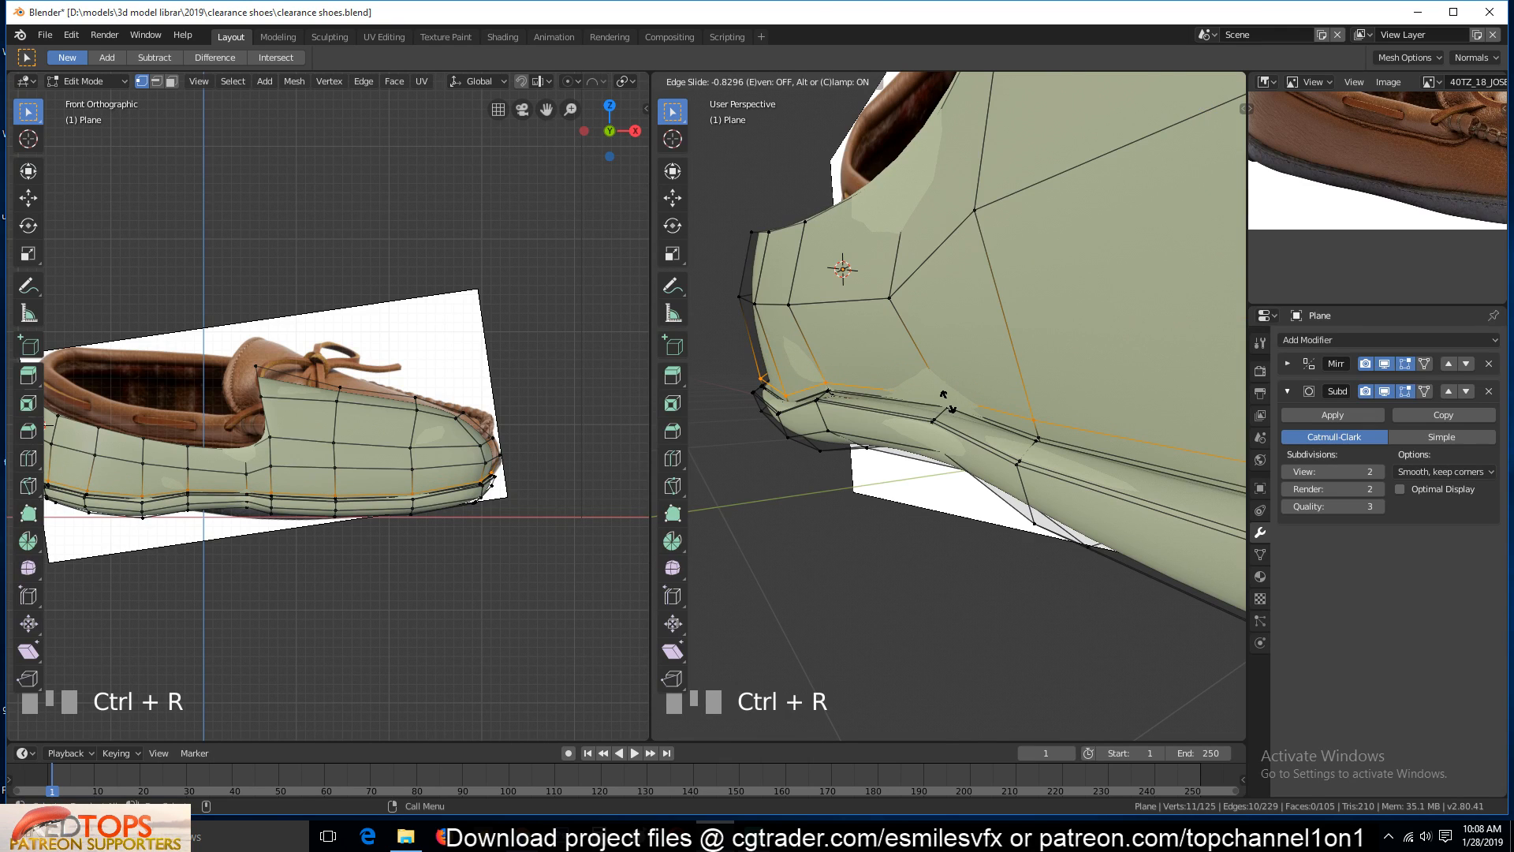
{"action": "left_click", "coordinate": [947, 402]}
Offset the loop above the sole line by about 0.017 with Shrink/Fatten and return to Object Mode
{"action": "key", "text": "alt+s"}
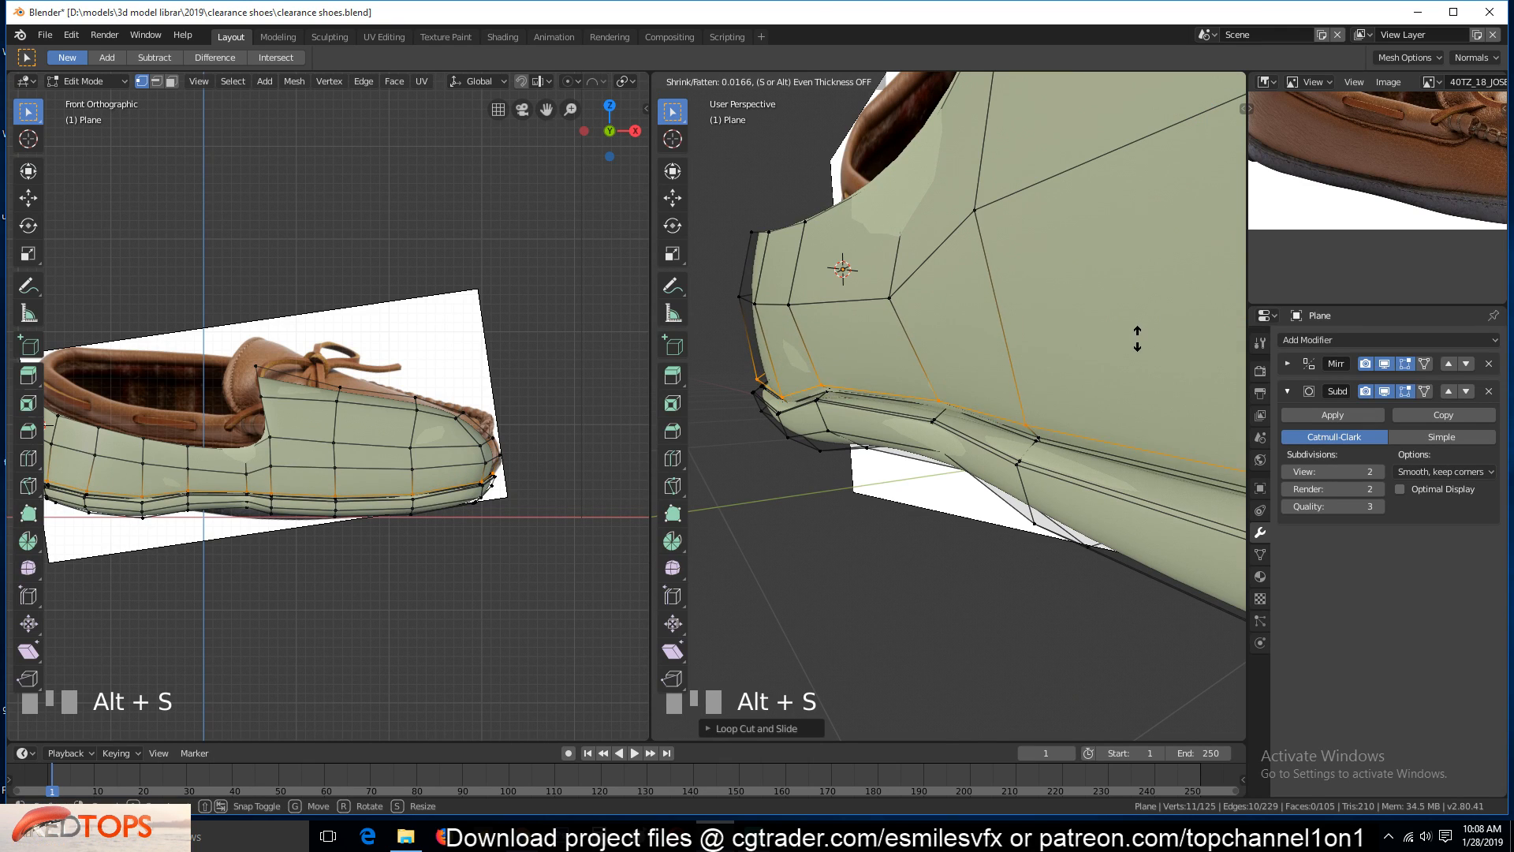
{"action": "left_click", "coordinate": [1135, 331]}
{"action": "key", "text": "Tab"}
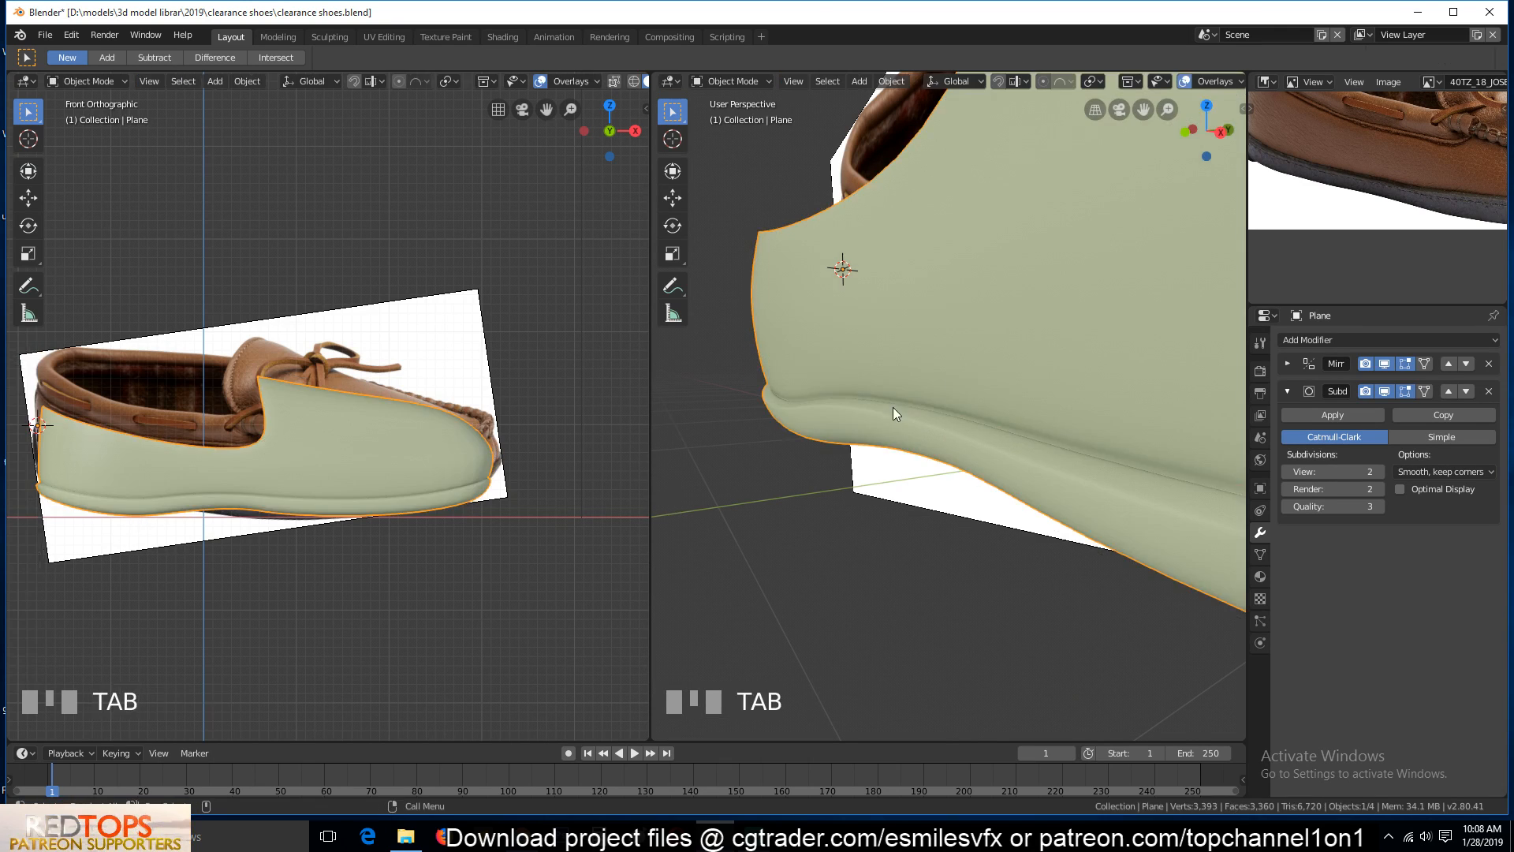
Look over the smoothed sole line from the side and save the Blender file
{"action": "key", "text": "grave"}
{"action": "middle_click_drag", "start_coordinate": [892, 407], "coordinate": [996, 482]}
{"action": "scroll", "coordinate": [1255, 282], "scroll_direction": "down", "scroll_amount": 3}
{"action": "scroll", "coordinate": [1049, 357], "scroll_direction": "down", "scroll_amount": 1}
{"action": "key", "text": "ctrl+s"}
Examine the smoothed shoe body and its sole line from the side, heel and underside against the reference photo
{"action": "scroll", "coordinate": [1064, 367], "scroll_direction": "down", "scroll_amount": 5}
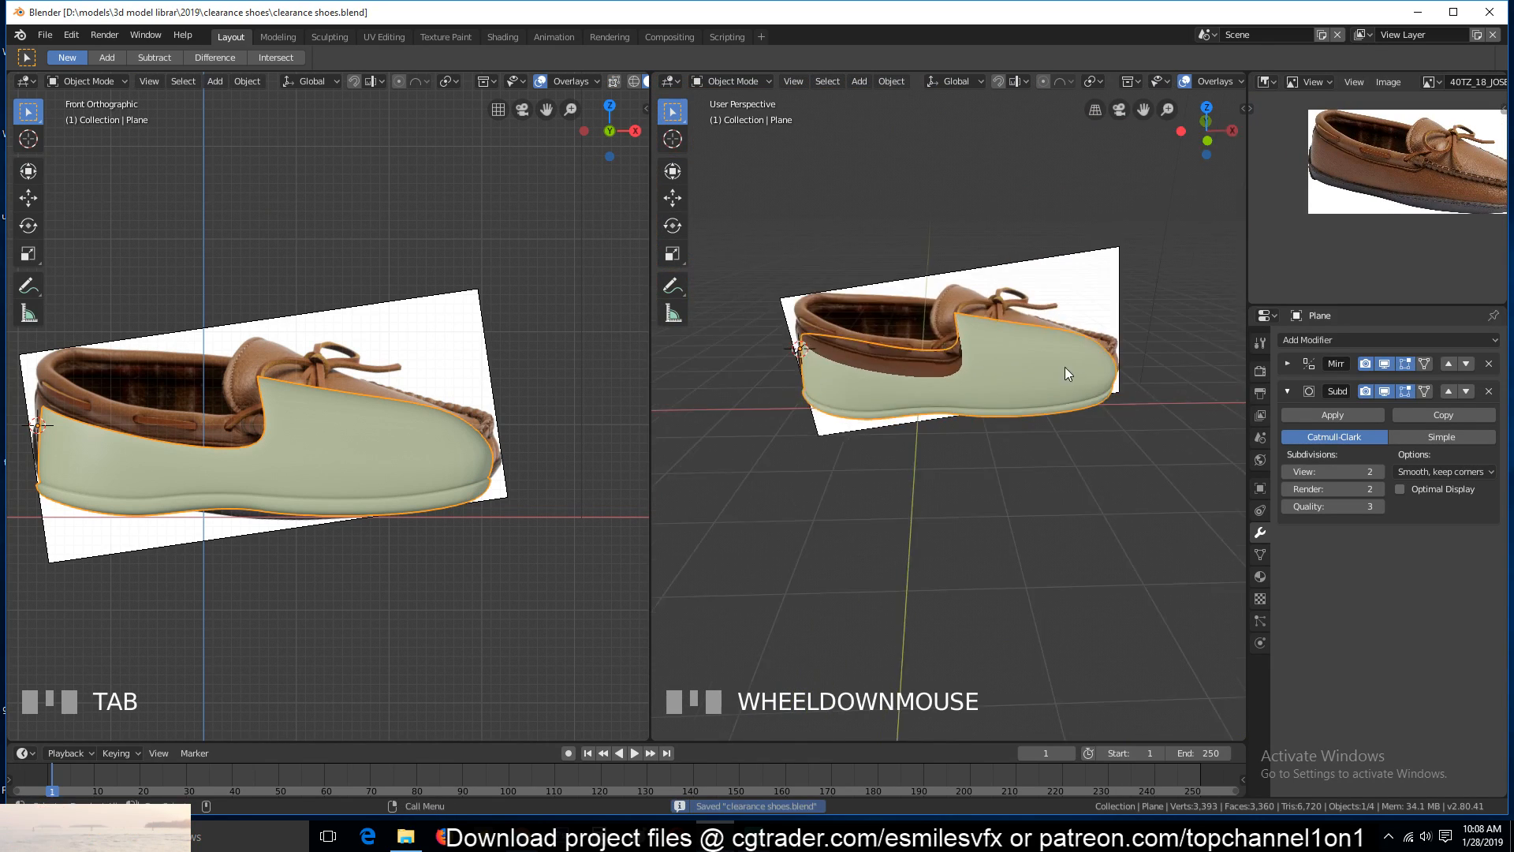
{"action": "key", "text": "grave"}
{"action": "middle_click_drag", "start_coordinate": [1064, 367], "coordinate": [973, 344]}
{"action": "scroll", "coordinate": [1356, 173], "scroll_direction": "up", "scroll_amount": 3}
{"action": "scroll", "coordinate": [1218, 258], "scroll_direction": "up", "scroll_amount": 3}
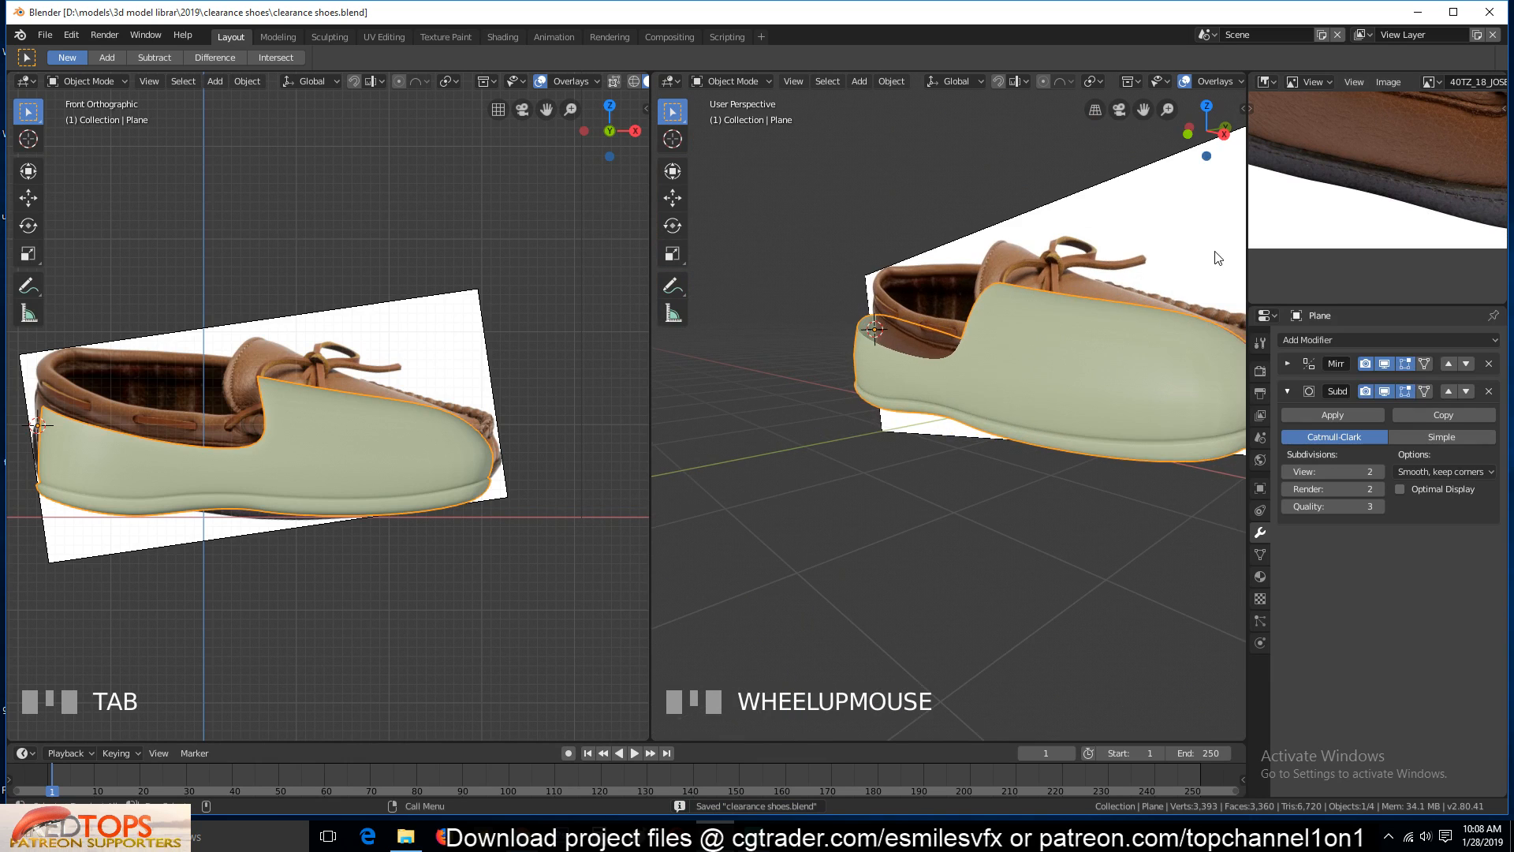
{"action": "key", "text": "grave"}
{"action": "scroll", "coordinate": [1048, 362], "scroll_direction": "up", "scroll_amount": 5}
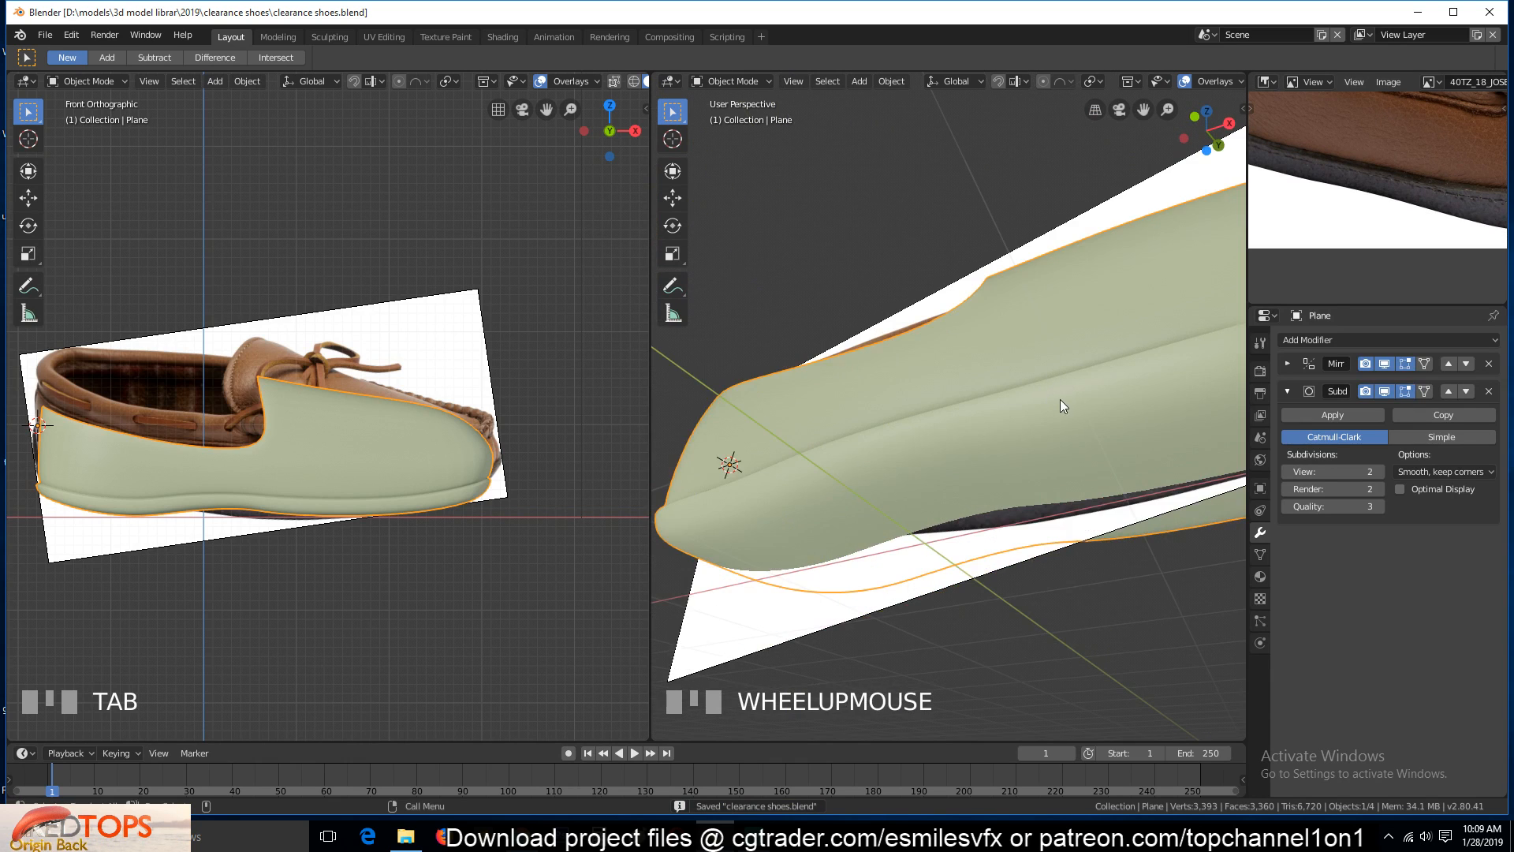
Add a loop cut around the shoe just below the sole line and slide it about 0.92, close to the sole-line loops
{"action": "key", "text": "Tab"}
{"action": "scroll", "coordinate": [1059, 422], "scroll_direction": "up", "scroll_amount": 2}
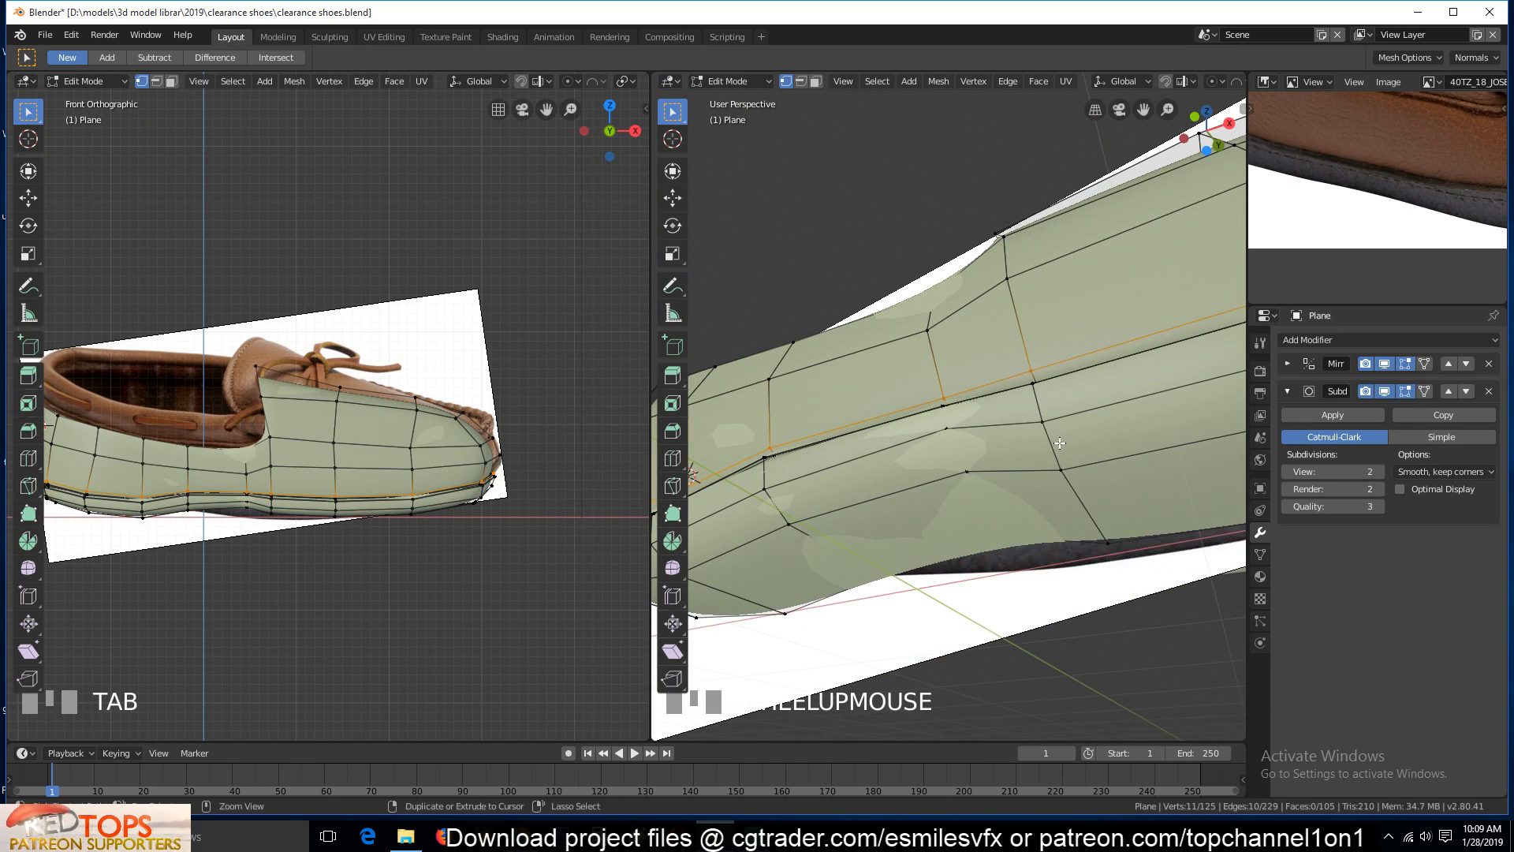
{"action": "key", "text": "ctrl+r"}
{"action": "scroll", "coordinate": [1054, 439], "scroll_direction": "down", "scroll_amount": 3}
{"action": "key", "text": "grave"}
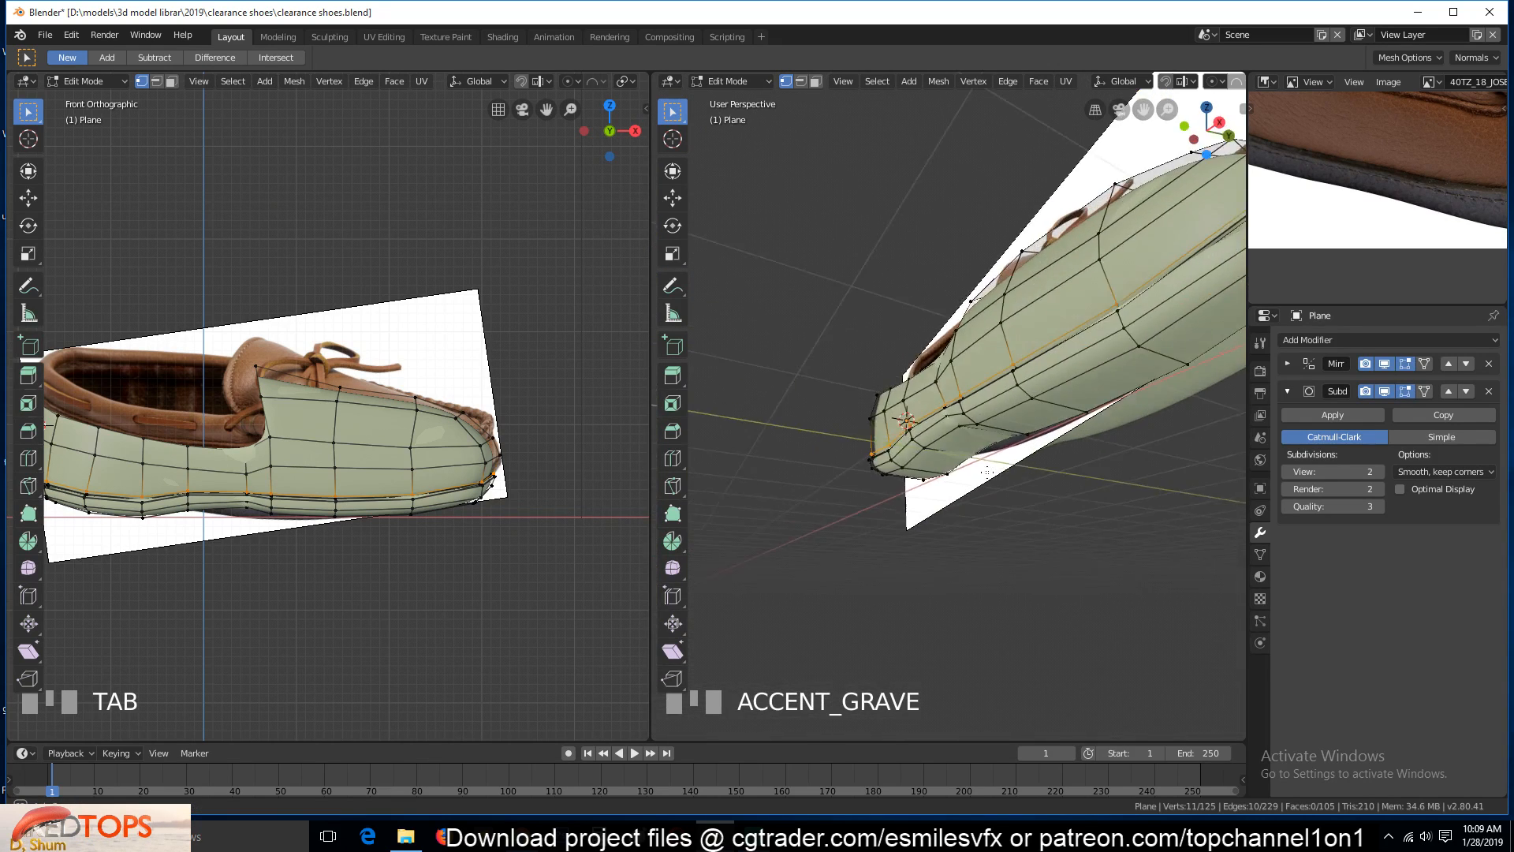
{"action": "key", "text": "ctrl+r"}
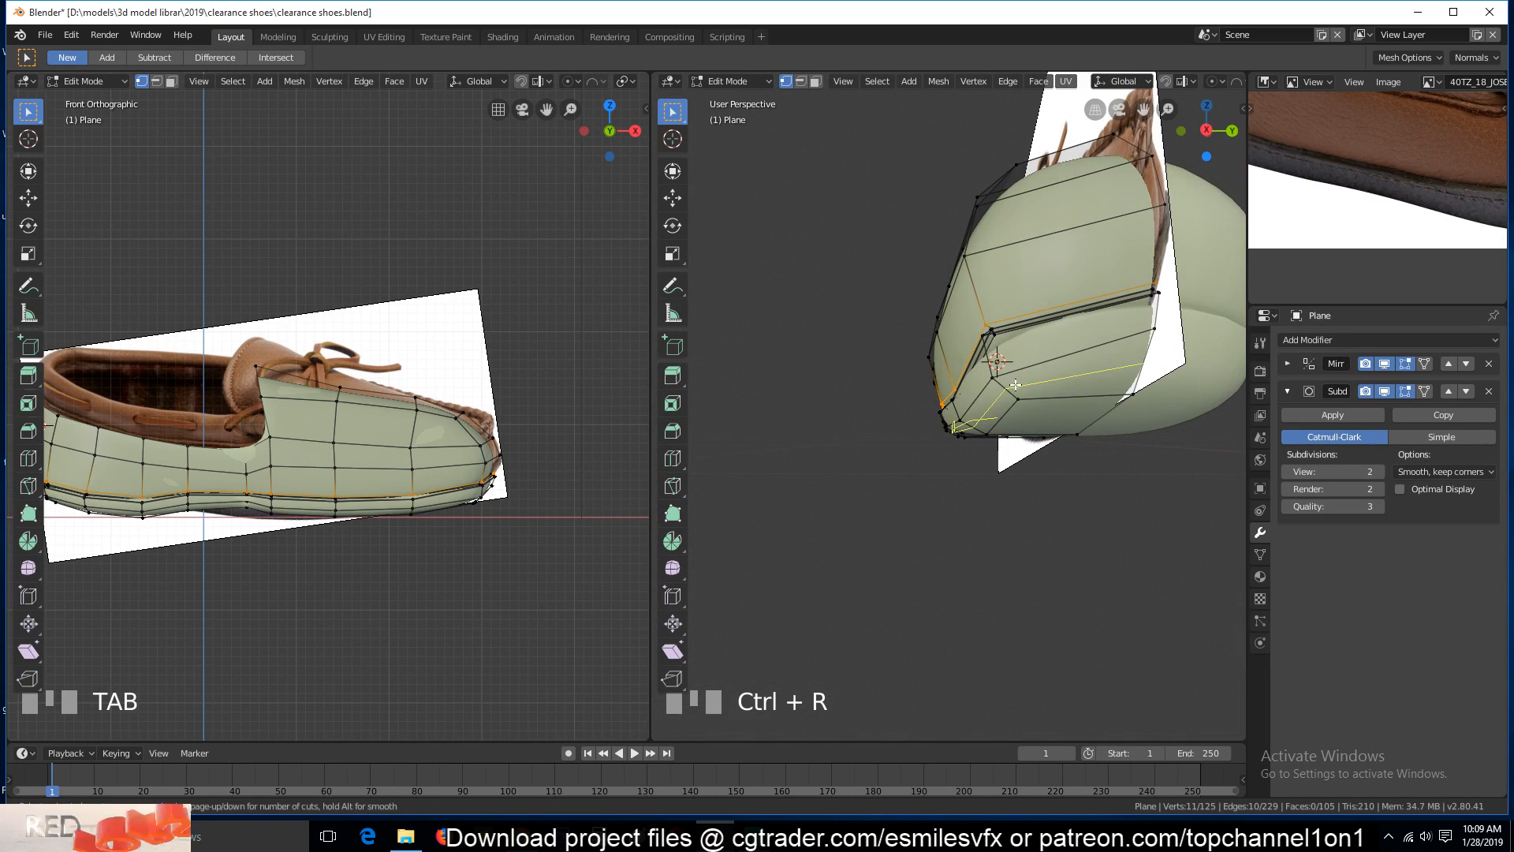
{"action": "left_click", "coordinate": [1014, 374]}
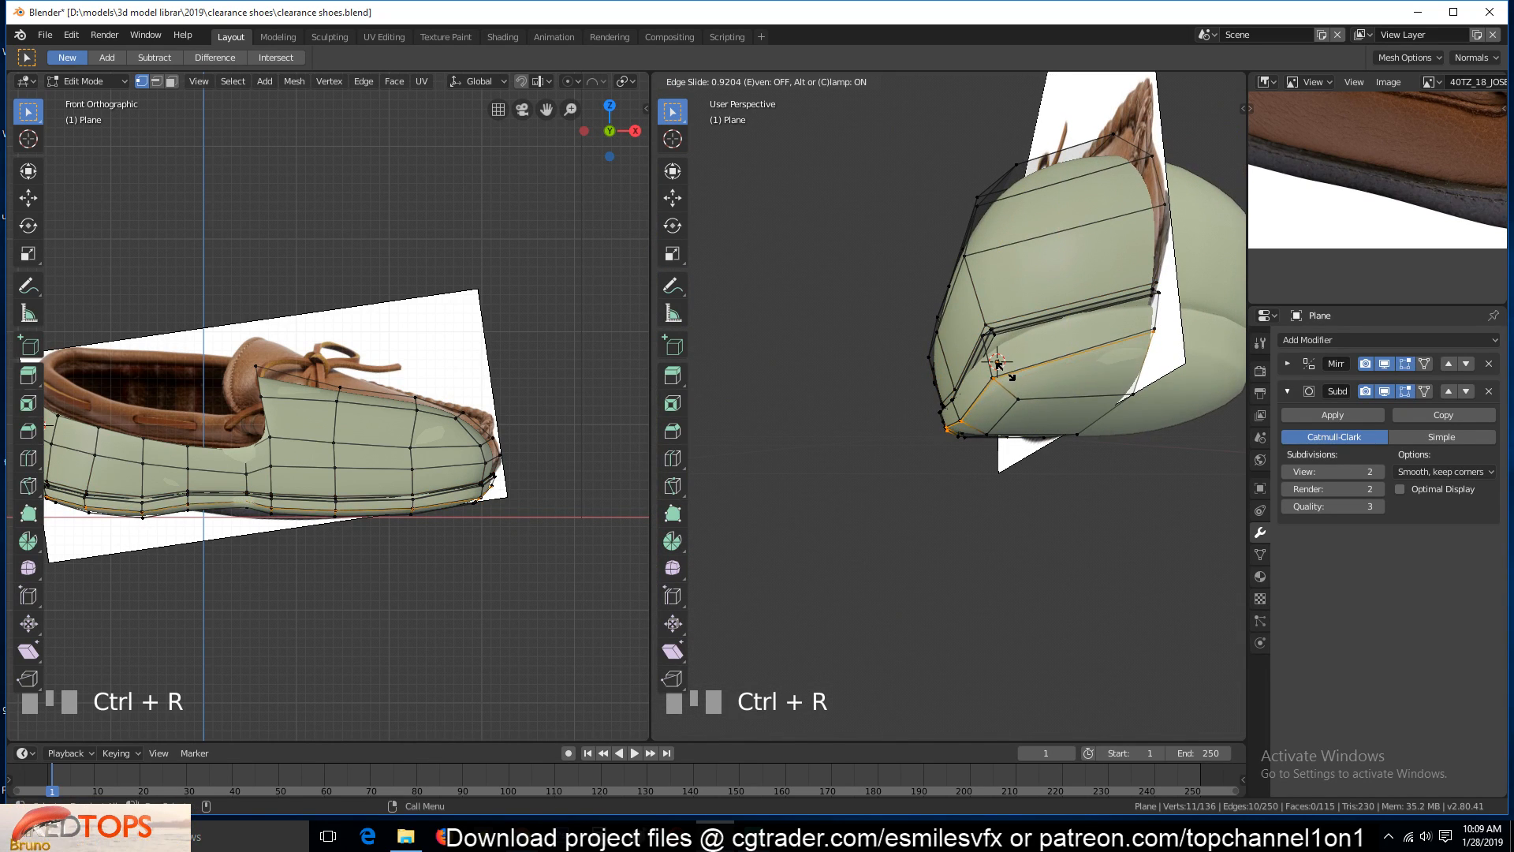
{"action": "left_click", "coordinate": [1001, 368]}
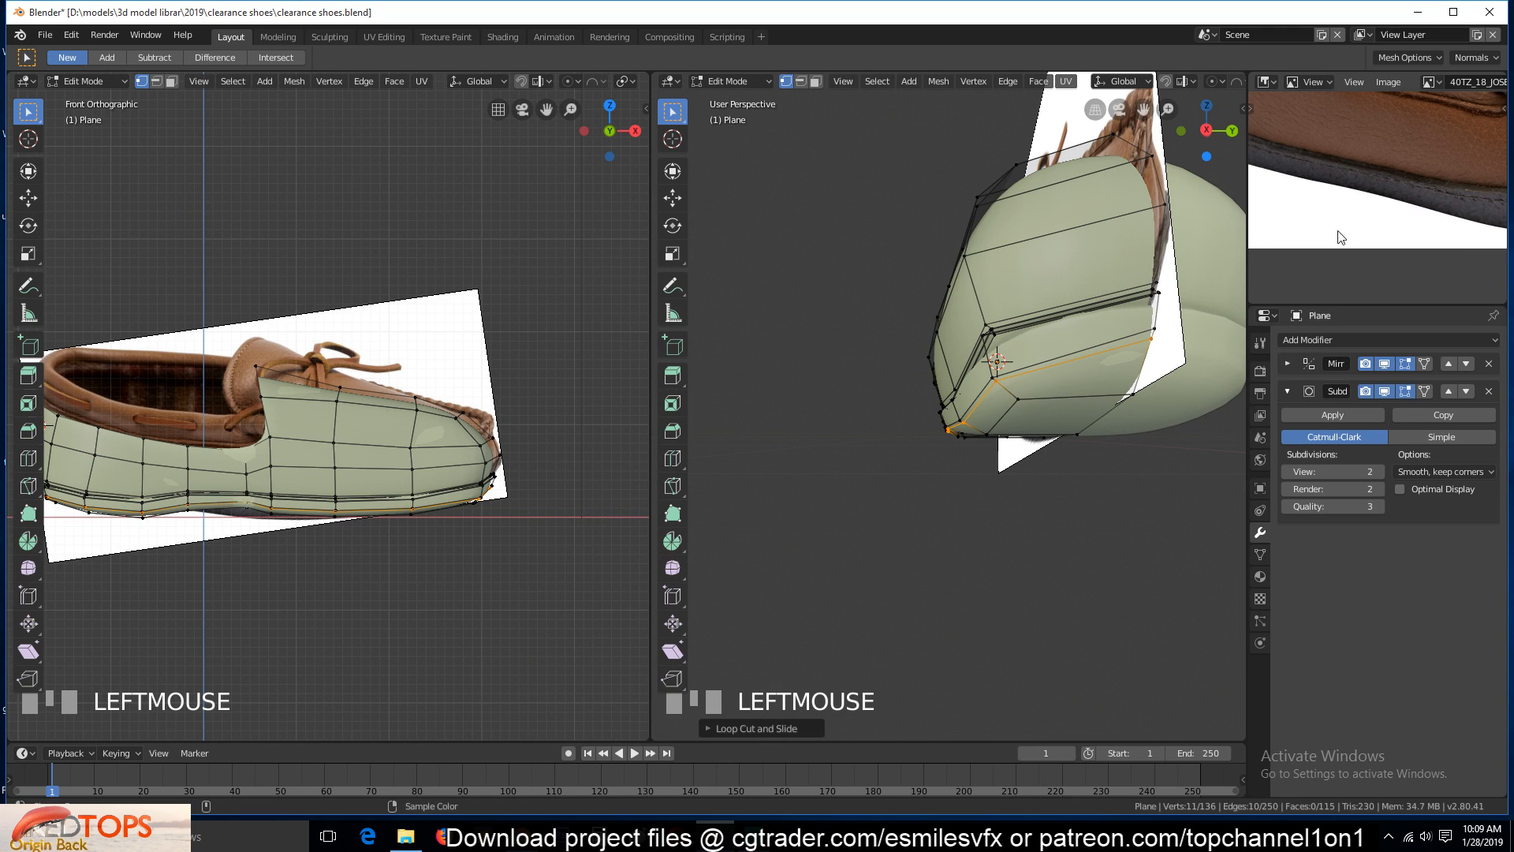
Examine the smoothed sole edge in Object Mode against the reference photo and save the Blender file
{"action": "scroll", "coordinate": [1341, 229], "scroll_direction": "down", "scroll_amount": 4}
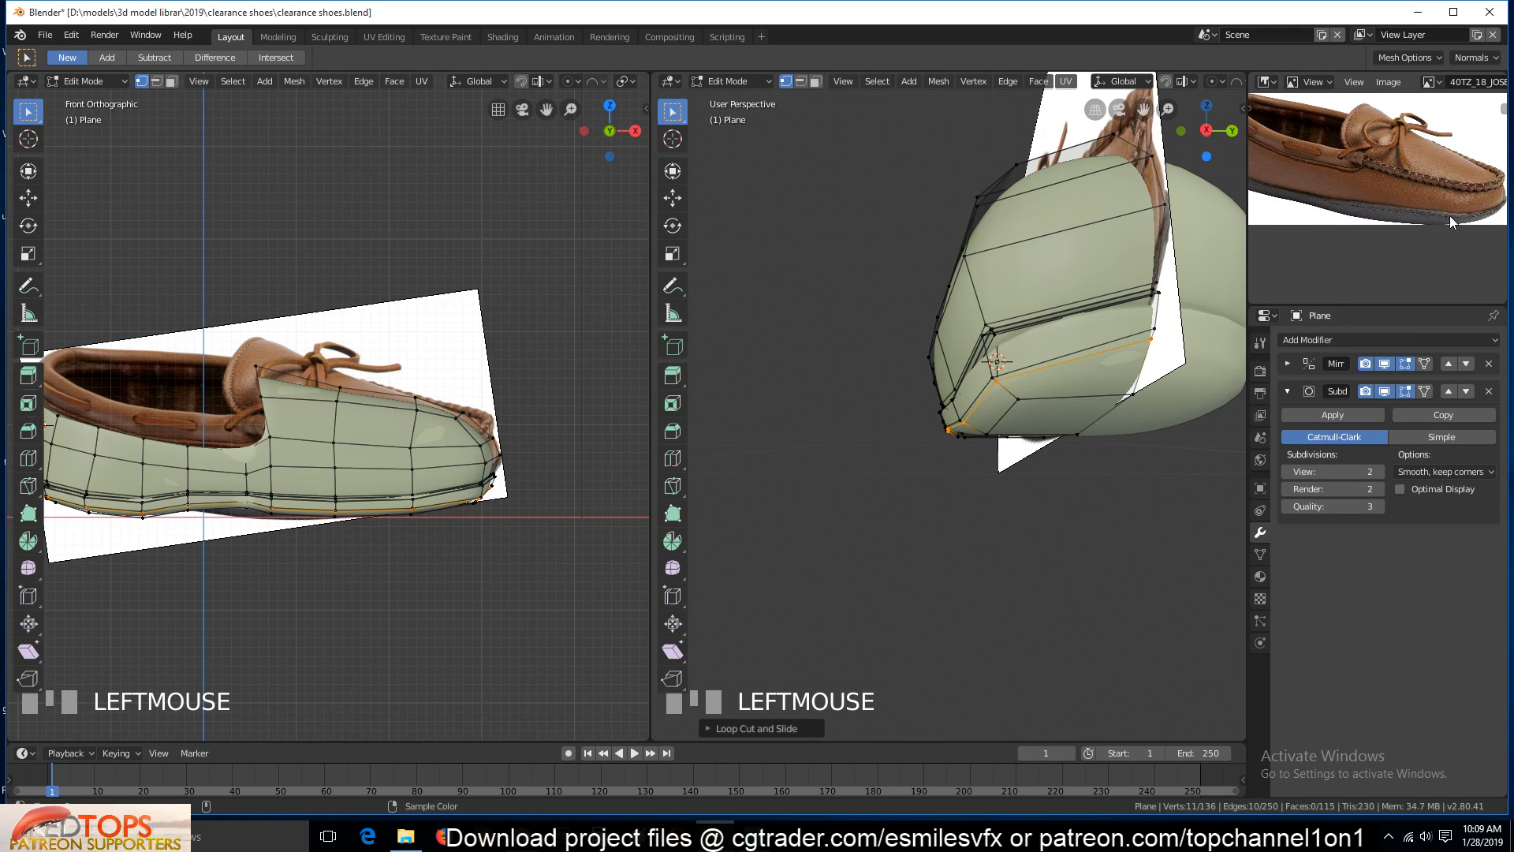
{"action": "scroll", "coordinate": [1325, 217], "scroll_direction": "up", "scroll_amount": 4}
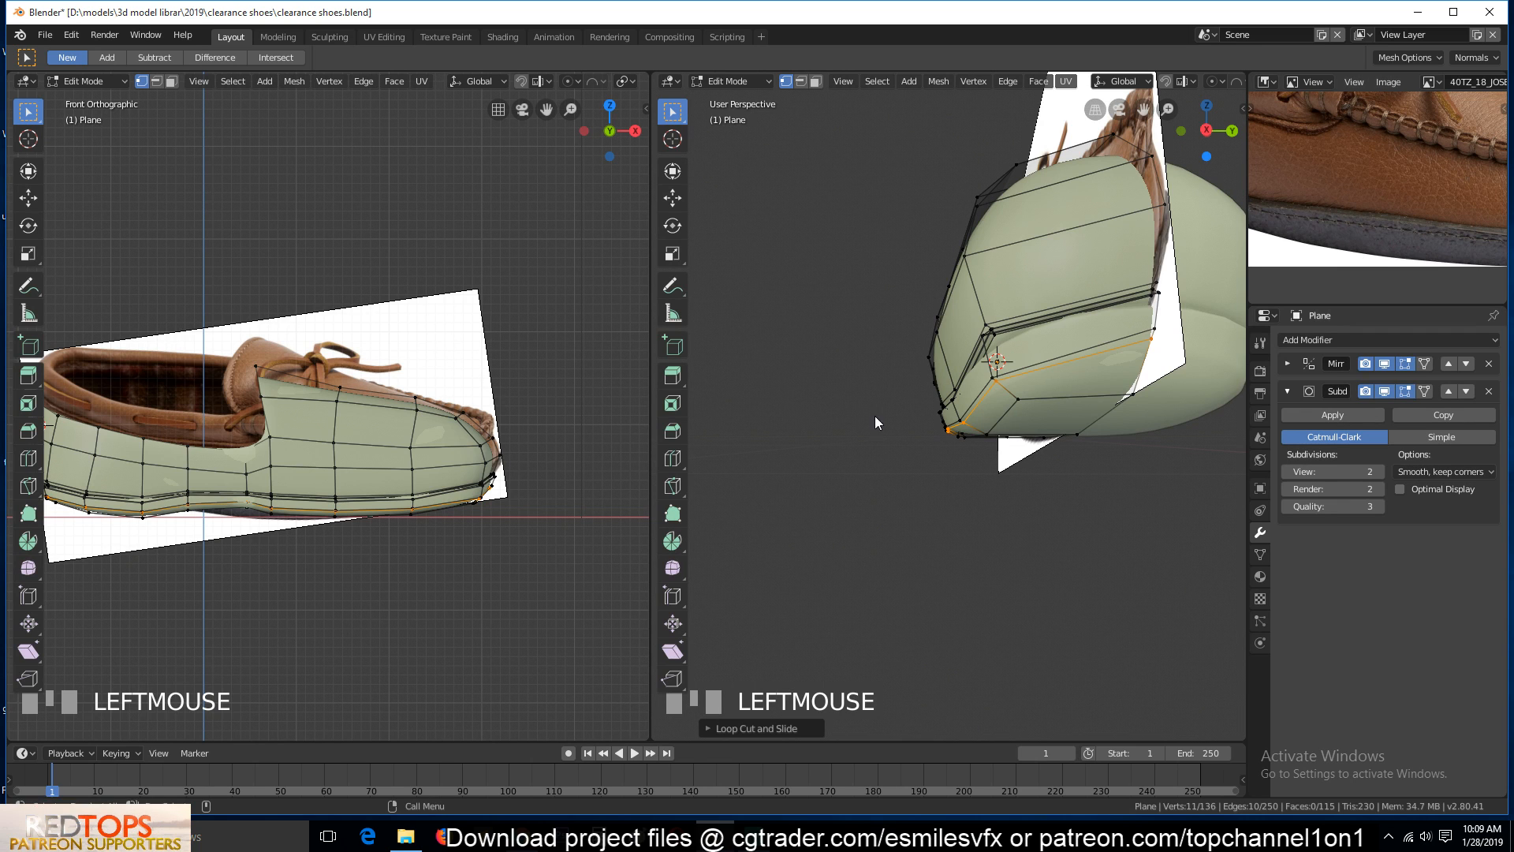
{"action": "key", "text": "Tab"}
{"action": "key", "text": "grave"}
{"action": "scroll", "coordinate": [1104, 370], "scroll_direction": "up", "scroll_amount": 3}
{"action": "key", "text": "grave"}
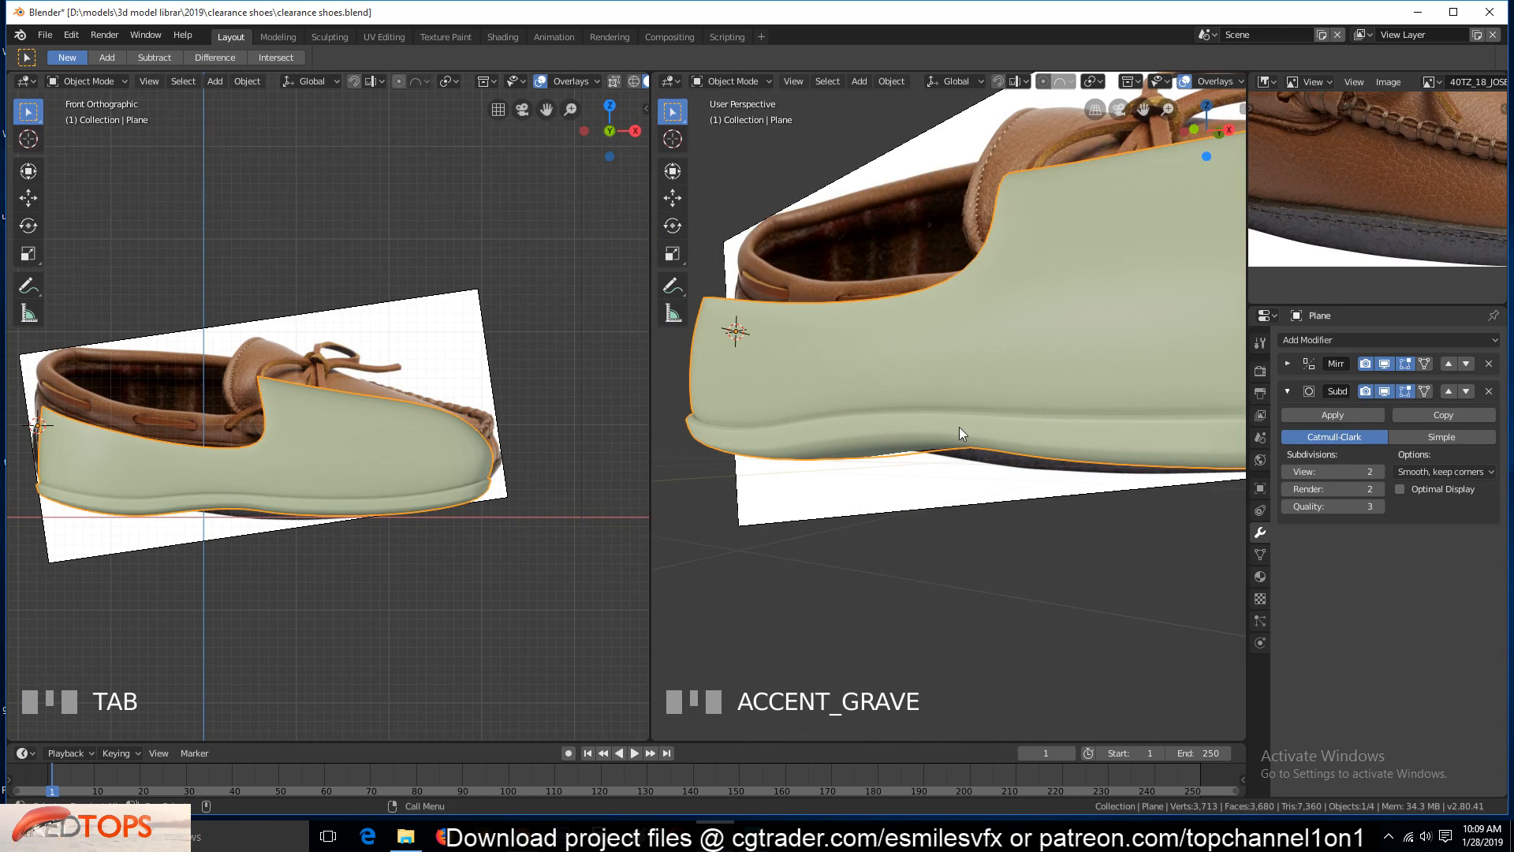
{"action": "middle_click_drag", "start_coordinate": [959, 427], "coordinate": [1093, 434]}
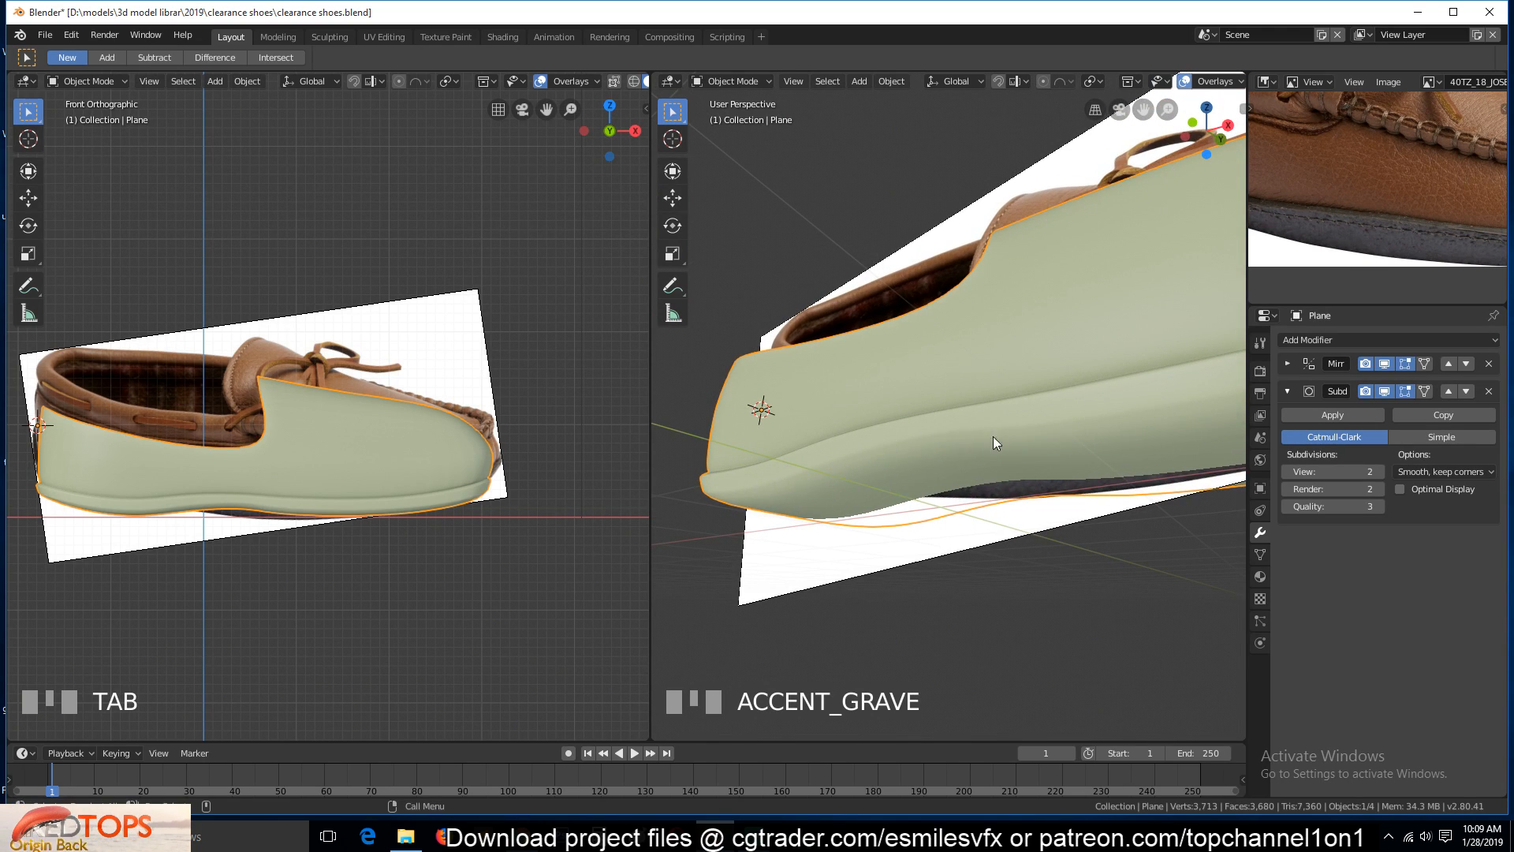
{"action": "scroll", "coordinate": [1080, 422], "scroll_direction": "down", "scroll_amount": 2}
{"action": "key", "text": "grave"}
{"action": "scroll", "coordinate": [1030, 410], "scroll_direction": "down", "scroll_amount": 5}
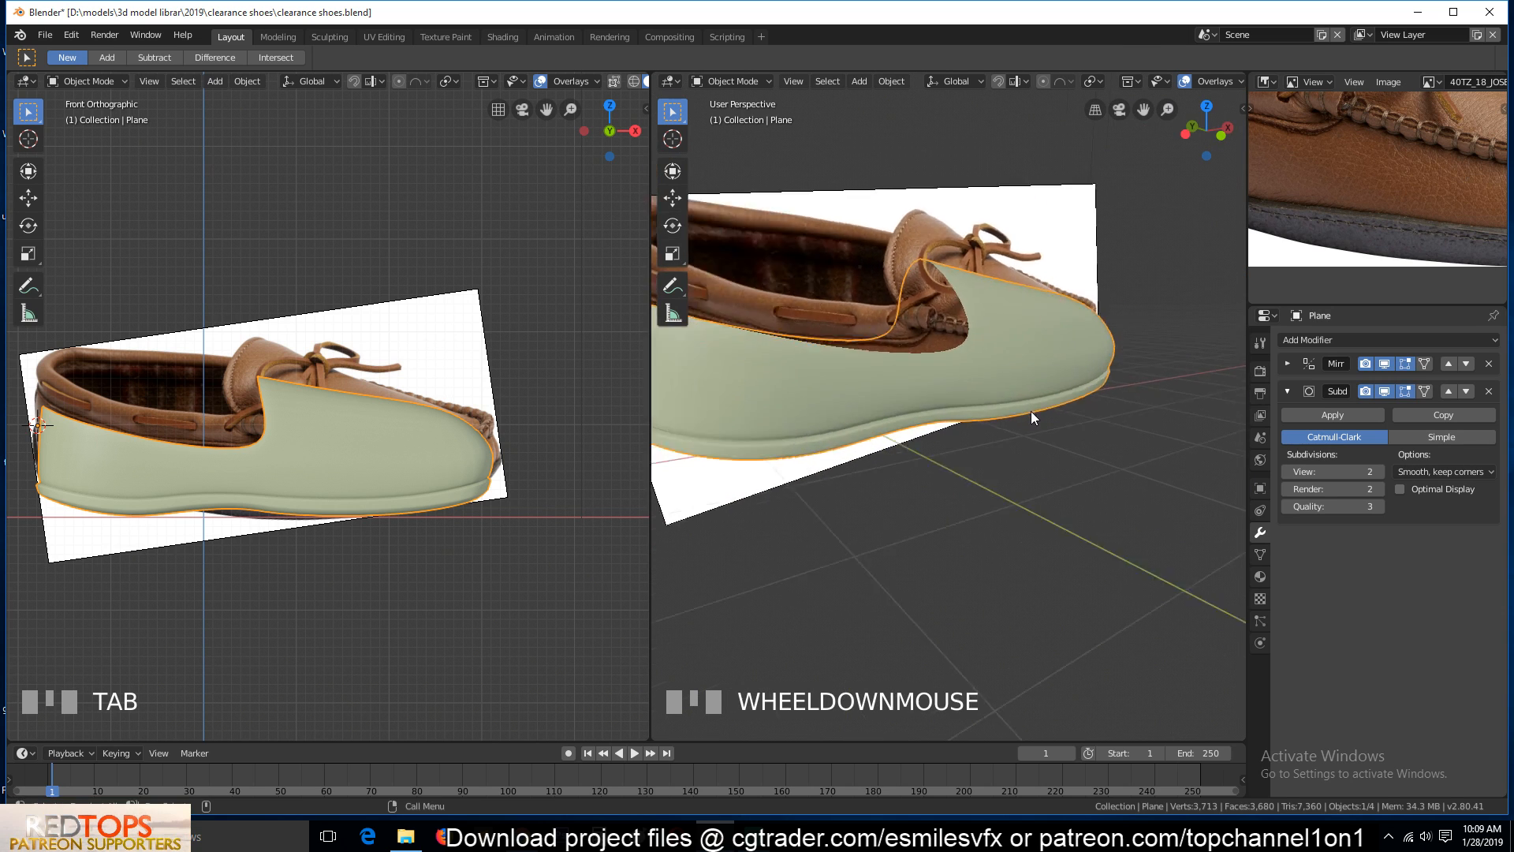
{"action": "key", "text": "ctrl+s"}
{"action": "key", "text": "grave"}
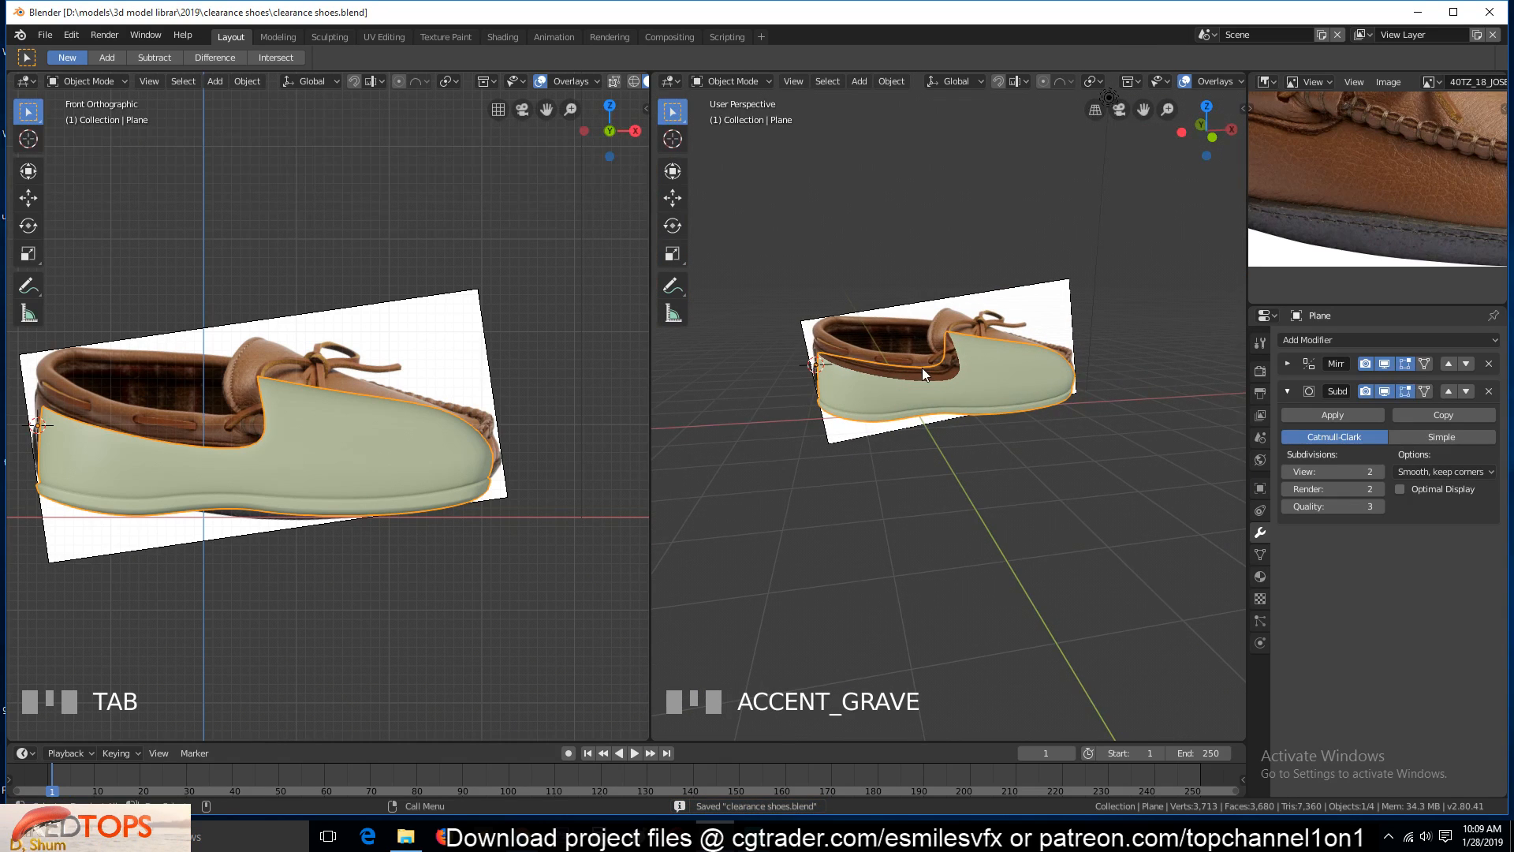
Examine the shoe body in front wireframe view, comparing the heel, collar and opening edge with the reference photo
{"action": "key", "text": "KP_1"}
{"action": "scroll", "coordinate": [926, 367], "scroll_direction": "up", "scroll_amount": 3}
{"action": "key", "text": "z"}
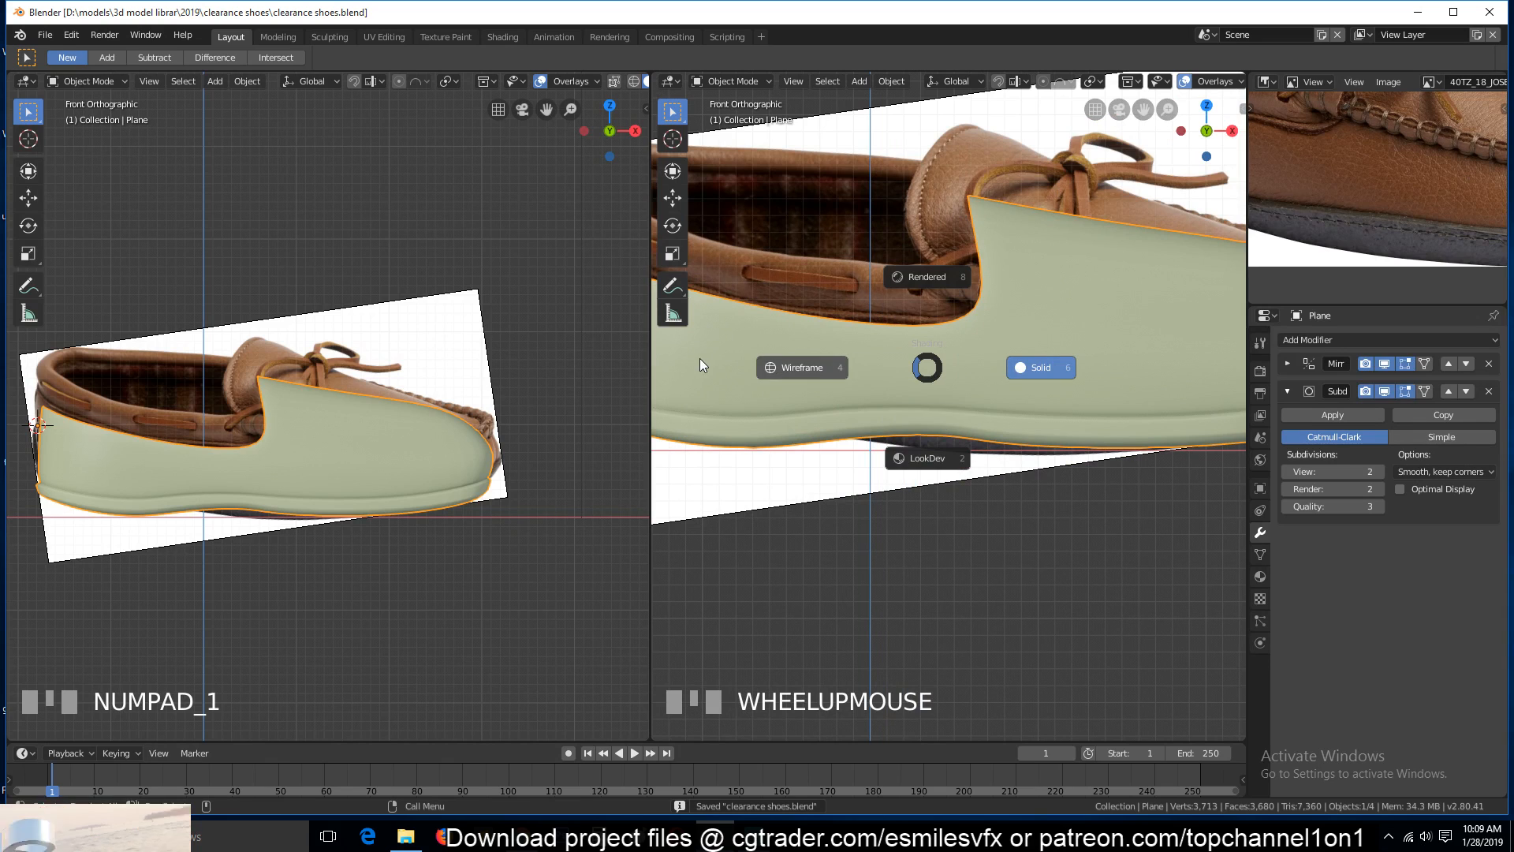
{"action": "middle_click_drag", "start_coordinate": [829, 352], "coordinate": [834, 462], "text": "shift"}
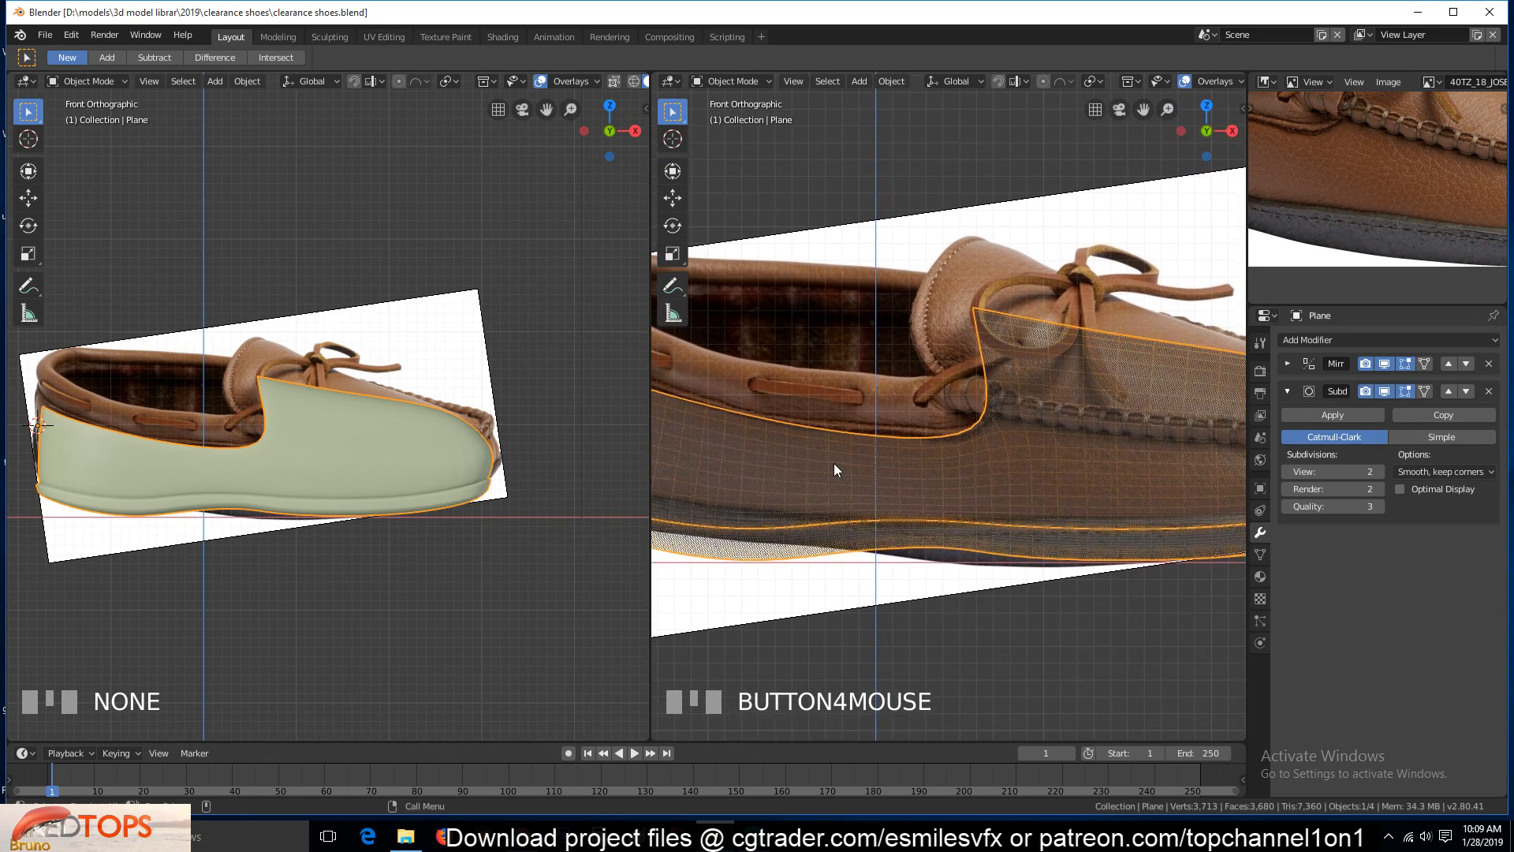
{"action": "scroll", "coordinate": [834, 463], "scroll_direction": "down", "scroll_amount": 2}
{"action": "scroll", "coordinate": [922, 435], "scroll_direction": "up", "scroll_amount": 1}
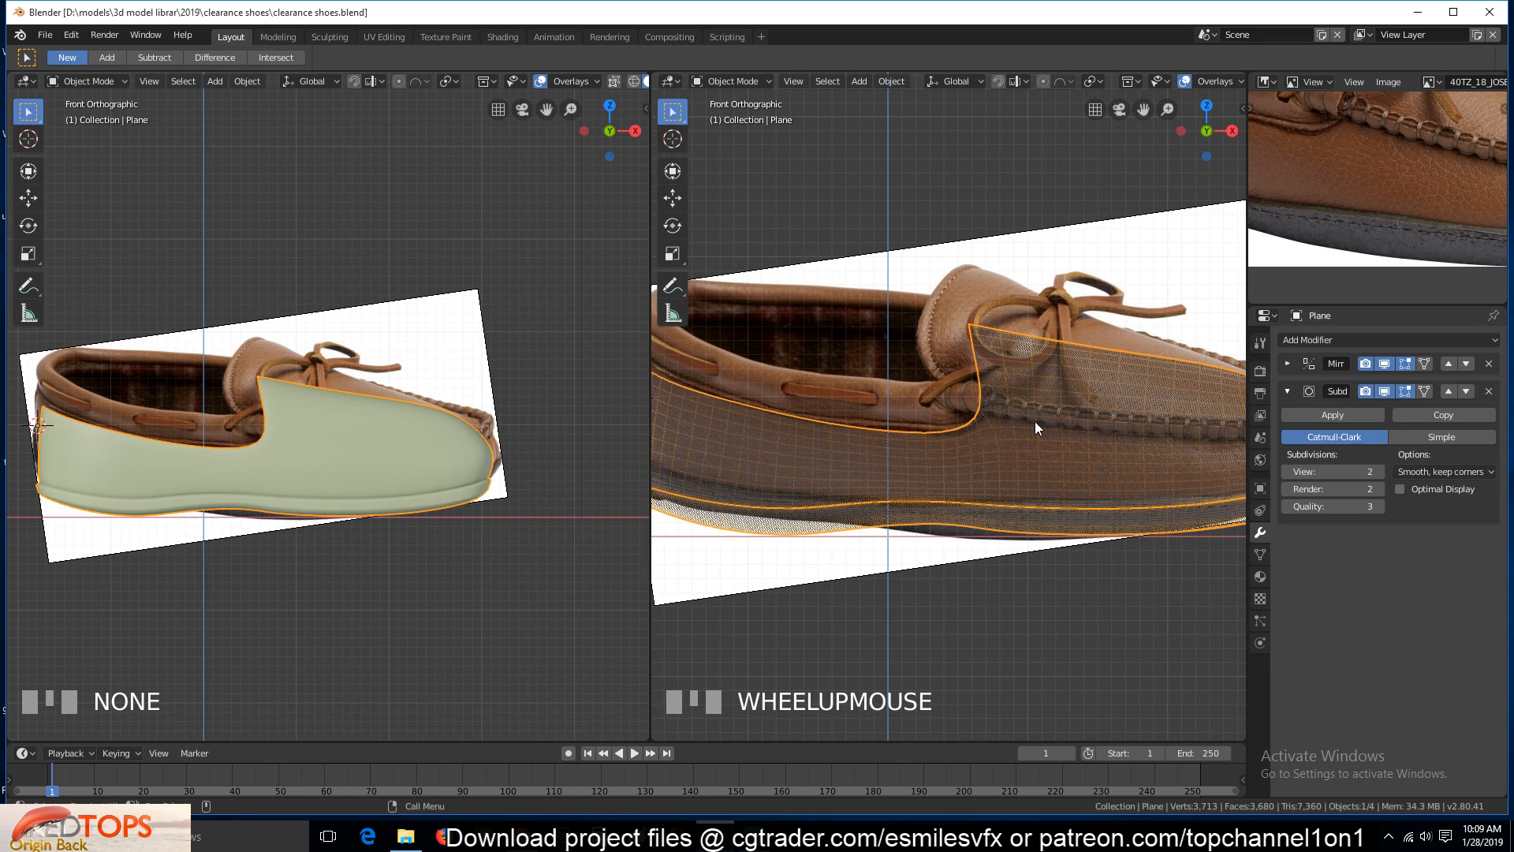
{"action": "scroll", "coordinate": [1011, 399], "scroll_direction": "up", "scroll_amount": 1}
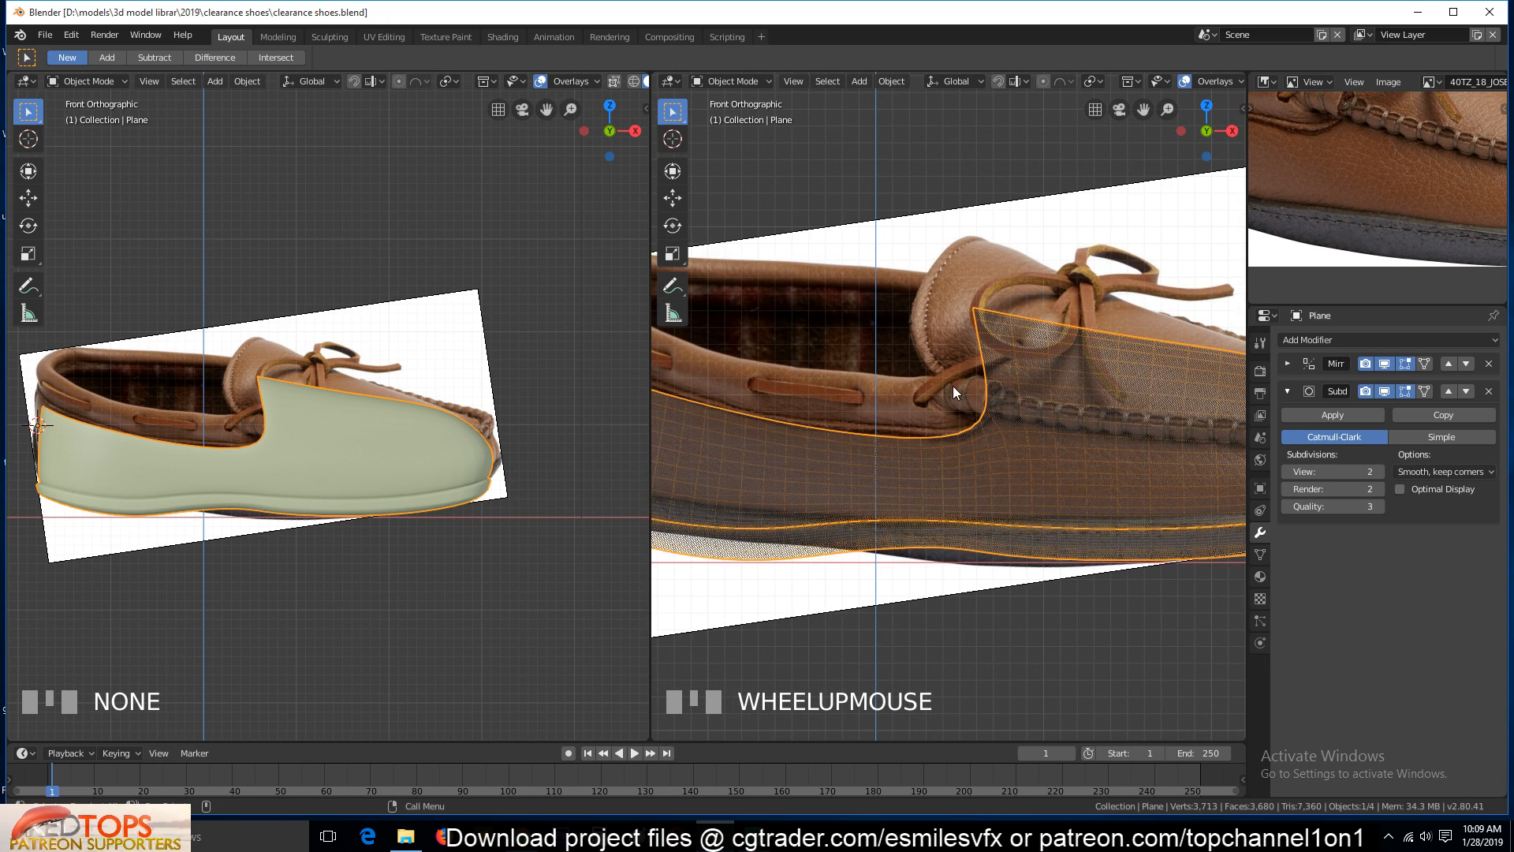
{"action": "middle_click_drag", "start_coordinate": [824, 433], "coordinate": [1039, 552], "text": "shift"}
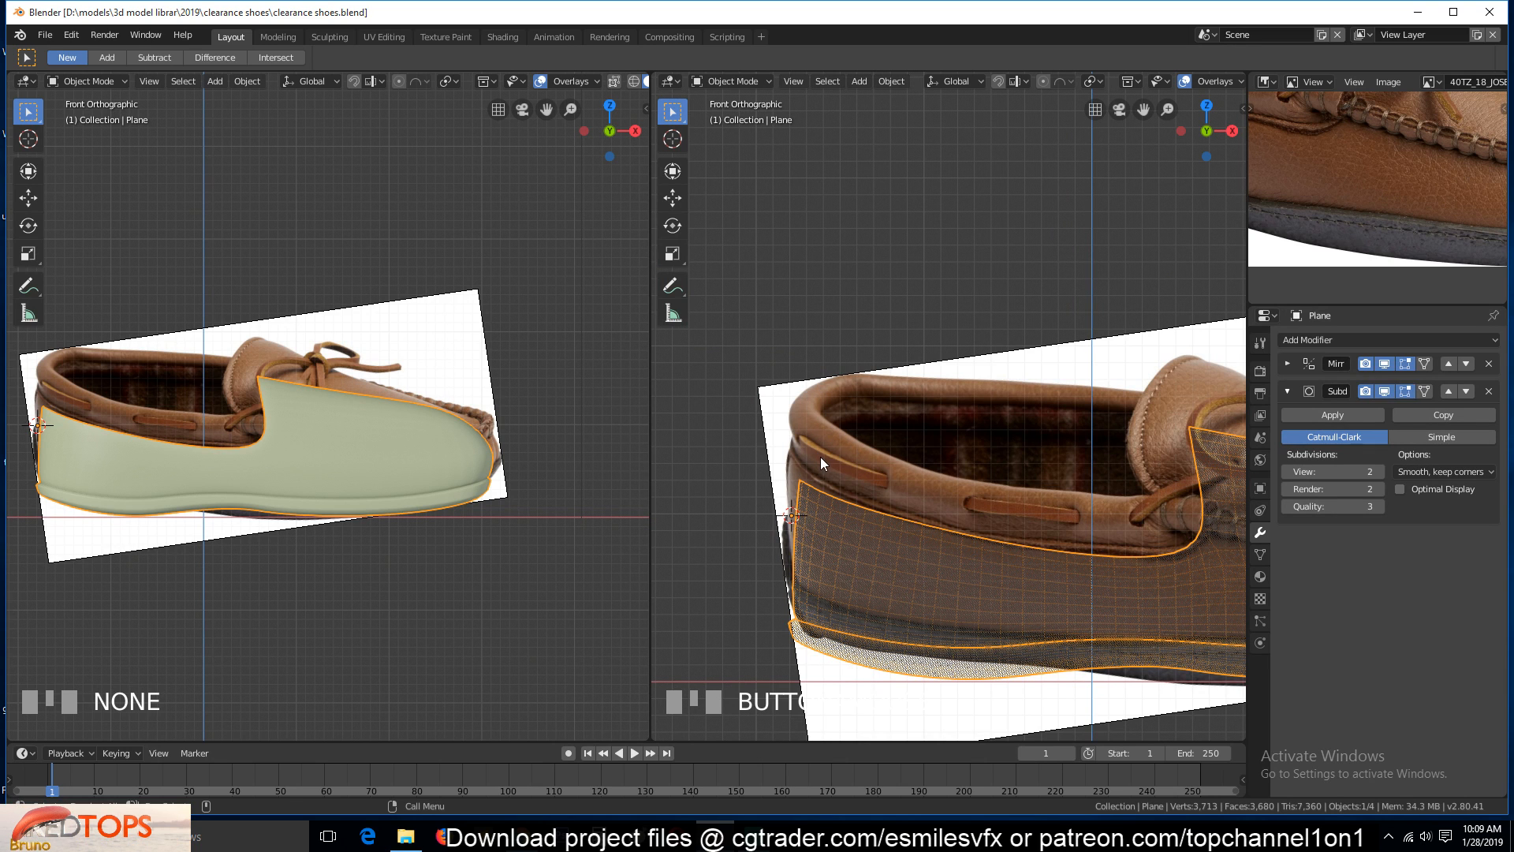
{"action": "scroll", "coordinate": [883, 477], "scroll_direction": "down", "scroll_amount": 1}
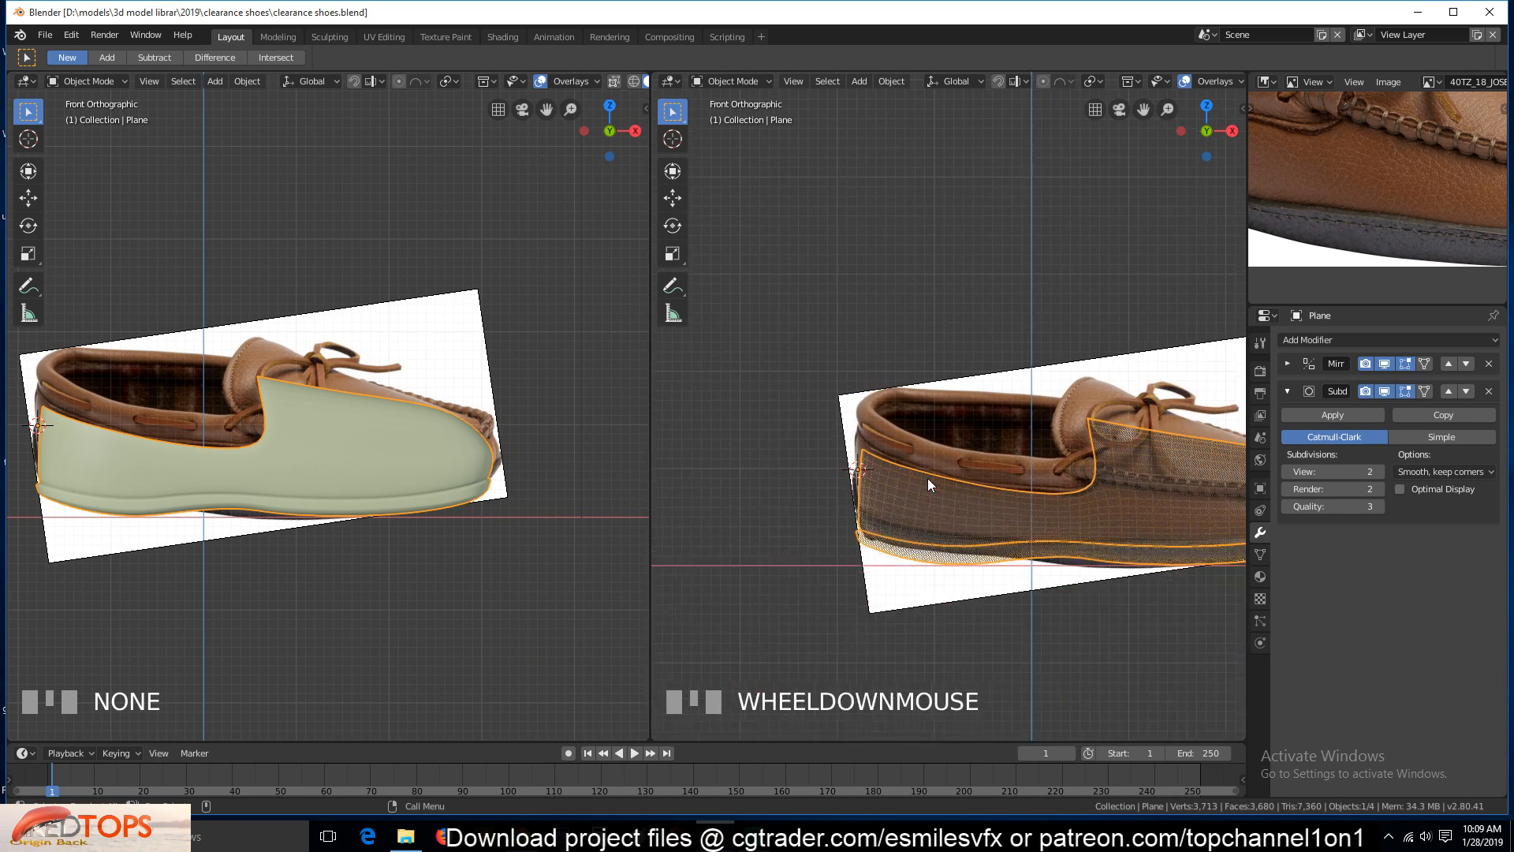
{"action": "middle_click_drag", "start_coordinate": [927, 478], "coordinate": [858, 482], "text": "shift"}
{"action": "scroll", "coordinate": [850, 483], "scroll_direction": "up", "scroll_amount": 2}
{"action": "scroll", "coordinate": [850, 482], "scroll_direction": "up", "scroll_amount": 1}
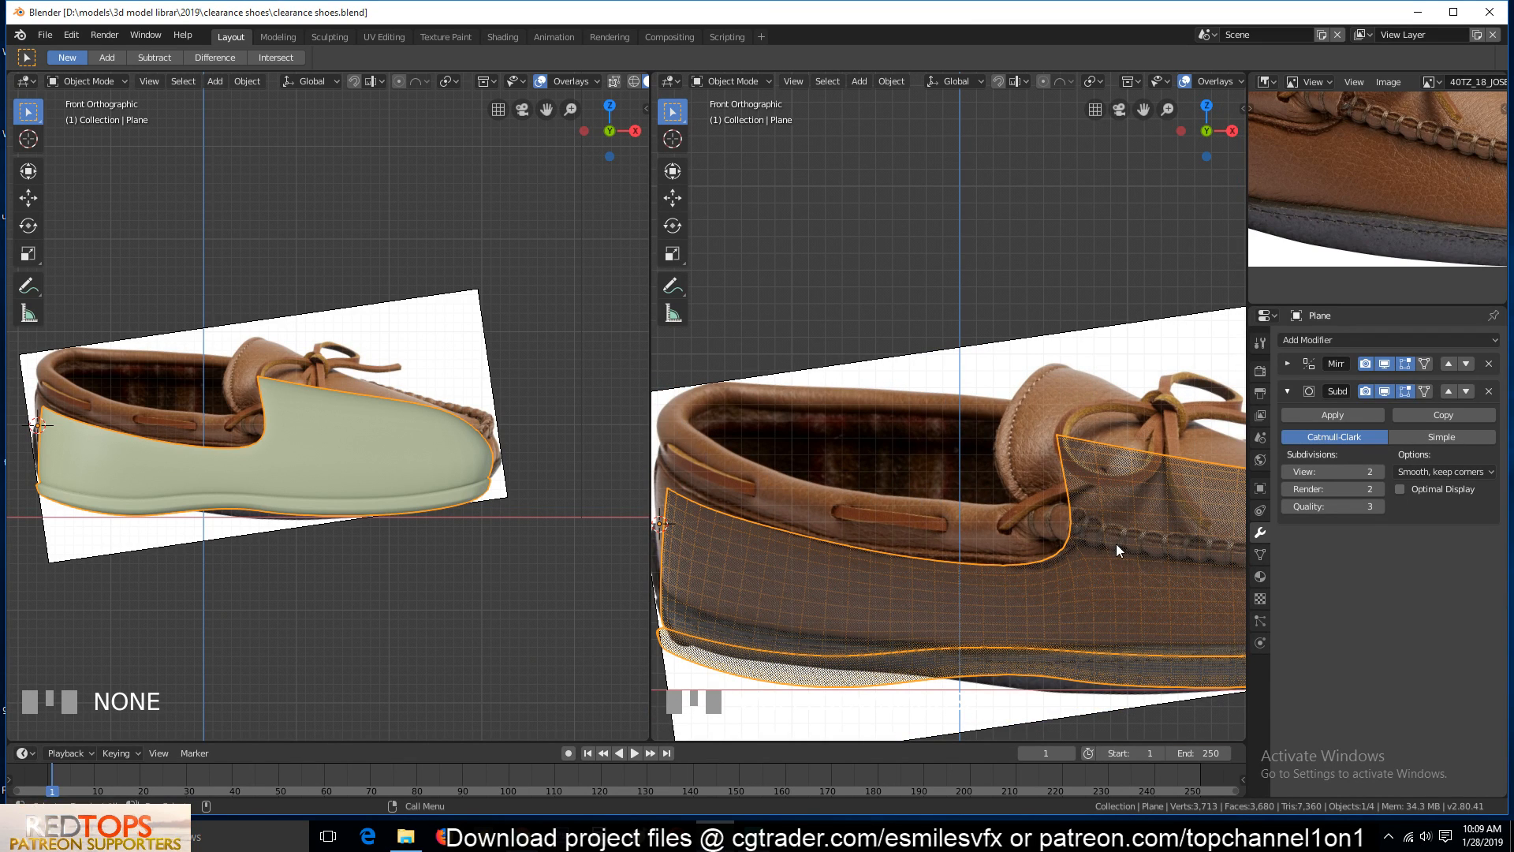
{"action": "middle_click_drag", "start_coordinate": [1115, 543], "coordinate": [941, 535], "text": "shift"}
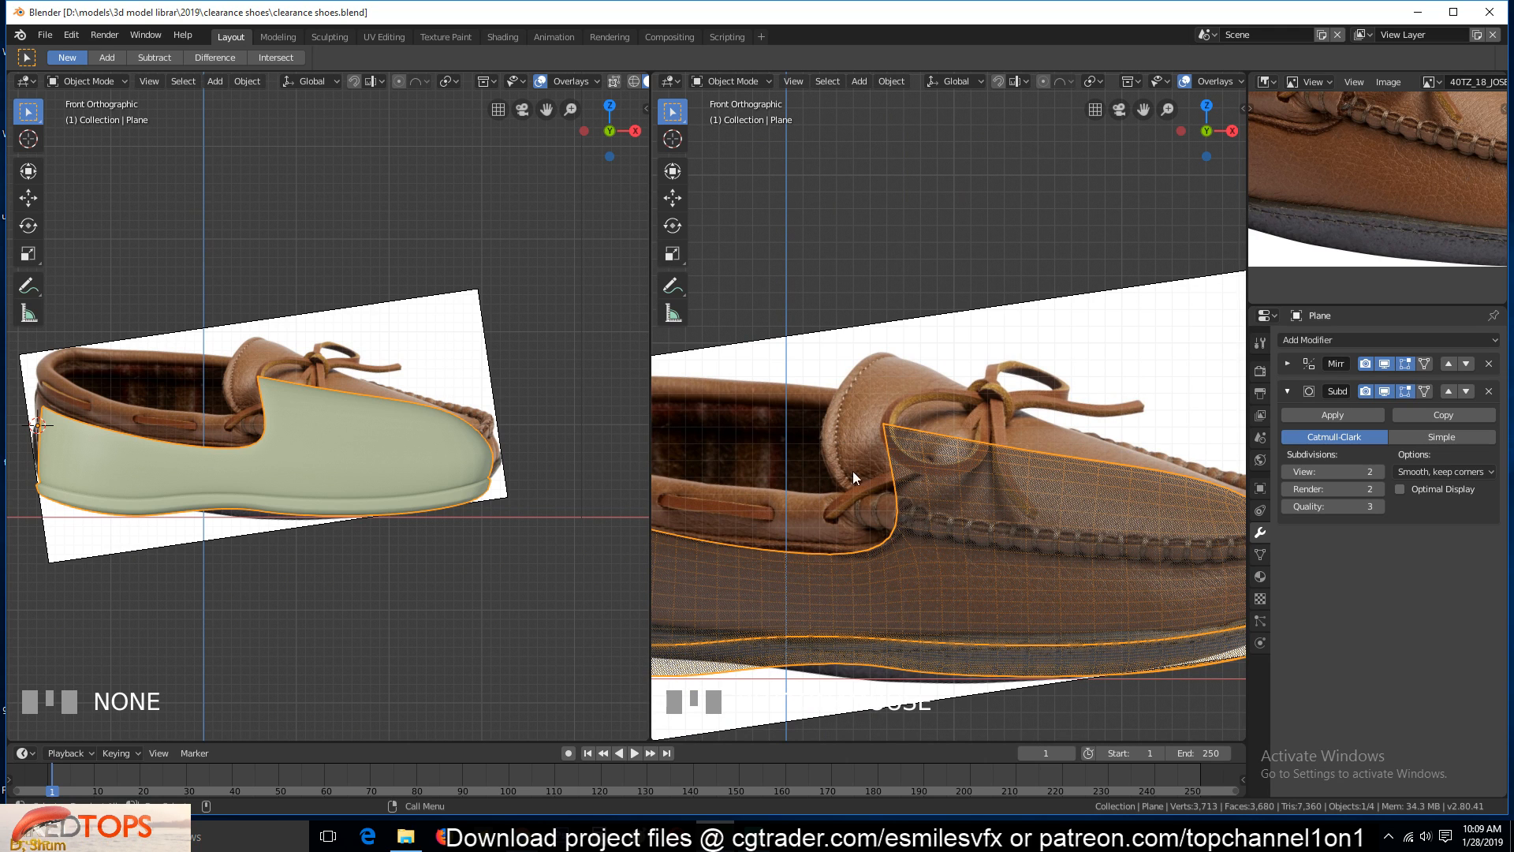
{"action": "scroll", "coordinate": [915, 532], "scroll_direction": "down", "scroll_amount": 2}
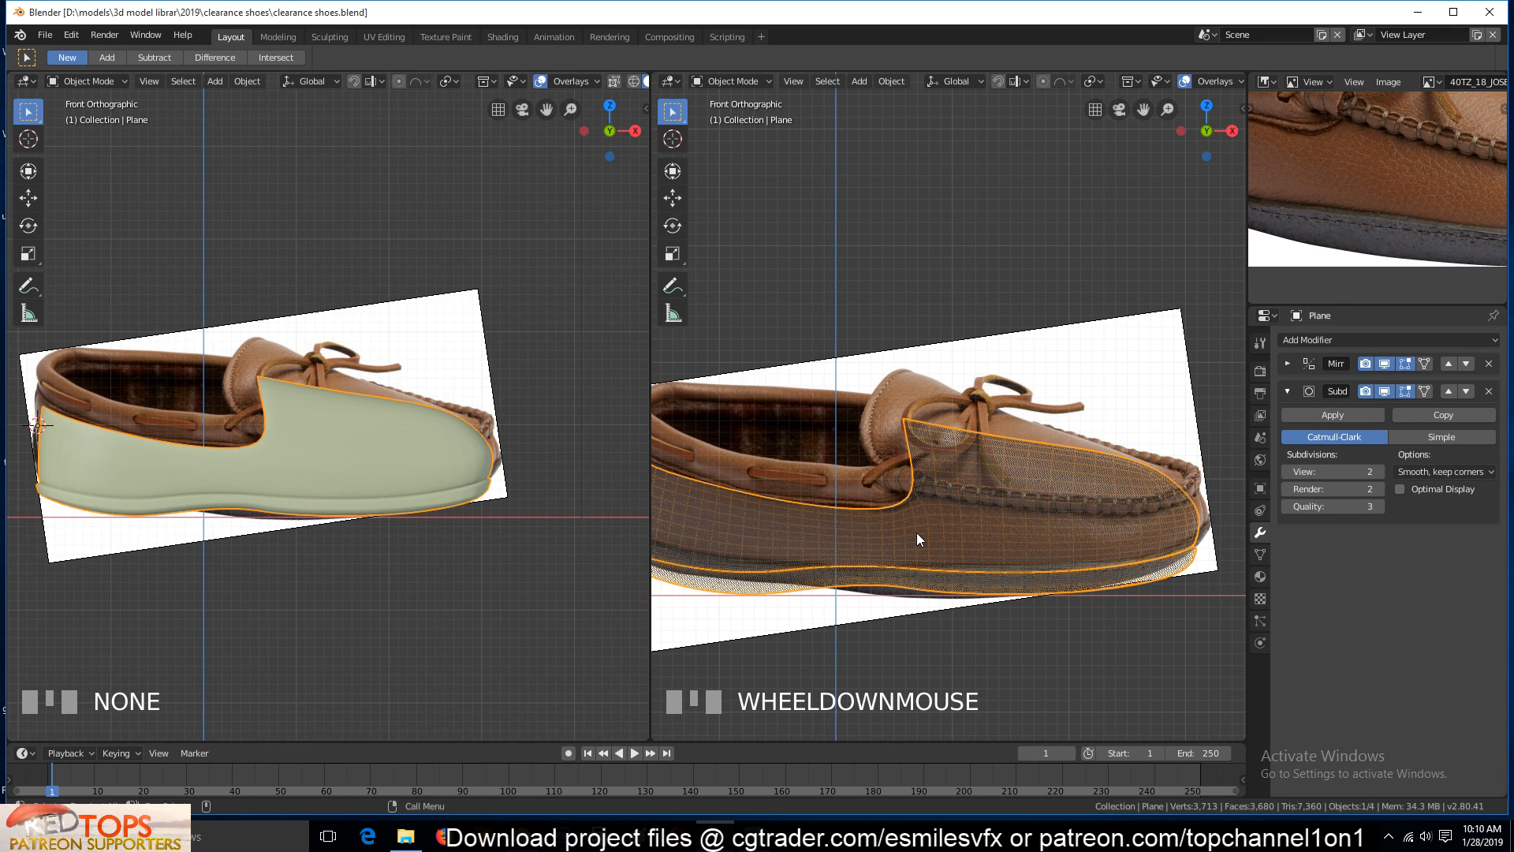
{"action": "middle_click_drag", "start_coordinate": [916, 533], "coordinate": [1020, 535], "text": "shift"}
{"action": "scroll", "coordinate": [1020, 535], "scroll_direction": "up", "scroll_amount": 4}
Enter Edit Mode with solid shading and turn off the Subdivision modifier's viewport display
{"action": "key", "text": "Tab"}
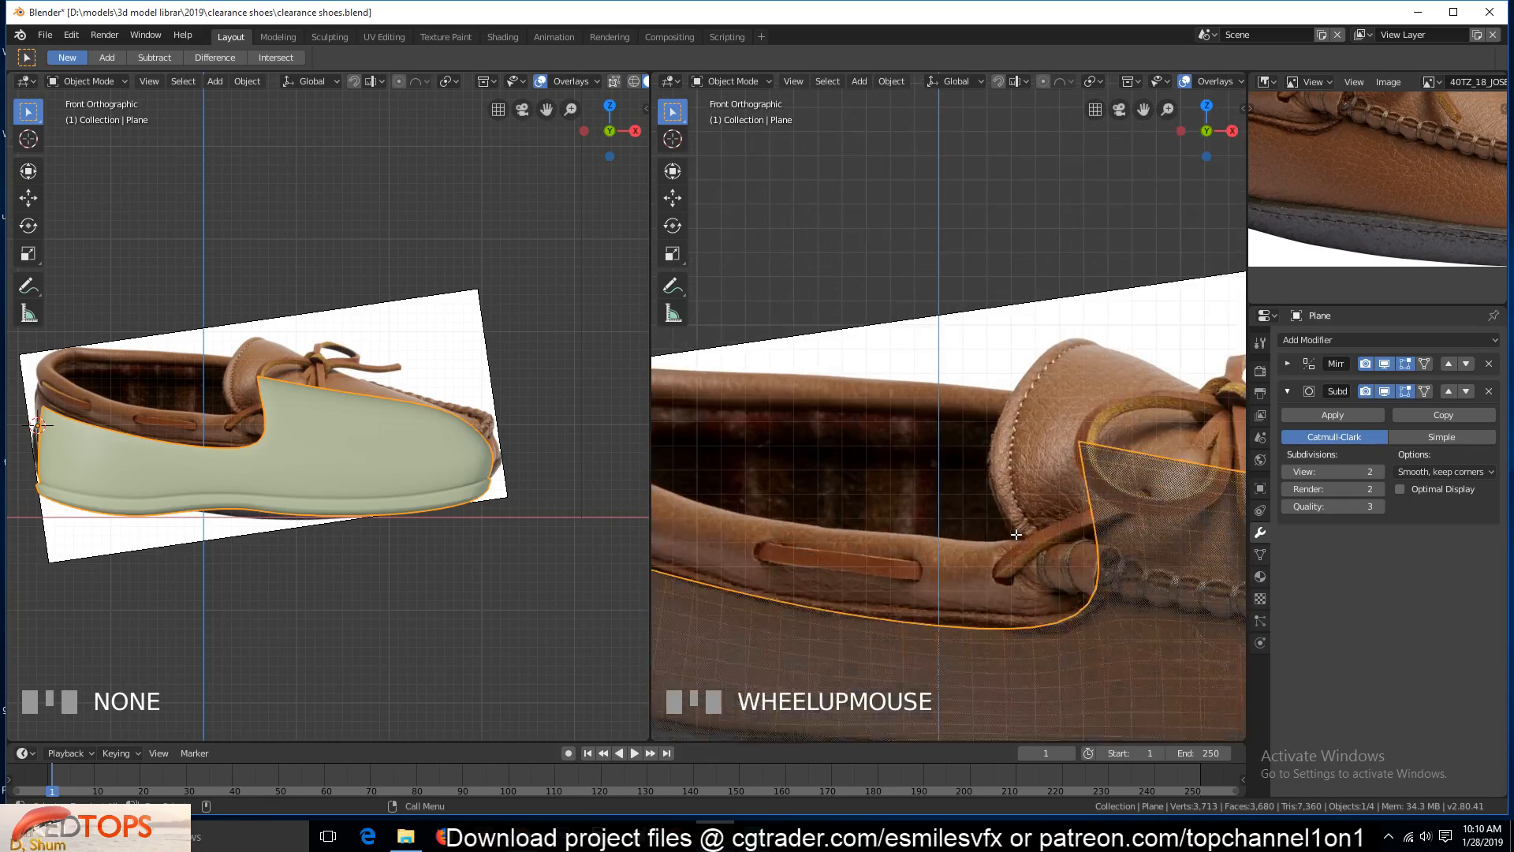
{"action": "key", "text": "z"}
{"action": "left_click", "coordinate": [907, 527]}
{"action": "key", "text": "z"}
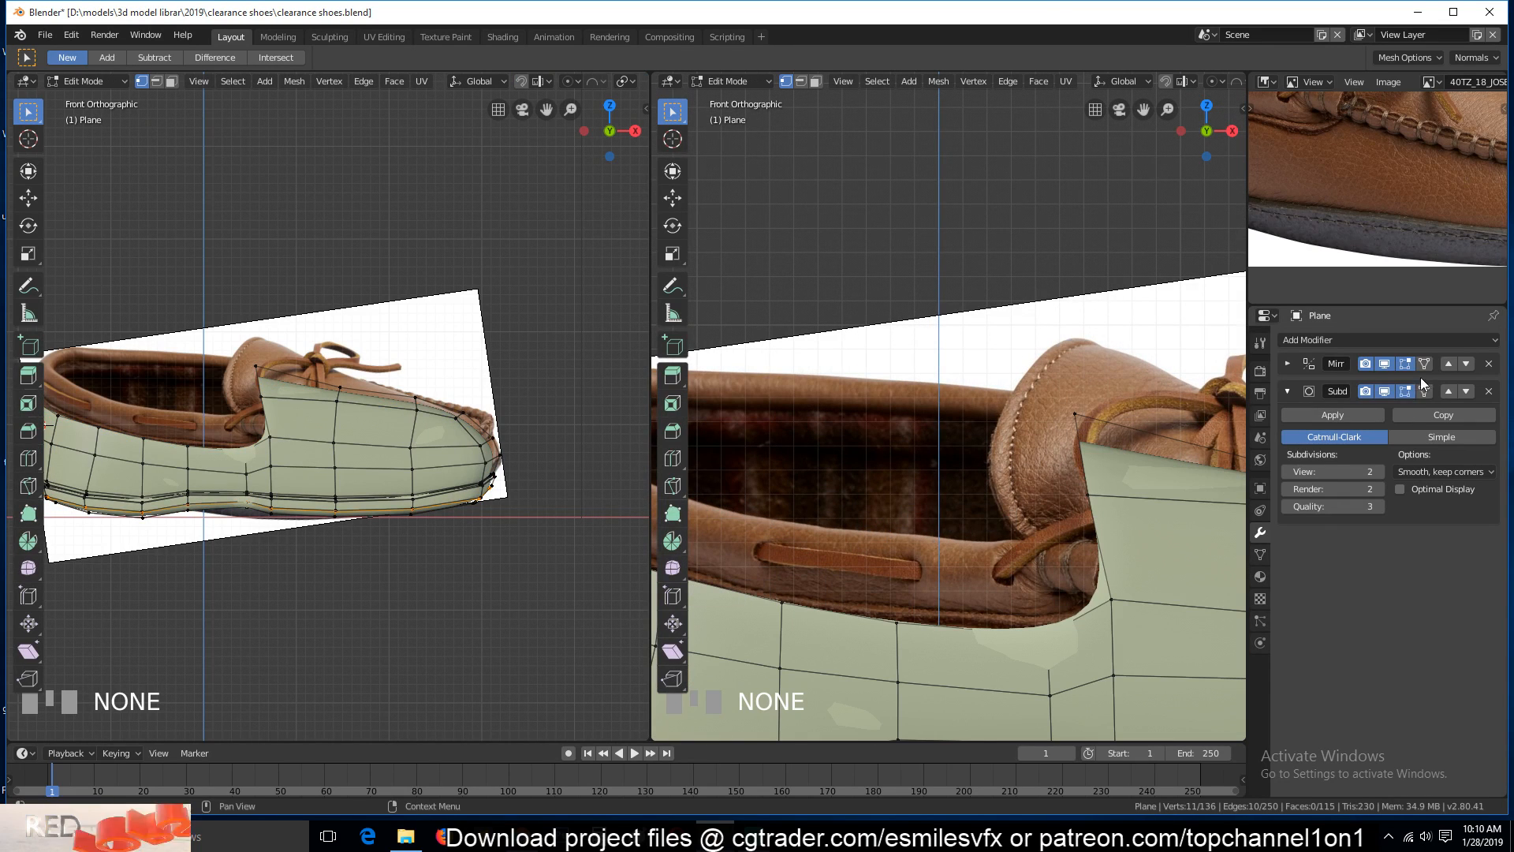
{"action": "left_click", "coordinate": [1384, 389]}
{"action": "scroll", "coordinate": [804, 433], "scroll_direction": "down", "scroll_amount": 2}
{"action": "middle_click_drag", "start_coordinate": [918, 446], "coordinate": [1084, 443], "text": "shift"}
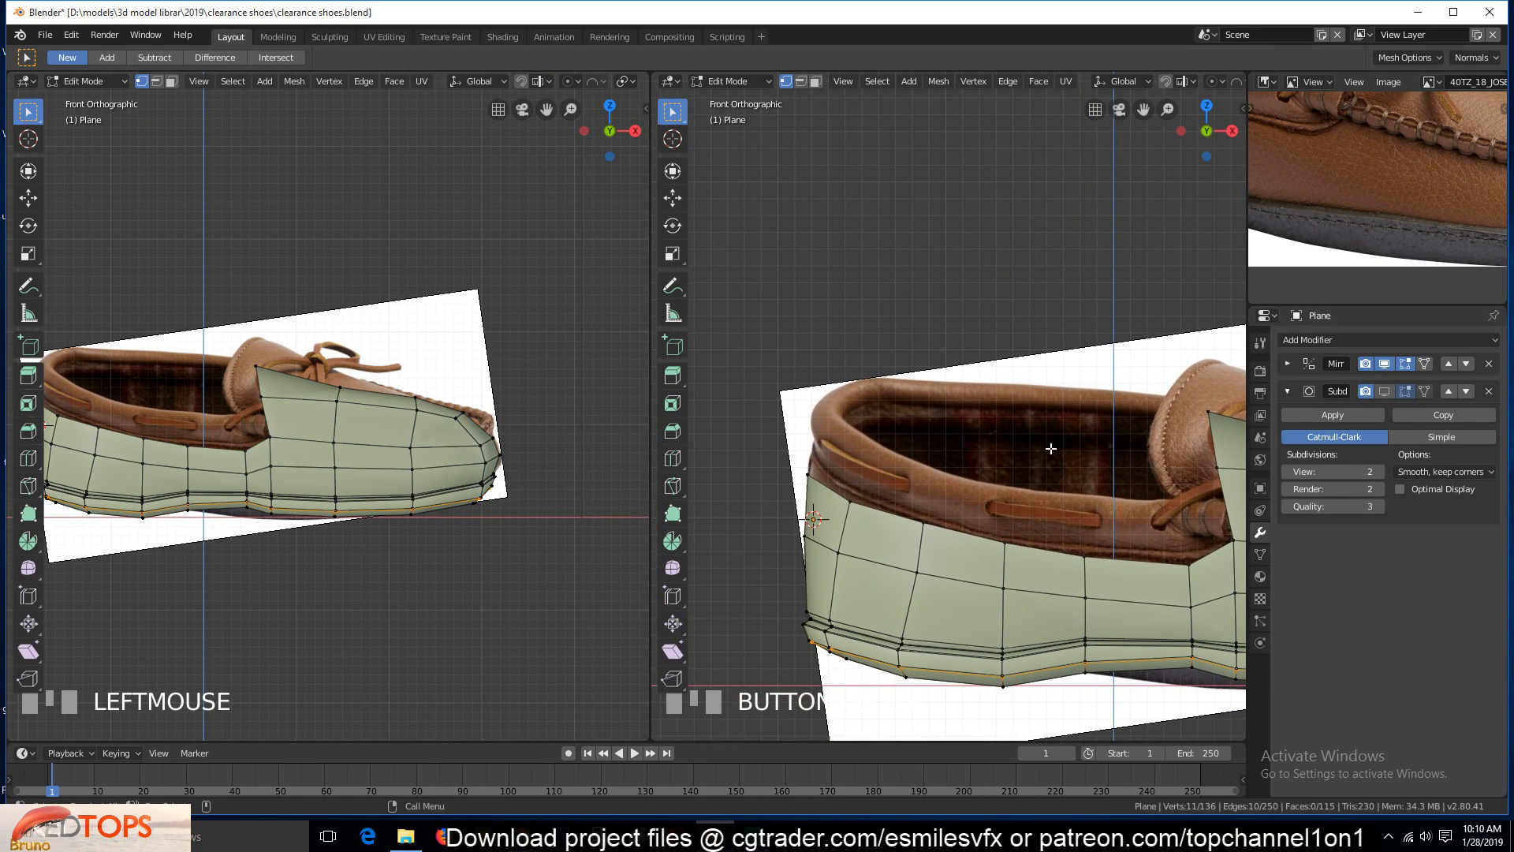
Move the top heel vertex in wireframe front view up to the seam below the collar in the reference photo
{"action": "left_click", "coordinate": [815, 467]}
{"action": "middle_click_drag", "start_coordinate": [729, 512], "coordinate": [853, 530], "text": "shift"}
{"action": "key", "text": "shift+z"}
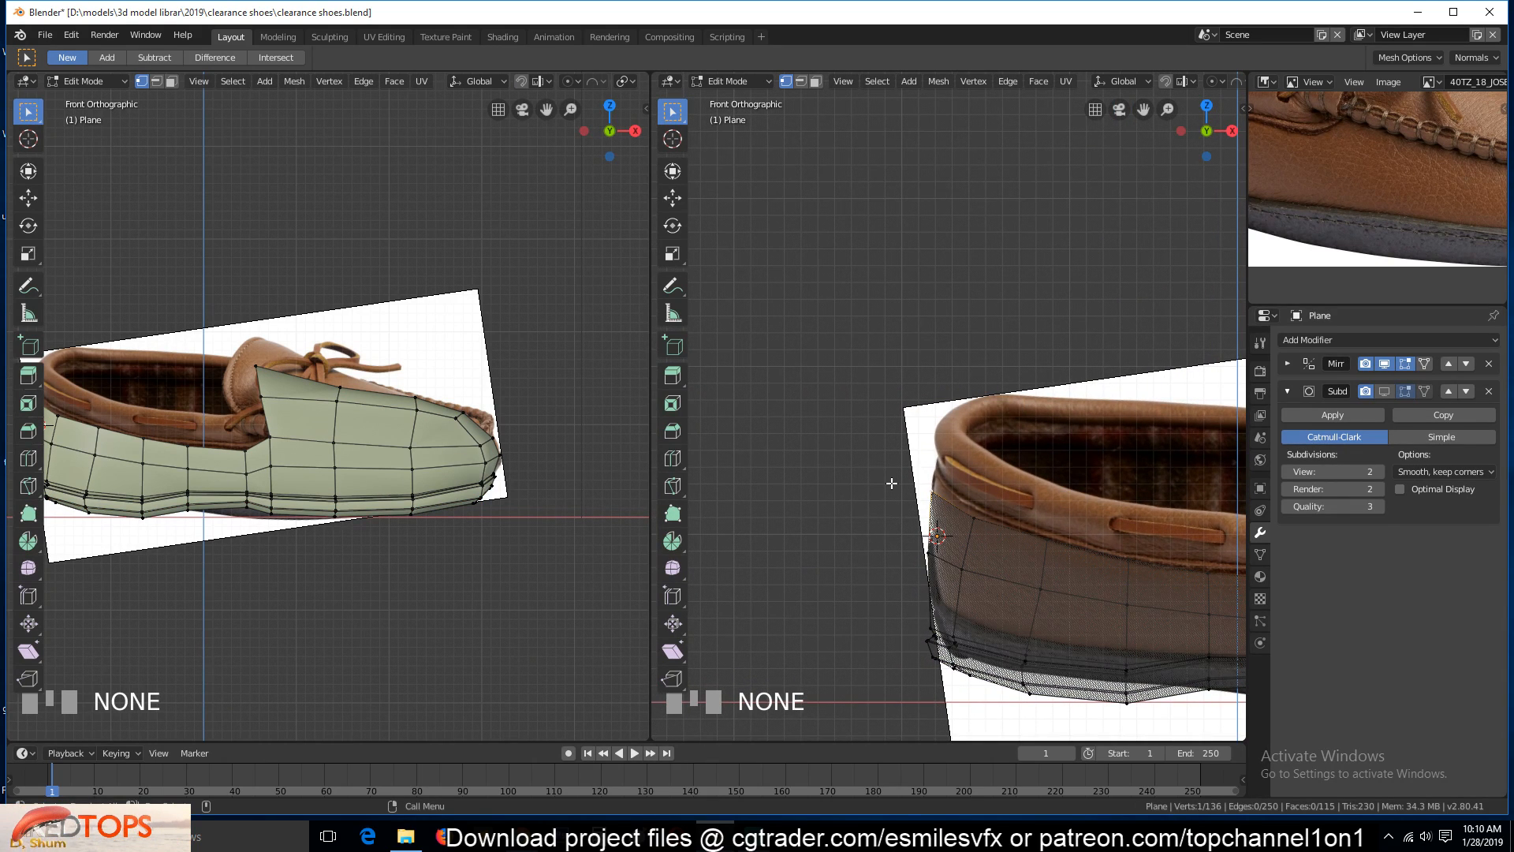
{"action": "key", "text": "KP_7"}
{"action": "key", "text": "KP_1"}
{"action": "scroll", "coordinate": [892, 483], "scroll_direction": "up", "scroll_amount": 2}
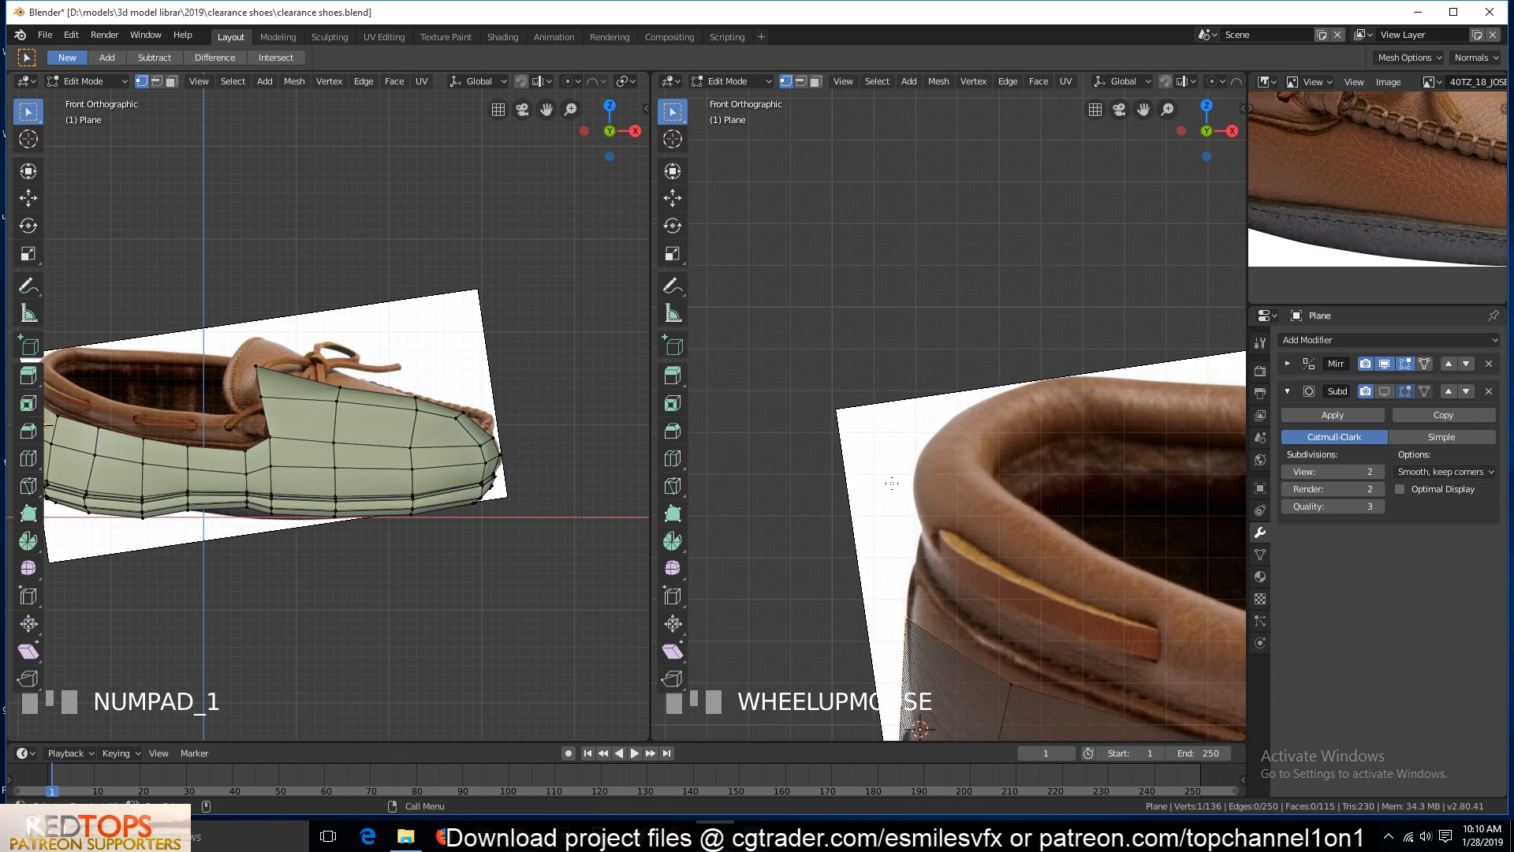
{"action": "scroll", "coordinate": [892, 484], "scroll_direction": "down", "scroll_amount": 1}
{"action": "key", "text": "g"}
{"action": "left_click", "coordinate": [940, 554]}
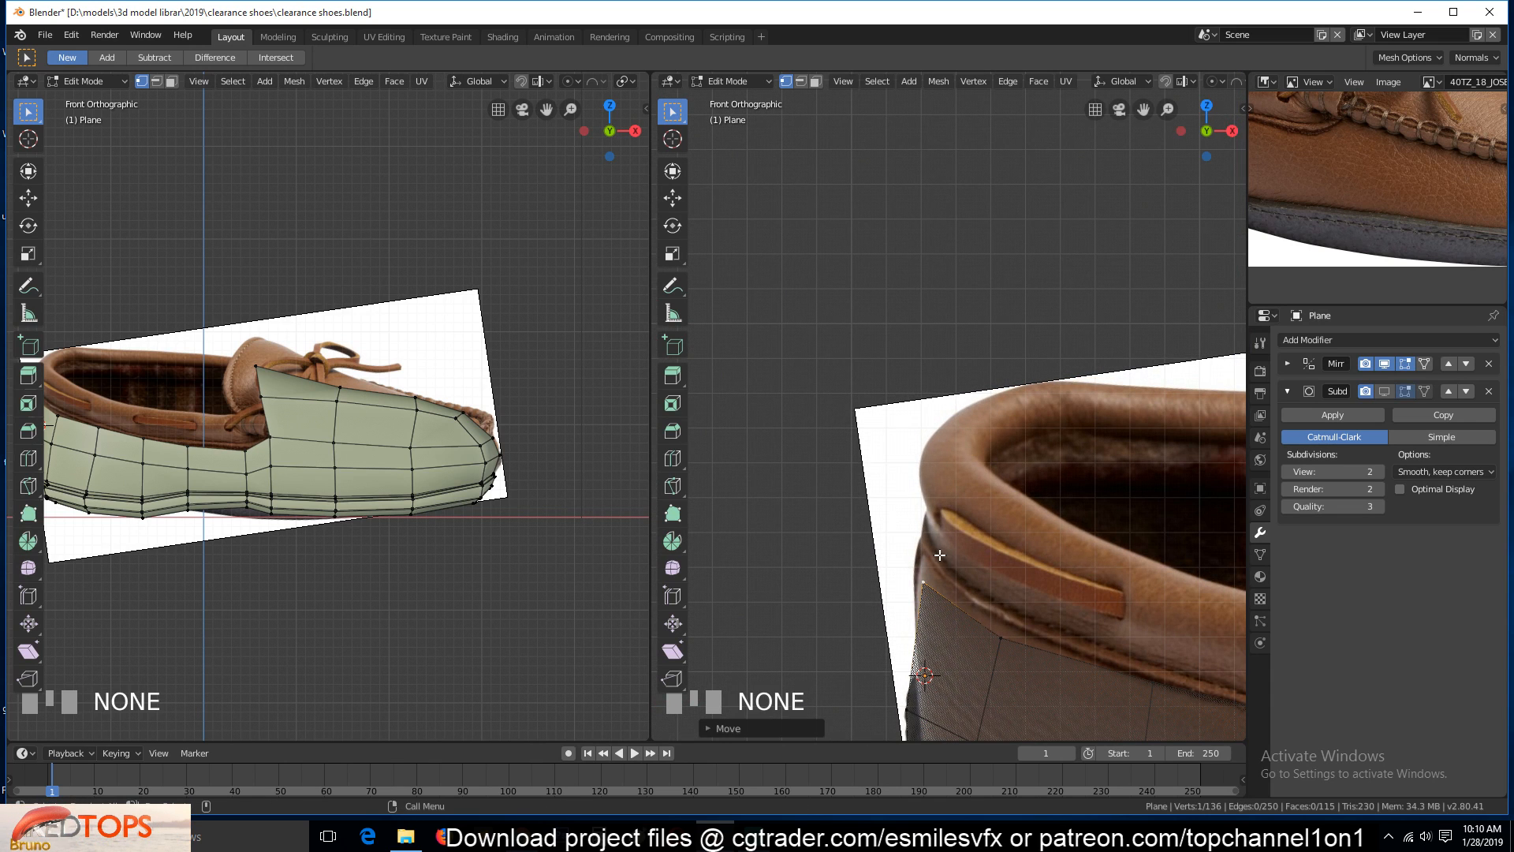
Extrude the heel vertex five times to form an open cross-section profile of the rolled collar at the heel
{"action": "key", "text": "e"}
{"action": "left_click", "coordinate": [908, 517]}
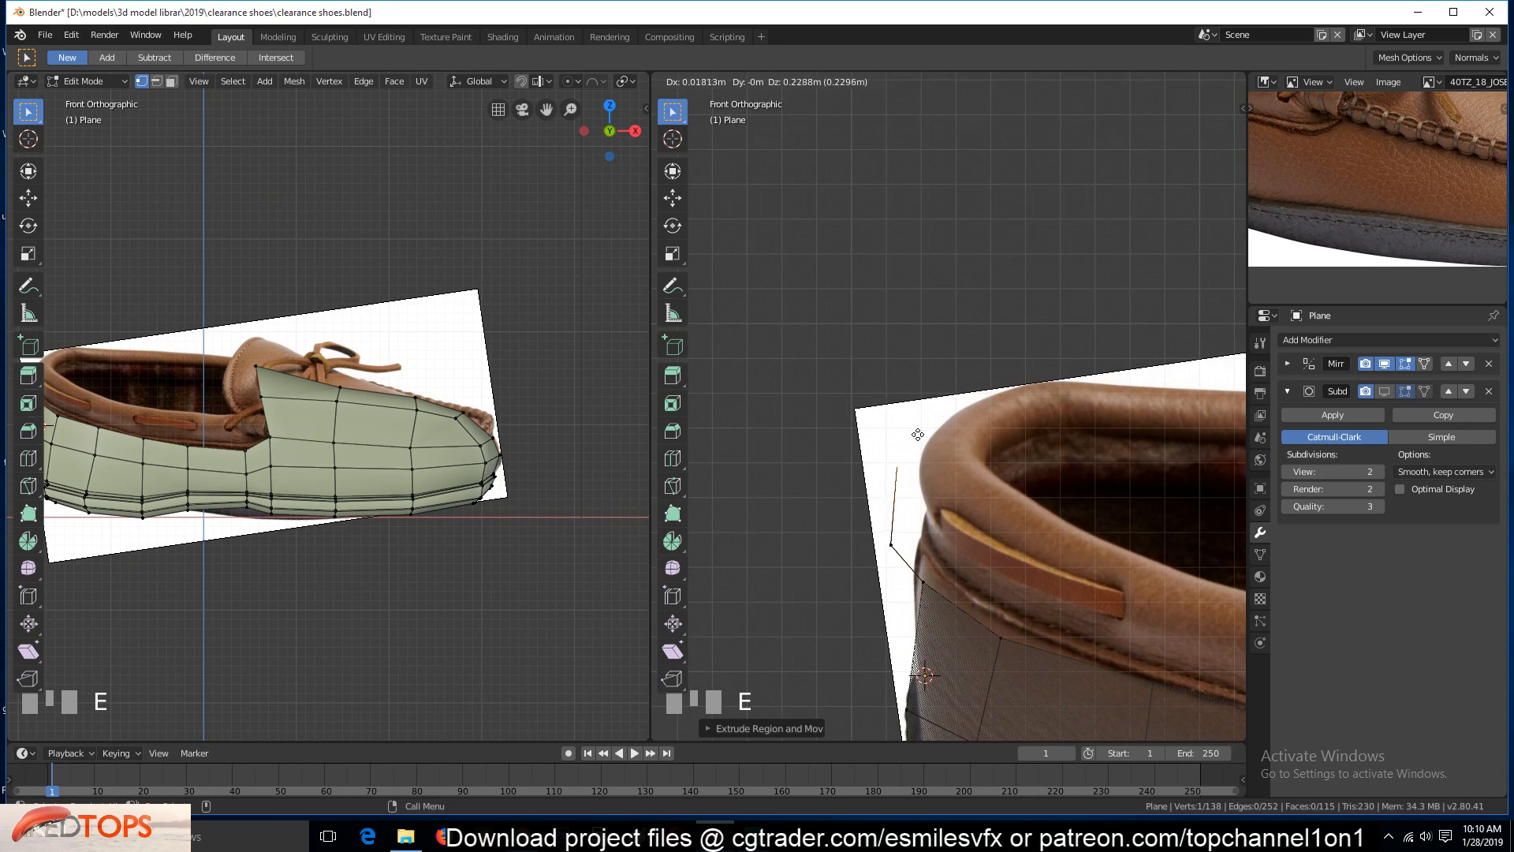
{"action": "key", "text": "e"}
{"action": "left_click", "coordinate": [921, 450]}
{"action": "key", "text": "e"}
{"action": "left_click", "coordinate": [1006, 448]}
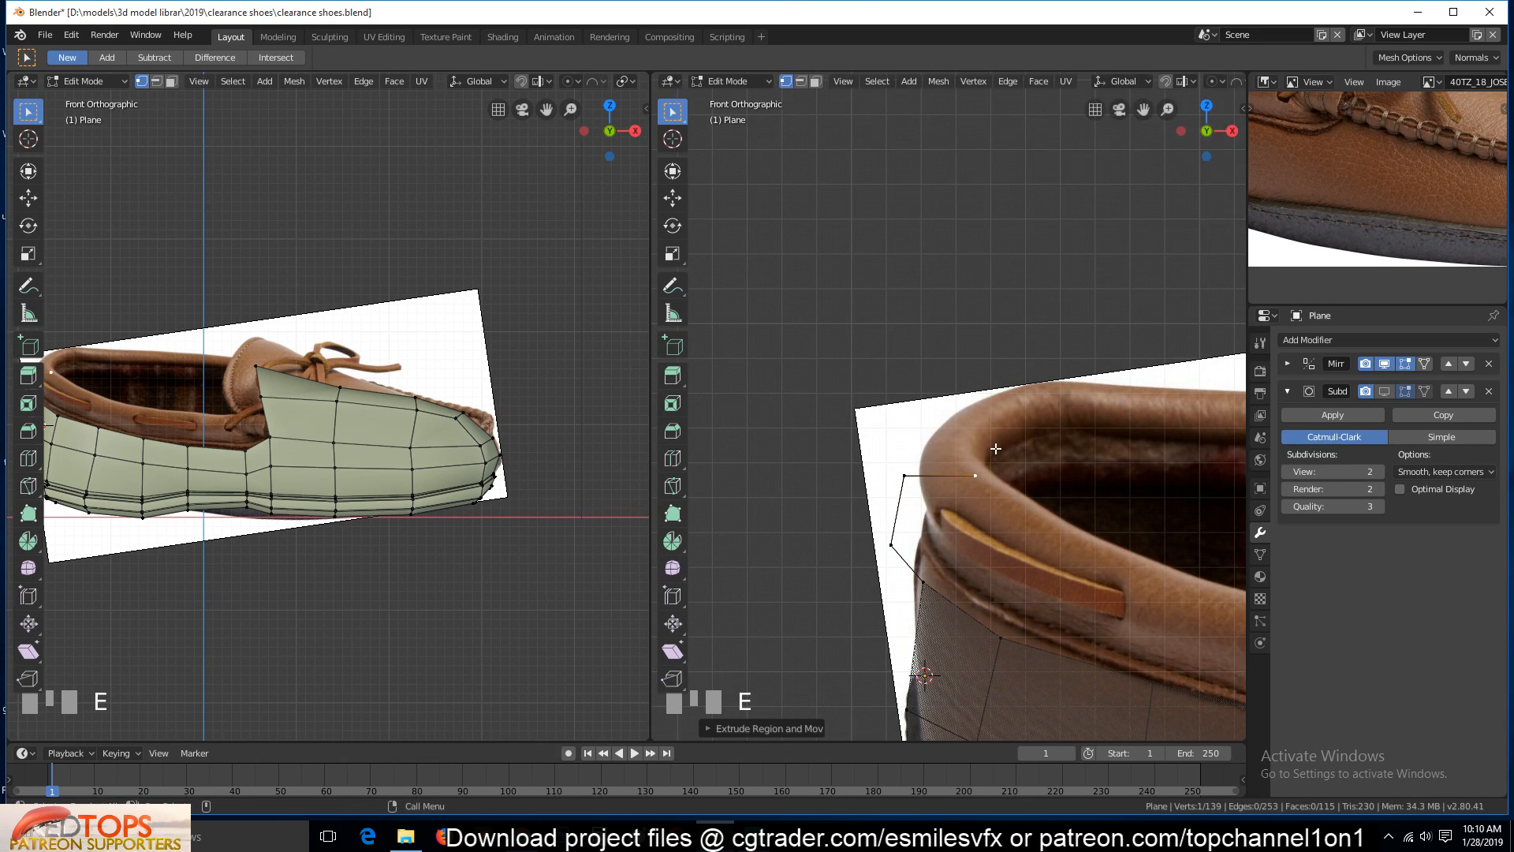
{"action": "key", "text": "e"}
{"action": "left_click", "coordinate": [1015, 509]}
{"action": "key", "text": "e"}
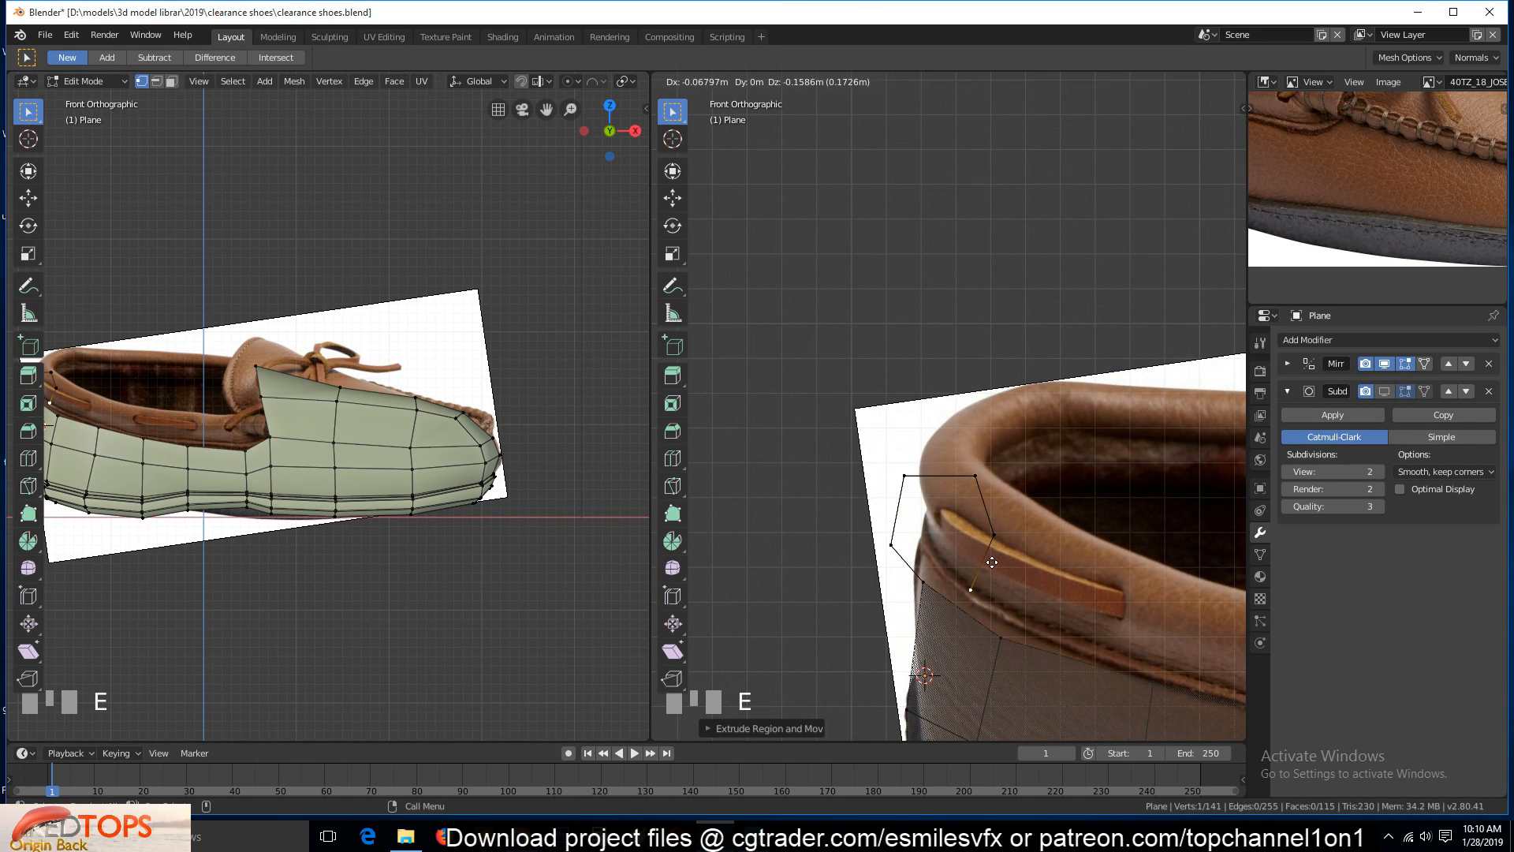
{"action": "left_click", "coordinate": [992, 562]}
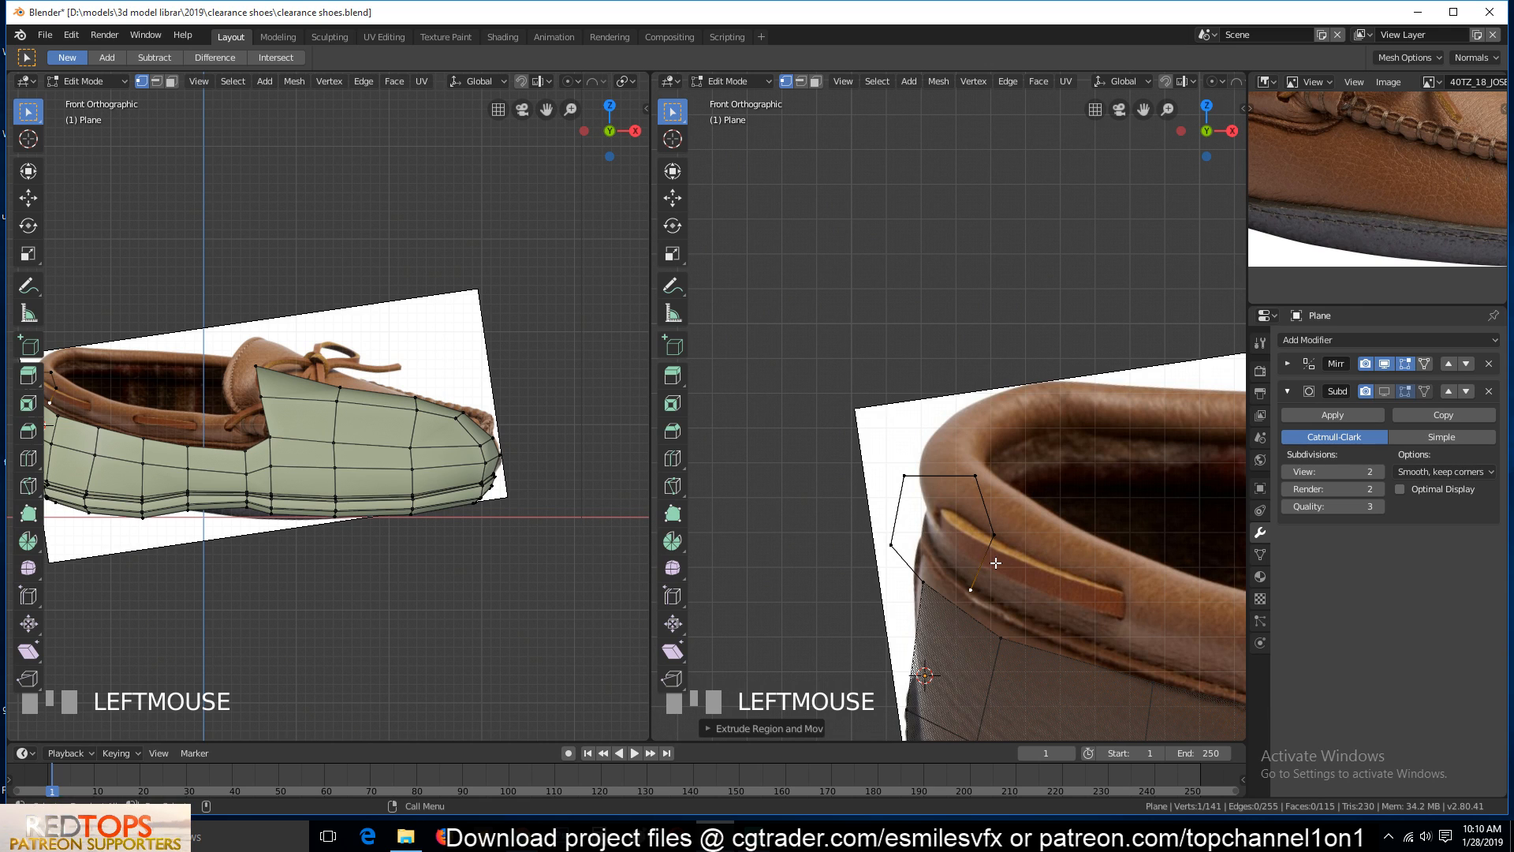
Select the five extruded collar profile vertices and switch to the top view
{"action": "left_click", "coordinate": [892, 545]}
{"action": "left_click", "coordinate": [960, 472], "text": "ctrl"}
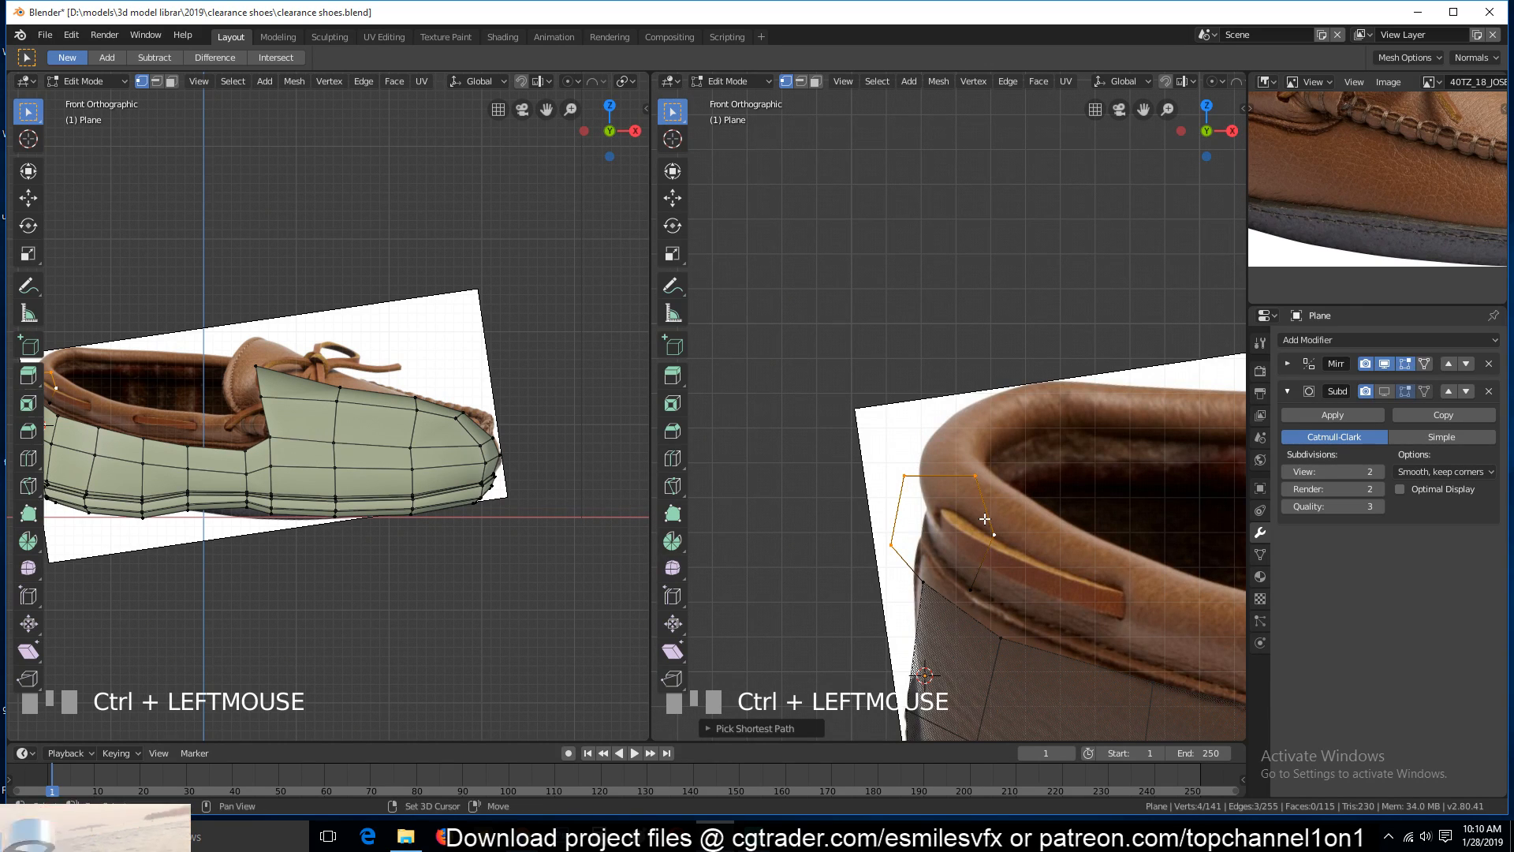
{"action": "left_click", "coordinate": [976, 575], "text": "shift"}
{"action": "key", "text": "KP_7"}
{"action": "key", "text": "KP_7"}
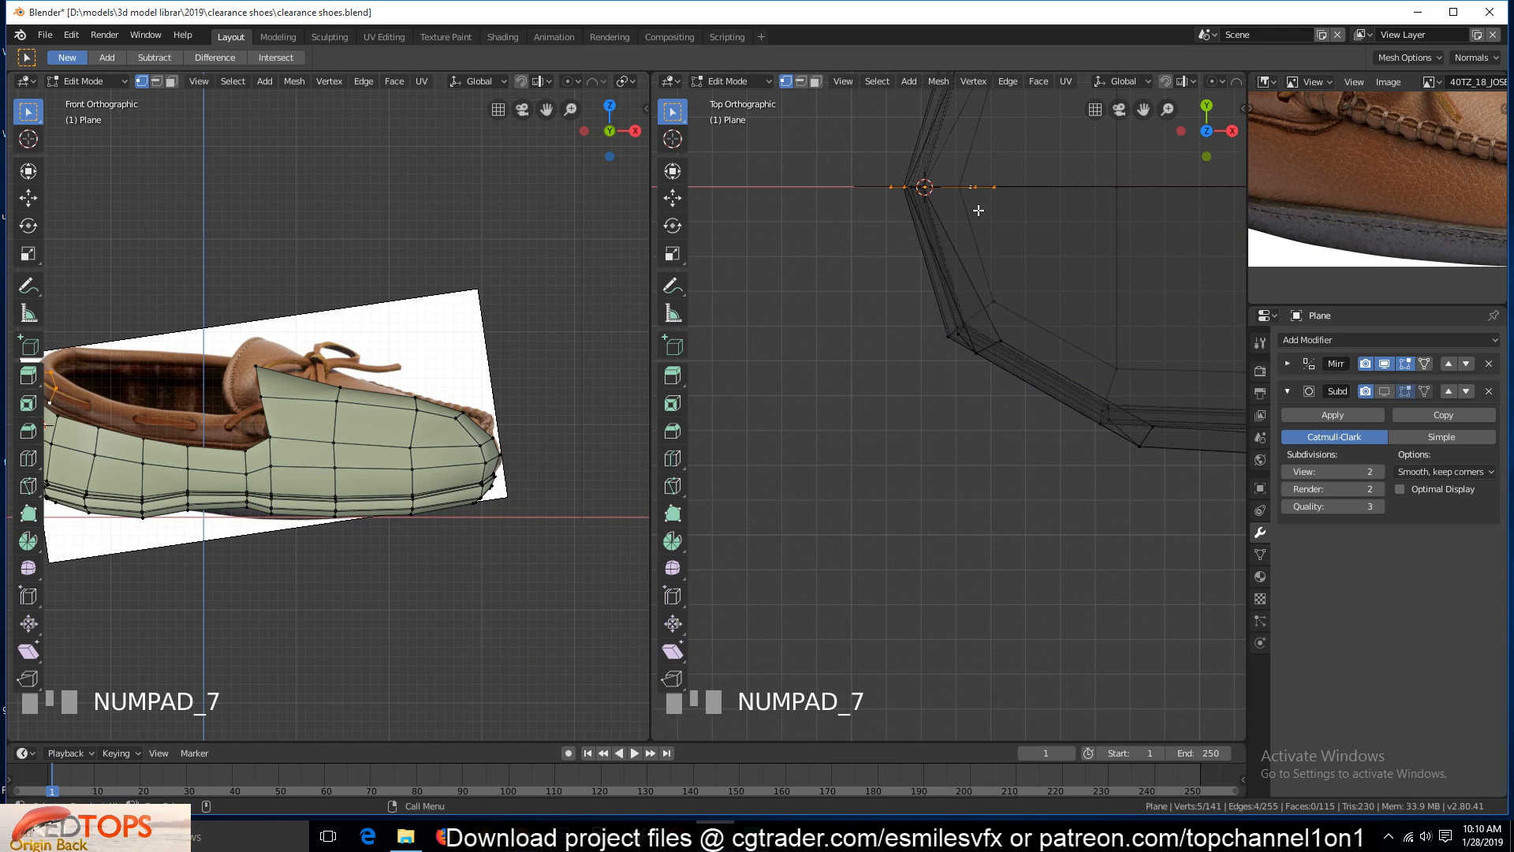
{"action": "key", "text": "e"}
{"action": "right_click", "coordinate": [1029, 309]}
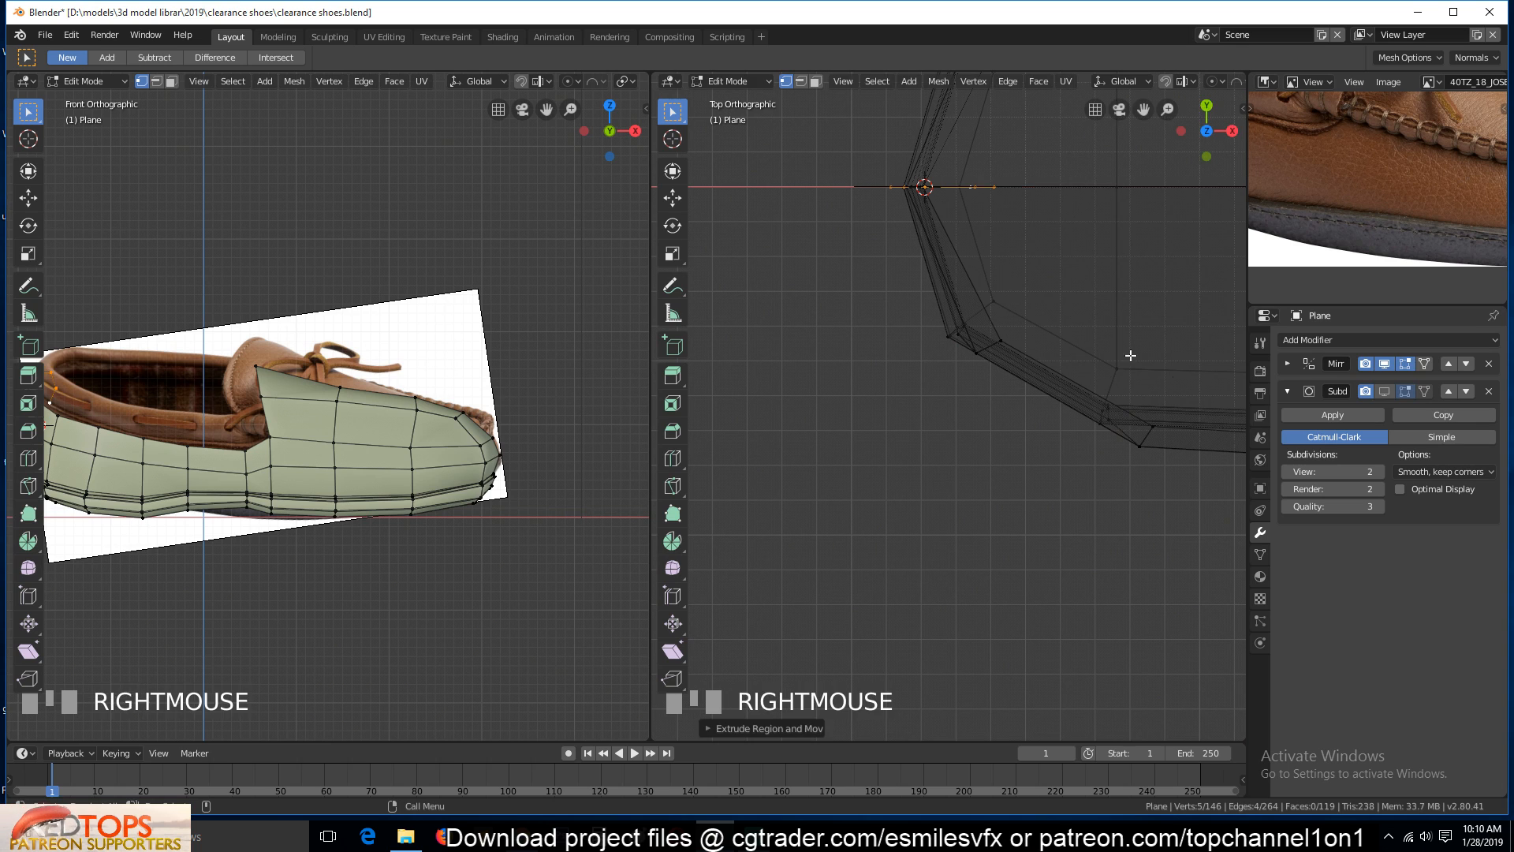
{"action": "key", "text": "ctrl+z"}
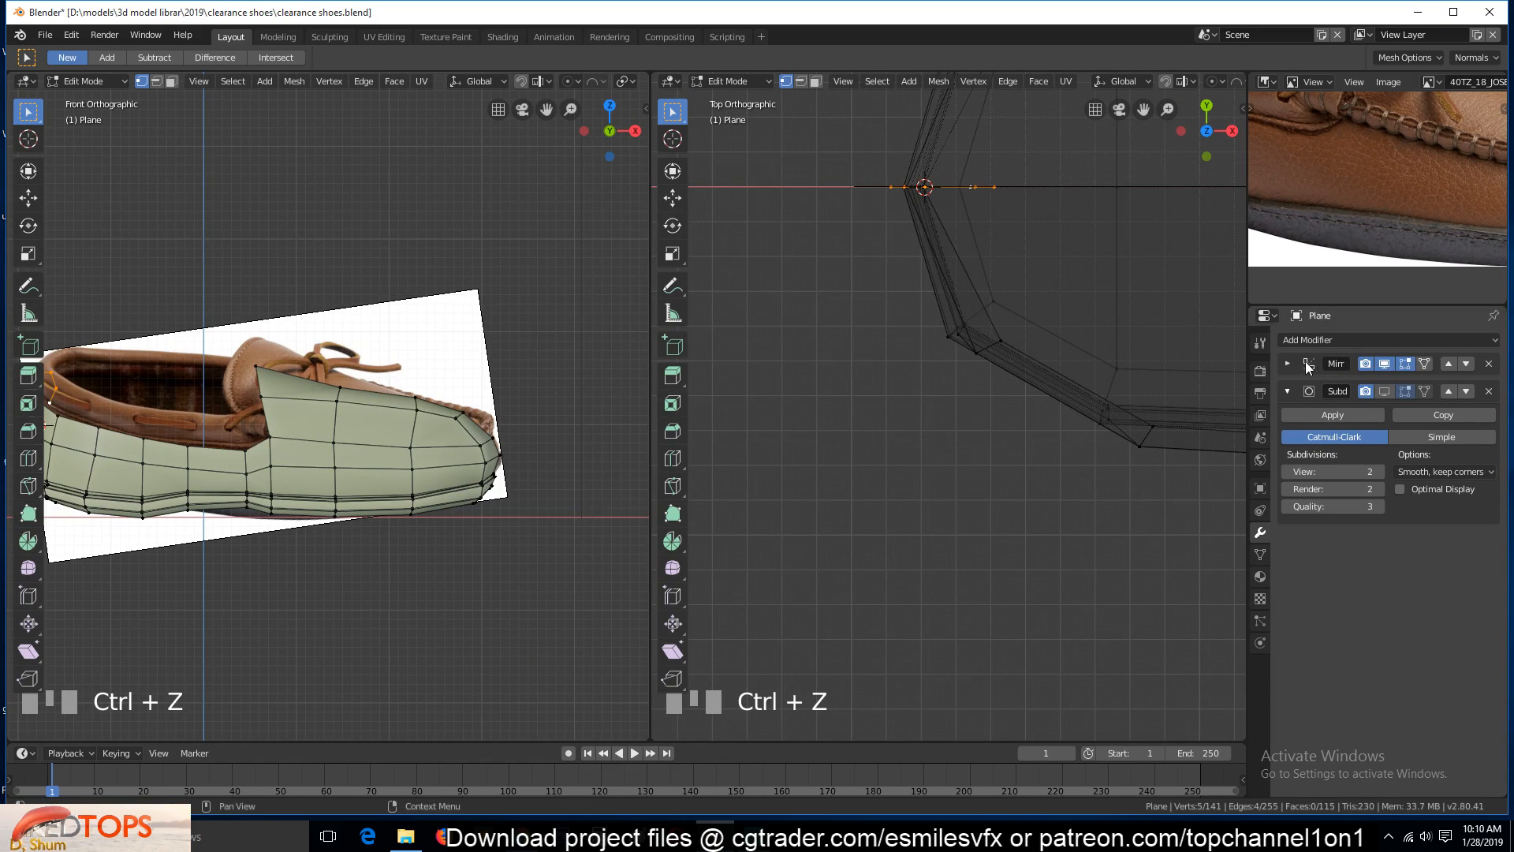
Turn off the Mirror modifier's viewport display
{"action": "left_click", "coordinate": [1367, 363]}
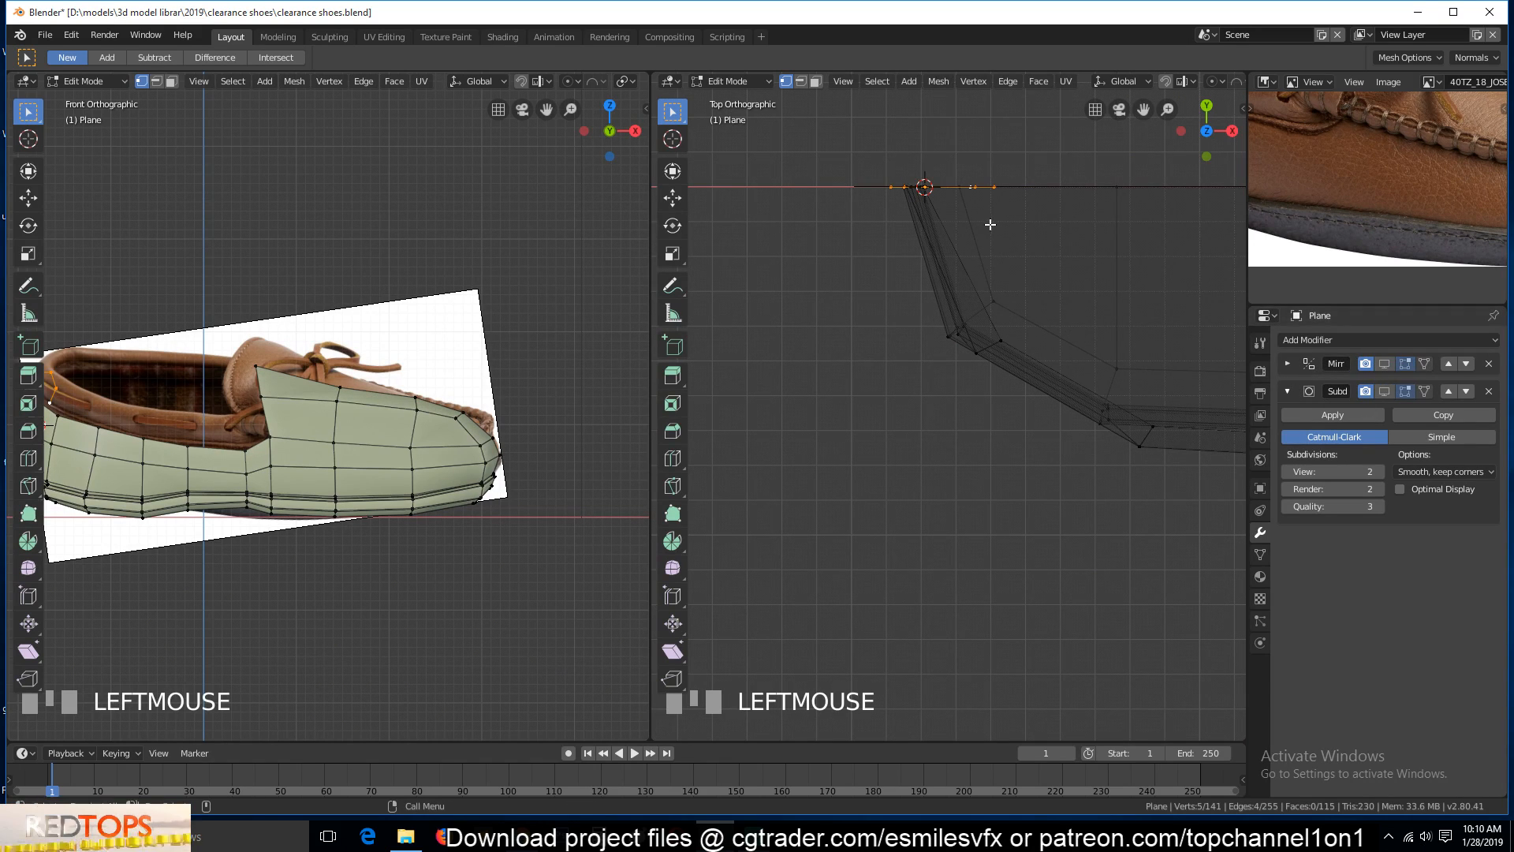
Extrude the five collar profile vertices from the heel toward the first corner of the shoe outline in top view
{"action": "key", "text": "e"}
{"action": "left_click", "coordinate": [992, 310]}
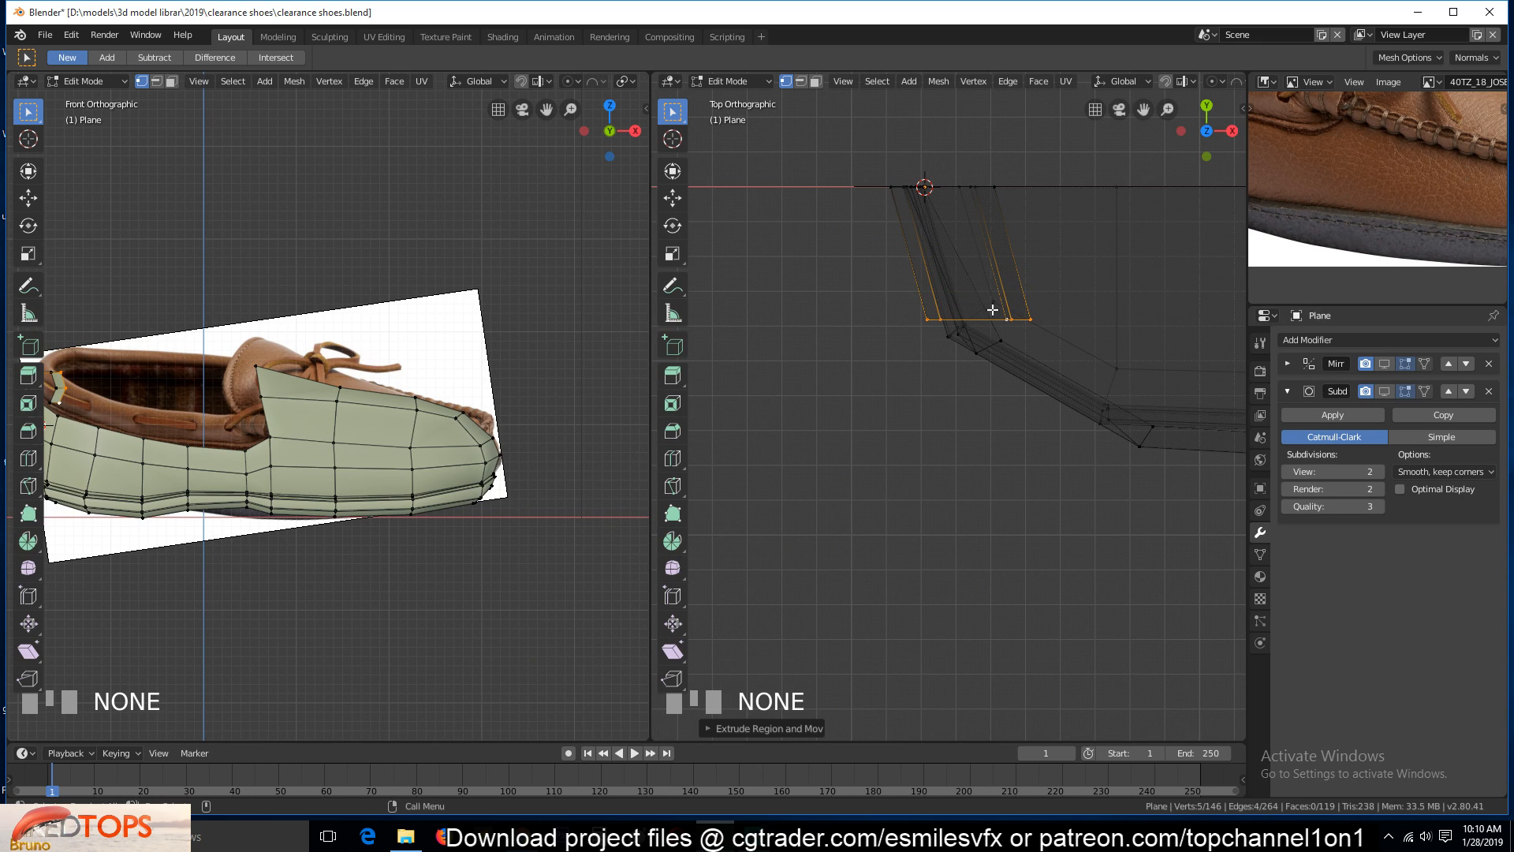
{"action": "key", "text": "r"}
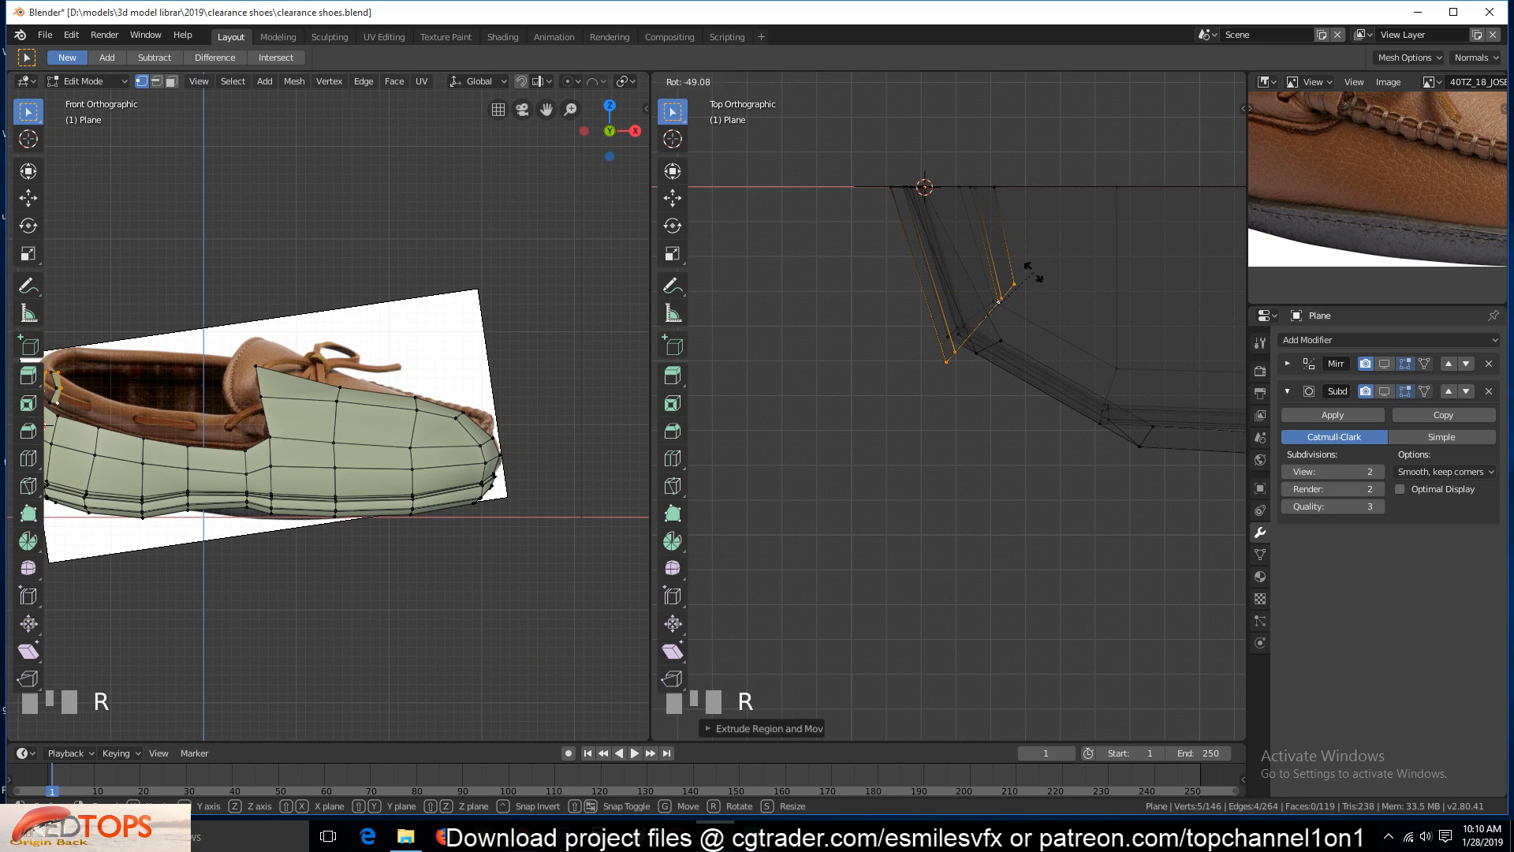
{"action": "right_click", "coordinate": [1021, 290]}
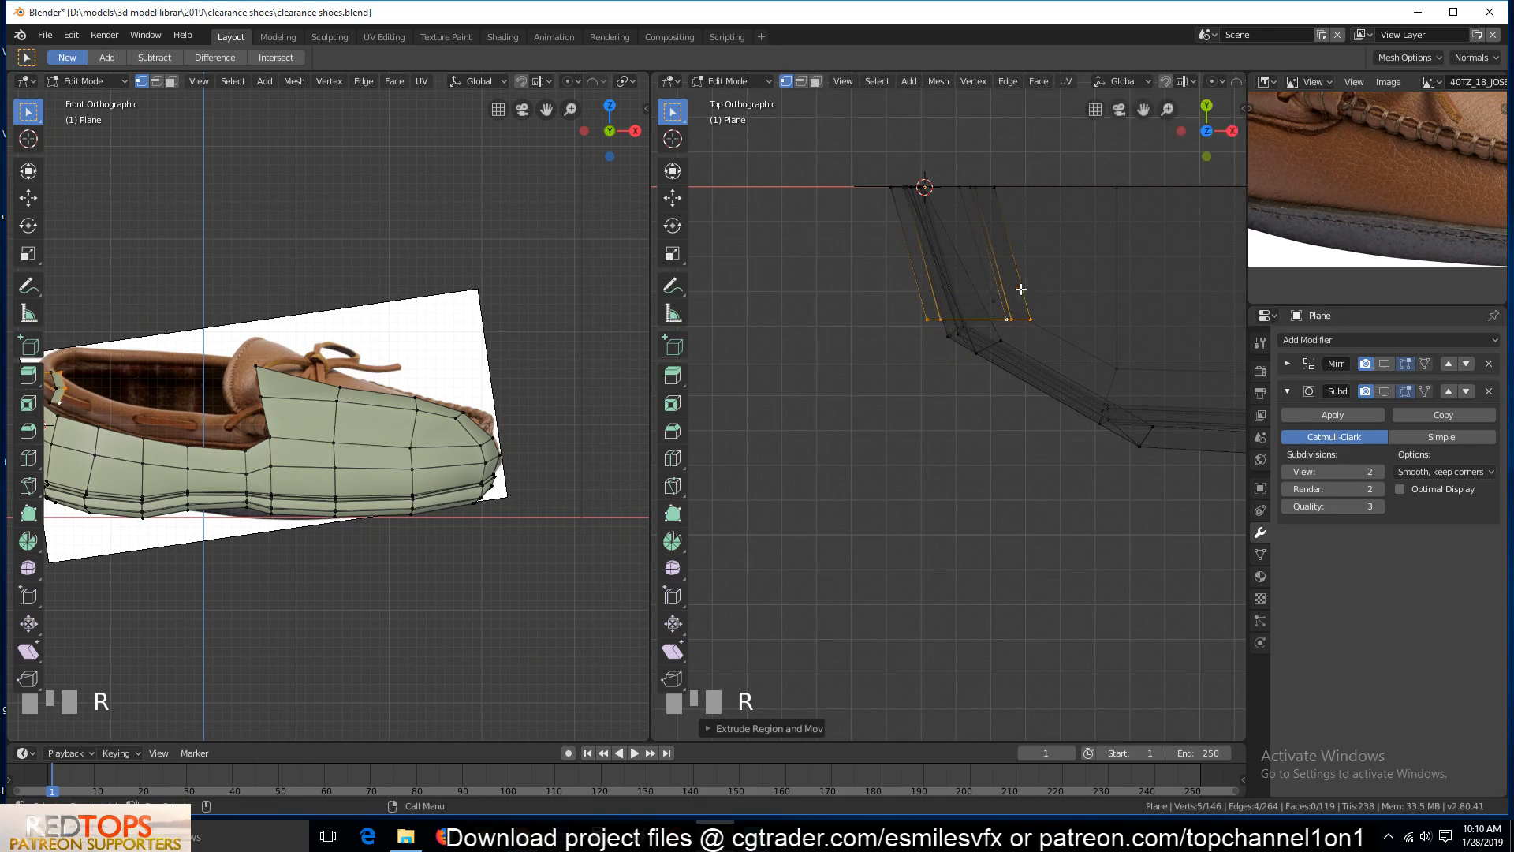
Try to slant the extruded end of the collar profile toward the heel corner with the Shear tool
{"action": "left_click", "coordinate": [676, 652]}
{"action": "left_click_drag", "start_coordinate": [1045, 315], "coordinate": [1028, 303]}
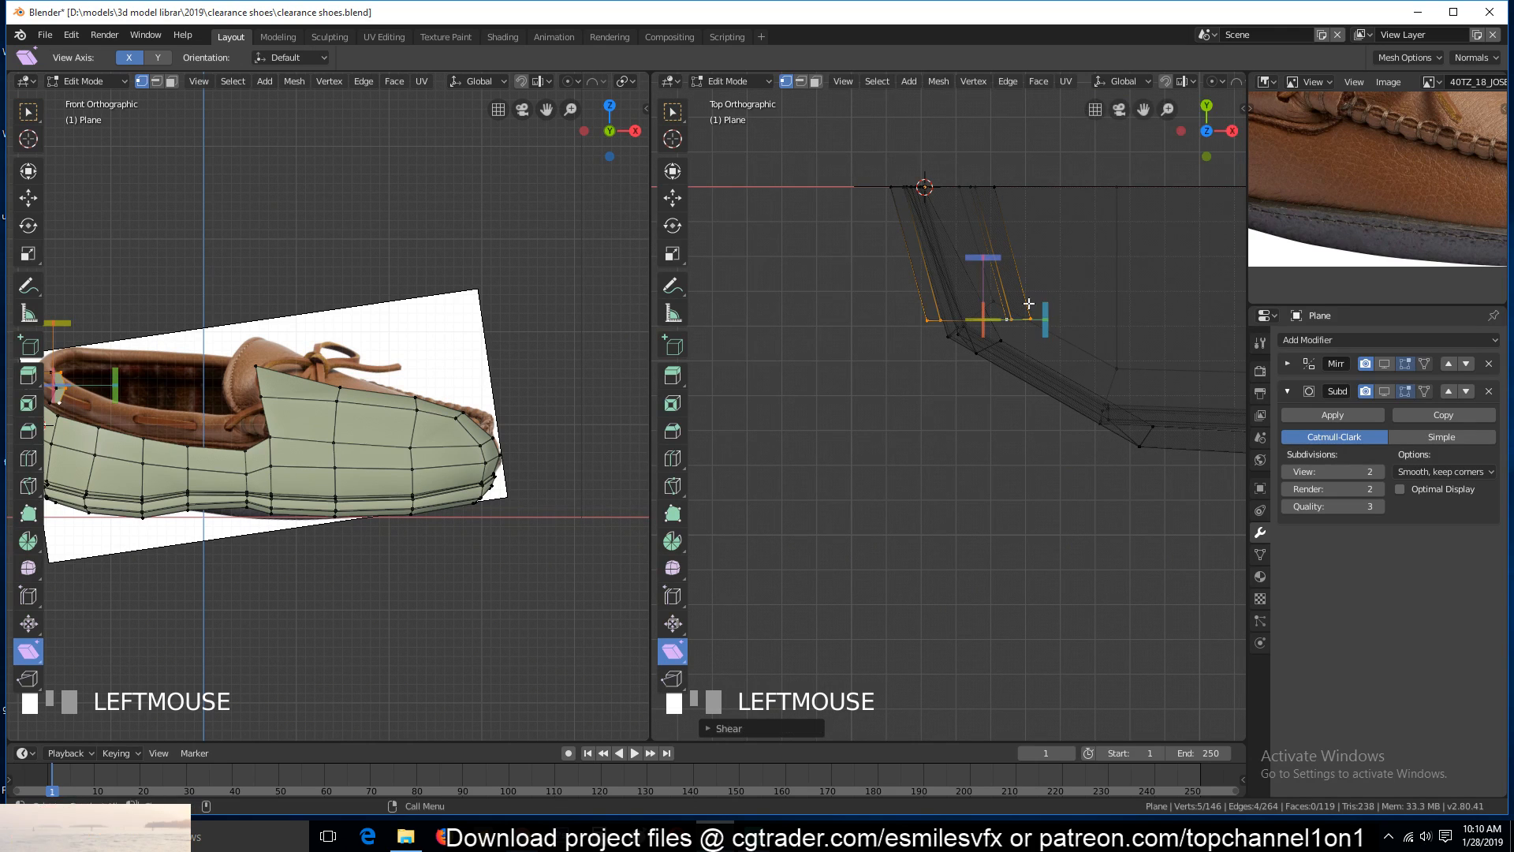
{"action": "key", "text": "ctrl+z"}
{"action": "mouse_move", "coordinate": [983, 257]}
{"action": "left_mouse_down"}
{"action": "mouse_move", "coordinate": [957, 254]}
{"action": "mouse_move", "coordinate": [978, 261]}
{"action": "left_mouse_up"}
{"action": "key", "text": "ctrl+z"}
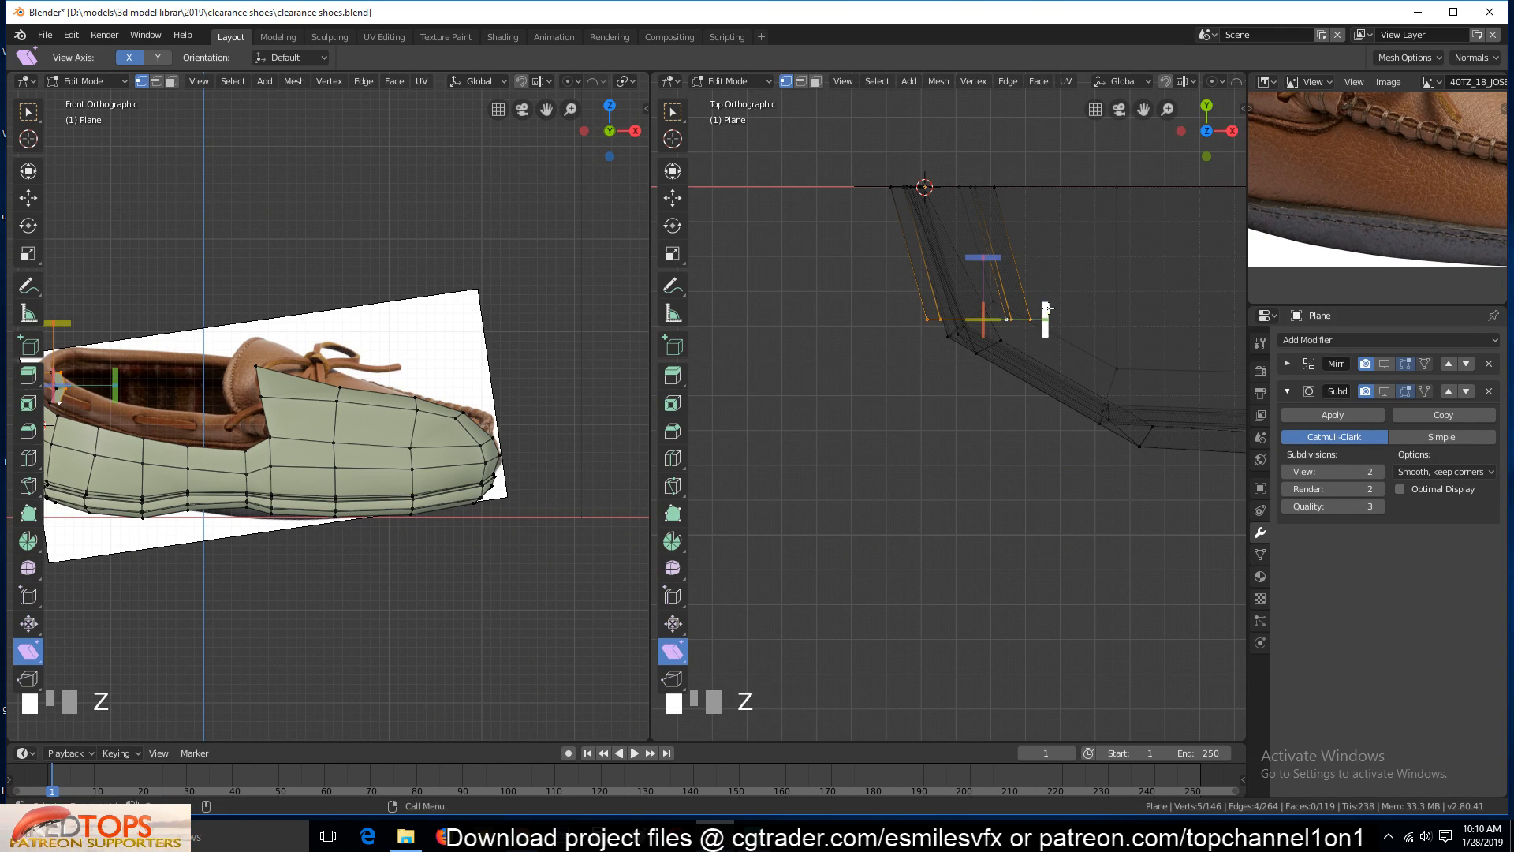
{"action": "left_click_drag", "start_coordinate": [1046, 308], "coordinate": [1043, 116]}
{"action": "mouse_move", "coordinate": [1162, 597]}
{"action": "left_mouse_down"}
{"action": "mouse_move", "coordinate": [963, 717]}
{"action": "mouse_move", "coordinate": [1092, 167]}
{"action": "left_mouse_up"}
{"action": "key", "text": "z"}
{"action": "left_click", "coordinate": [1136, 355]}
{"action": "key", "text": "z"}
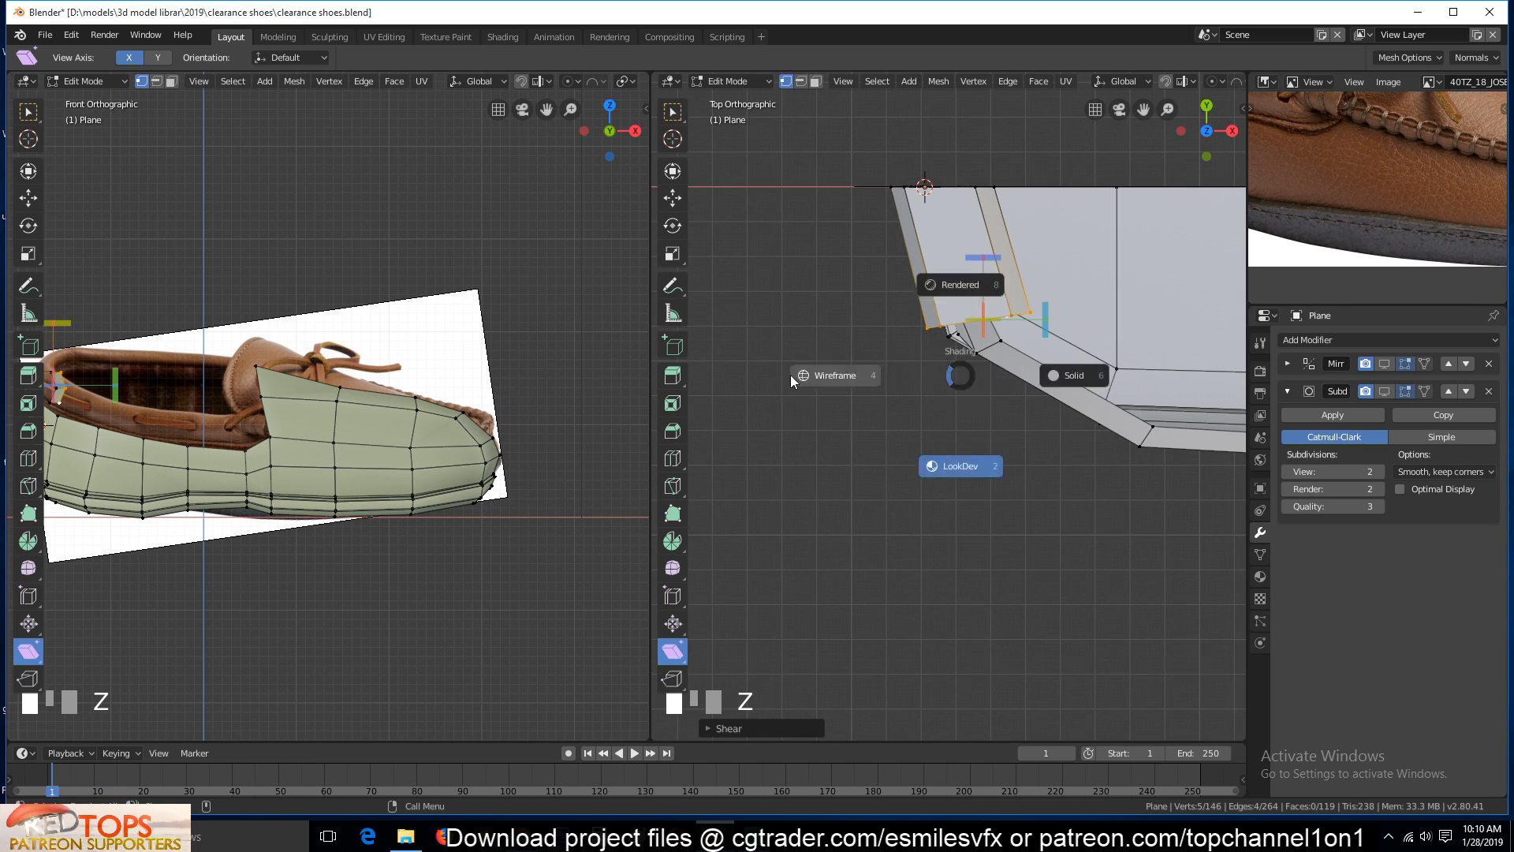
{"action": "left_click", "coordinate": [998, 376]}
{"action": "key", "text": "ctrl+z"}
Scale, rotate and move the extruded profile end so it sits diagonally across the first heel corner in top view
{"action": "middle_click_drag", "start_coordinate": [1012, 377], "coordinate": [983, 457], "text": "shift"}
{"action": "key", "text": "s"}
{"action": "left_click", "coordinate": [975, 402]}
{"action": "key", "text": "r"}
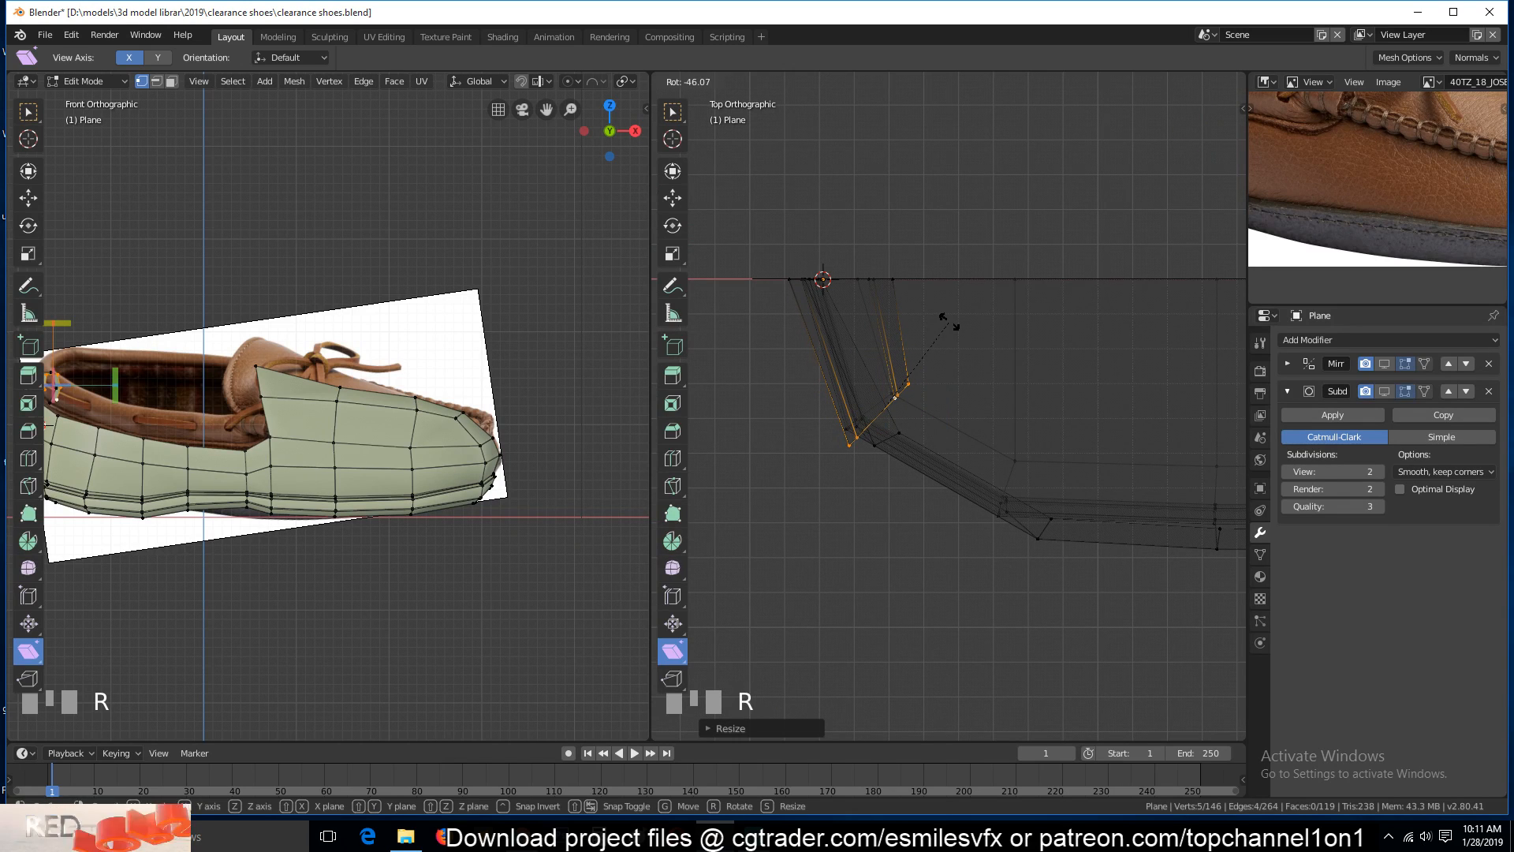
{"action": "left_click", "coordinate": [946, 378]}
{"action": "key", "text": "g"}
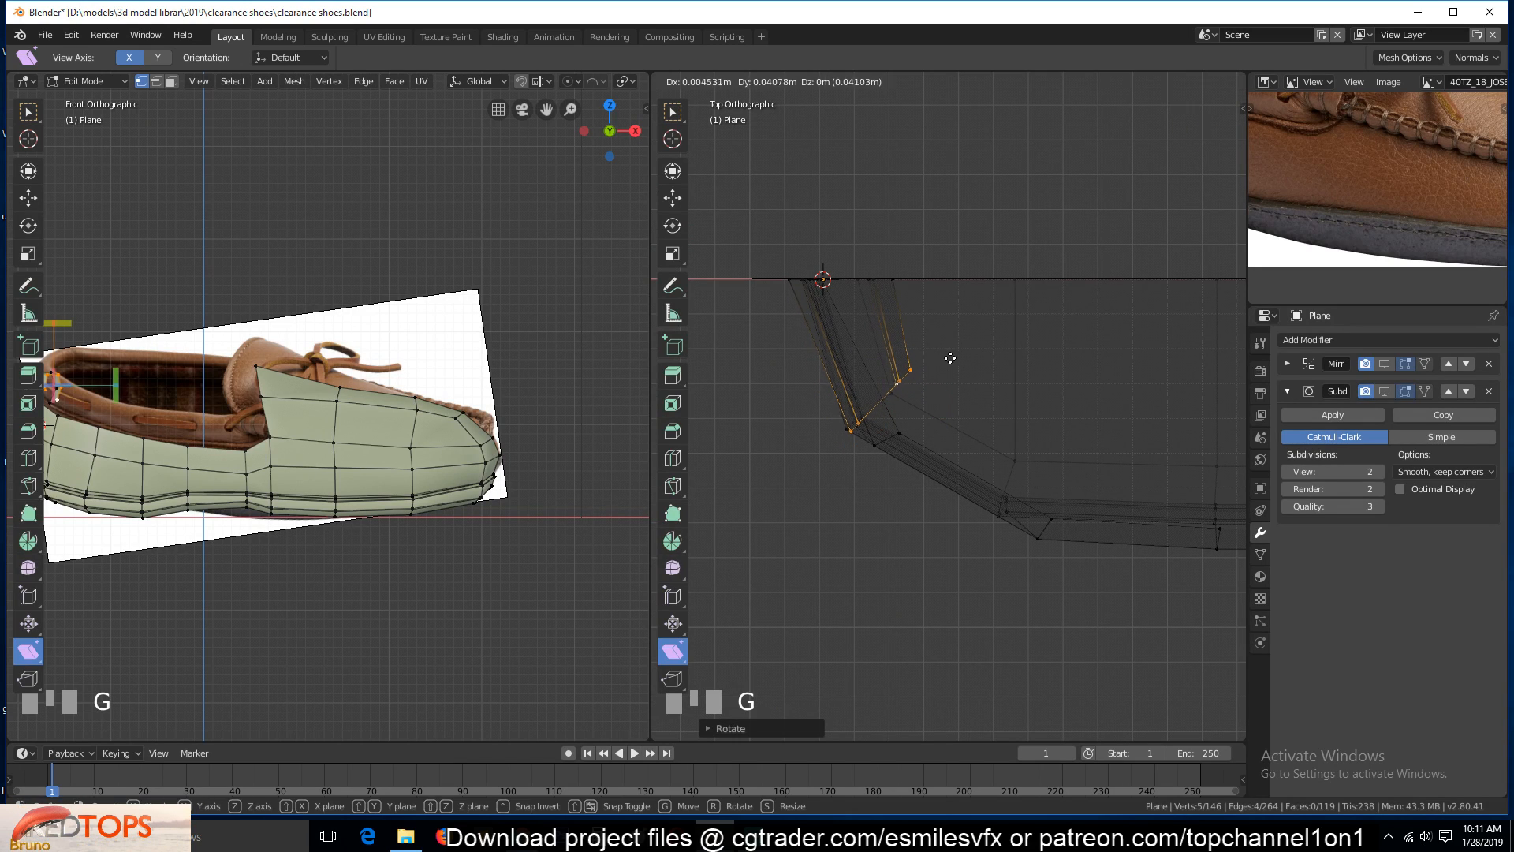
{"action": "left_click", "coordinate": [906, 398]}
Extrude the collar profile to the second outline corner, then rotate, slightly shrink and move its end to match that corner
{"action": "key", "text": "e"}
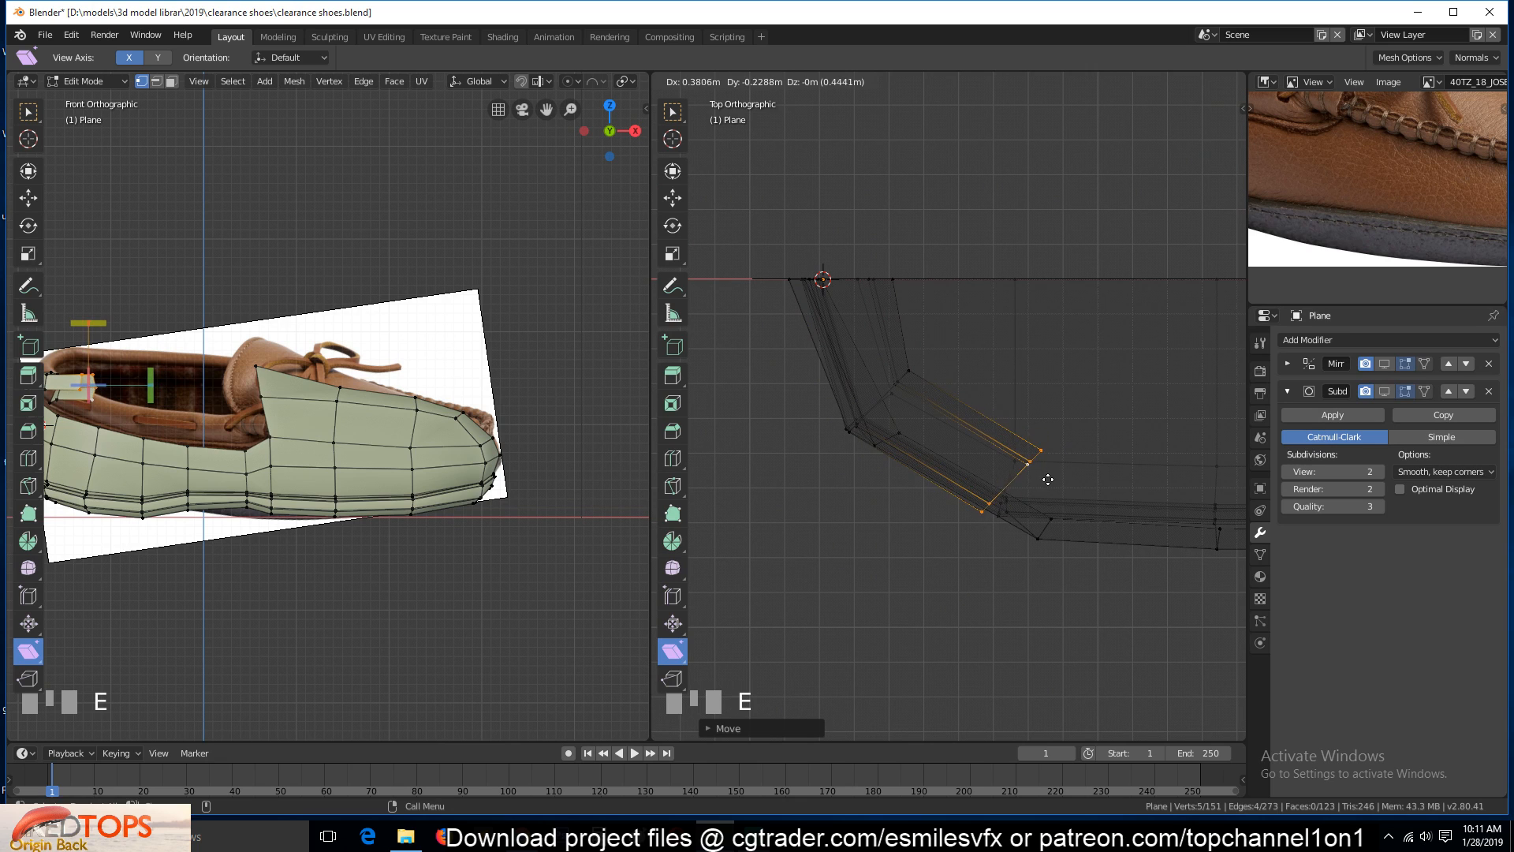
{"action": "left_click", "coordinate": [1013, 473]}
{"action": "key", "text": "r"}
{"action": "left_click", "coordinate": [1074, 410]}
{"action": "key", "text": "s"}
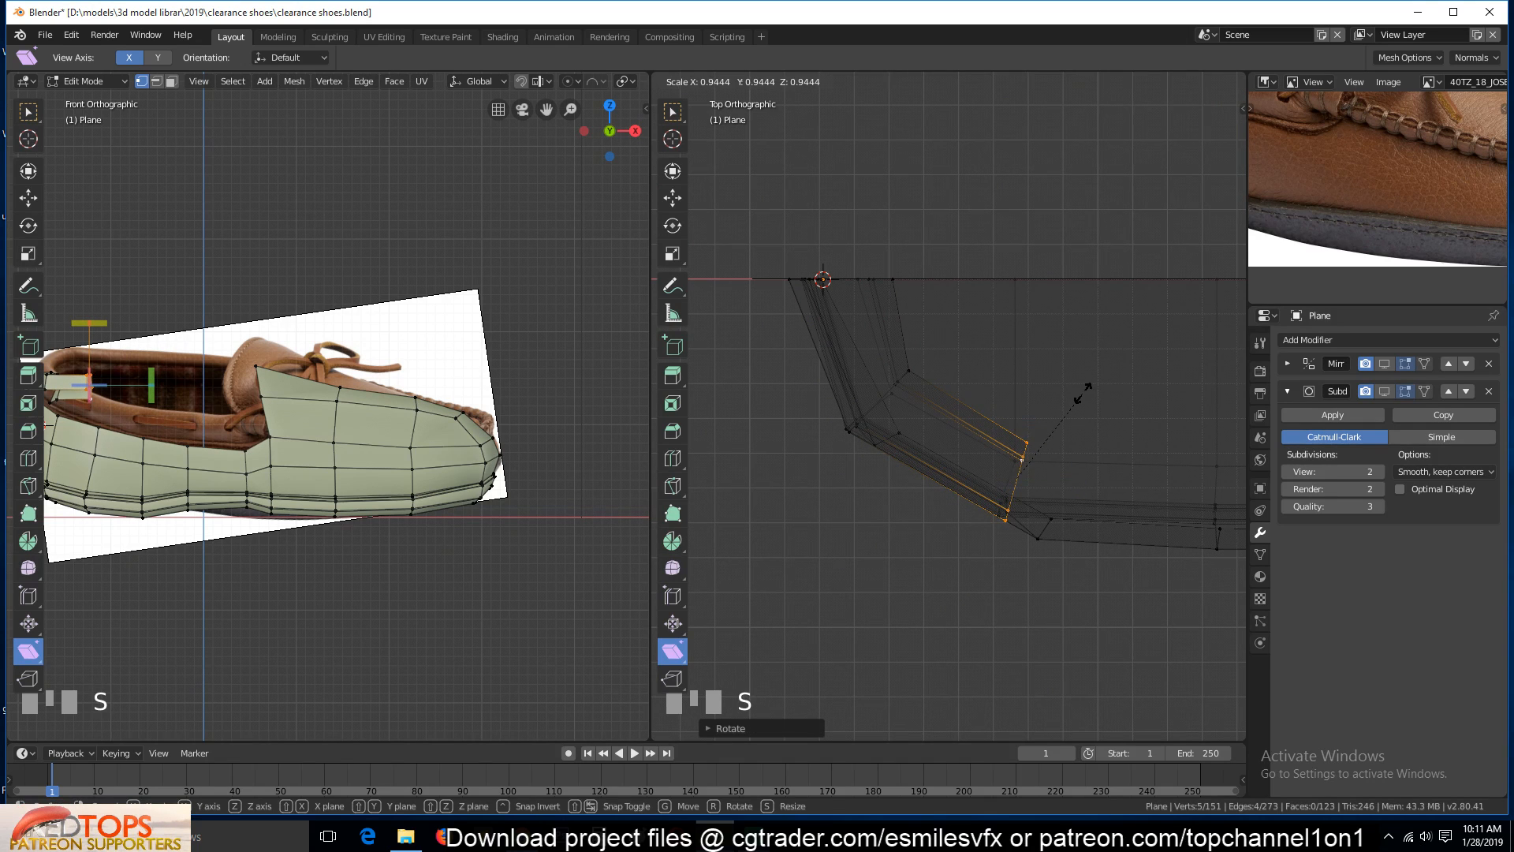
{"action": "left_click", "coordinate": [1081, 392]}
{"action": "key", "text": "f"}
{"action": "key", "text": "ctrl+z"}
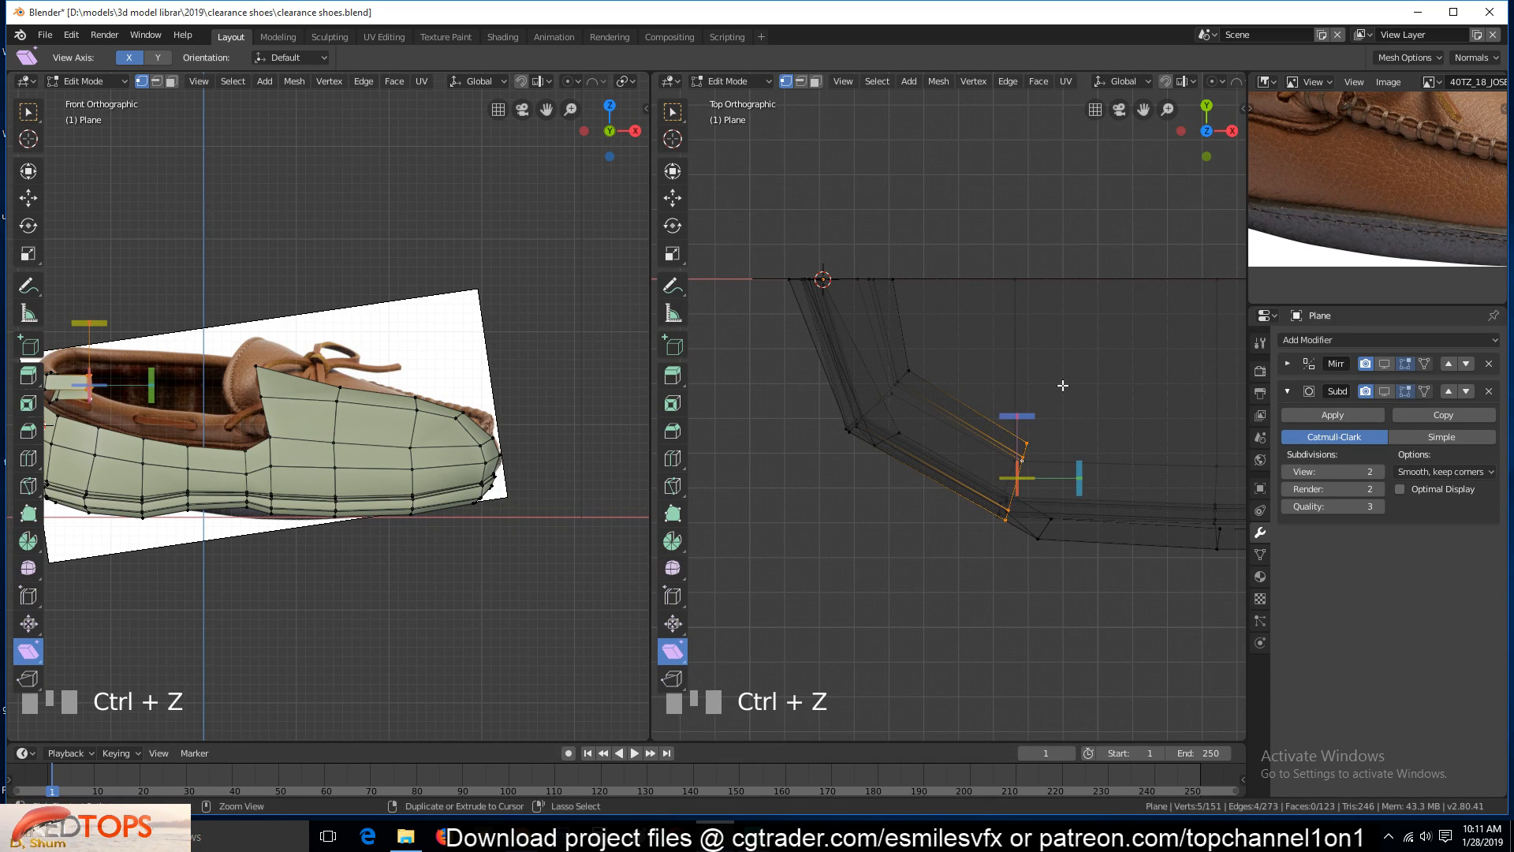
{"action": "key", "text": "g"}
{"action": "left_click", "coordinate": [1137, 394]}
Select the collar's front end loop and lower it in front view onto the reference photo's collar using the Move tool
{"action": "scroll", "coordinate": [415, 339], "scroll_direction": "down", "scroll_amount": 2}
{"action": "middle_click_drag", "start_coordinate": [395, 345], "coordinate": [541, 367], "text": "shift"}
{"action": "scroll", "coordinate": [288, 406], "scroll_direction": "up", "scroll_amount": 6}
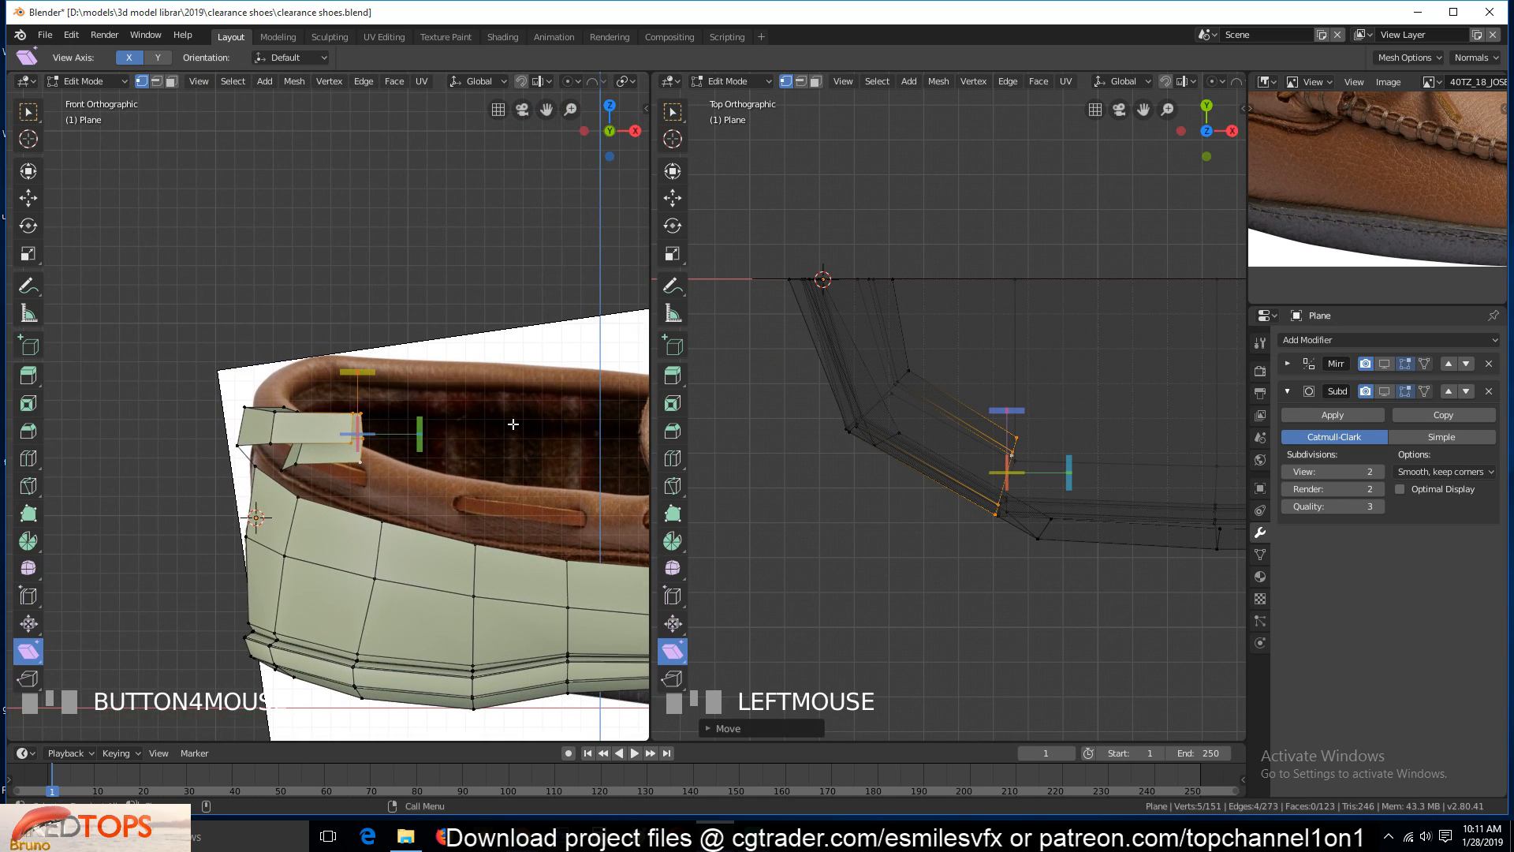
{"action": "scroll", "coordinate": [1083, 498], "scroll_direction": "down", "scroll_amount": 1}
{"action": "middle_click_drag", "start_coordinate": [1076, 485], "coordinate": [811, 419], "text": "shift"}
{"action": "scroll", "coordinate": [806, 416], "scroll_direction": "down", "scroll_amount": 2}
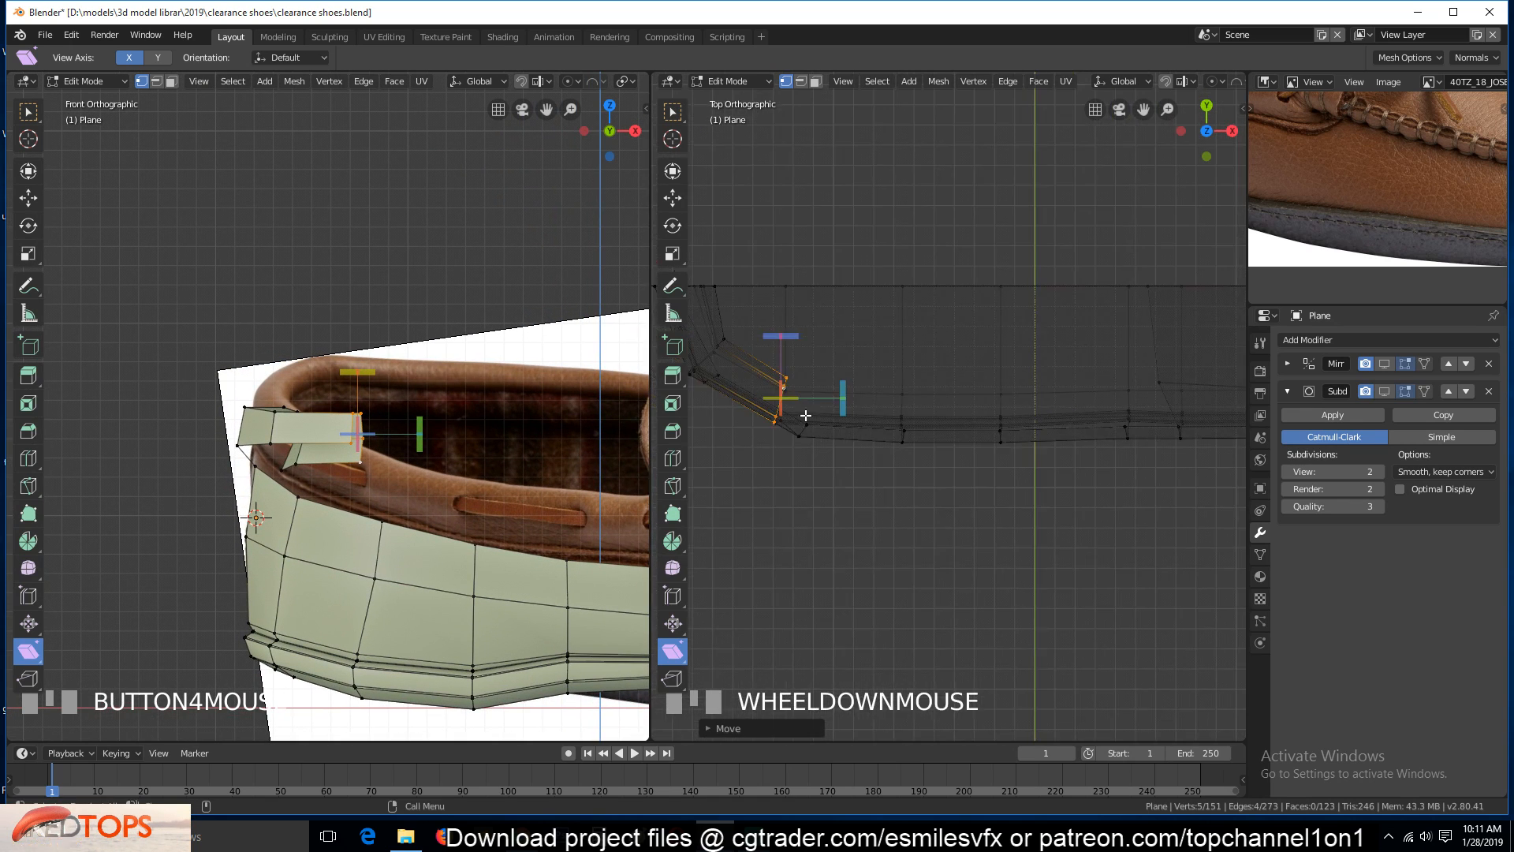
{"action": "left_click", "coordinate": [28, 197]}
{"action": "left_click", "coordinate": [776, 379]}
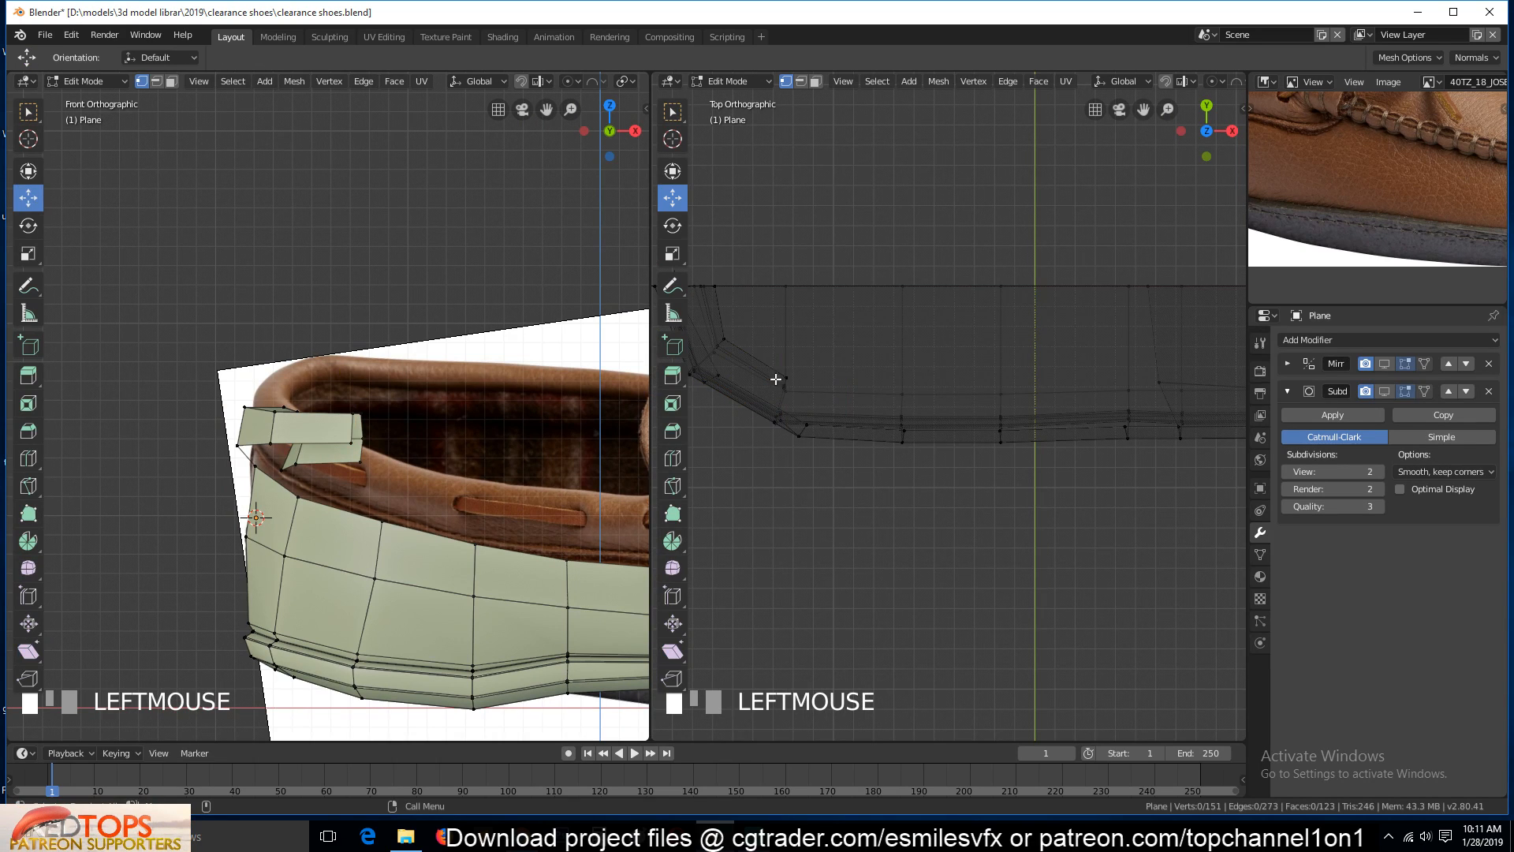
{"action": "left_click", "coordinate": [351, 427], "text": "alt"}
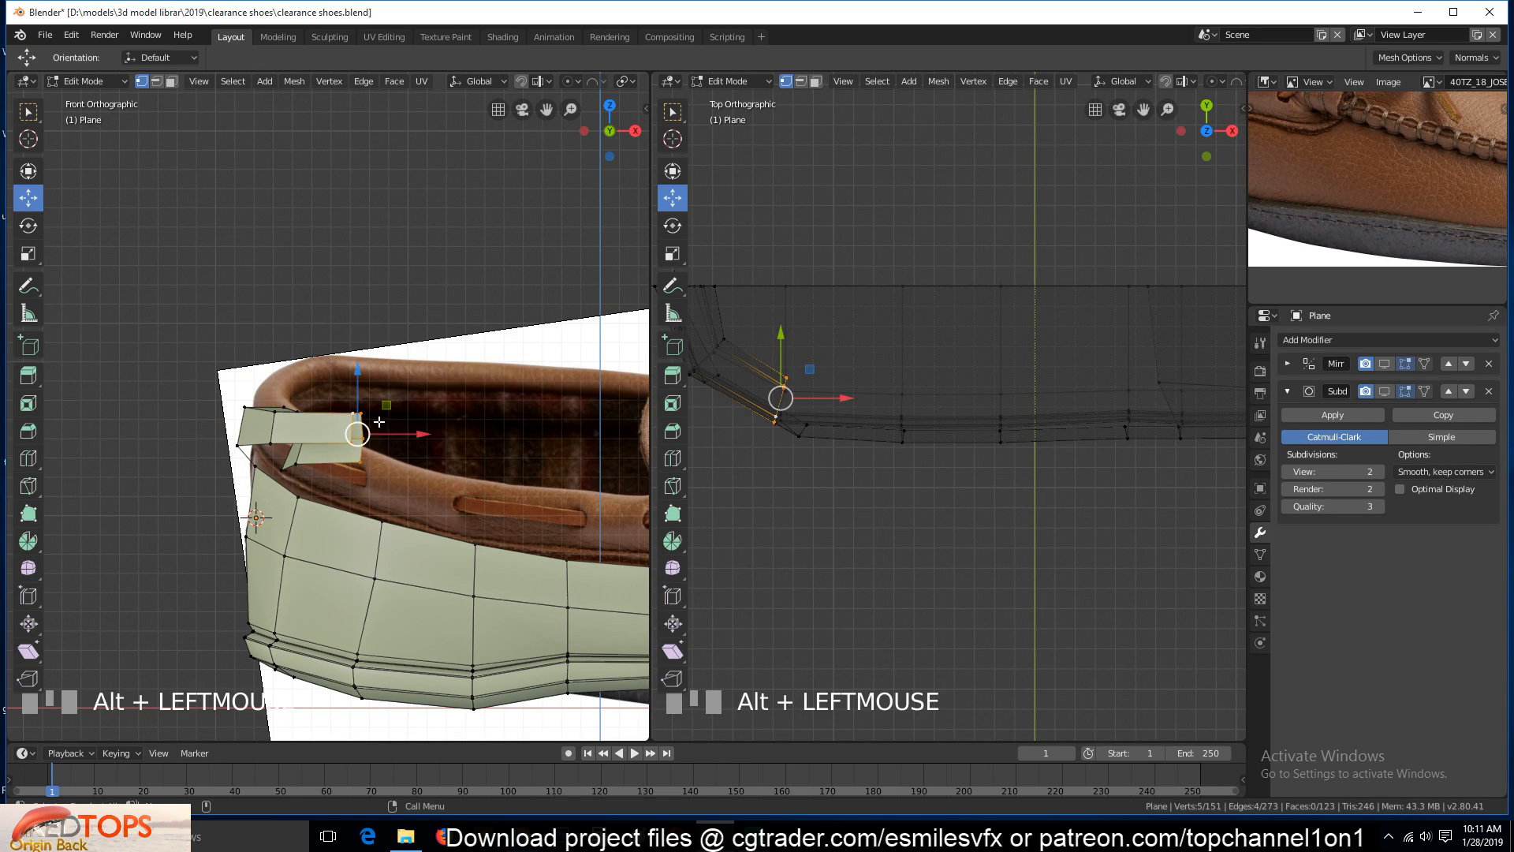
{"action": "left_click_drag", "start_coordinate": [352, 366], "coordinate": [355, 409]}
Lower the collar loop at the first heel corner slightly, and fine-tune the height of the front end loop
{"action": "left_click", "coordinate": [285, 410], "text": "alt"}
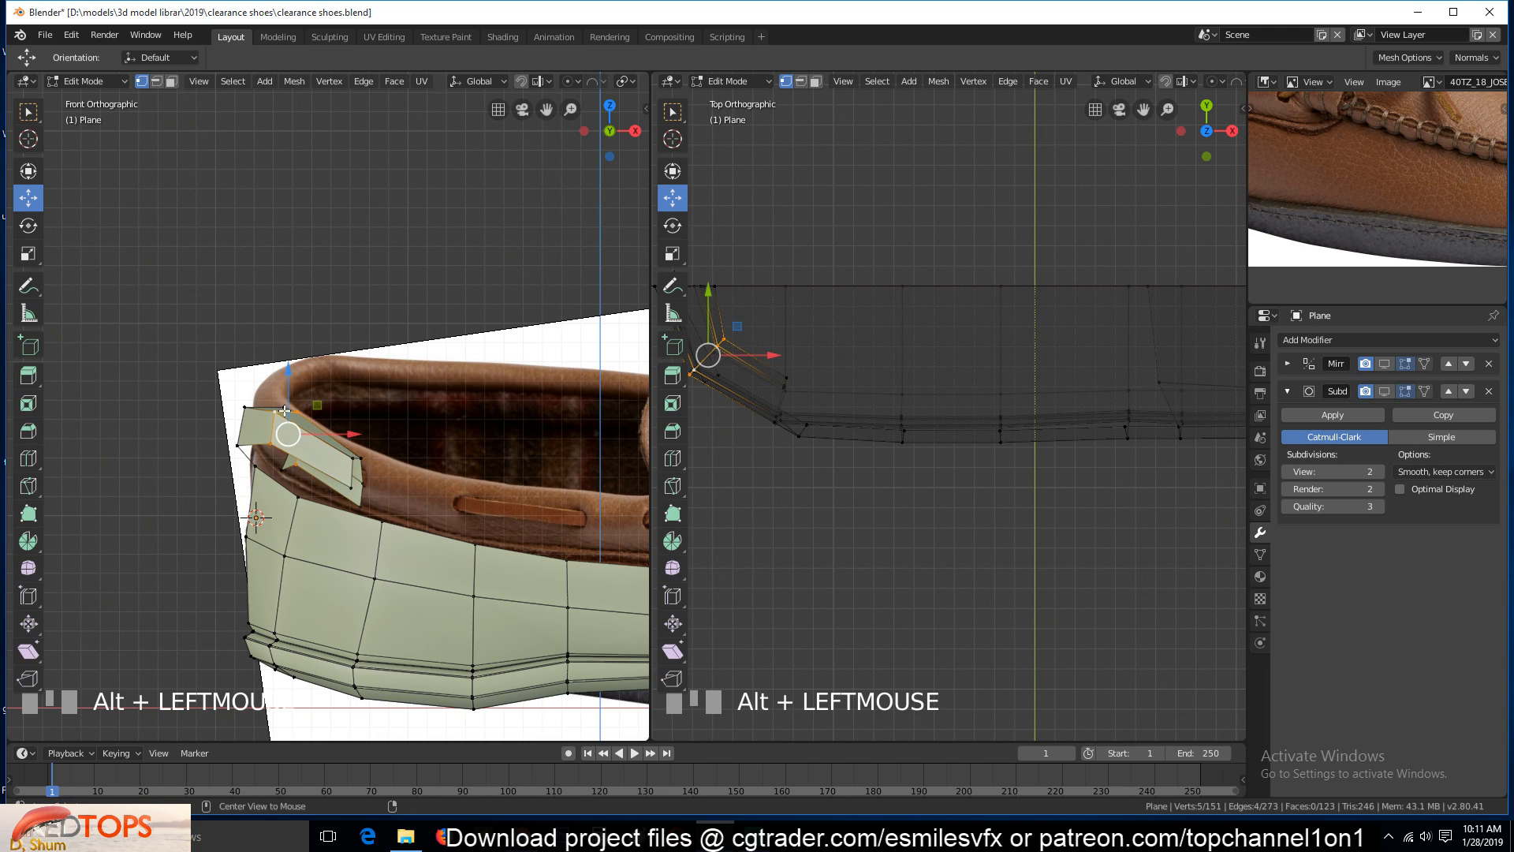
{"action": "mouse_move", "coordinate": [293, 353]}
{"action": "left_mouse_down"}
{"action": "mouse_move", "coordinate": [291, 379]}
{"action": "mouse_move", "coordinate": [265, 365]}
{"action": "left_mouse_up"}
{"action": "left_click", "coordinate": [264, 409], "text": "alt"}
{"action": "left_click", "coordinate": [355, 471], "text": "alt"}
{"action": "left_click_drag", "start_coordinate": [355, 439], "coordinate": [353, 436]}
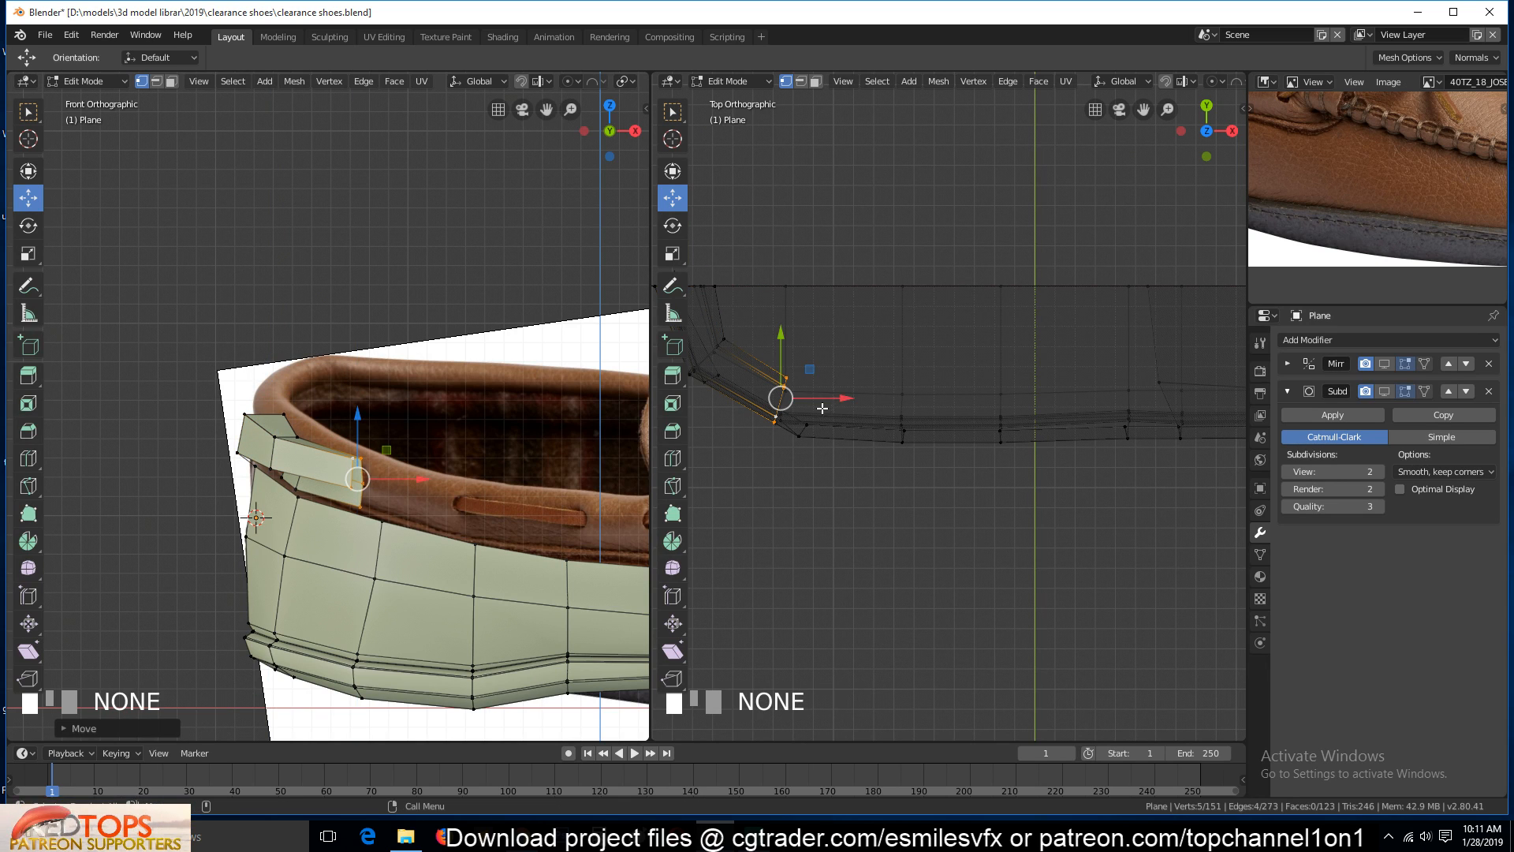
Extrude the collar forward along the side, rotate its end about -10°, and align it with the photo and the outline
{"action": "key", "text": "e"}
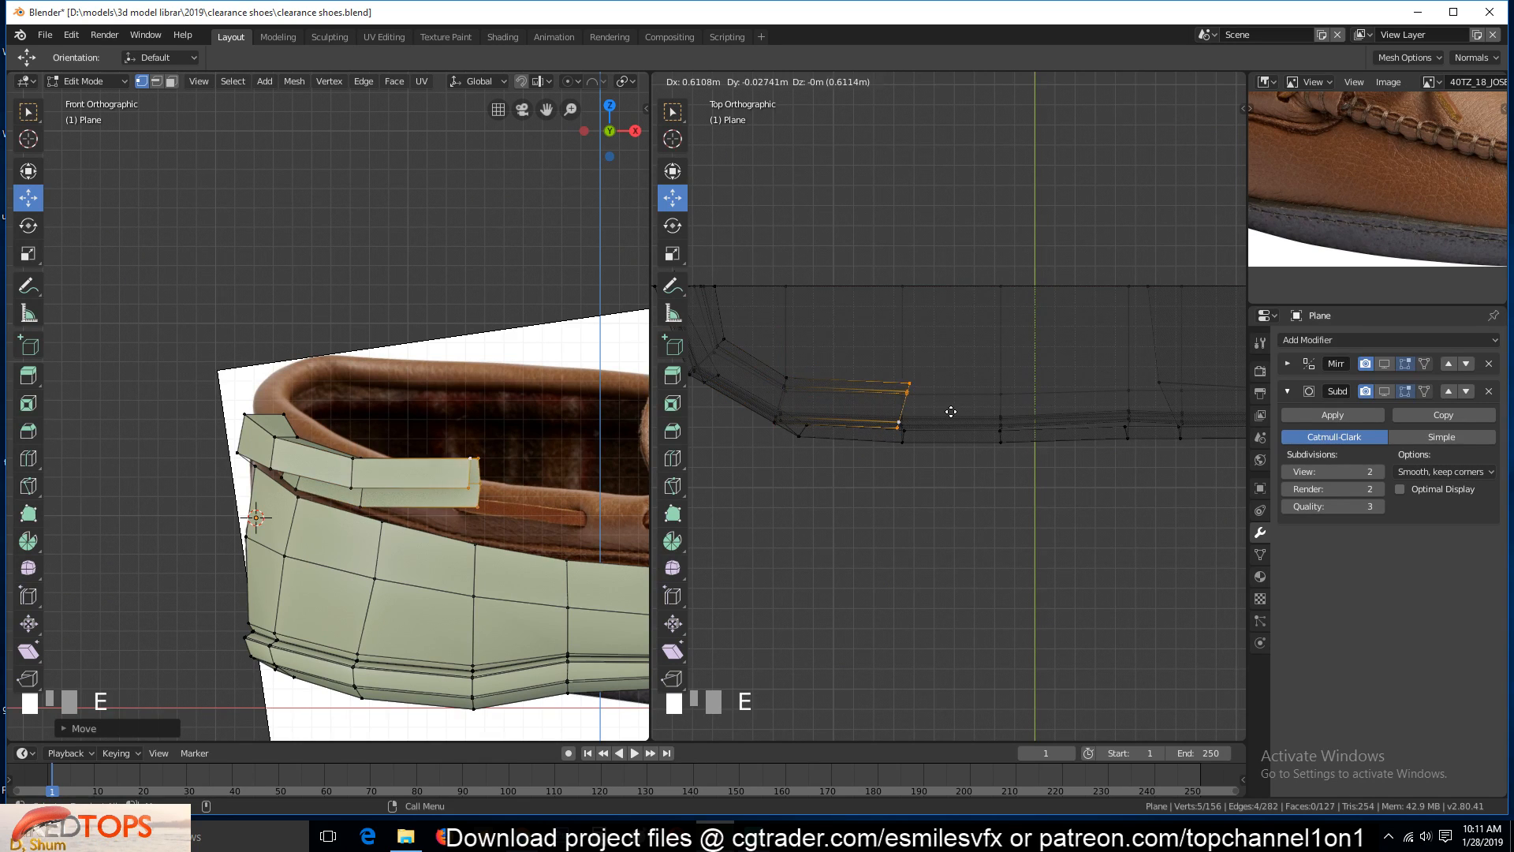
{"action": "left_click", "coordinate": [955, 412]}
{"action": "key", "text": "r"}
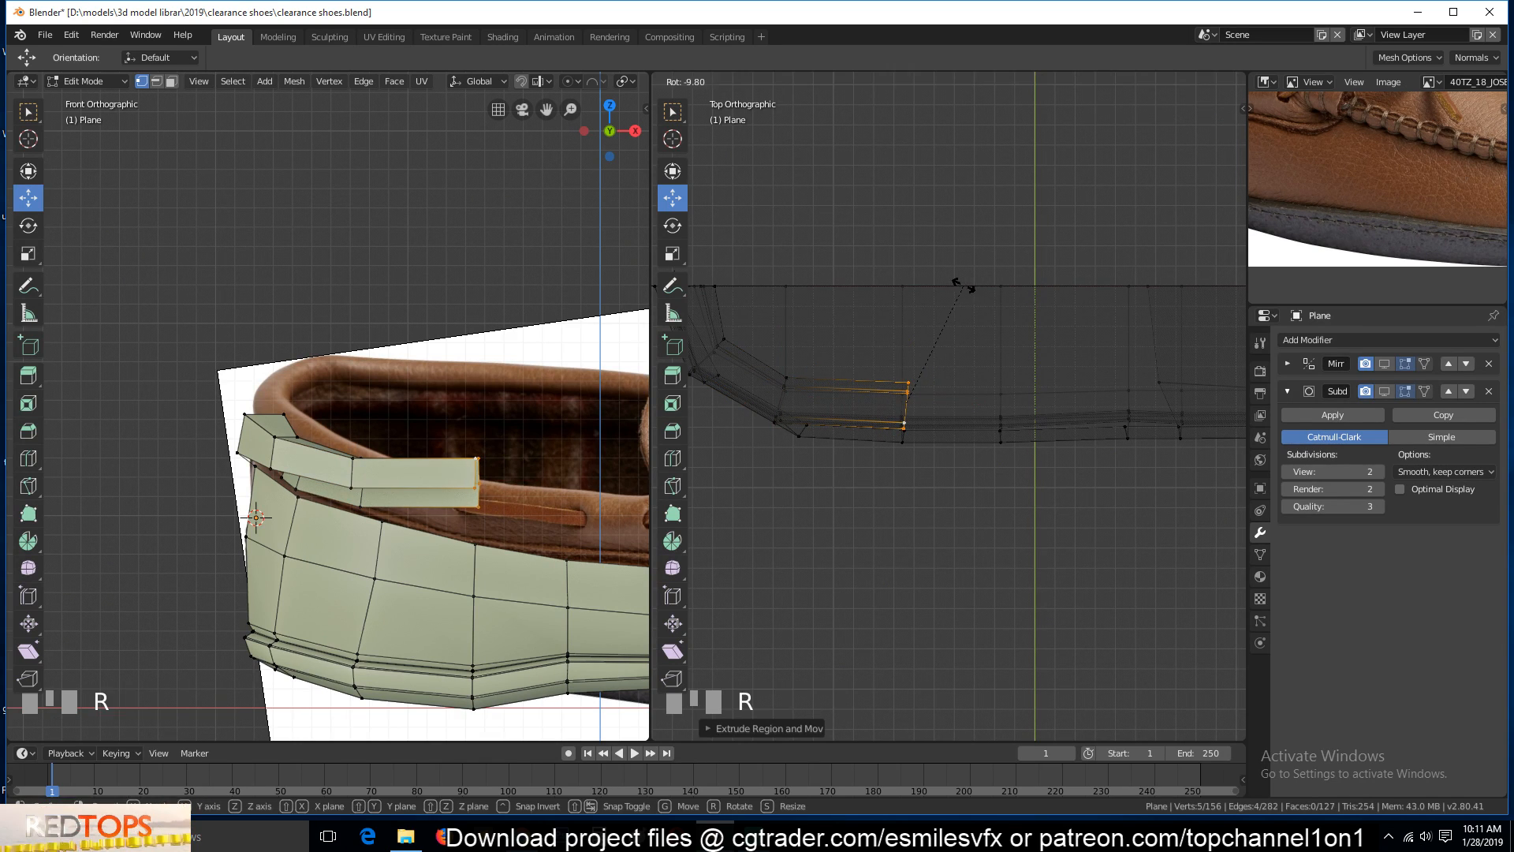
{"action": "left_click", "coordinate": [963, 284]}
{"action": "left_click_drag", "start_coordinate": [476, 426], "coordinate": [476, 453]}
{"action": "middle_click_drag", "start_coordinate": [1052, 469], "coordinate": [893, 462], "text": "shift"}
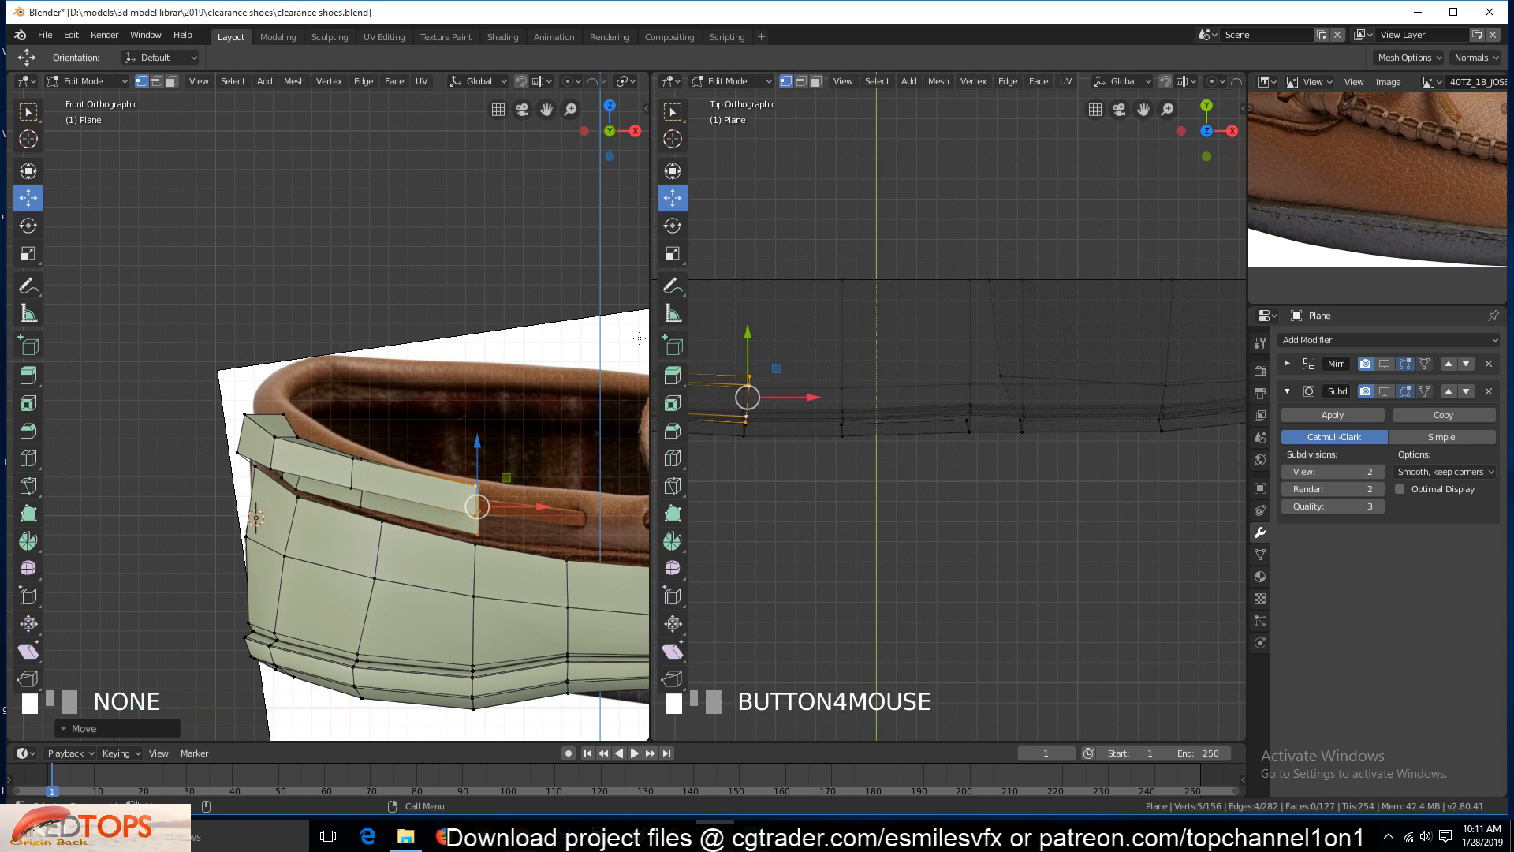
{"action": "left_click_drag", "start_coordinate": [747, 351], "coordinate": [747, 357]}
Adjust the height of the collar loop at the second outline corner to follow the reference photo
{"action": "left_click", "coordinate": [353, 462], "text": "alt"}
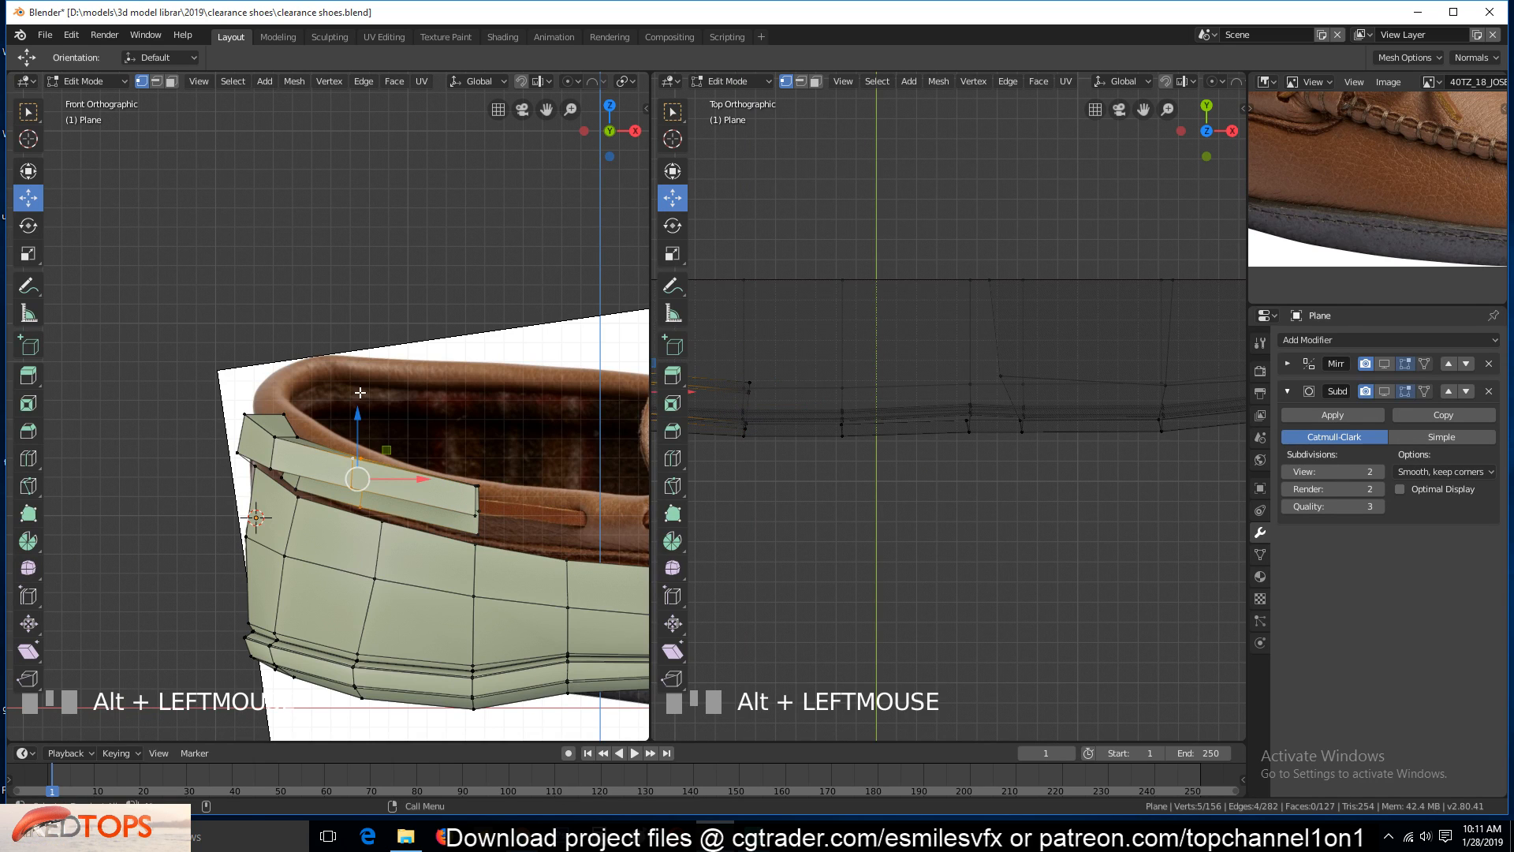
{"action": "left_click_drag", "start_coordinate": [359, 400], "coordinate": [353, 404]}
{"action": "middle_click_drag", "start_coordinate": [354, 404], "coordinate": [509, 347]}
{"action": "middle_click_drag", "start_coordinate": [443, 399], "coordinate": [343, 376]}
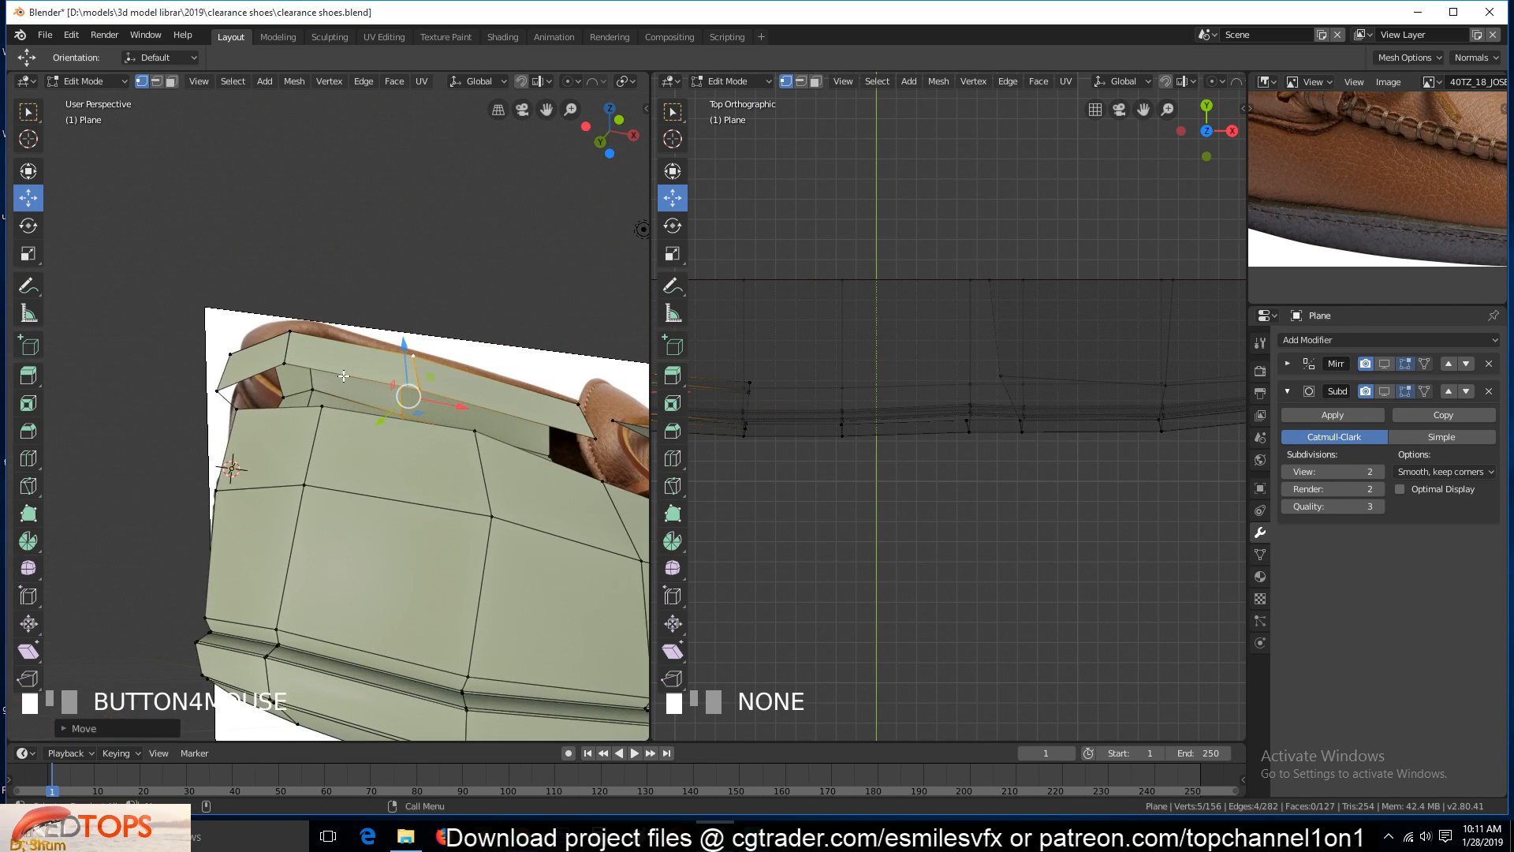
Select the collar's front end loop and extrude it forward in front view to the front end of the lace slot
{"action": "left_click", "coordinate": [565, 403], "text": "alt"}
{"action": "scroll", "coordinate": [953, 347], "scroll_direction": "down", "scroll_amount": 3}
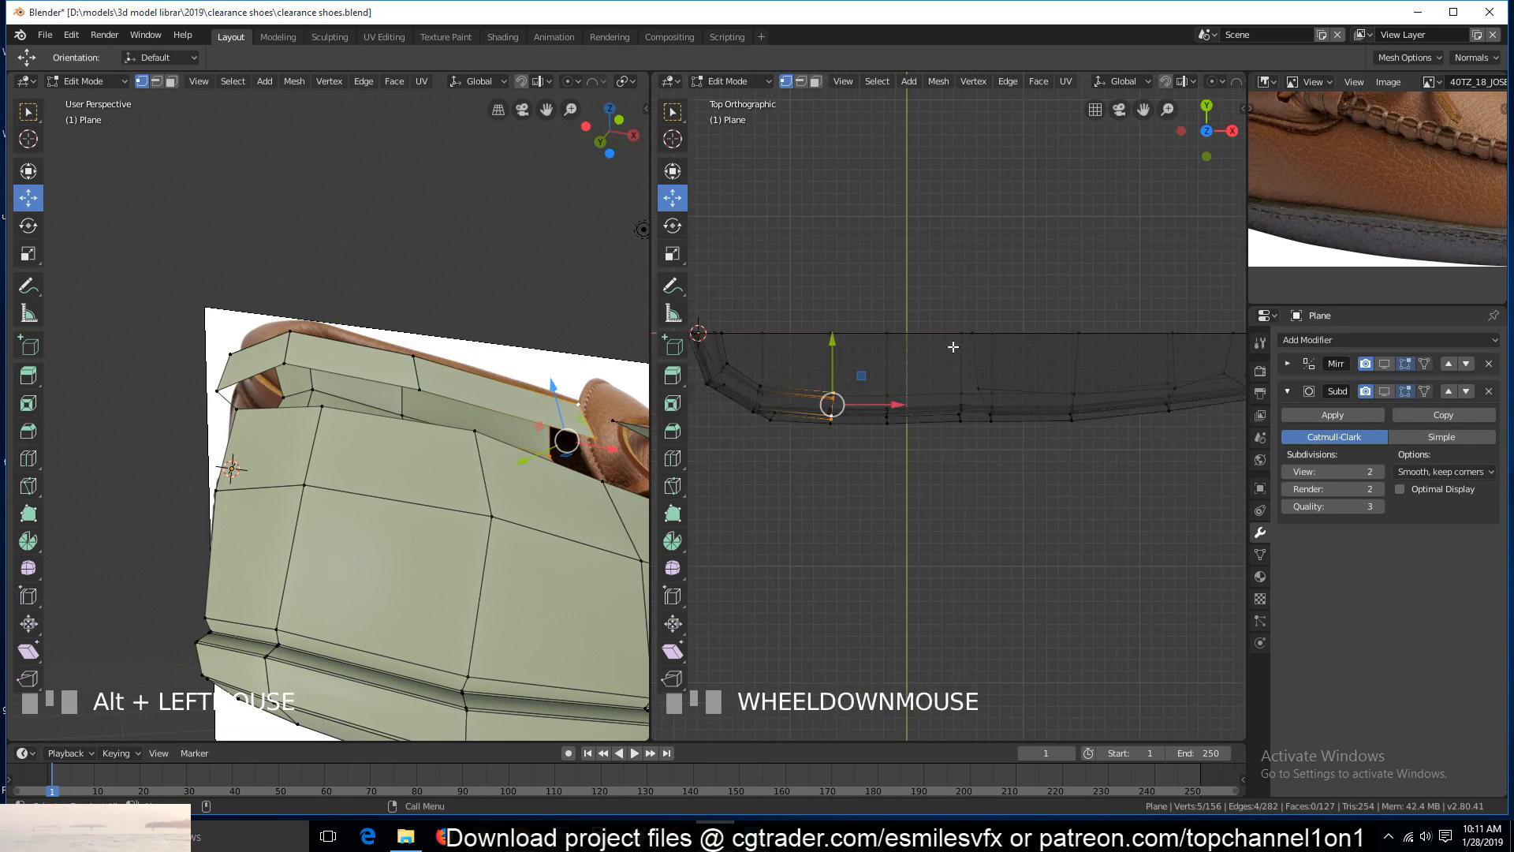
{"action": "middle_click_drag", "start_coordinate": [953, 355], "coordinate": [986, 284]}
{"action": "middle_click_drag", "start_coordinate": [1416, 111], "coordinate": [1408, 257]}
{"action": "scroll", "coordinate": [1431, 241], "scroll_direction": "down", "scroll_amount": 2}
{"action": "scroll", "coordinate": [1317, 259], "scroll_direction": "down", "scroll_amount": 2}
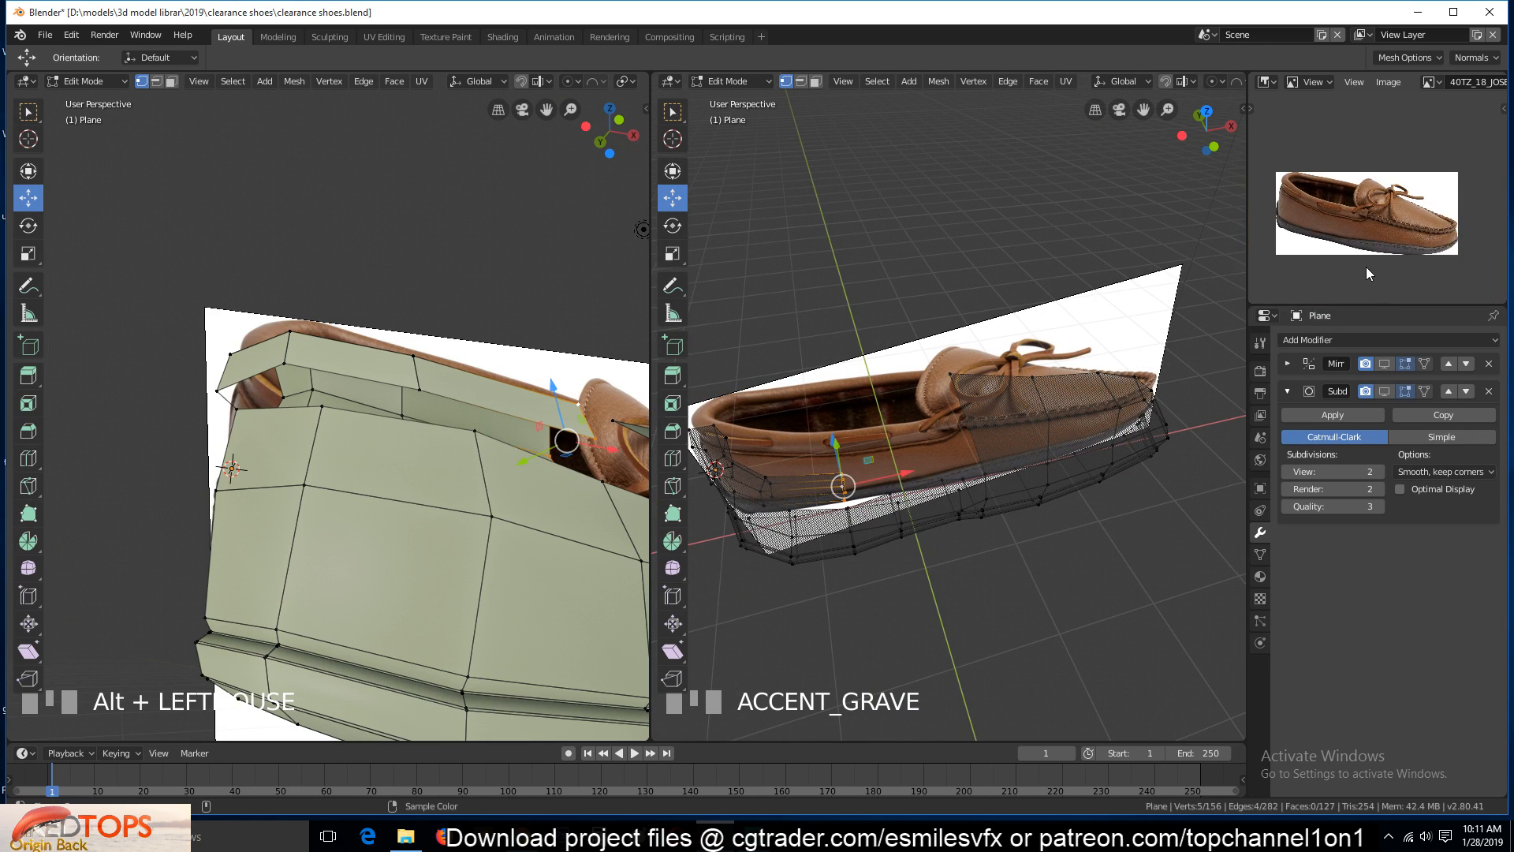
{"action": "scroll", "coordinate": [1366, 267], "scroll_direction": "up", "scroll_amount": 2}
{"action": "key", "text": "KP_1"}
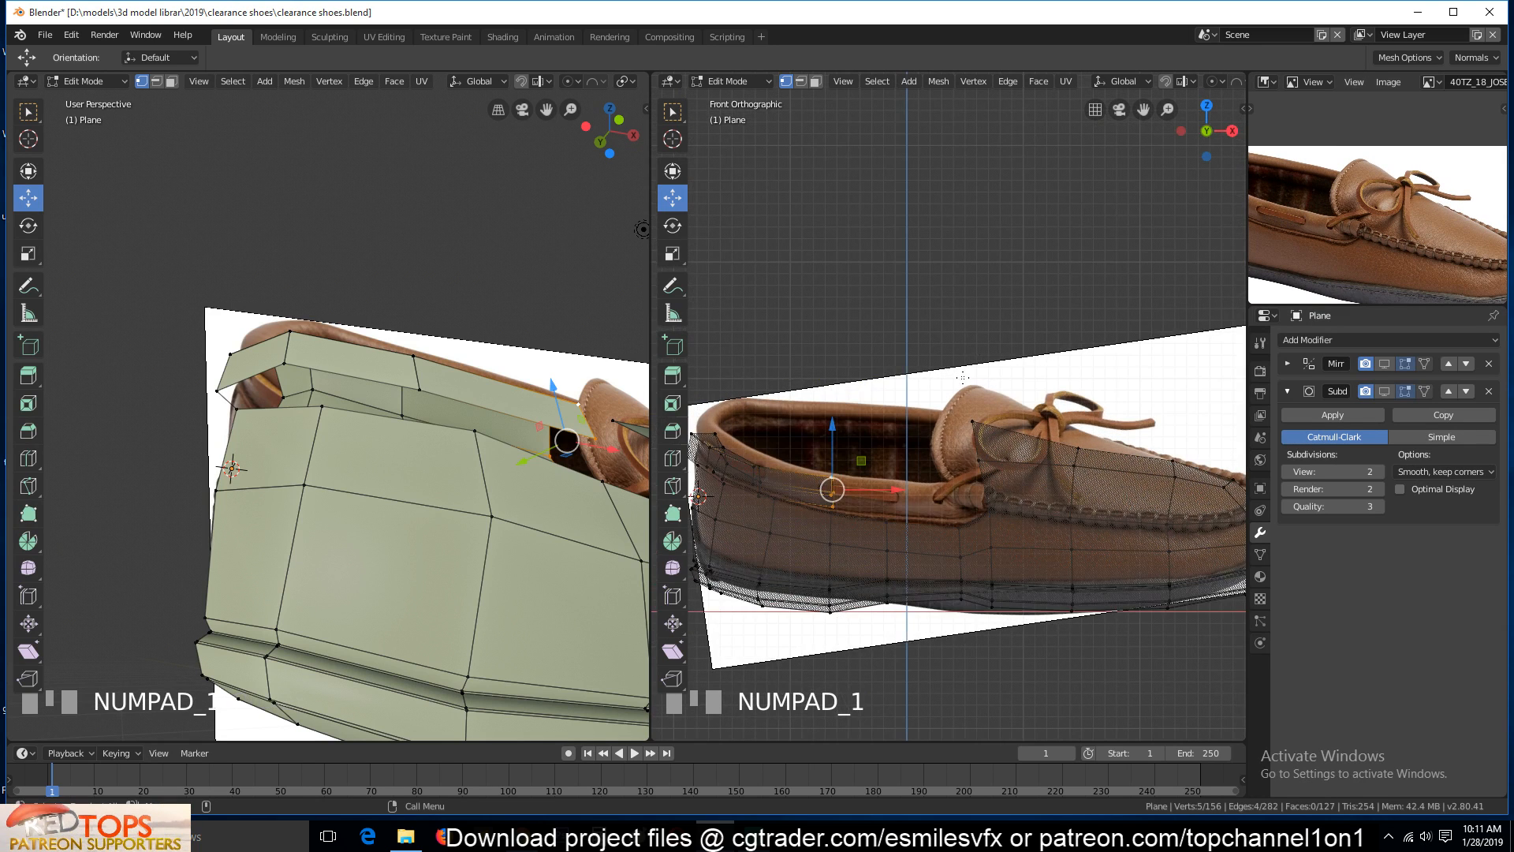
{"action": "scroll", "coordinate": [954, 455], "scroll_direction": "up", "scroll_amount": 3}
{"action": "middle_click_drag", "start_coordinate": [953, 455], "coordinate": [1098, 310], "text": "shift"}
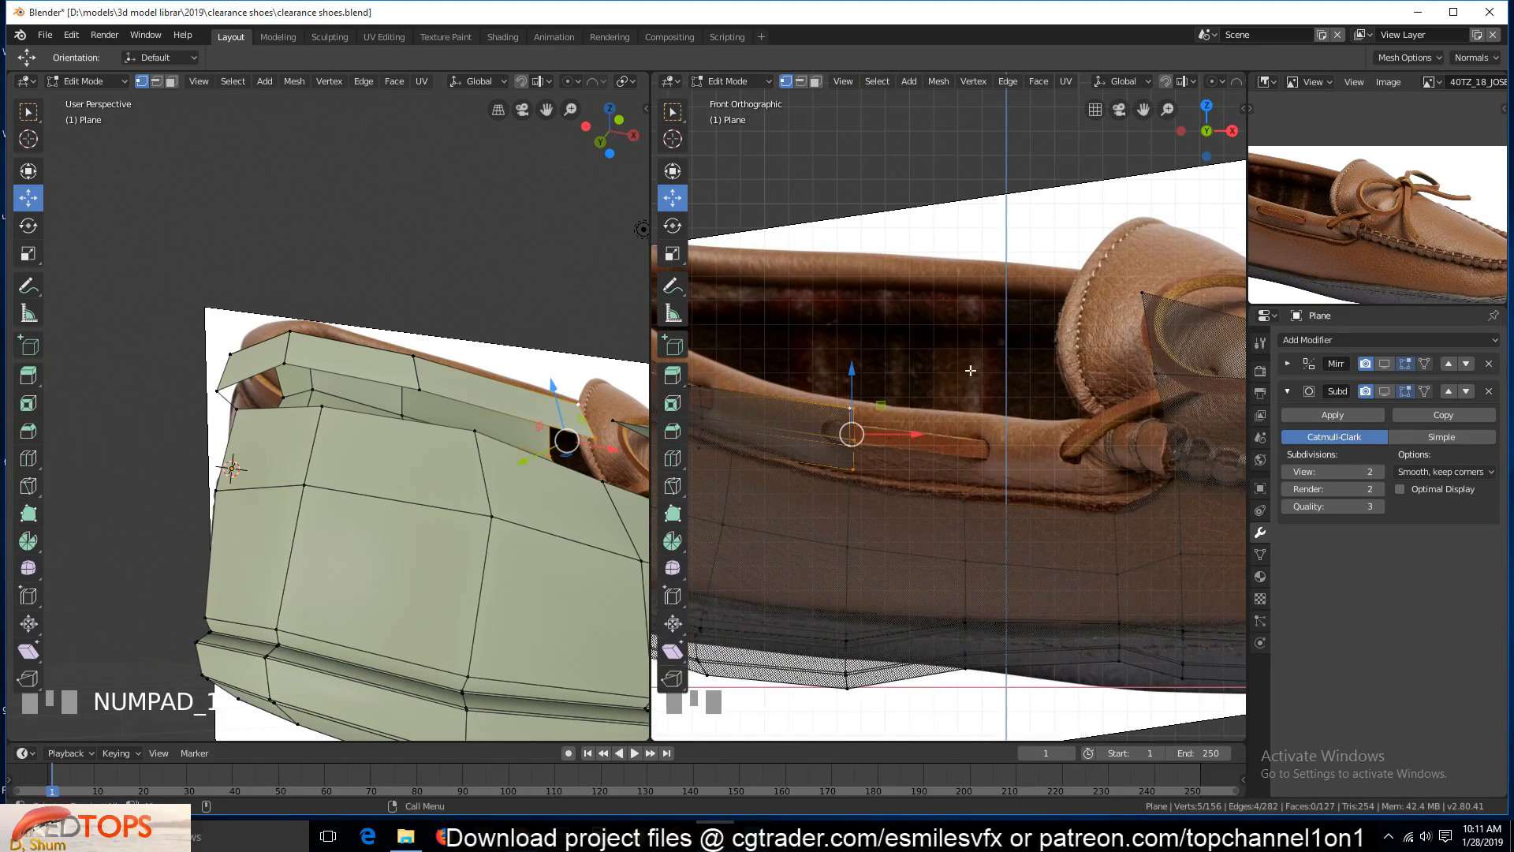
{"action": "key", "text": "e"}
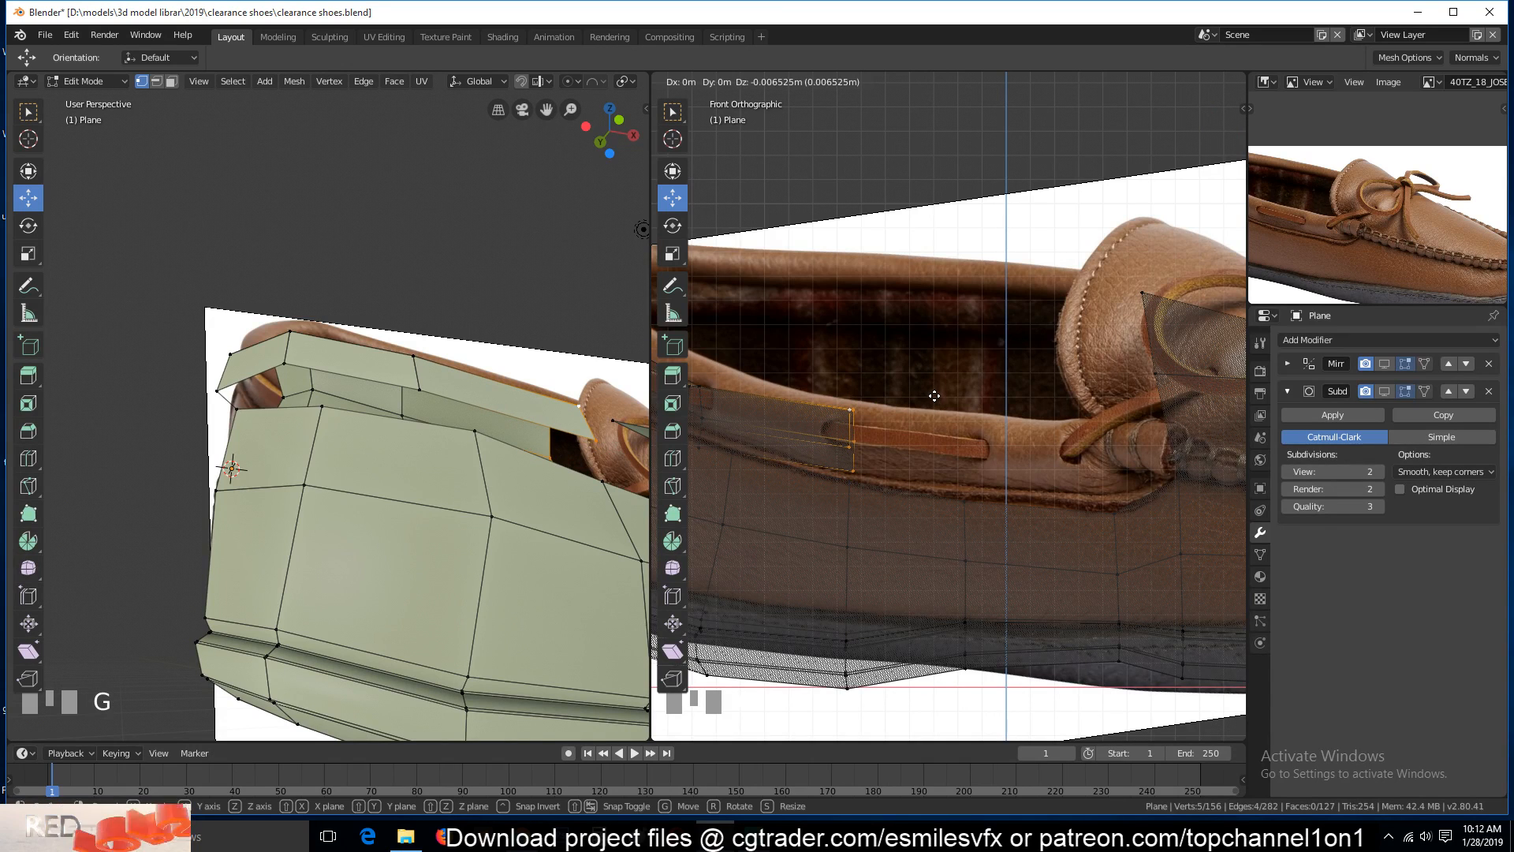
{"action": "left_click", "coordinate": [1055, 410]}
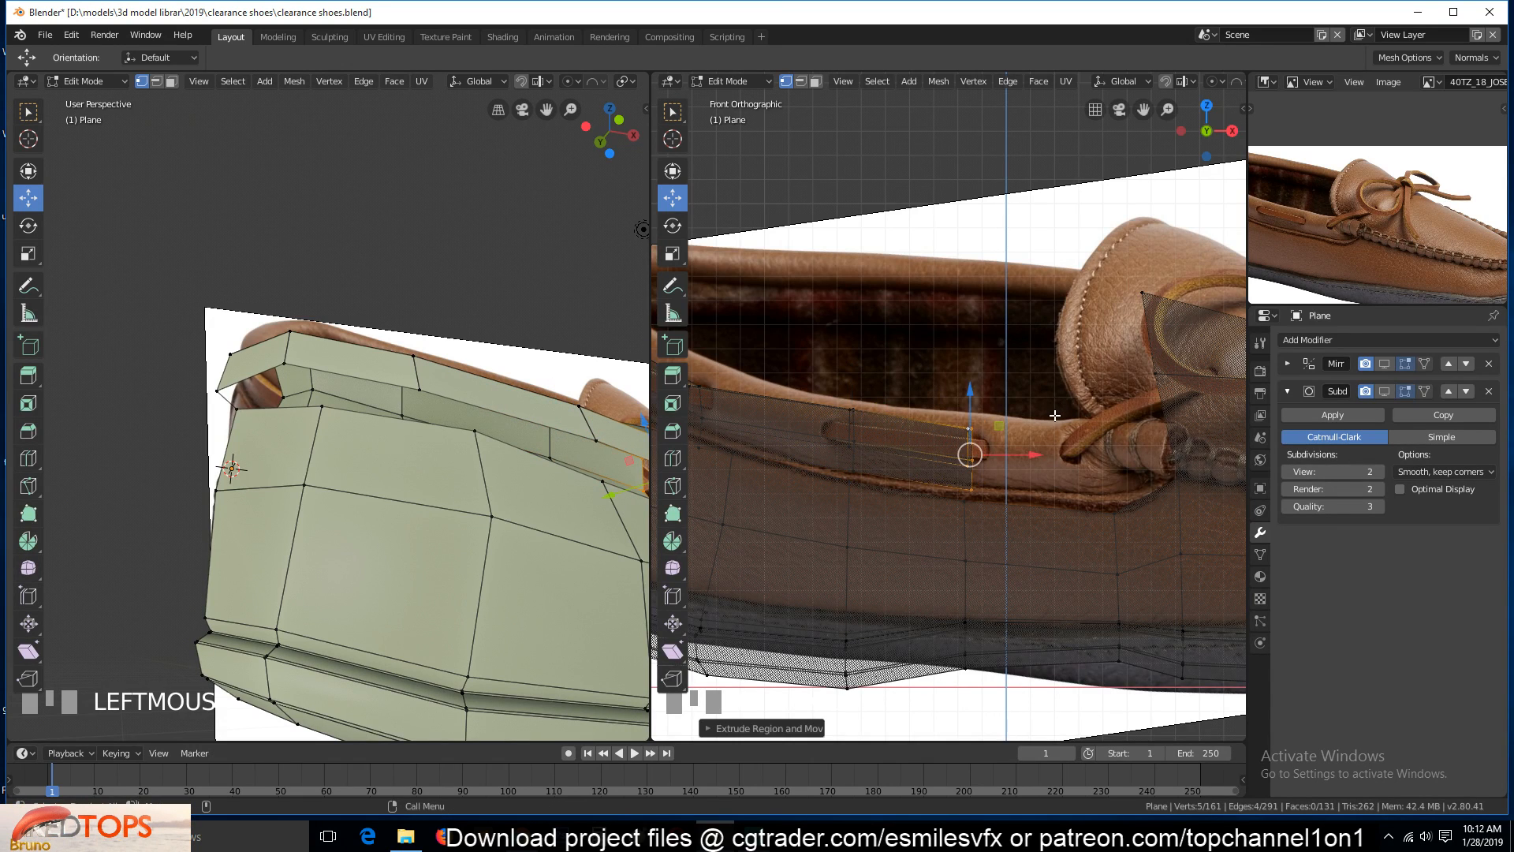
Rotate the new collar end loop about -9° in top view and shift it slightly to follow the shoe's side
{"action": "key", "text": "KP_7"}
{"action": "key", "text": "r"}
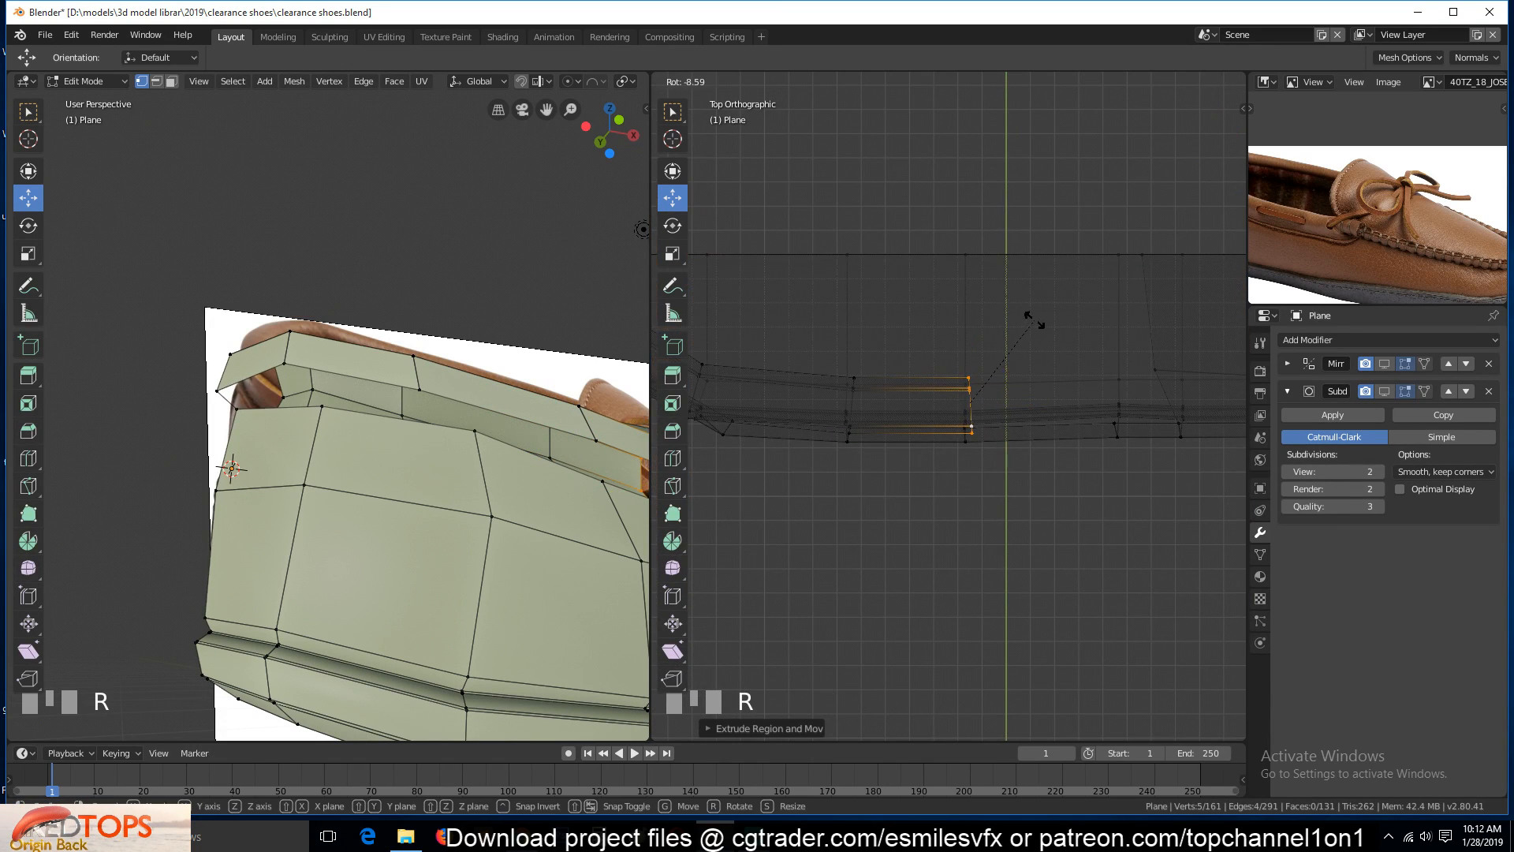
{"action": "left_click", "coordinate": [1031, 317]}
{"action": "left_click_drag", "start_coordinate": [1006, 368], "coordinate": [996, 368]}
Extrude the collar one more segment forward in top view, in line with the next vertex column of the shoe body
{"action": "middle_click_drag", "start_coordinate": [1078, 414], "coordinate": [939, 443], "text": "shift"}
{"action": "key", "text": "r"}
{"action": "right_click", "coordinate": [902, 444]}
{"action": "key", "text": "e"}
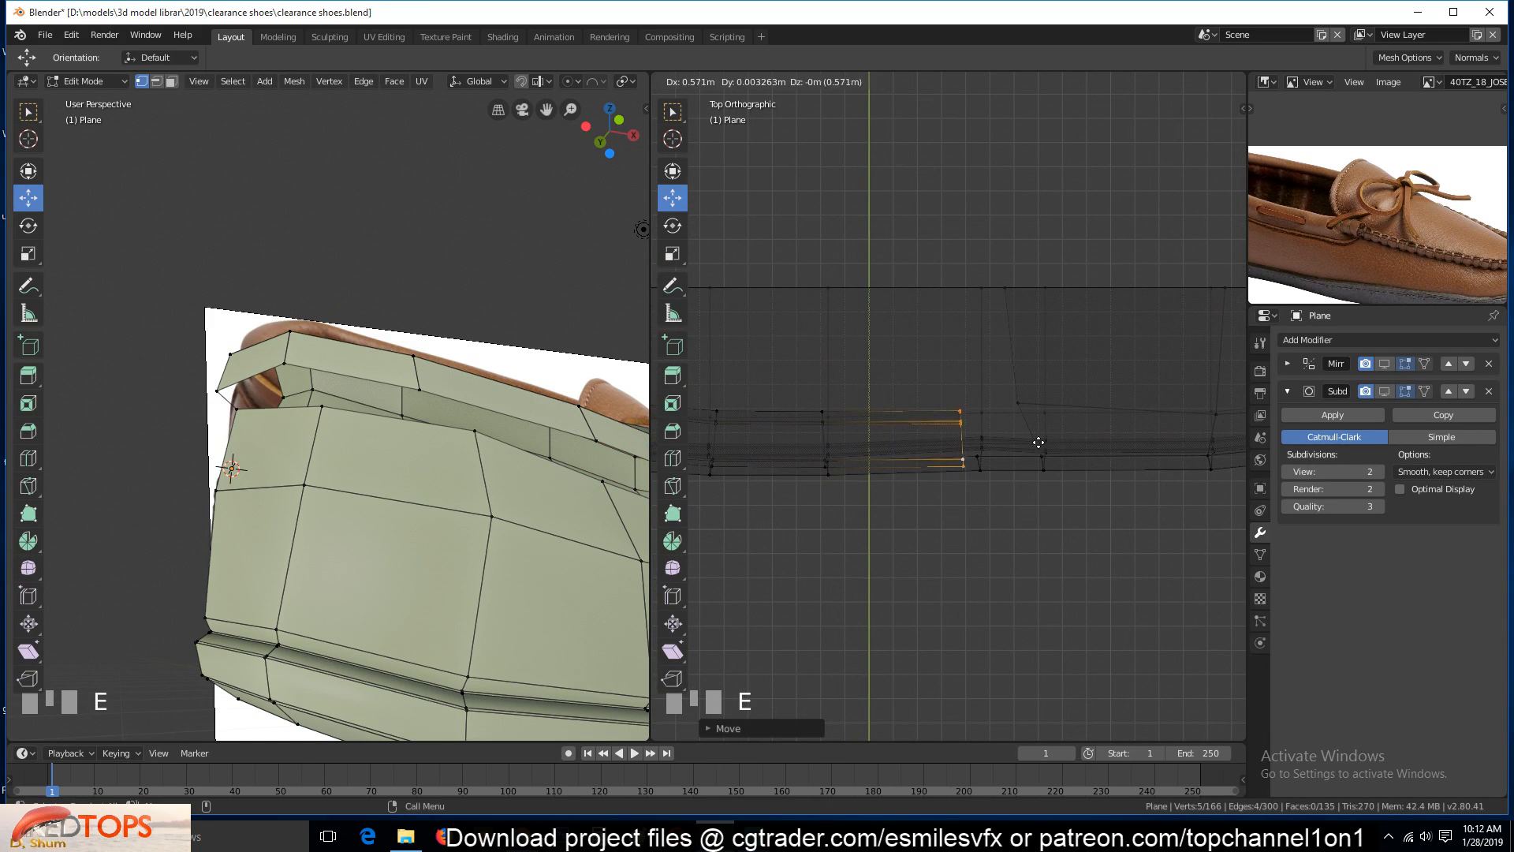
{"action": "left_click", "coordinate": [1057, 431]}
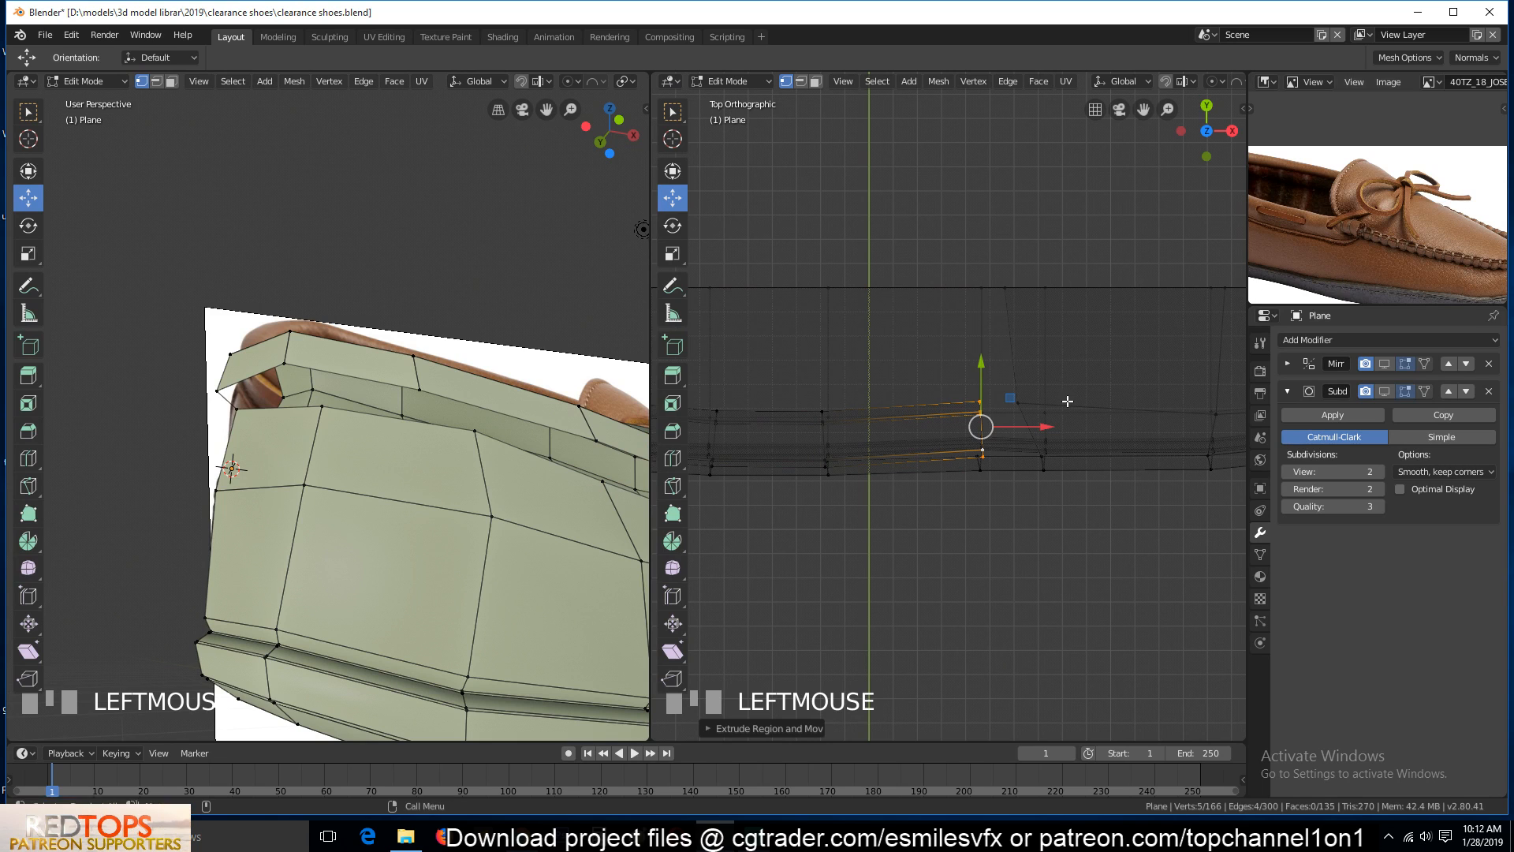
{"action": "scroll", "coordinate": [1363, 246], "scroll_direction": "up", "scroll_amount": 3}
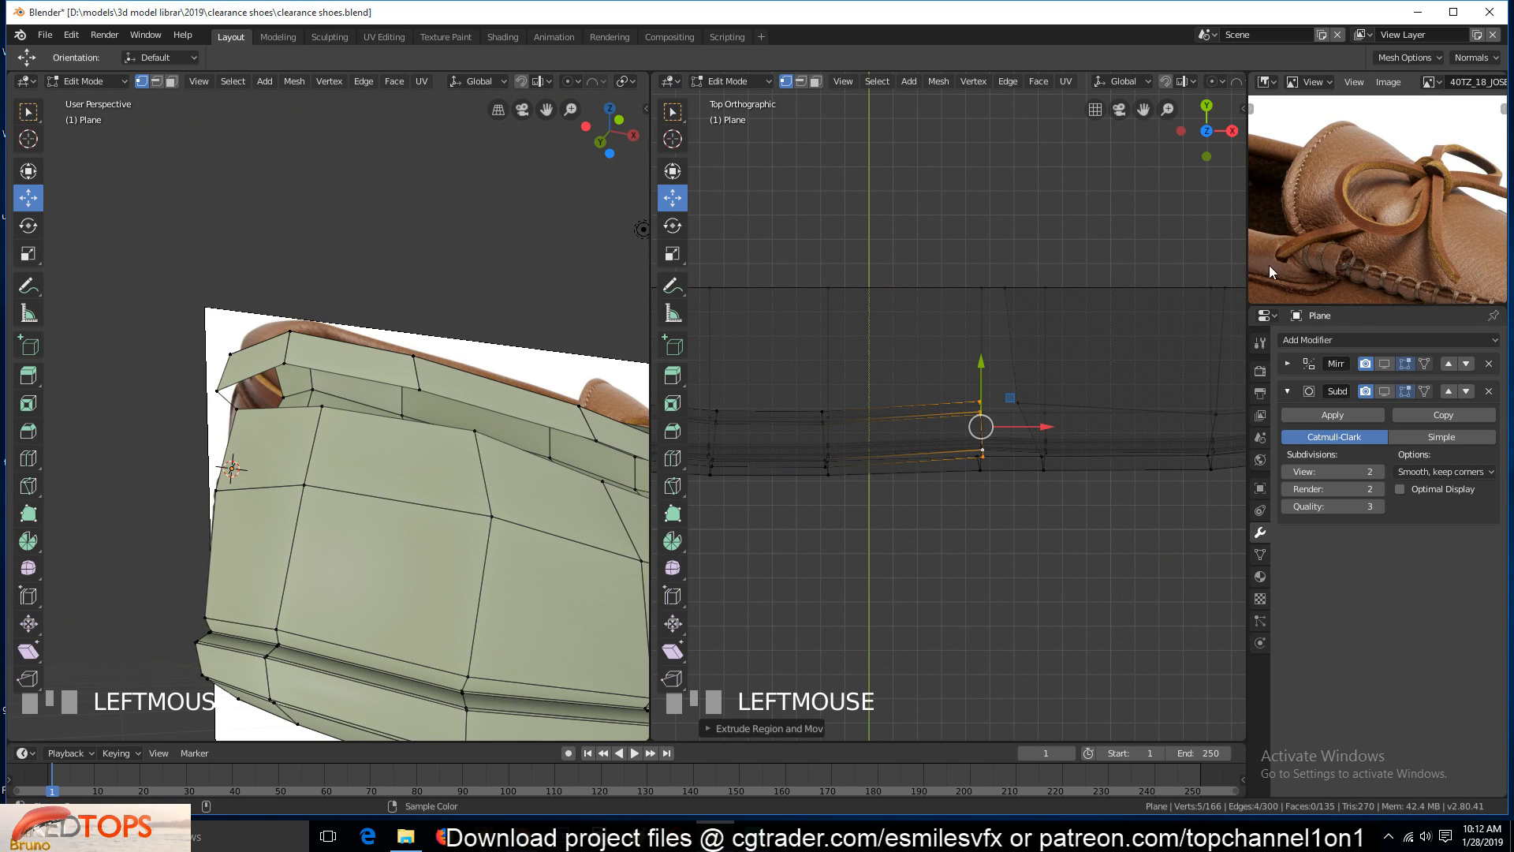
{"action": "scroll", "coordinate": [1306, 282], "scroll_direction": "up", "scroll_amount": 1}
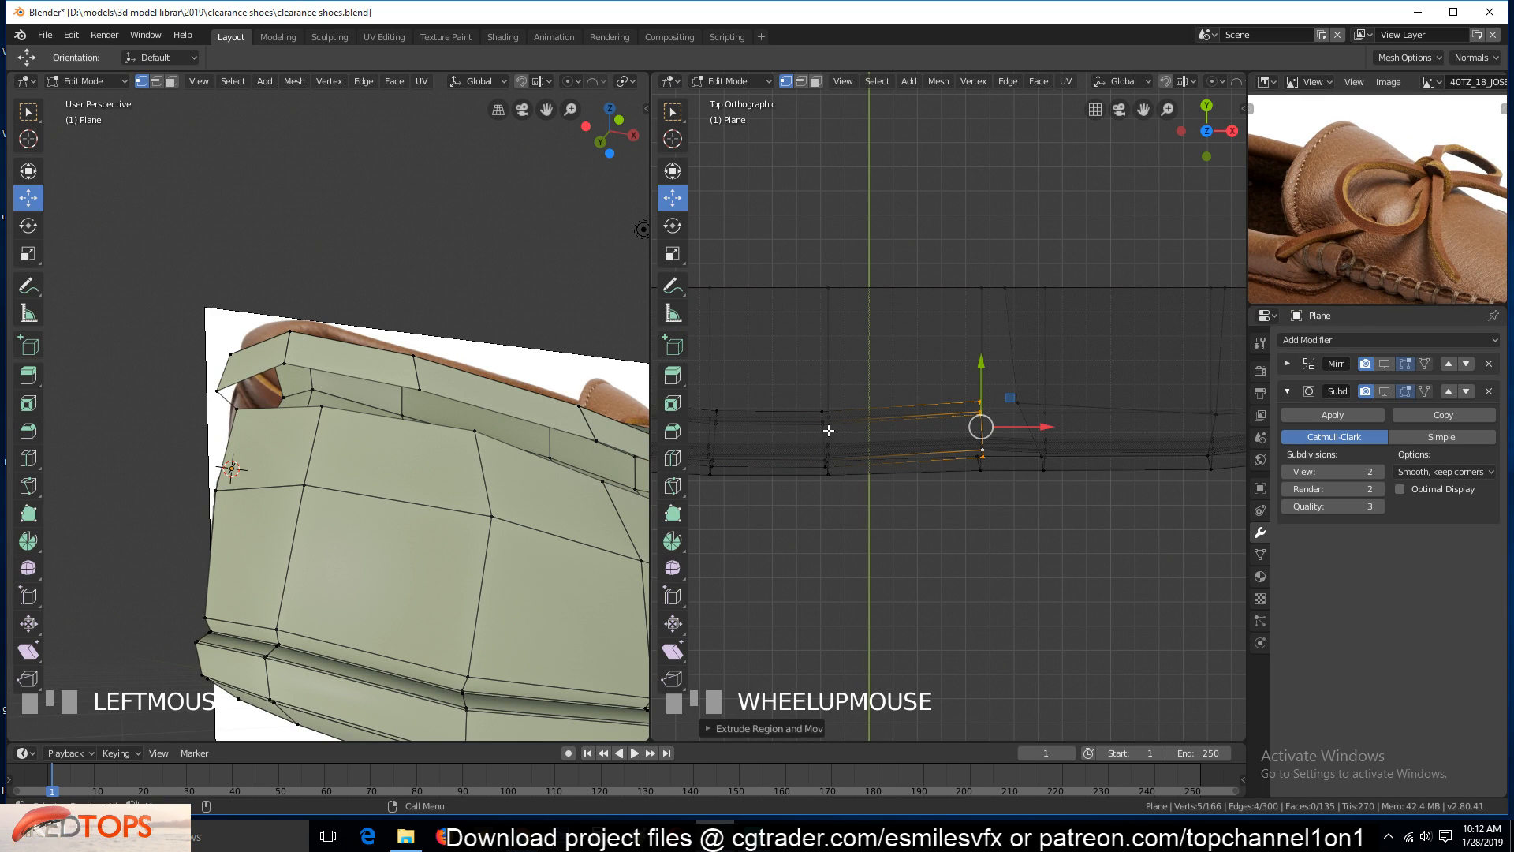
Switch to edge selection and fill a face between the collar's lower heel edge and the shoe body's top heel edge
{"action": "key", "text": "grave"}
{"action": "key", "text": "2"}
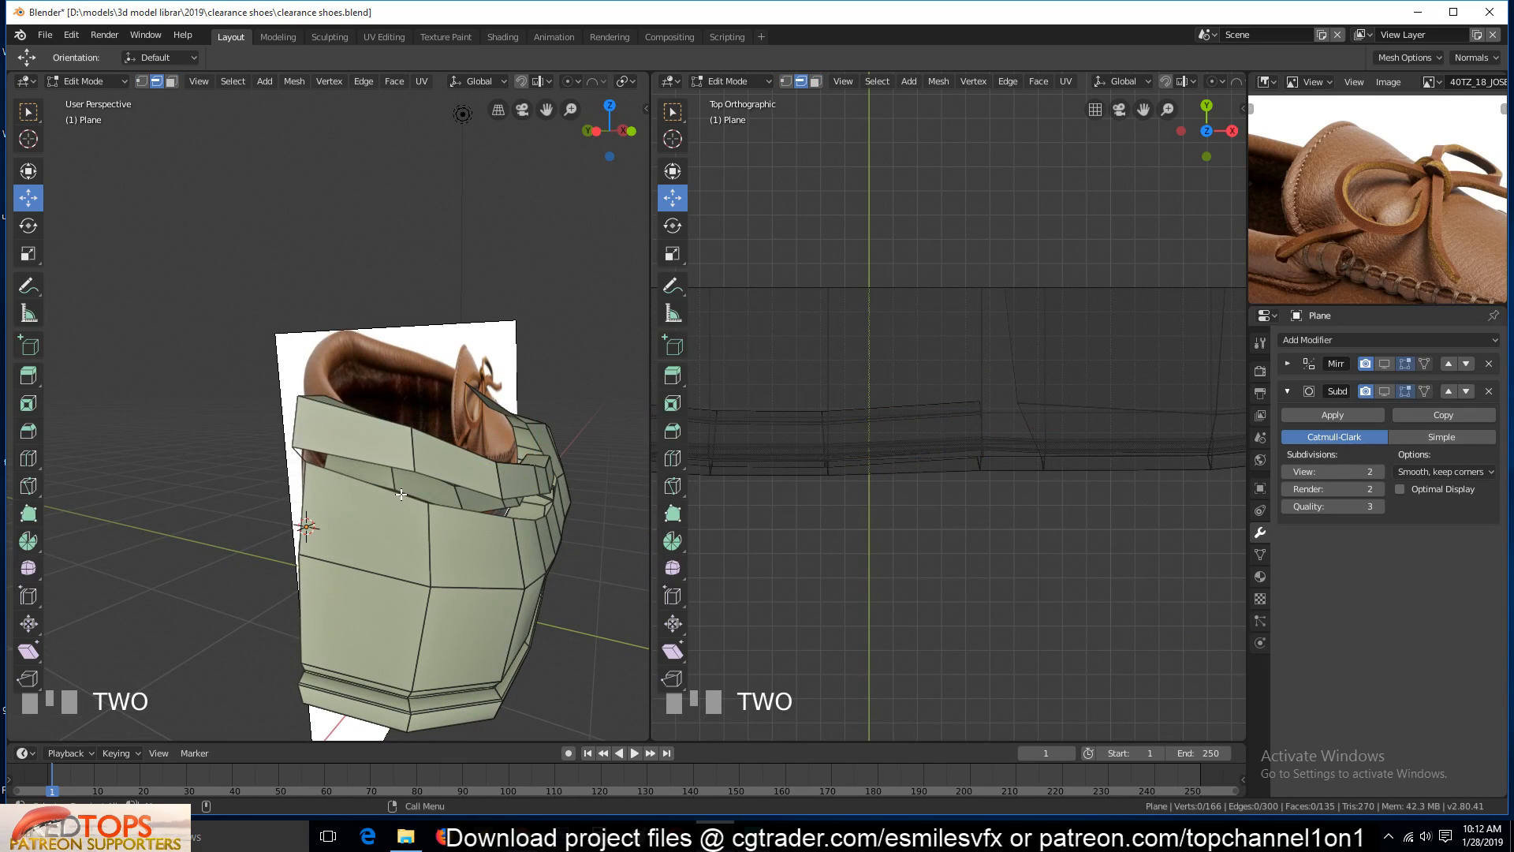
{"action": "left_click", "coordinate": [391, 494]}
{"action": "left_click", "coordinate": [359, 459], "text": "shift"}
{"action": "key", "text": "f"}
{"action": "key", "text": "grave"}
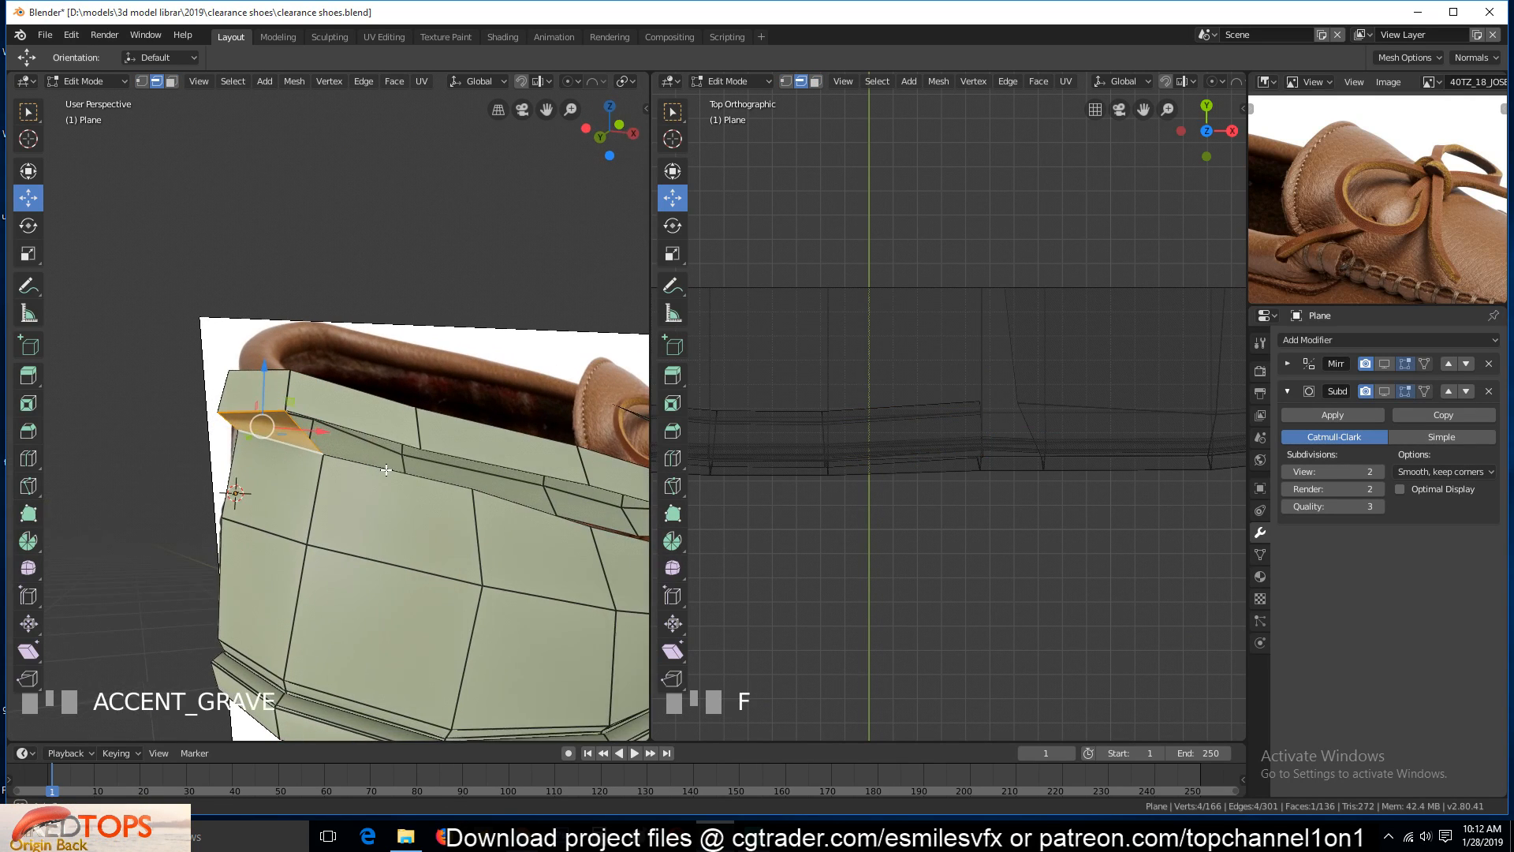
Fill faces in the next two gaps between the collar's lower edge and the shoe body, moving forward from the heel
{"action": "left_click", "coordinate": [372, 438]}
{"action": "left_click", "coordinate": [420, 472], "text": "shift"}
{"action": "key", "text": "f"}
{"action": "left_click", "coordinate": [502, 466]}
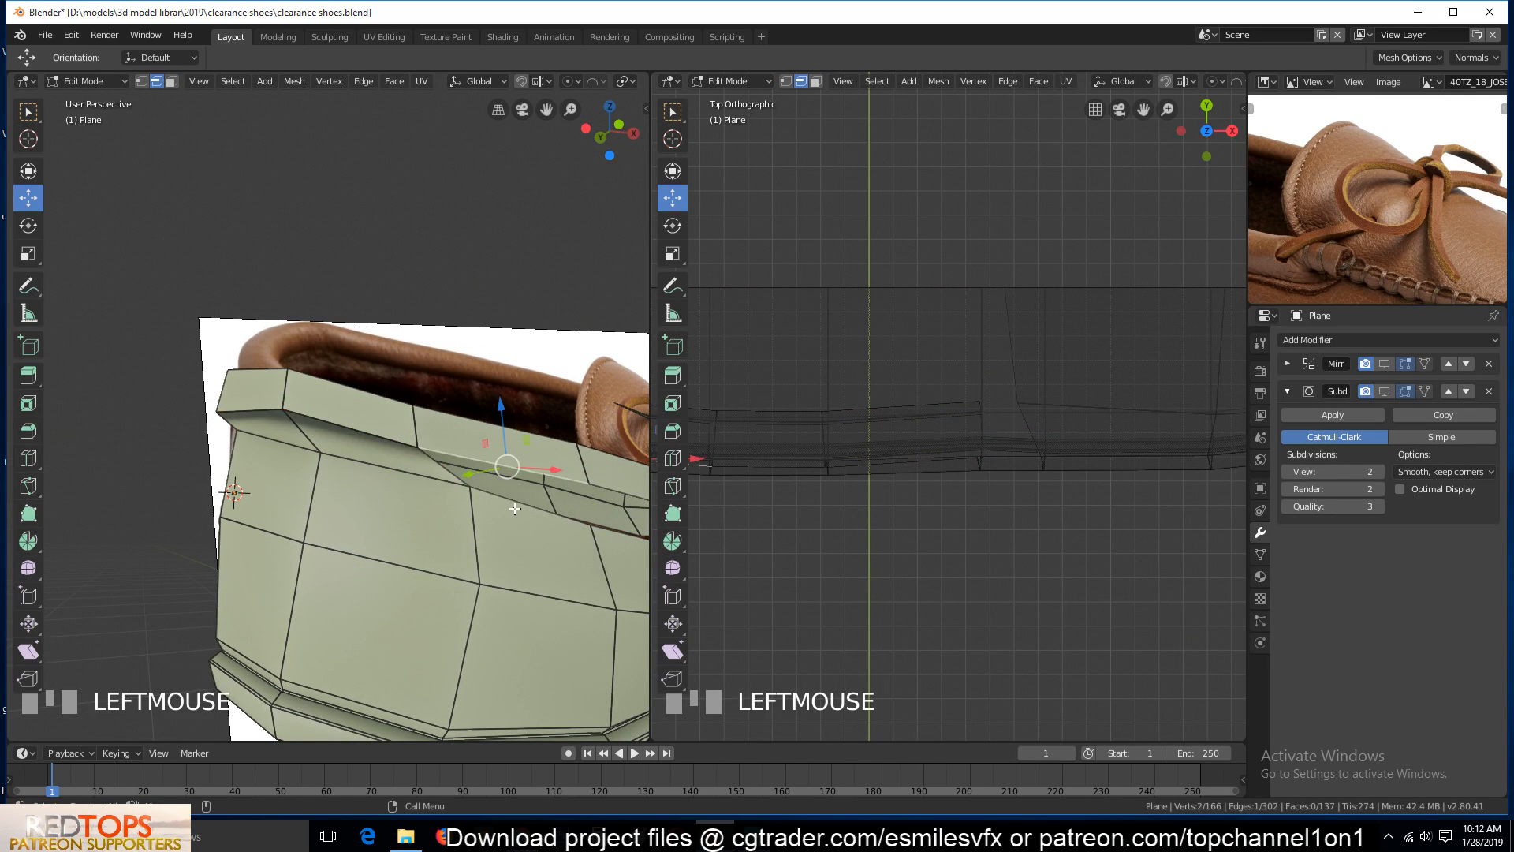
{"action": "left_click", "coordinate": [517, 503], "text": "shift"}
{"action": "key", "text": "f"}
Fill the two remaining faces joining the collar to the shoe body up to the lace slot and clear the selection
{"action": "middle_click_drag", "start_coordinate": [530, 514], "coordinate": [381, 508], "text": "shift"}
{"action": "left_click", "coordinate": [432, 471]}
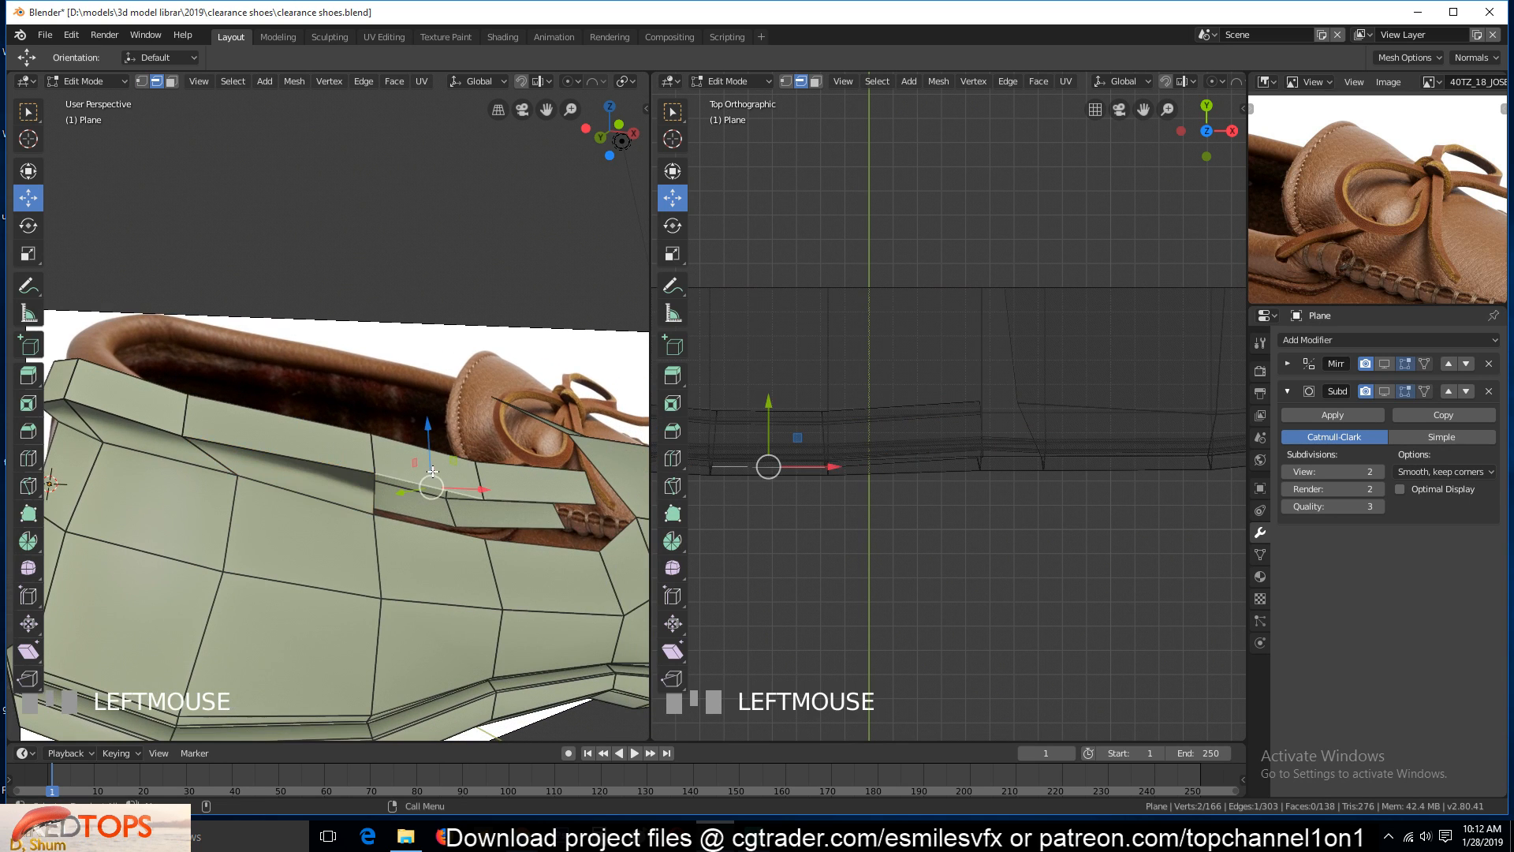
{"action": "left_click", "coordinate": [444, 534], "text": "shift"}
{"action": "key", "text": "f"}
{"action": "left_click", "coordinate": [517, 513]}
{"action": "left_click", "coordinate": [552, 545], "text": "shift"}
{"action": "key", "text": "f"}
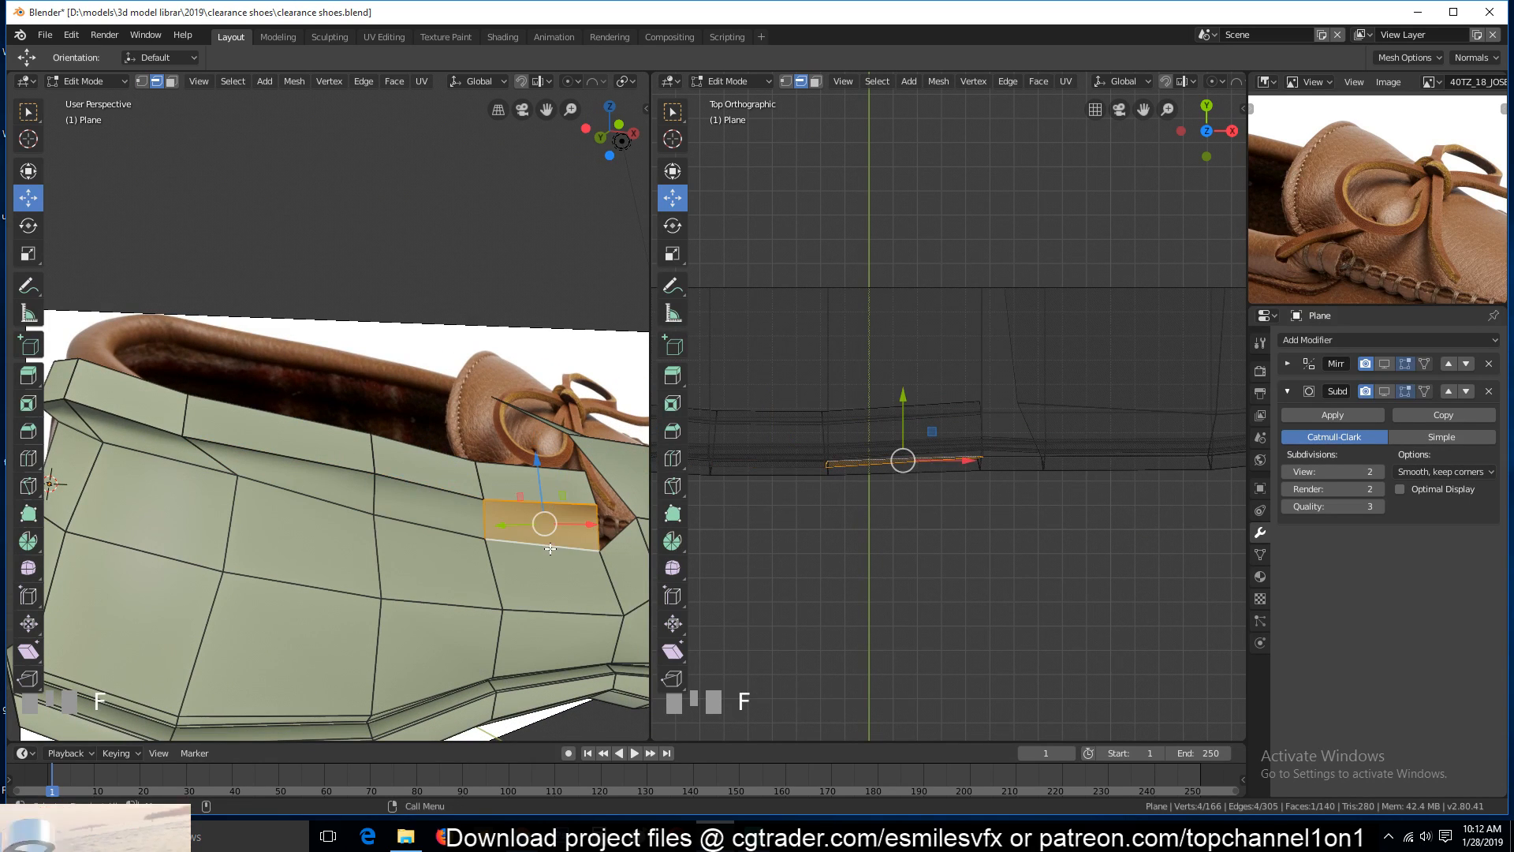
{"action": "key", "text": "alt+a"}
Make the normals of the whole shoe mesh consistent, return to Object Mode and save the file
{"action": "key", "text": "grave"}
{"action": "middle_click_drag", "start_coordinate": [209, 380], "coordinate": [199, 312]}
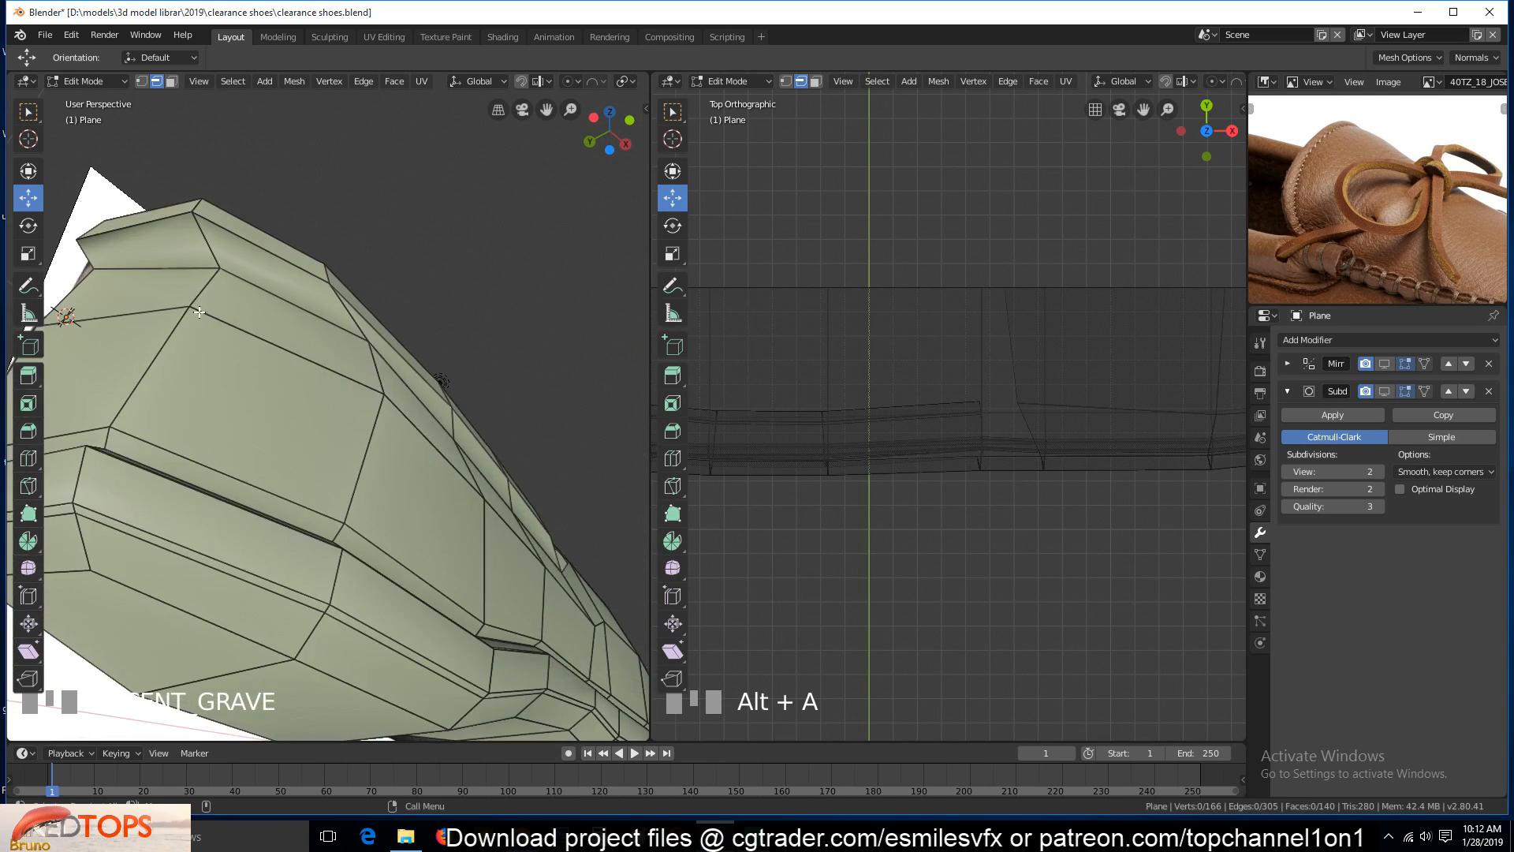
{"action": "key", "text": "a"}
{"action": "key", "text": "shift+n"}
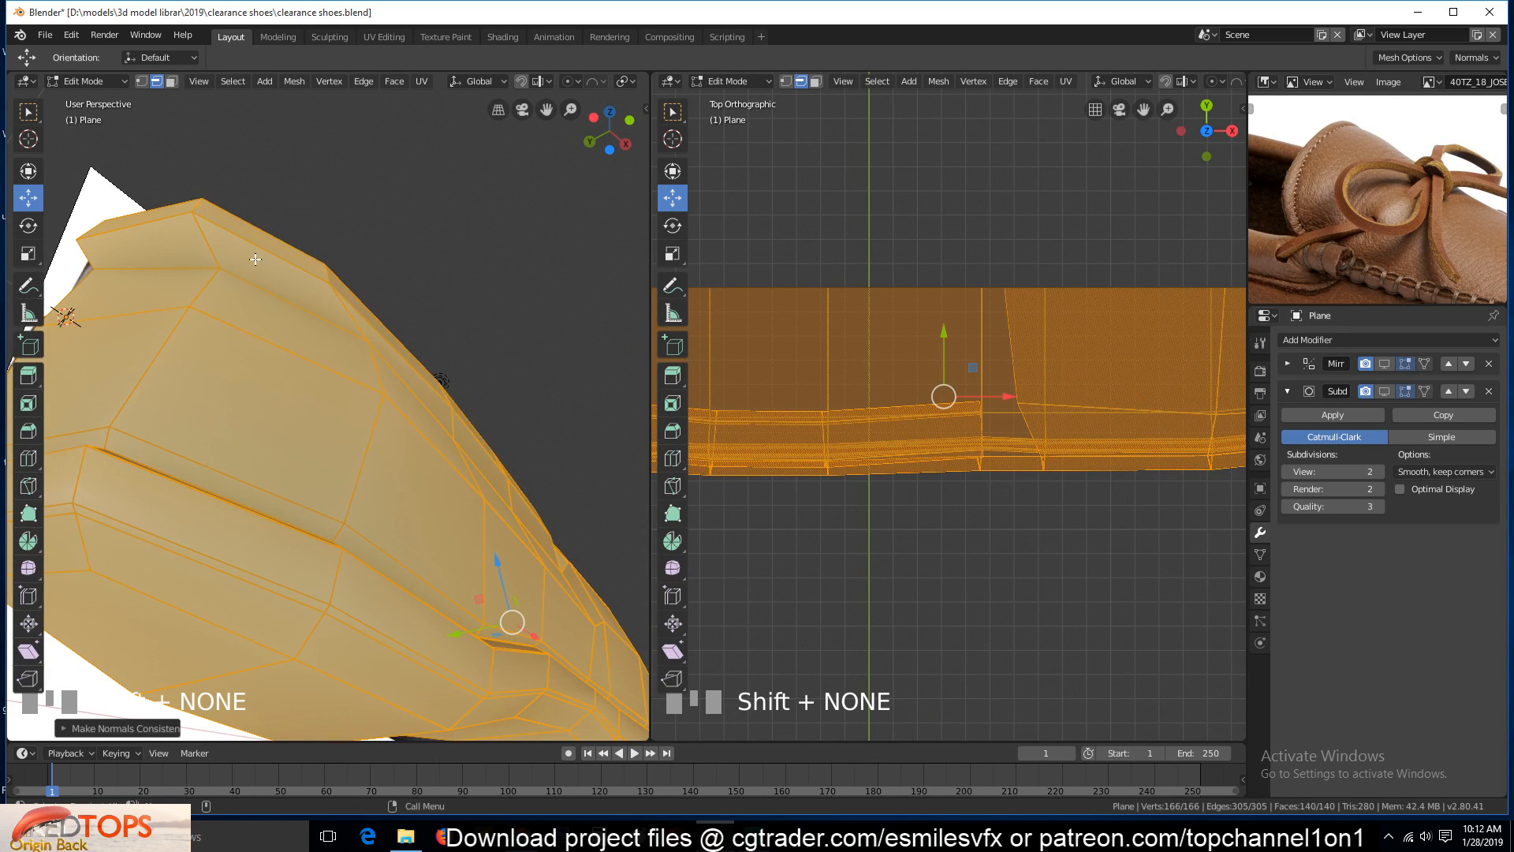
{"action": "key", "text": "grave"}
{"action": "key", "text": "Tab"}
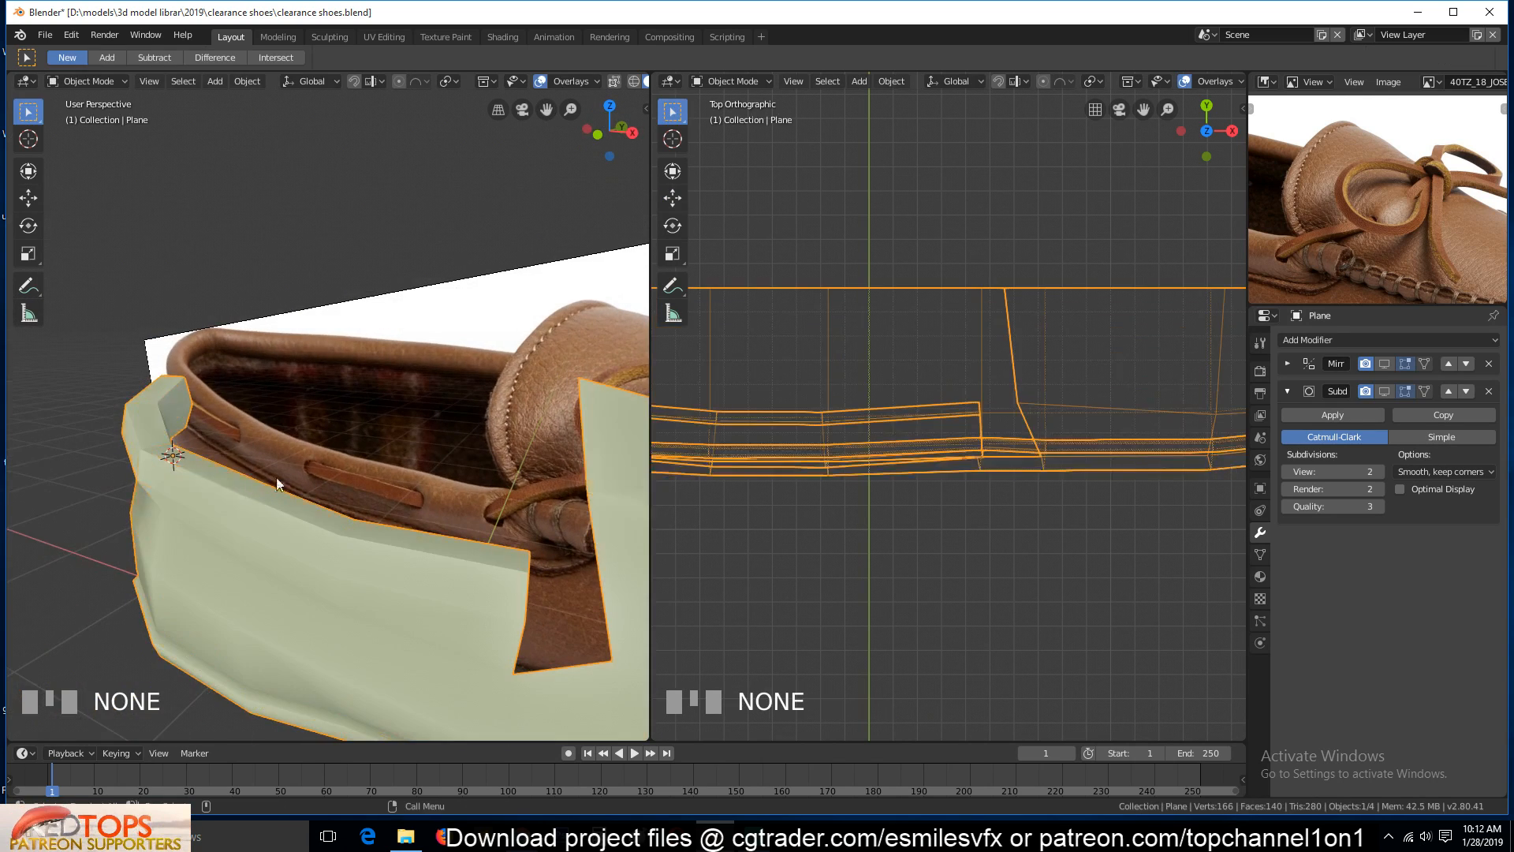
{"action": "key", "text": "grave"}
{"action": "key", "text": "ctrl+s"}
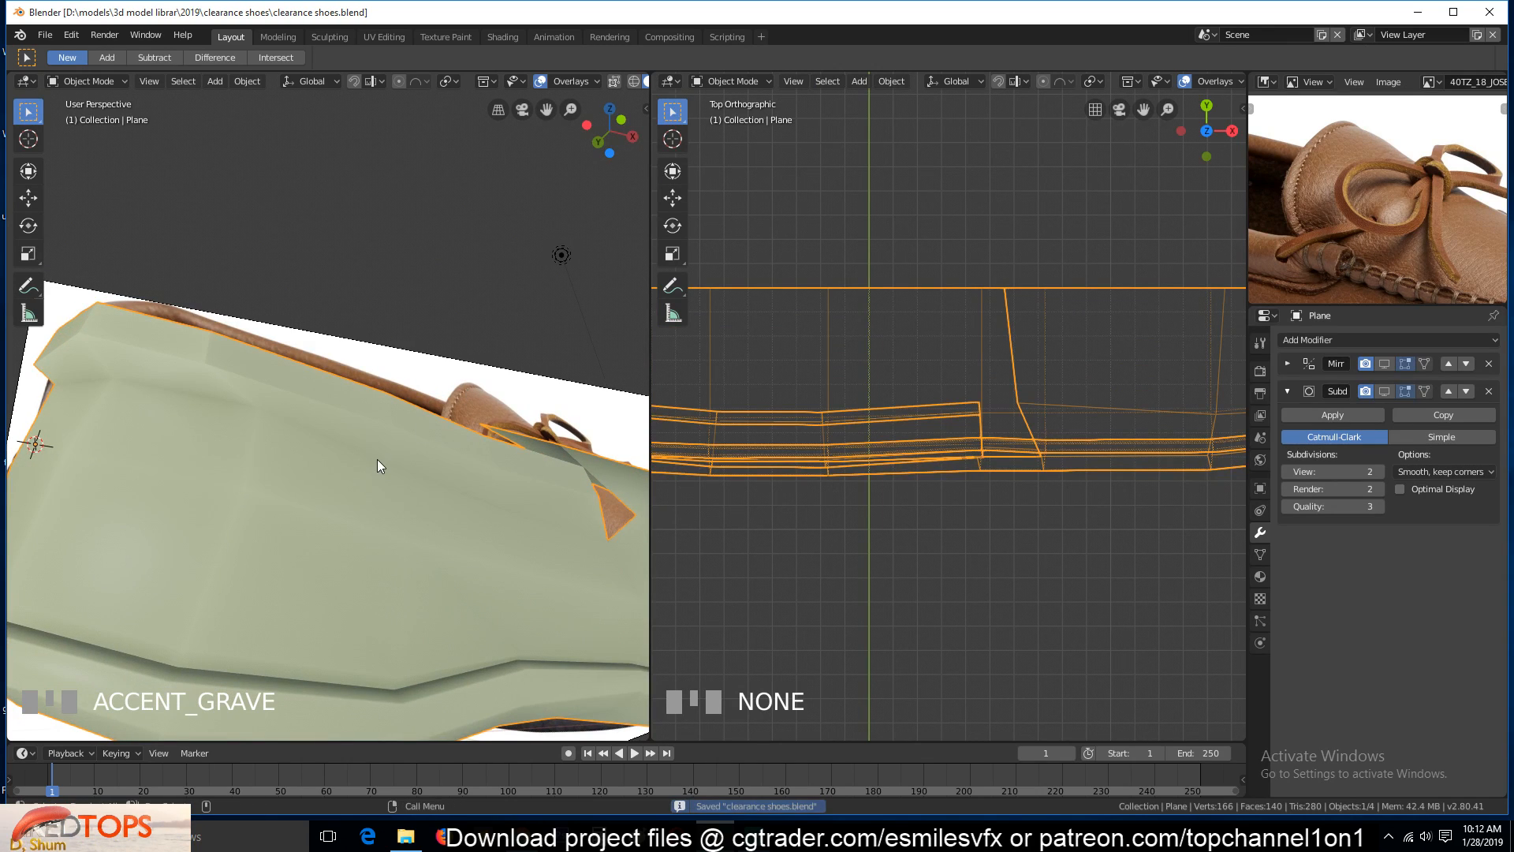
Slide the two rear vertices of the seam below the collar back toward the heel, working in front view and vertex mode
{"action": "key", "text": "KP_1"}
{"action": "key", "text": "1"}
{"action": "key", "text": "Tab"}
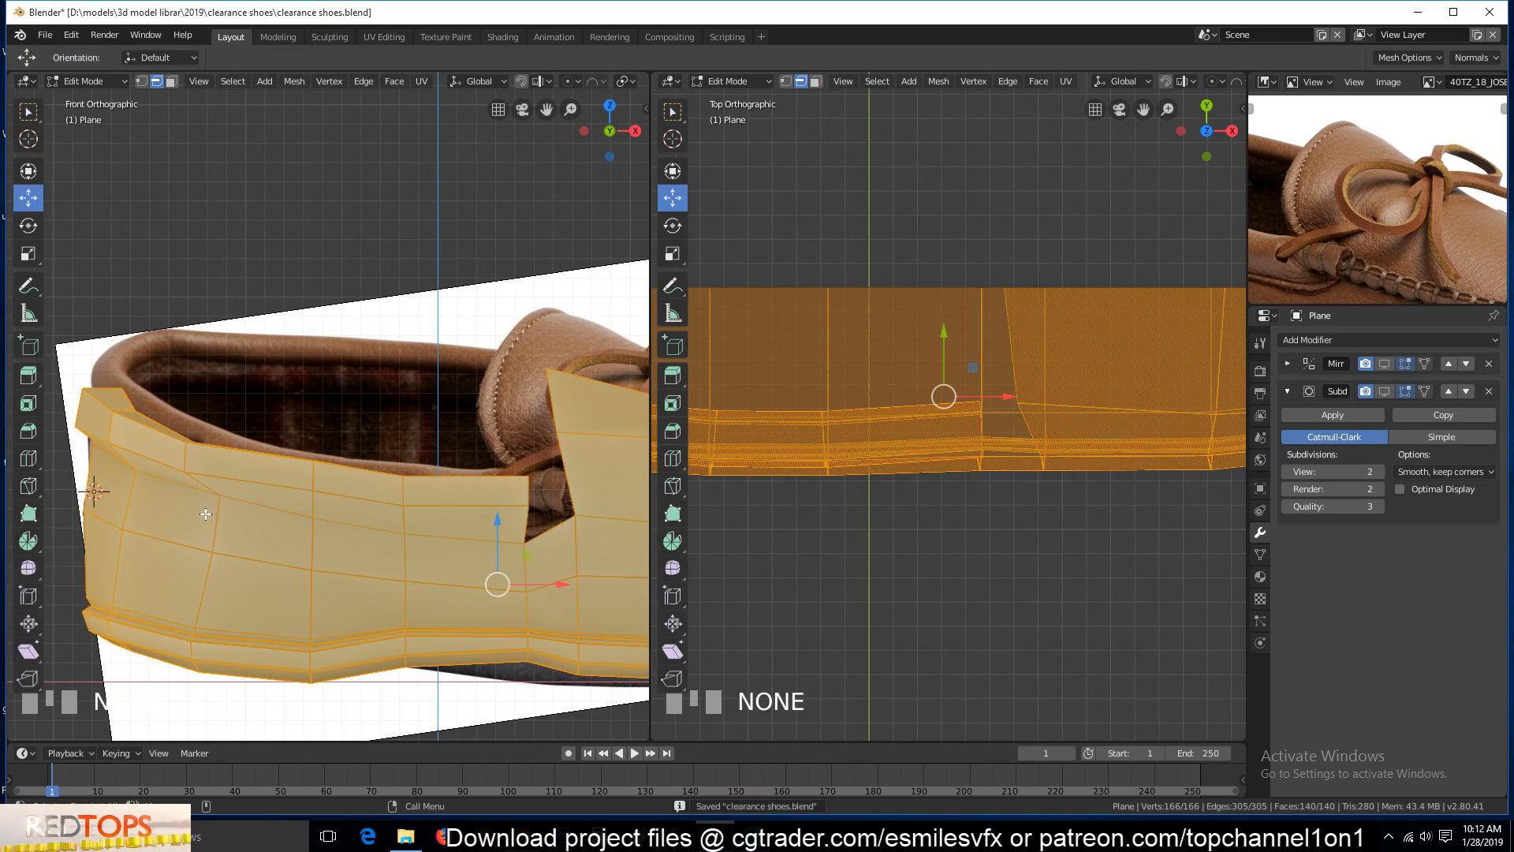
{"action": "key", "text": "1"}
{"action": "left_click", "coordinate": [232, 509]}
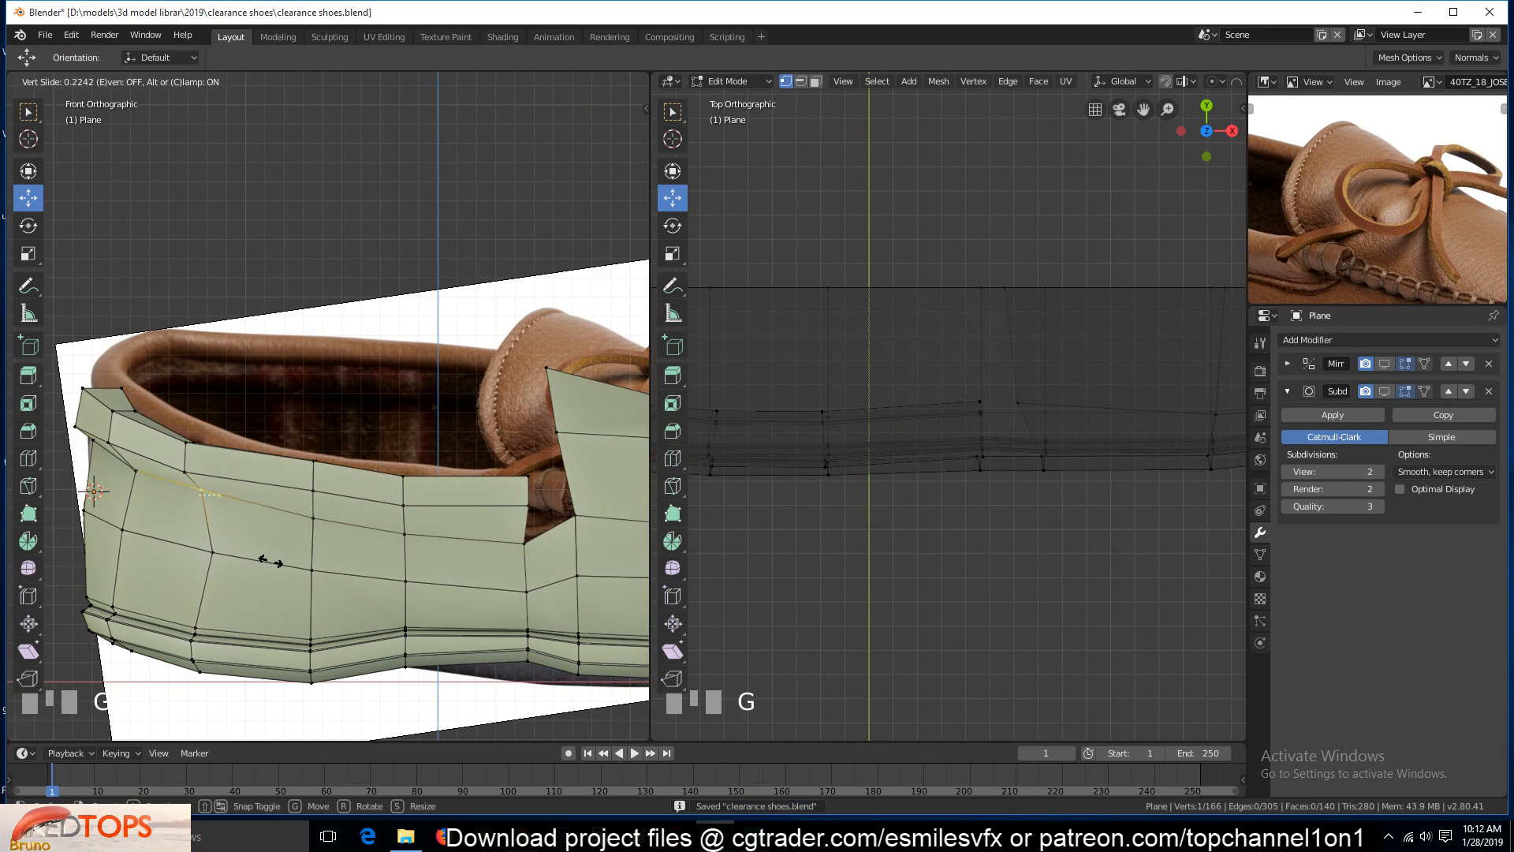
{"action": "left_click", "coordinate": [150, 486]}
{"action": "key", "text": "g"}
{"action": "key", "text": "g"}
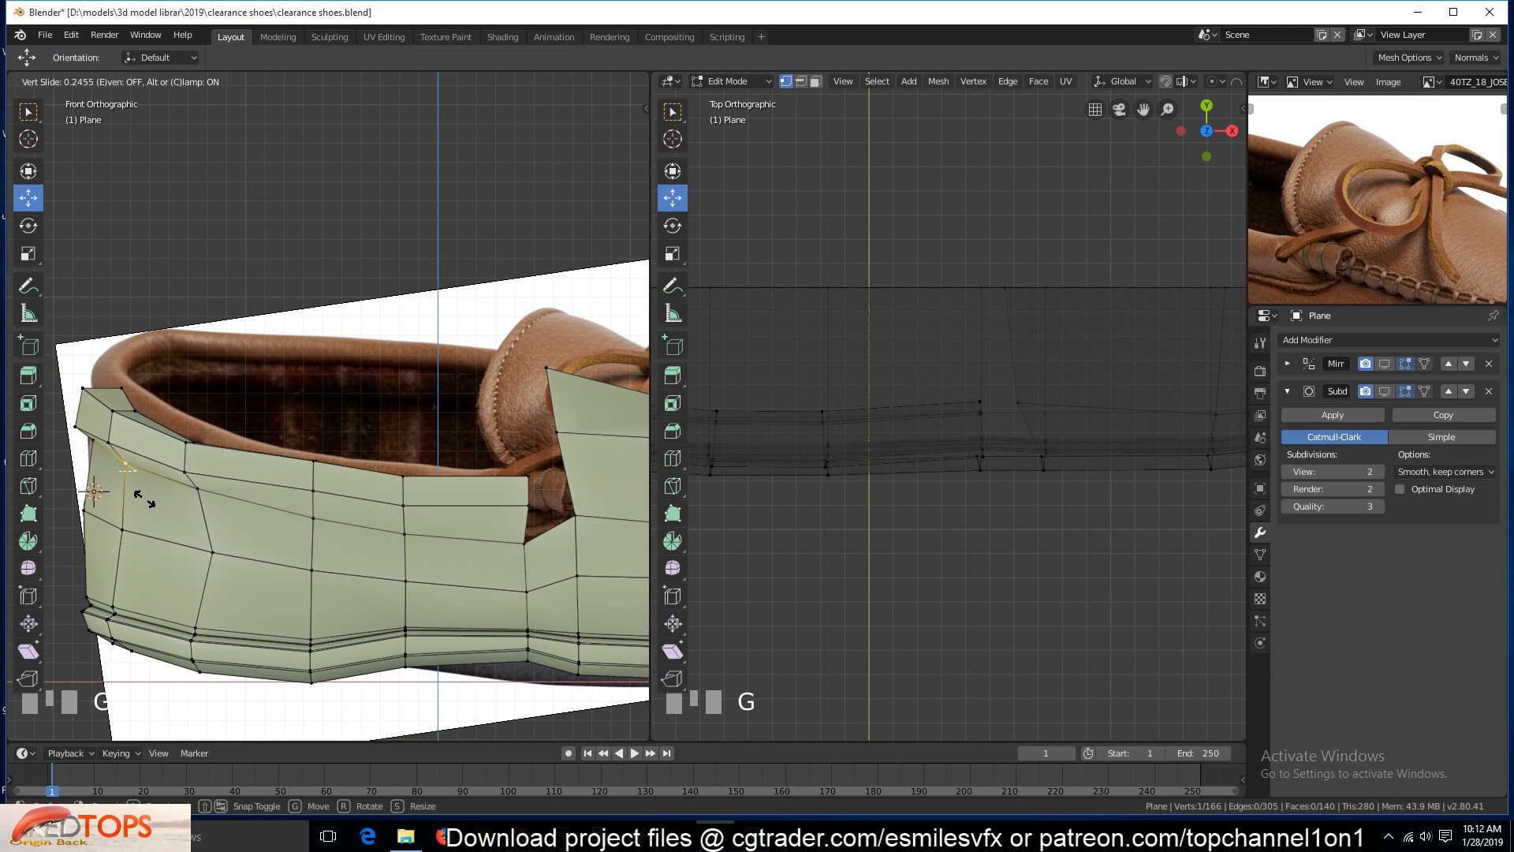
{"action": "left_click", "coordinate": [119, 457]}
{"action": "key", "text": "g"}
{"action": "left_click", "coordinate": [126, 441]}
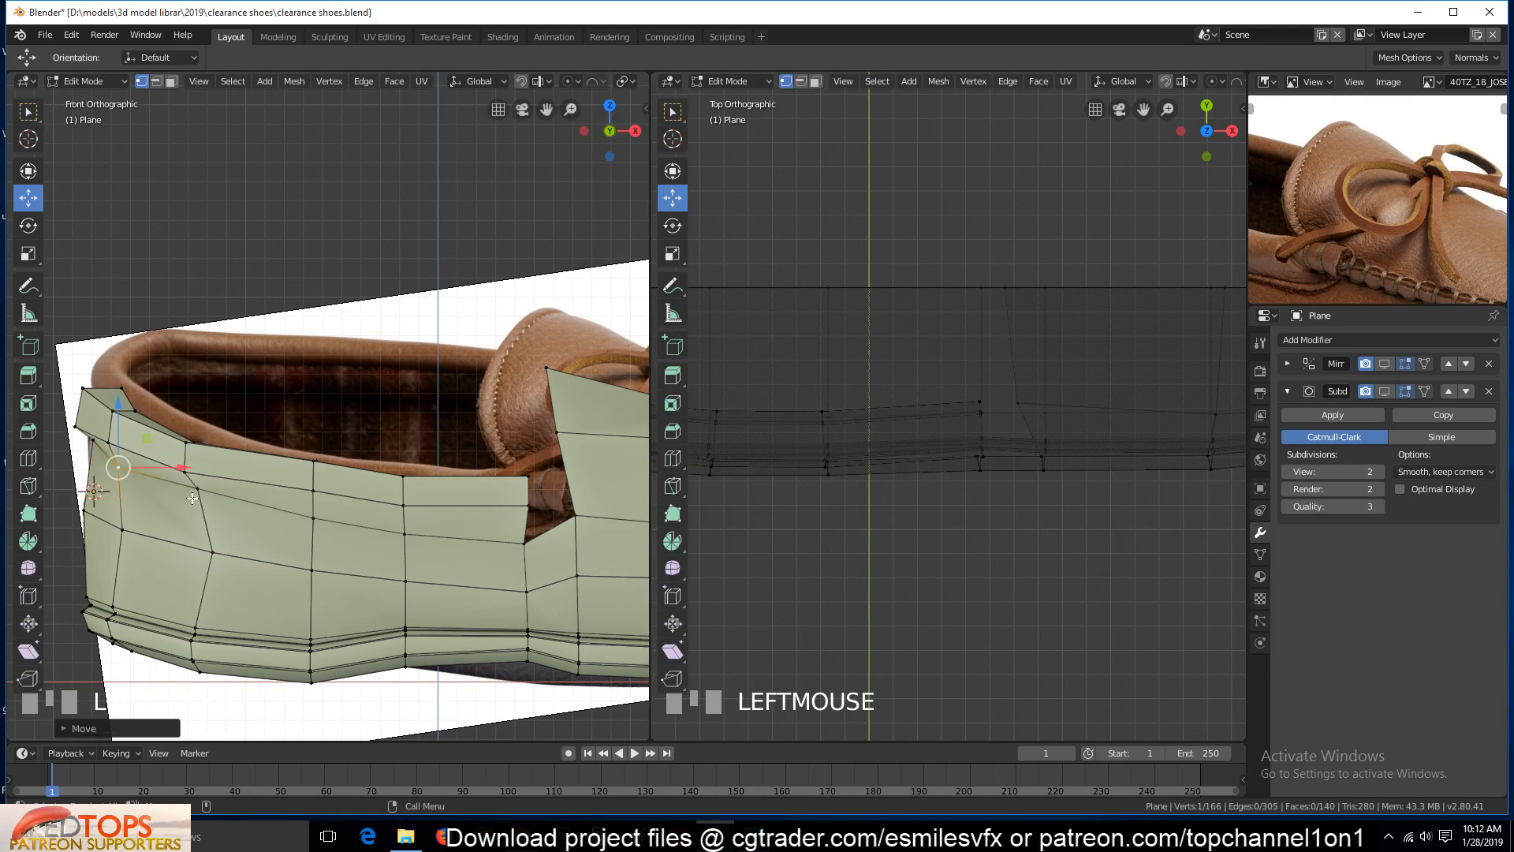
Slide the side vertex below the second seam vertex slightly back toward the heel so the column runs straight
{"action": "left_click", "coordinate": [213, 552]}
{"action": "key", "text": "g"}
{"action": "key", "text": "g"}
{"action": "left_click", "coordinate": [201, 548]}
Select the three front seam vertices below the collar and, with X-ray on, raise them slightly to match the photo
{"action": "left_click", "coordinate": [341, 517]}
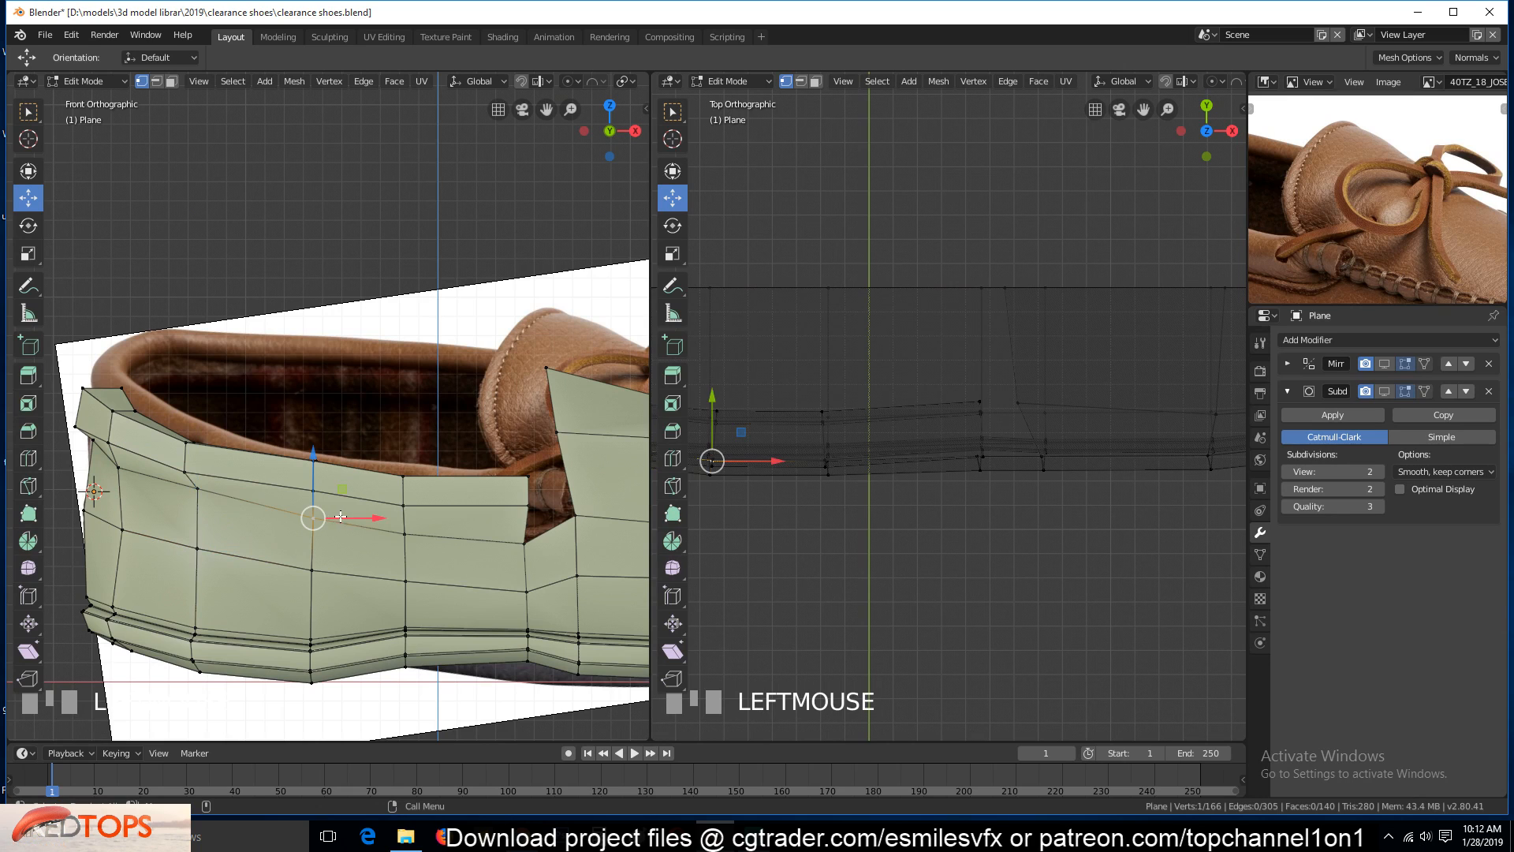
{"action": "left_click", "coordinate": [405, 531]}
{"action": "left_click", "coordinate": [313, 517], "text": "shift"}
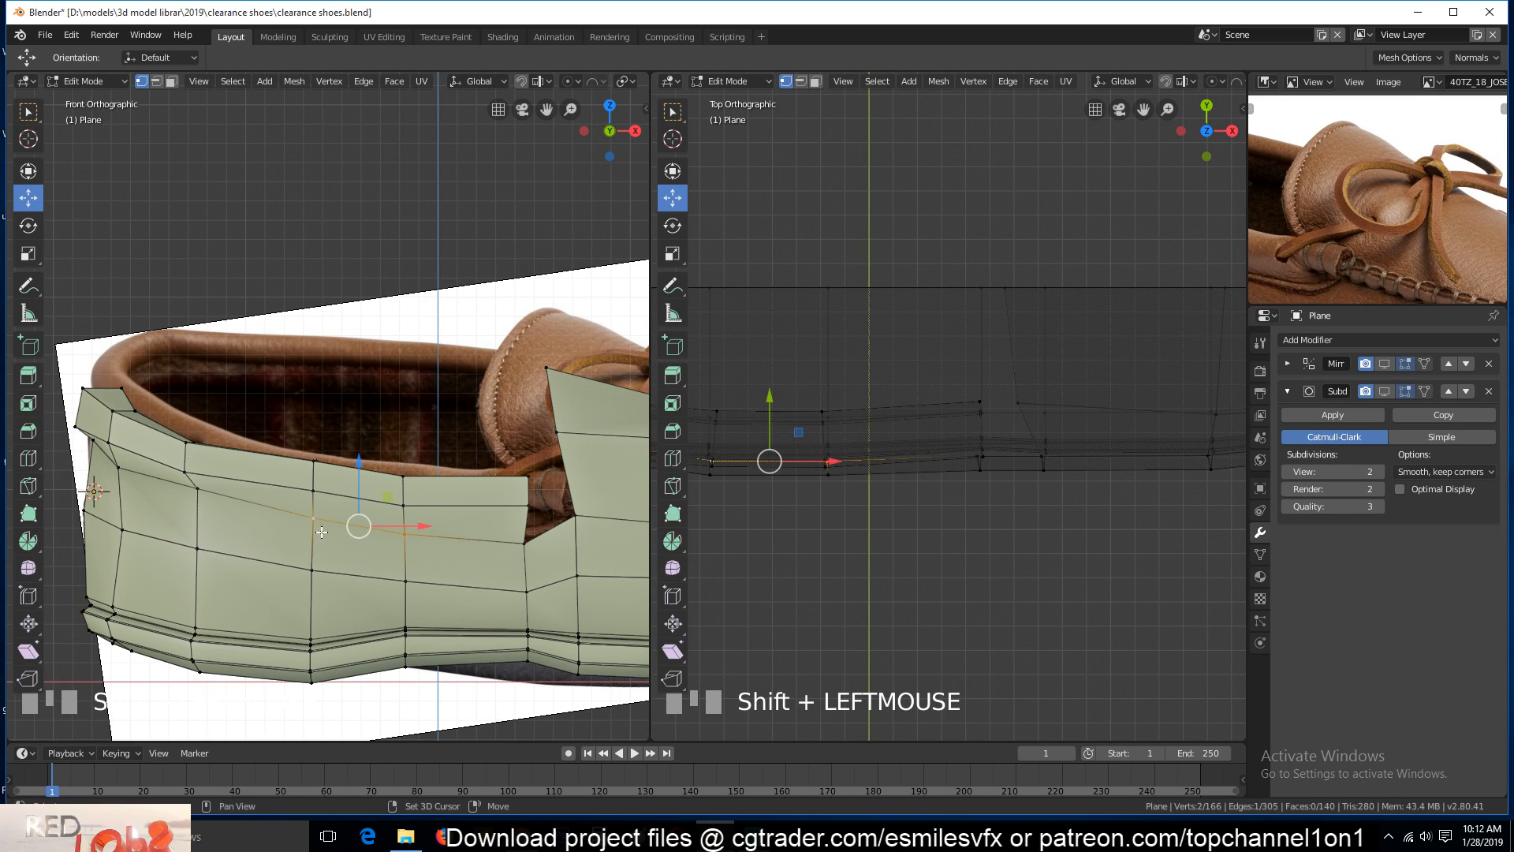
{"action": "left_click", "coordinate": [525, 543], "text": "ctrl"}
{"action": "key", "text": "alt+z"}
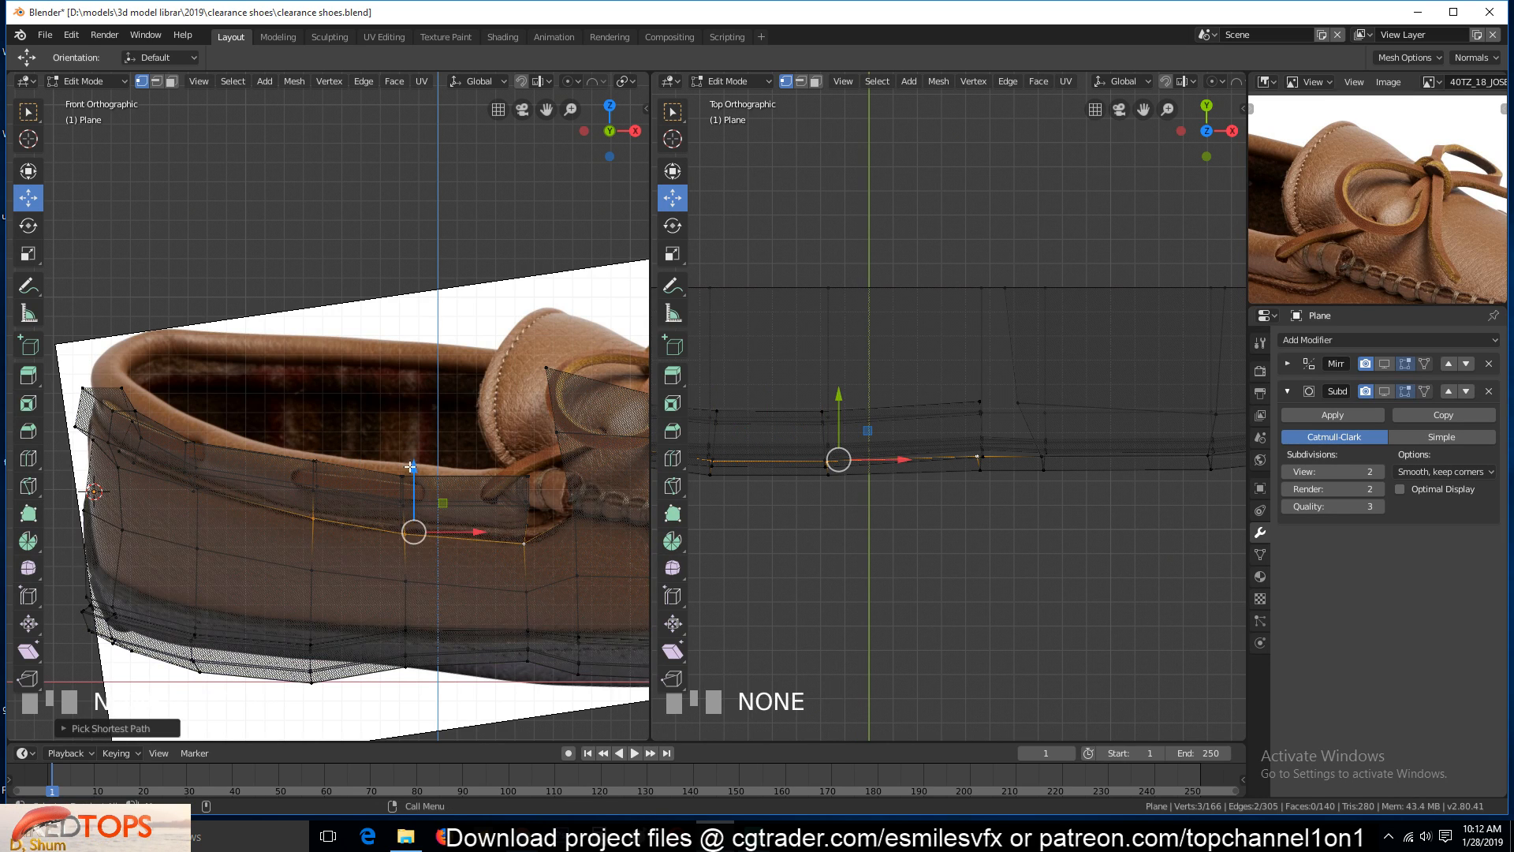
{"action": "left_click_drag", "start_coordinate": [410, 466], "coordinate": [410, 461]}
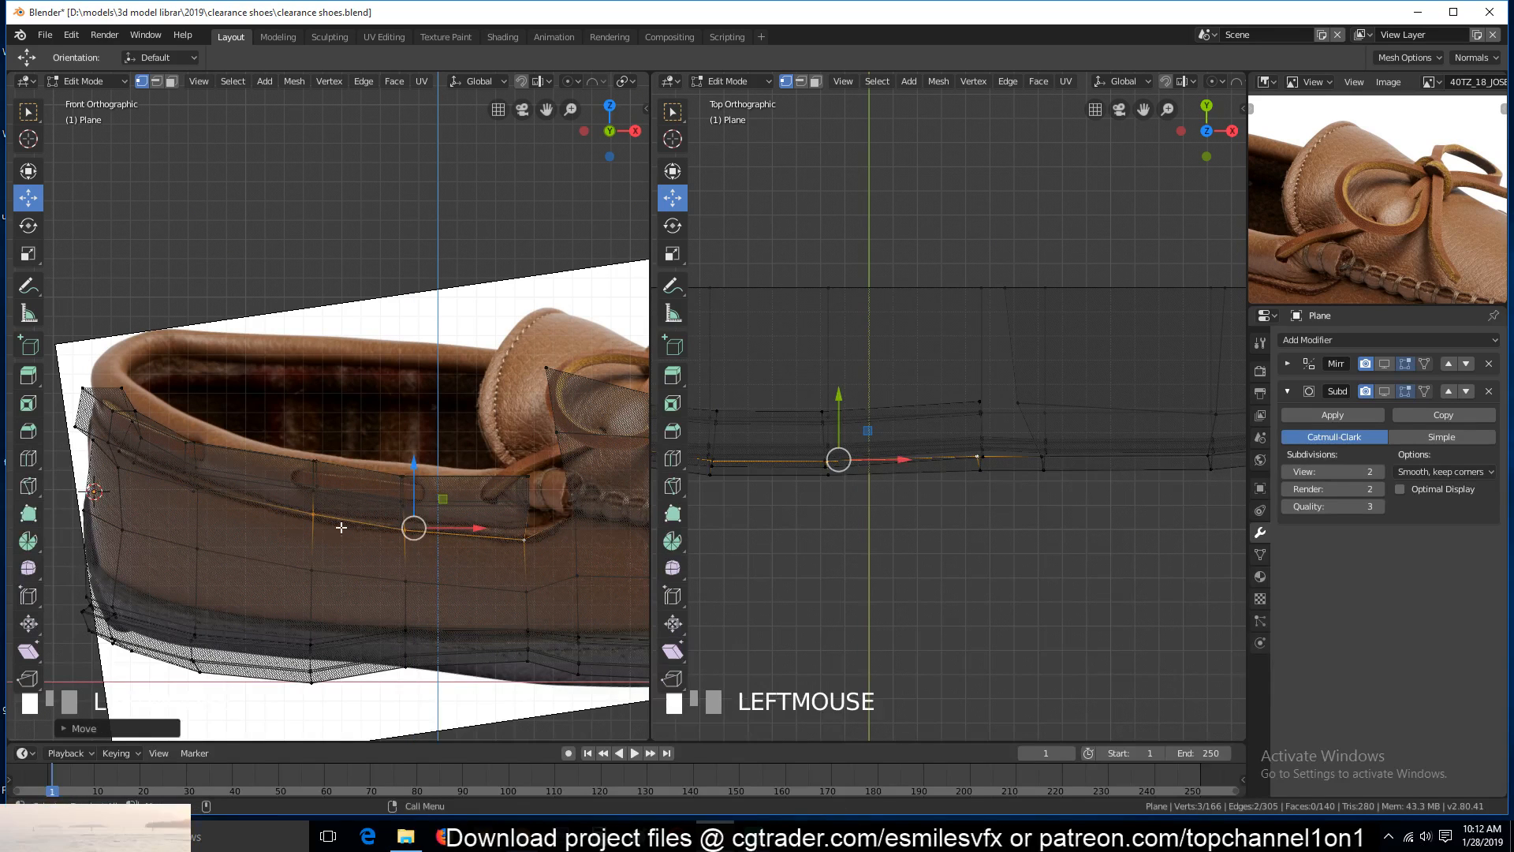
{"action": "left_click", "coordinate": [118, 467]}
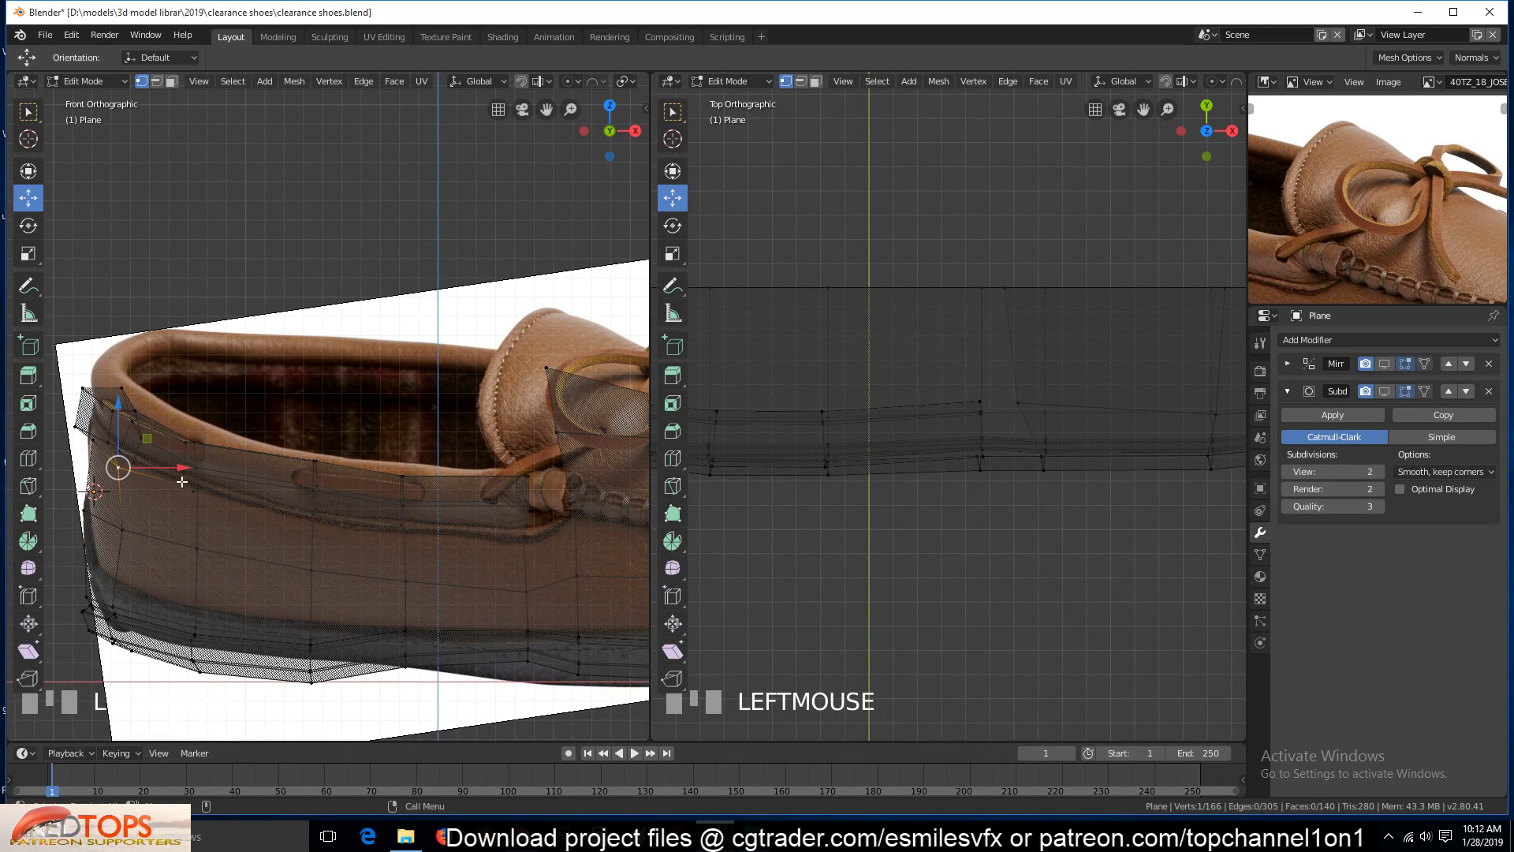
{"action": "left_click_drag", "start_coordinate": [181, 482], "coordinate": [189, 471]}
{"action": "left_click", "coordinate": [122, 529]}
{"action": "key", "text": "alt+s"}
{"action": "right_click", "coordinate": [374, 534]}
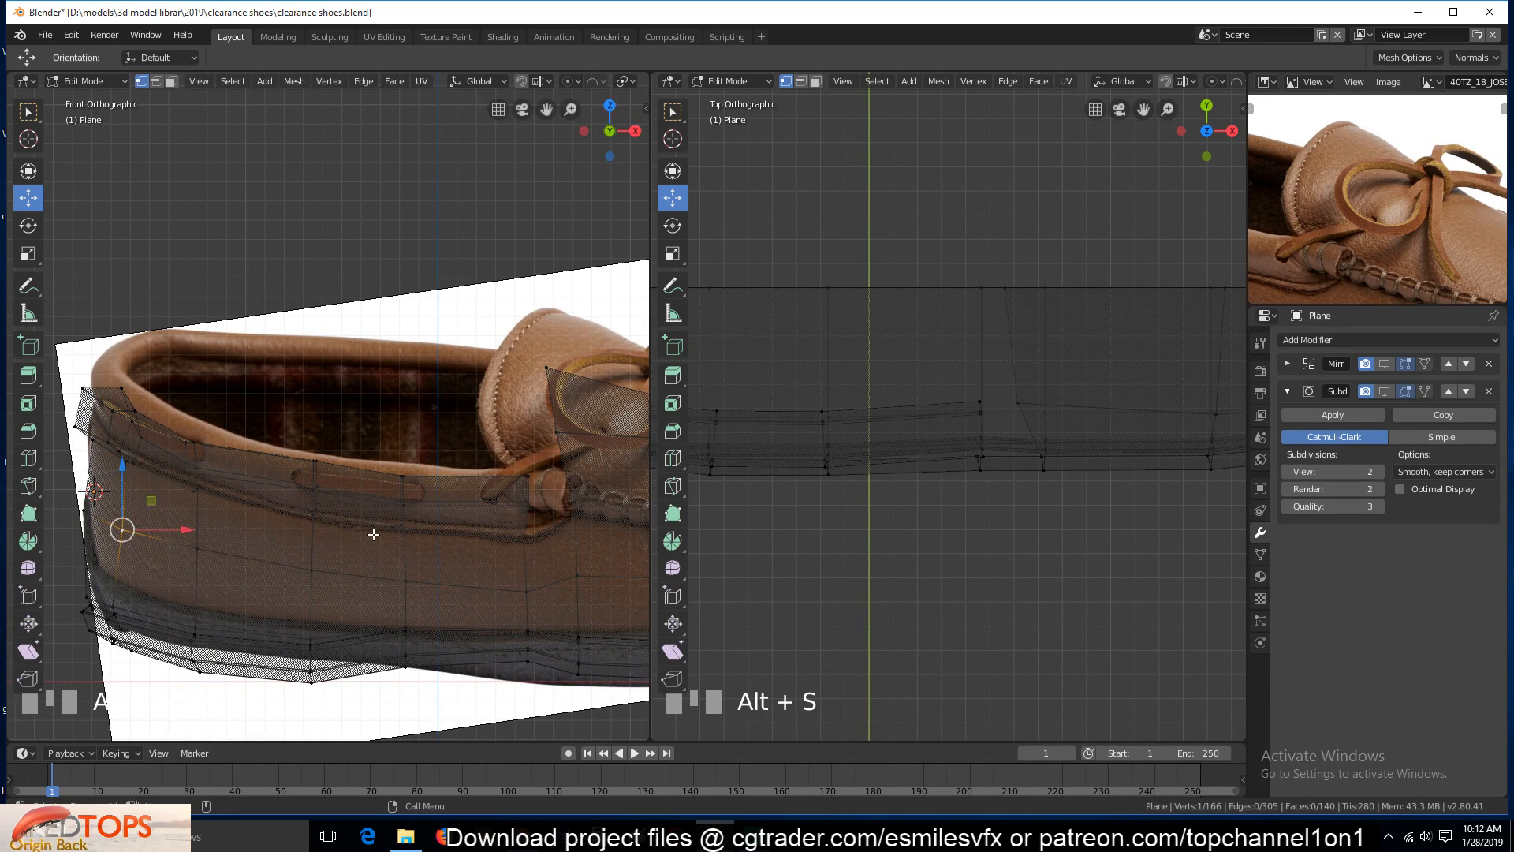
Return to Object Mode, switch the top-view viewport to solid shading and save the file
{"action": "key", "text": "Tab"}
{"action": "key", "text": "z"}
{"action": "left_click", "coordinate": [991, 466]}
{"action": "key", "text": "ctrl+s"}
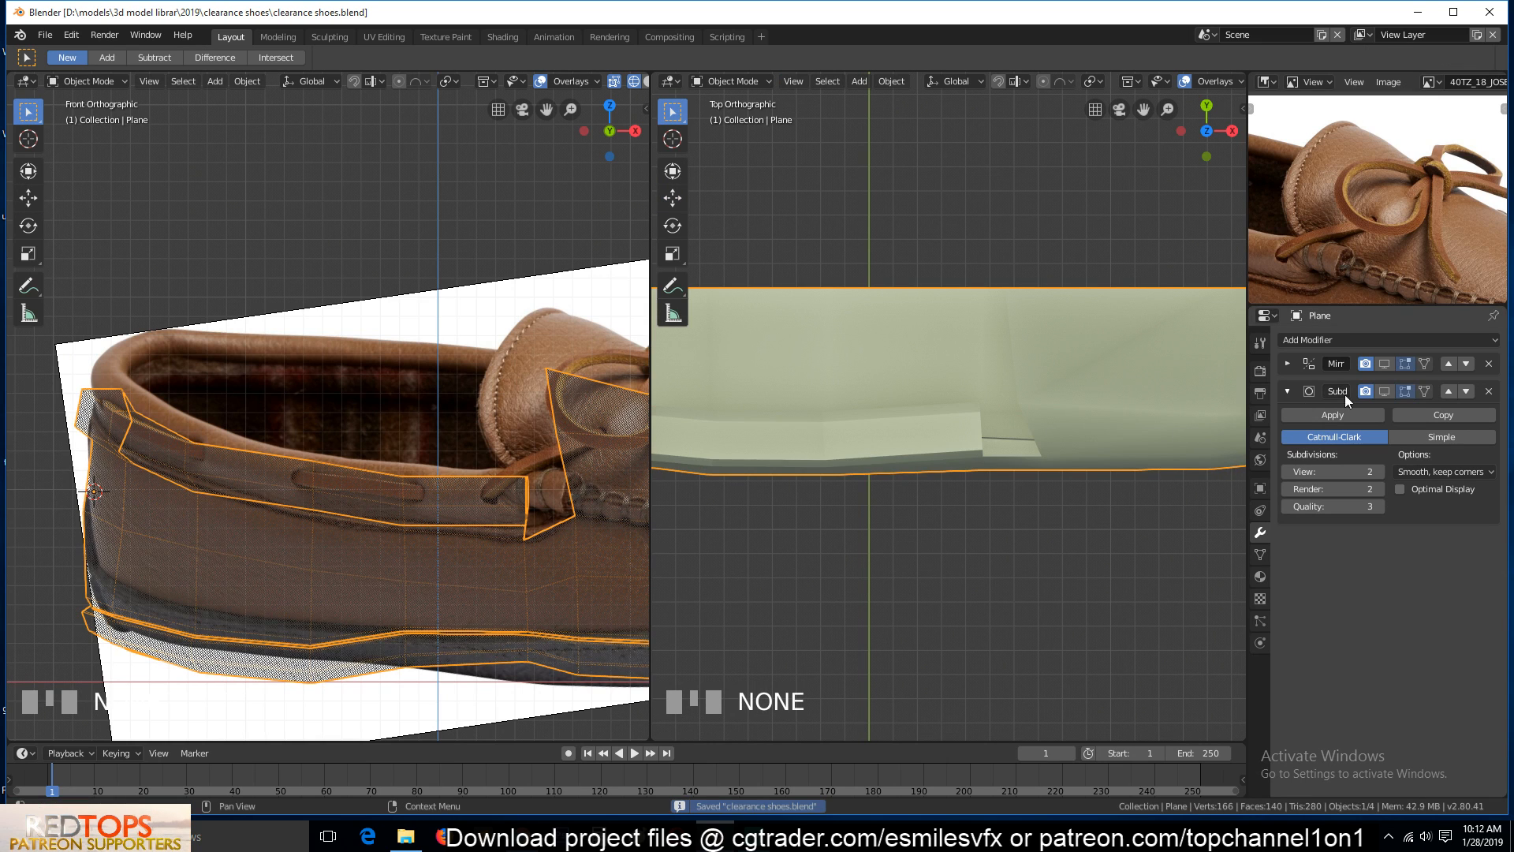
Show the Subdivision and Mirror modifiers in the viewport, check the smoothed collar in perspective and save the file
{"action": "left_click", "coordinate": [1386, 385]}
{"action": "left_click", "coordinate": [1386, 363]}
{"action": "right_click", "coordinate": [984, 459]}
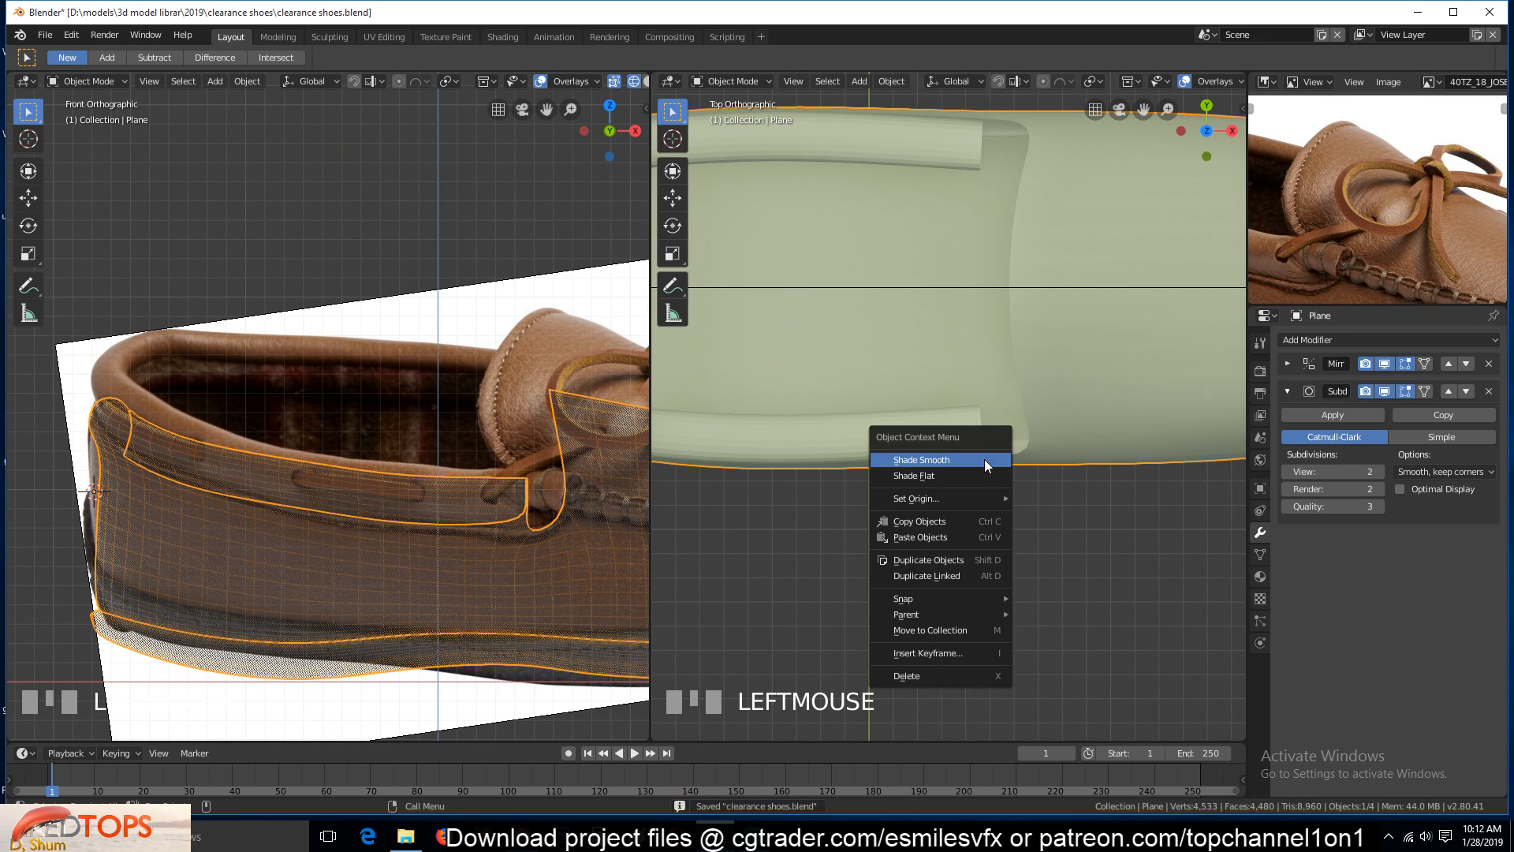
{"action": "key", "text": "grave"}
{"action": "scroll", "coordinate": [925, 271], "scroll_direction": "down", "scroll_amount": 3}
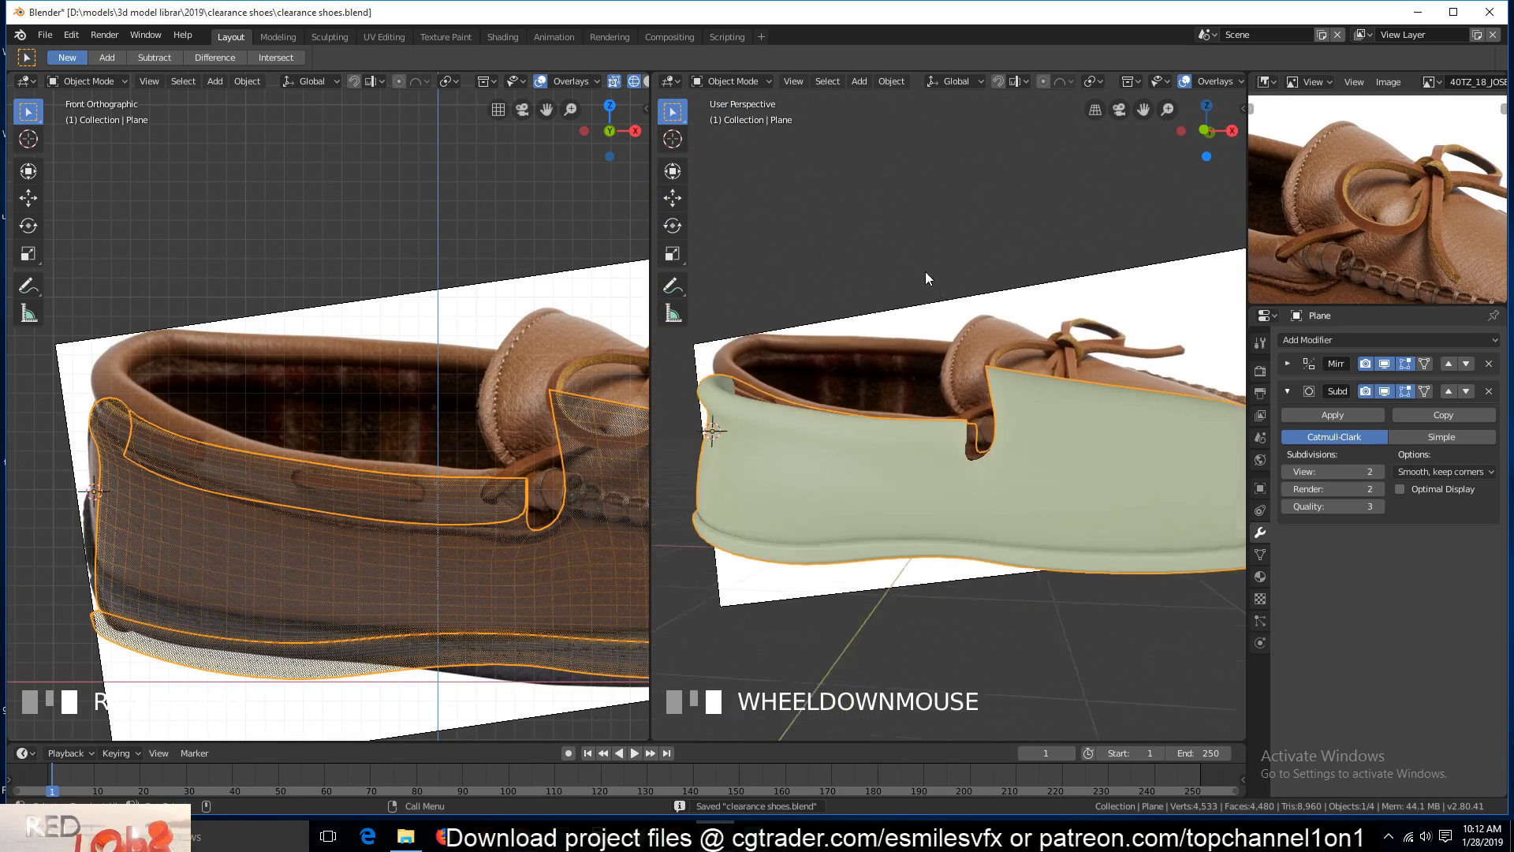
{"action": "key", "text": "grave"}
{"action": "key", "text": "ctrl+s"}
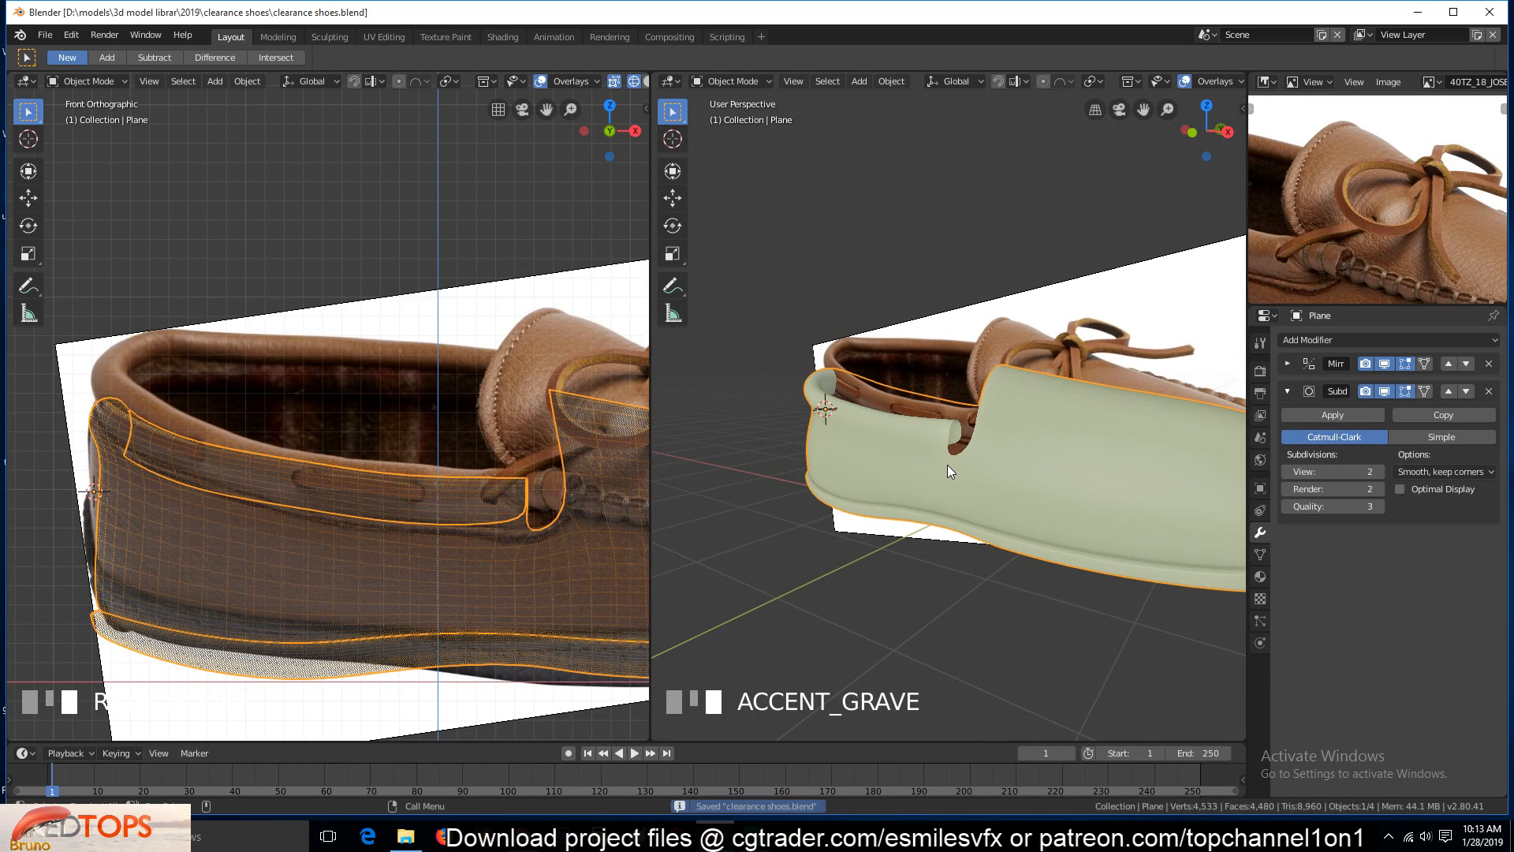
{"action": "scroll", "coordinate": [858, 460], "scroll_direction": "up", "scroll_amount": 2}
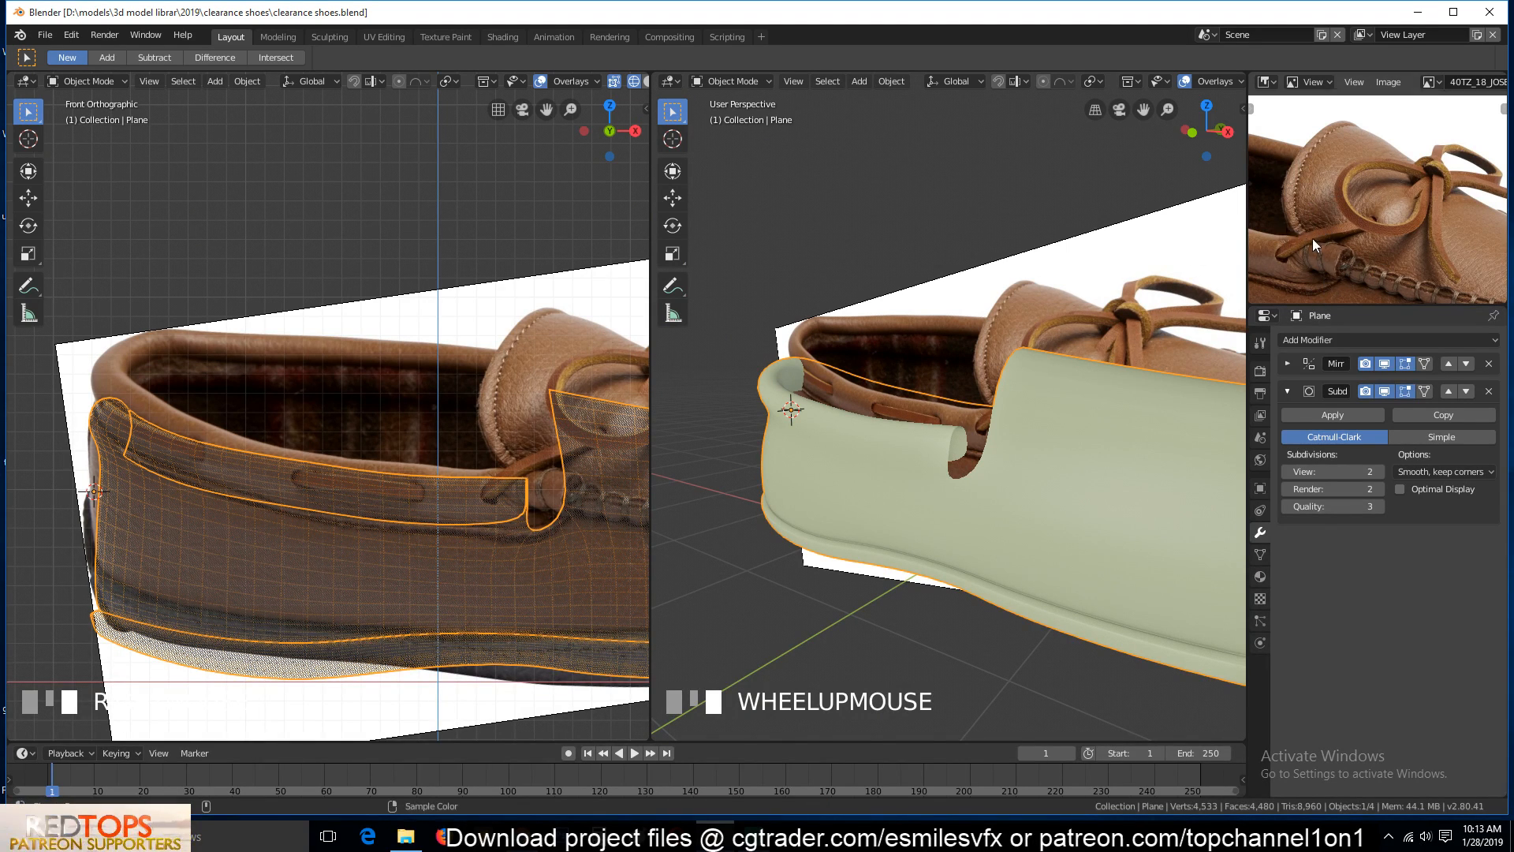
In front view, select the upper's edge from the lace slot to the centre line and extrude it up toward the heel
{"action": "key", "text": "KP_1"}
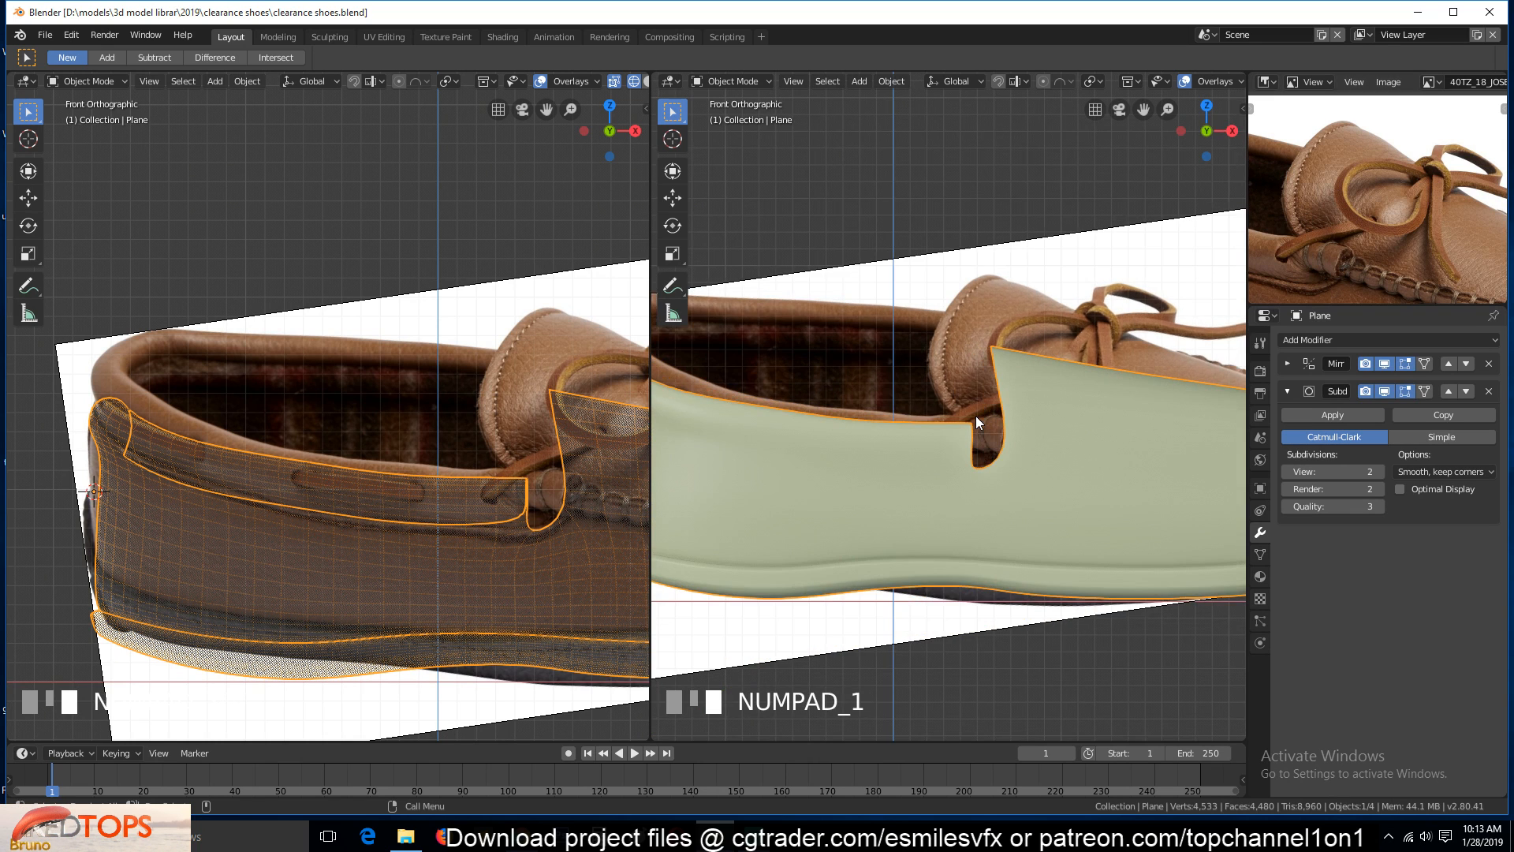
{"action": "key", "text": "Tab"}
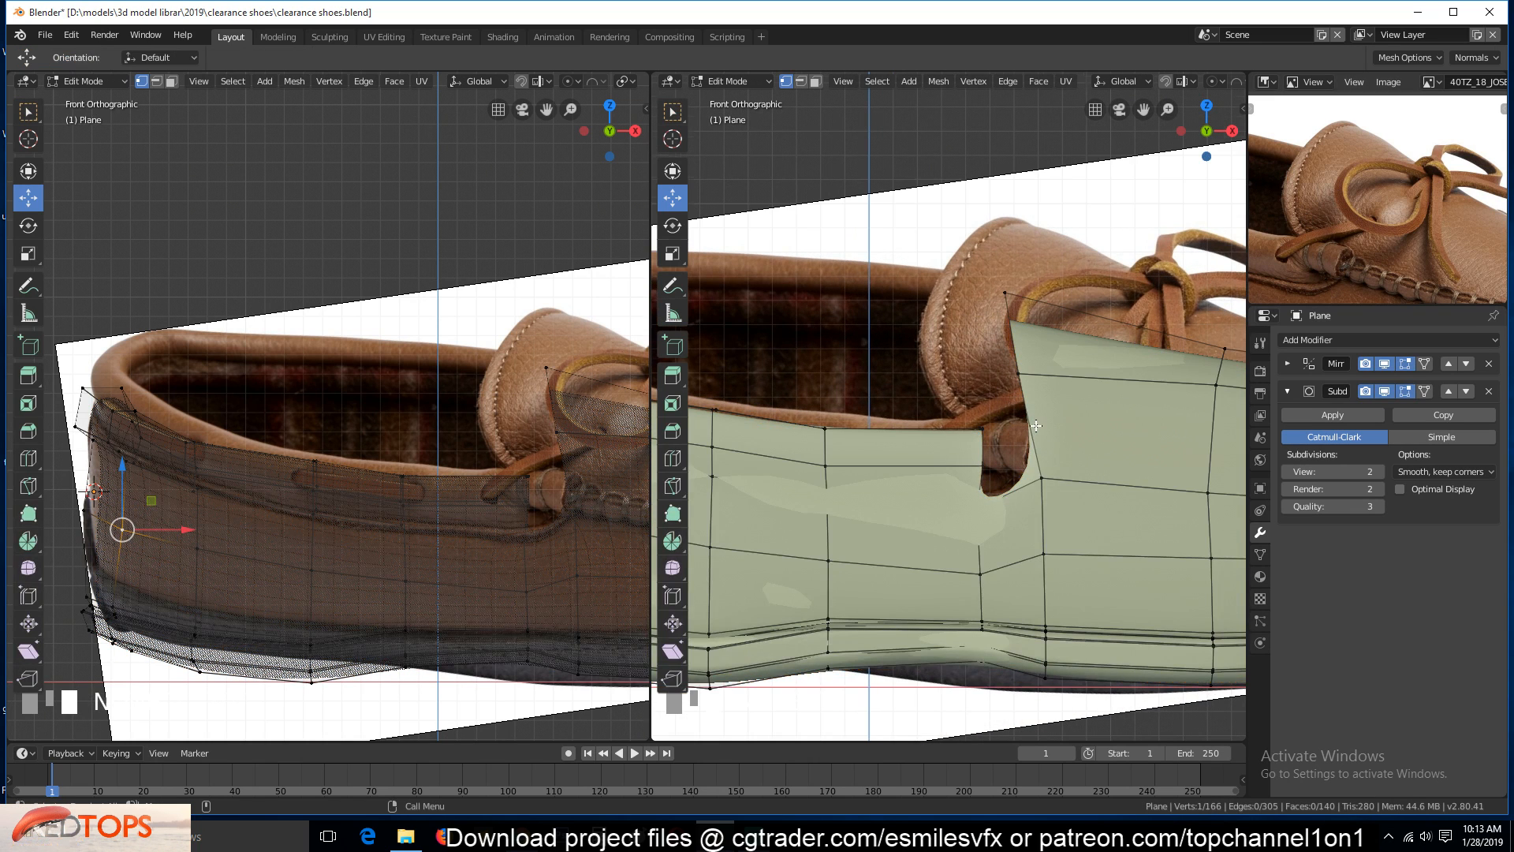
{"action": "scroll", "coordinate": [1035, 426], "scroll_direction": "down", "scroll_amount": 4}
{"action": "scroll", "coordinate": [1432, 216], "scroll_direction": "down", "scroll_amount": 3}
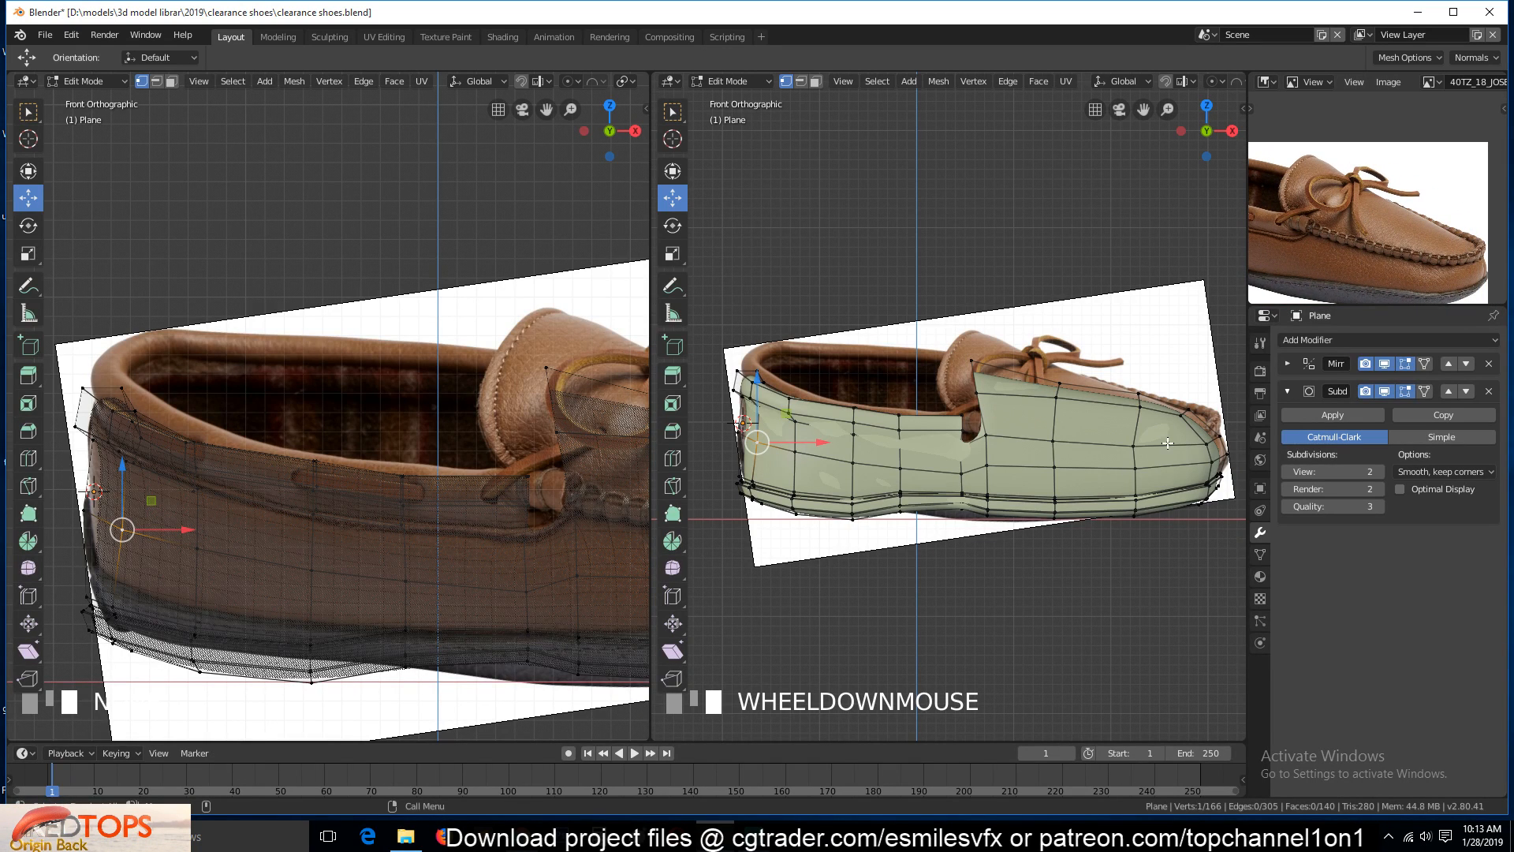
{"action": "scroll", "coordinate": [994, 438], "scroll_direction": "up", "scroll_amount": 5}
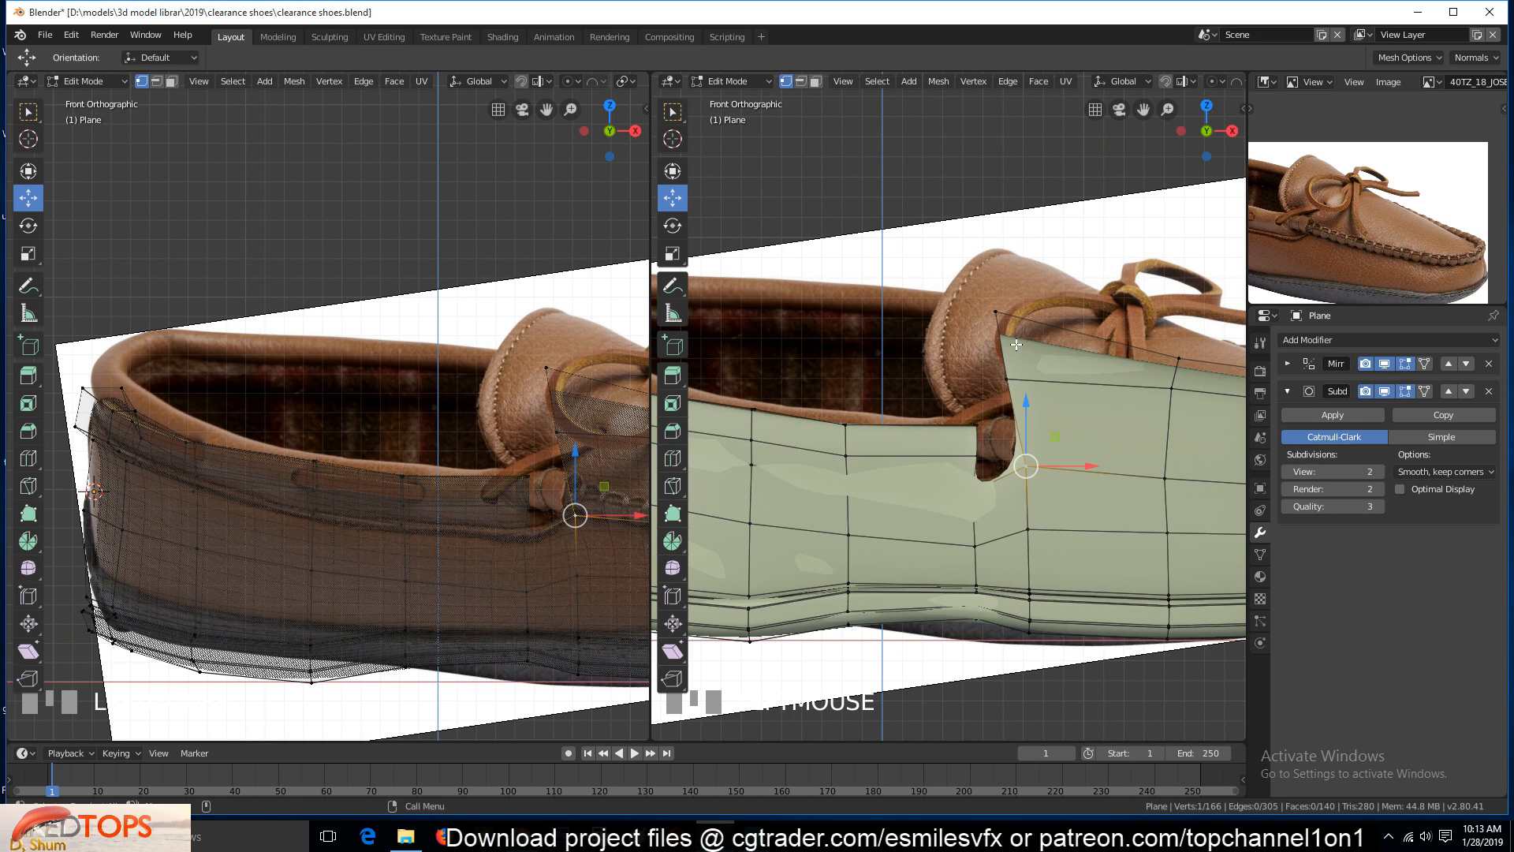
{"action": "middle_click_drag", "start_coordinate": [1017, 344], "coordinate": [966, 376]}
{"action": "left_click", "coordinate": [1032, 294], "text": "ctrl"}
{"action": "key", "text": "KP_1"}
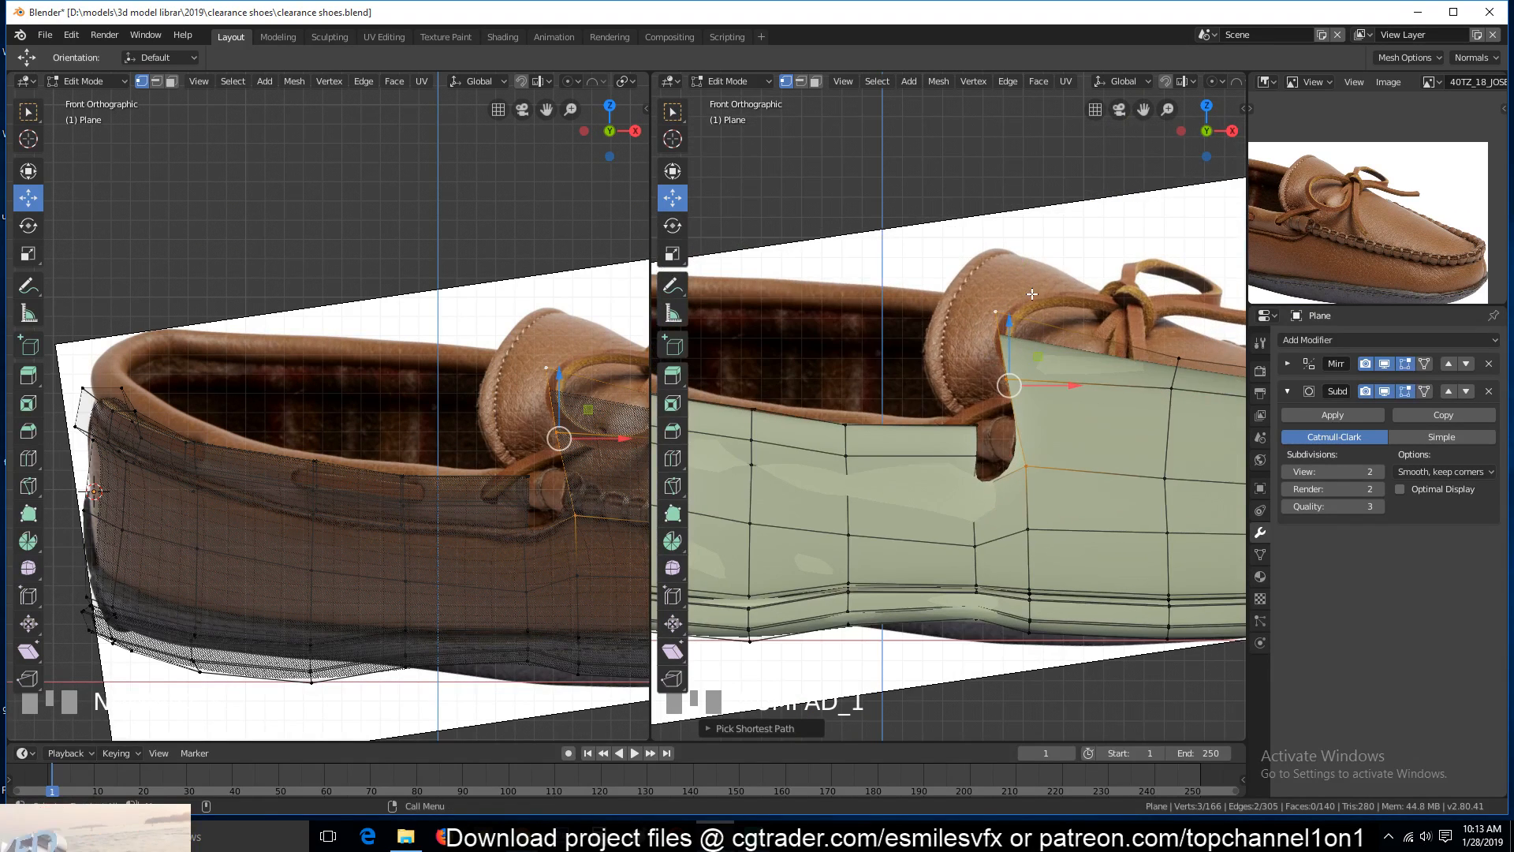
{"action": "key", "text": "e"}
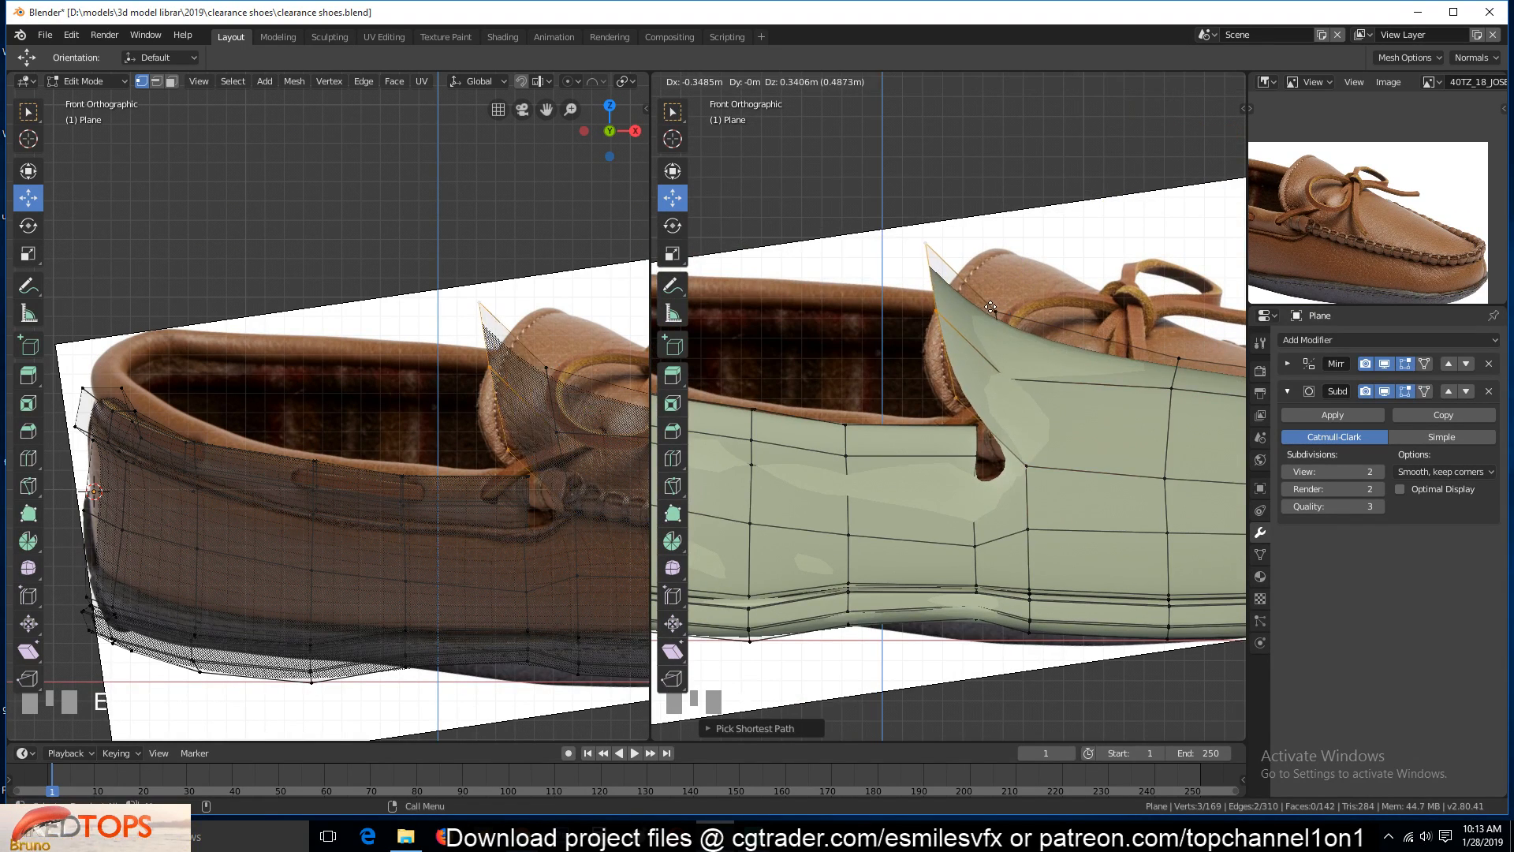
{"action": "left_click", "coordinate": [974, 327]}
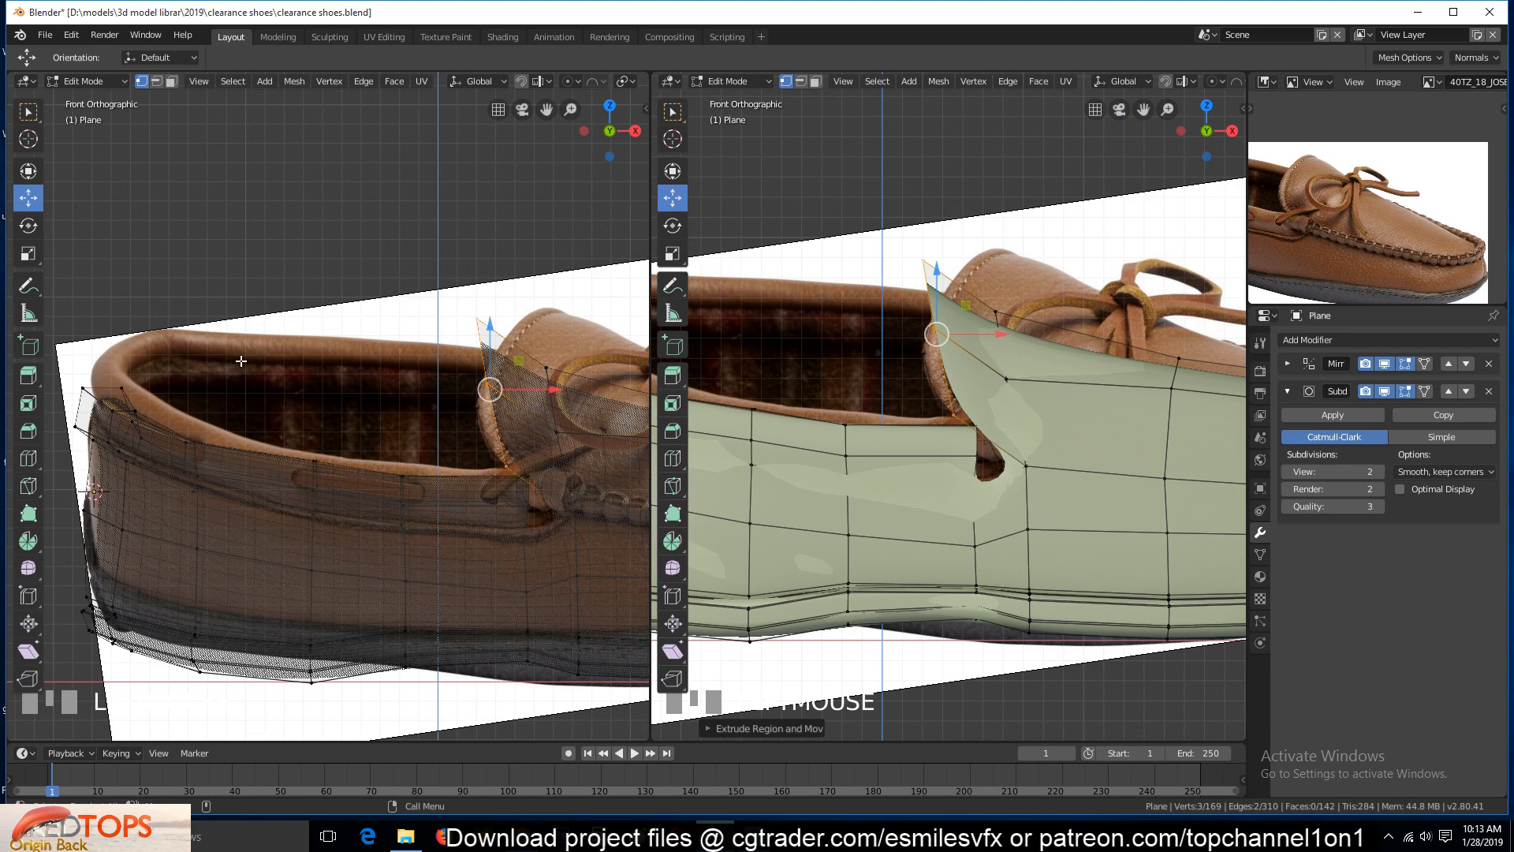
In top view, move the extruded edge toward the centre line and pull its outermost vertex further inward
{"action": "key", "text": "KP_7"}
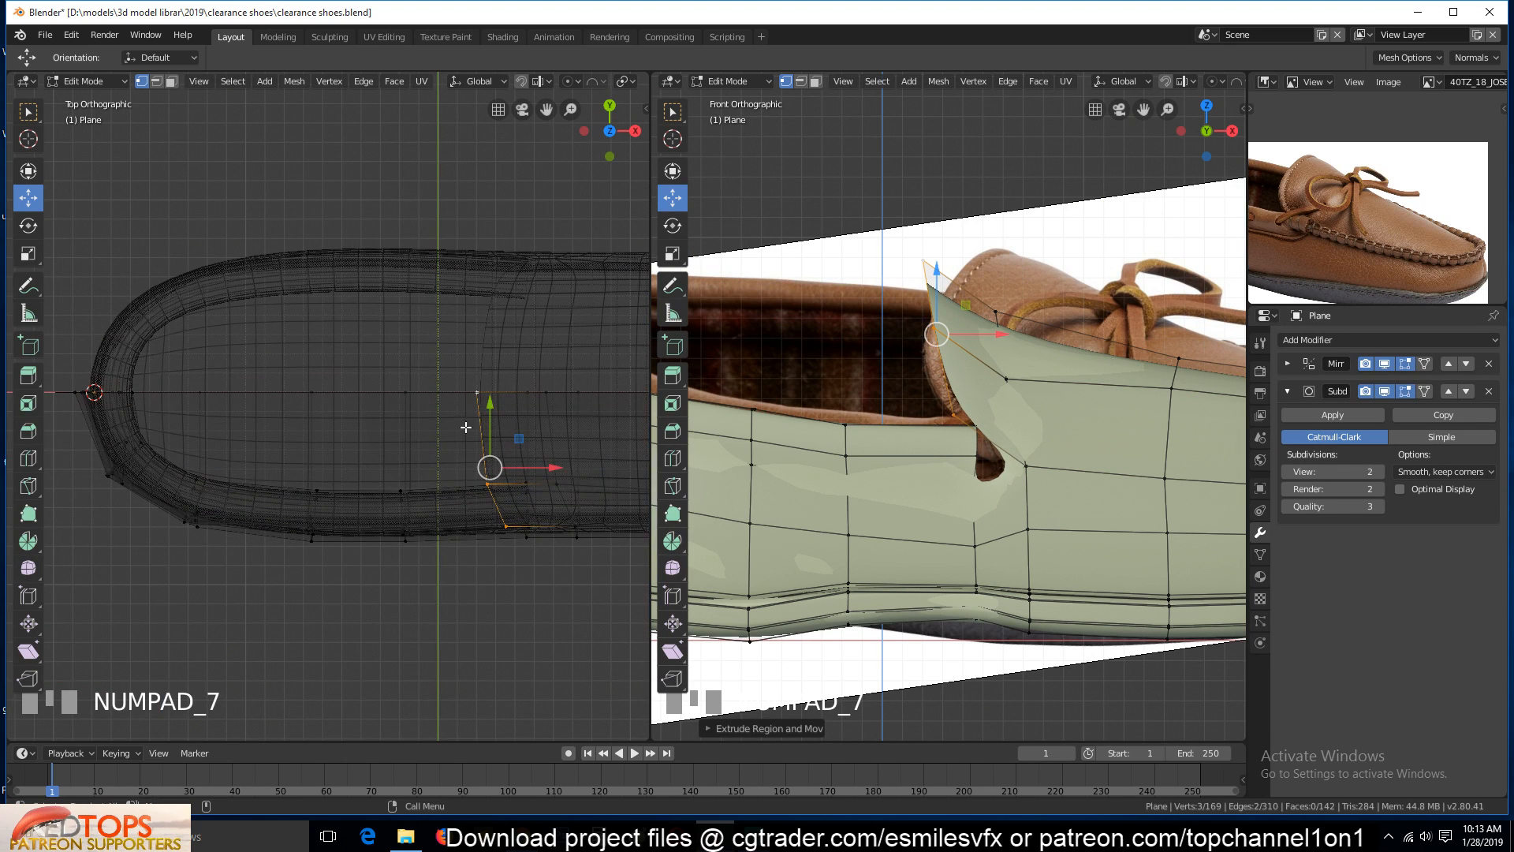
{"action": "left_click_drag", "start_coordinate": [489, 403], "coordinate": [489, 389]}
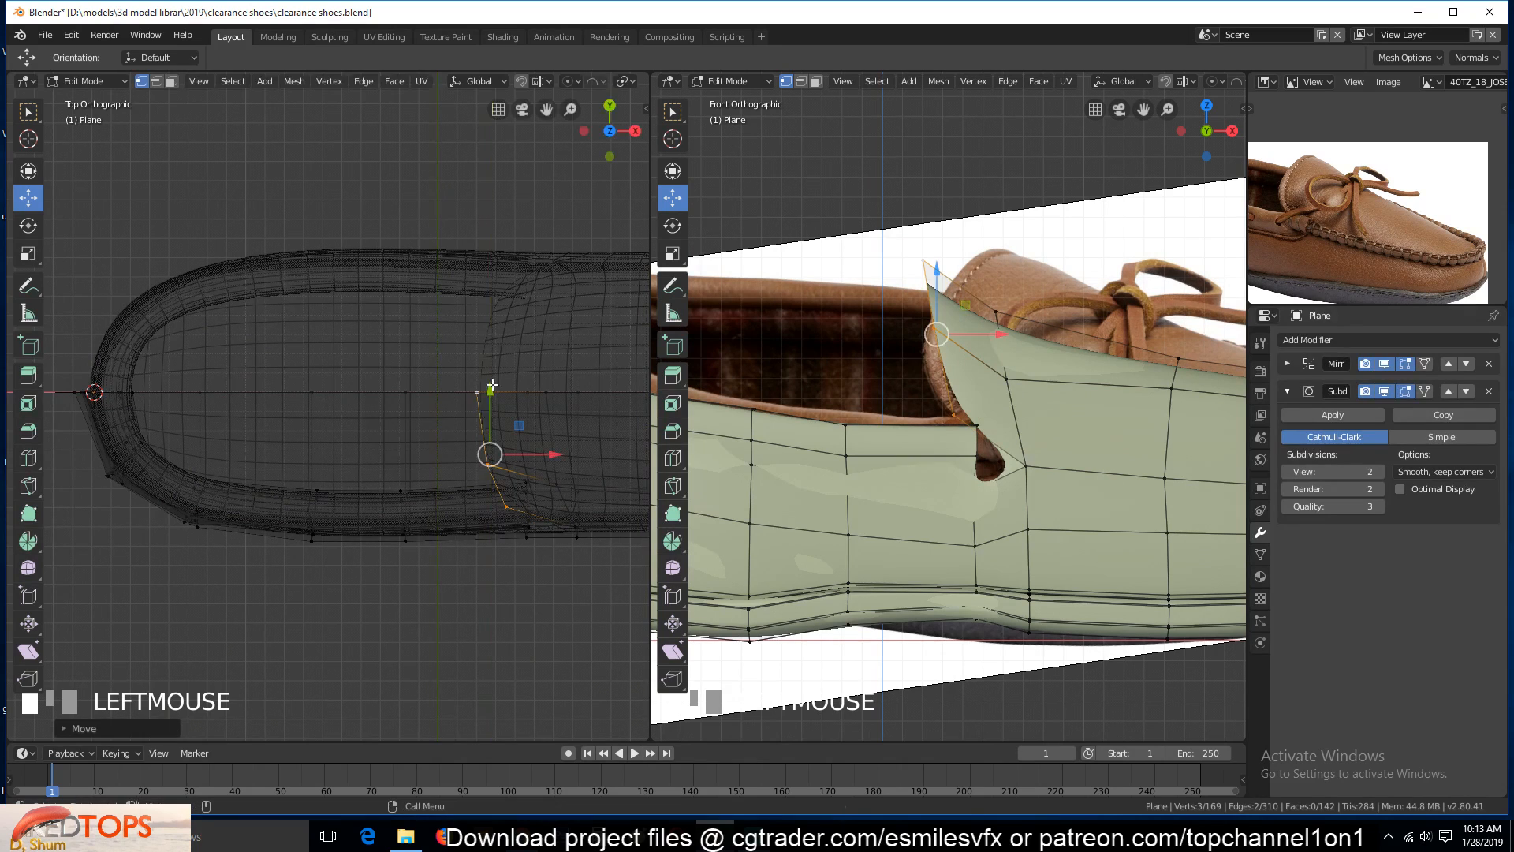
{"action": "left_click", "coordinate": [506, 505]}
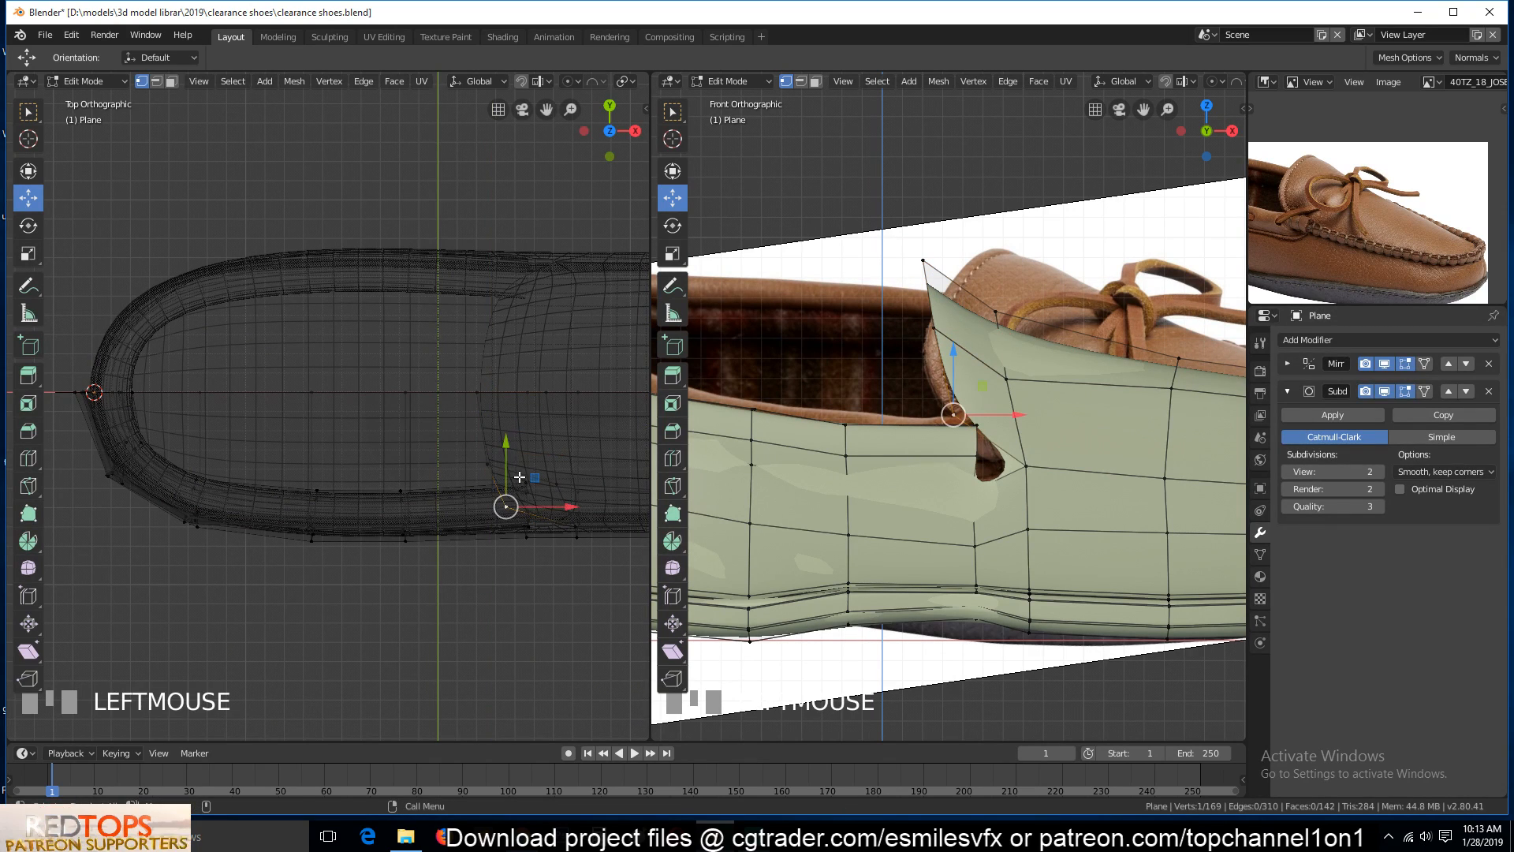
{"action": "key", "text": "g"}
{"action": "left_click", "coordinate": [495, 461]}
Move the extruded edge's middle and centre-line vertices toward the heel to form a rounded tongue, then leave Edit Mode and save
{"action": "left_click", "coordinate": [487, 462]}
{"action": "key", "text": "g"}
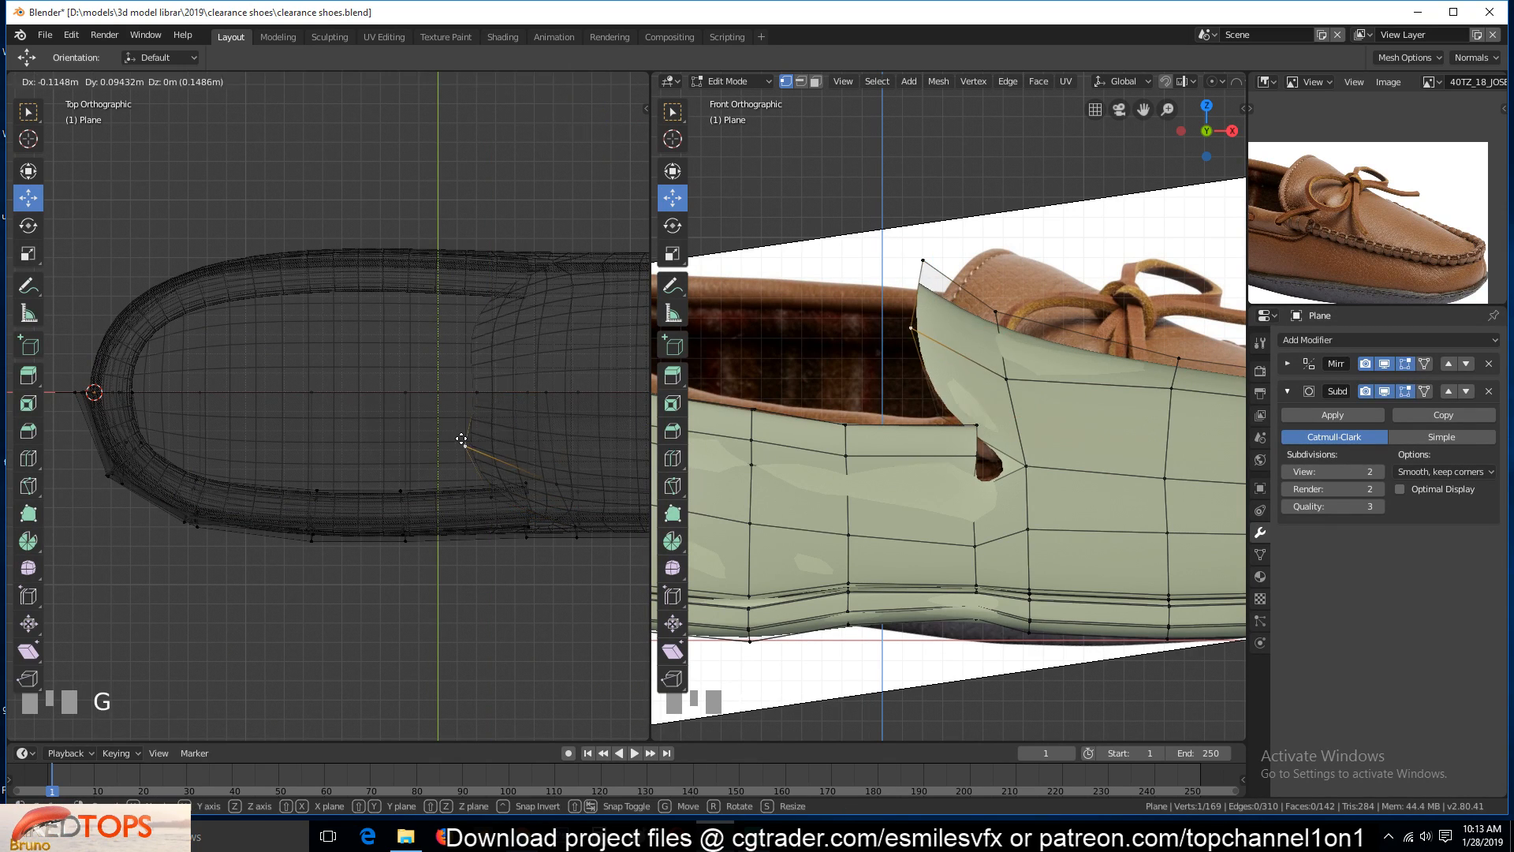
{"action": "left_click", "coordinate": [461, 440]}
{"action": "key", "text": "g"}
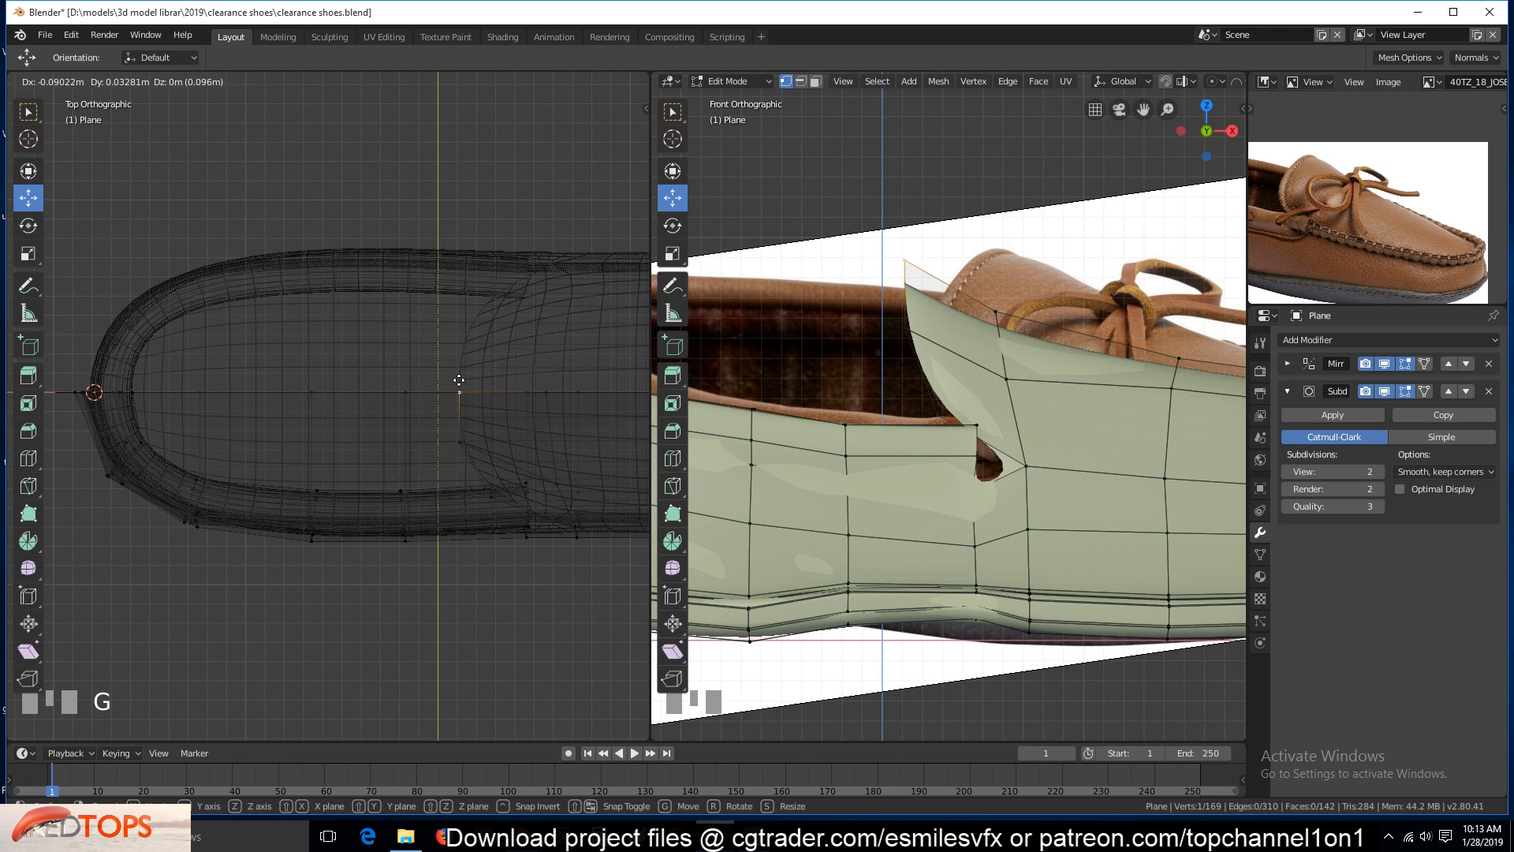
{"action": "left_click", "coordinate": [597, 399]}
{"action": "key", "text": "Tab"}
{"action": "key", "text": "ctrl+s"}
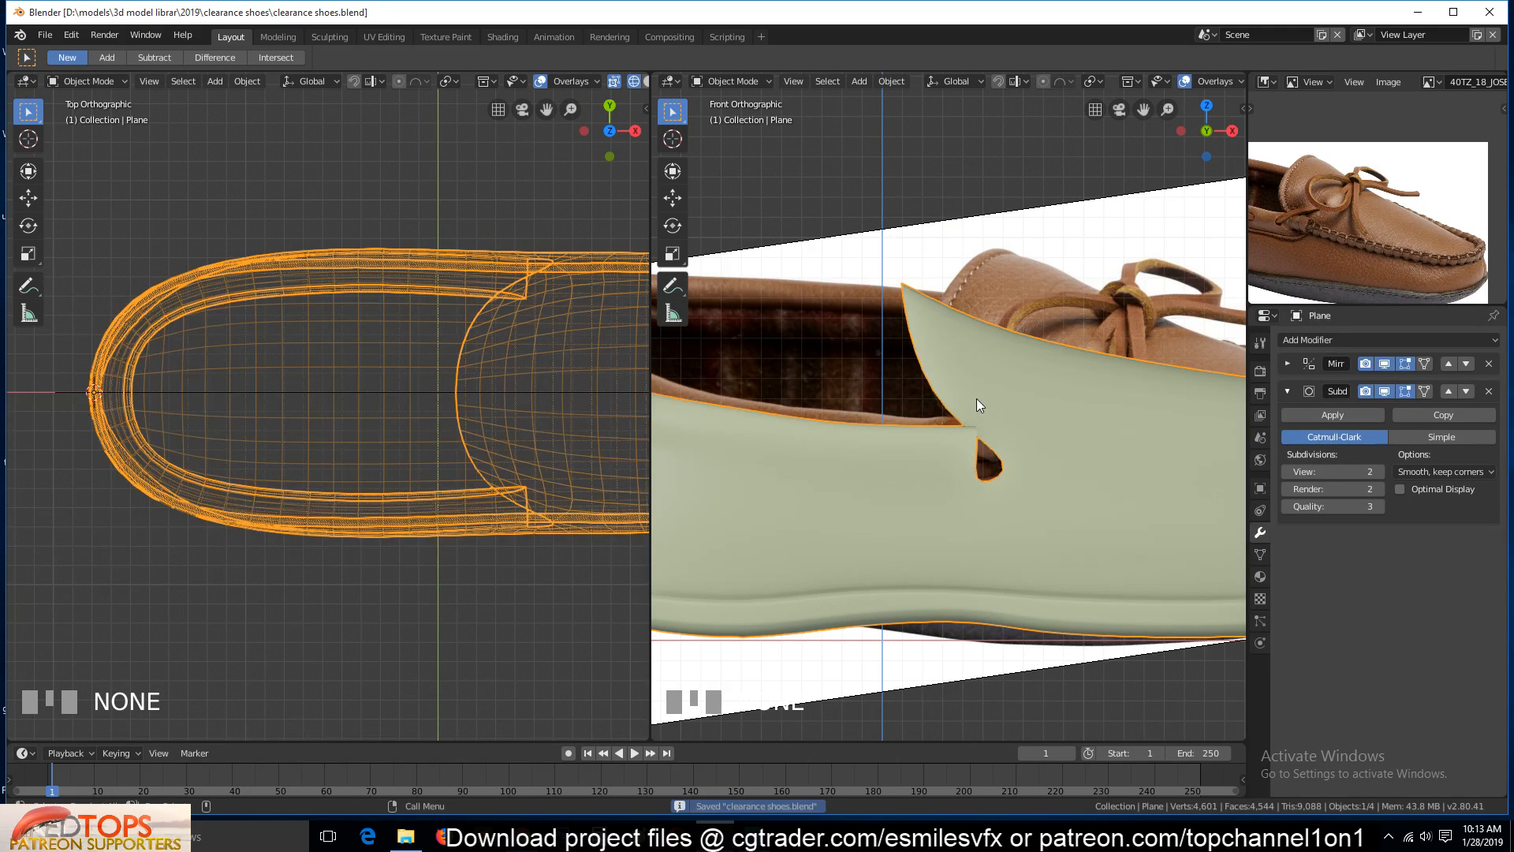
Enter Edit Mode on the shoe with nothing selected and examine the seam around the lace in the reference photo
{"action": "scroll", "coordinate": [1007, 443], "scroll_direction": "up", "scroll_amount": 2}
{"action": "key", "text": "Tab"}
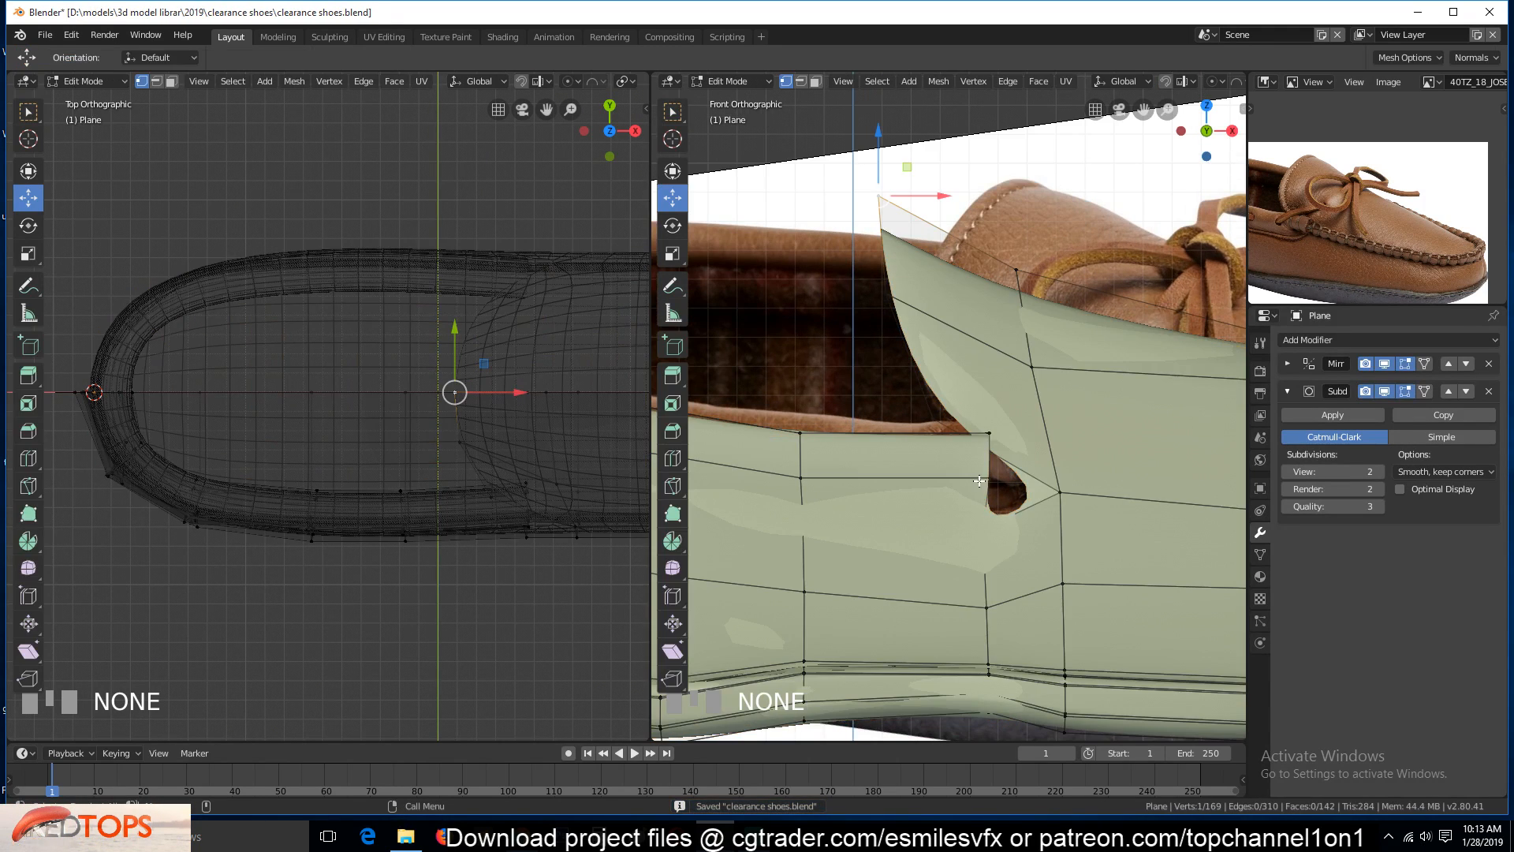
{"action": "key", "text": "alt+a"}
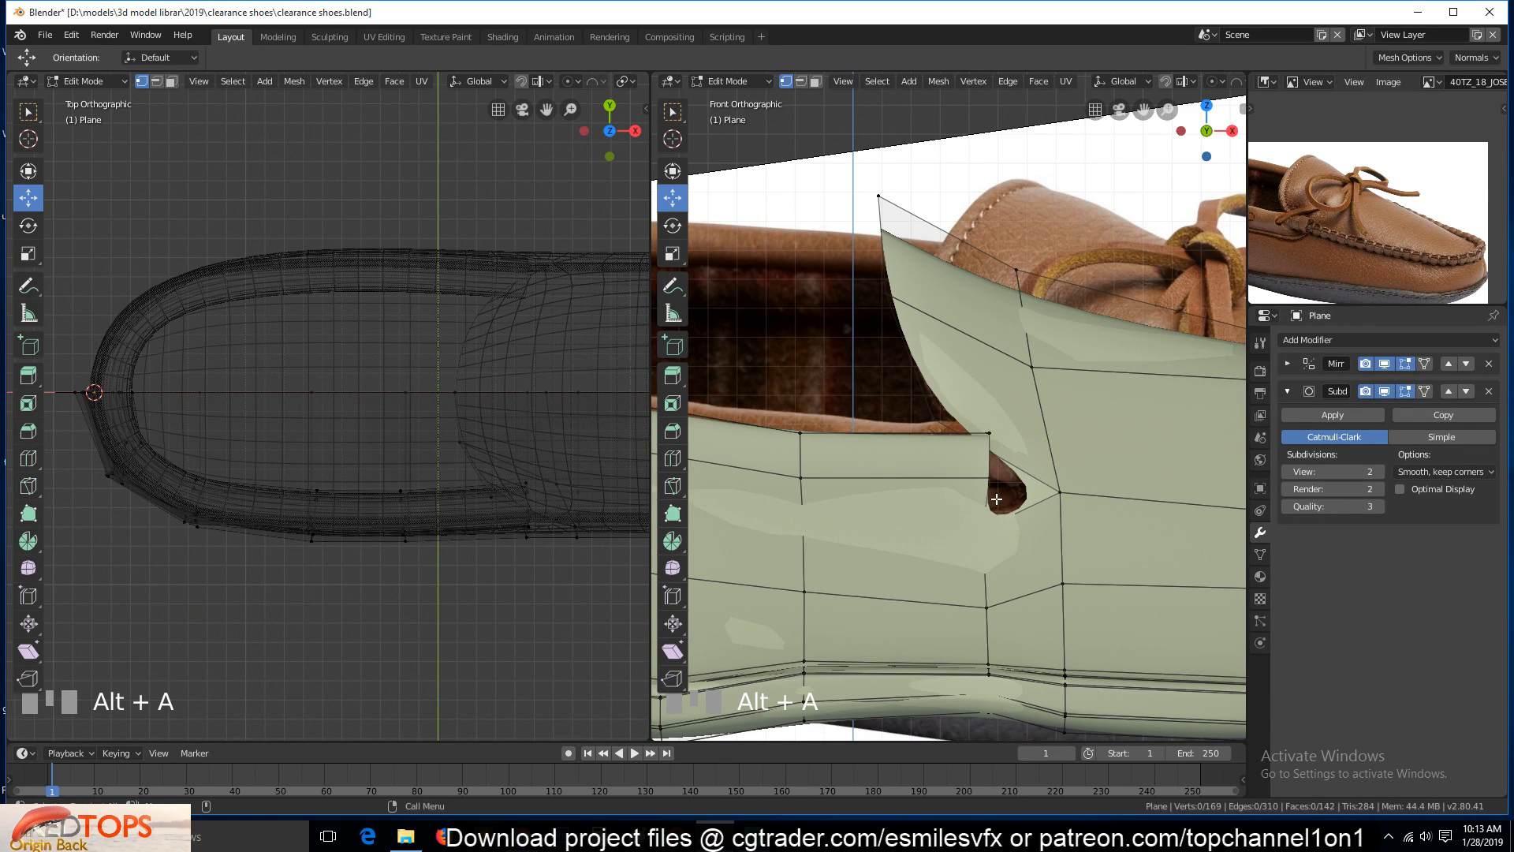
{"action": "scroll", "coordinate": [1409, 147], "scroll_direction": "up", "scroll_amount": 5}
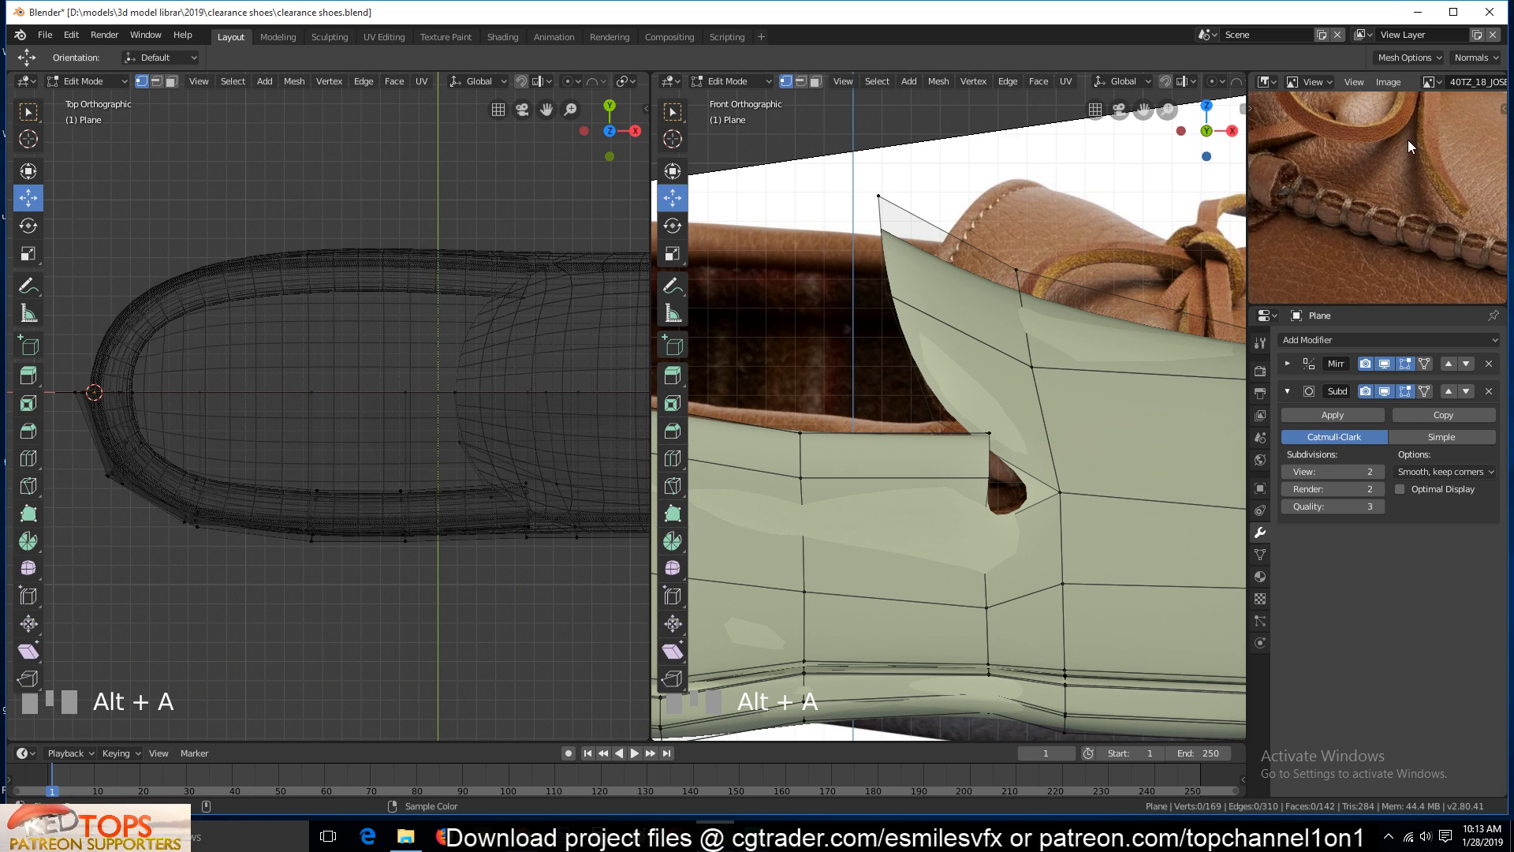
{"action": "scroll", "coordinate": [1409, 146], "scroll_direction": "down", "scroll_amount": 5}
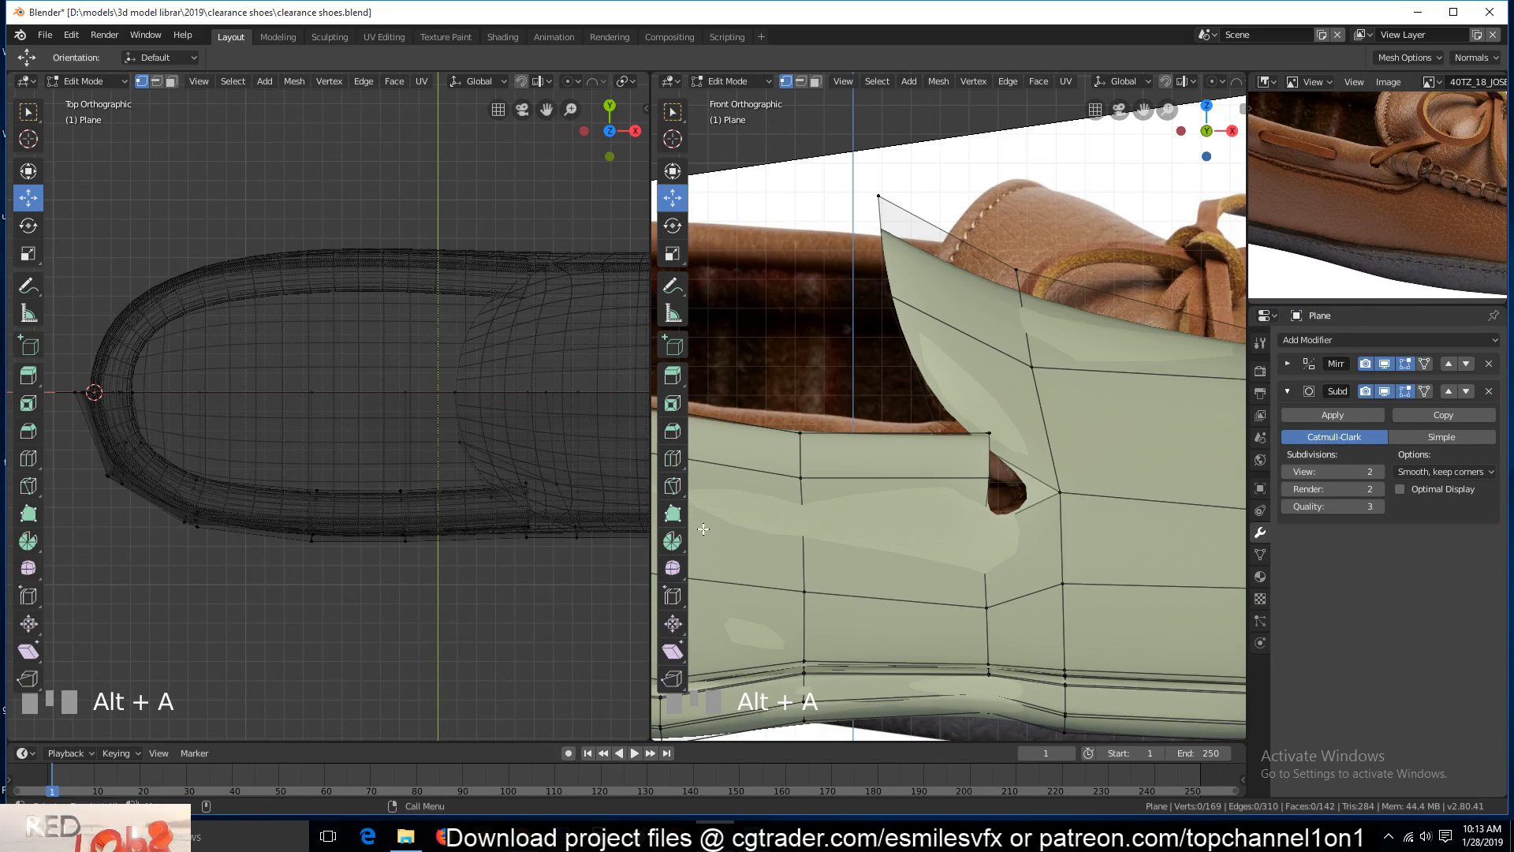
{"action": "scroll", "coordinate": [1422, 149], "scroll_direction": "up", "scroll_amount": 2}
{"action": "scroll", "coordinate": [1372, 174], "scroll_direction": "down", "scroll_amount": 2}
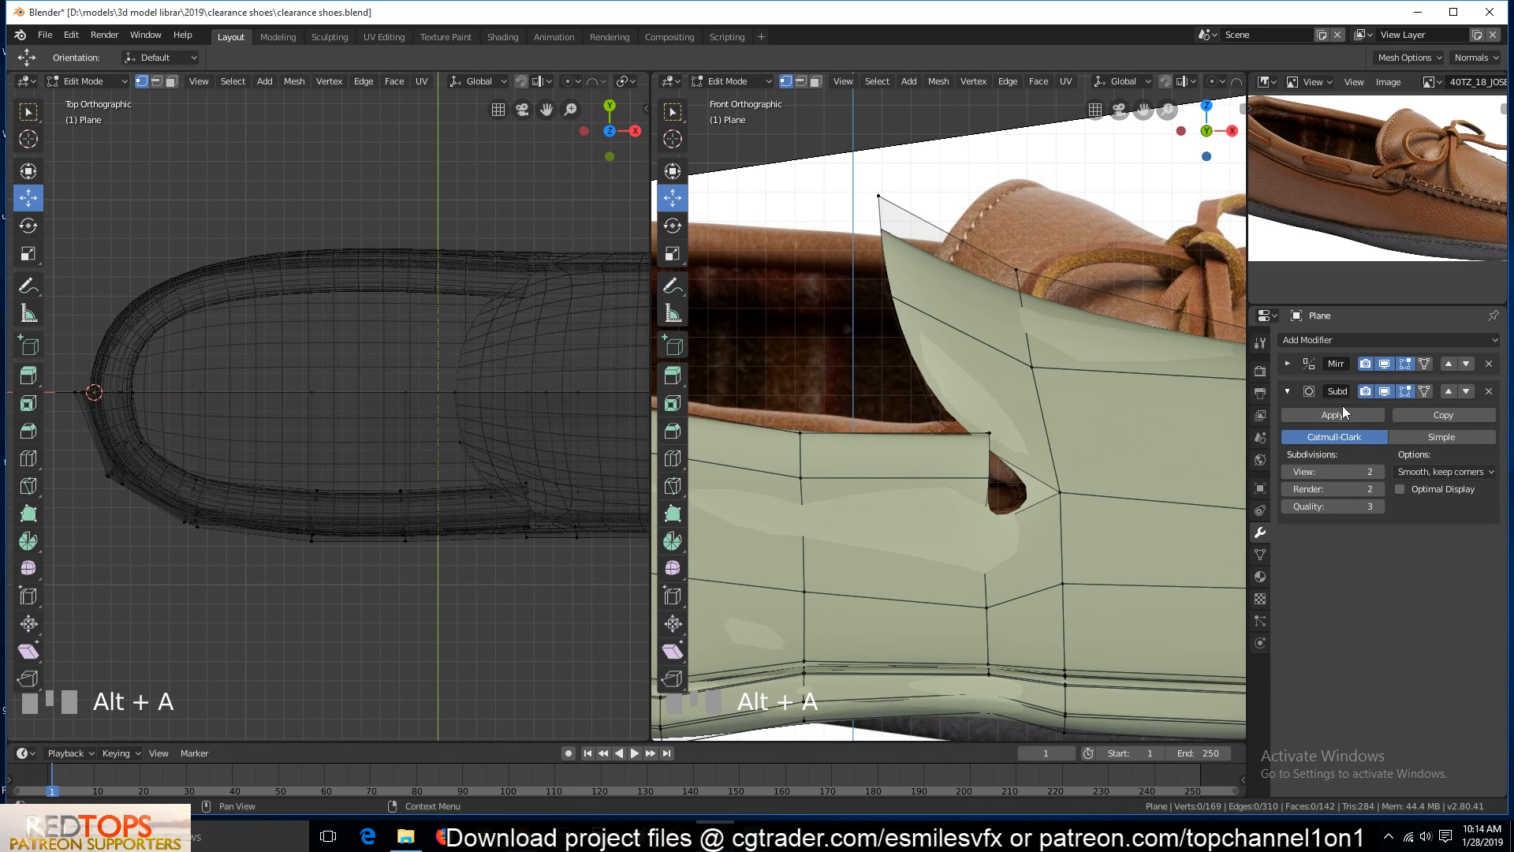
Hide the Subdivision modifier's effect in the viewport and inspect the unsmoothed edges around the lace slot
{"action": "left_click", "coordinate": [1384, 391]}
{"action": "key", "text": "2"}
{"action": "scroll", "coordinate": [923, 244], "scroll_direction": "down", "scroll_amount": 1}
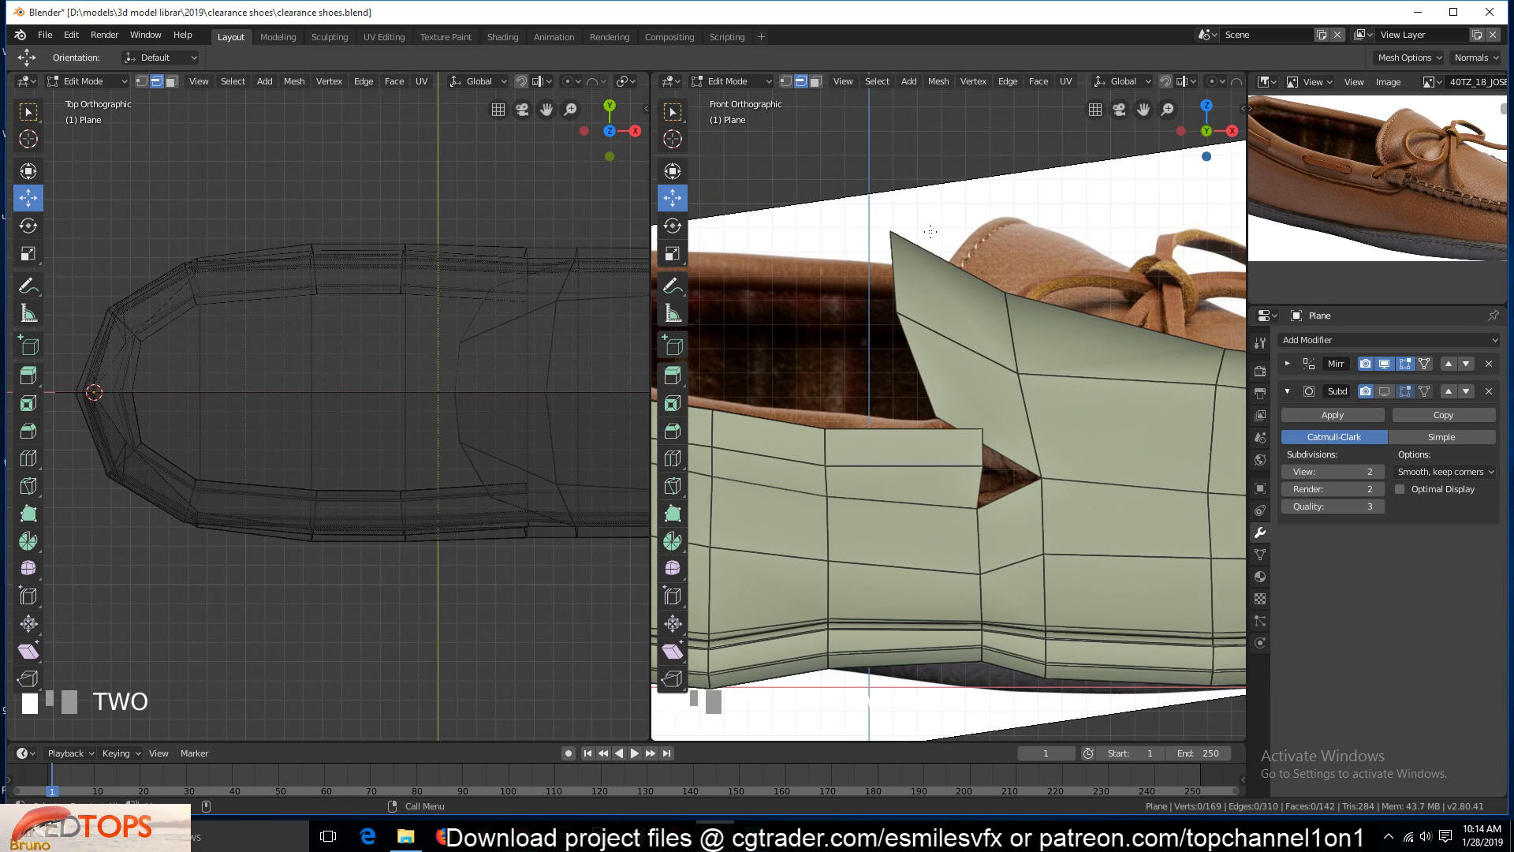
{"action": "middle_click_drag", "start_coordinate": [922, 244], "coordinate": [849, 363], "text": "shift"}
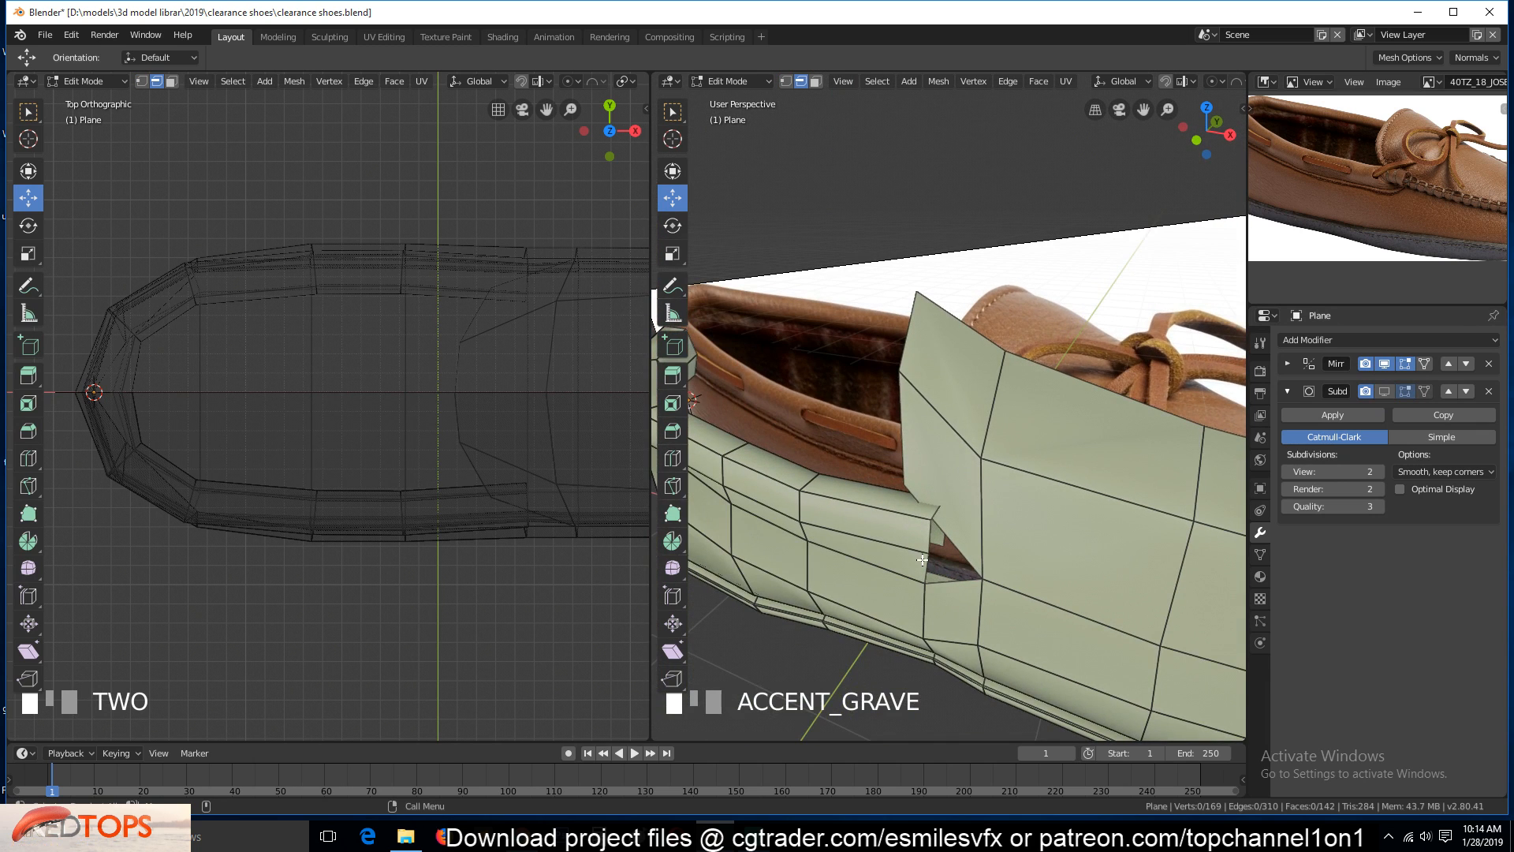
{"action": "key", "text": "KP_1"}
Add a loop cut around the body just below the lace slot and another across the tongue close to its rim
{"action": "key", "text": "ctrl+r"}
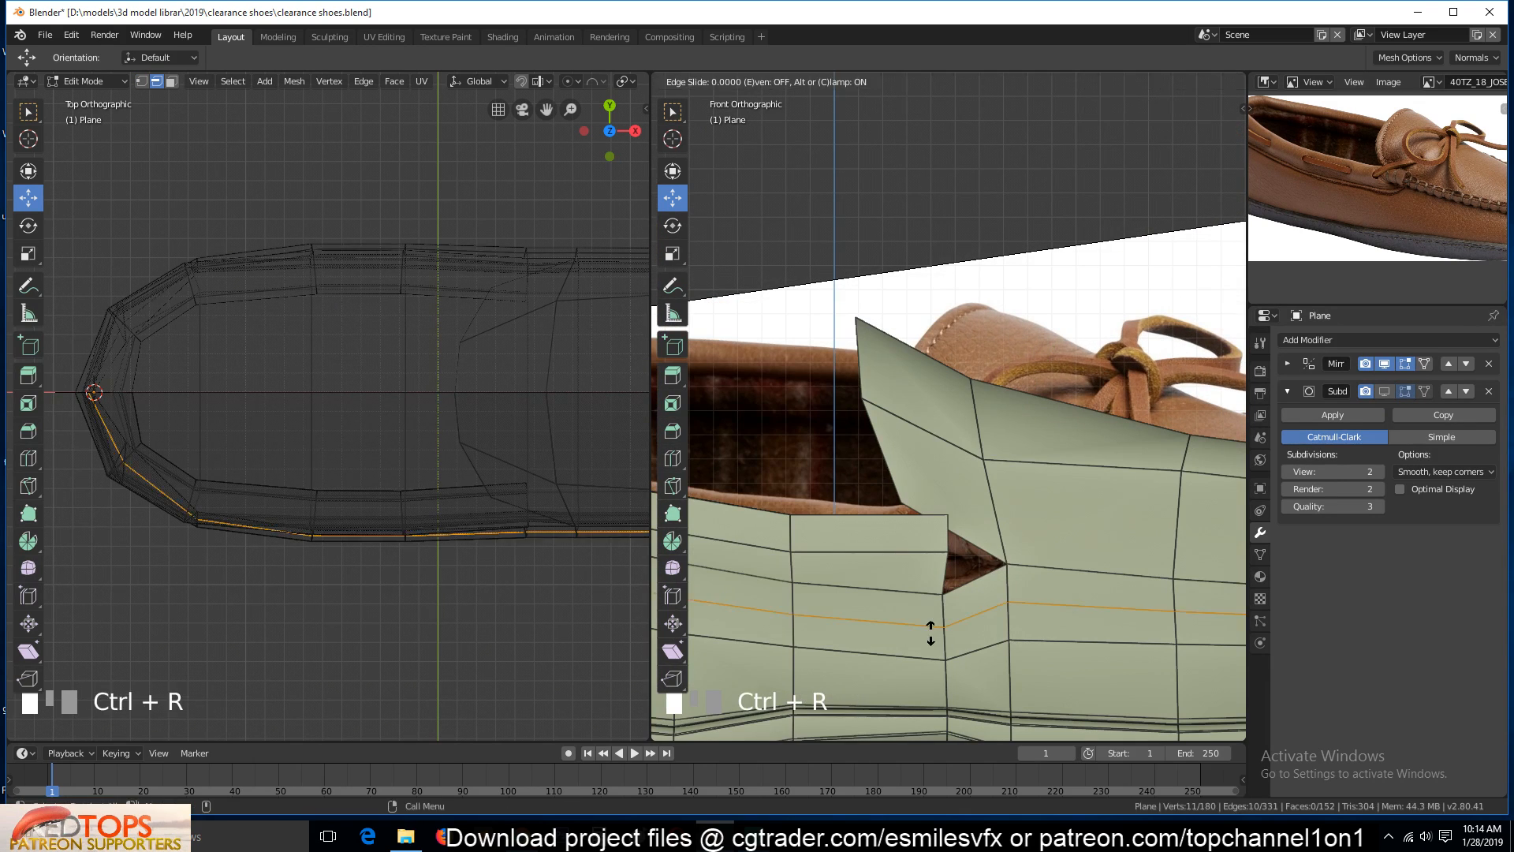
{"action": "left_click", "coordinate": [932, 624]}
{"action": "left_click", "coordinate": [939, 607]}
{"action": "key", "text": "ctrl+r"}
{"action": "left_click", "coordinate": [908, 385]}
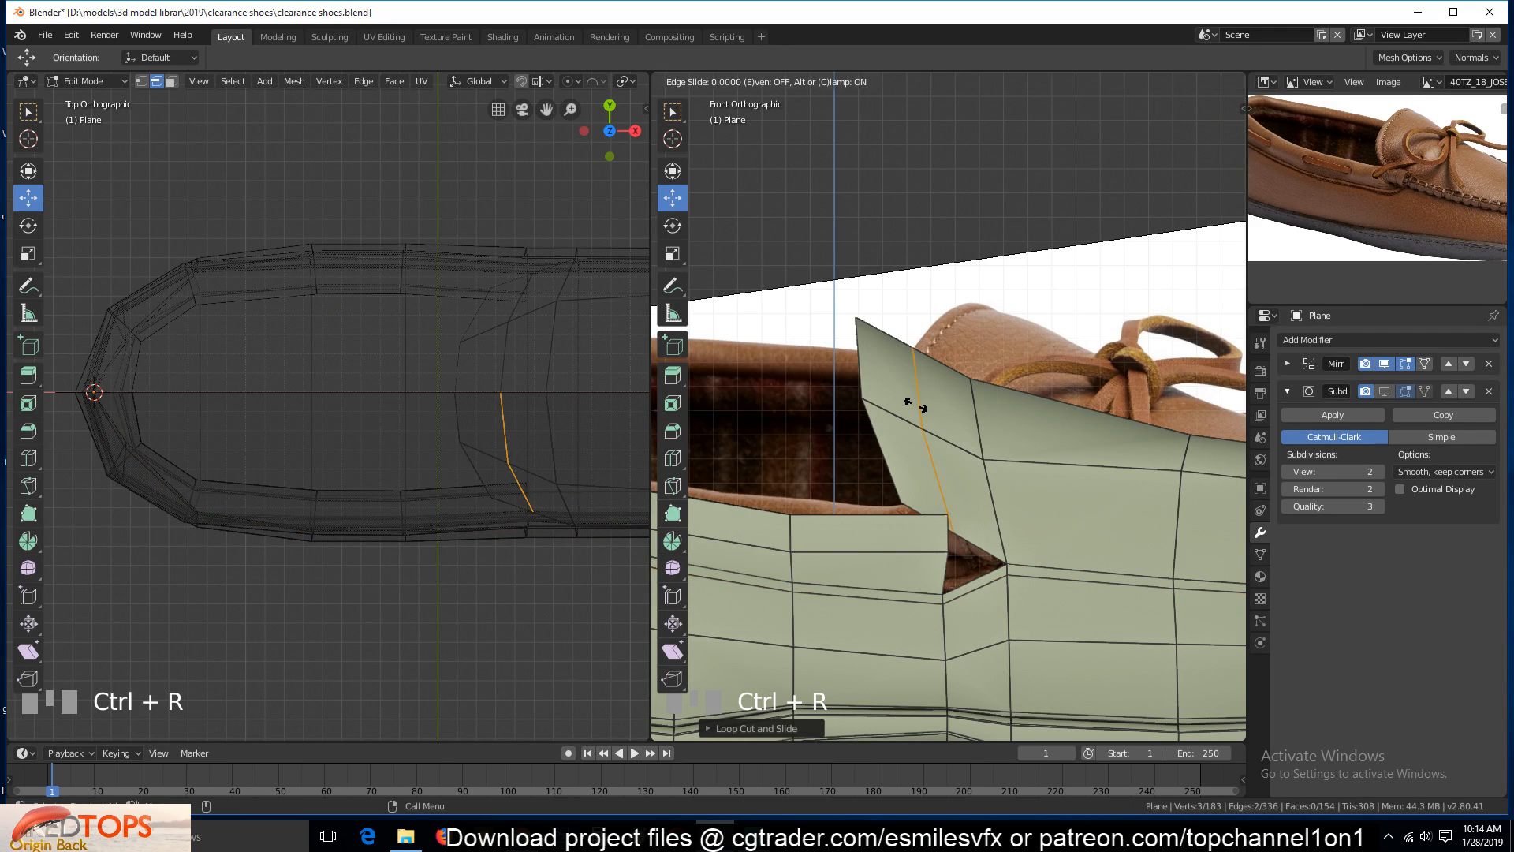
{"action": "left_click", "coordinate": [991, 508]}
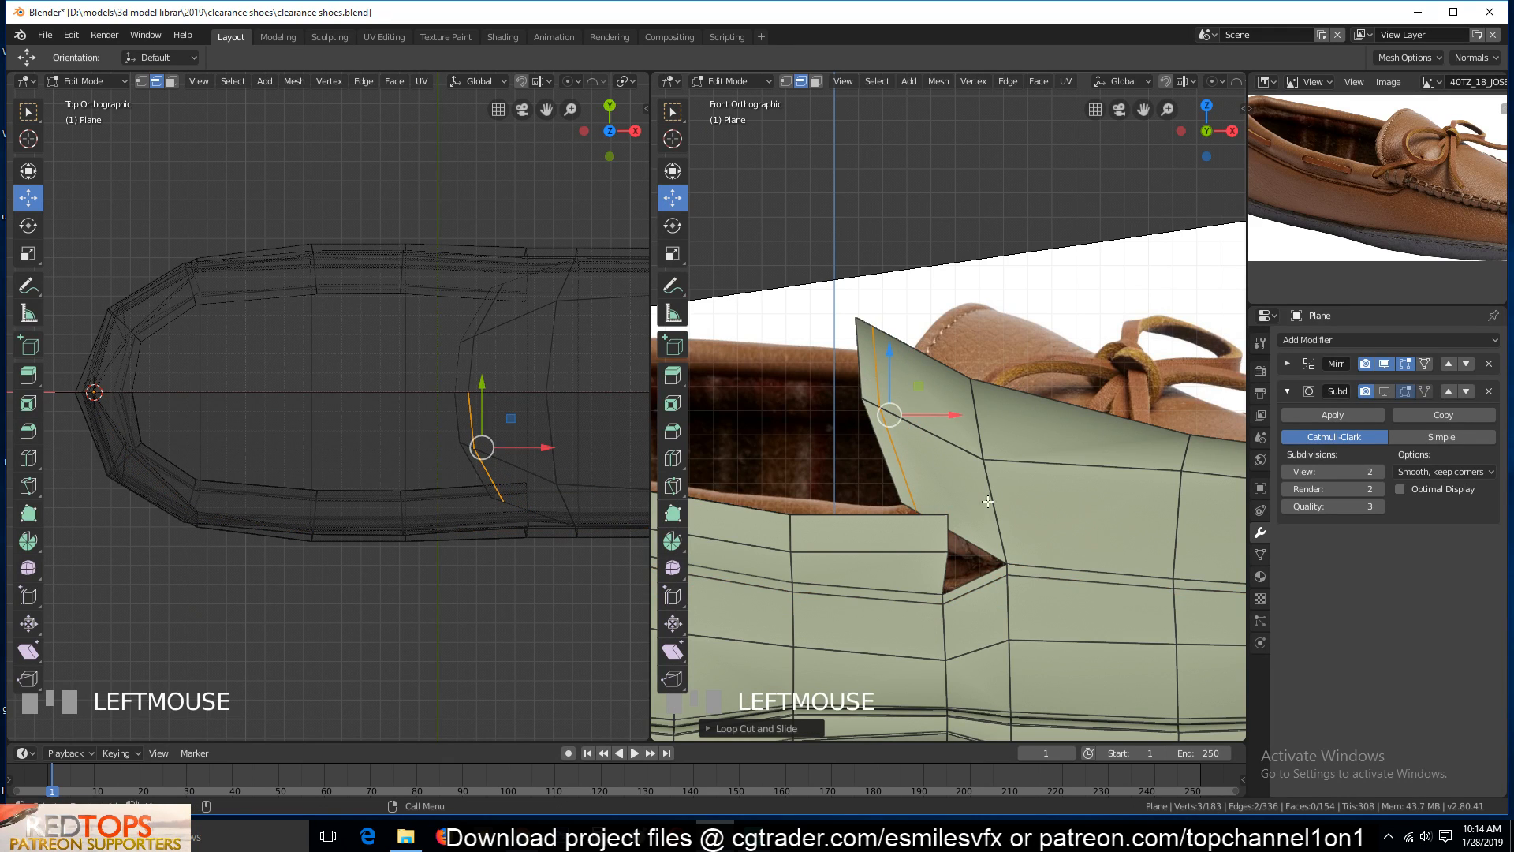
{"action": "key", "text": "alt+a"}
Knife-cut diagonally from the tongue's rim loop past the lace slot's tip to the new loop on the body
{"action": "key", "text": "k"}
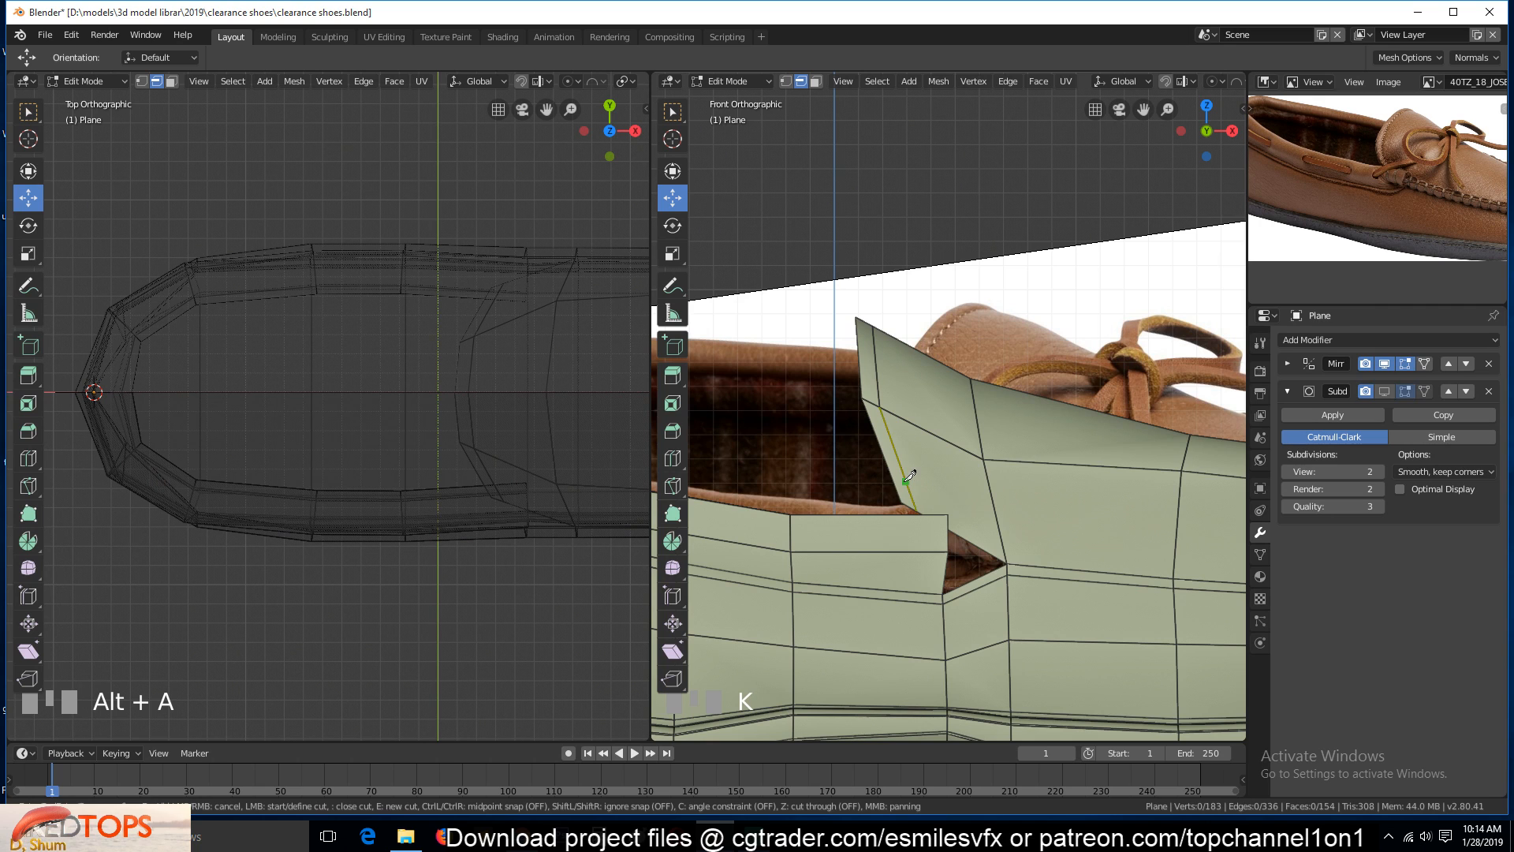
{"action": "left_click", "coordinate": [1040, 578]}
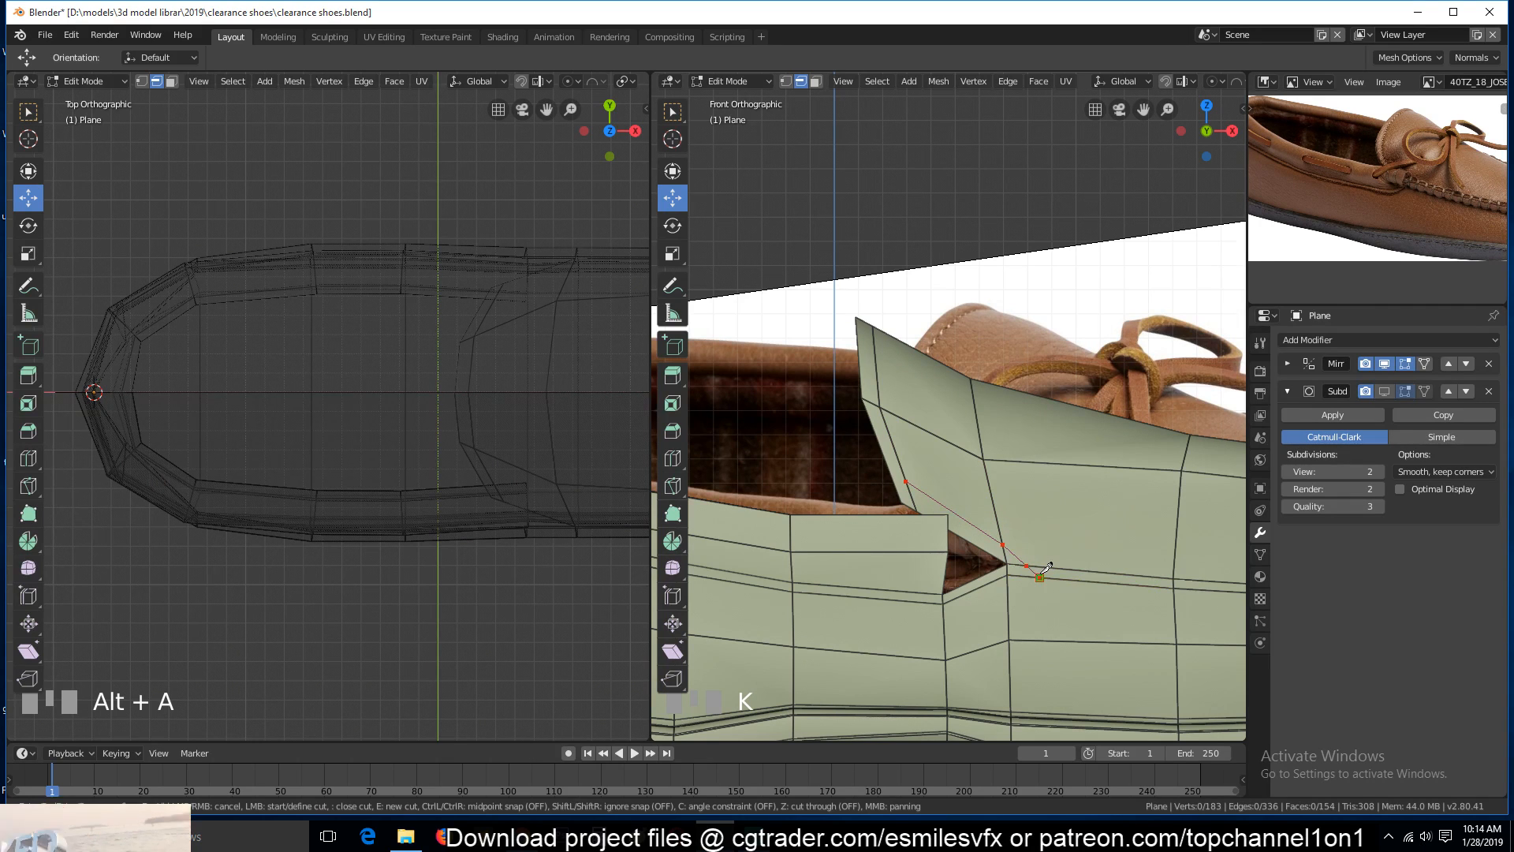
{"action": "key", "text": "space"}
{"action": "key", "text": "alt+a"}
{"action": "scroll", "coordinate": [857, 294], "scroll_direction": "down", "scroll_amount": 1}
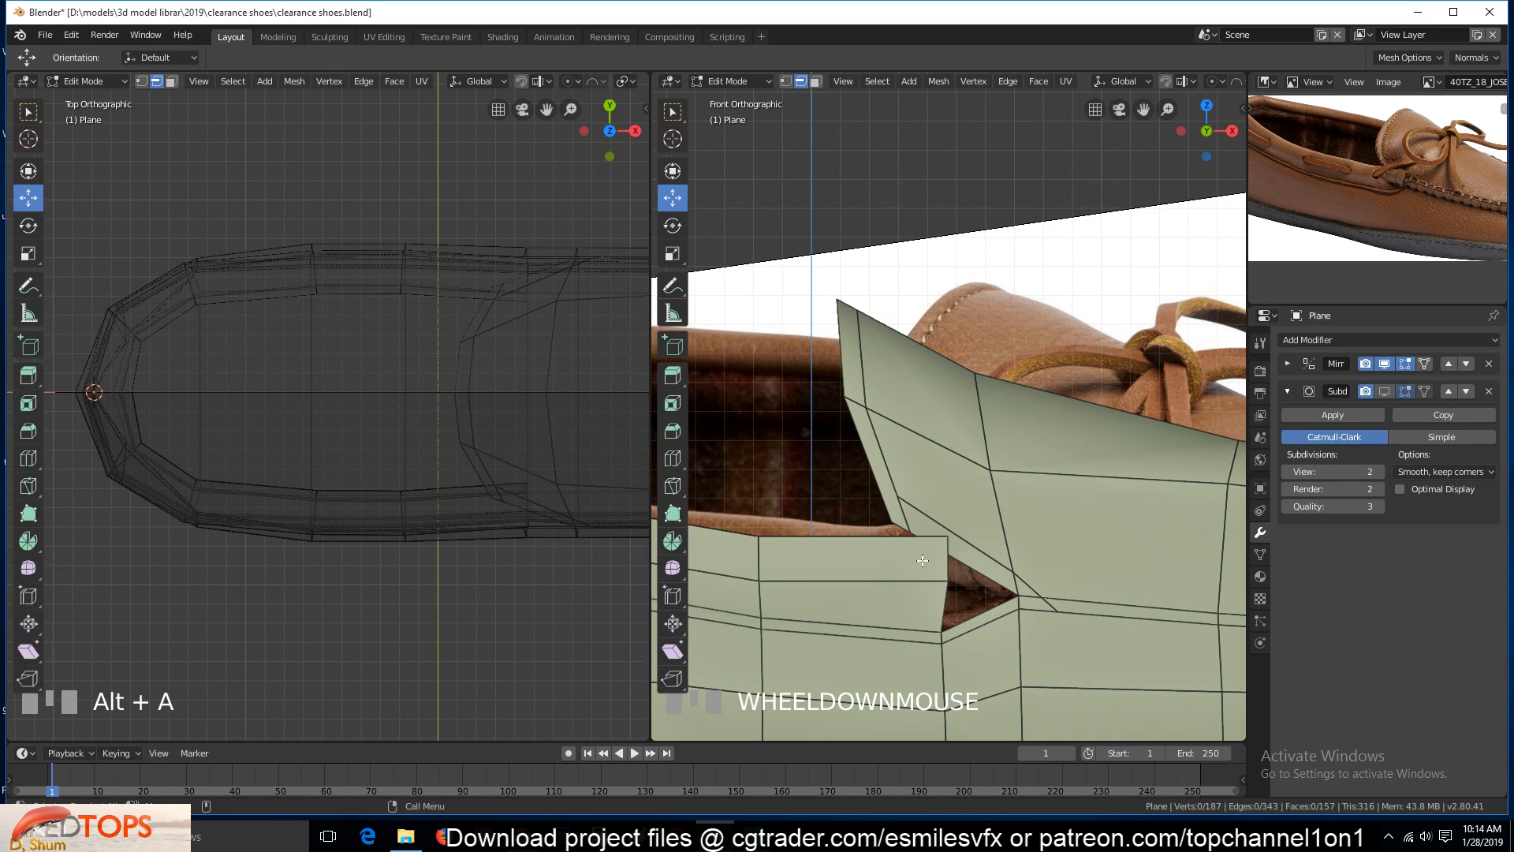
{"action": "scroll", "coordinate": [922, 560], "scroll_direction": "up", "scroll_amount": 1}
Connect the knife cut's start vertex to the tongue's lower rim corner and slide that start vertex inward along the cut
{"action": "key", "text": "1"}
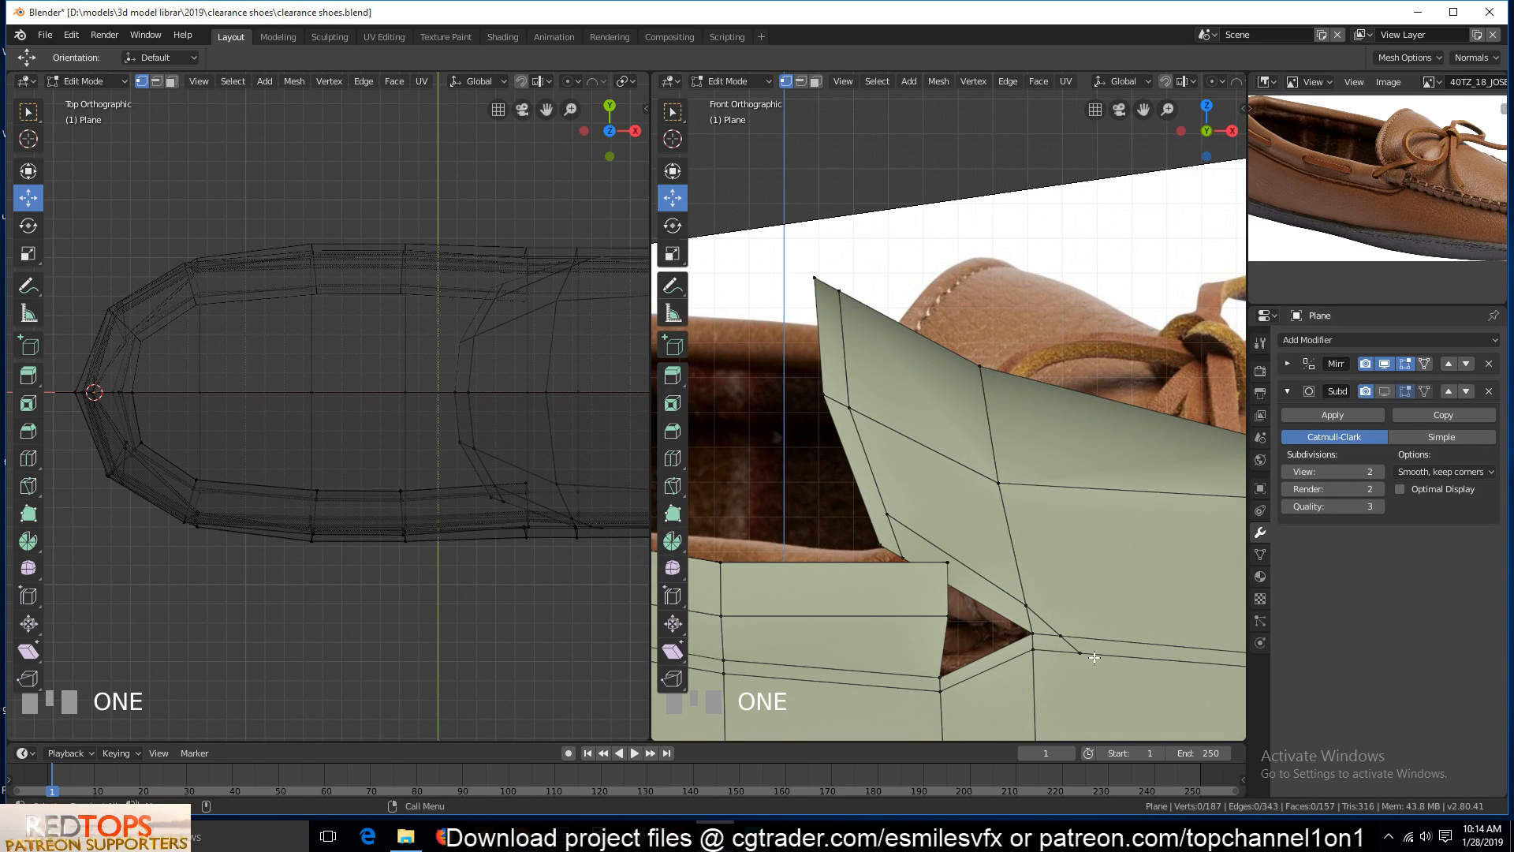
{"action": "scroll", "coordinate": [1095, 657], "scroll_direction": "up", "scroll_amount": 2}
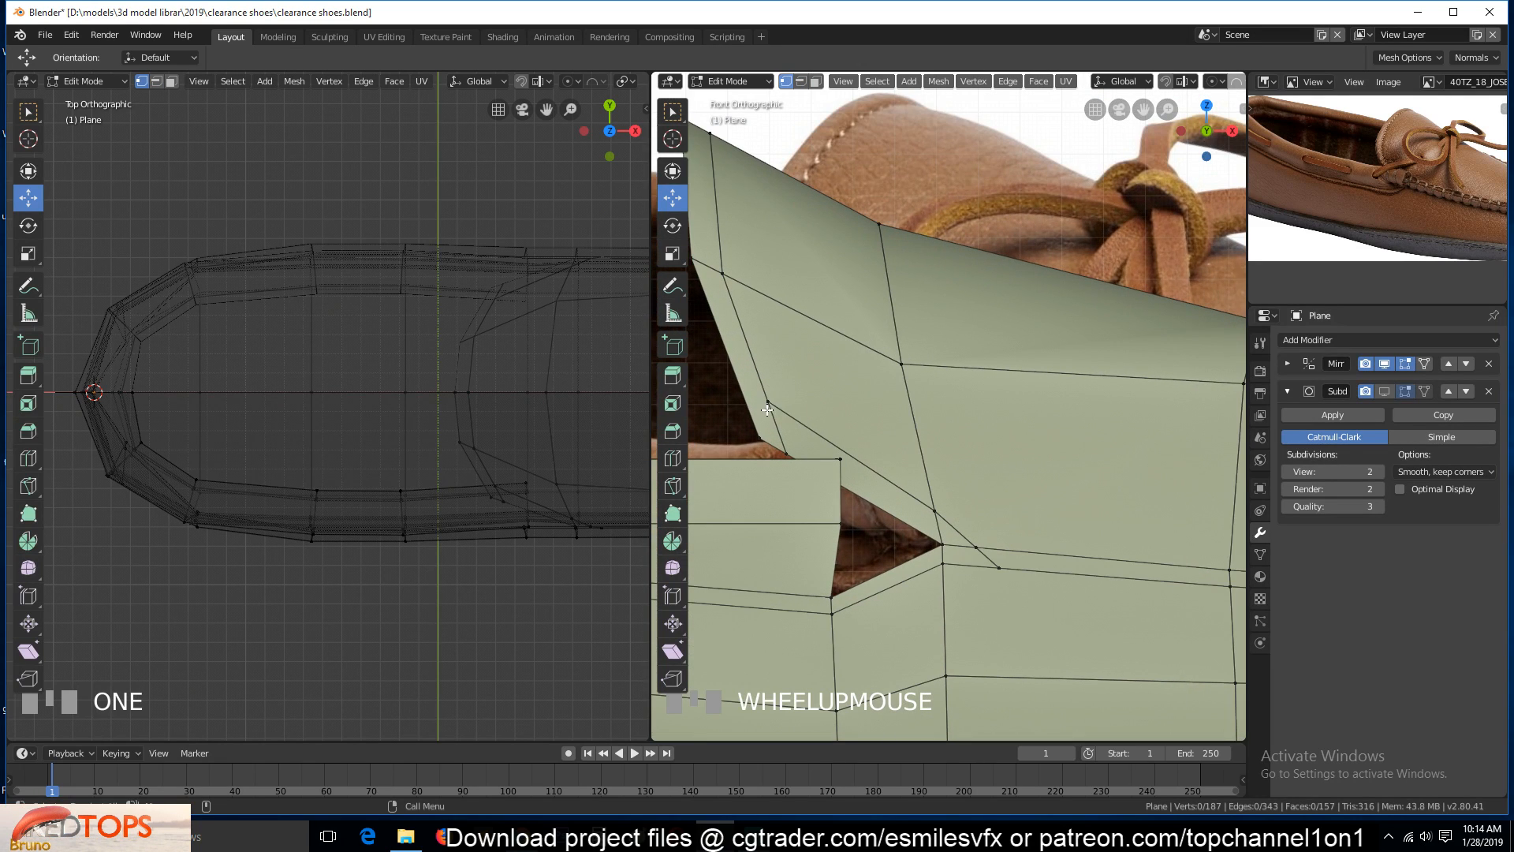
{"action": "left_click", "coordinate": [767, 403]}
{"action": "left_click", "coordinate": [761, 437], "text": "shift"}
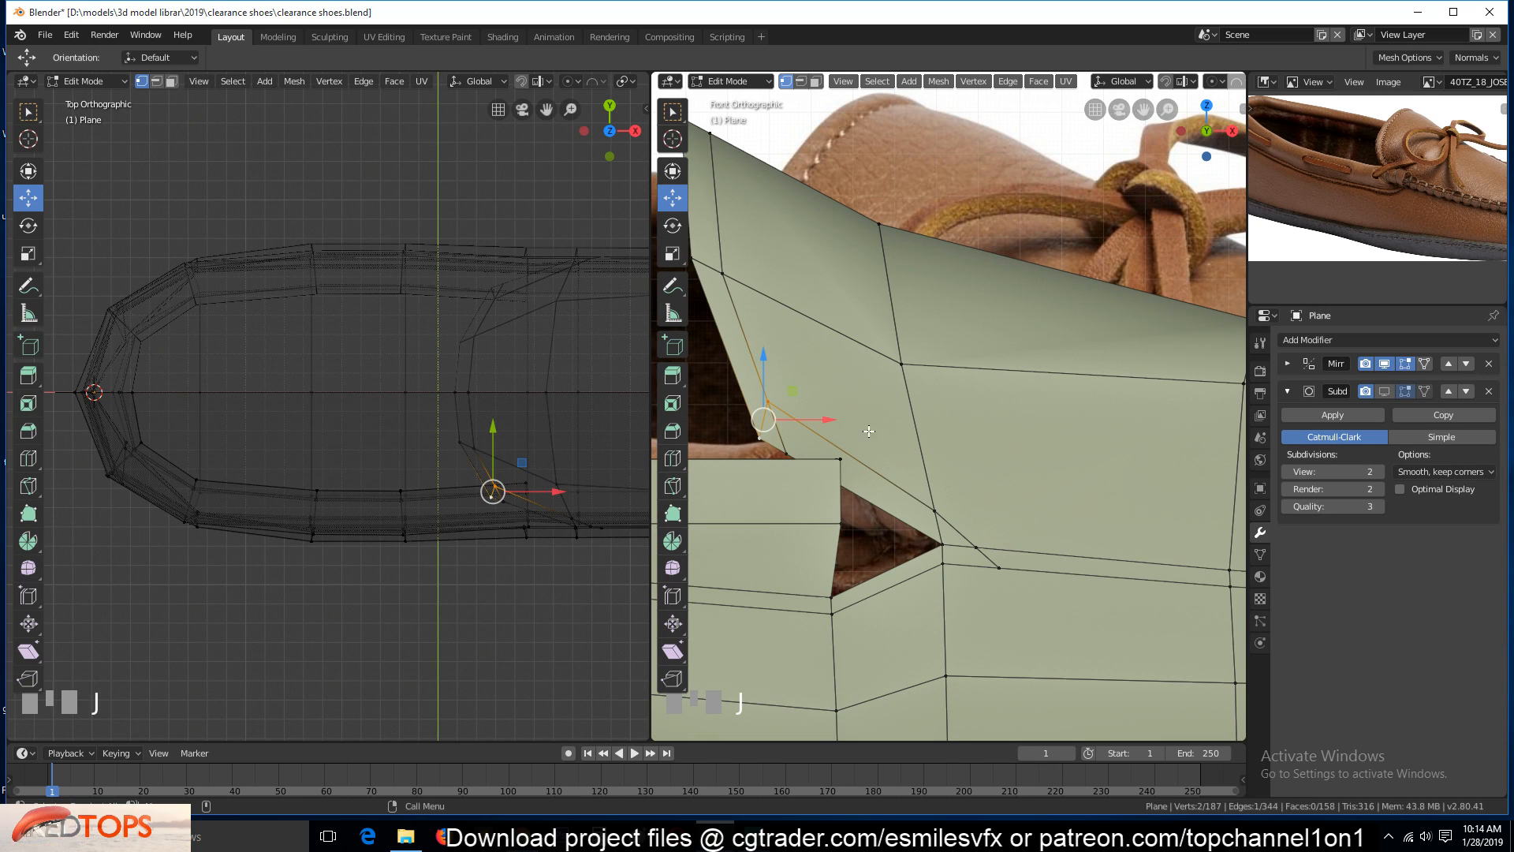
{"action": "key", "text": "a"}
{"action": "left_click", "coordinate": [768, 403]}
{"action": "key", "text": "g"}
{"action": "key", "text": "g"}
{"action": "left_click", "coordinate": [834, 435]}
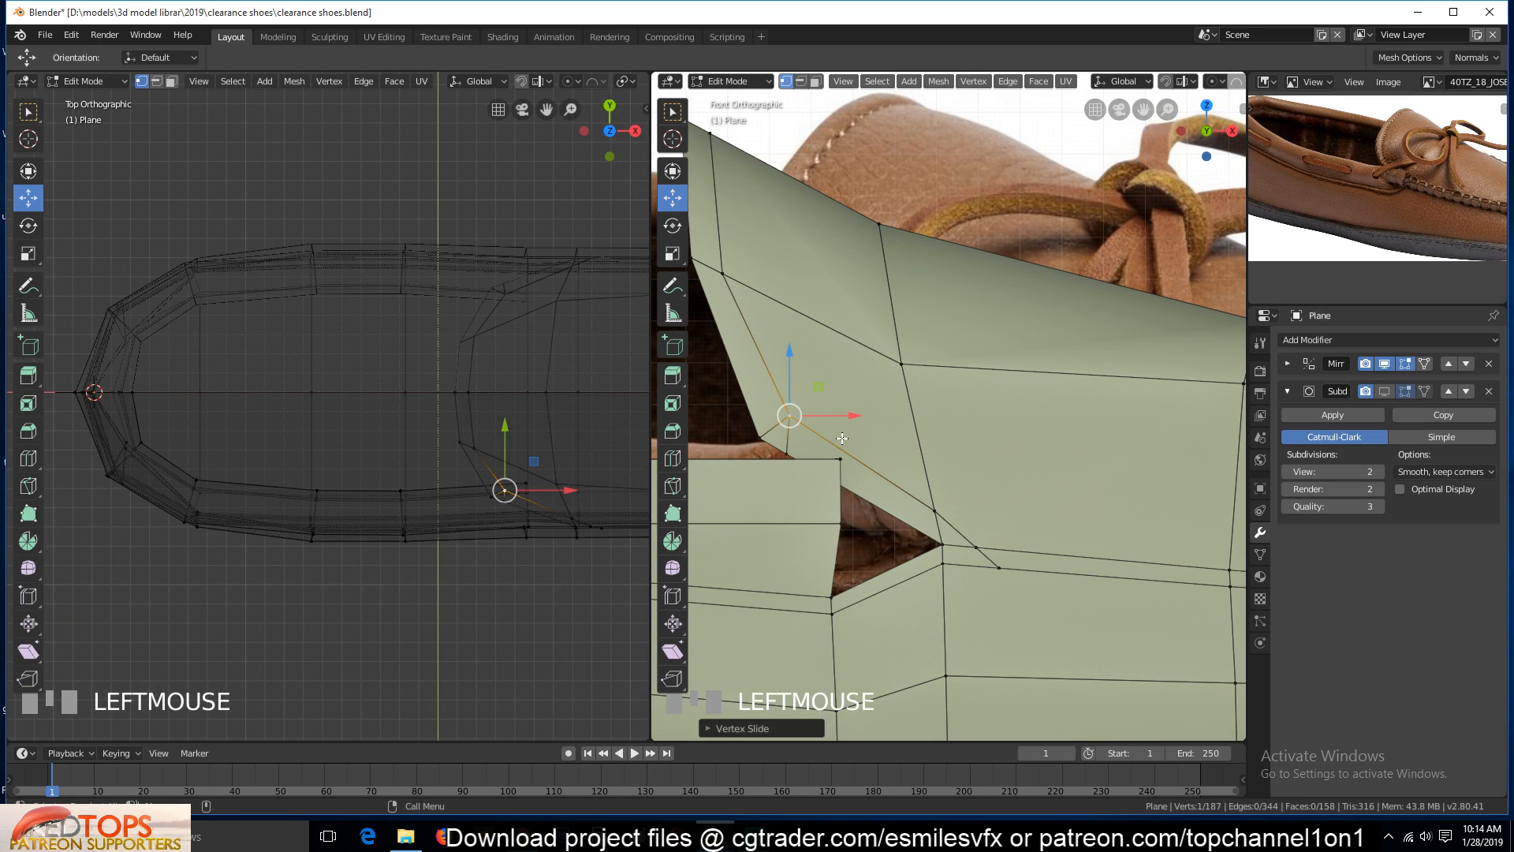
Dissolve the leftover short edge between the knife cut and the tongue's lower rim, and check the resulting loop path
{"action": "key", "text": "alt+a"}
{"action": "key", "text": "2"}
{"action": "left_click", "coordinate": [830, 444]}
{"action": "key", "text": "ctrl+x"}
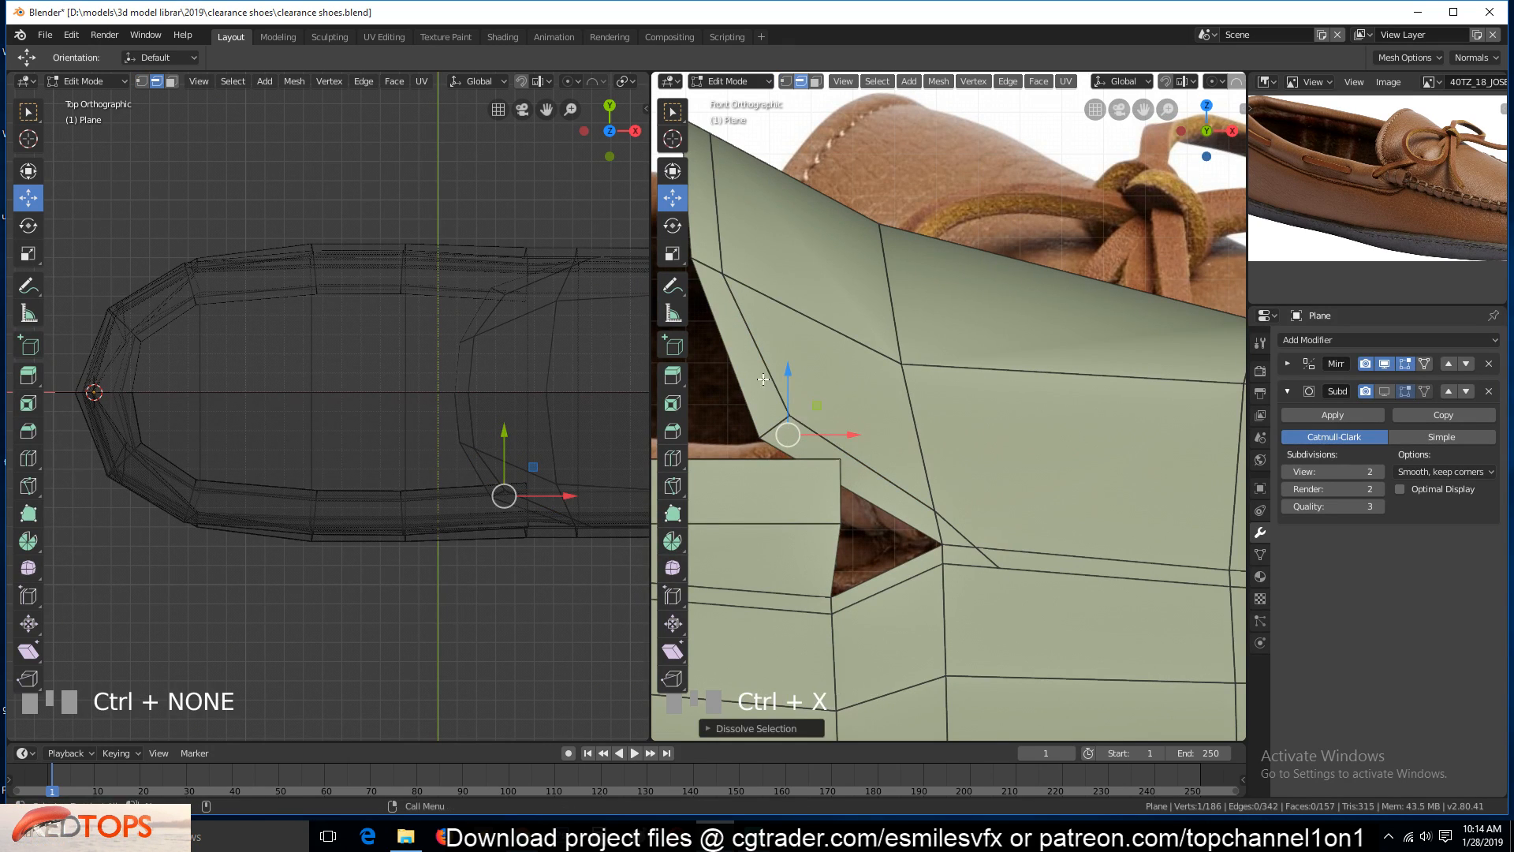
{"action": "key", "text": "ctrl+r"}
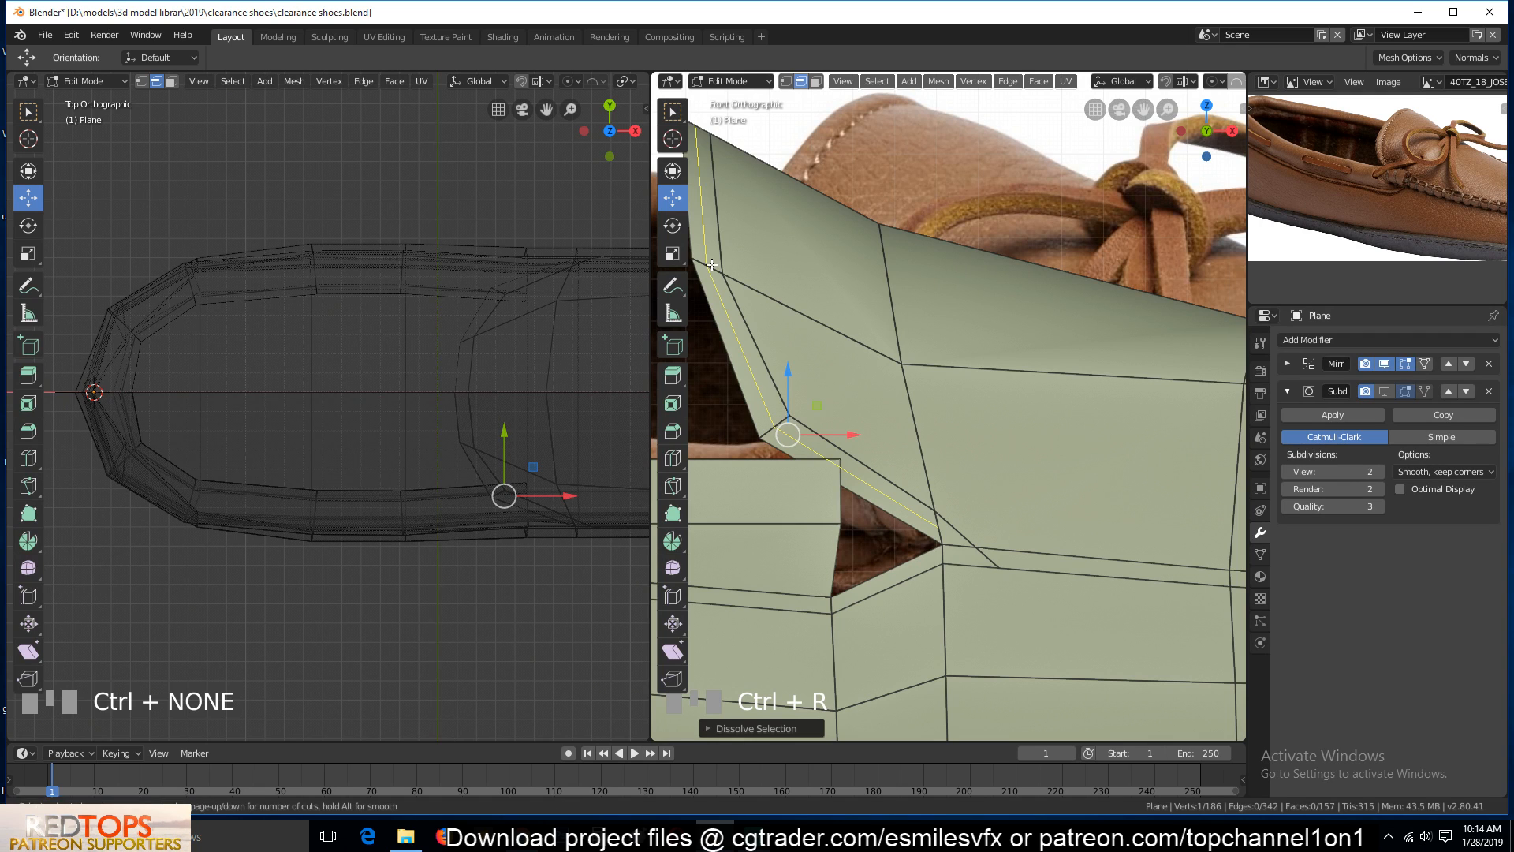
{"action": "right_click", "coordinate": [976, 540]}
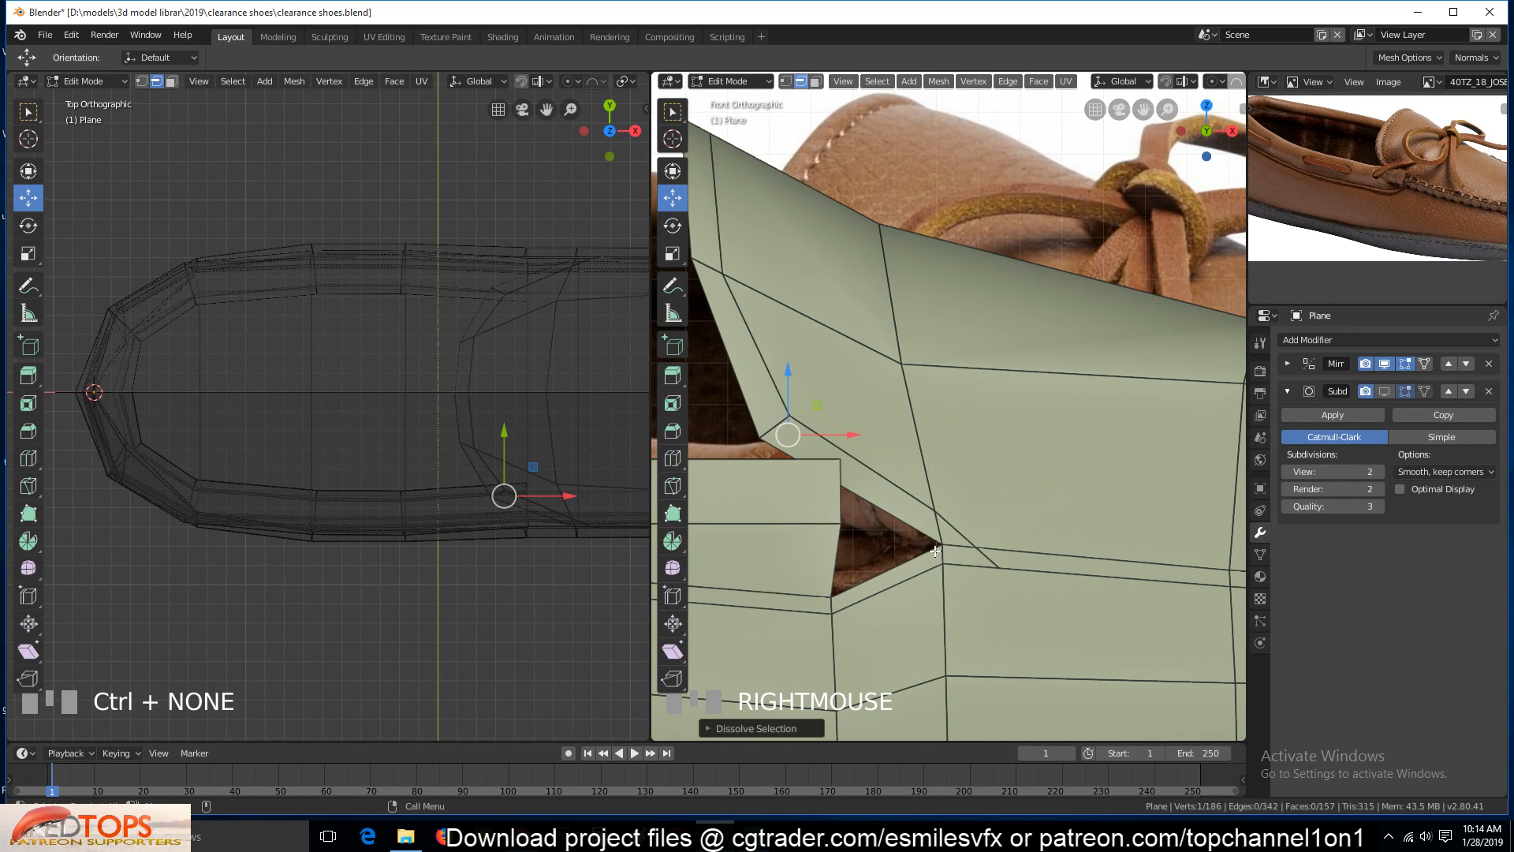
Merge the three vertices of the knife cut beside the lace slot's tip at their center
{"action": "scroll", "coordinate": [1008, 552], "scroll_direction": "up", "scroll_amount": 3}
{"action": "middle_click_drag", "start_coordinate": [902, 627], "coordinate": [933, 438], "text": "shift"}
{"action": "key", "text": "1"}
{"action": "left_click", "coordinate": [930, 436]}
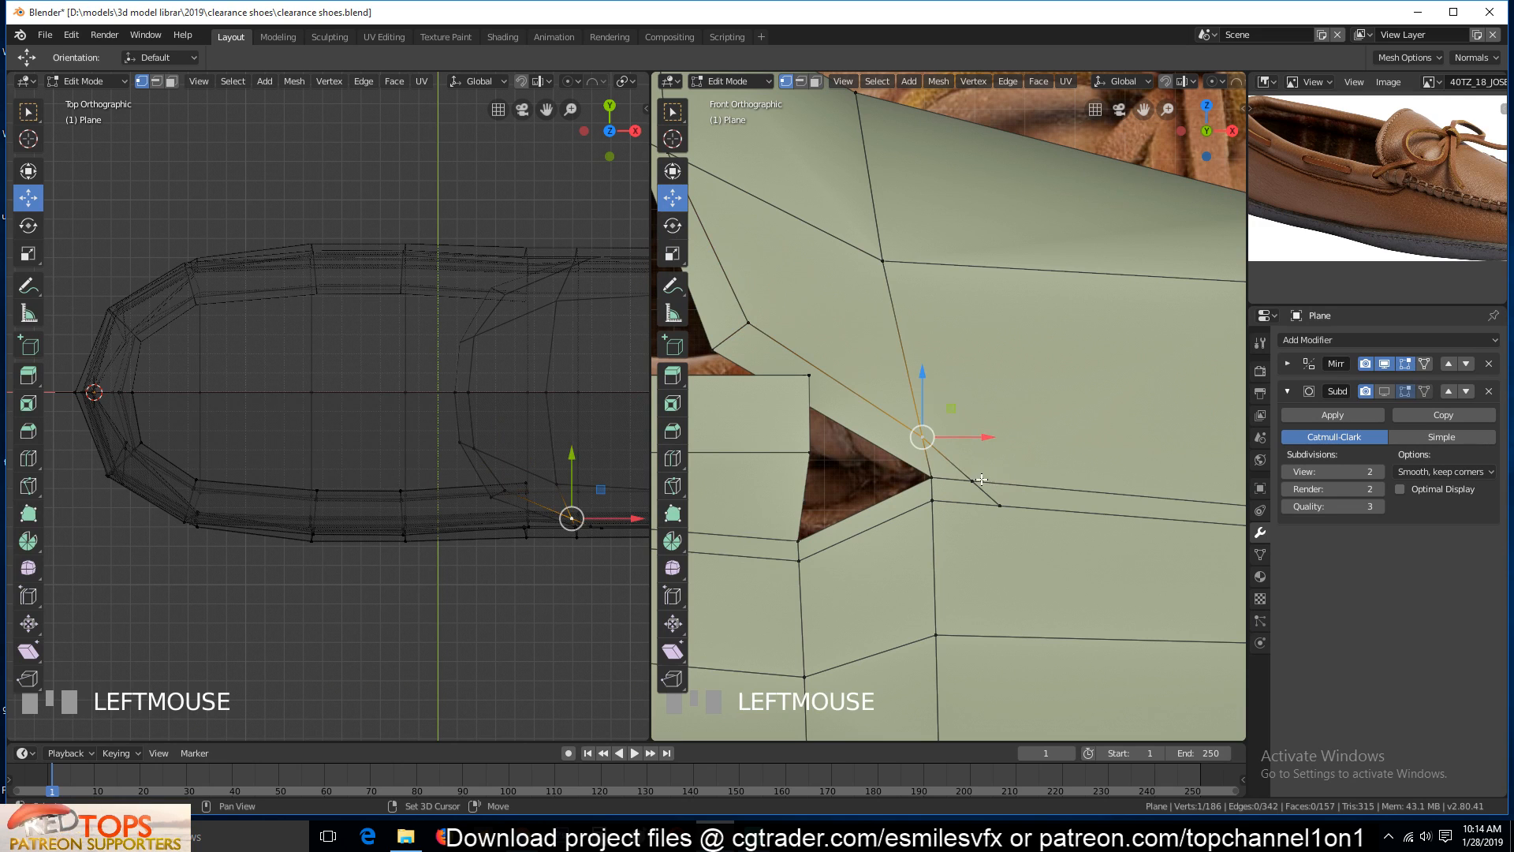
{"action": "left_click", "coordinate": [1001, 507], "text": "shift"}
{"action": "key", "text": "m"}
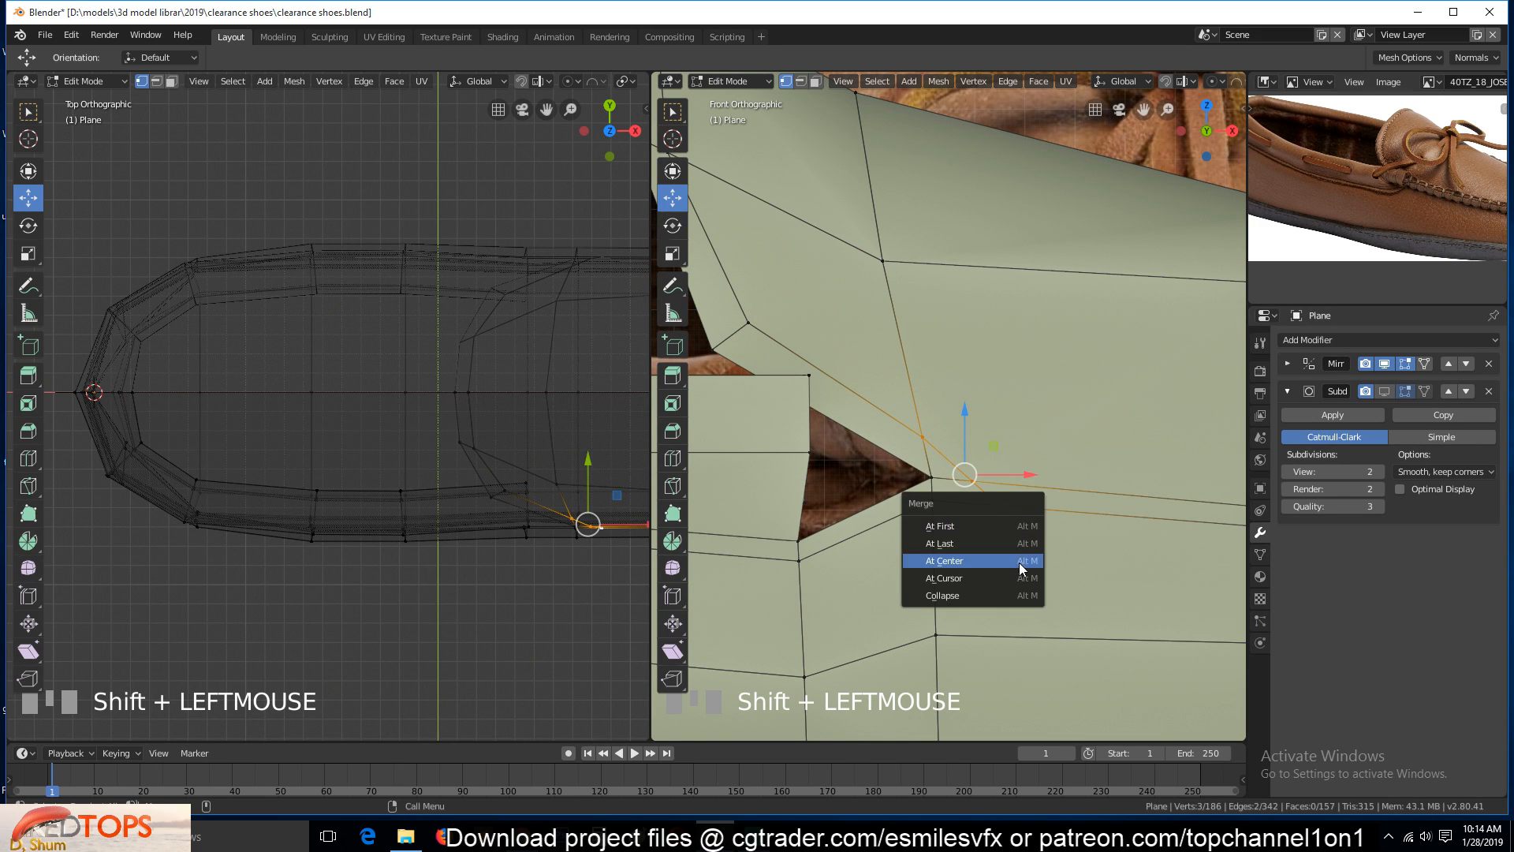
{"action": "left_click", "coordinate": [1019, 554]}
{"action": "key", "text": "alt+a"}
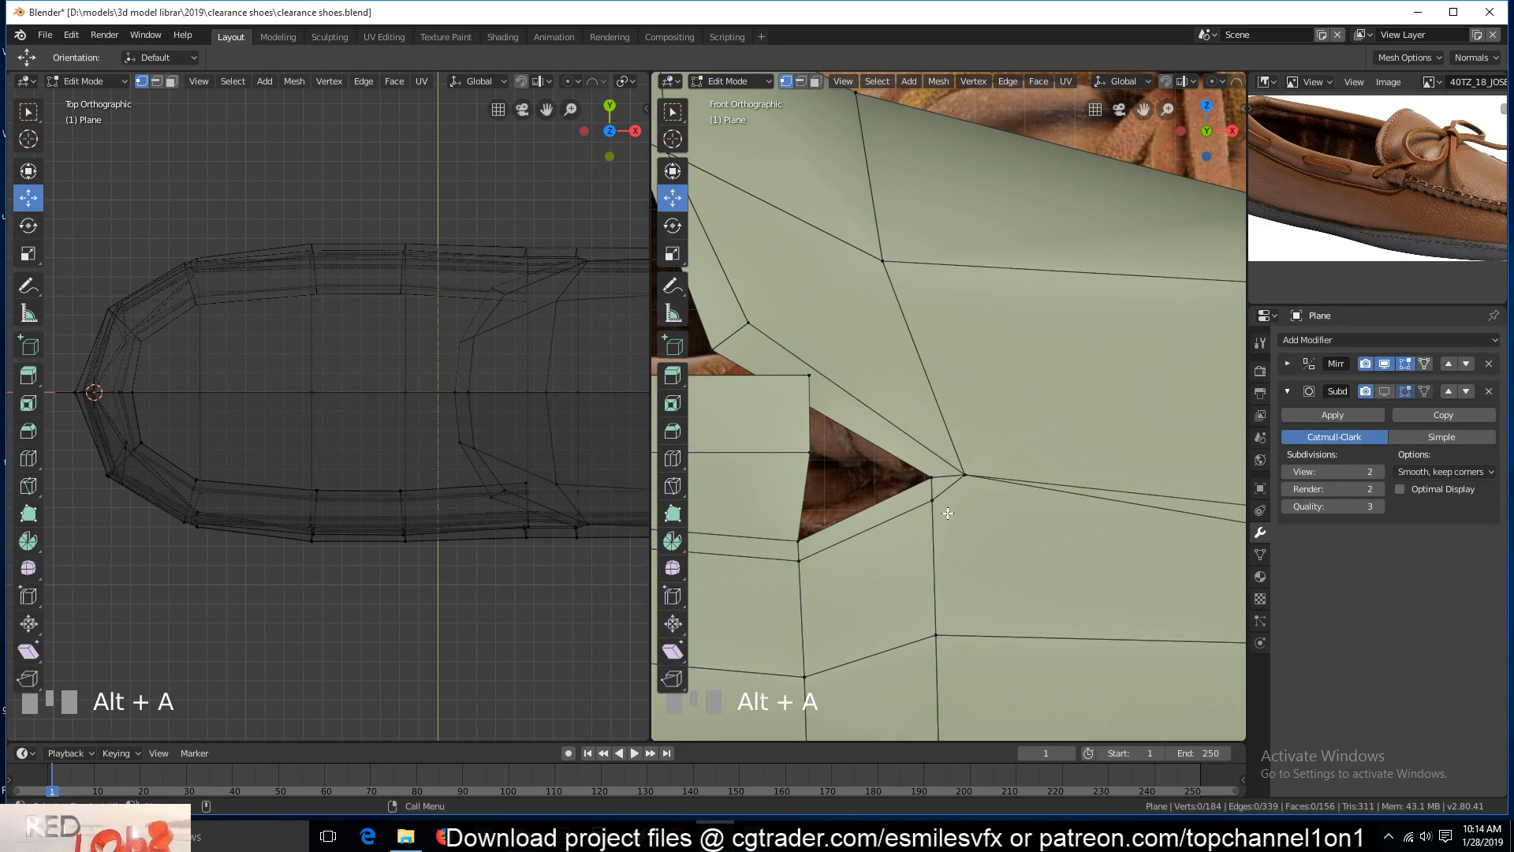
Dissolve the redundant edge loop running from the lace slot's tip toward the toe
{"action": "scroll", "coordinate": [954, 517], "scroll_direction": "up", "scroll_amount": 1}
{"action": "scroll", "coordinate": [958, 517], "scroll_direction": "down", "scroll_amount": 3}
{"action": "scroll", "coordinate": [960, 518], "scroll_direction": "up", "scroll_amount": 2}
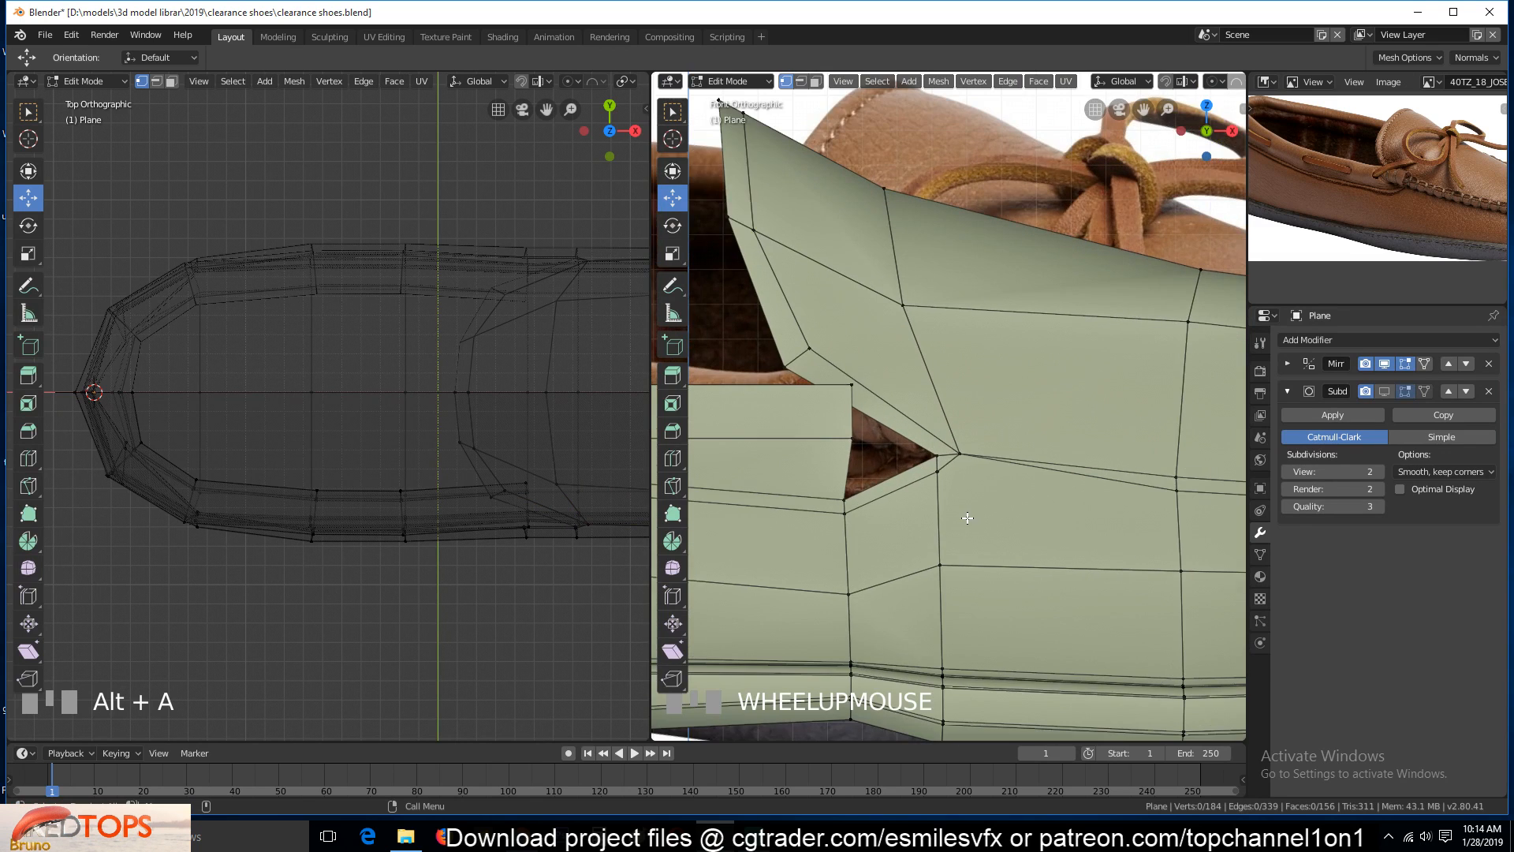
{"action": "scroll", "coordinate": [967, 518], "scroll_direction": "down", "scroll_amount": 3}
{"action": "key", "text": "2"}
{"action": "middle_click_drag", "start_coordinate": [1073, 475], "coordinate": [1115, 466], "text": "shift"}
{"action": "left_click", "coordinate": [1081, 440], "text": "alt"}
{"action": "key", "text": "ctrl+x"}
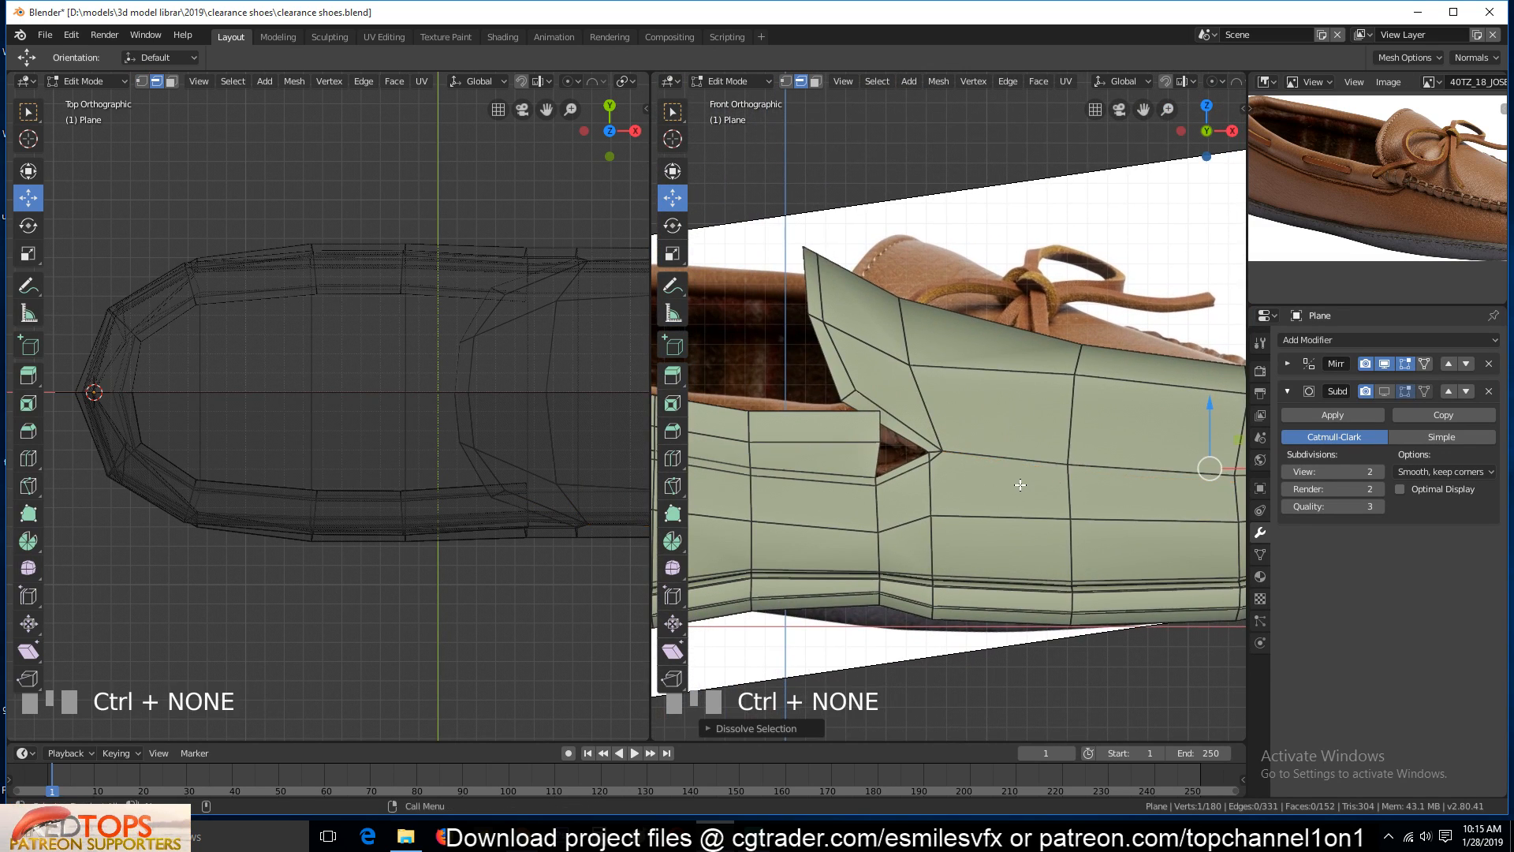
Merge the two remaining vertices beside the lace slot's tip at their center and move the merged vertex about 0.074 m toward the toe
{"action": "scroll", "coordinate": [771, 391], "scroll_direction": "up", "scroll_amount": 3}
{"action": "right_click", "coordinate": [787, 389]}
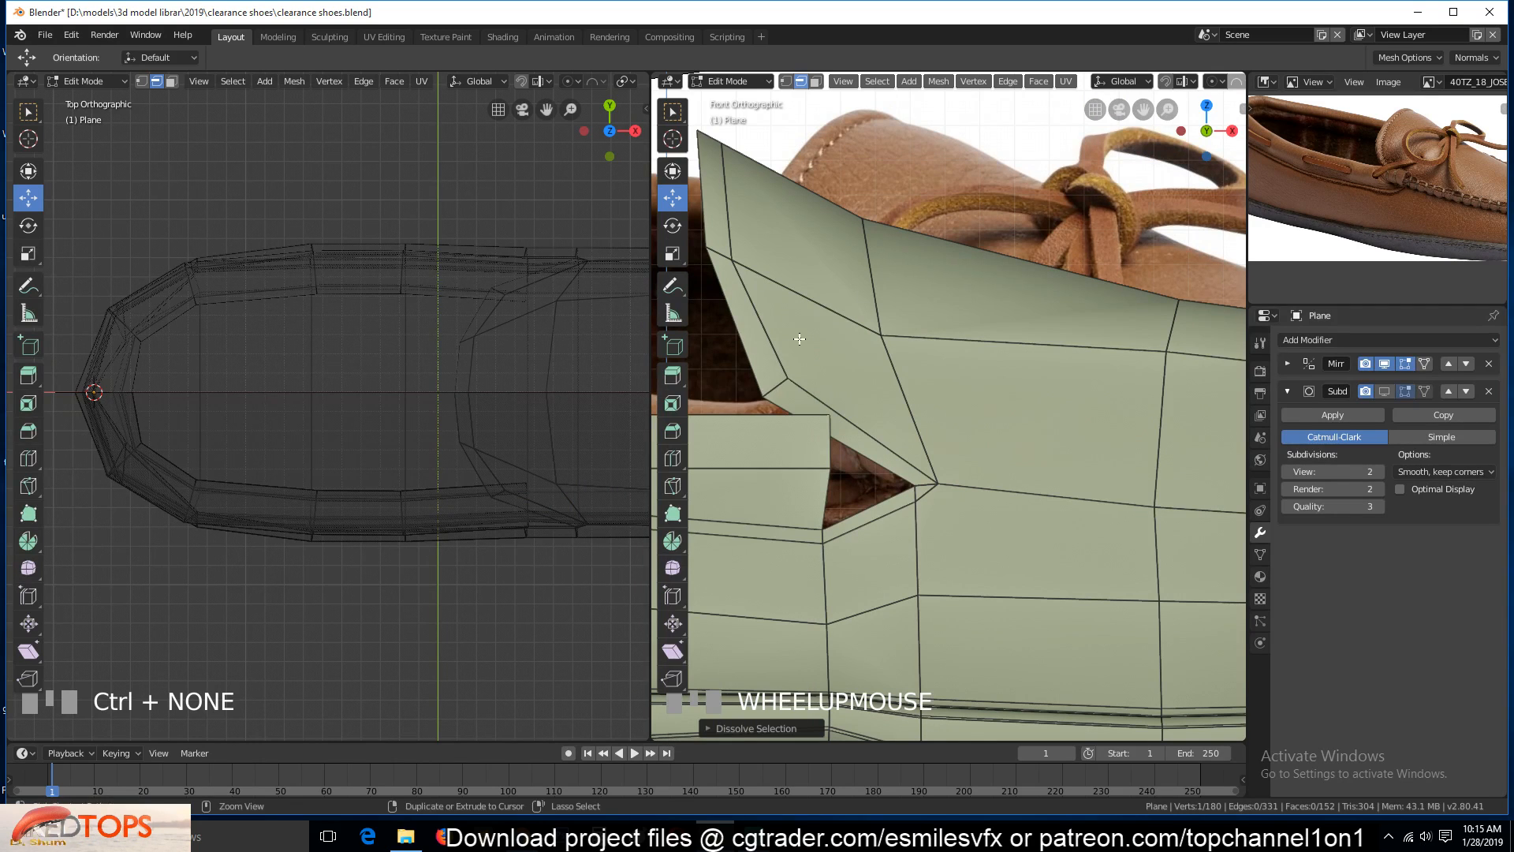
{"action": "key", "text": "ctrl+r"}
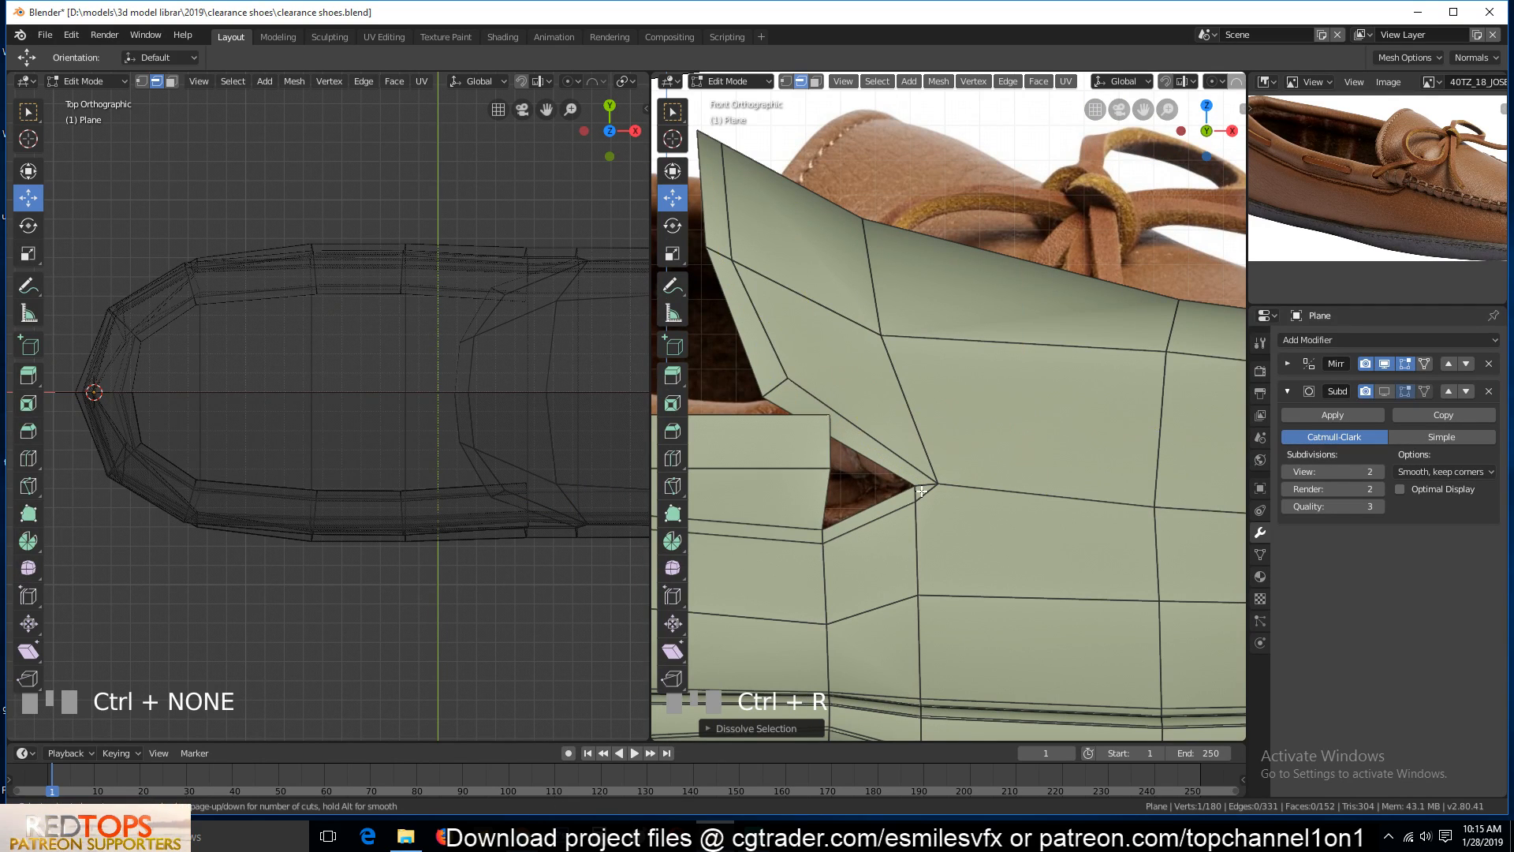
{"action": "right_click", "coordinate": [956, 552]}
{"action": "scroll", "coordinate": [905, 576], "scroll_direction": "up", "scroll_amount": 2}
{"action": "key", "text": "1"}
{"action": "left_click", "coordinate": [901, 545]}
{"action": "left_click", "coordinate": [950, 514], "text": "shift"}
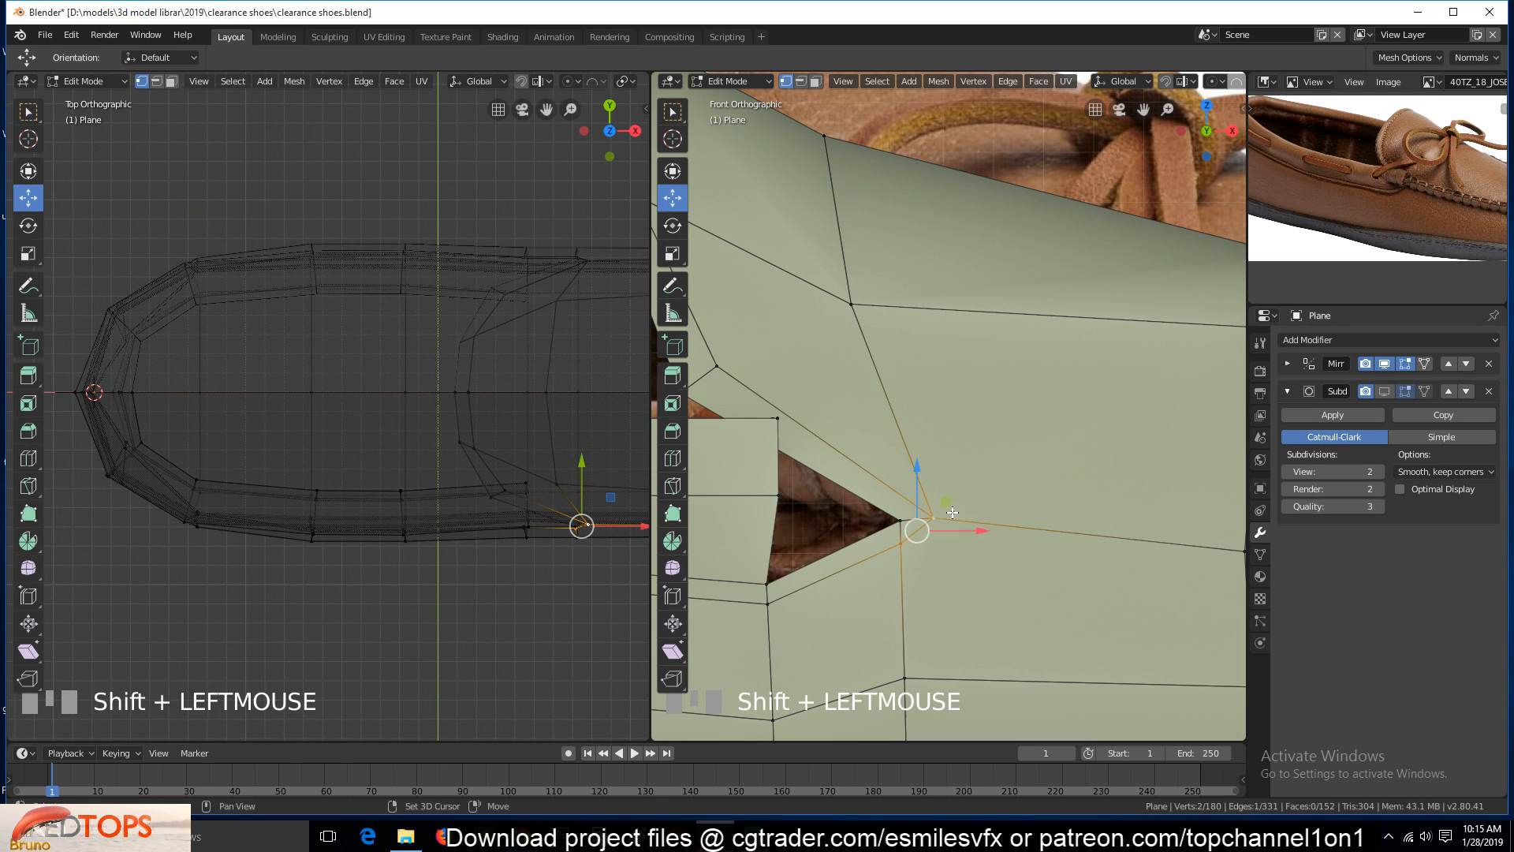
{"action": "key", "text": "alt+m"}
{"action": "left_click", "coordinate": [994, 529]}
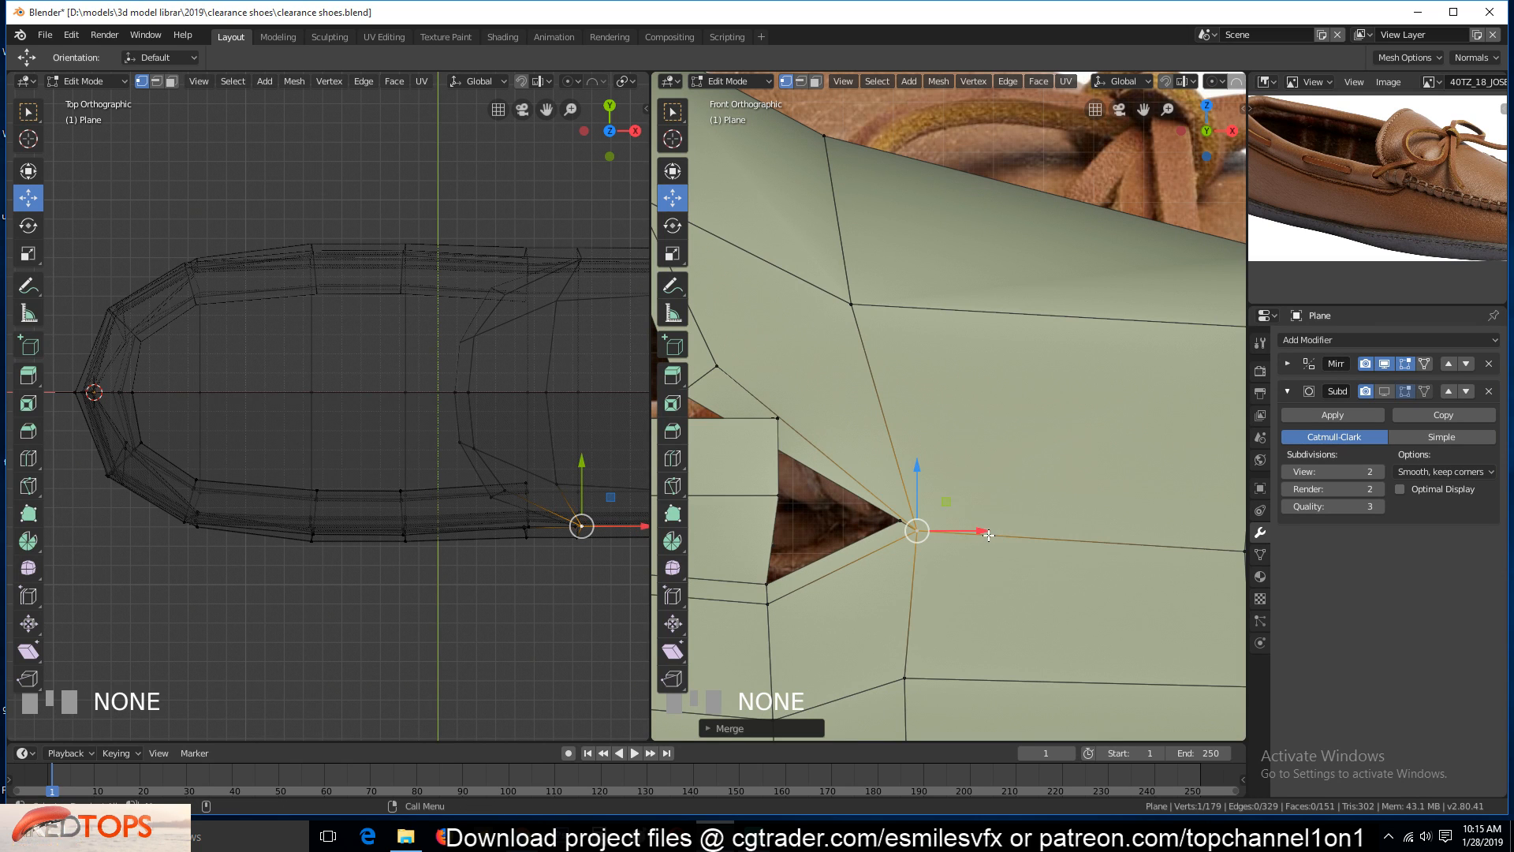
{"action": "key", "text": "g"}
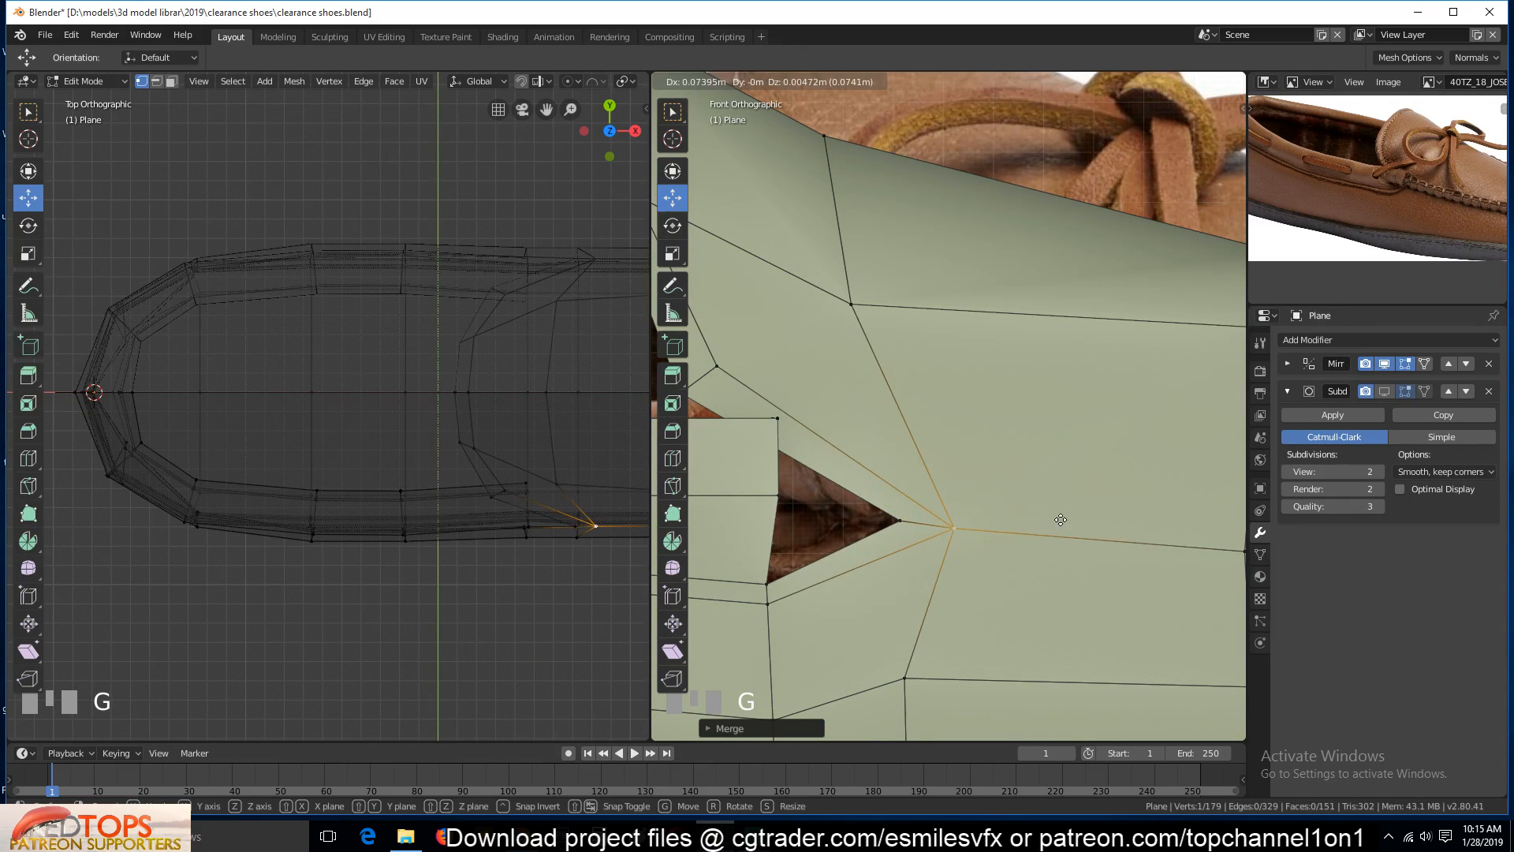
{"action": "left_click", "coordinate": [1061, 520]}
Try a loop cut along the tongue's rim, around the lace slot and back along the body, and undo it
{"action": "key", "text": "ctrl+r"}
{"action": "right_click", "coordinate": [921, 524]}
{"action": "scroll", "coordinate": [921, 523], "scroll_direction": "down", "scroll_amount": 5}
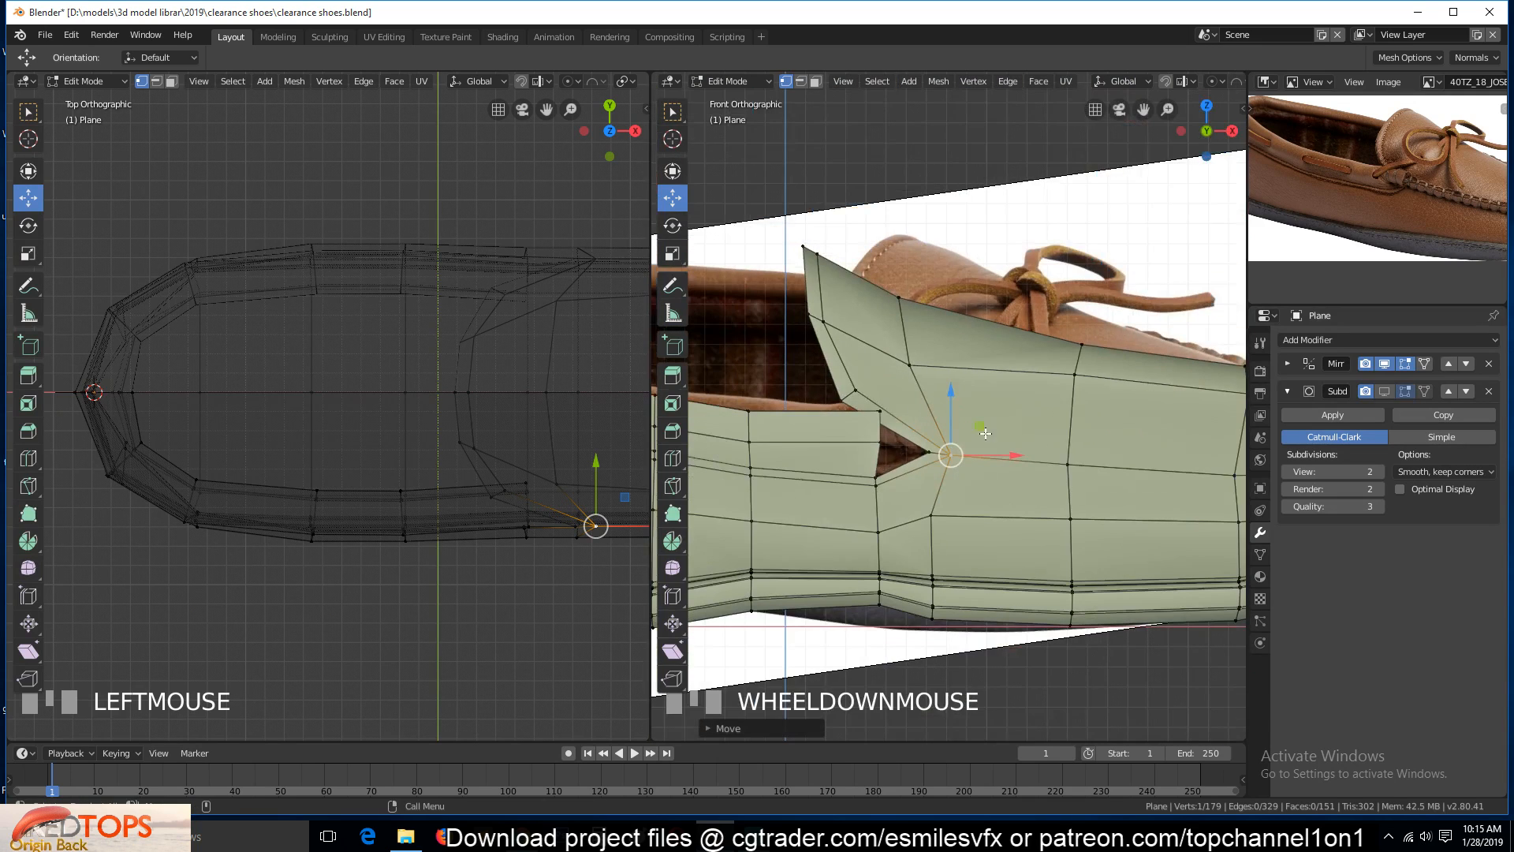
{"action": "middle_click_drag", "start_coordinate": [835, 396], "coordinate": [950, 417]}
{"action": "key", "text": "ctrl+r"}
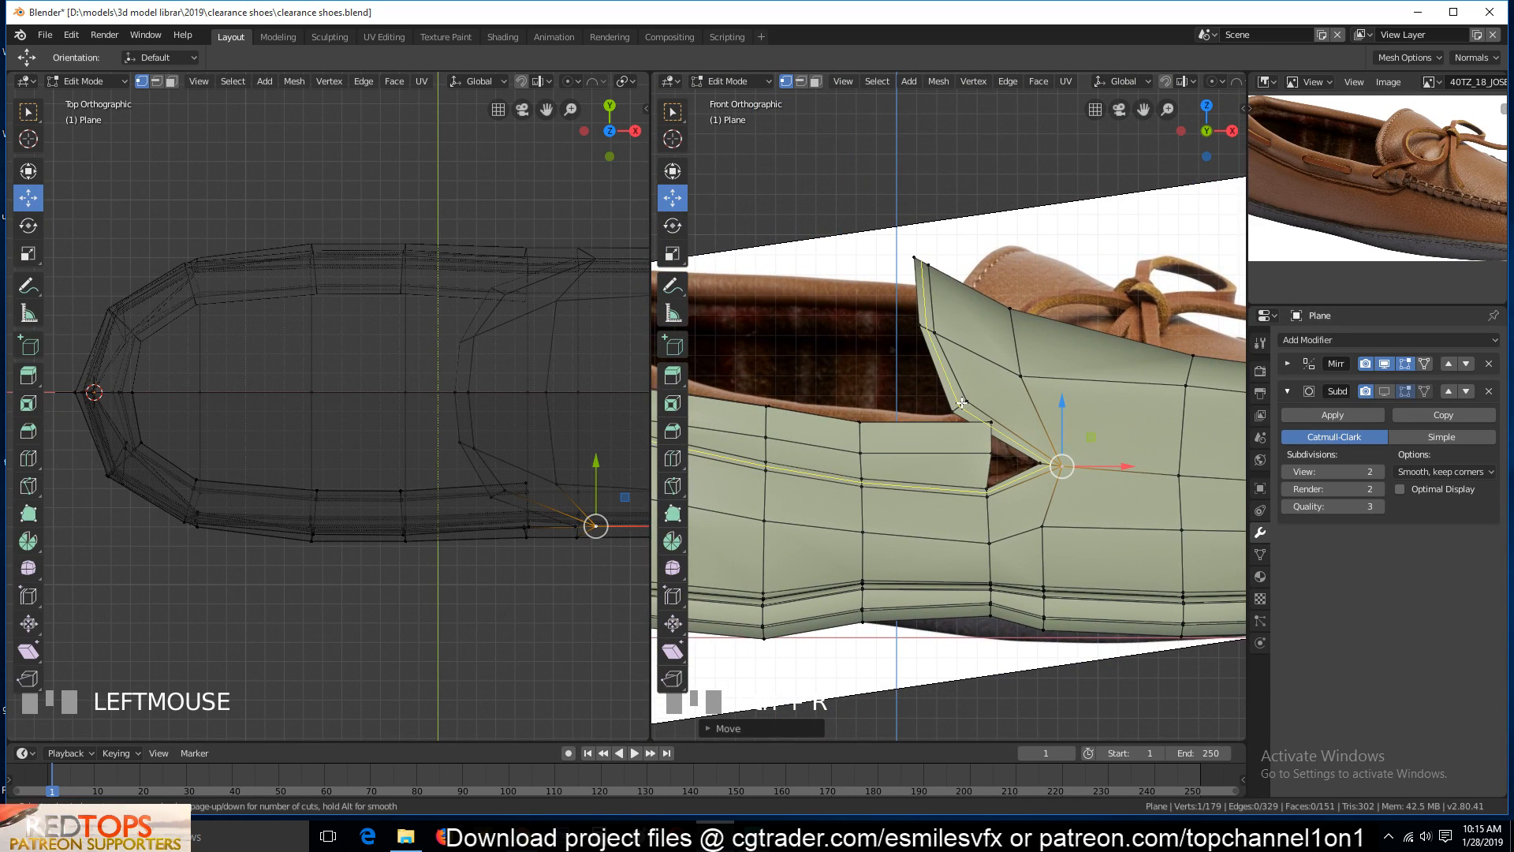
{"action": "left_click", "coordinate": [962, 403]}
{"action": "right_click", "coordinate": [262, 436]}
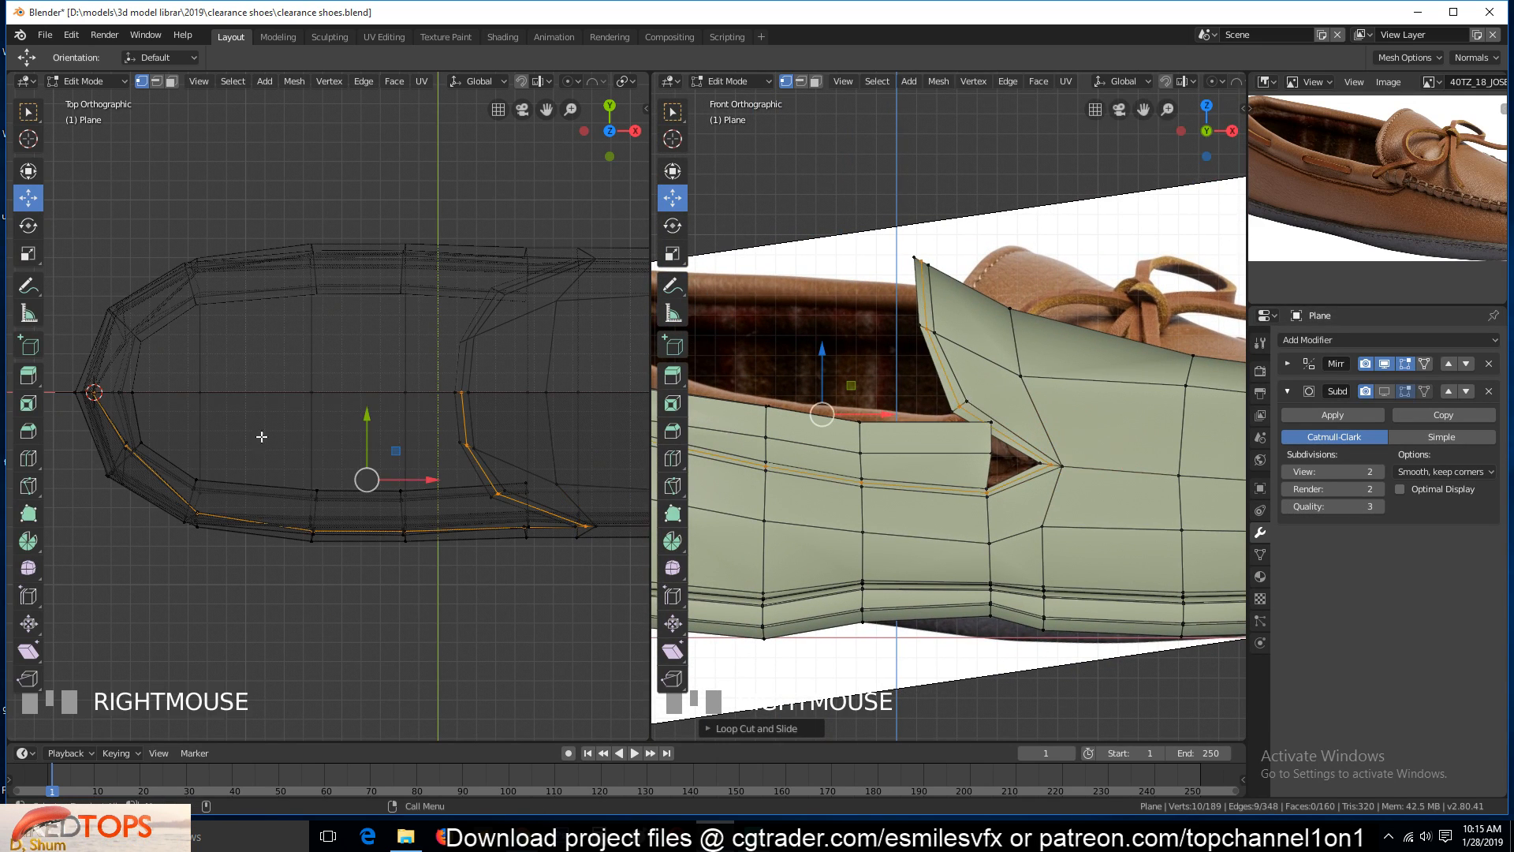
{"action": "key", "text": "ctrl+z"}
{"action": "scroll", "coordinate": [962, 505], "scroll_direction": "up", "scroll_amount": 4}
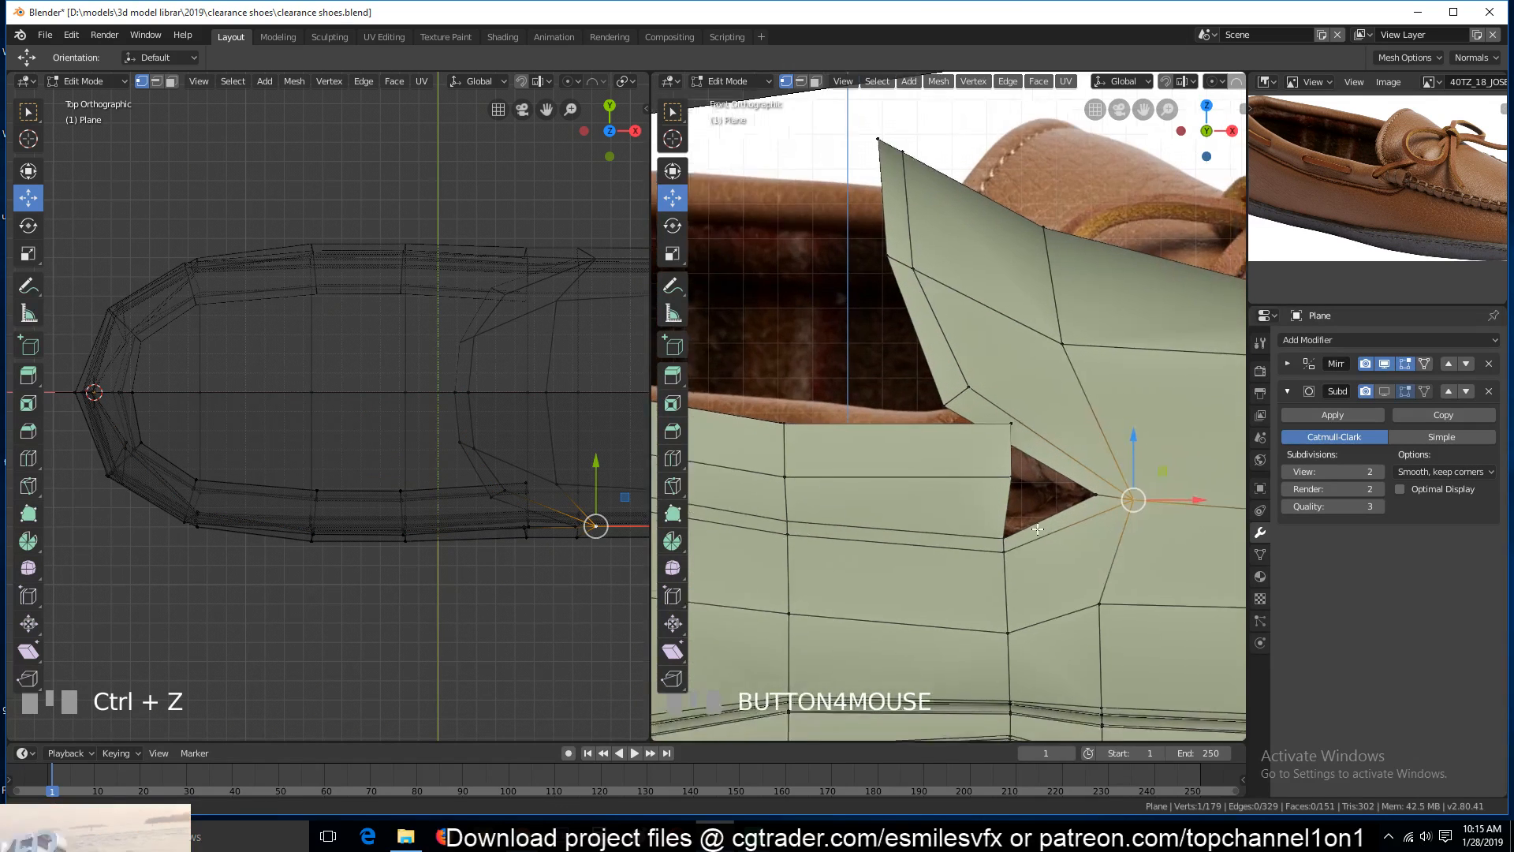
{"action": "key", "text": "alt+a"}
{"action": "scroll", "coordinate": [946, 482], "scroll_direction": "down", "scroll_amount": 3}
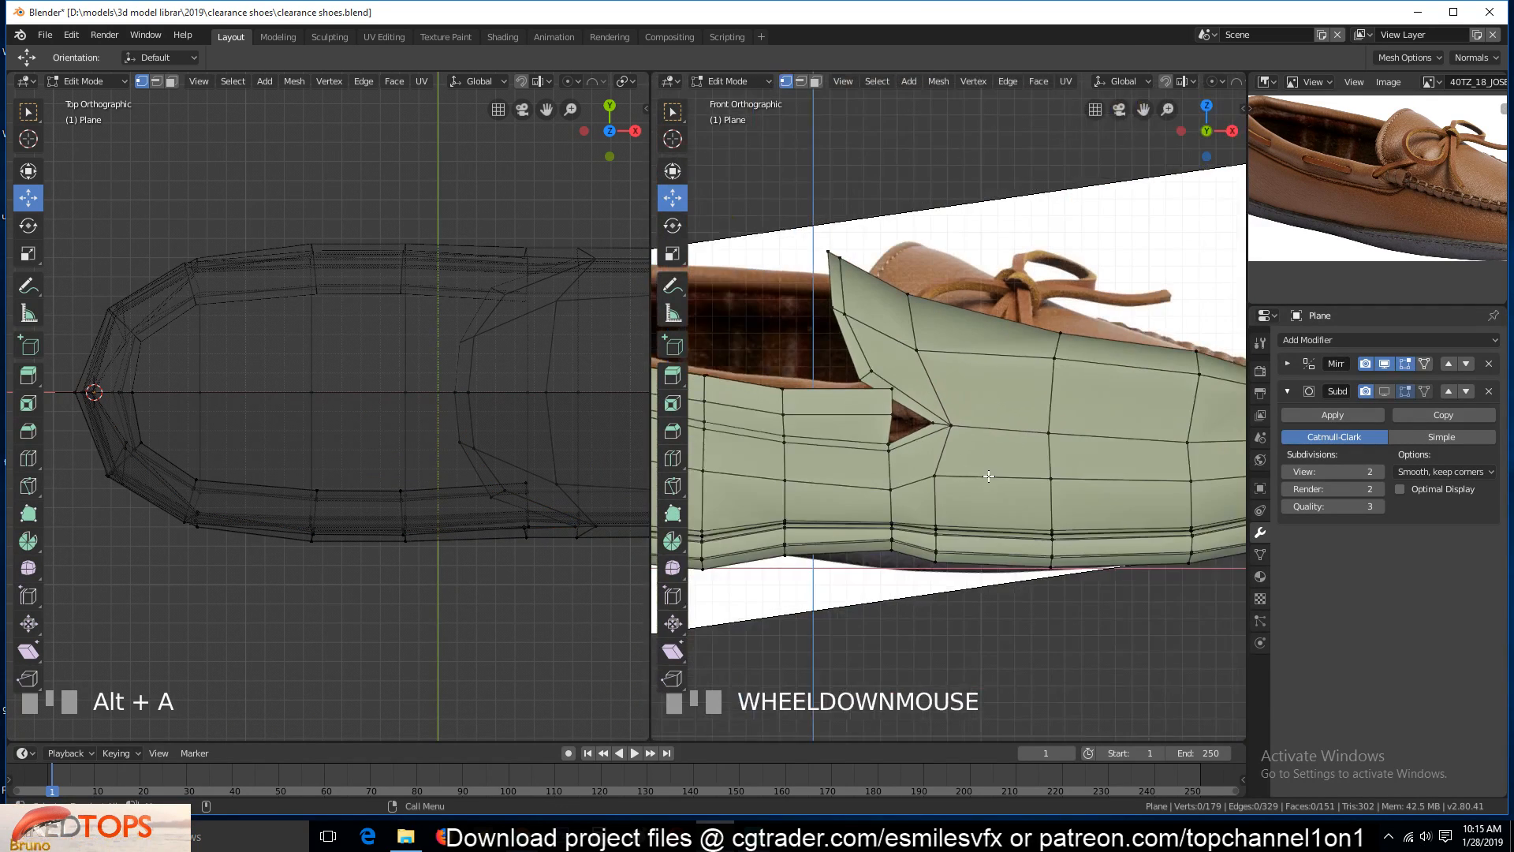
Bevel the short edge running from the lace slot's tip toward the toe
{"action": "scroll", "coordinate": [907, 461], "scroll_direction": "up", "scroll_amount": 3}
{"action": "scroll", "coordinate": [825, 444], "scroll_direction": "up", "scroll_amount": 2}
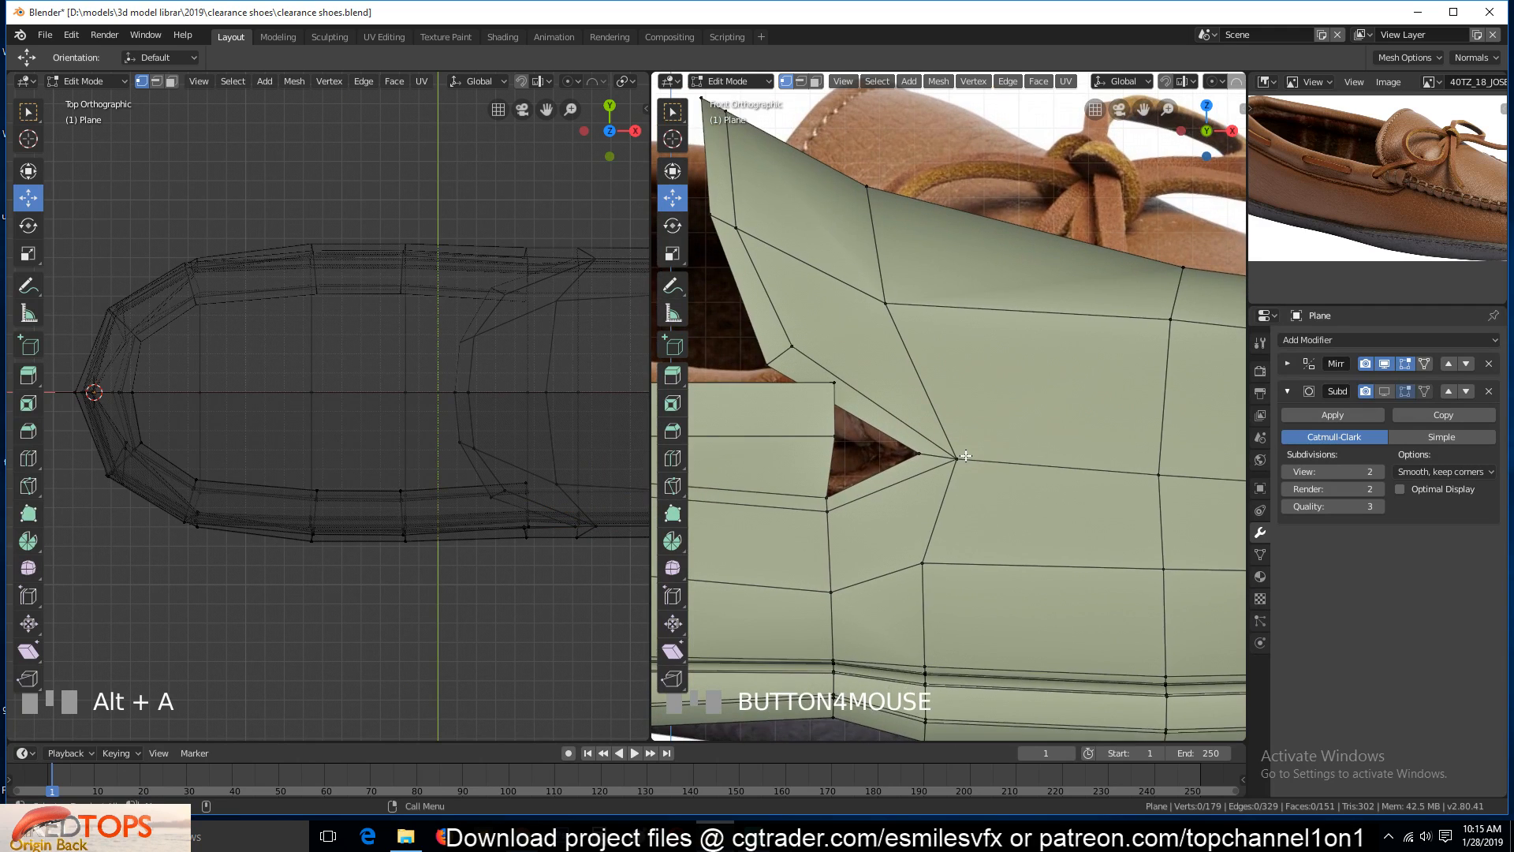
{"action": "key", "text": "2"}
{"action": "left_click", "coordinate": [950, 455]}
{"action": "key", "text": "ctrl+b"}
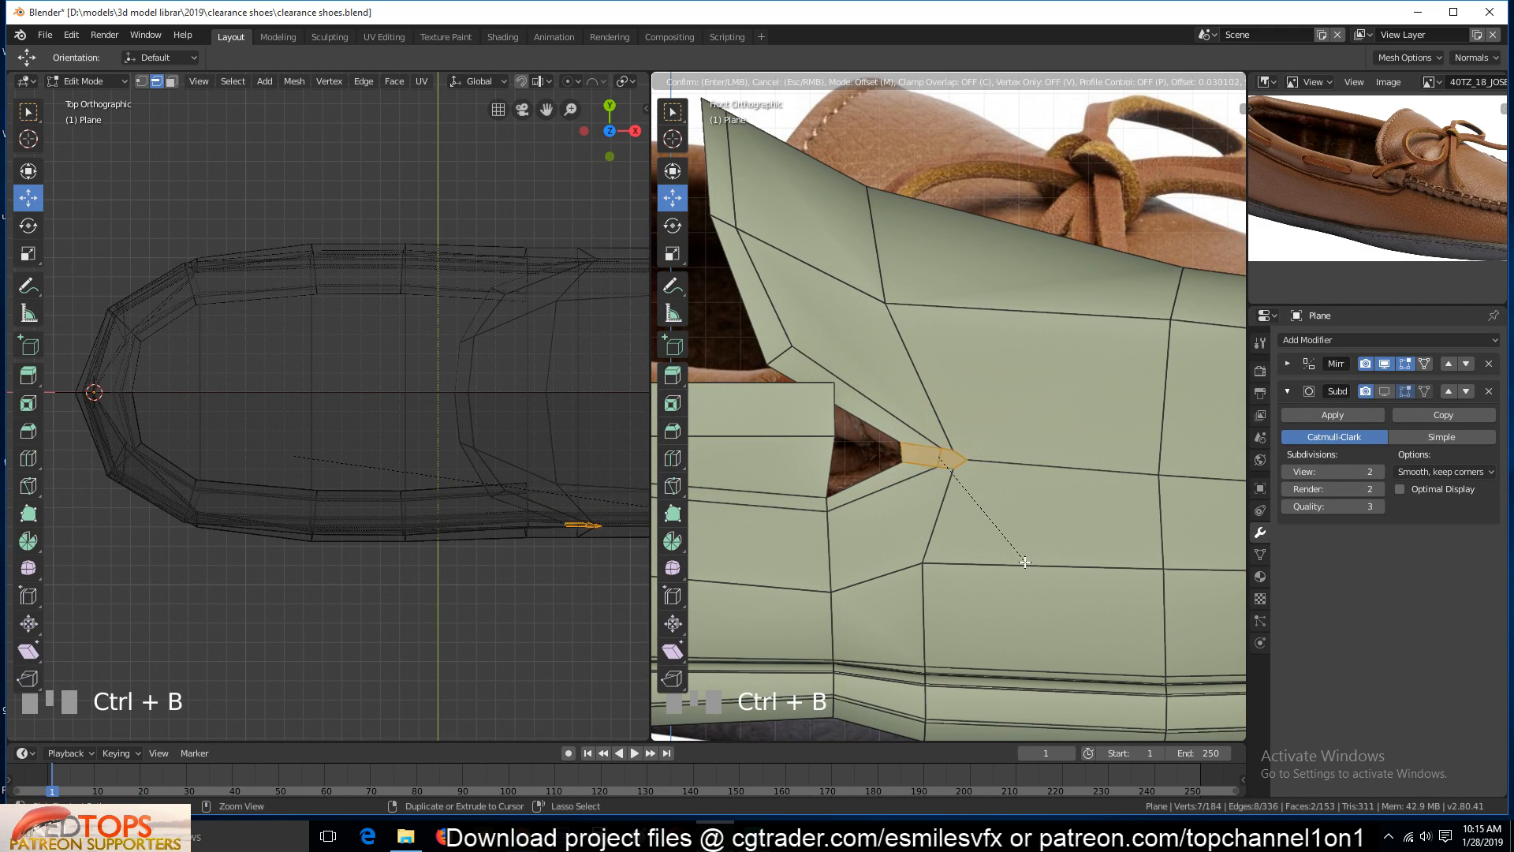
{"action": "left_click", "coordinate": [935, 466]}
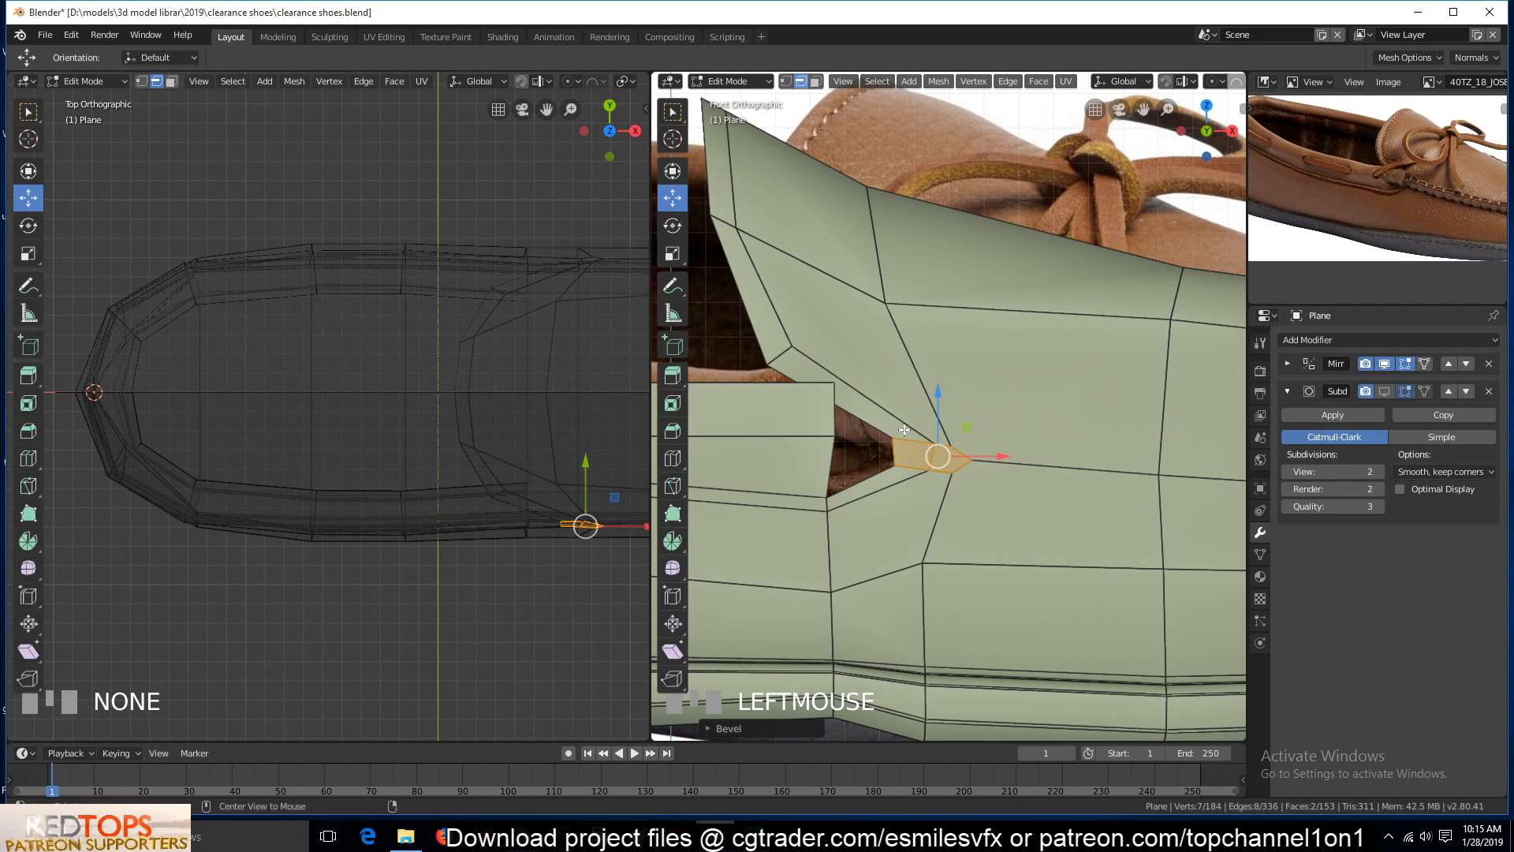
Try merging the three toe-side vertices of the bevel at the lace slot's tip, and undo it
{"action": "key", "text": "alt+a"}
{"action": "key", "text": "1"}
{"action": "left_click", "coordinate": [951, 446]}
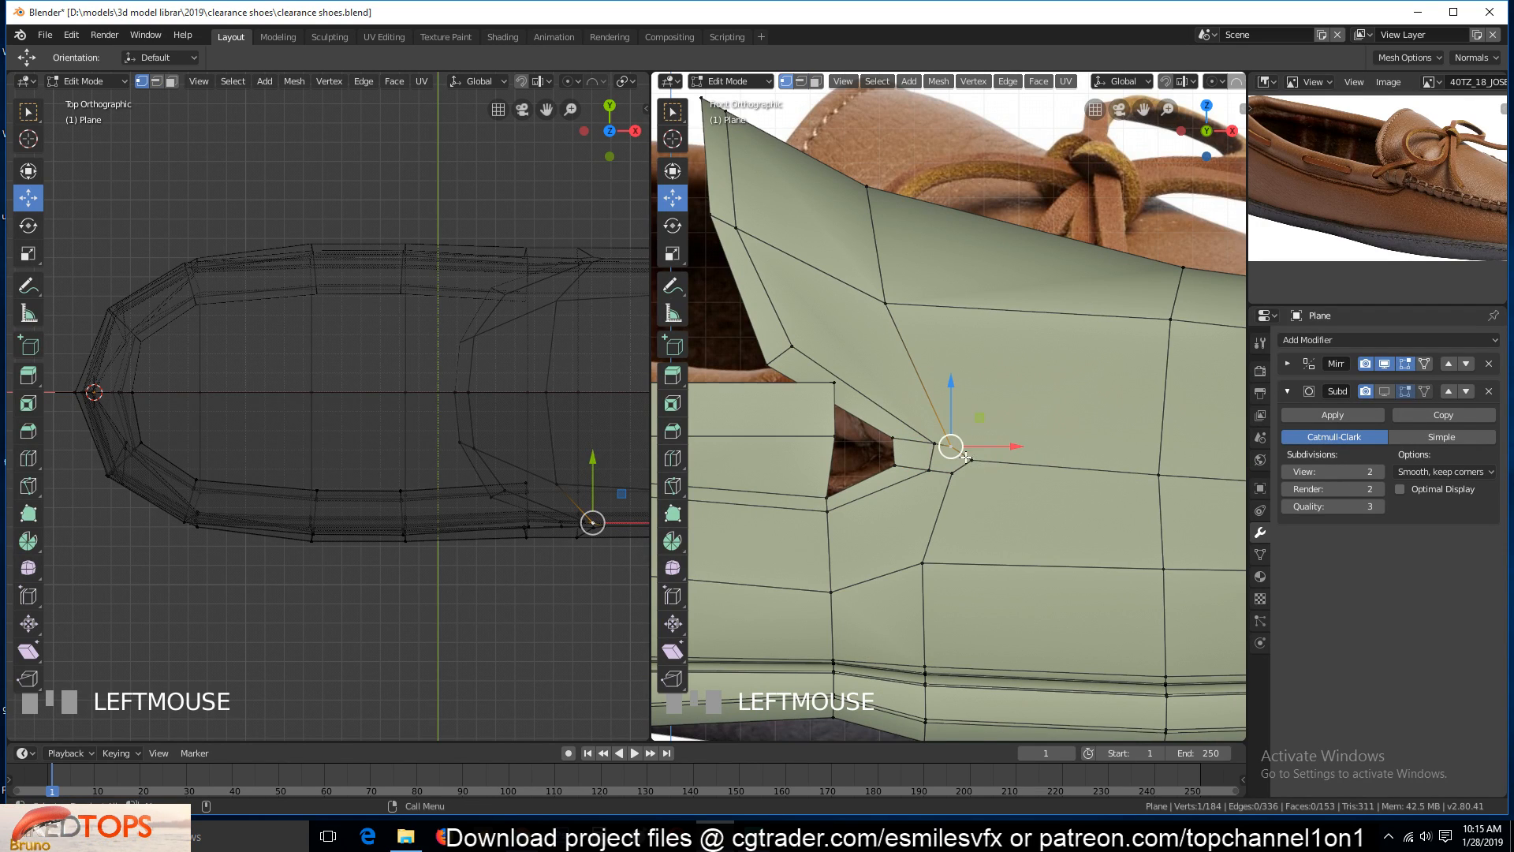
{"action": "left_click", "coordinate": [973, 466], "text": "shift"}
{"action": "left_click", "coordinate": [951, 472], "text": "shift"}
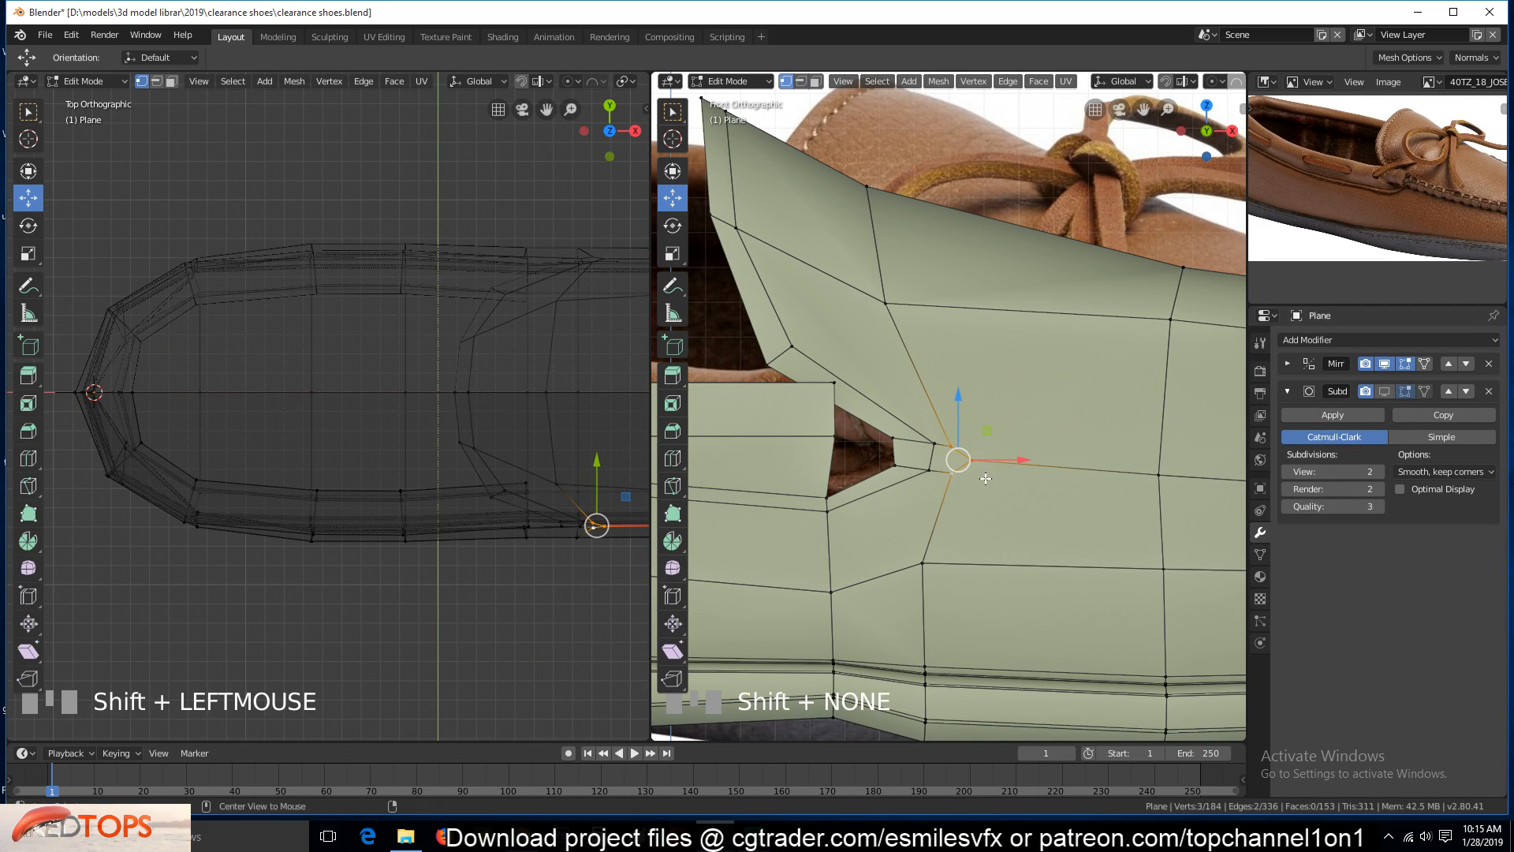
{"action": "key", "text": "alt+m"}
{"action": "left_click", "coordinate": [988, 480]}
{"action": "key", "text": "ctrl+z"}
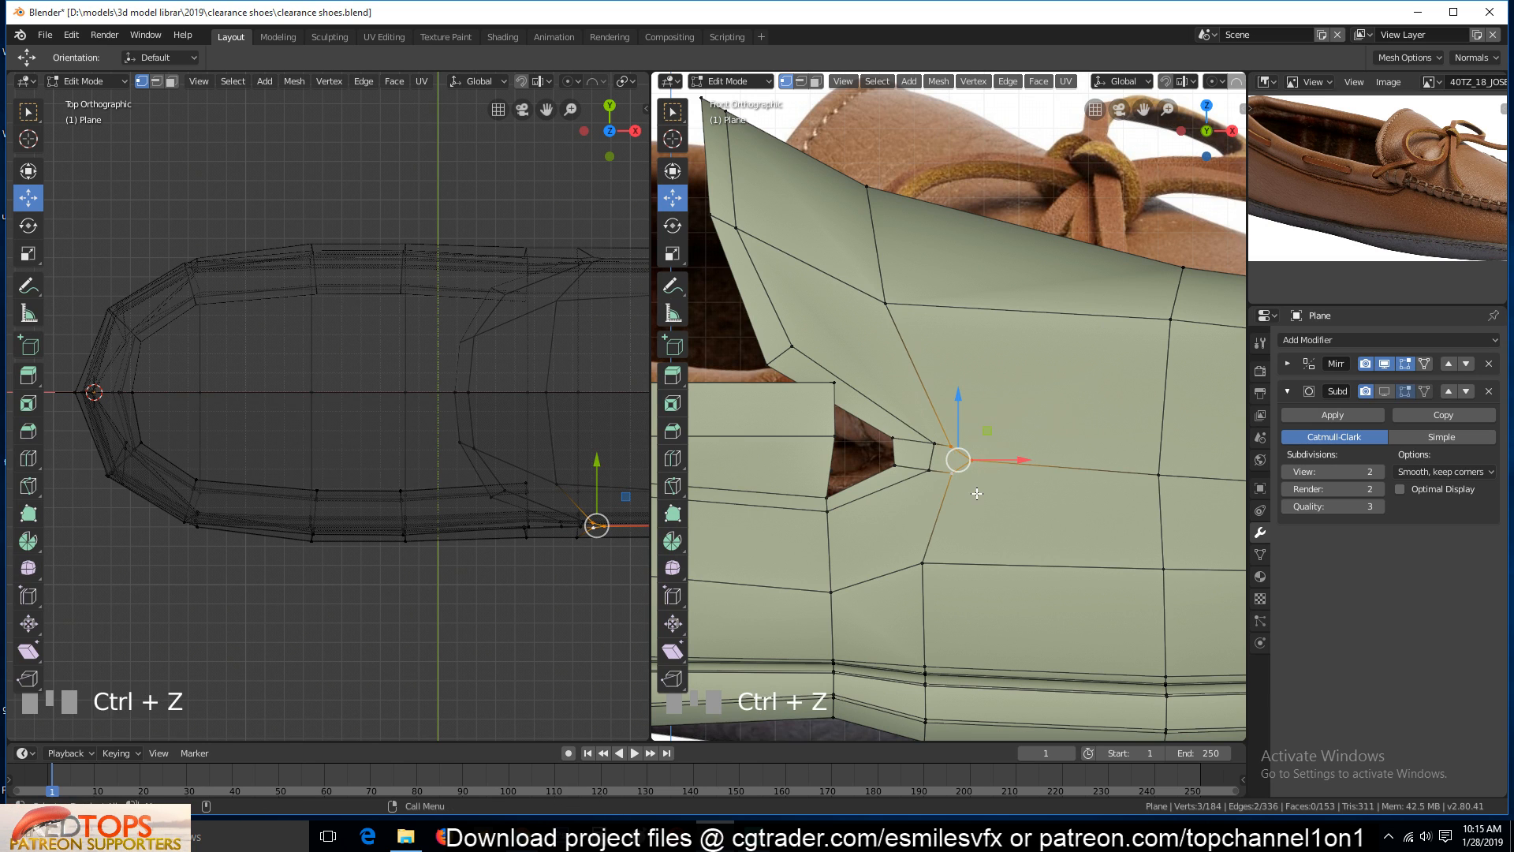
Connect the upper and lower bevel vertices beside the lace slot's tip with an edge and save the file
{"action": "key", "text": "a"}
{"action": "scroll", "coordinate": [975, 499], "scroll_direction": "up", "scroll_amount": 3}
{"action": "key", "text": "alt+a"}
{"action": "scroll", "coordinate": [975, 498], "scroll_direction": "down", "scroll_amount": 2}
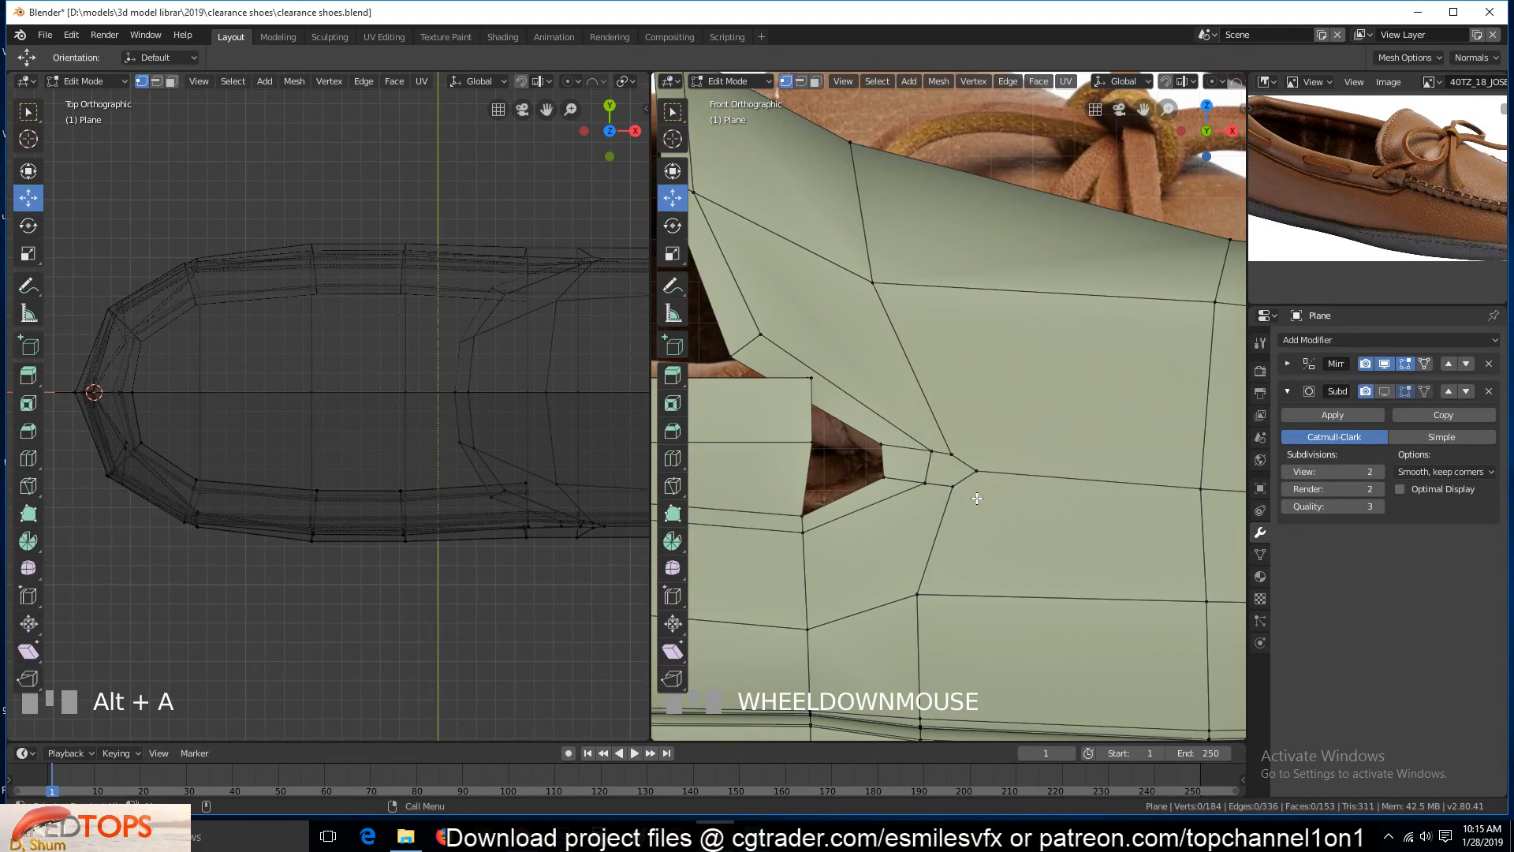
{"action": "left_click", "coordinate": [957, 454]}
{"action": "key", "text": "ctrl+s"}
{"action": "left_click", "coordinate": [953, 486], "text": "shift"}
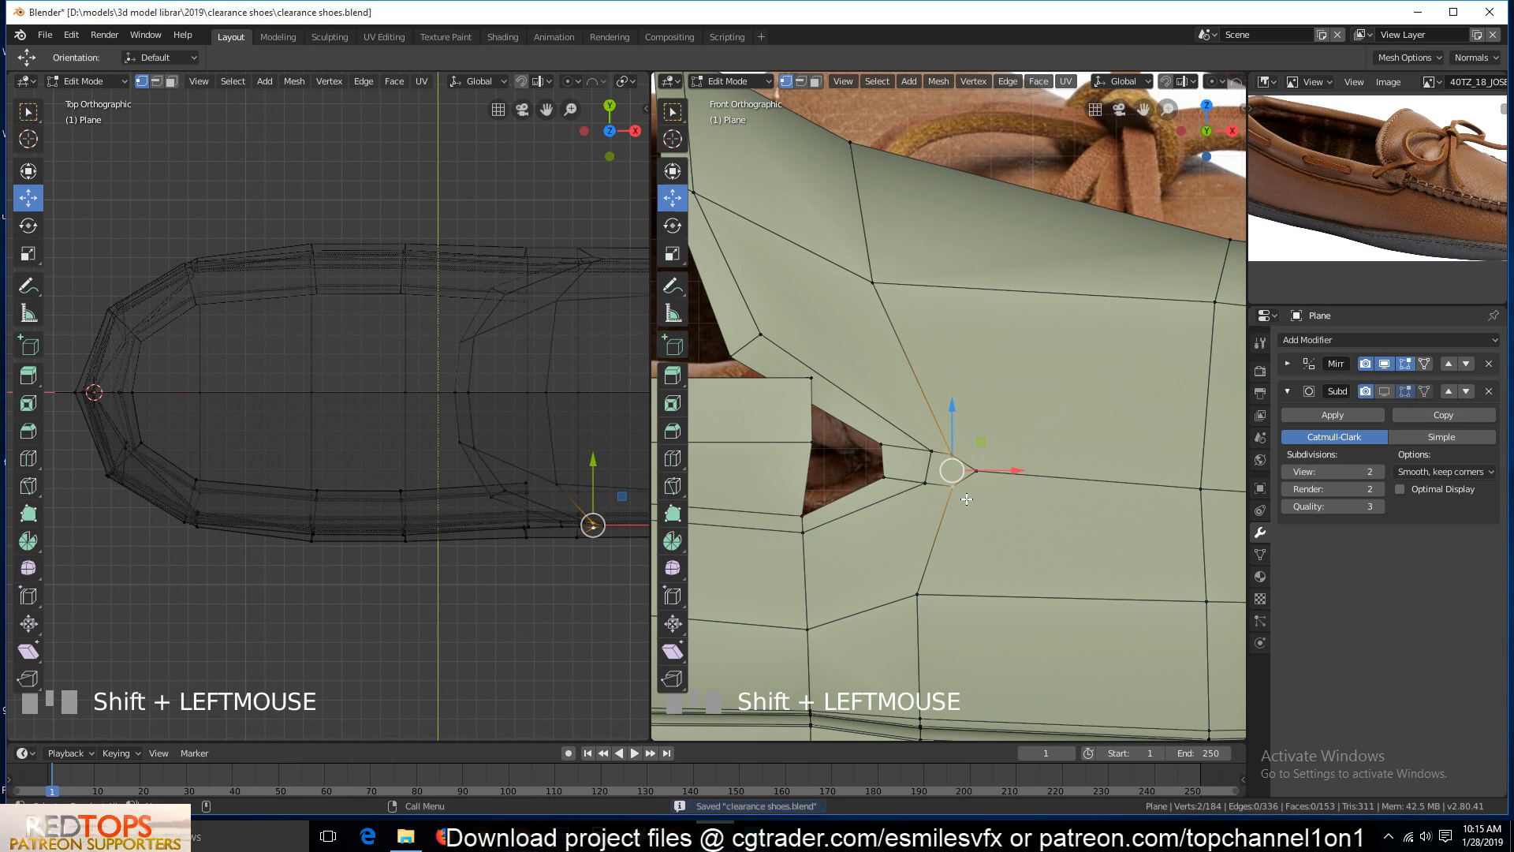
{"action": "key", "text": "j"}
{"action": "key", "text": "alt+a"}
Move the upper bevel vertex beside the lace slot's tip slightly toward the toe
{"action": "left_click", "coordinate": [959, 454]}
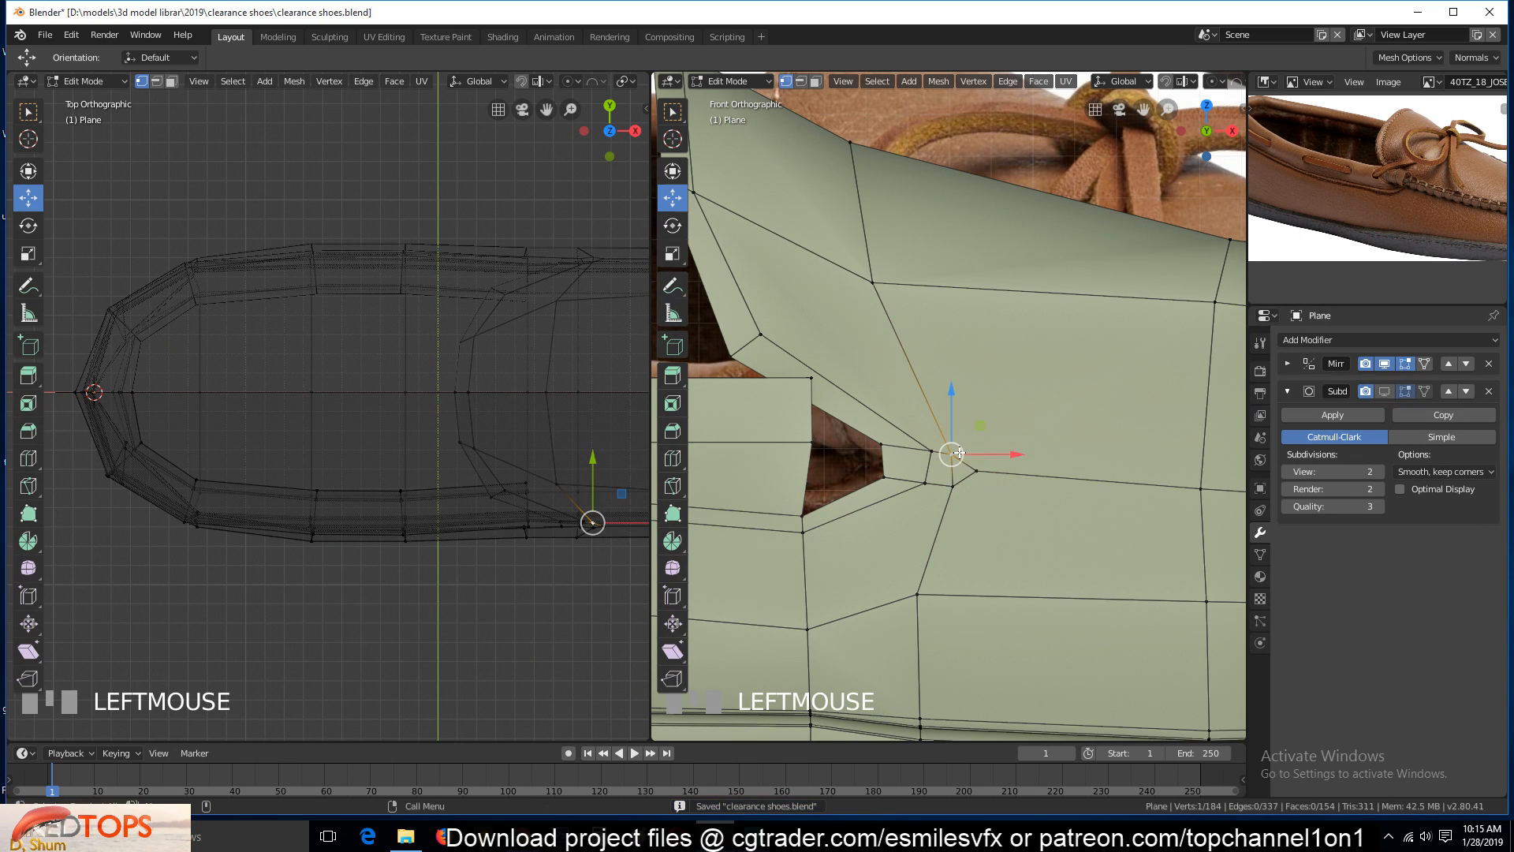
{"action": "key", "text": "g"}
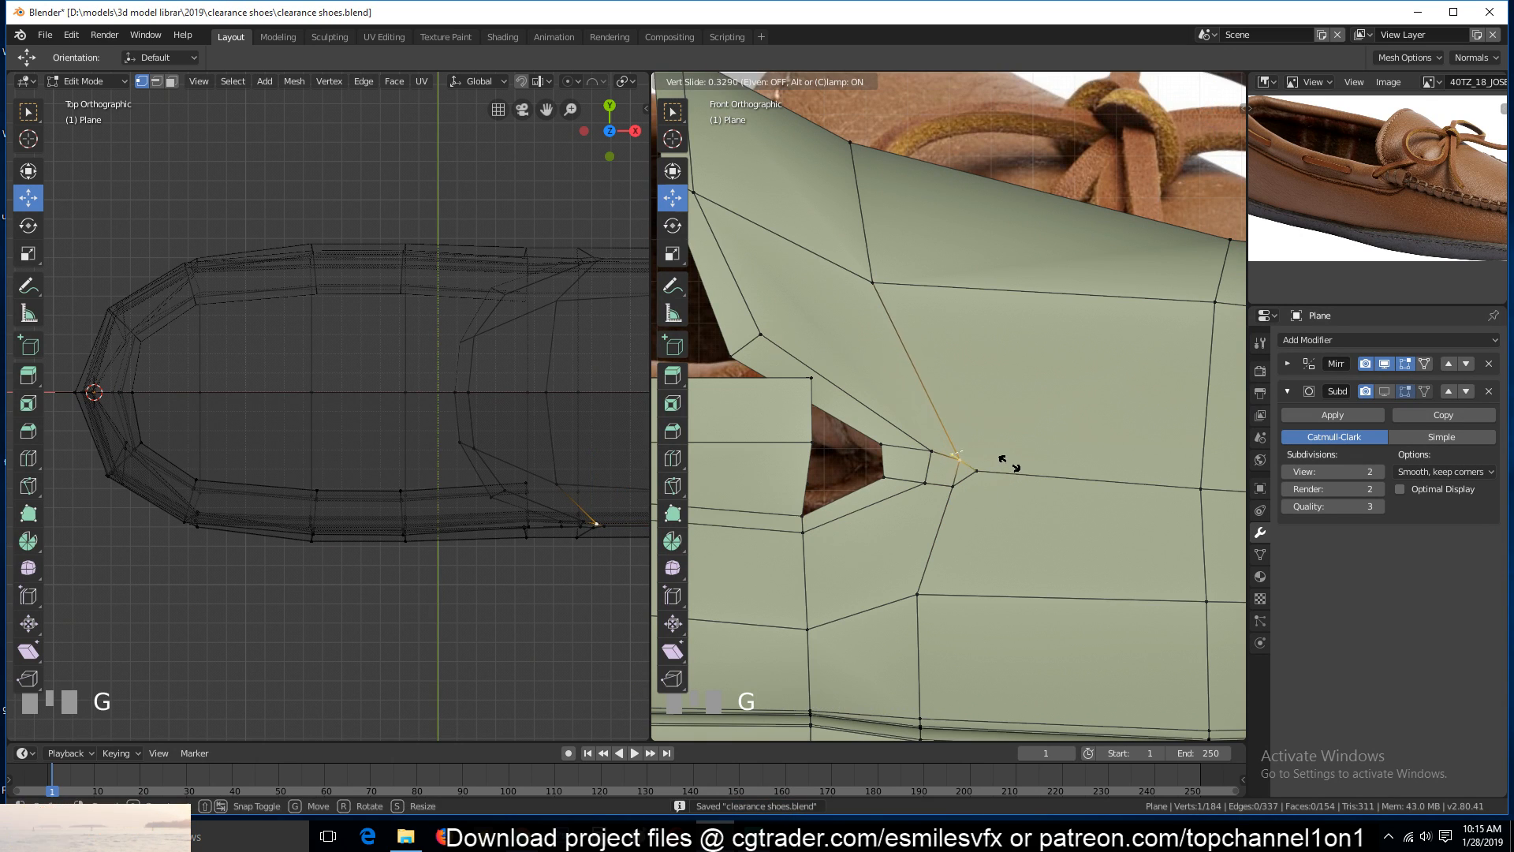
{"action": "right_click", "coordinate": [997, 465]}
{"action": "key", "text": "g"}
{"action": "left_click", "coordinate": [1026, 451]}
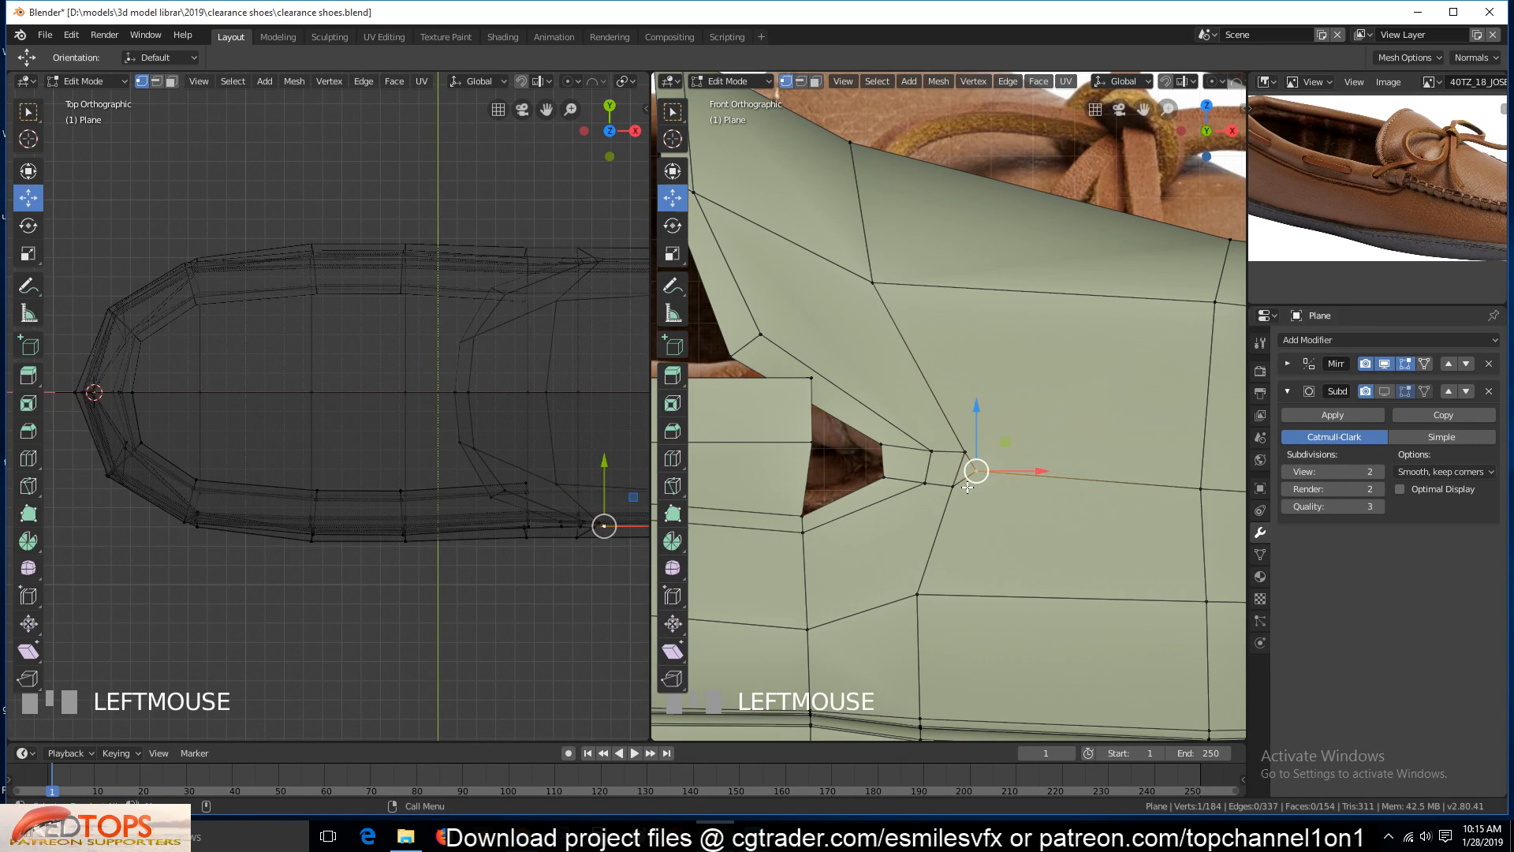
Add a lengthwise loop cut along the front side of the upper, slid close above the edge that runs from the lace slot's tip
{"action": "scroll", "coordinate": [1049, 442], "scroll_direction": "down", "scroll_amount": 4}
{"action": "key", "text": "alt+a"}
{"action": "middle_click_drag", "start_coordinate": [996, 438], "coordinate": [992, 439], "text": "shift"}
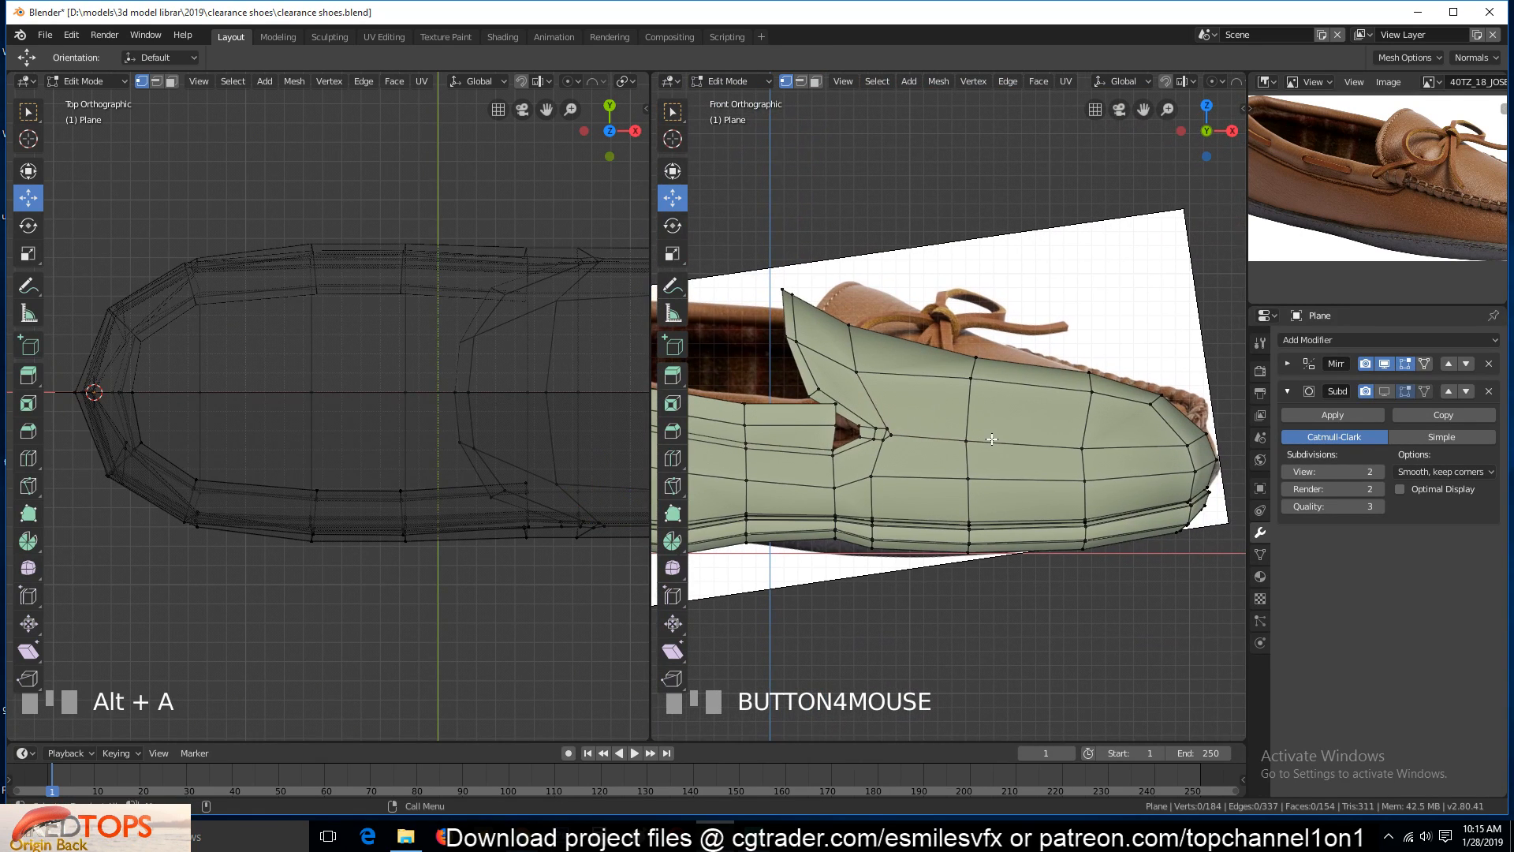
{"action": "scroll", "coordinate": [1459, 227], "scroll_direction": "down", "scroll_amount": 2}
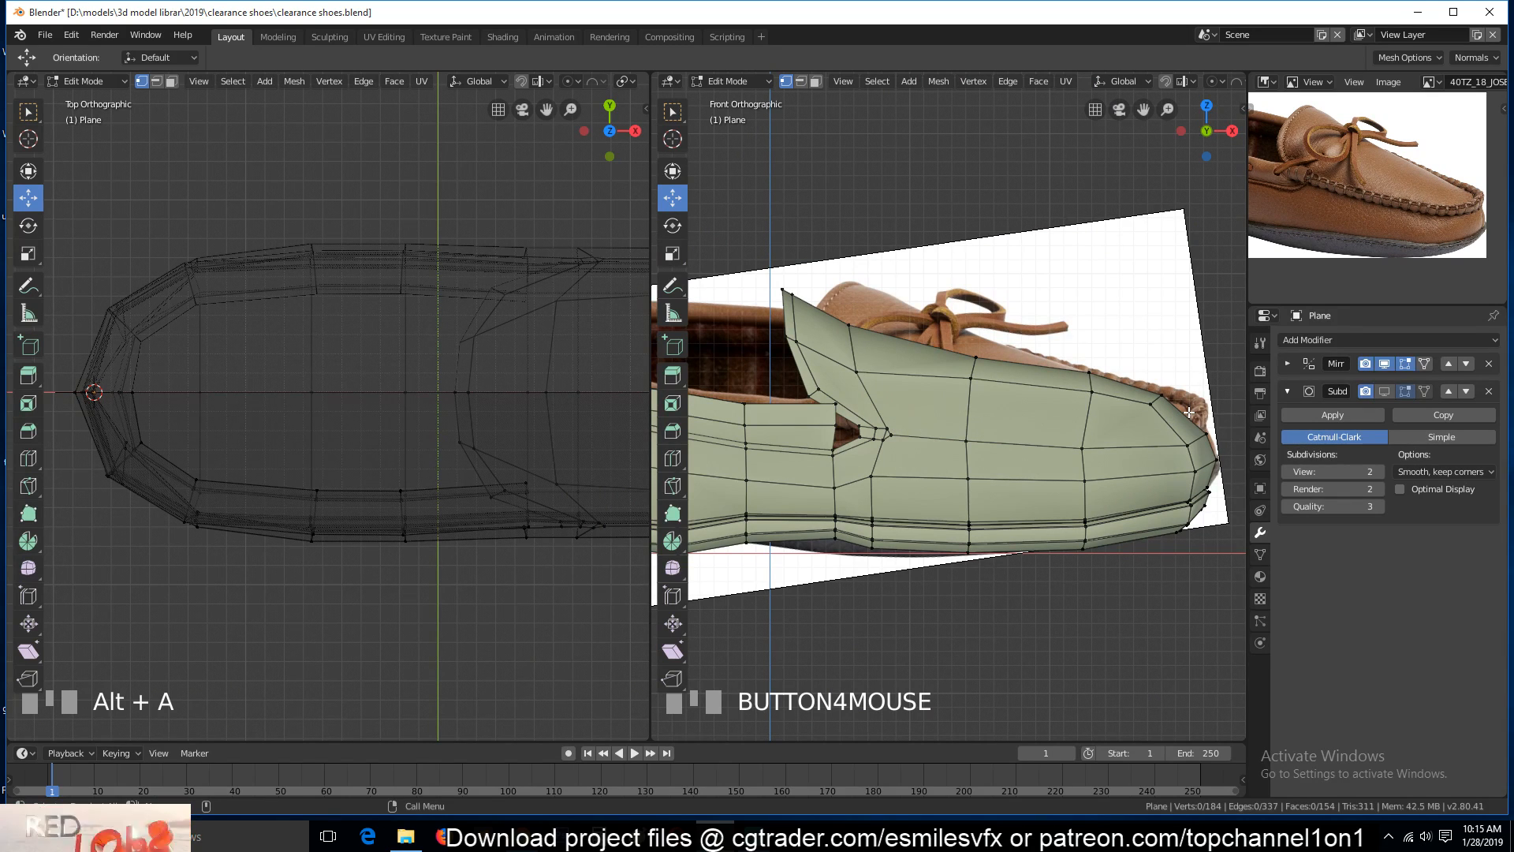
{"action": "key", "text": "ctrl+r"}
{"action": "left_click", "coordinate": [1166, 420]}
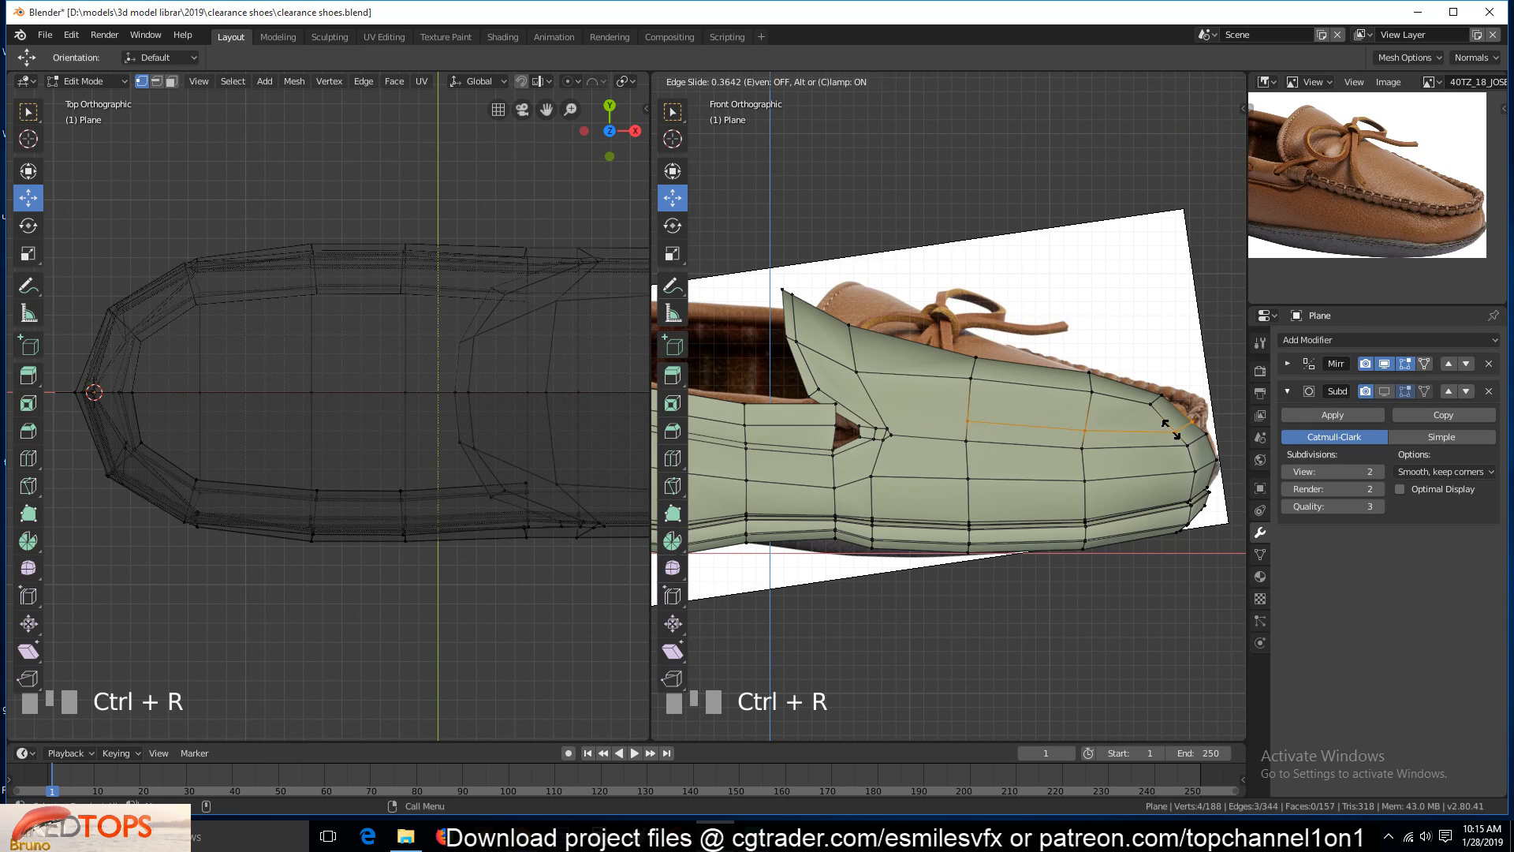
{"action": "left_click", "coordinate": [1120, 440]}
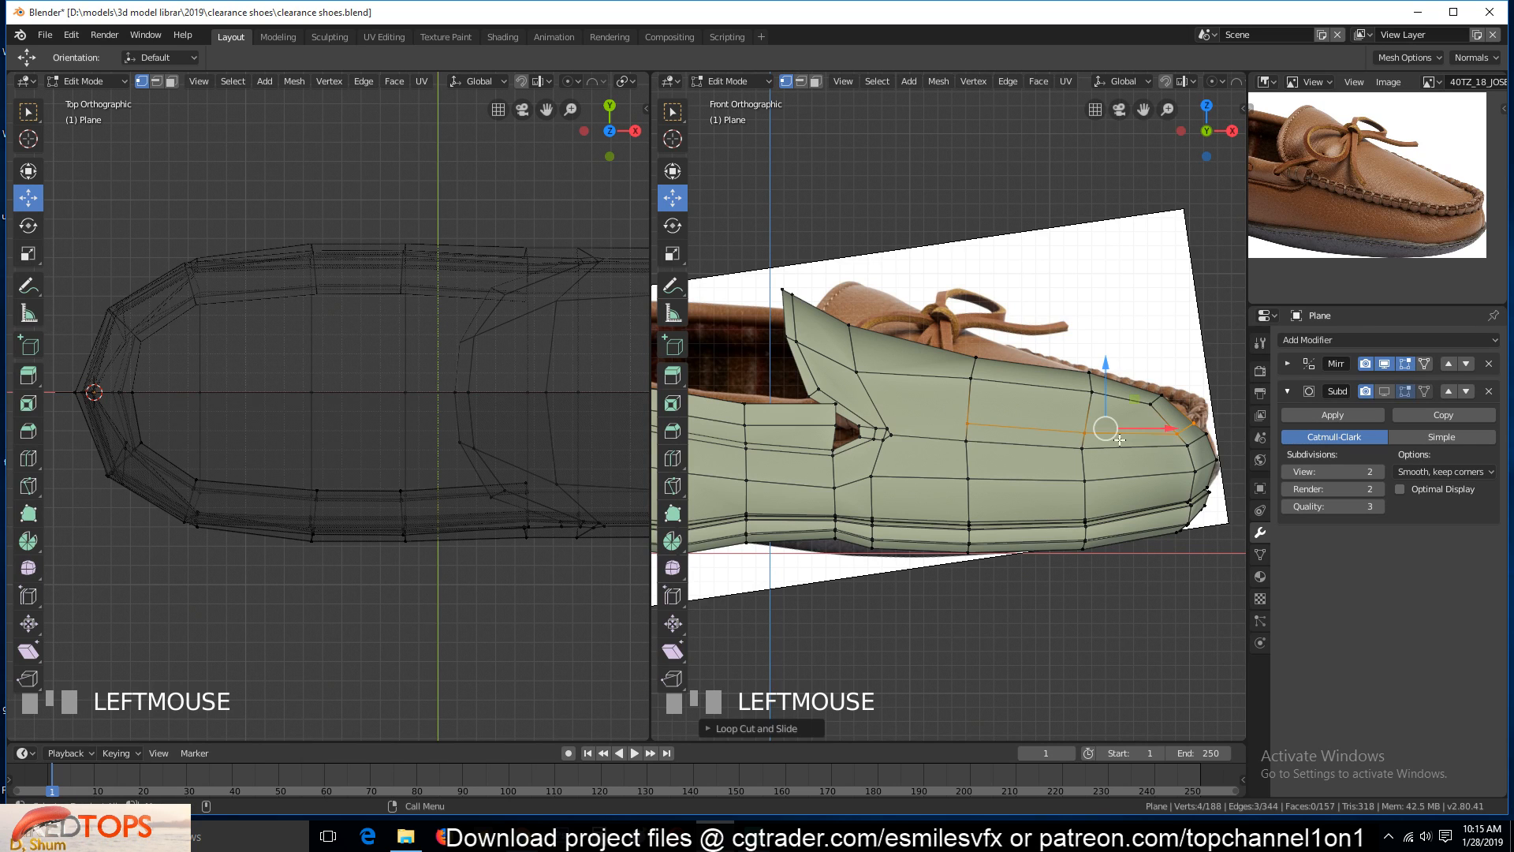
Connect the open end of the new loop cut to the upper bevel vertex beside the lace slot's tip
{"action": "left_click", "coordinate": [921, 430], "text": "shift"}
{"action": "scroll", "coordinate": [915, 437], "scroll_direction": "up", "scroll_amount": 3}
{"action": "key", "text": "a"}
{"action": "left_click", "coordinate": [895, 439]}
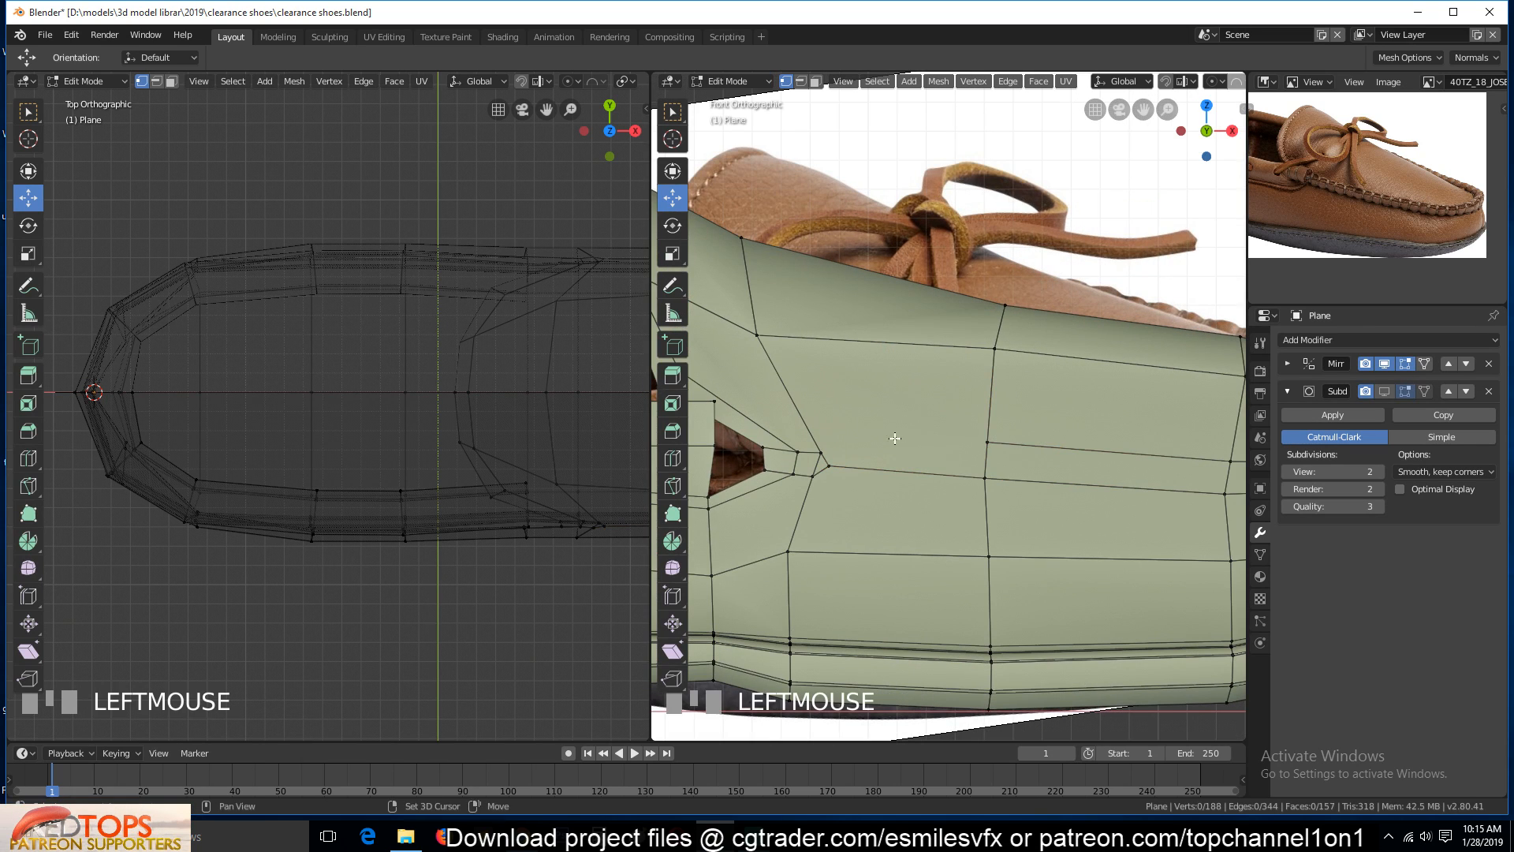
{"action": "left_click", "coordinate": [826, 465], "text": "shift"}
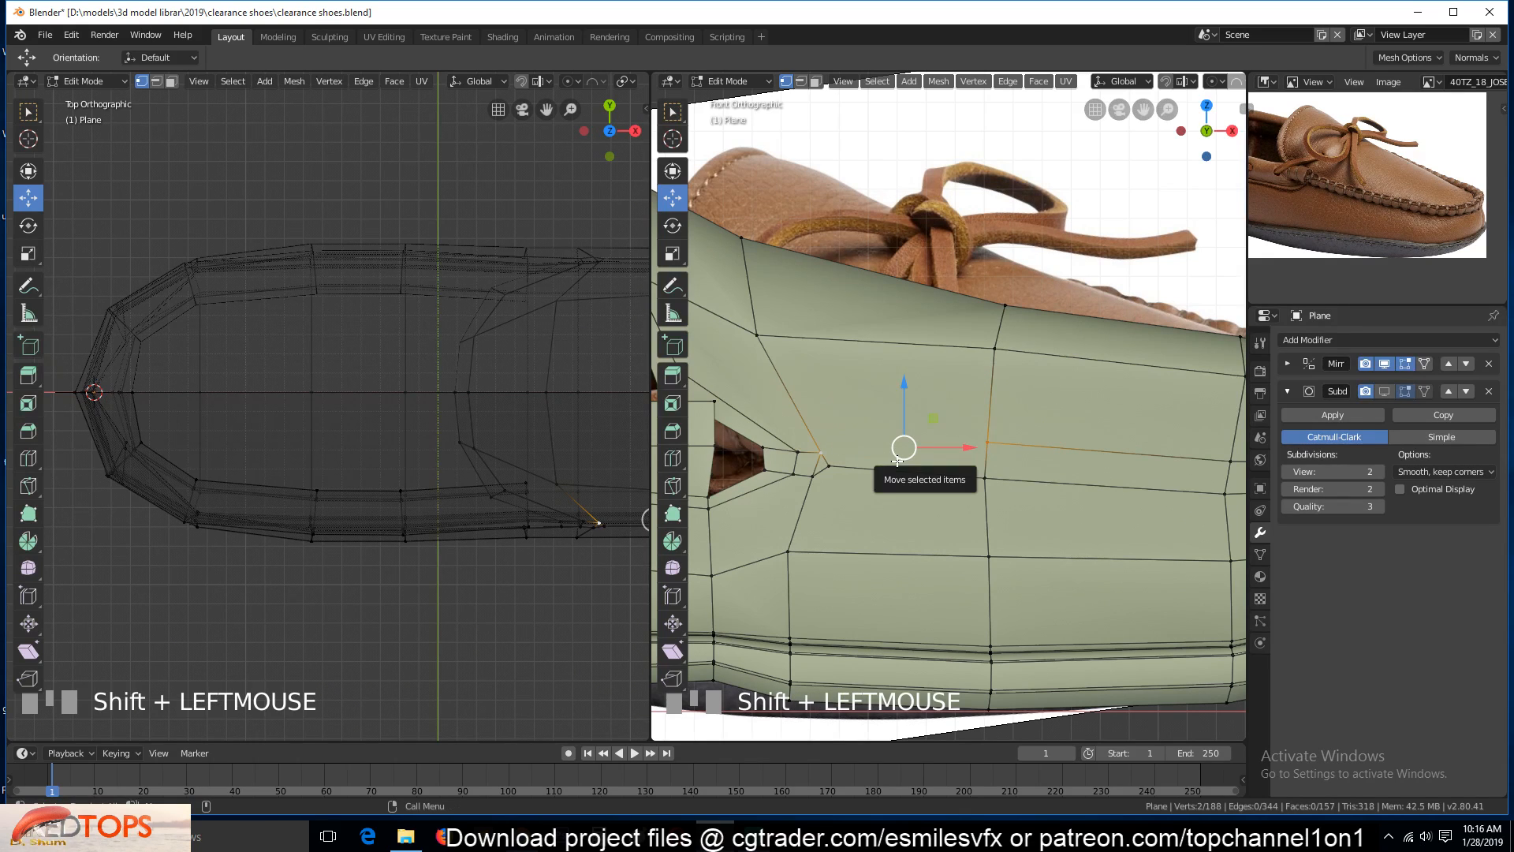
{"action": "key", "text": "j"}
Merge the lower bevel vertex and the toe-facing vertex beside the lace slot's tip at their center
{"action": "left_click", "coordinate": [817, 470]}
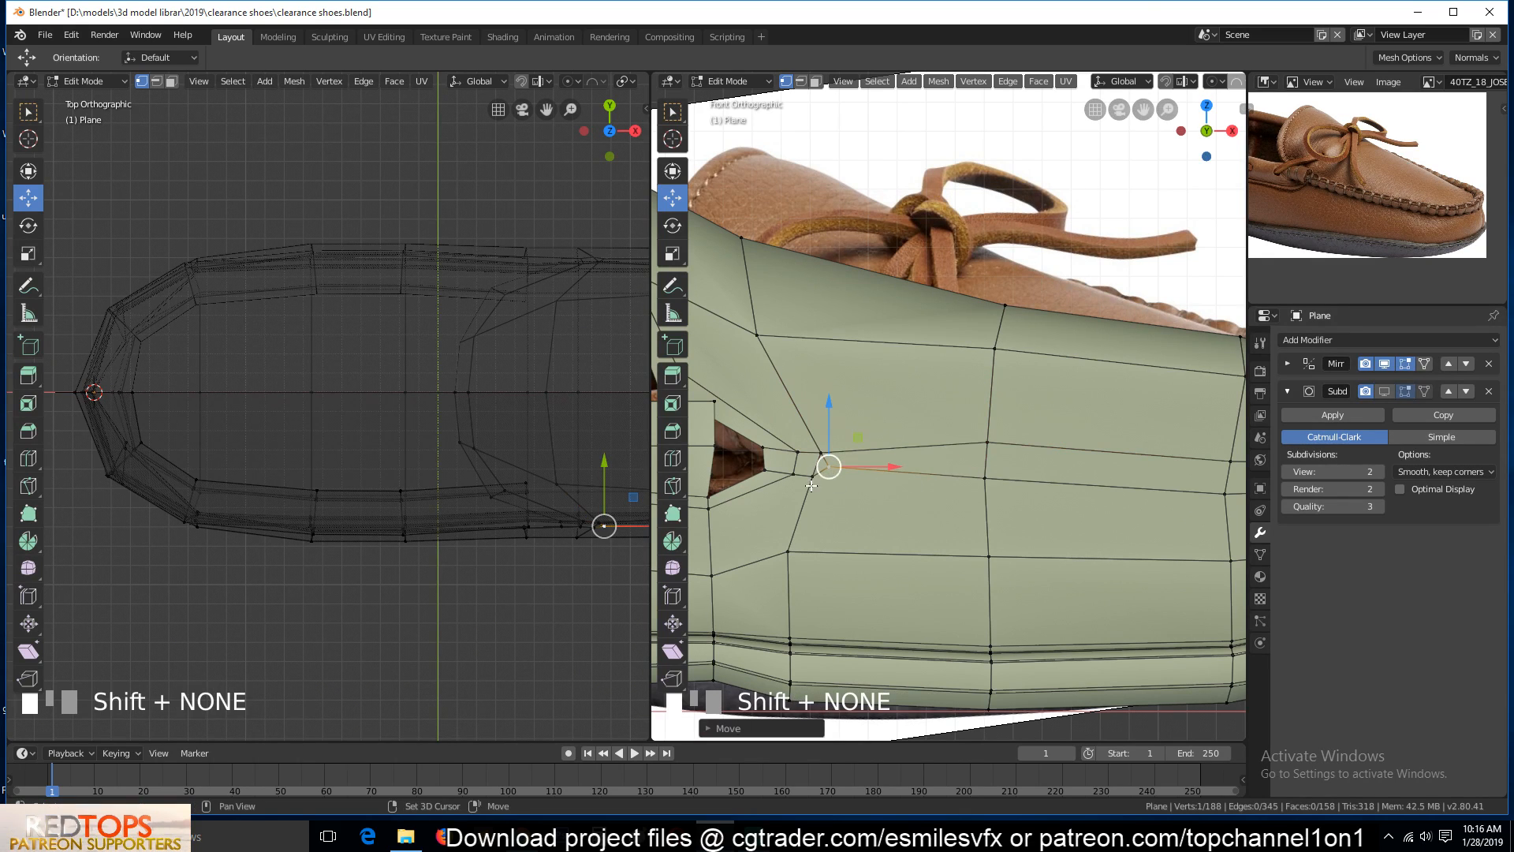
{"action": "left_click", "coordinate": [827, 466], "text": "shift"}
{"action": "key", "text": "alt+m"}
{"action": "left_click", "coordinate": [881, 500]}
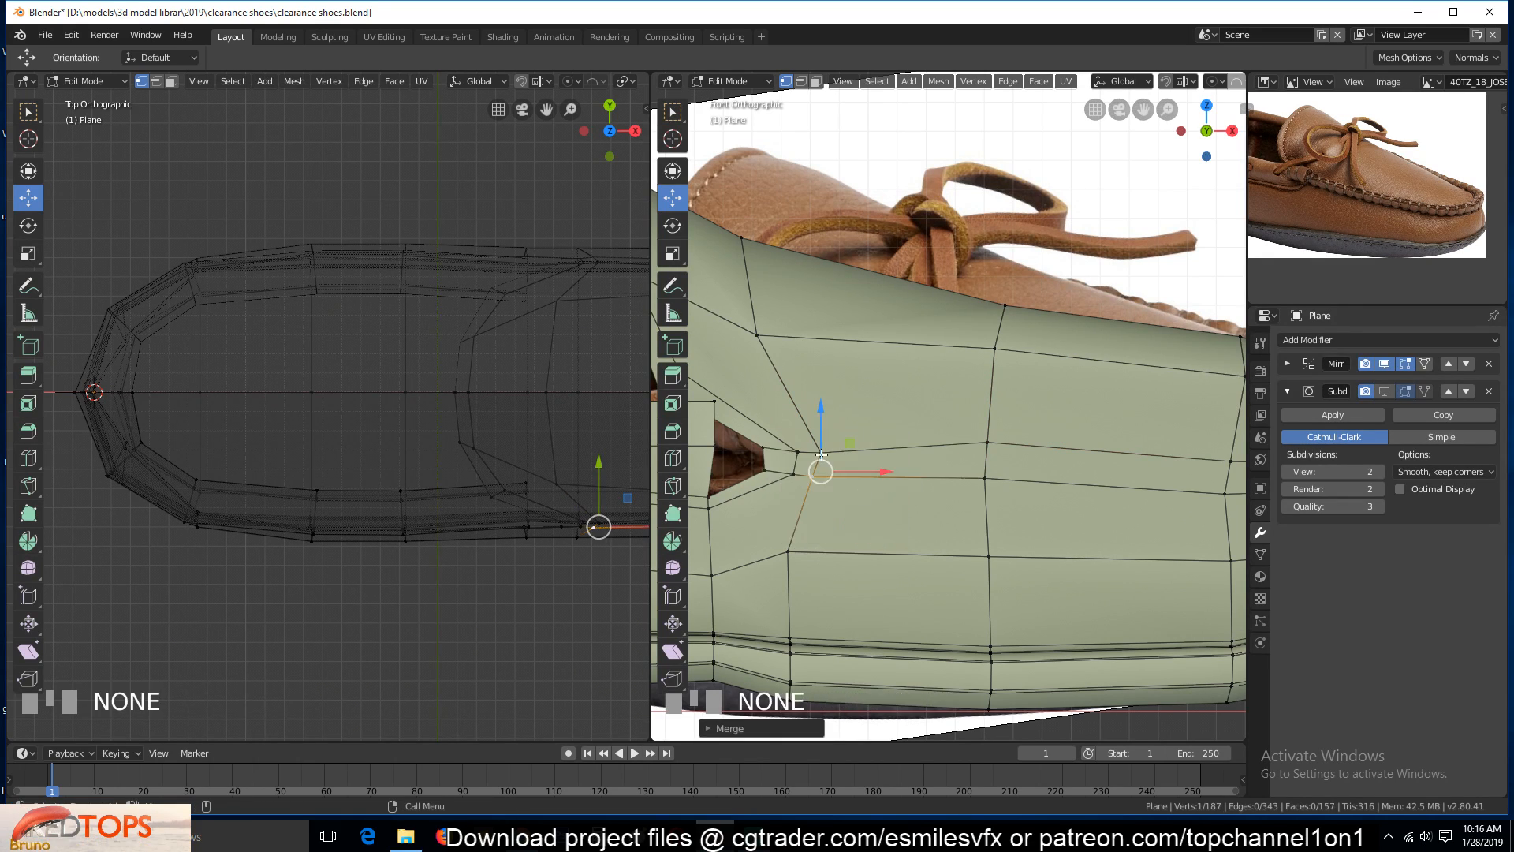
{"action": "key", "text": "a"}
{"action": "scroll", "coordinate": [960, 380], "scroll_direction": "down", "scroll_amount": 4}
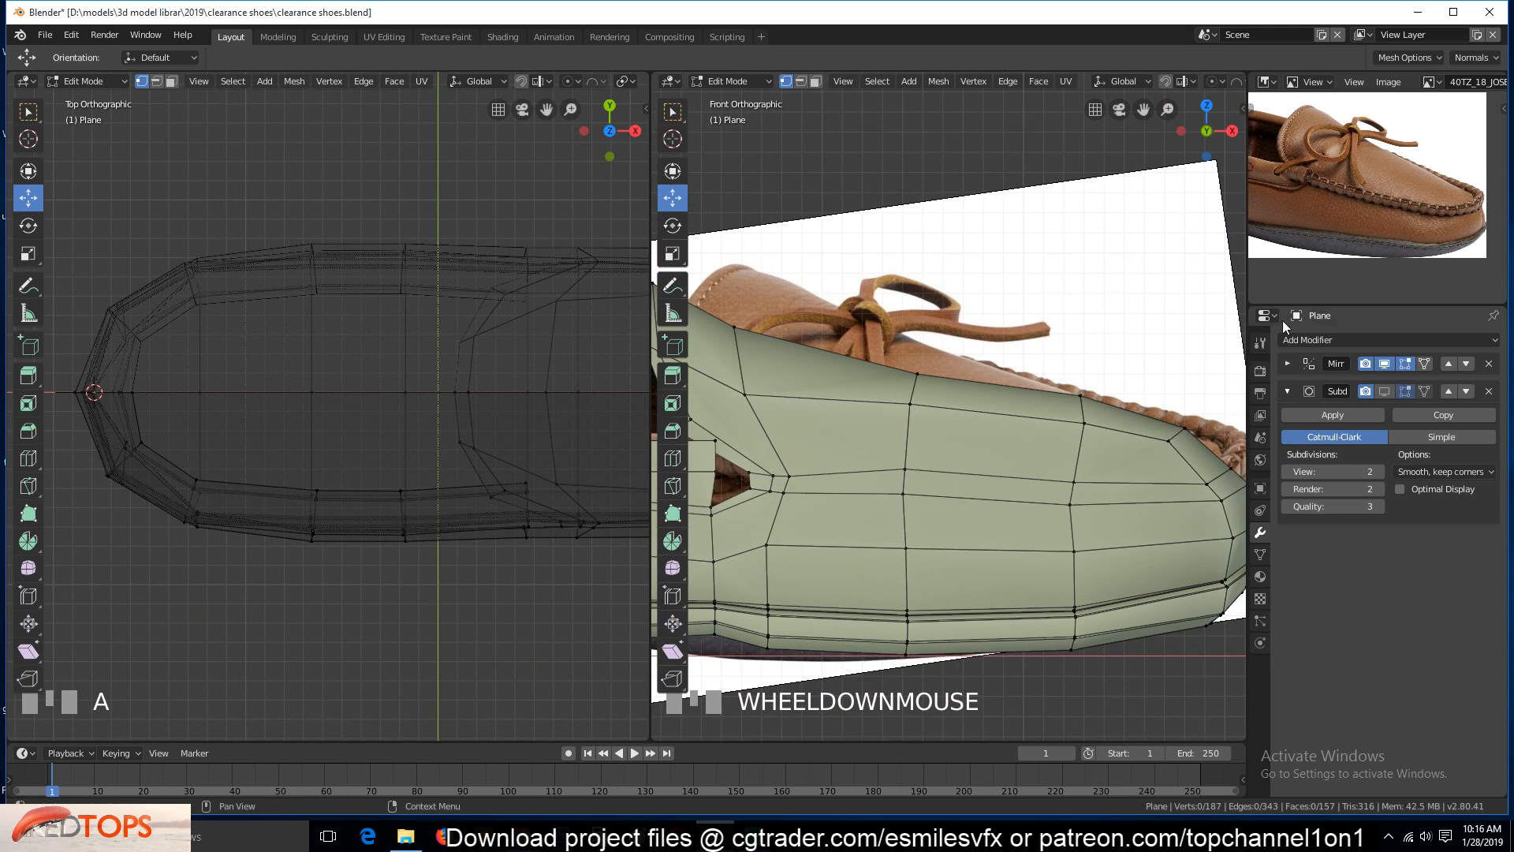
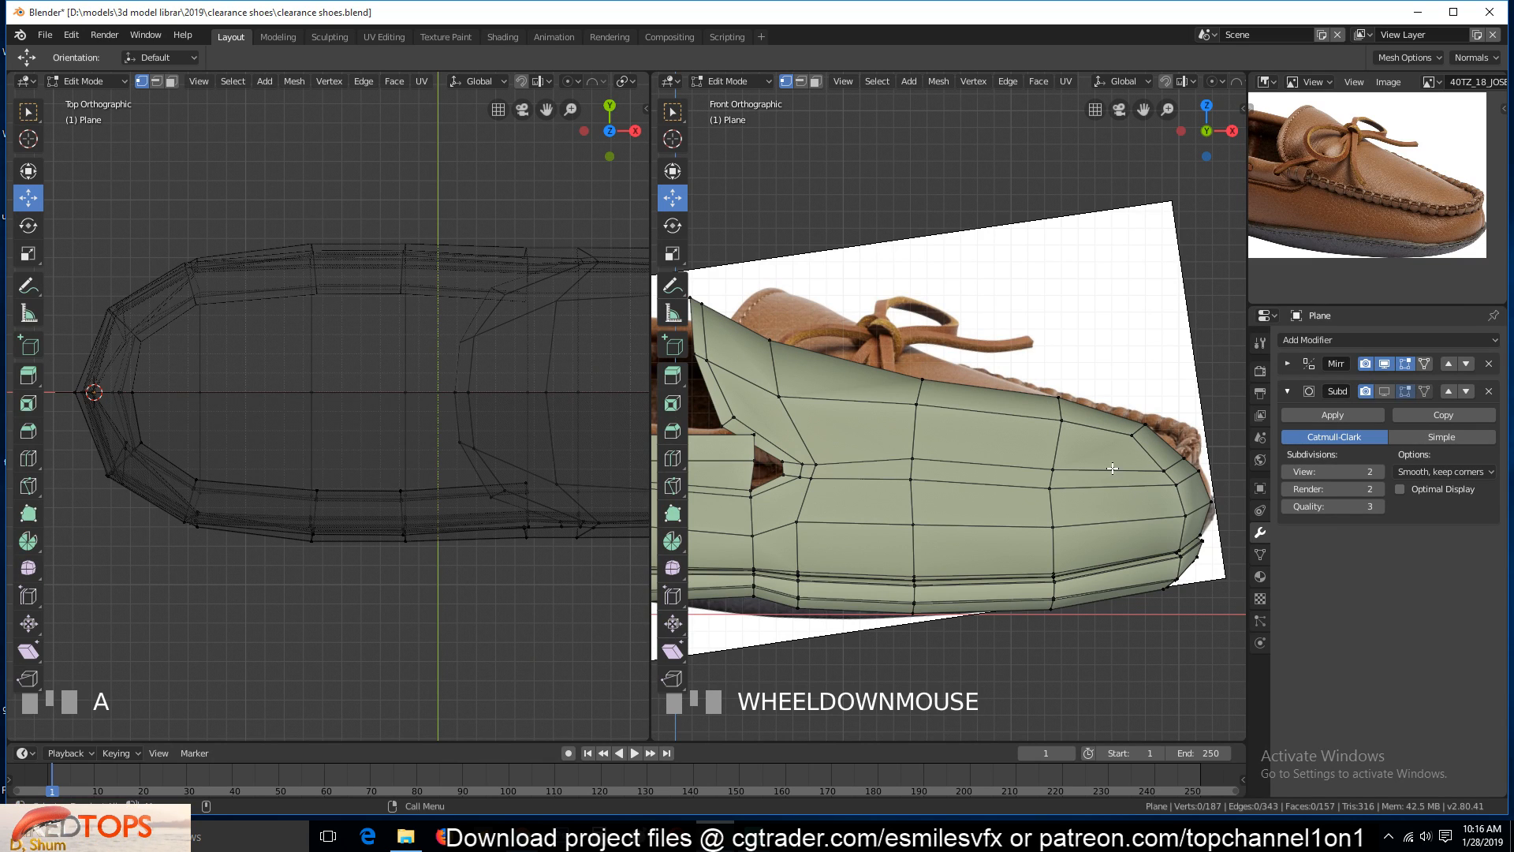
Lower the rim vertices at the toe end of the upper below the braided seam in the reference photo
{"action": "left_click", "coordinate": [1135, 434]}
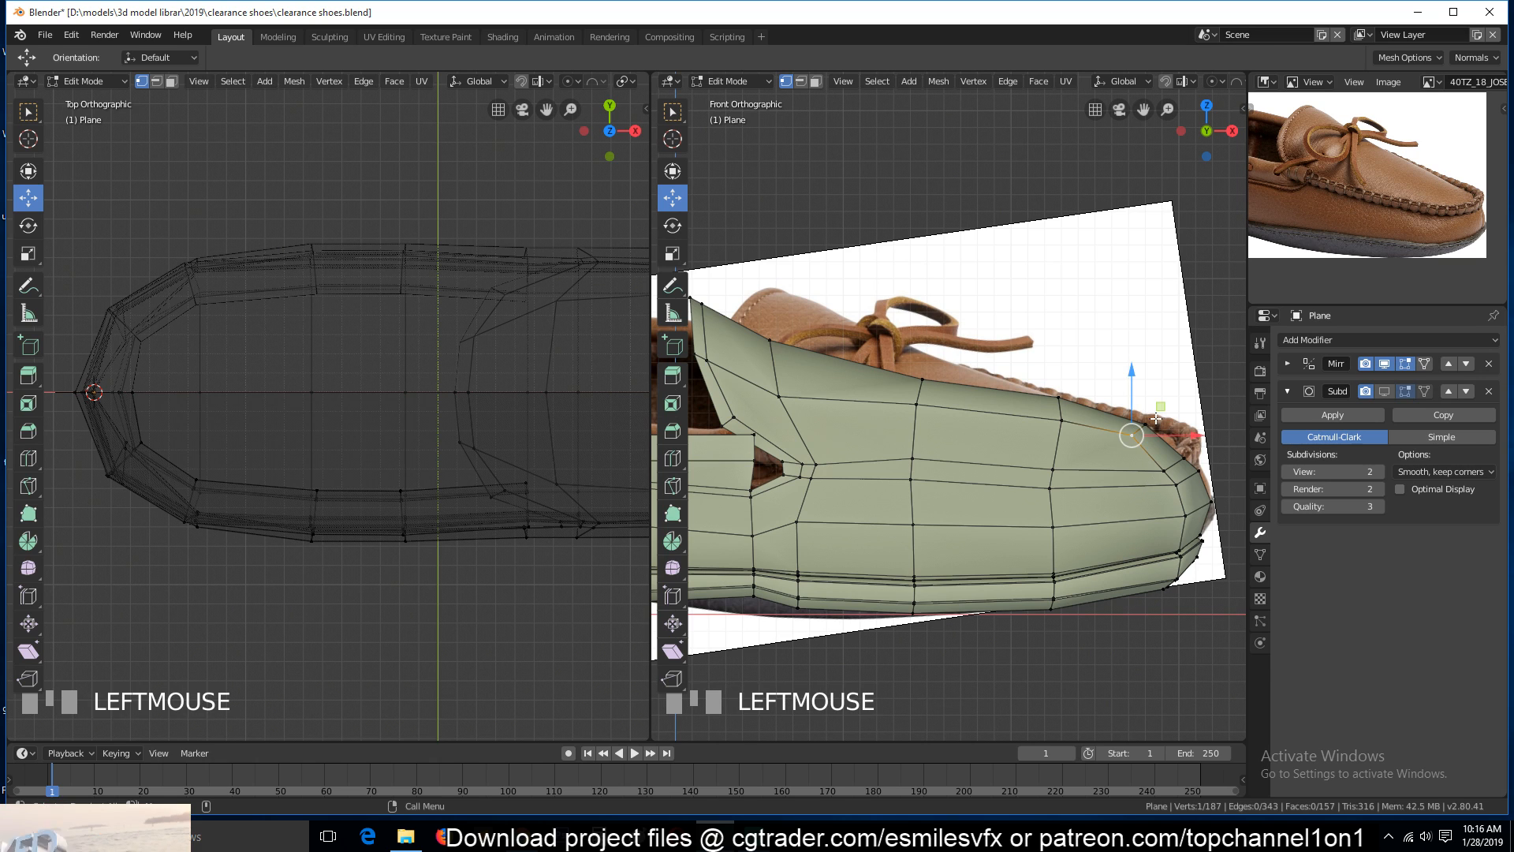
{"action": "left_click", "coordinate": [1145, 424], "text": "shift"}
{"action": "left_click_drag", "start_coordinate": [1140, 370], "coordinate": [1151, 408]}
Lower the next pair of rim vertices behind the toe straight down, in line with the lowered toe rim
{"action": "left_click", "coordinate": [1062, 420]}
{"action": "key", "text": "w"}
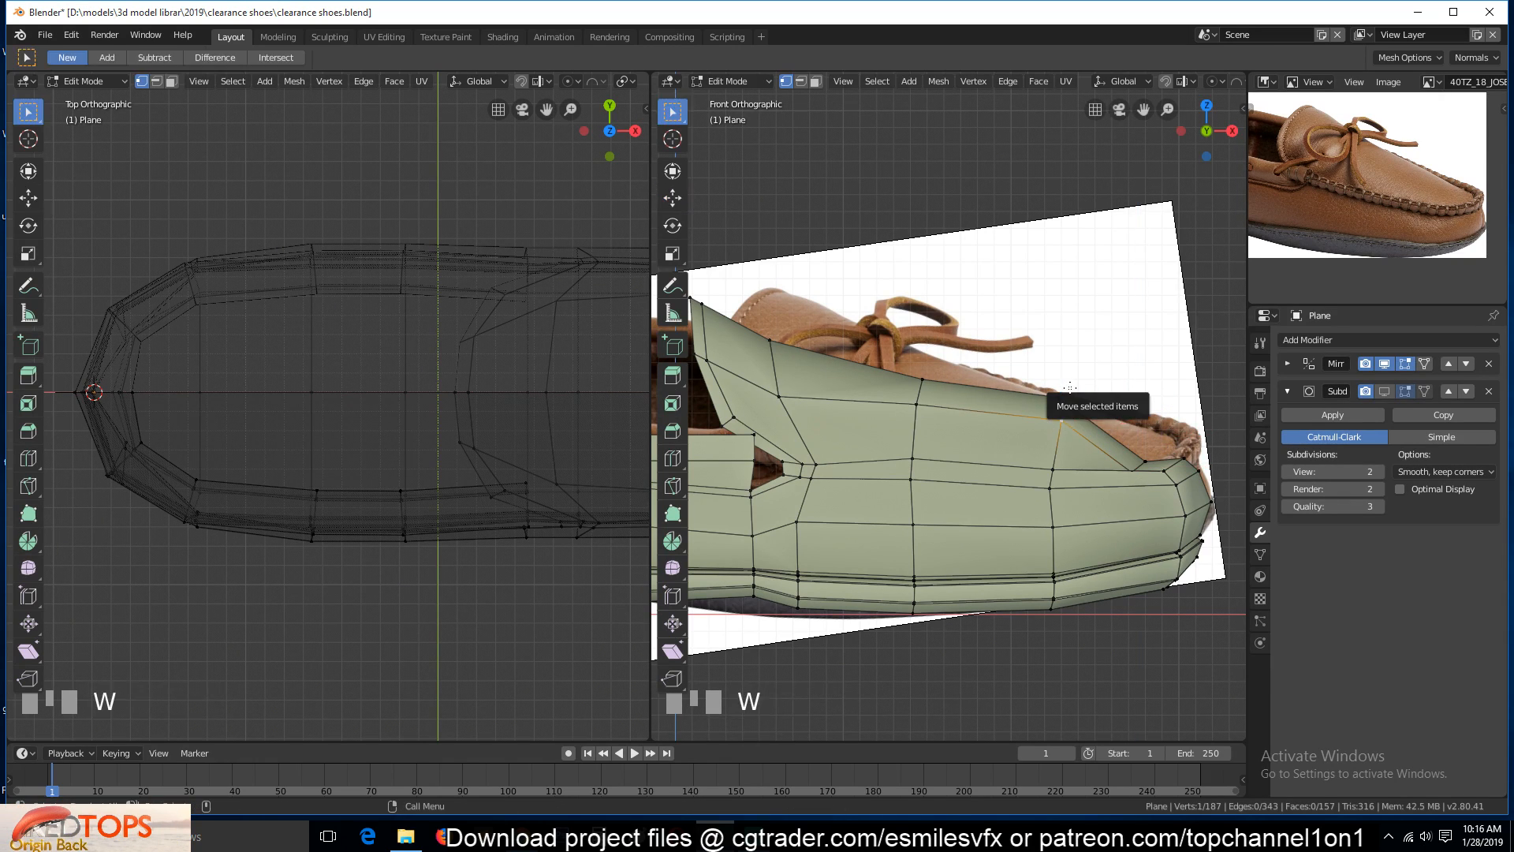
{"action": "left_click", "coordinate": [1069, 388], "text": "shift"}
{"action": "left_click", "coordinate": [672, 198]}
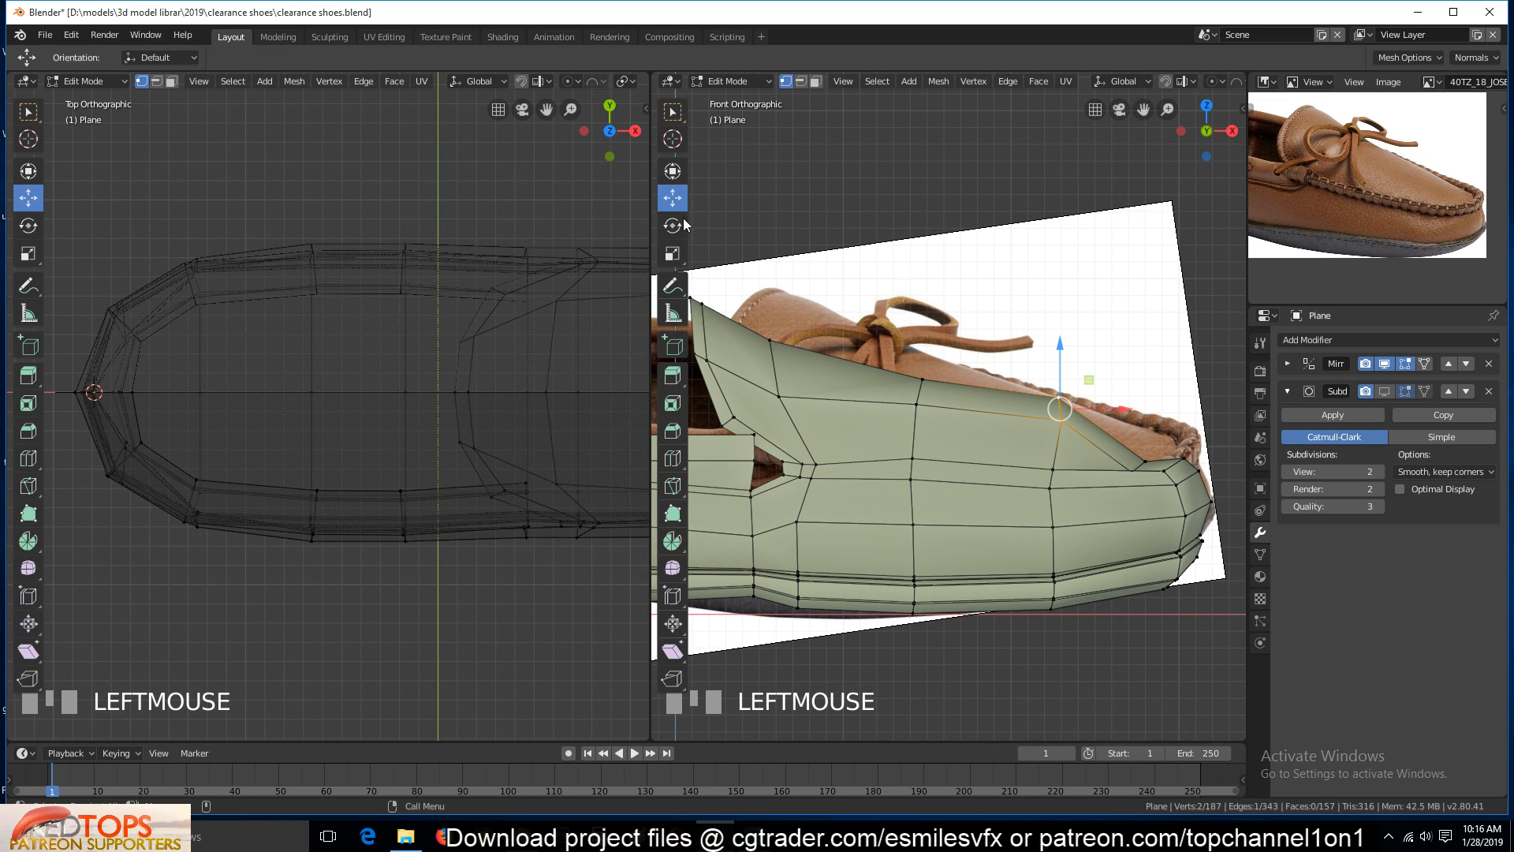
{"action": "left_click_drag", "start_coordinate": [1060, 357], "coordinate": [1061, 401]}
Lower the pair of rim vertices below the lace bow along Z and save the file
{"action": "left_click", "coordinate": [911, 399]}
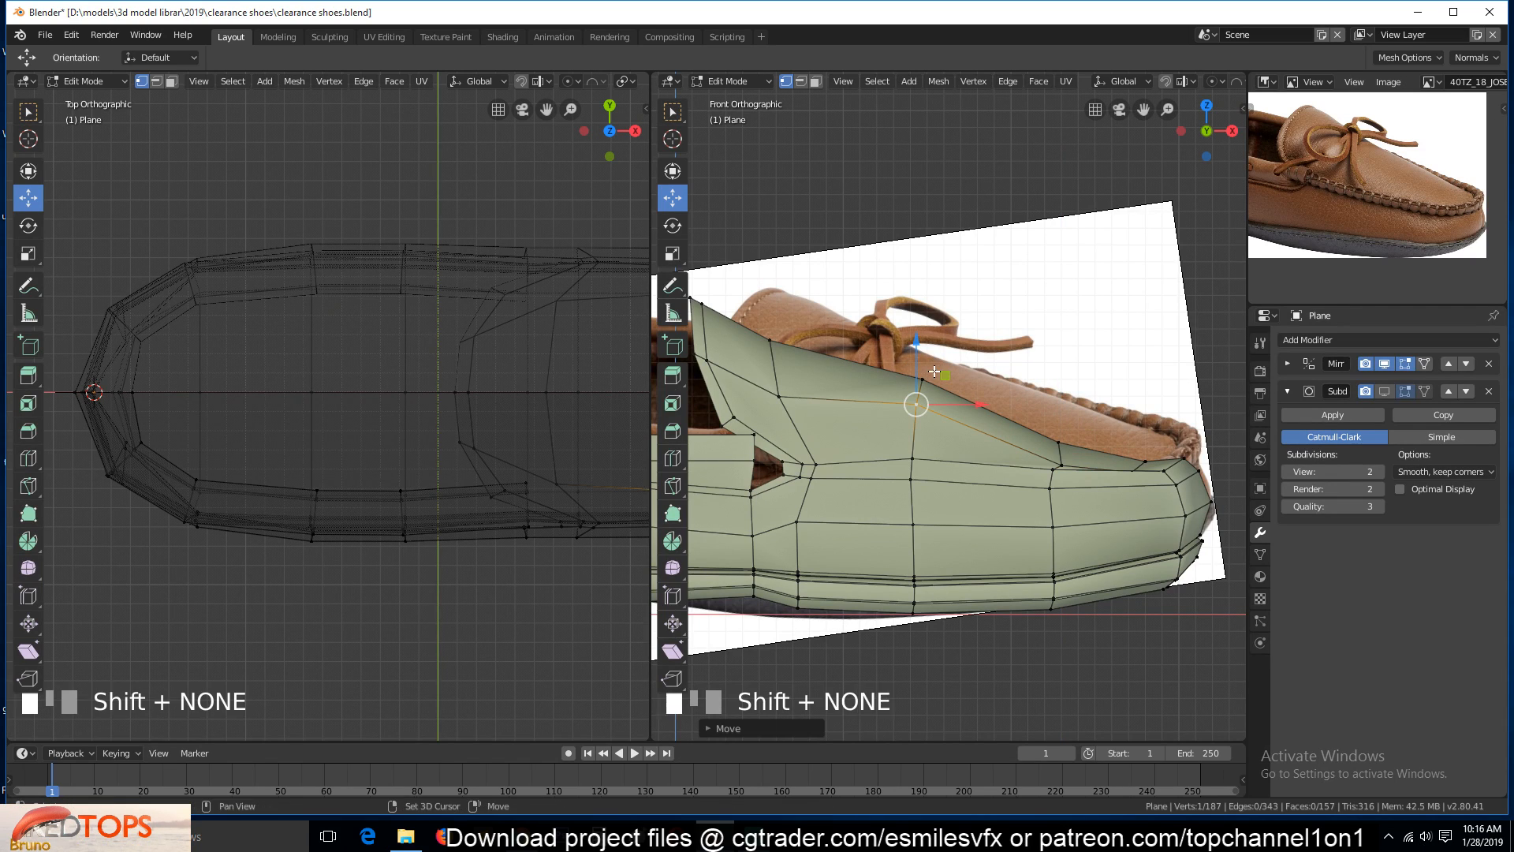
{"action": "left_click", "coordinate": [946, 354], "text": "shift"}
{"action": "key", "text": "w"}
{"action": "left_click", "coordinate": [921, 405], "text": "shift"}
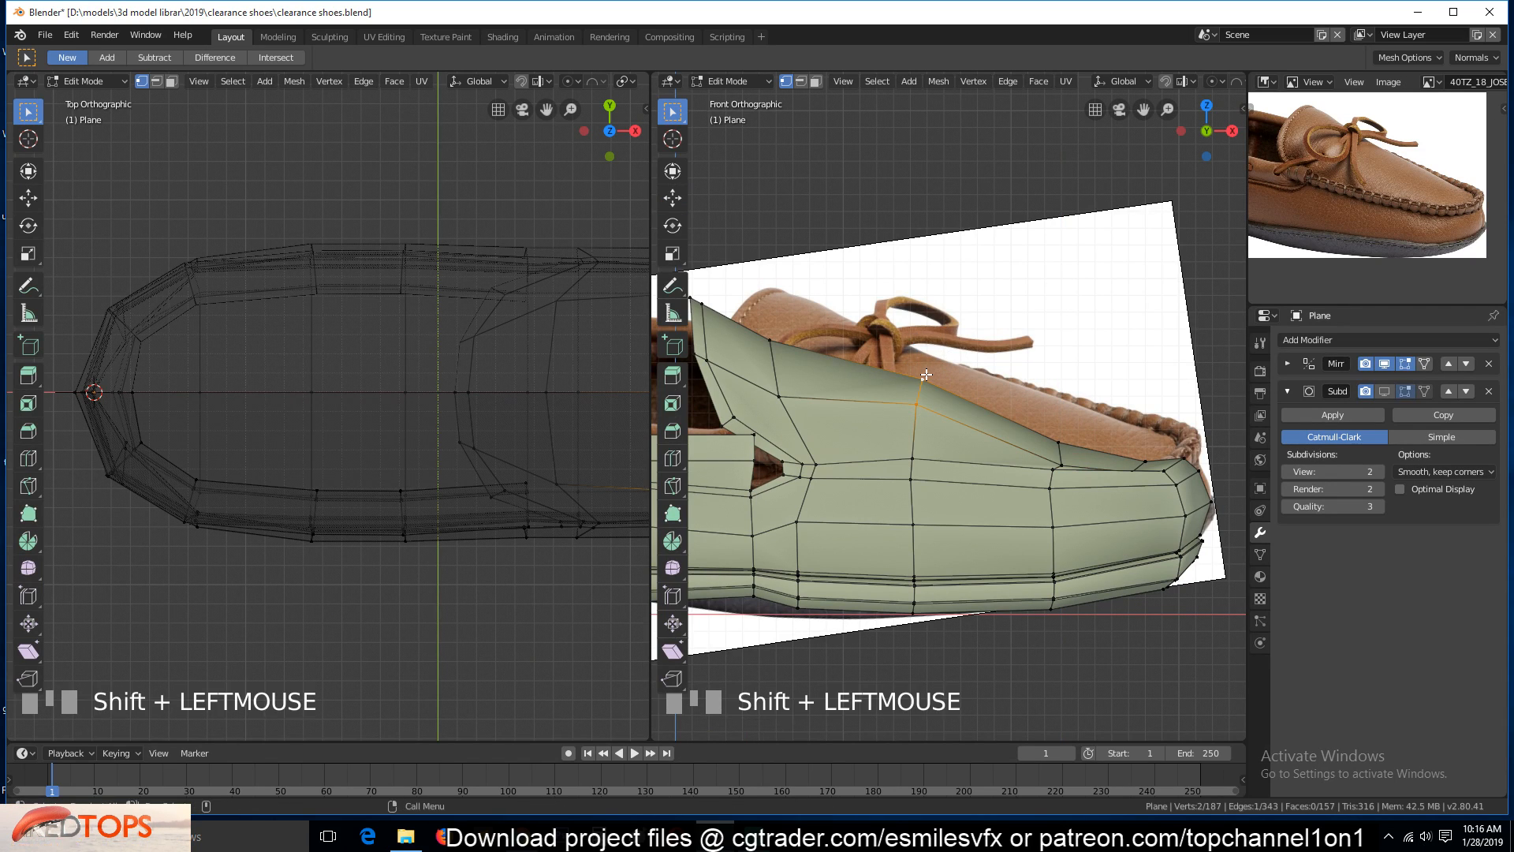
{"action": "key", "text": "g"}
{"action": "key", "text": "z"}
{"action": "left_click", "coordinate": [937, 405]}
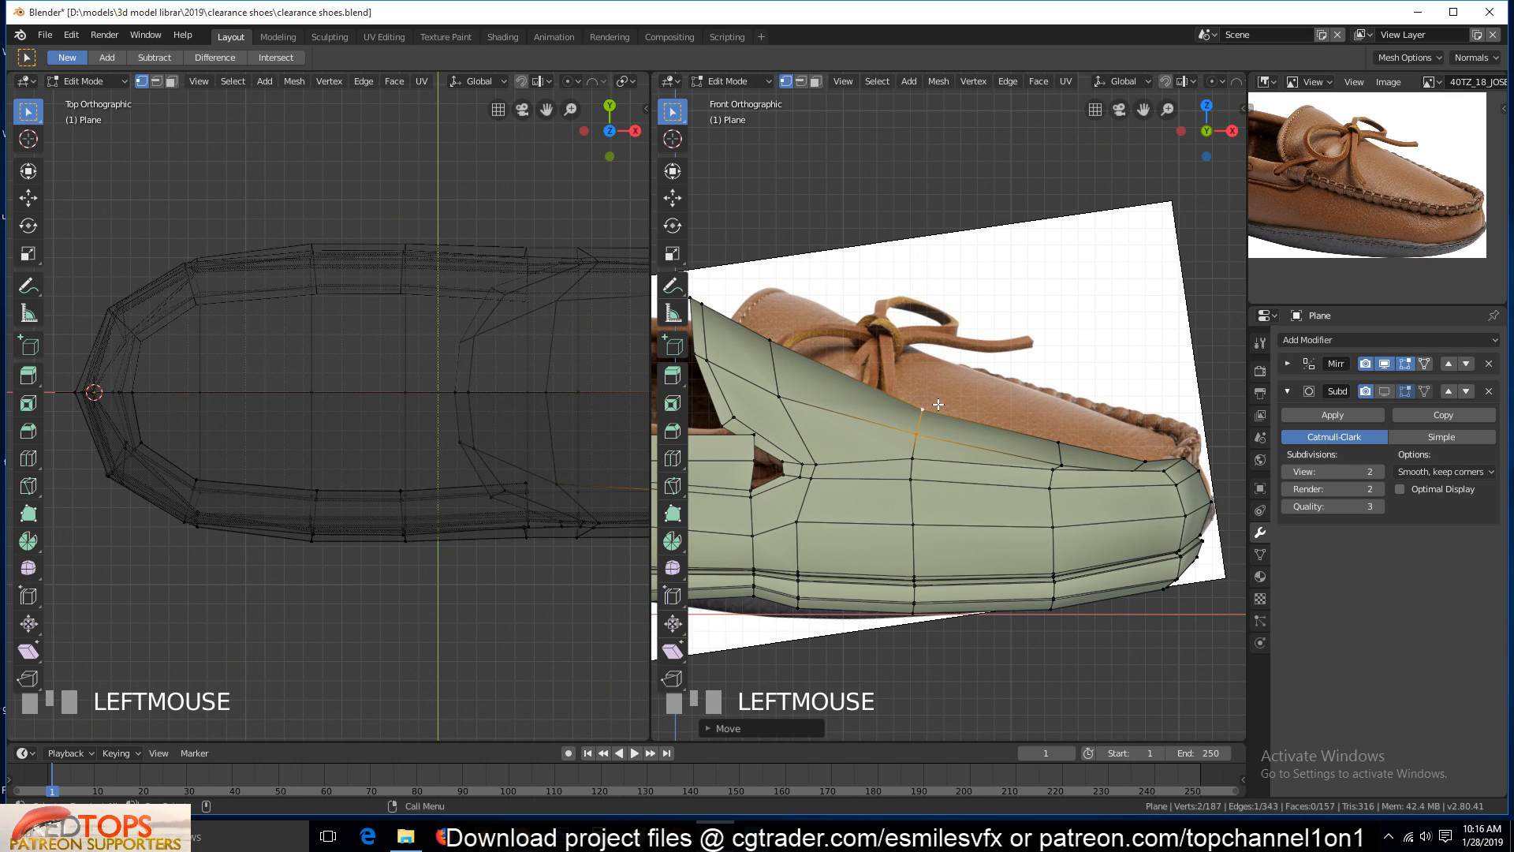
{"action": "key", "text": "Tab"}
{"action": "scroll", "coordinate": [940, 404], "scroll_direction": "down", "scroll_amount": 3}
{"action": "key", "text": "ctrl+s"}
Bevel the vertical edge loop at the side of the toe with an offset of about 0.16
{"action": "middle_click_drag", "start_coordinate": [943, 407], "coordinate": [808, 461]}
{"action": "key", "text": "Tab"}
{"action": "key", "text": "grave"}
{"action": "key", "text": "alt+a"}
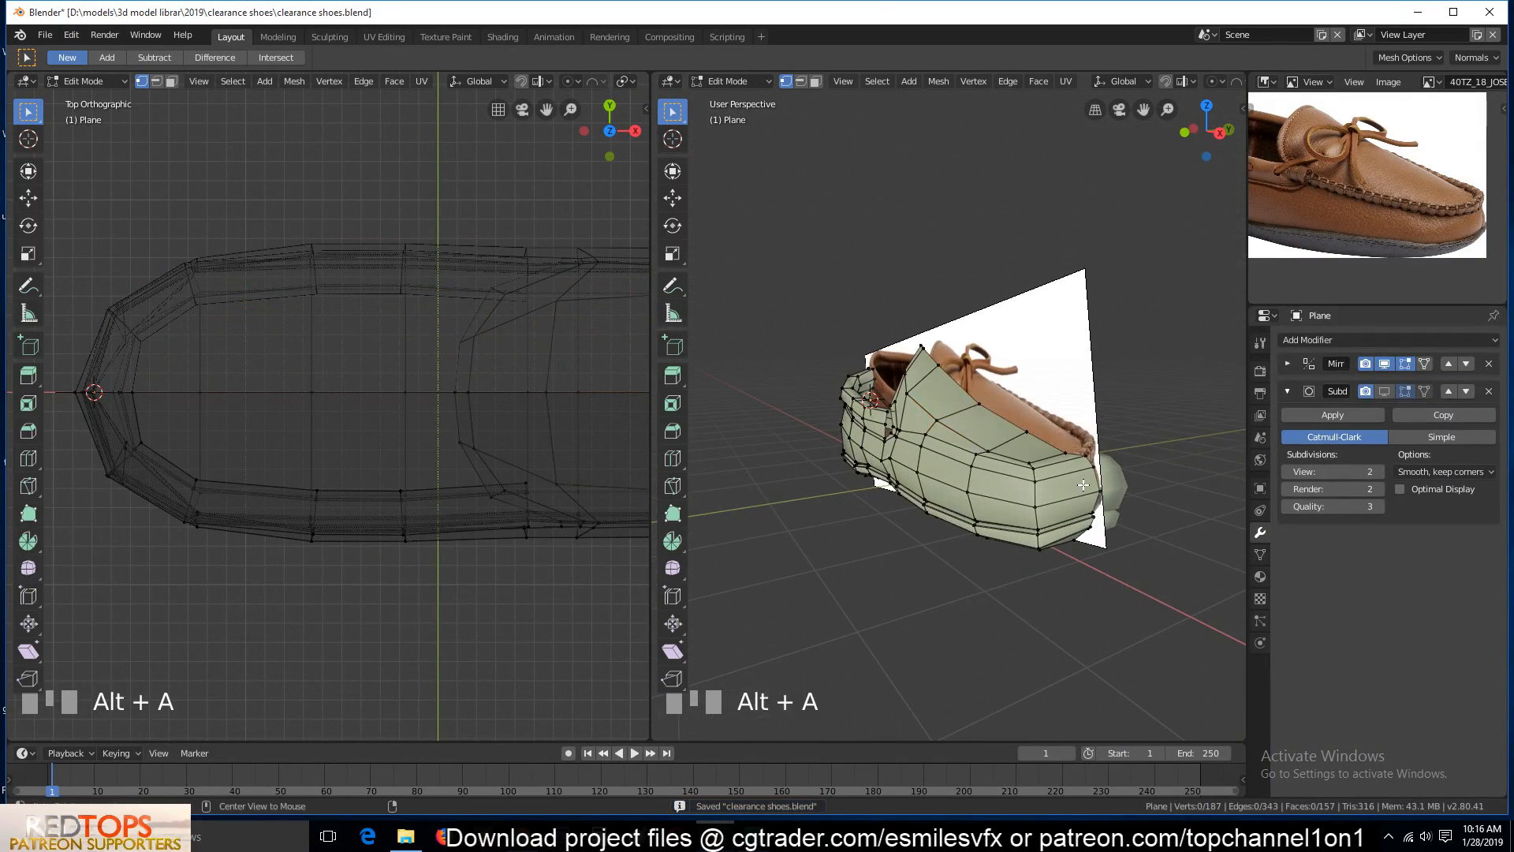
{"action": "scroll", "coordinate": [1094, 503], "scroll_direction": "up", "scroll_amount": 3}
{"action": "key", "text": "grave"}
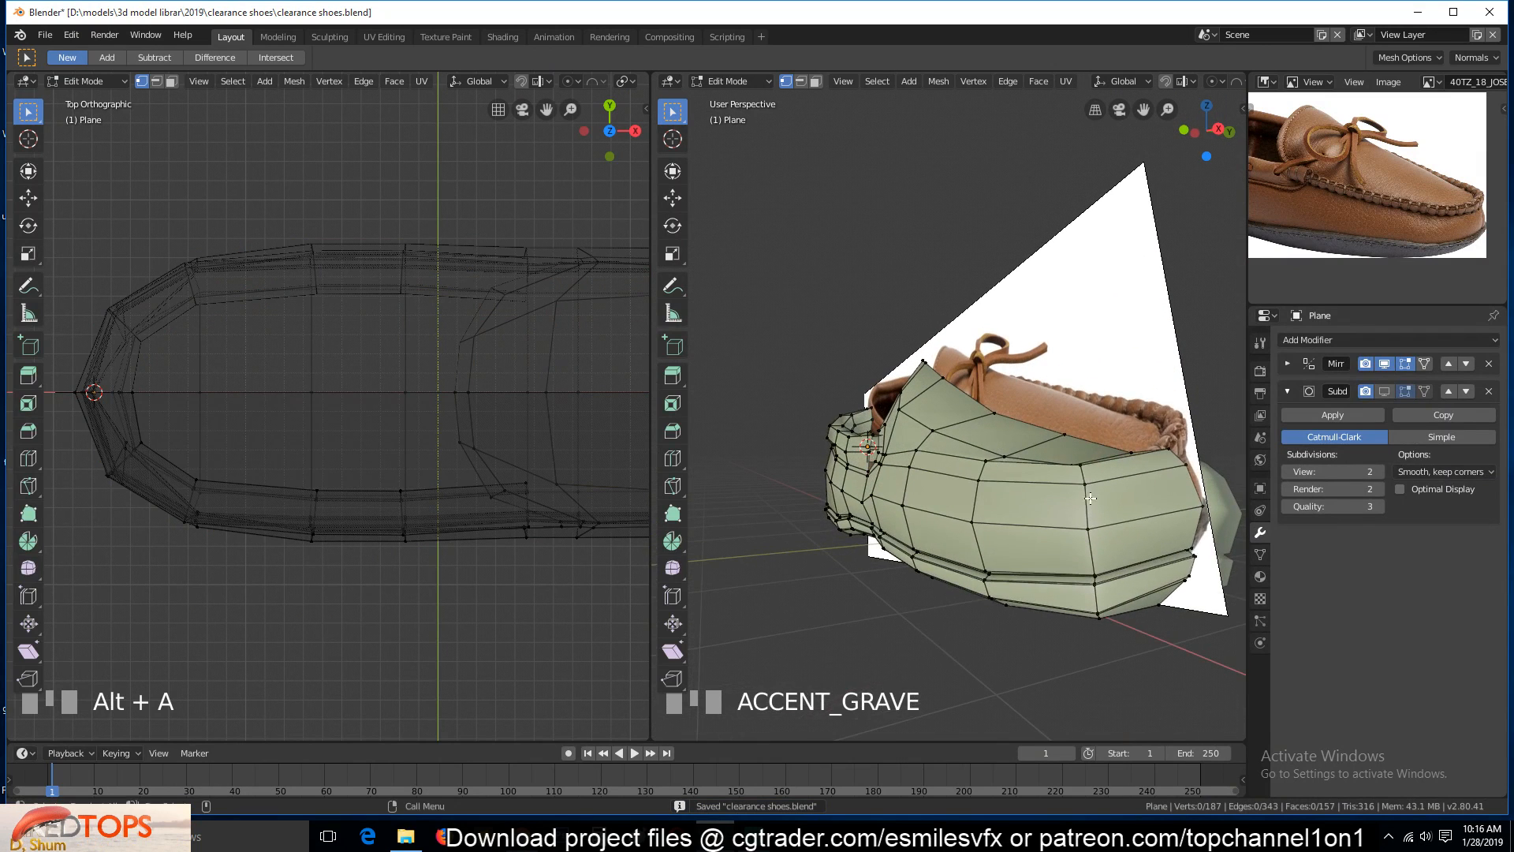
{"action": "key", "text": "2"}
{"action": "left_click", "coordinate": [1091, 503], "text": "alt"}
{"action": "key", "text": "grave"}
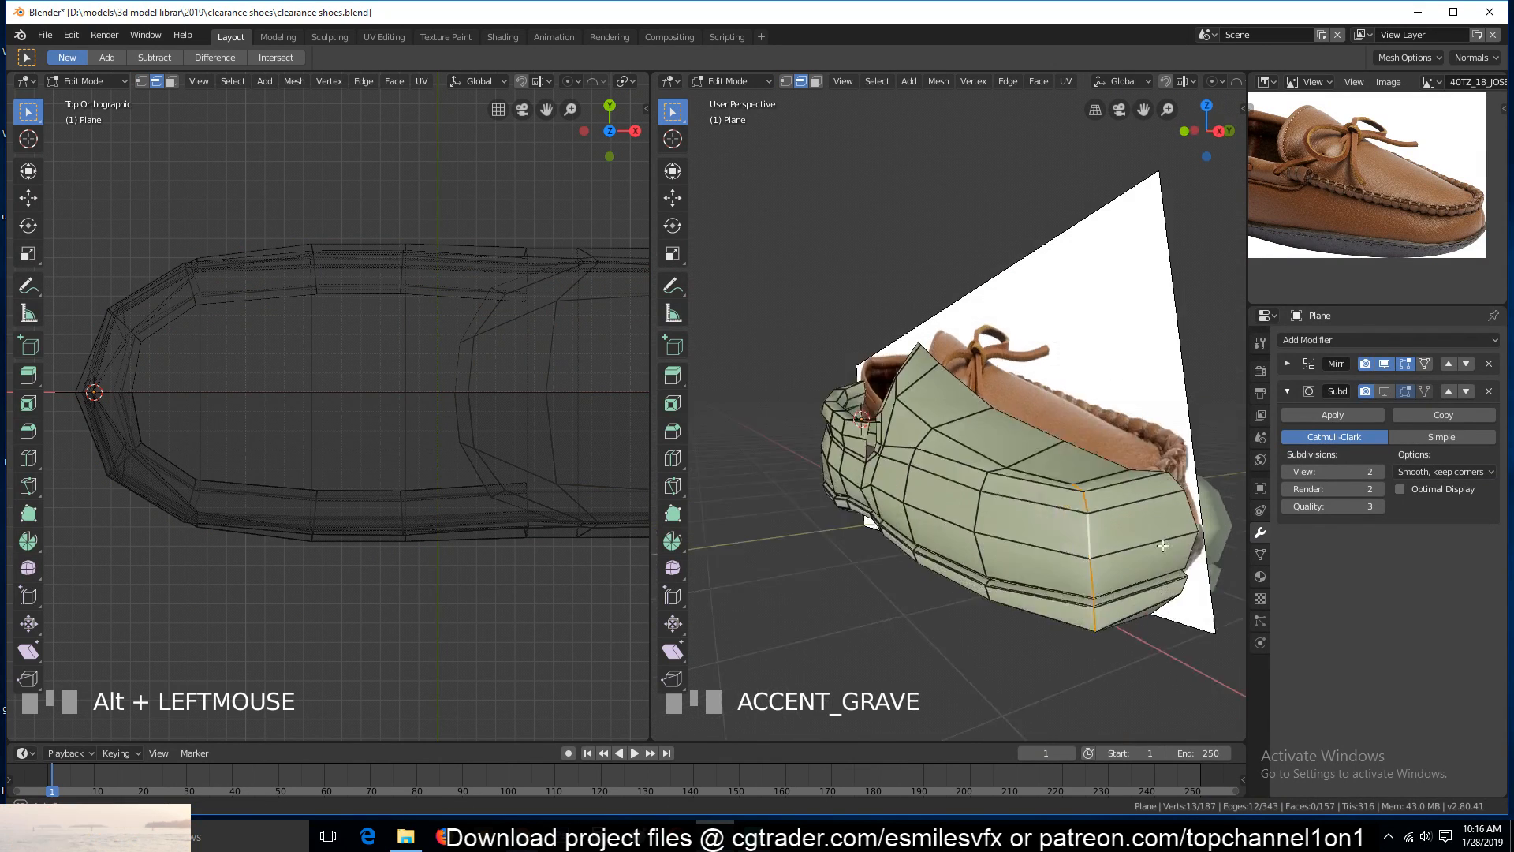
{"action": "middle_click_drag", "start_coordinate": [1190, 546], "coordinate": [1201, 475]}
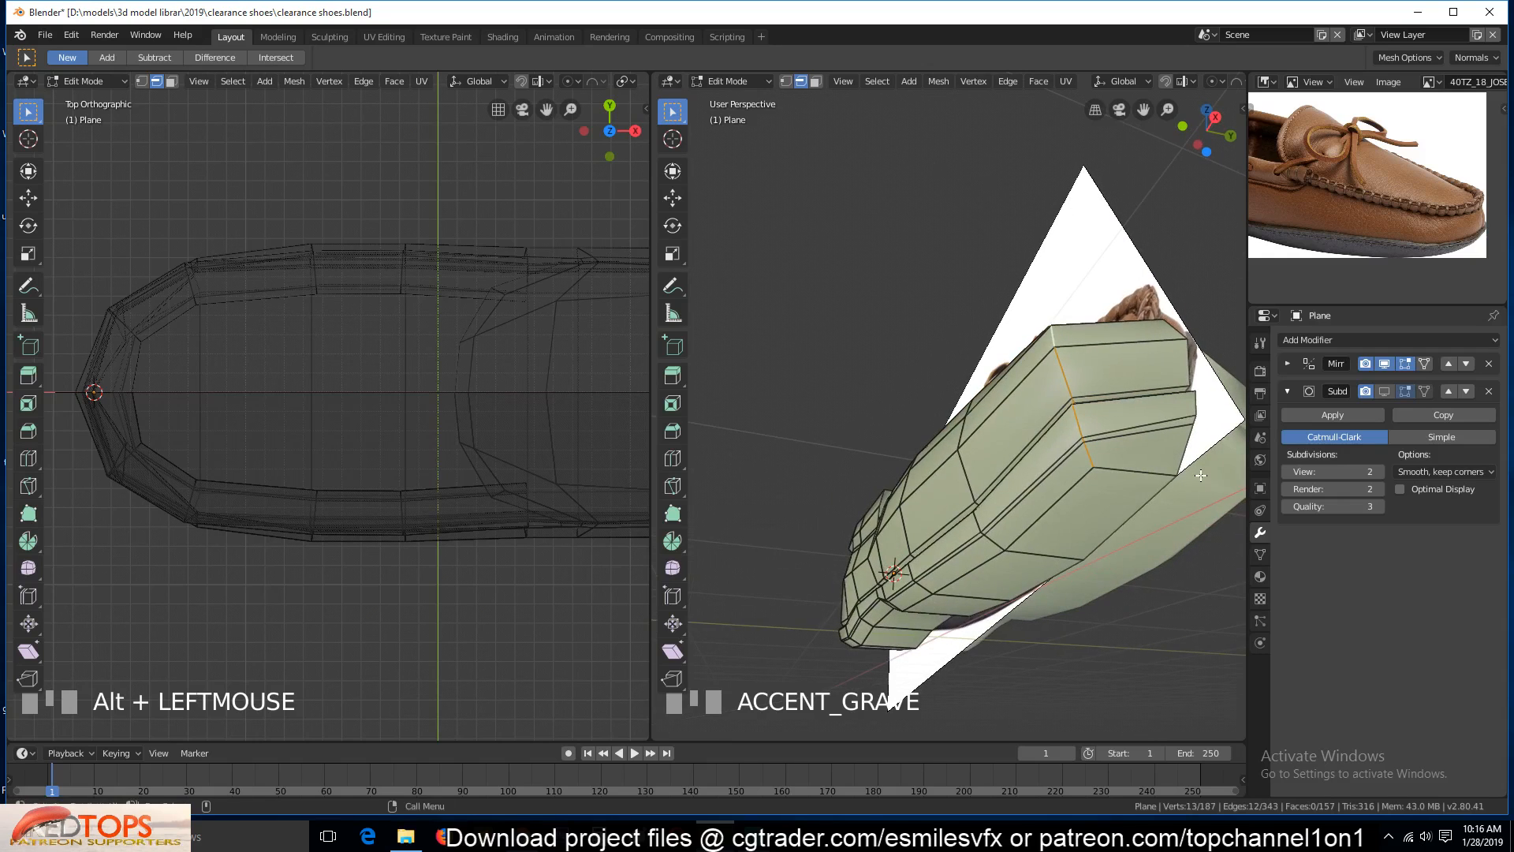
{"action": "key", "text": "ctrl+b"}
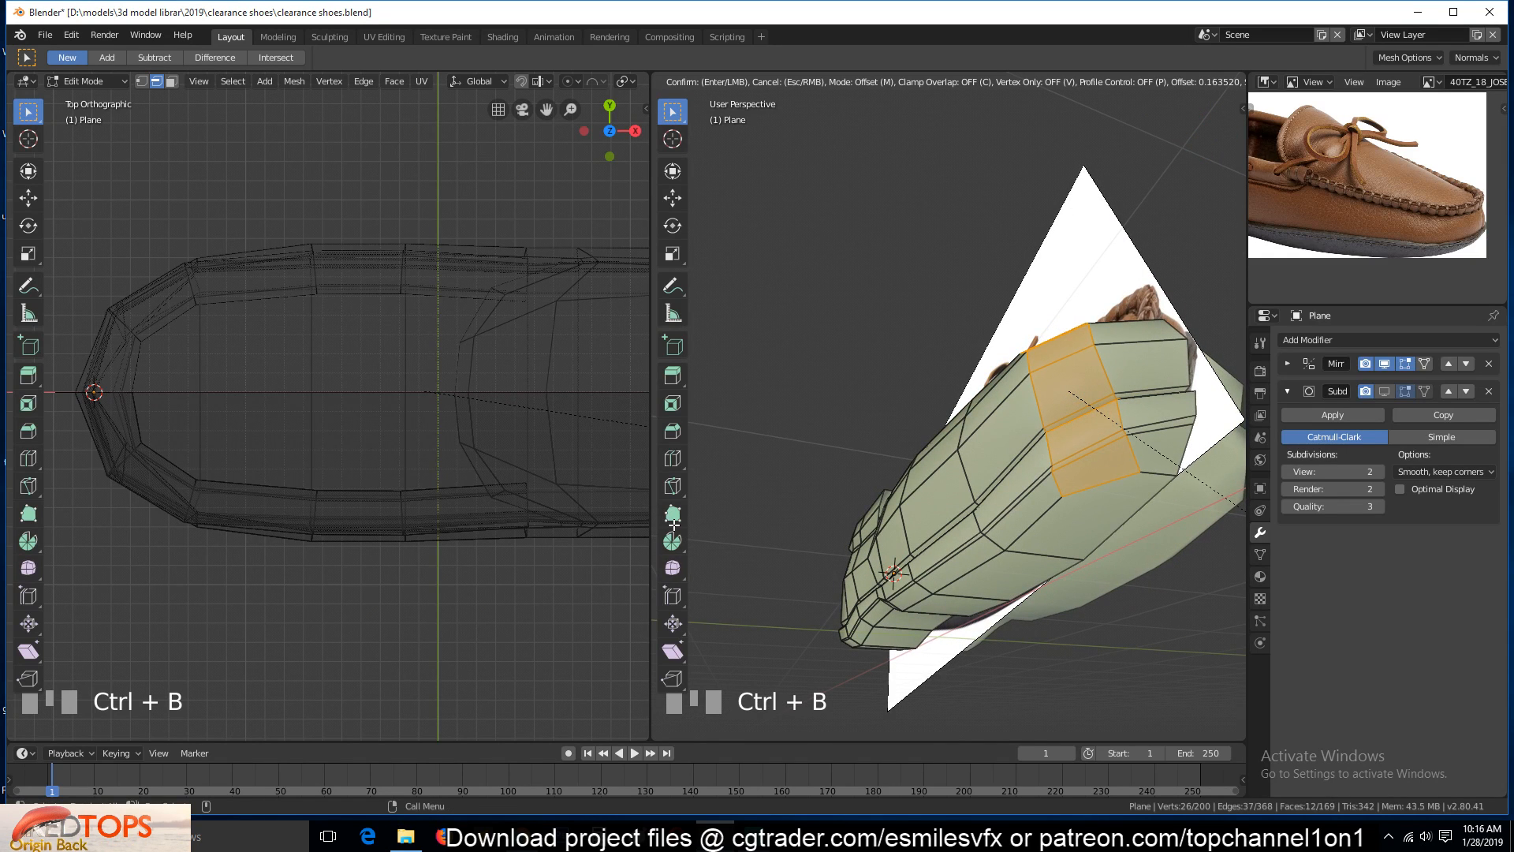
{"action": "left_click", "coordinate": [672, 524]}
Inspect the smoothed toe and the edge flow of the upper from the side and the front
{"action": "key", "text": "Tab"}
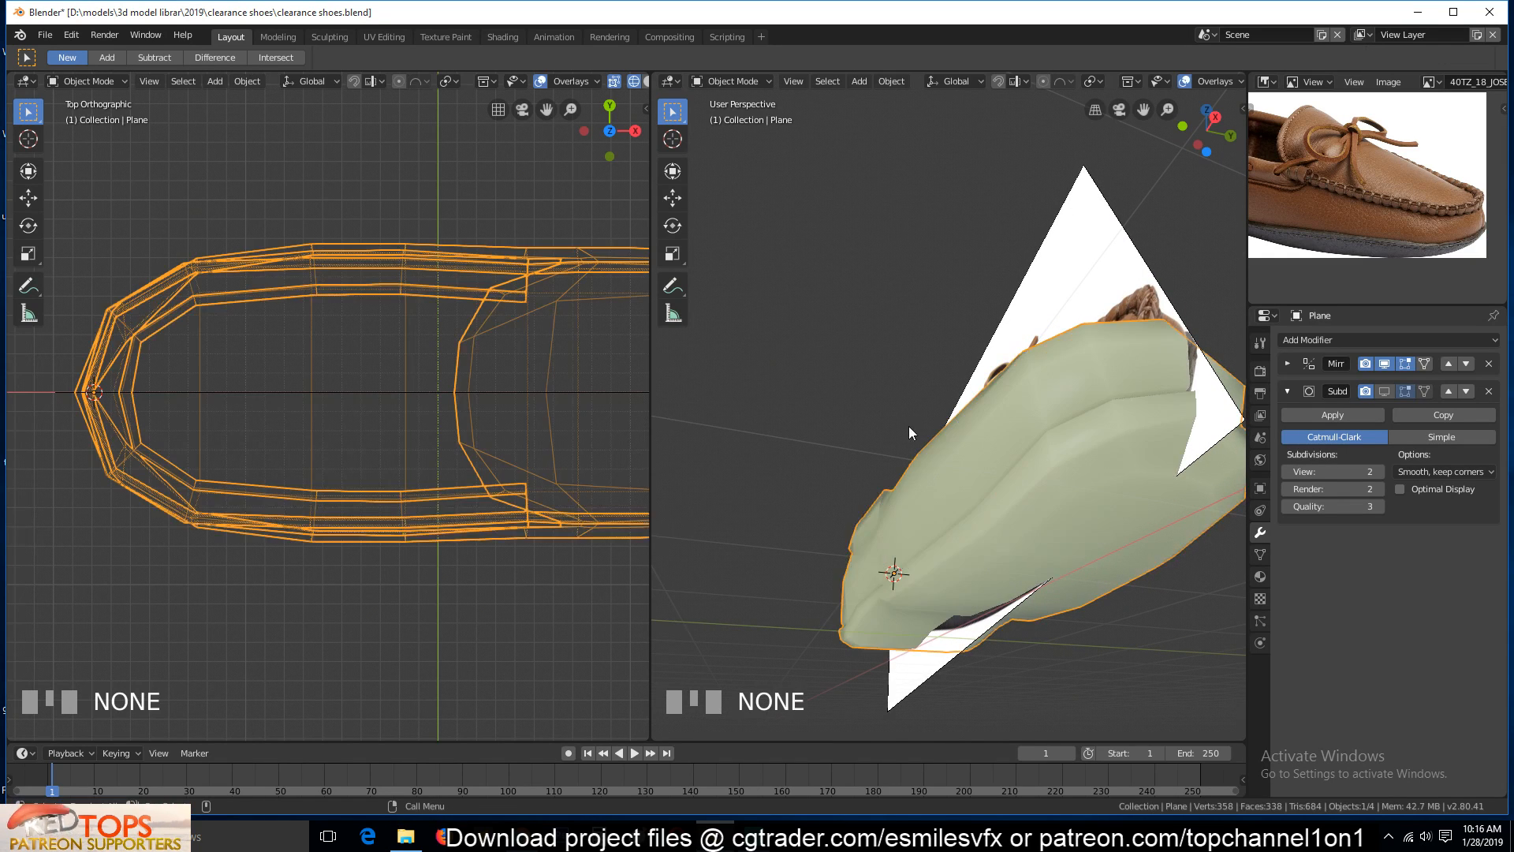
{"action": "key", "text": "grave"}
{"action": "key", "text": "Tab"}
{"action": "key", "text": "alt+a"}
{"action": "key", "text": "grave"}
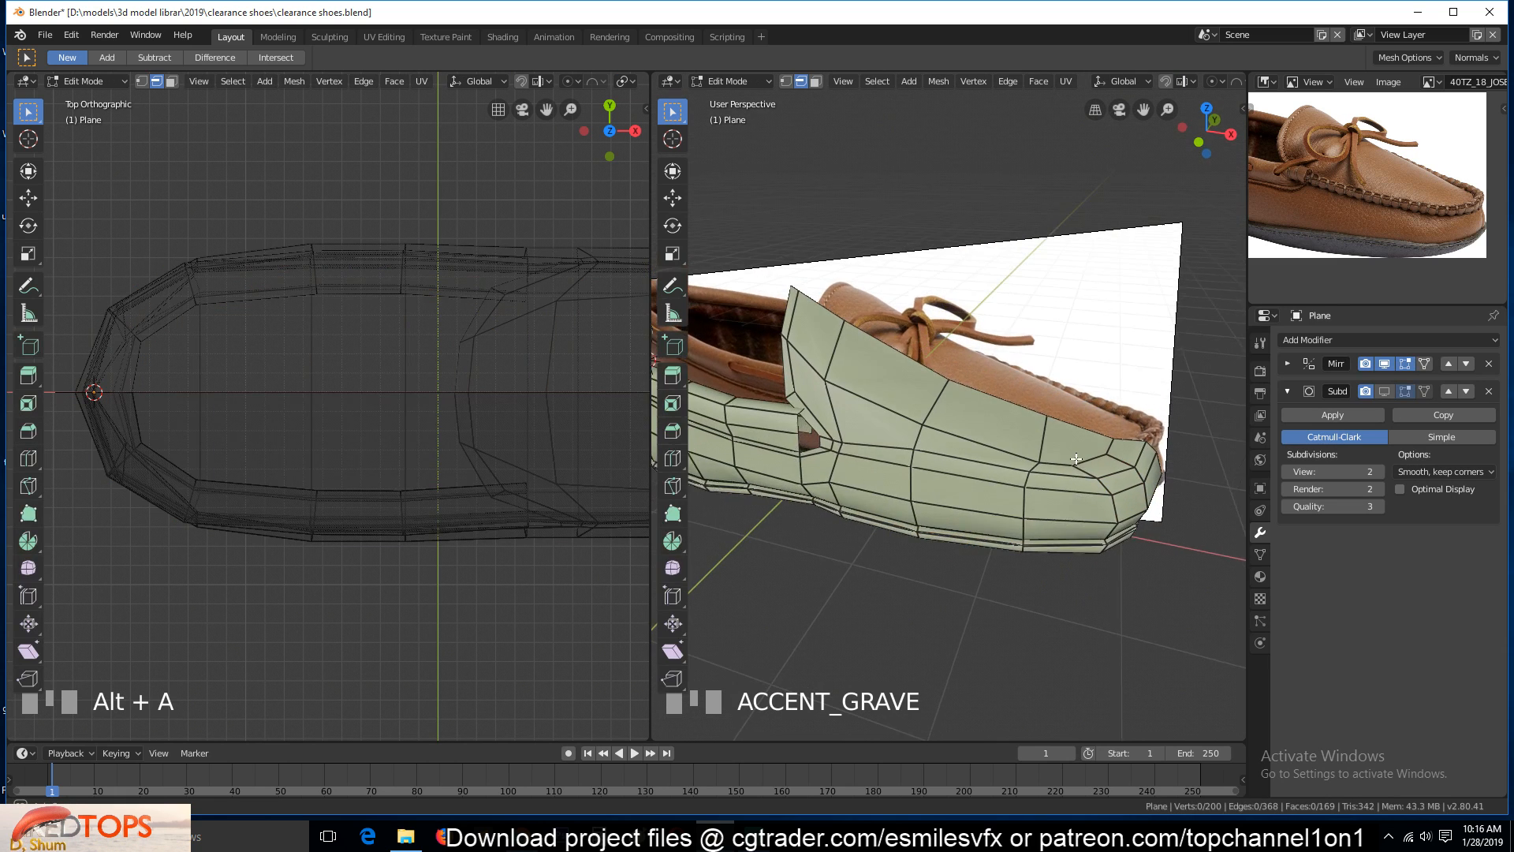
{"action": "middle_click_drag", "start_coordinate": [1075, 493], "coordinate": [1027, 448]}
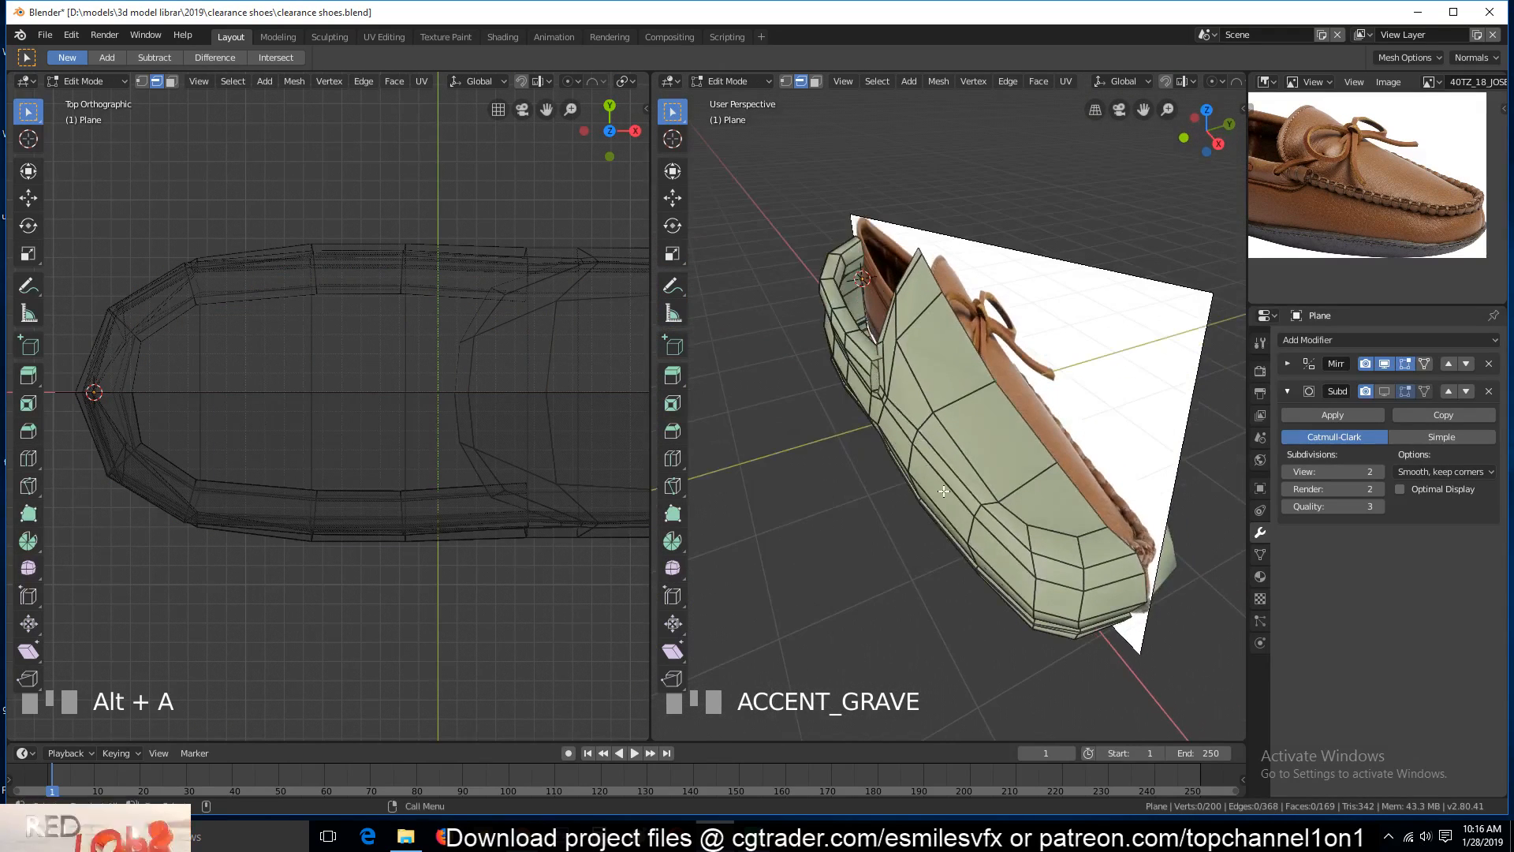
Cut a centred edge loop just below the upper's top rim and fatten it outward by about 0.045
{"action": "key", "text": "ctrl+r"}
{"action": "left_click", "coordinate": [1027, 468]}
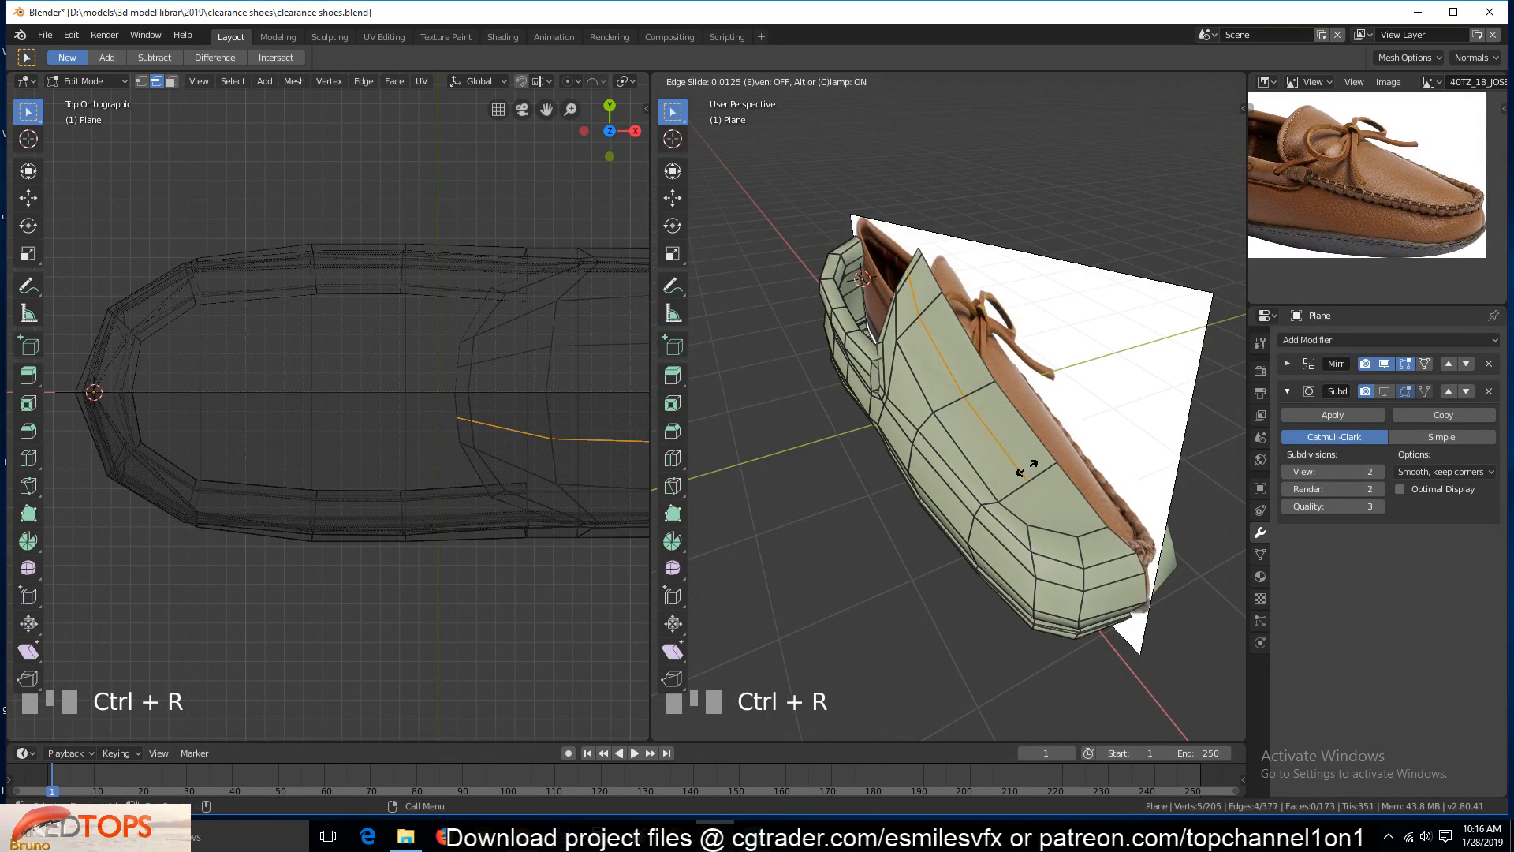
{"action": "right_click", "coordinate": [1022, 468]}
{"action": "key", "text": "KP_1"}
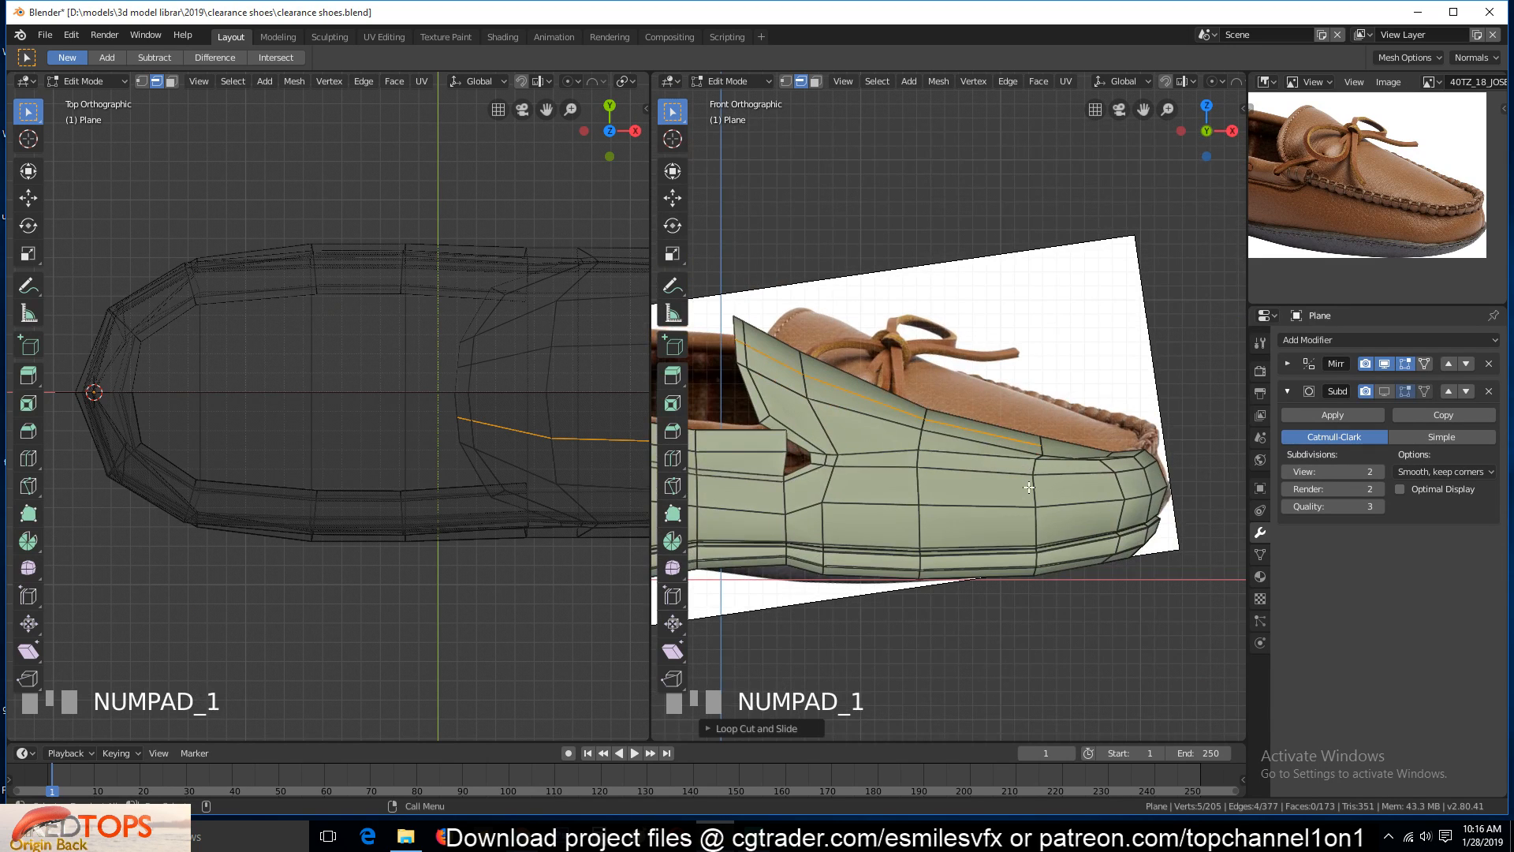
{"action": "key", "text": "alt+s"}
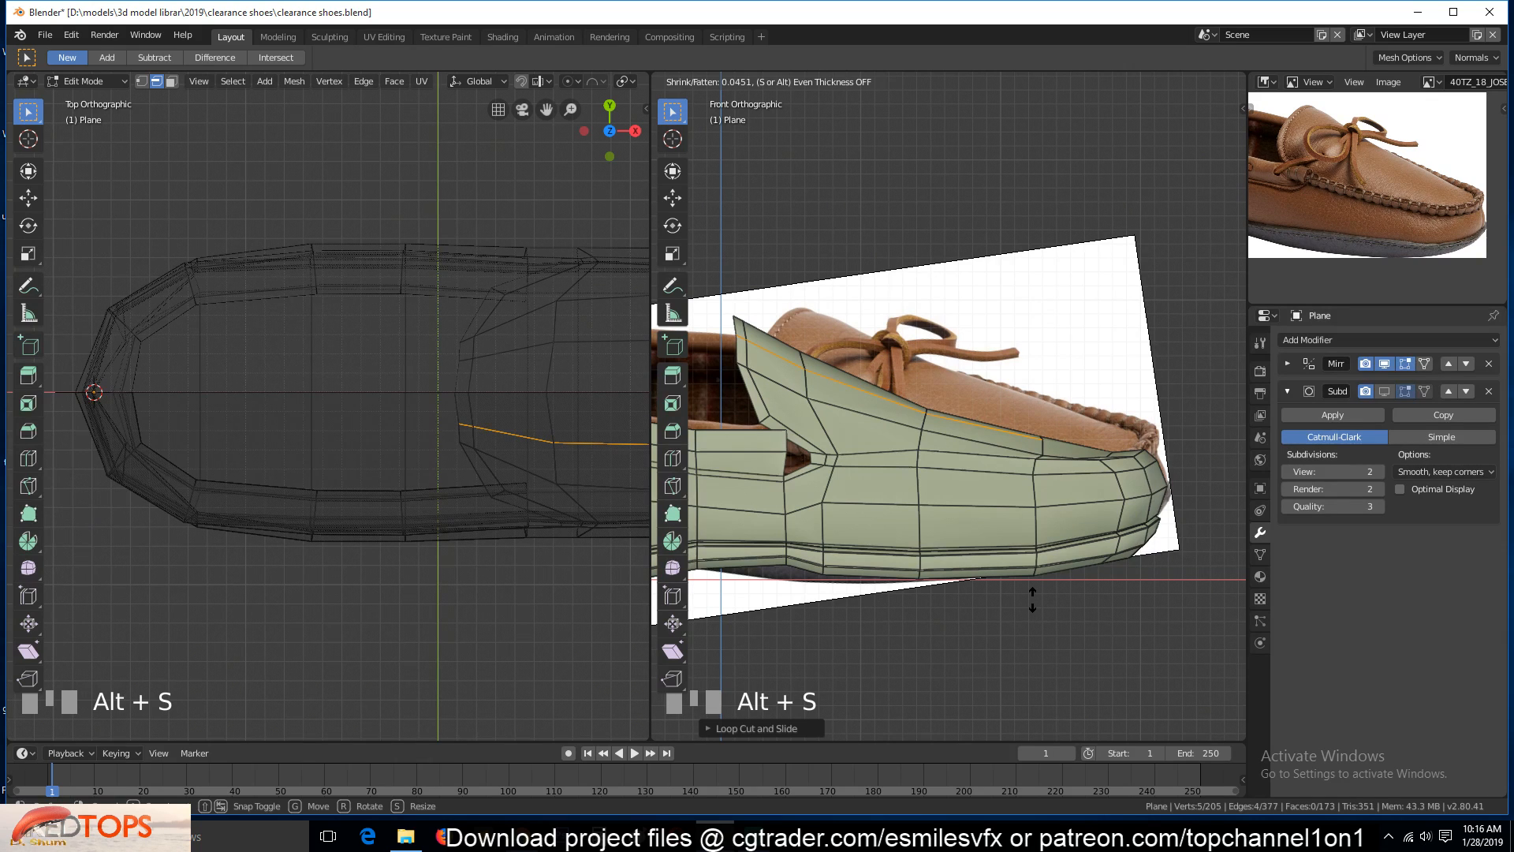
{"action": "left_click", "coordinate": [1033, 598]}
Slide the toe-end vertex of the new rim loop slightly downward along its edge
{"action": "key", "text": "1"}
{"action": "left_click", "coordinate": [1045, 440]}
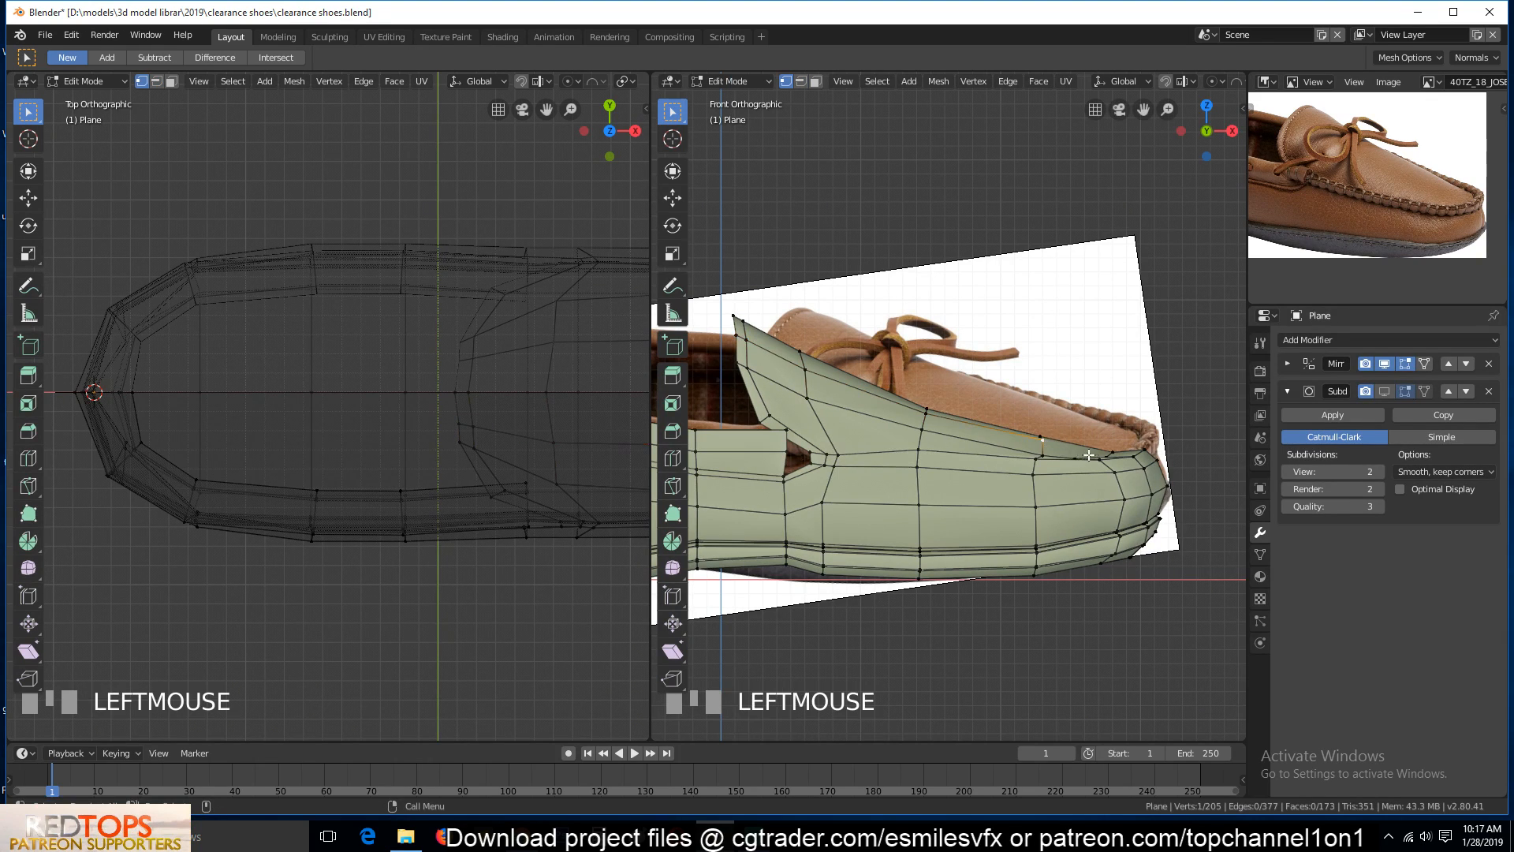
{"action": "scroll", "coordinate": [1088, 455], "scroll_direction": "up", "scroll_amount": 2}
{"action": "key", "text": "g"}
{"action": "key", "text": "g"}
{"action": "left_click", "coordinate": [1099, 460]}
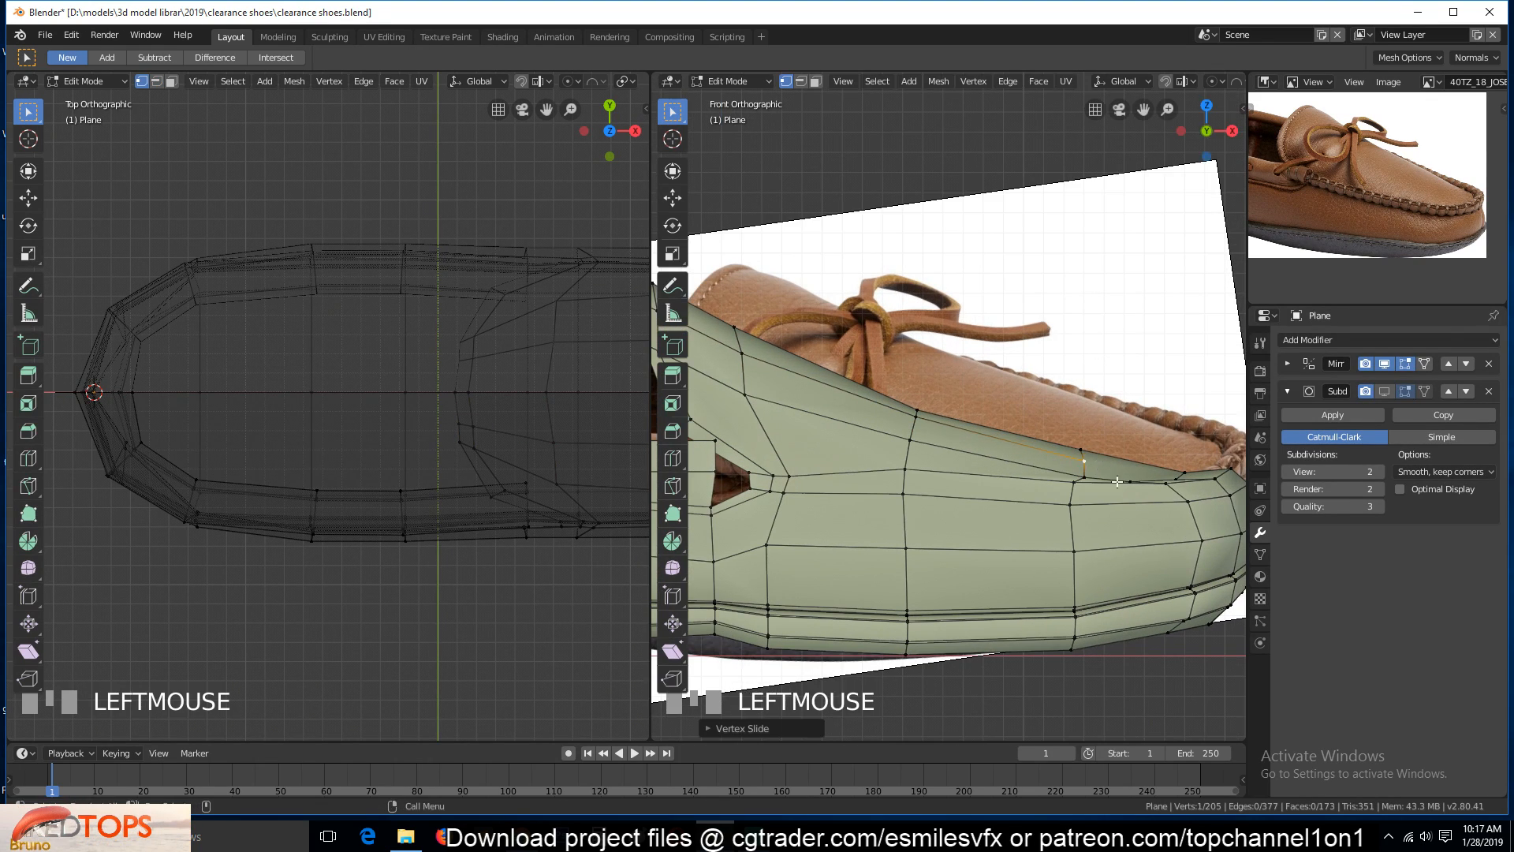
Connect the loop's end vertex to the neighbouring toe vertex with a new edge across the face
{"action": "middle_click_drag", "start_coordinate": [1151, 417], "coordinate": [1152, 459]}
{"action": "left_click", "coordinate": [1152, 446], "text": "shift"}
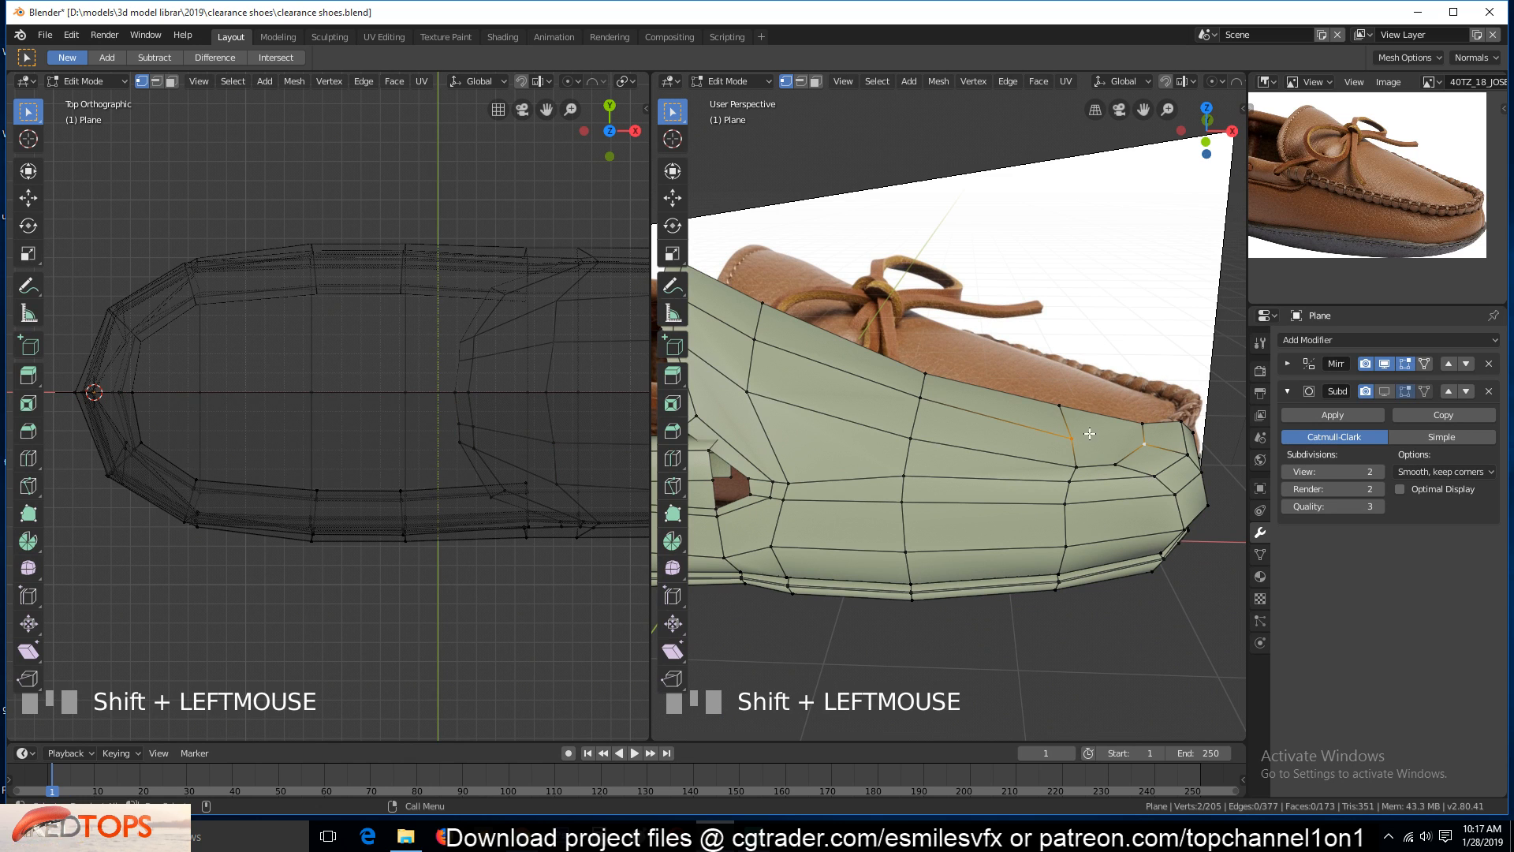
{"action": "key", "text": "j"}
{"action": "key", "text": "alt+a"}
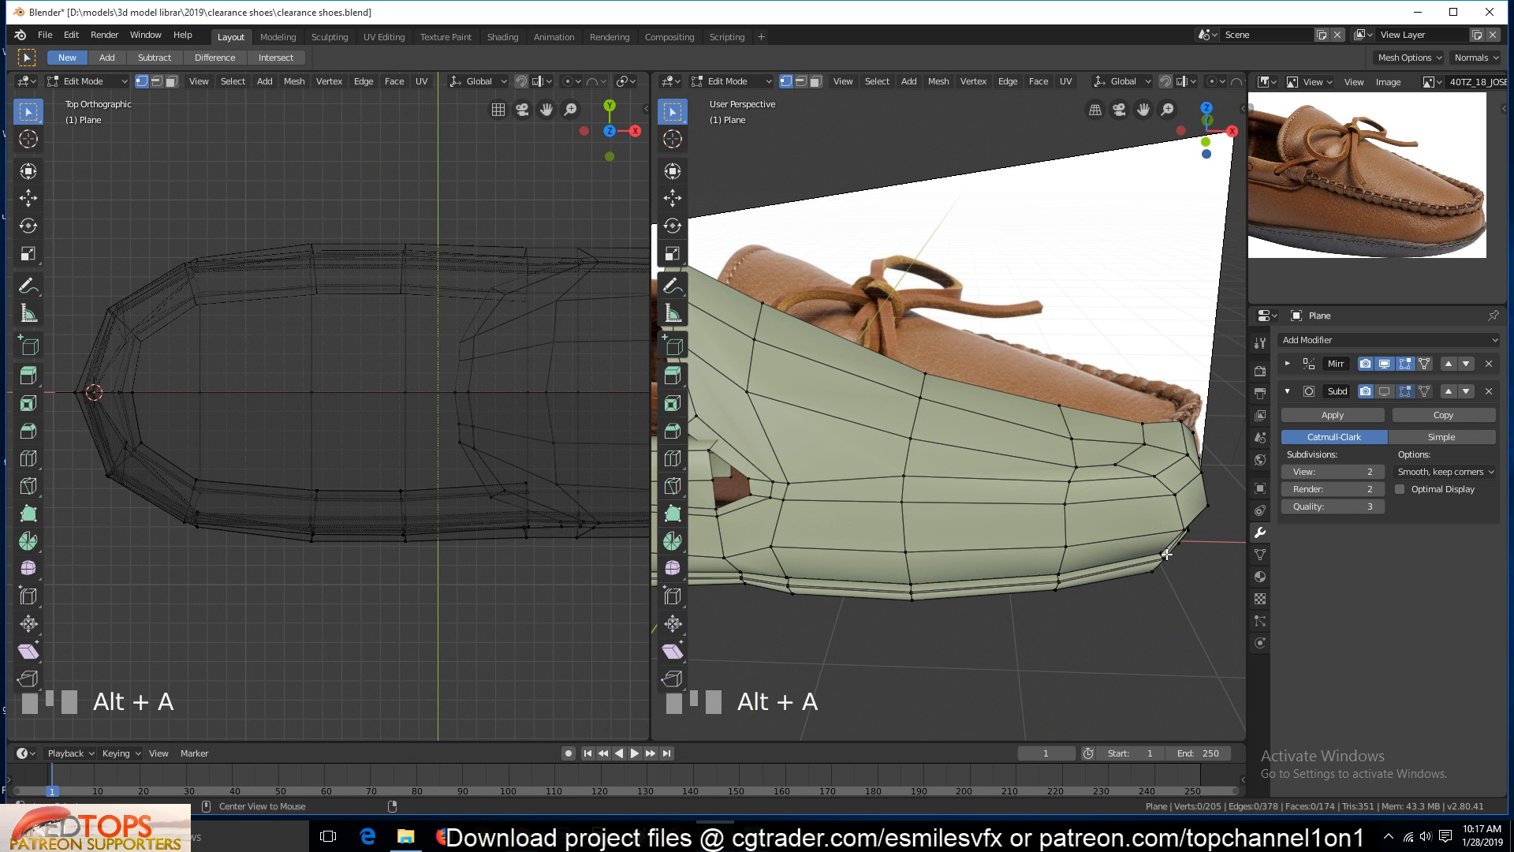
Rotate the vertical vertex path at the side of the toe by about 10° in the top wireframe view
{"action": "key", "text": "grave"}
{"action": "mouse_move", "coordinate": [1167, 555]}
{"action": "middle_mouse_down"}
{"action": "mouse_move", "coordinate": [1096, 547]}
{"action": "mouse_move", "coordinate": [1014, 507]}
{"action": "mouse_move", "coordinate": [1159, 527]}
{"action": "mouse_move", "coordinate": [1164, 554]}
{"action": "mouse_move", "coordinate": [1150, 542]}
{"action": "middle_mouse_up"}
{"action": "left_click", "coordinate": [1176, 567]}
{"action": "key", "text": "grave"}
{"action": "scroll", "coordinate": [1151, 542], "scroll_direction": "down", "scroll_amount": 5}
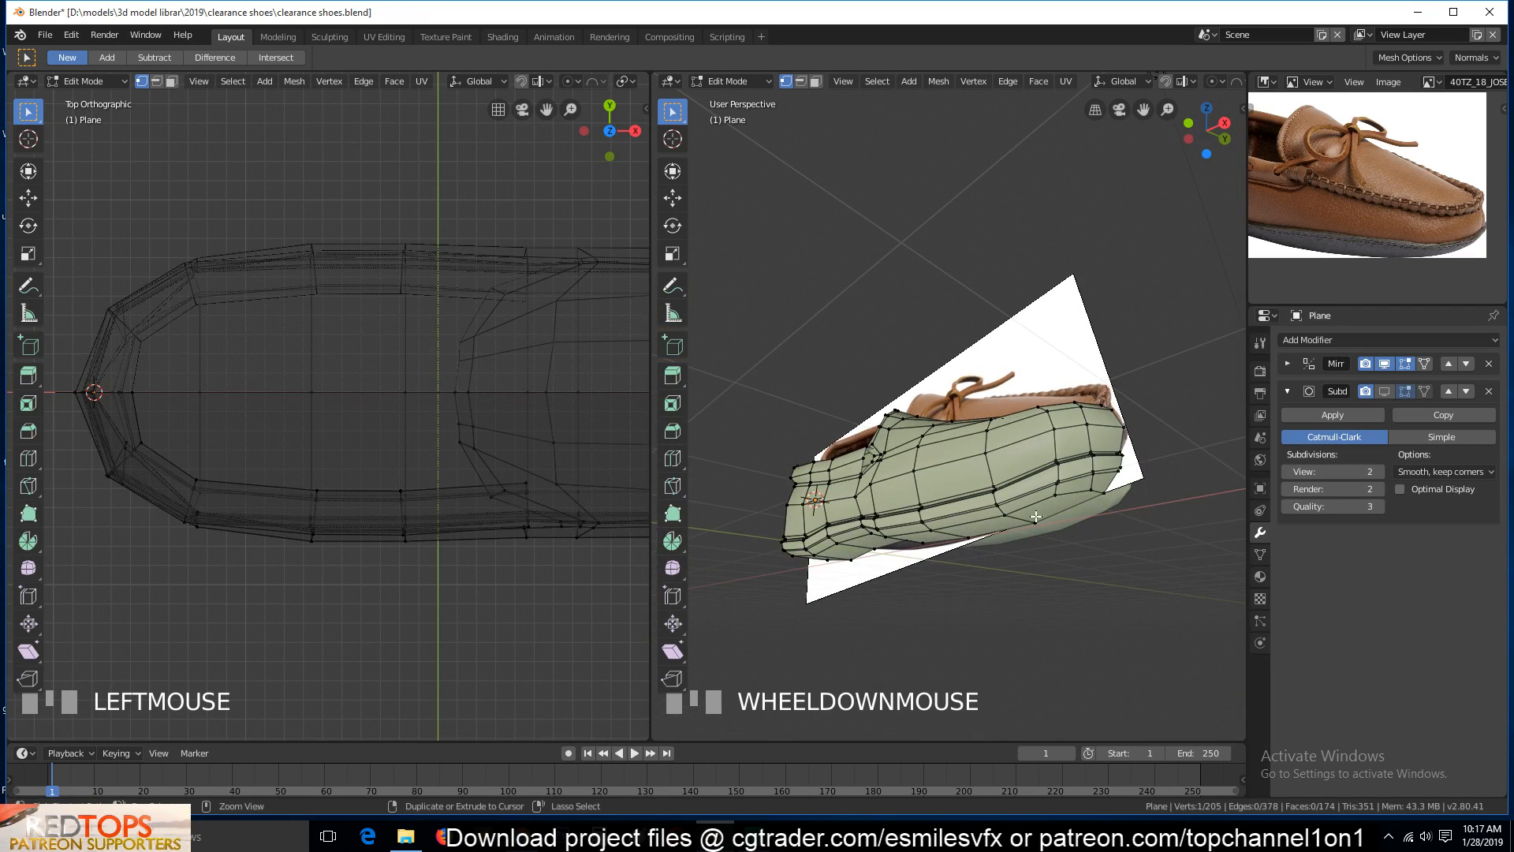
{"action": "left_click", "coordinate": [1057, 500], "text": "ctrl"}
{"action": "key", "text": "KP_7"}
{"action": "key", "text": "z"}
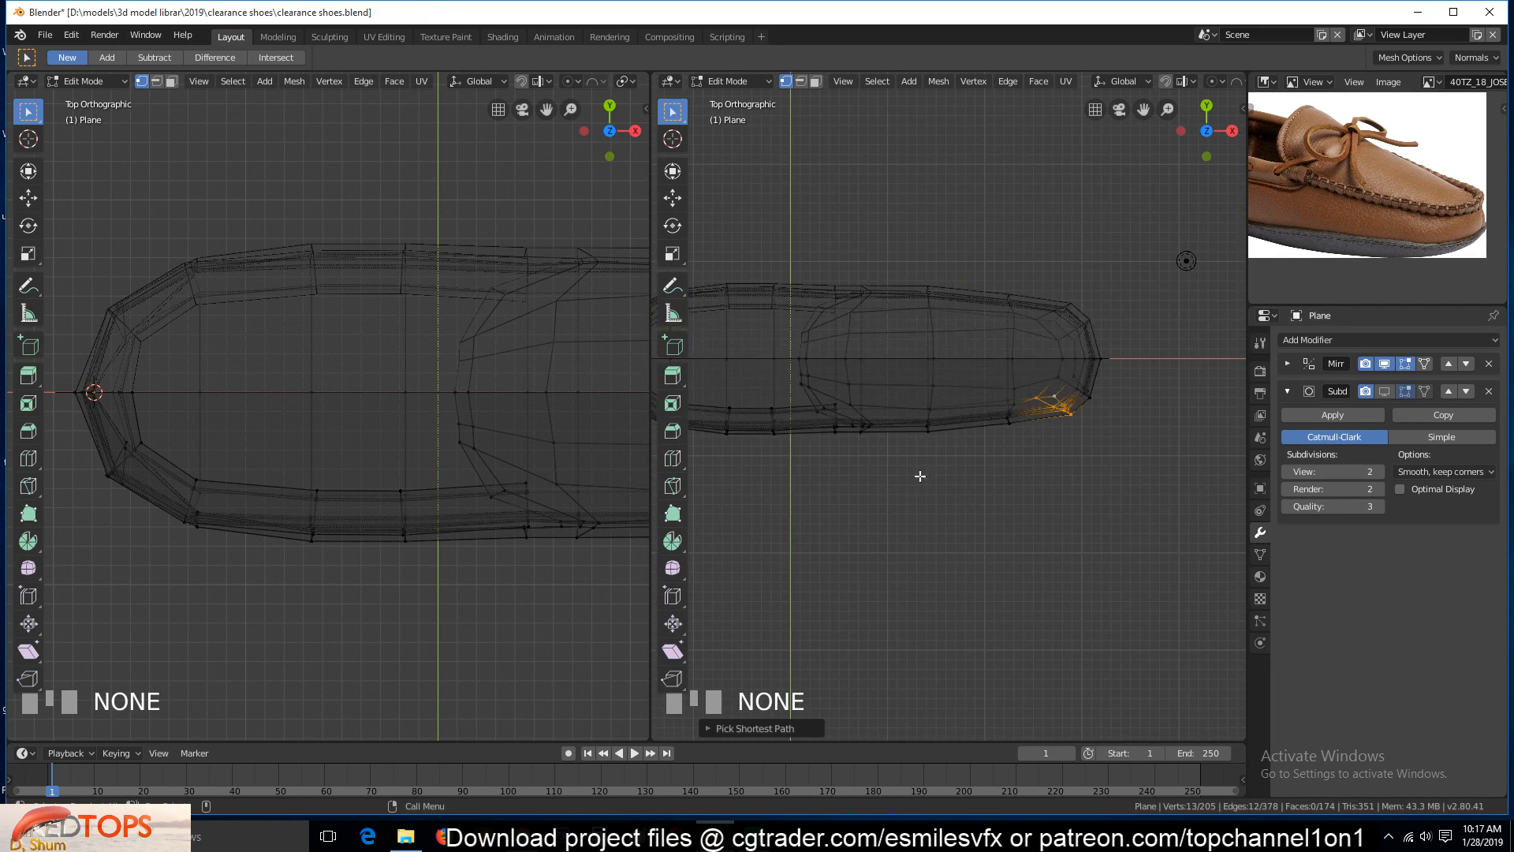
{"action": "scroll", "coordinate": [1147, 390], "scroll_direction": "up", "scroll_amount": 4}
{"action": "middle_click_drag", "start_coordinate": [1120, 401], "coordinate": [1011, 472], "text": "shift"}
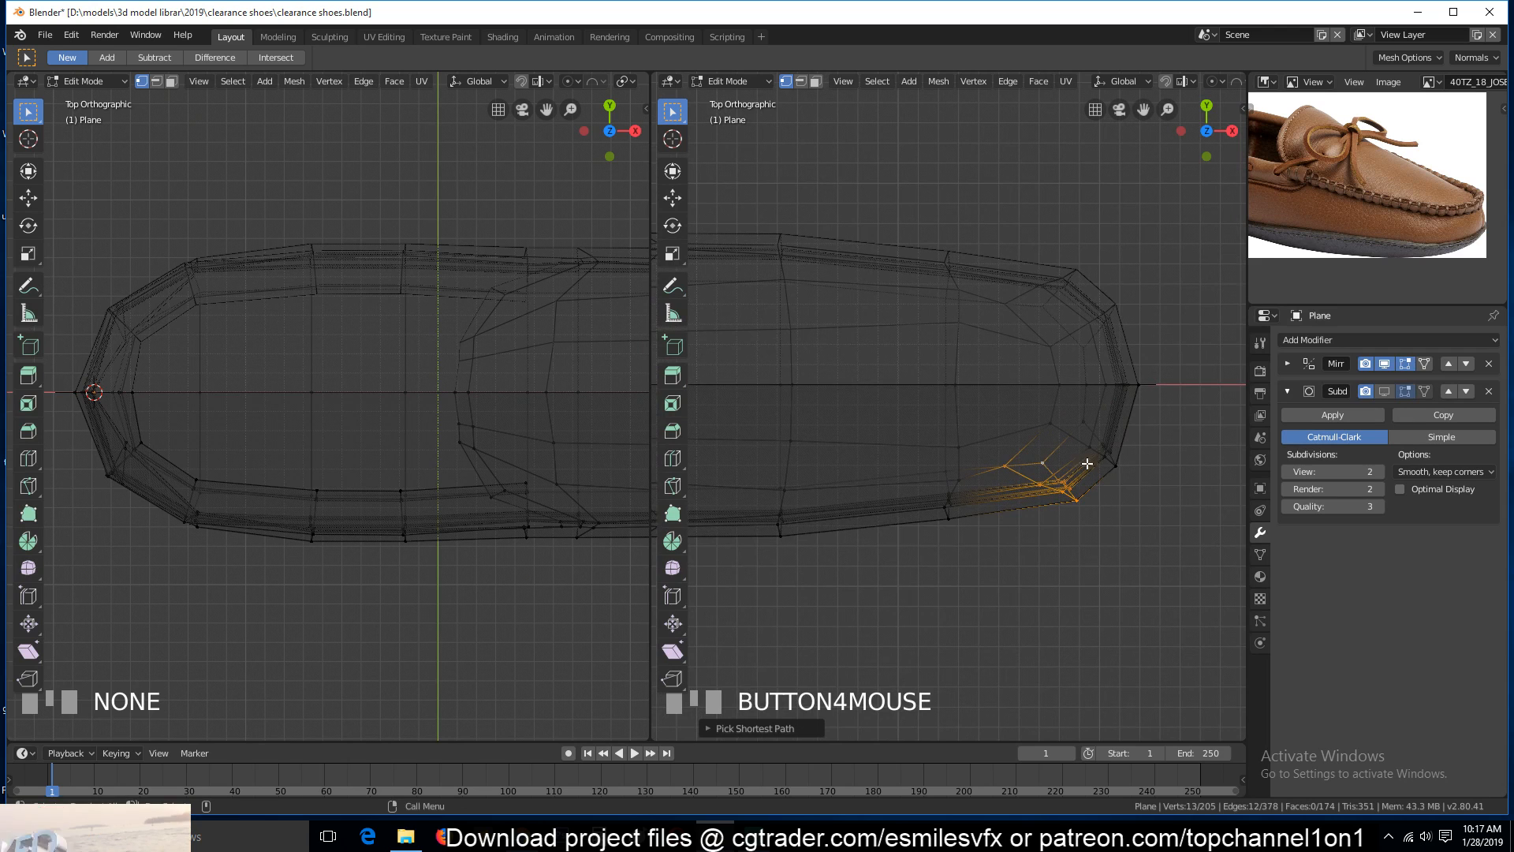
{"action": "key", "text": "r"}
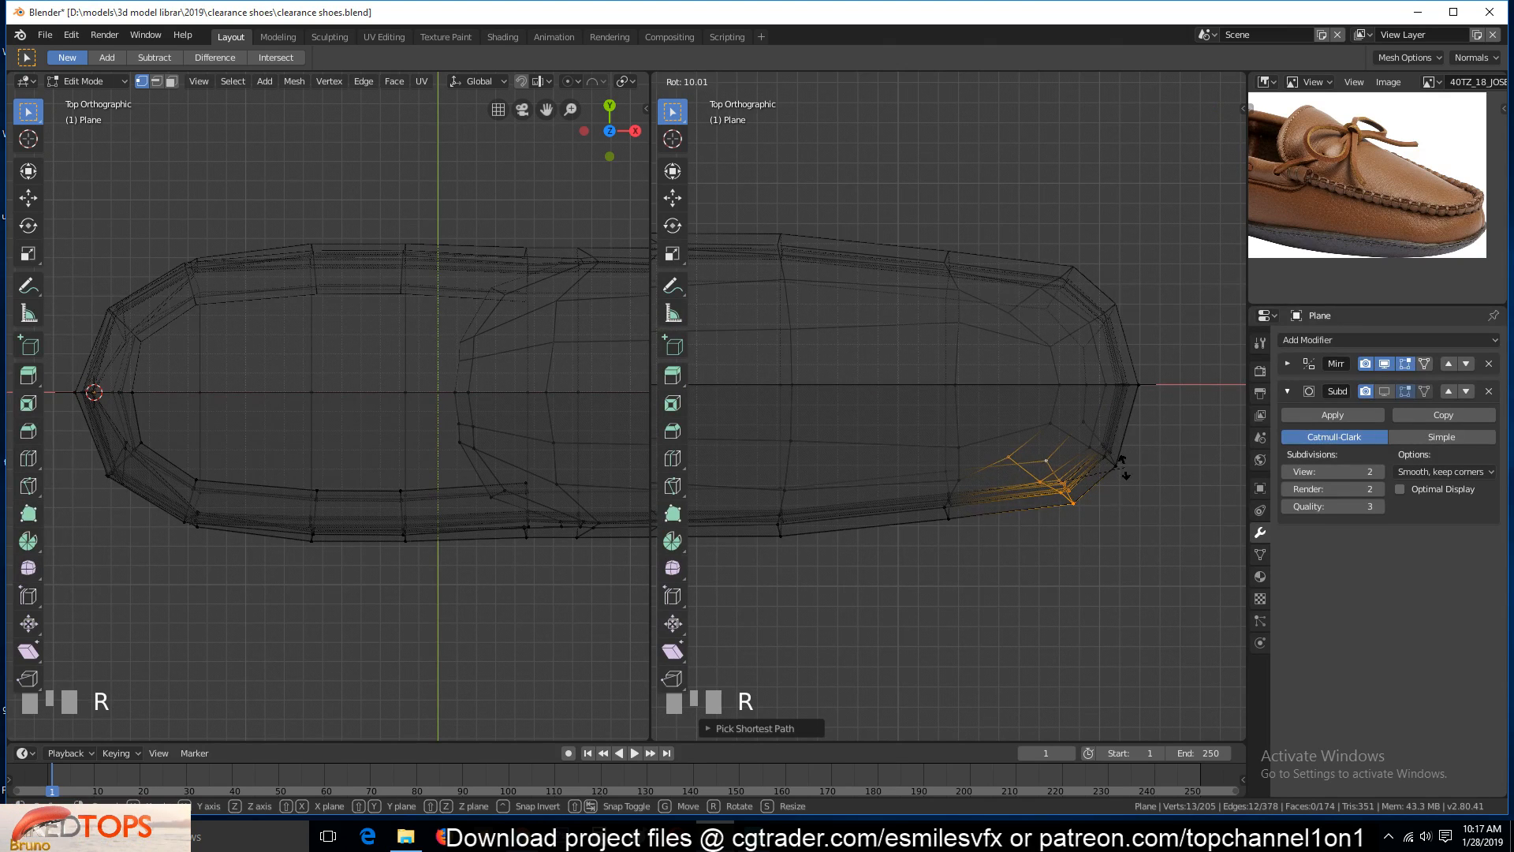
{"action": "left_click", "coordinate": [1124, 470]}
Nudge the rotated toe-side vertices slightly toward the heel and about 0.035 m along Y toward the centreline
{"action": "key", "text": "g"}
{"action": "left_click", "coordinate": [1122, 476]}
{"action": "key", "text": "g"}
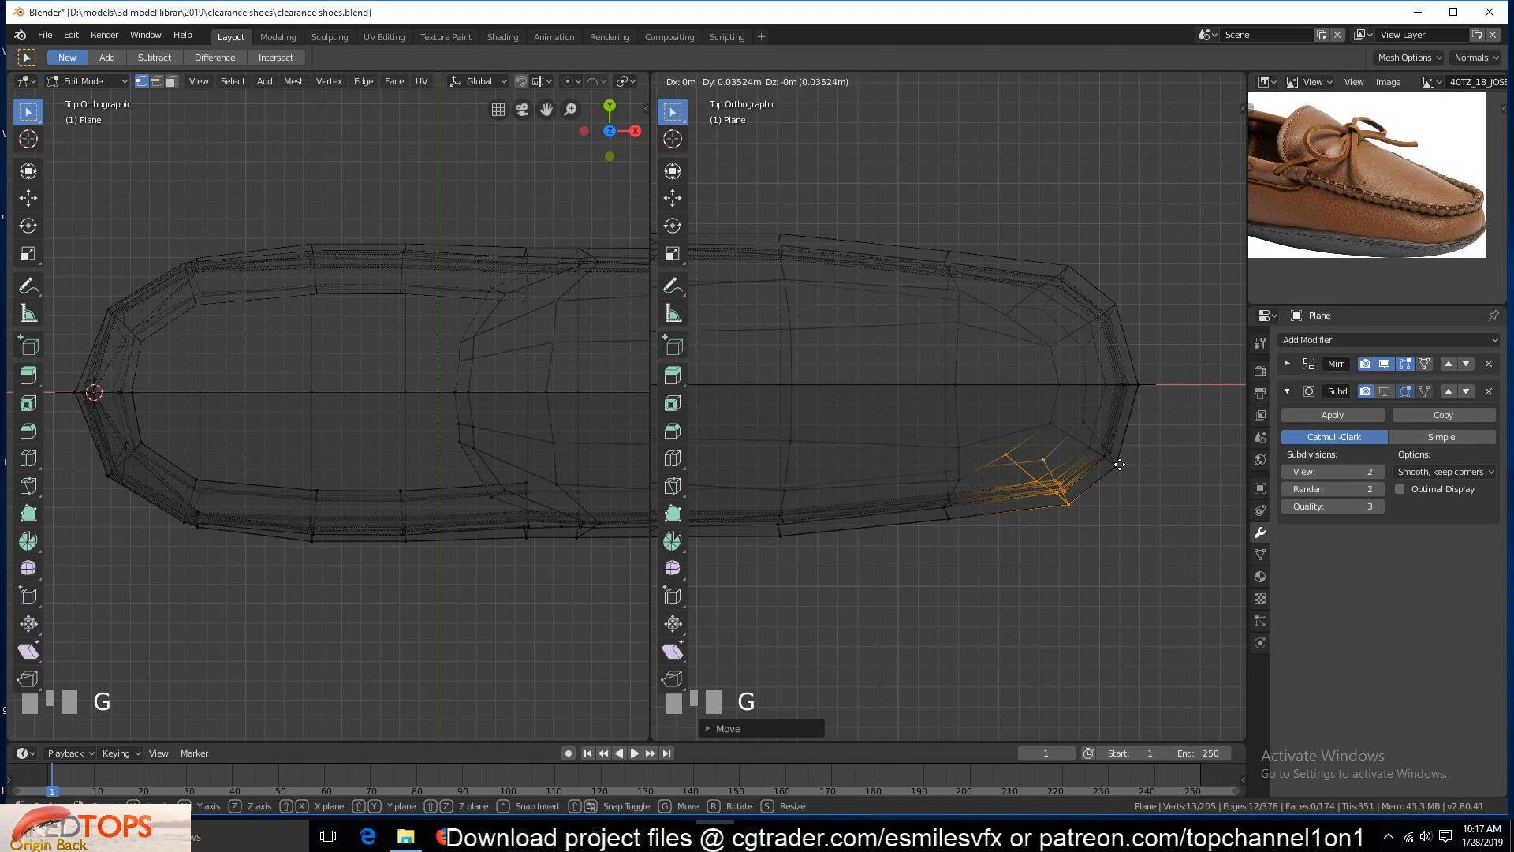
{"action": "left_click", "coordinate": [1119, 463]}
Slide the rim loop's vertex behind the toe along its cross edge toward the centreline
{"action": "left_click", "coordinate": [966, 434]}
{"action": "key", "text": "g"}
{"action": "key", "text": "g"}
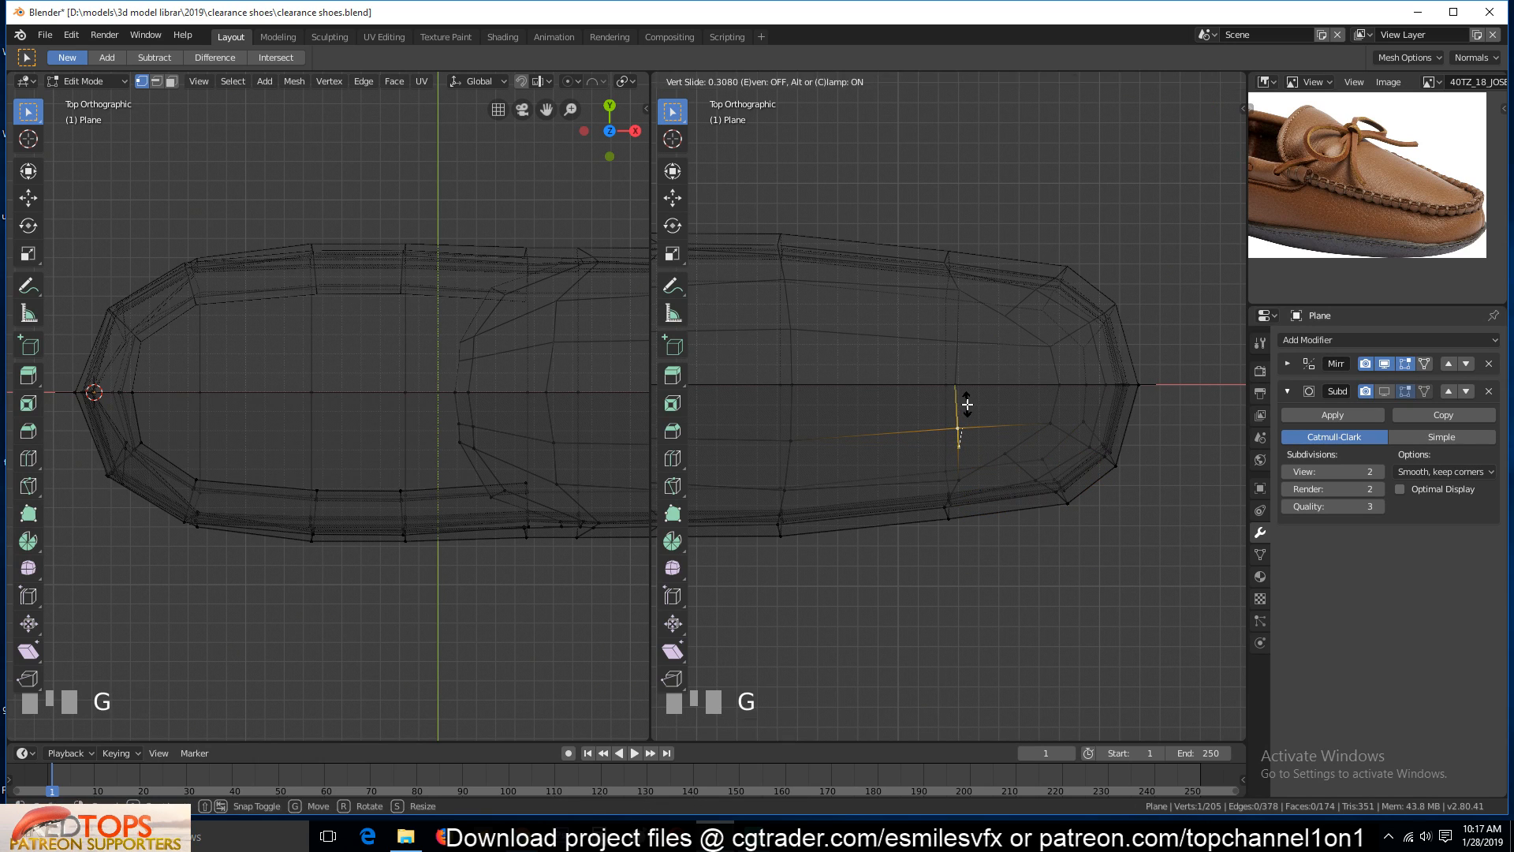
{"action": "left_click", "coordinate": [1152, 447]}
Rotate the next vertical vertex path at the toe's corner and move it outward to round the toe outline
{"action": "left_click", "coordinate": [1145, 466], "text": "ctrl"}
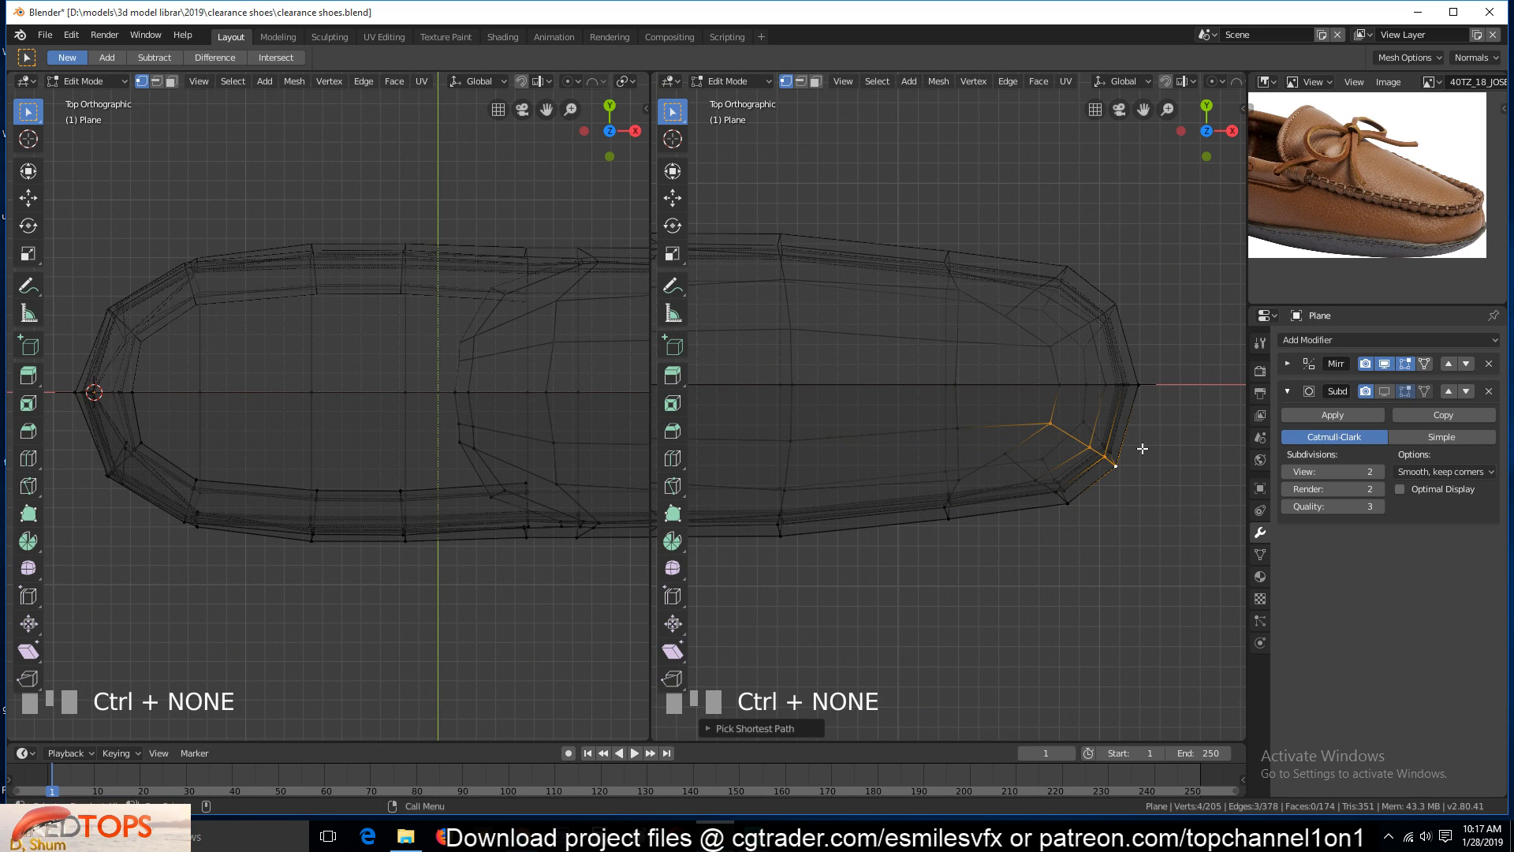
{"action": "left_click", "coordinate": [1067, 425], "text": "ctrl"}
{"action": "key", "text": "r"}
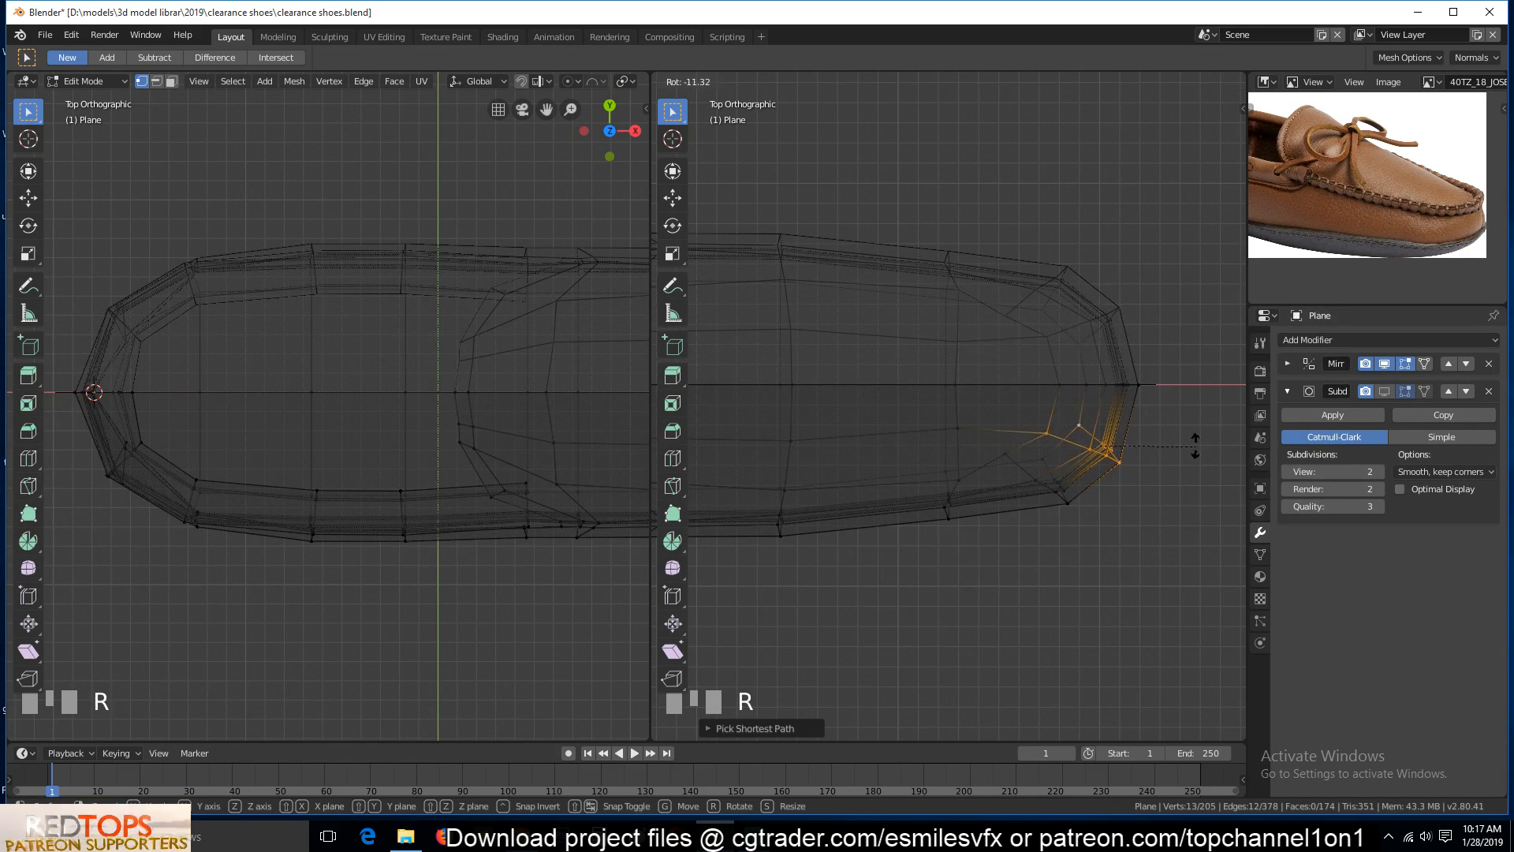
{"action": "left_click", "coordinate": [1196, 431]}
{"action": "key", "text": "g"}
{"action": "left_click", "coordinate": [1199, 419]}
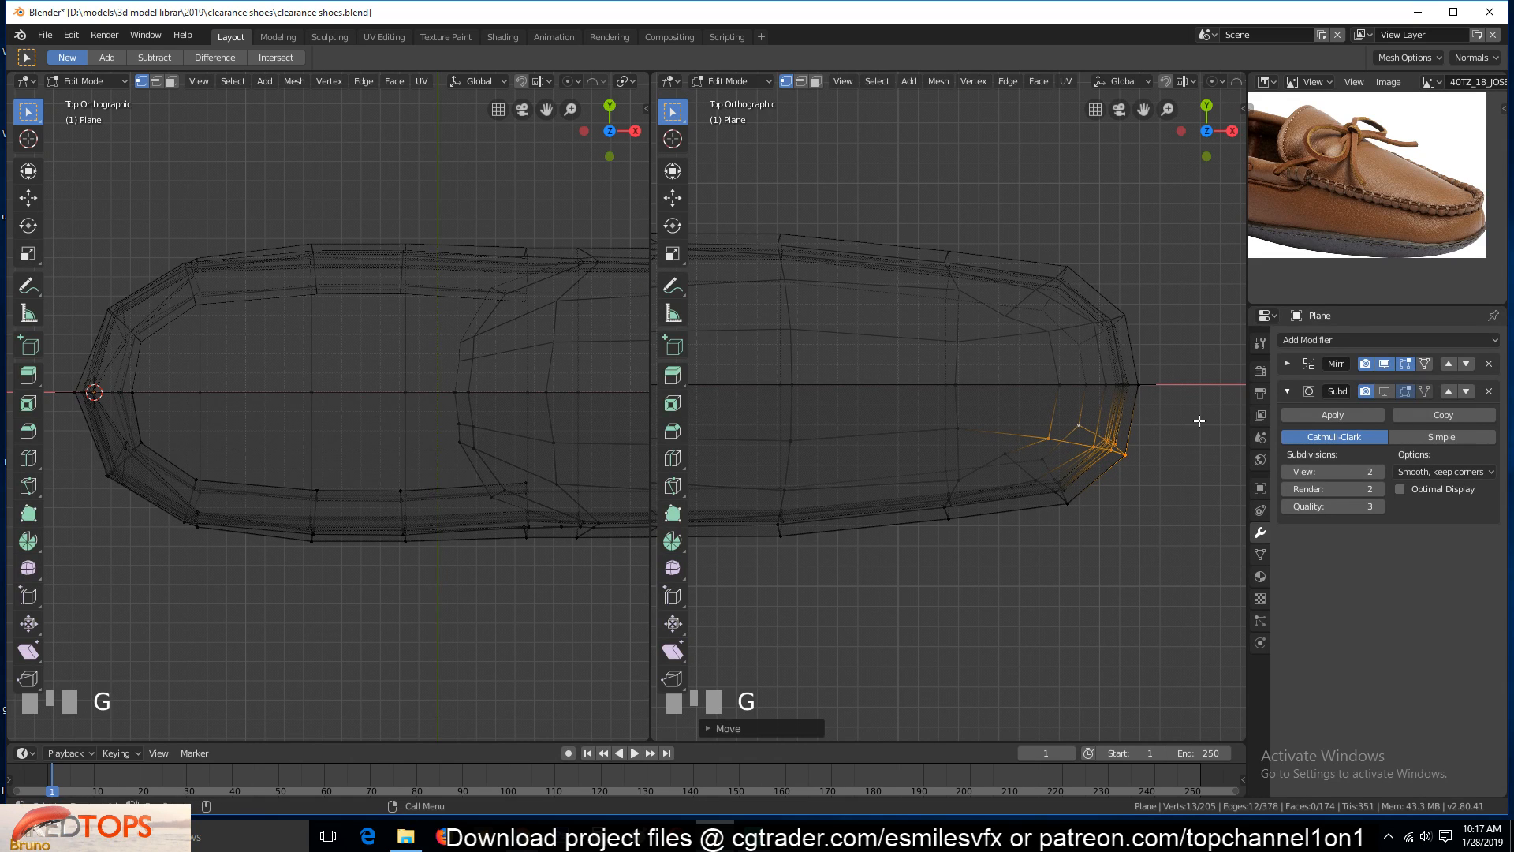
Return to Object Mode, save the file, and show the shoe in solid shading with the Subdivision modifier enabled in the viewport
{"action": "key", "text": "Tab"}
{"action": "key", "text": "shift+z"}
{"action": "key", "text": "ctrl+s"}
{"action": "mouse_move", "coordinate": [1150, 637]}
{"action": "middle_mouse_down"}
{"action": "mouse_move", "coordinate": [1117, 424]}
{"action": "mouse_move", "coordinate": [1086, 355]}
{"action": "mouse_move", "coordinate": [1161, 359]}
{"action": "middle_mouse_up"}
{"action": "scroll", "coordinate": [1120, 362], "scroll_direction": "down", "scroll_amount": 5}
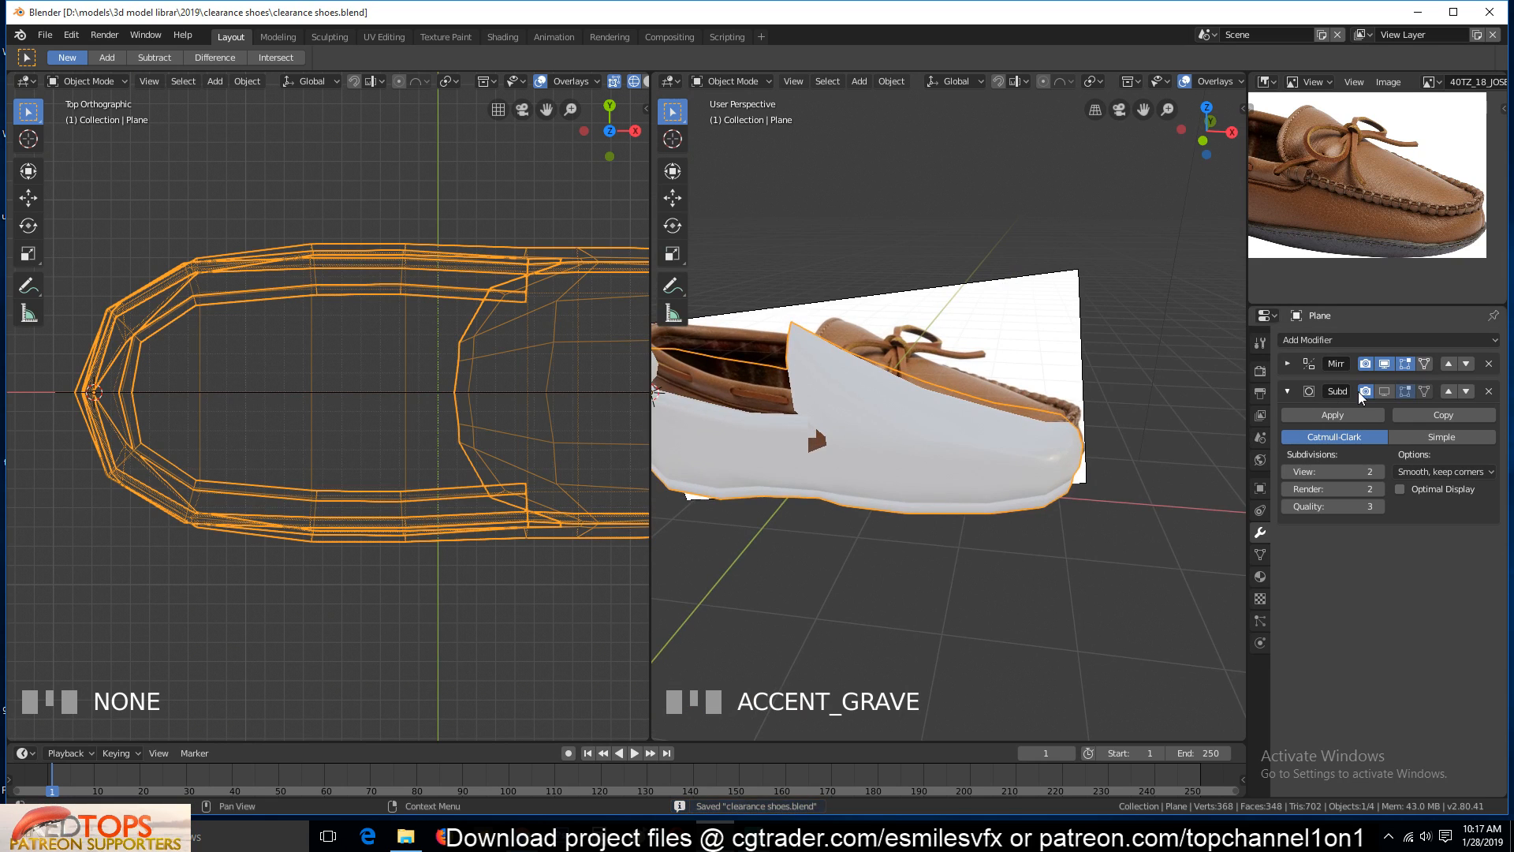
{"action": "left_click", "coordinate": [1390, 392]}
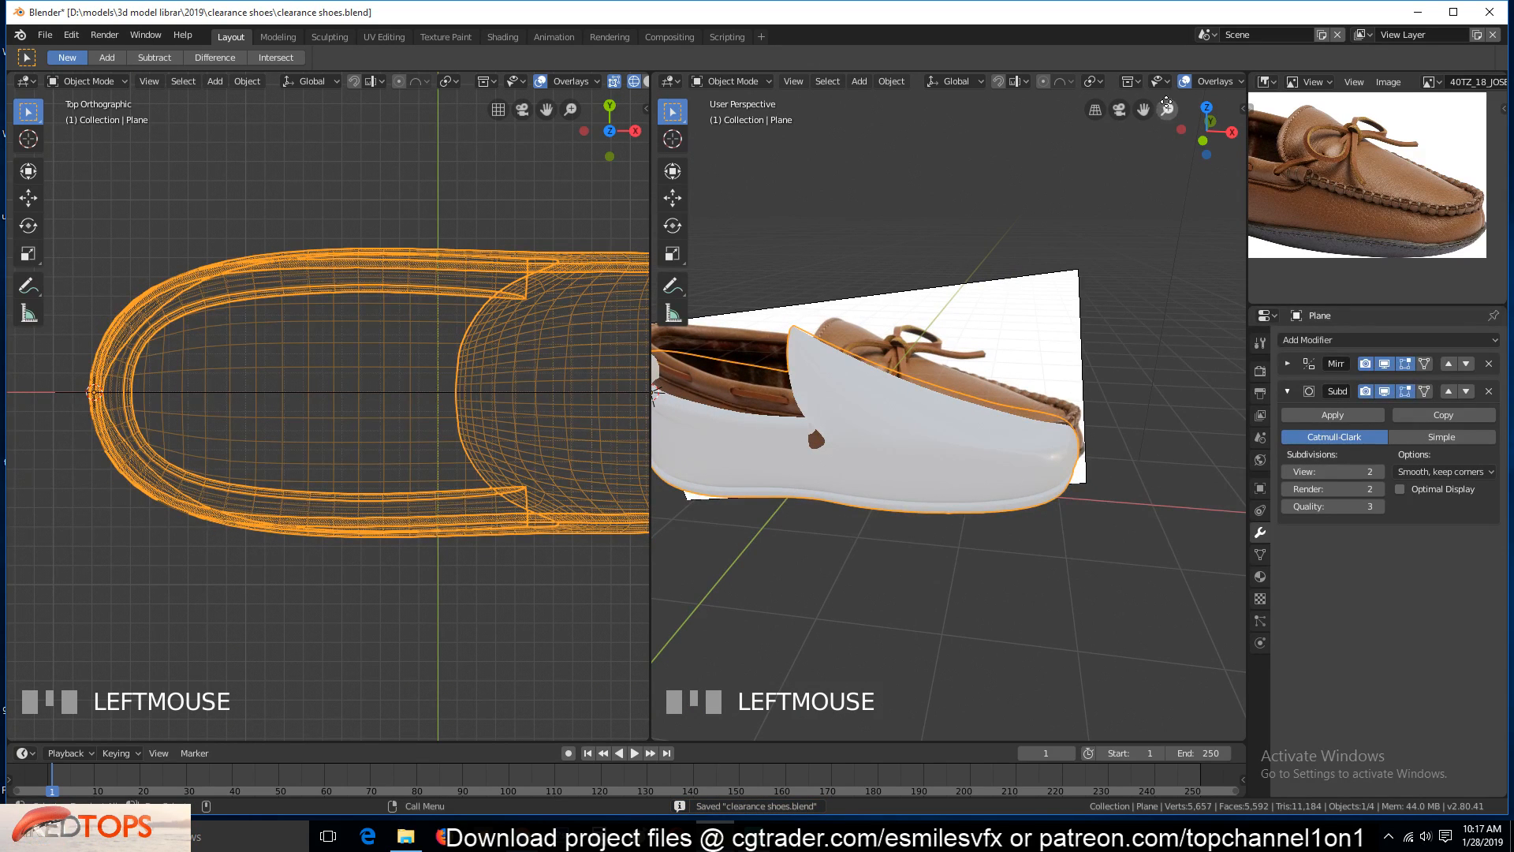
{"action": "scroll", "coordinate": [1182, 81], "scroll_direction": "down", "scroll_amount": 4}
{"action": "left_click", "coordinate": [1153, 81]}
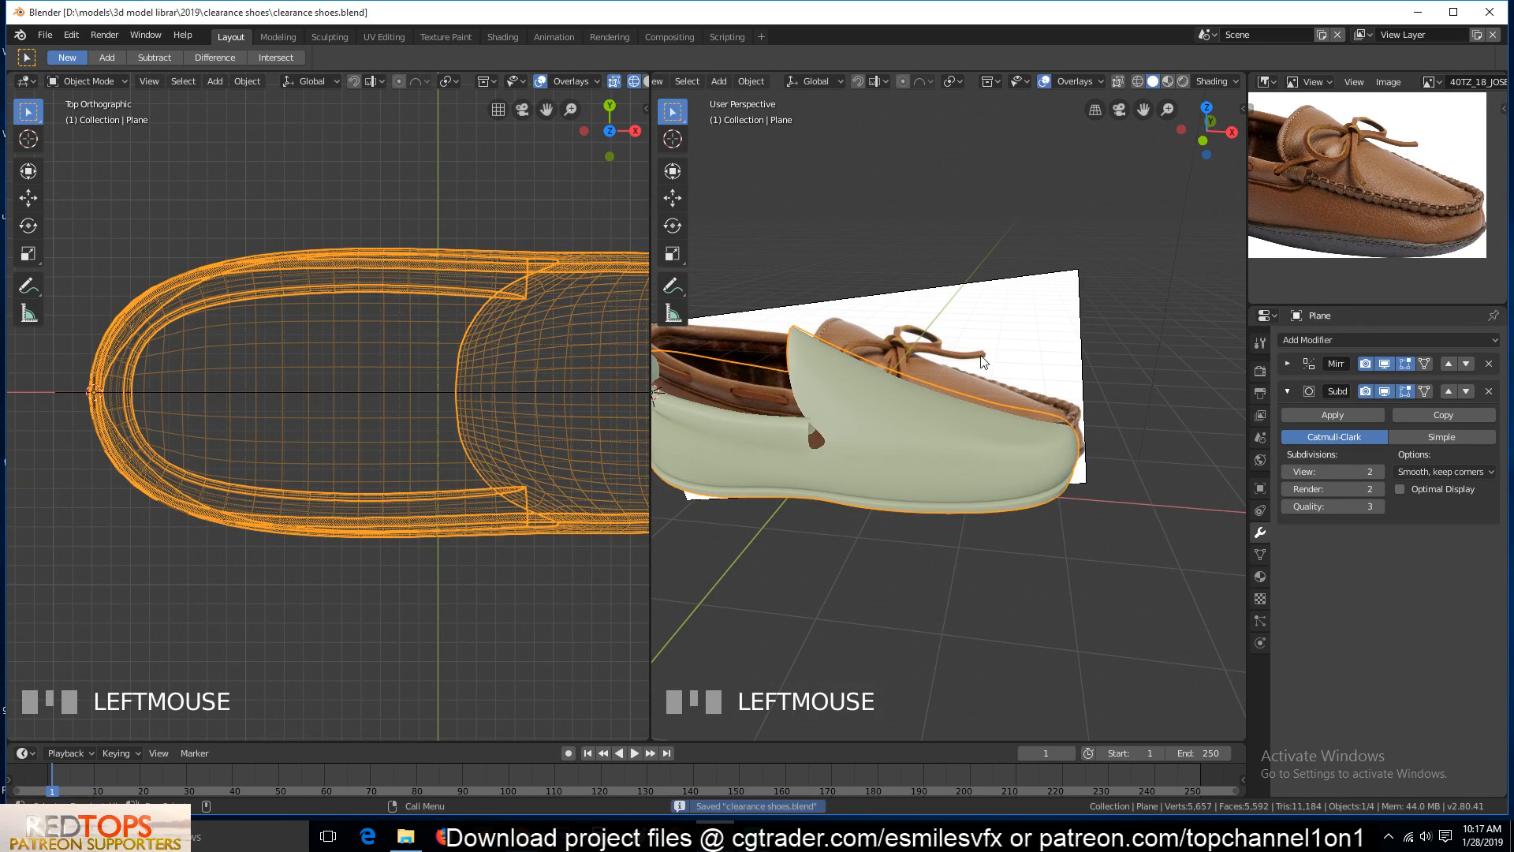
Inspect the smoothed upper against the reference from an angle and from the front, and save the file
{"action": "key", "text": "a"}
{"action": "key", "text": "grave"}
{"action": "middle_click_drag", "start_coordinate": [798, 446], "coordinate": [935, 478]}
{"action": "key", "text": "KP_1"}
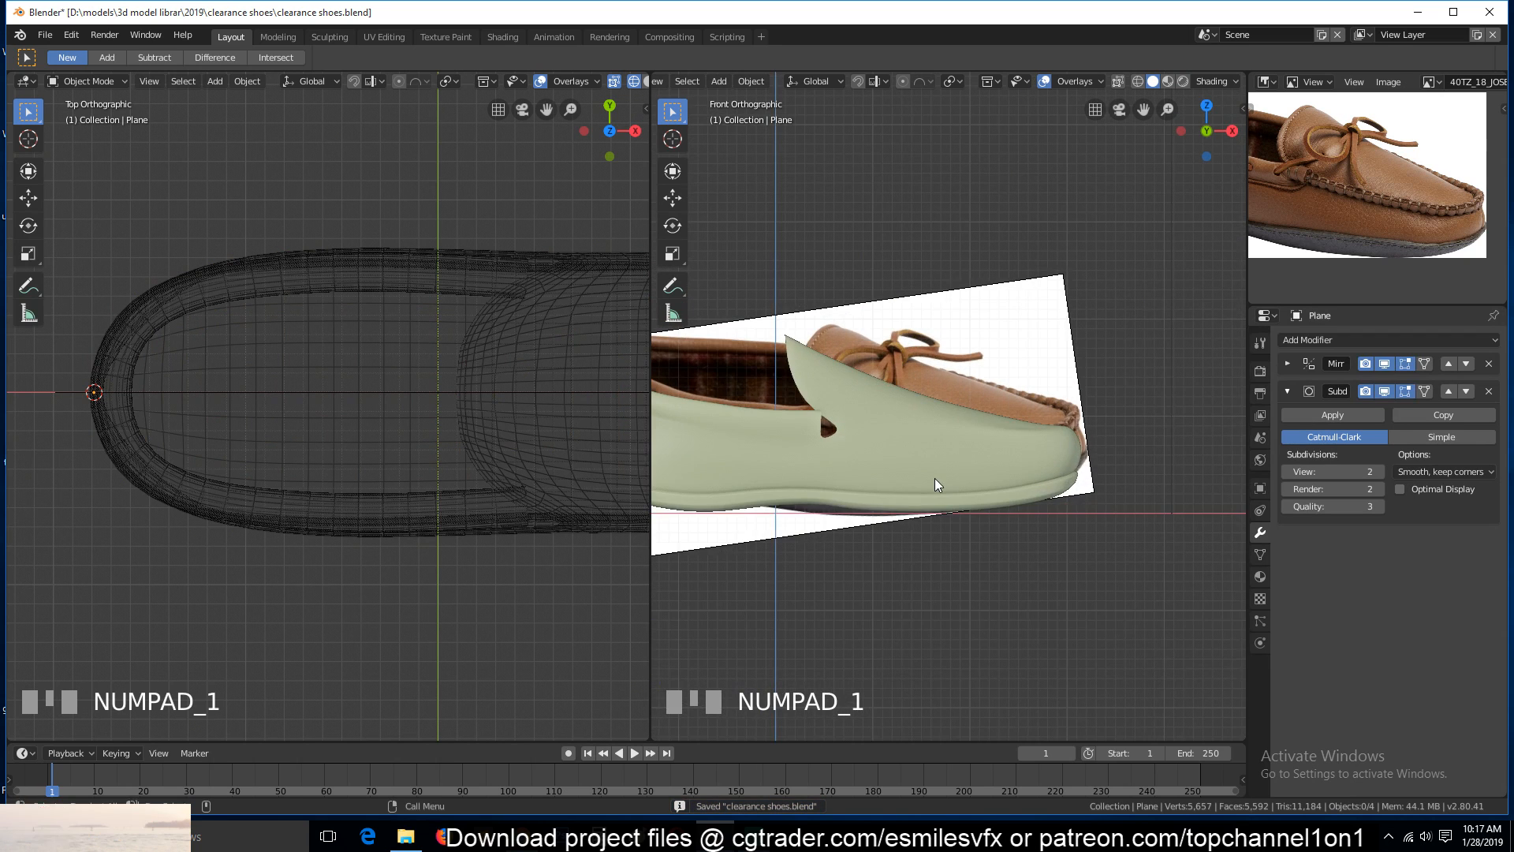
{"action": "scroll", "coordinate": [1079, 461], "scroll_direction": "up", "scroll_amount": 3}
{"action": "key", "text": "ctrl+s"}
{"action": "scroll", "coordinate": [1025, 469], "scroll_direction": "up", "scroll_amount": 2}
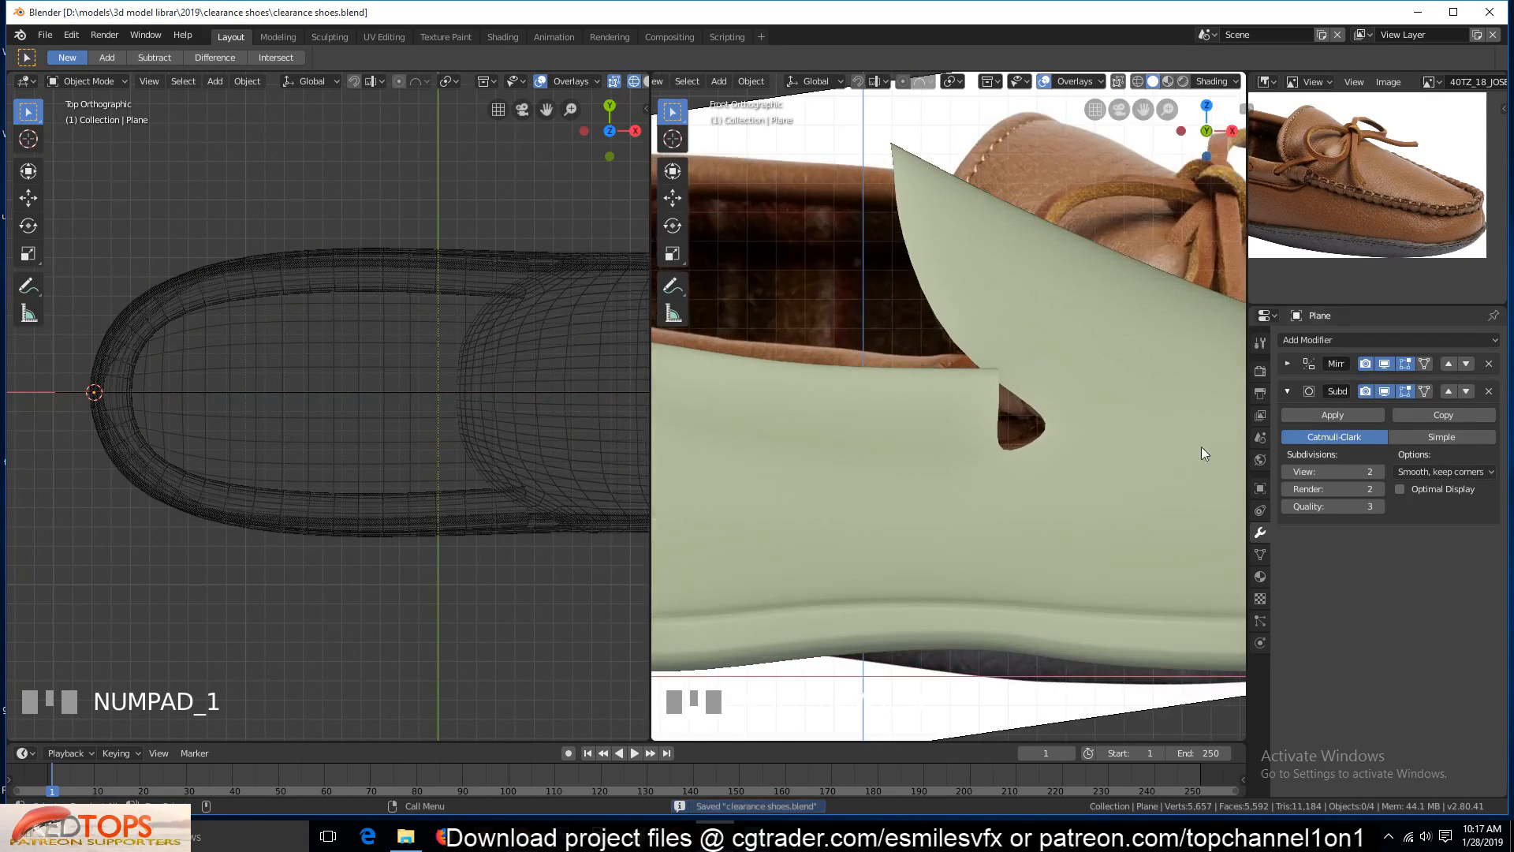
Hide the viewport subdivision, return to Edit Mode, and examine the seam in the reference photo
{"action": "left_click", "coordinate": [1384, 392]}
{"action": "key", "text": "Tab"}
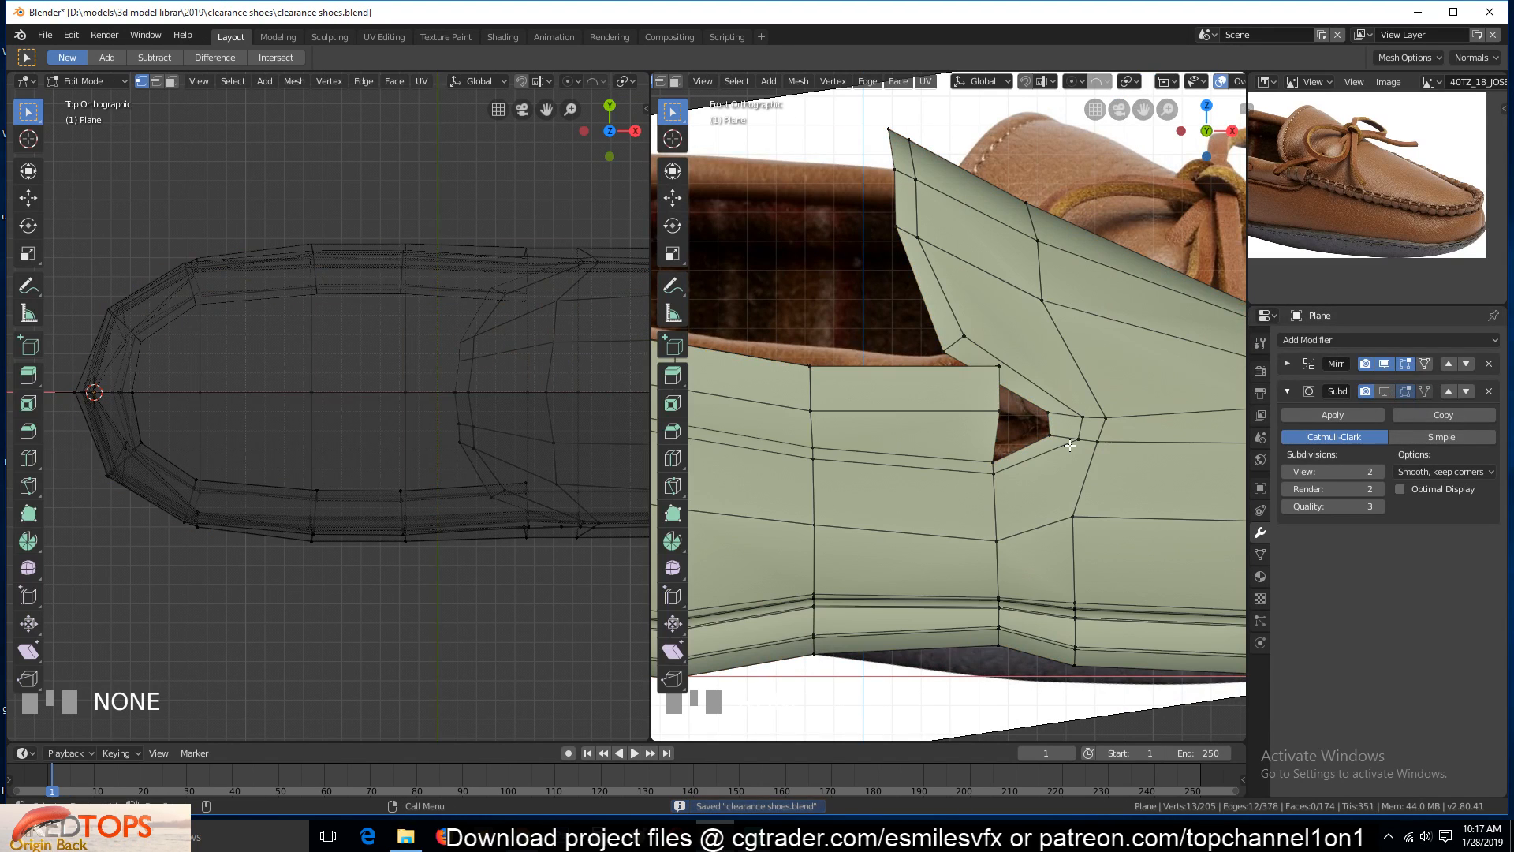
{"action": "scroll", "coordinate": [1268, 191], "scroll_direction": "up", "scroll_amount": 3}
{"action": "scroll", "coordinate": [1399, 220], "scroll_direction": "down", "scroll_amount": 1}
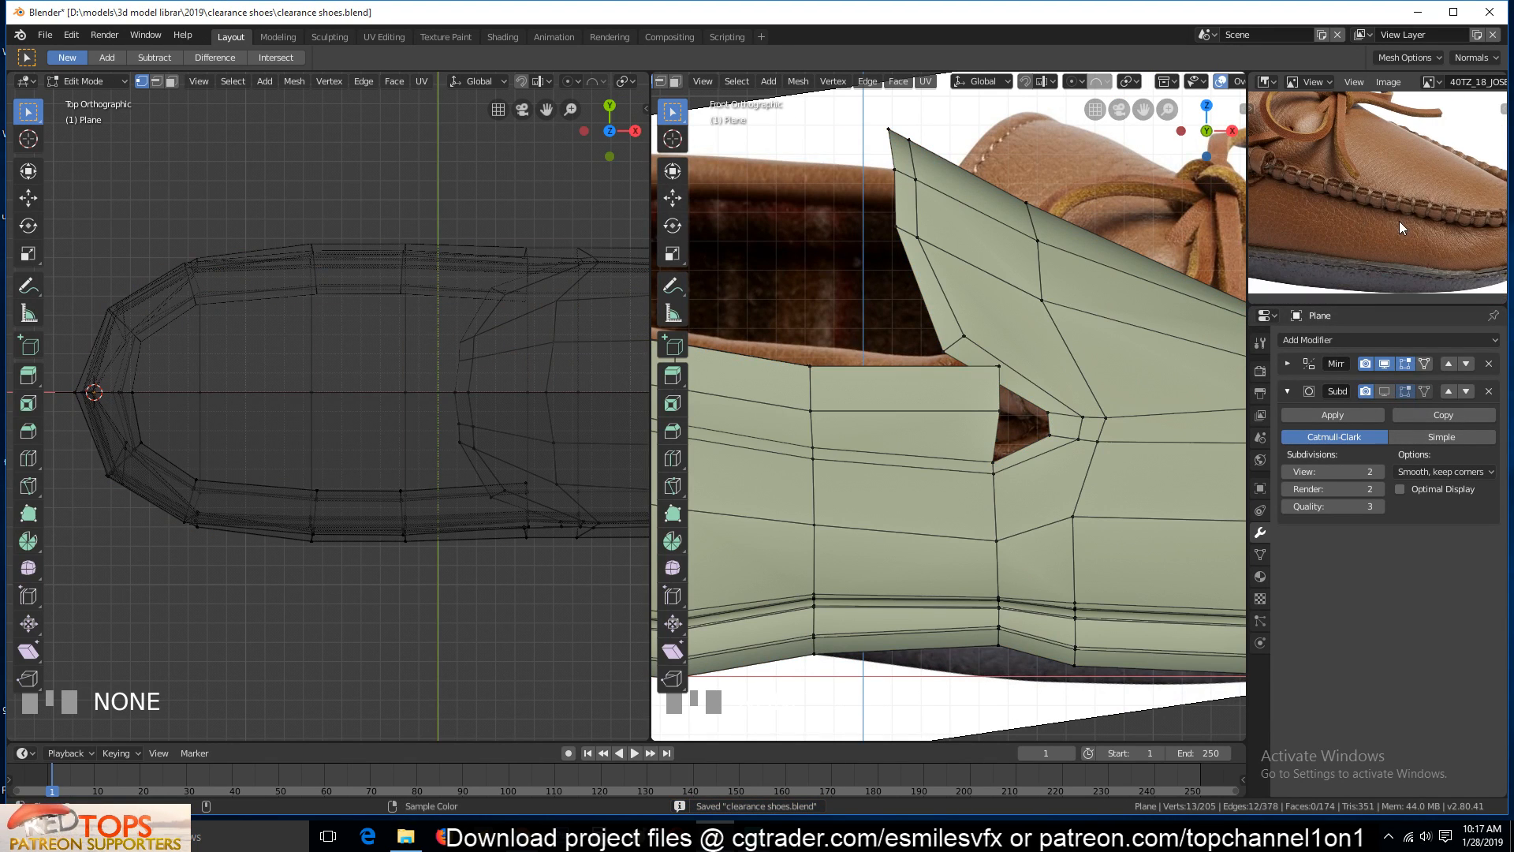
{"action": "middle_click_drag", "start_coordinate": [1399, 220], "coordinate": [1481, 221]}
{"action": "scroll", "coordinate": [1418, 229], "scroll_direction": "up", "scroll_amount": 1}
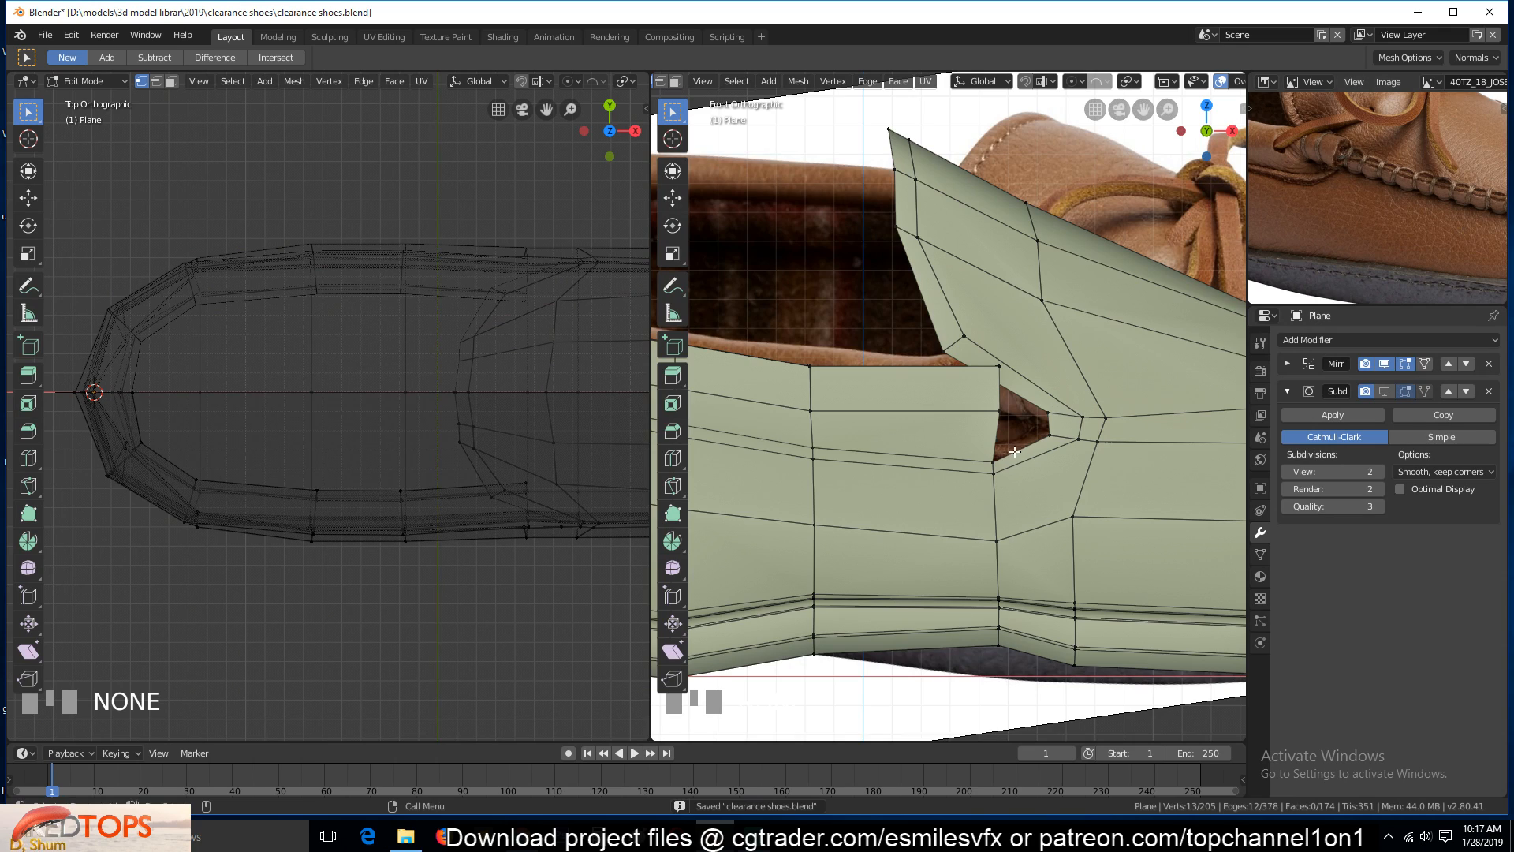
Compare the lace slot and collar of the mesh with the laced collar in the reference photo, and save the file
{"action": "key", "text": "shift+grave"}
{"action": "middle_click_drag", "start_coordinate": [956, 417], "coordinate": [856, 487]}
{"action": "scroll", "coordinate": [1316, 158], "scroll_direction": "down", "scroll_amount": 1}
{"action": "middle_click_drag", "start_coordinate": [1315, 157], "coordinate": [1454, 233]}
{"action": "key", "text": "ctrl+s"}
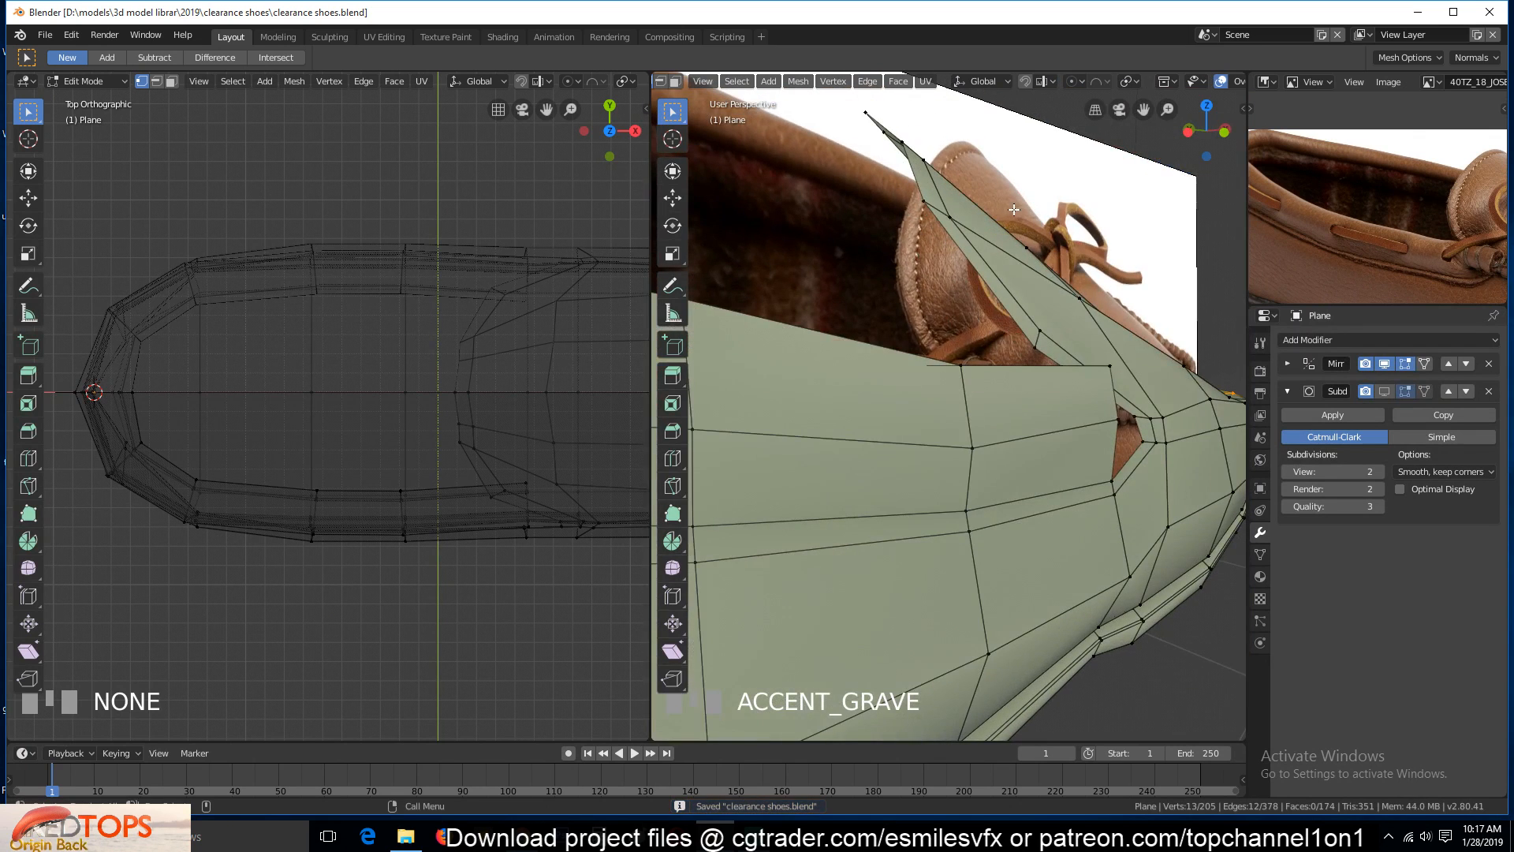
{"action": "key", "text": "KP_1"}
{"action": "scroll", "coordinate": [1014, 221], "scroll_direction": "down", "scroll_amount": 1}
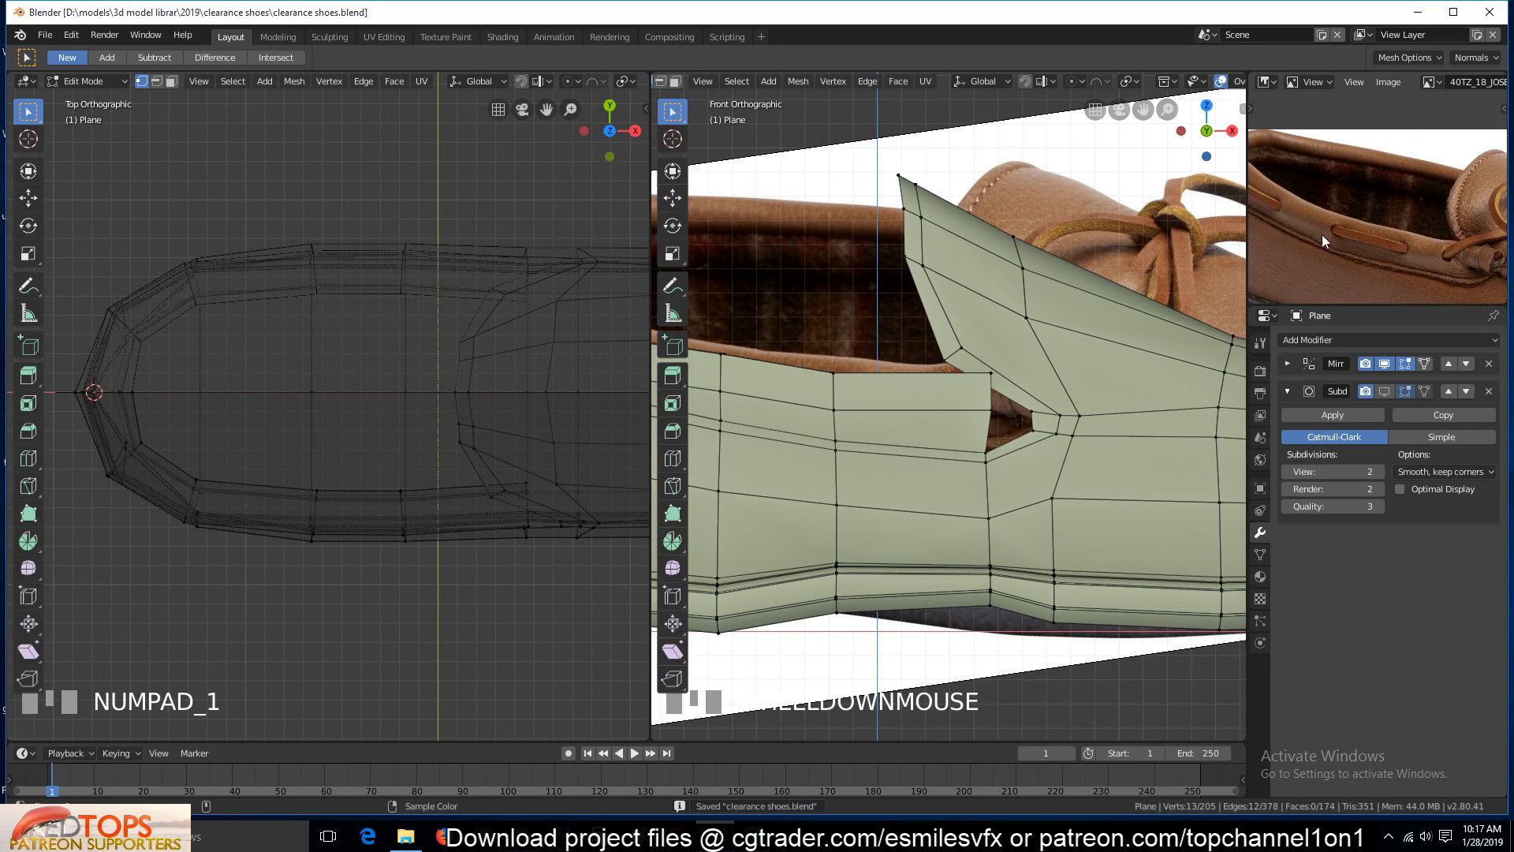
{"action": "scroll", "coordinate": [1373, 259], "scroll_direction": "down", "scroll_amount": 1}
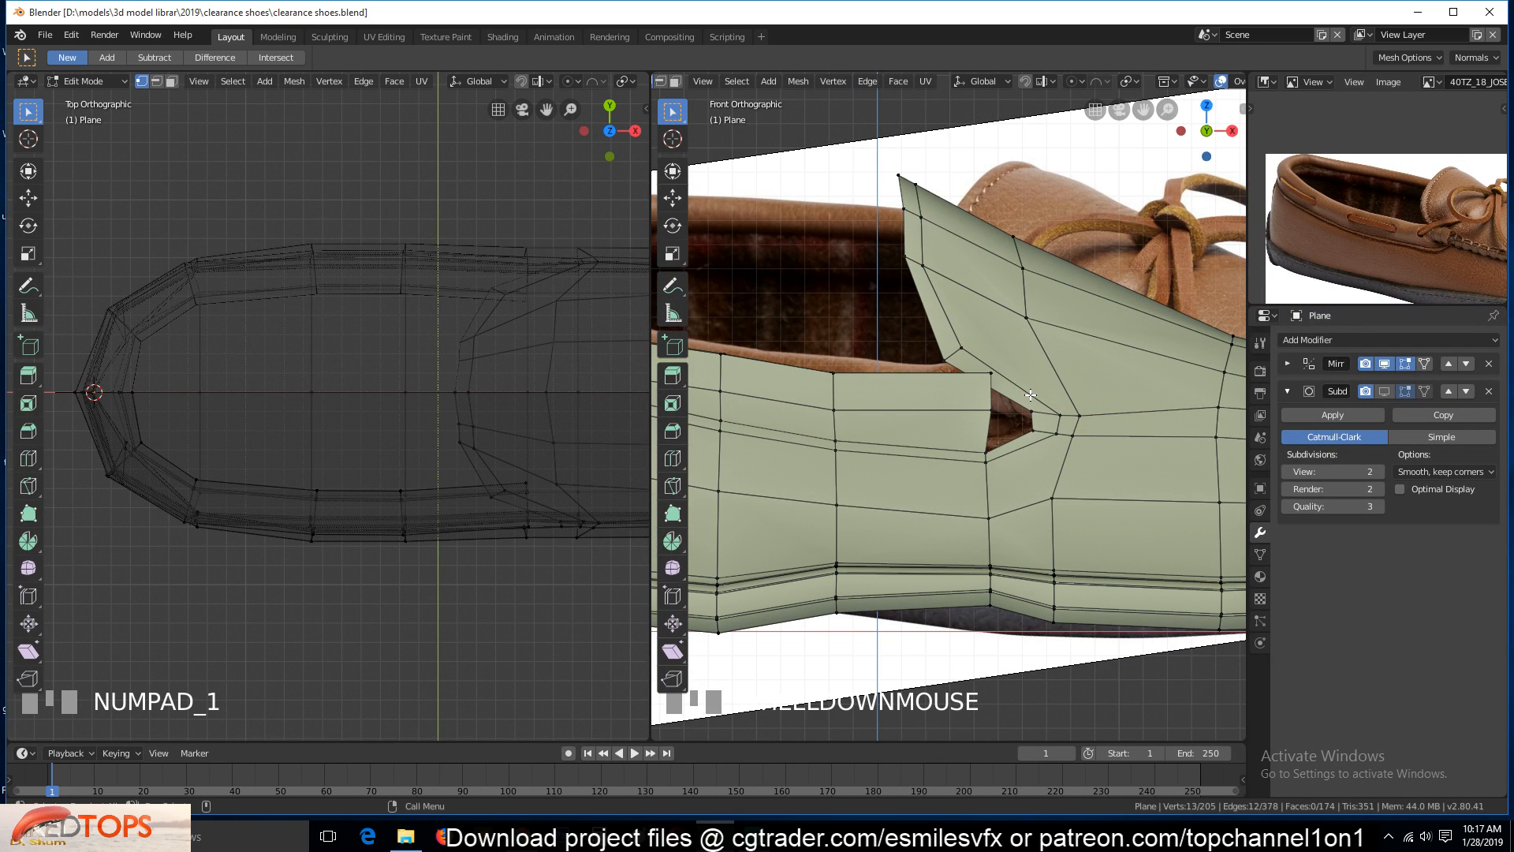
{"action": "key", "text": "ctrl+s"}
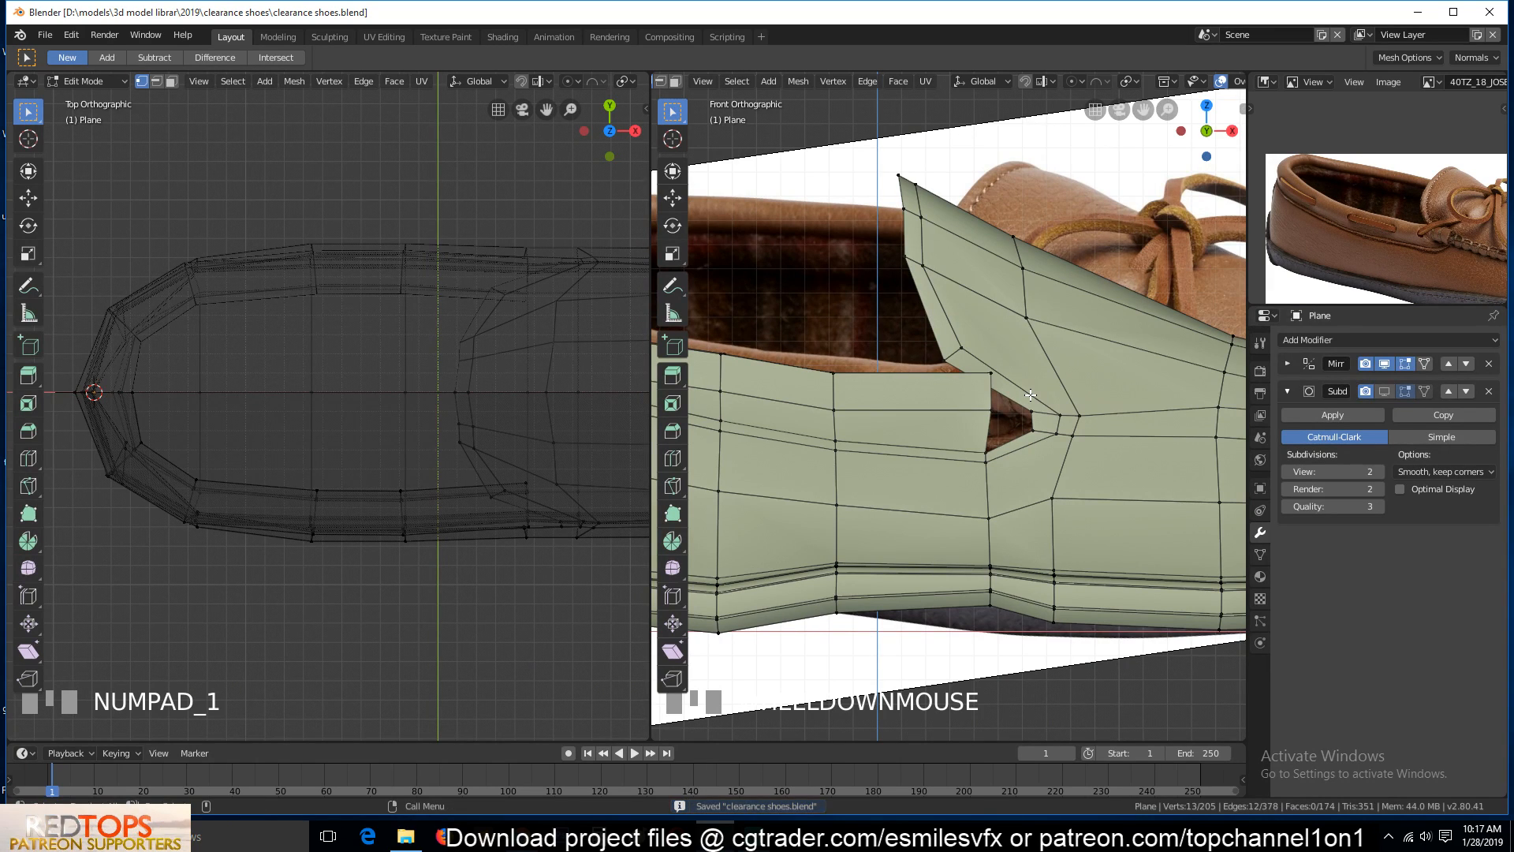
{"action": "scroll", "coordinate": [1429, 221], "scroll_direction": "up", "scroll_amount": 3}
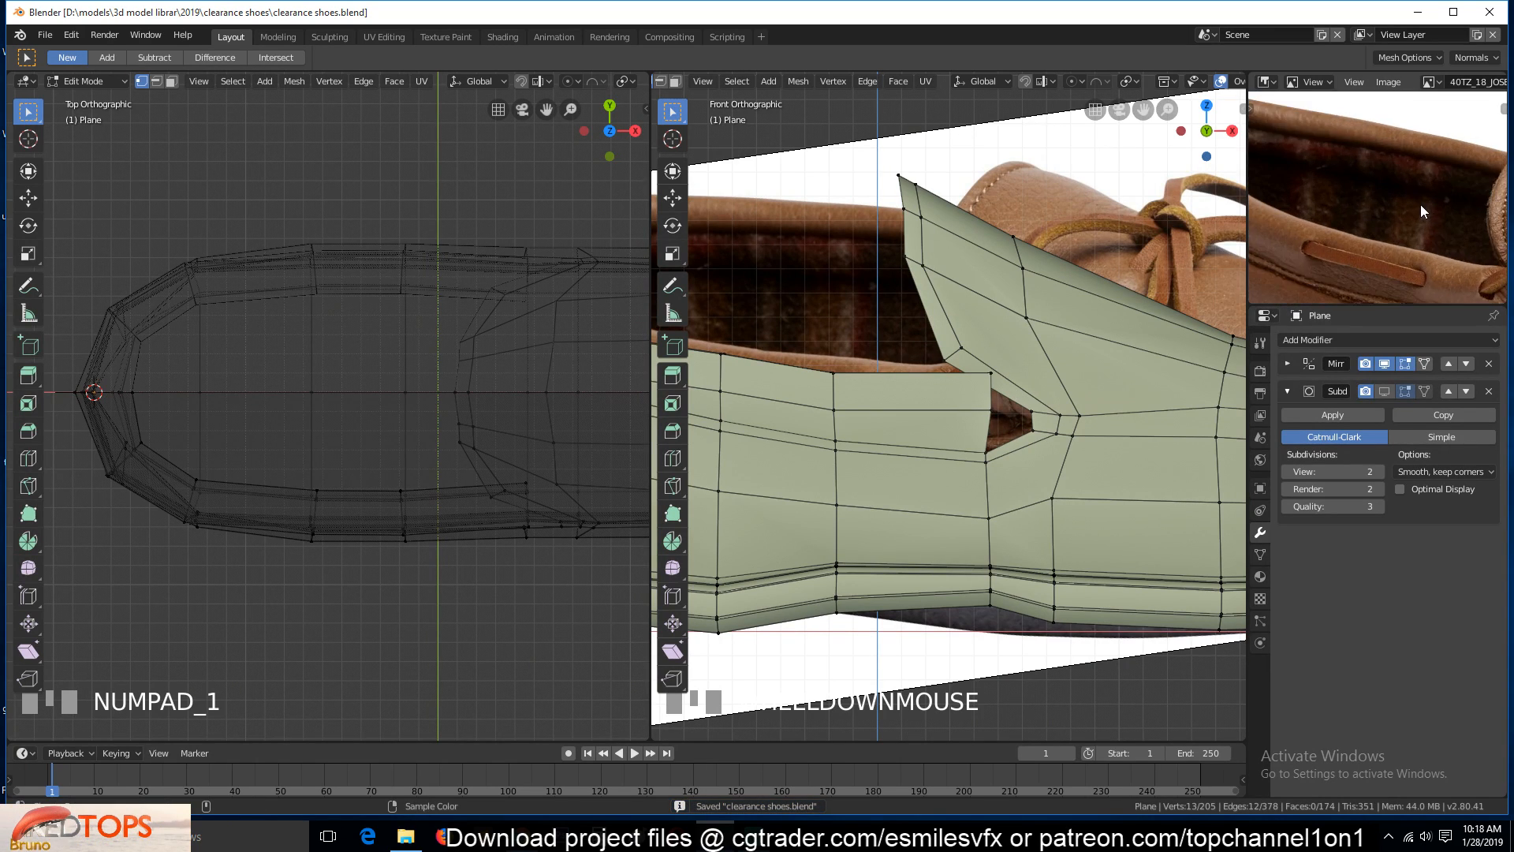
Cut an edge loop along the upper's opening and around the lace slot, and fatten it outward by about 0.033
{"action": "key", "text": "ctrl+r"}
{"action": "left_click", "coordinate": [960, 351]}
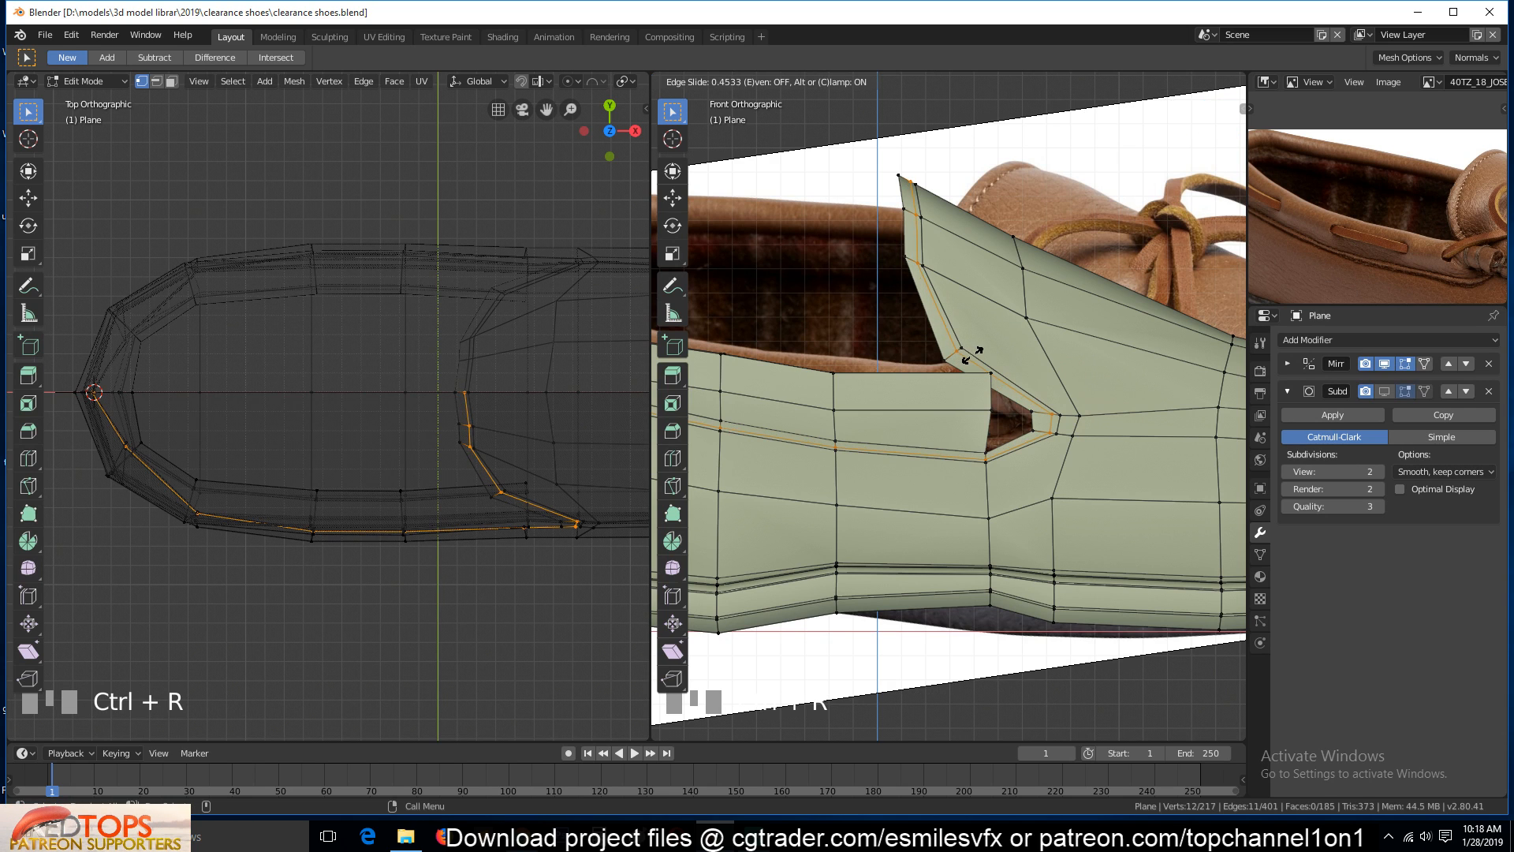
{"action": "left_click", "coordinate": [1049, 418]}
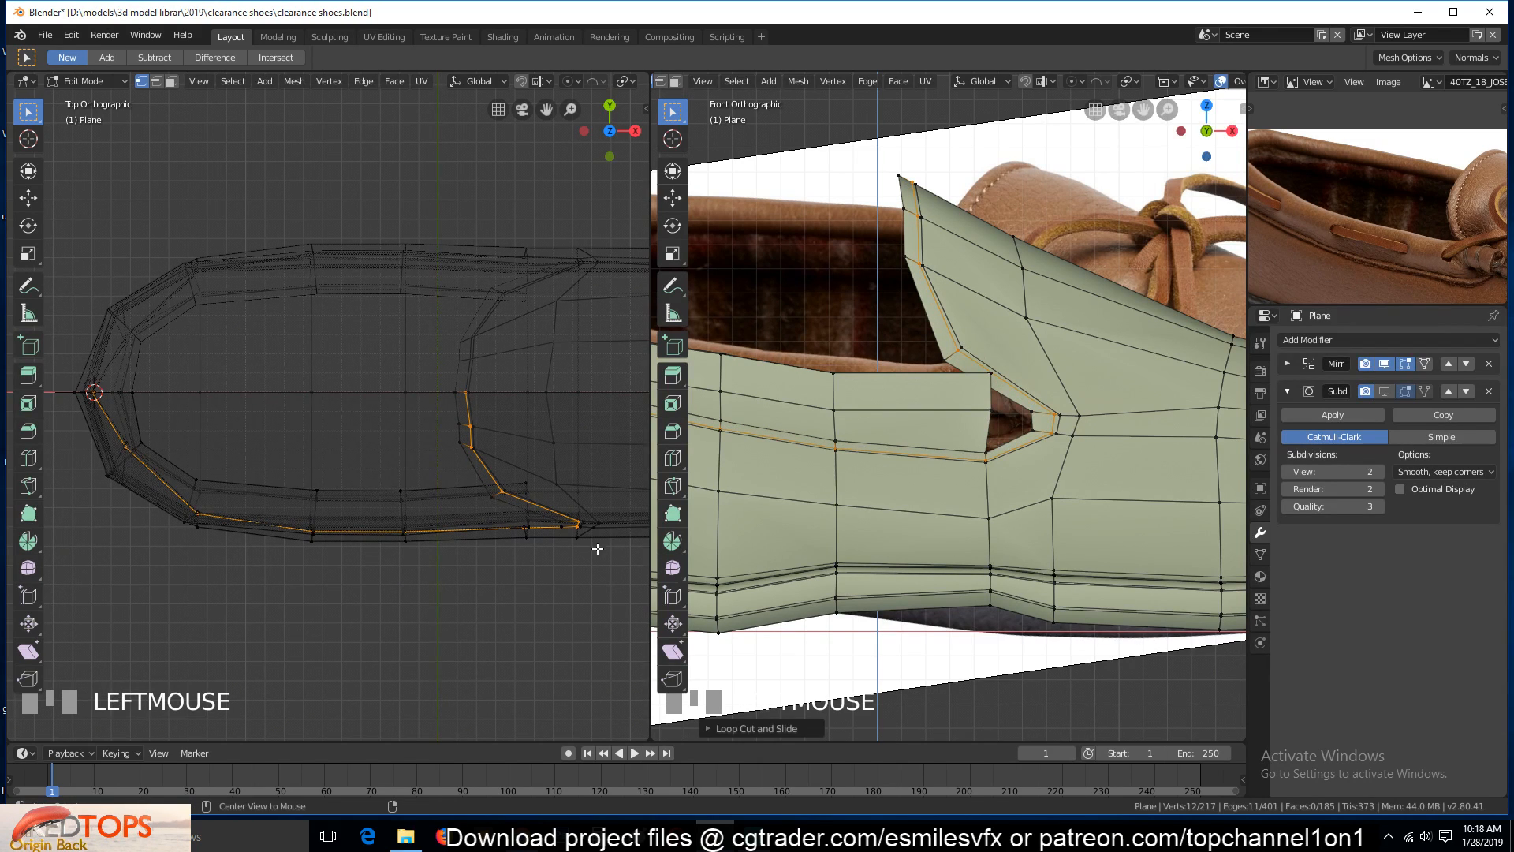
{"action": "key", "text": "alt+s"}
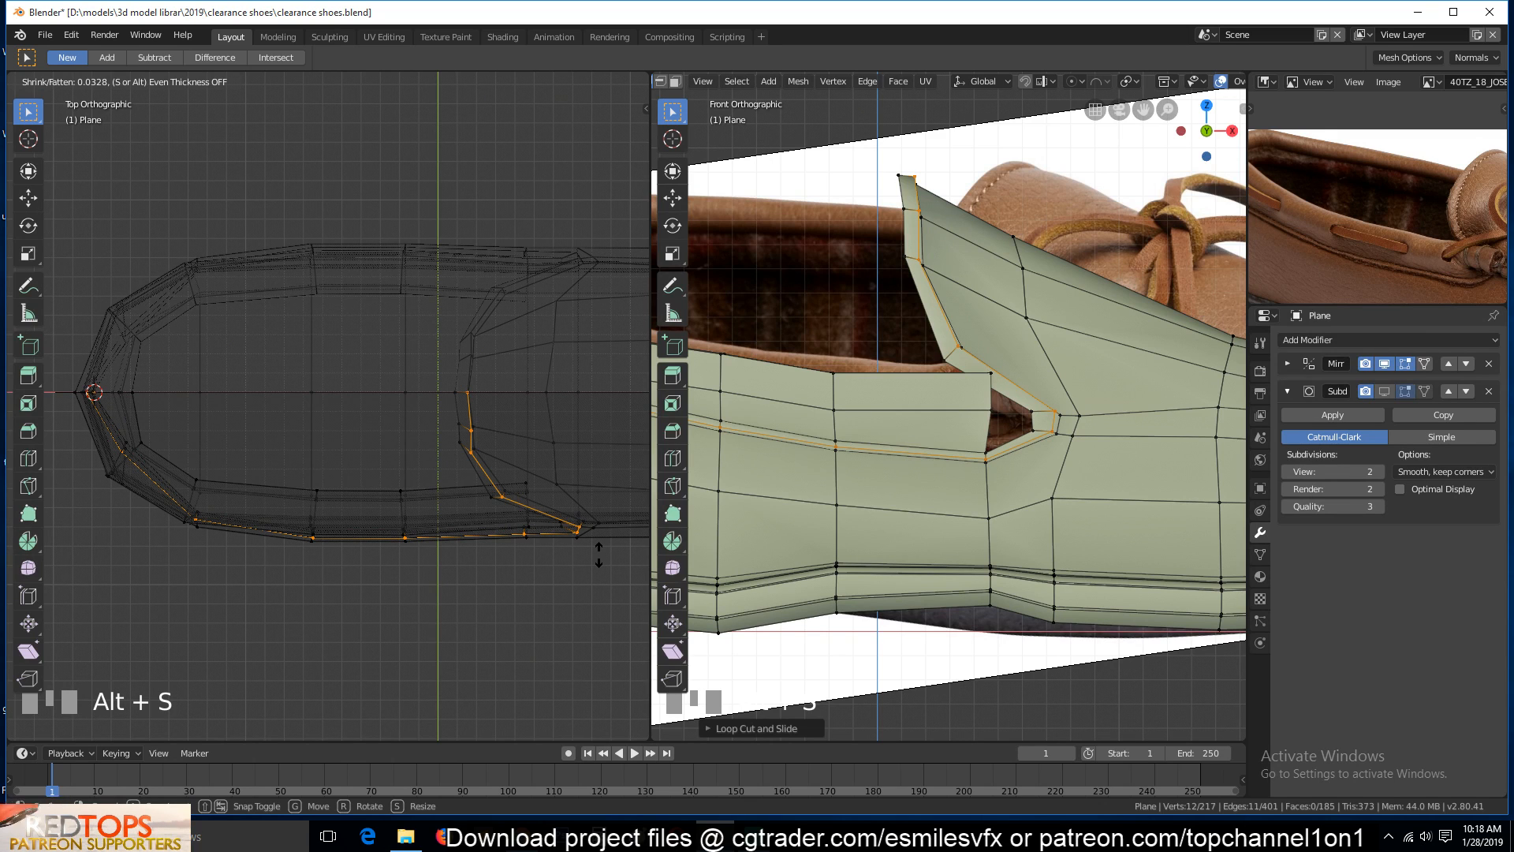
{"action": "left_click", "coordinate": [598, 556]}
Cut a supporting edge loop beside the fattened loop along the upper's opening and lace slot, with an edge slide of about -0.21
{"action": "scroll", "coordinate": [927, 460], "scroll_direction": "up", "scroll_amount": 2}
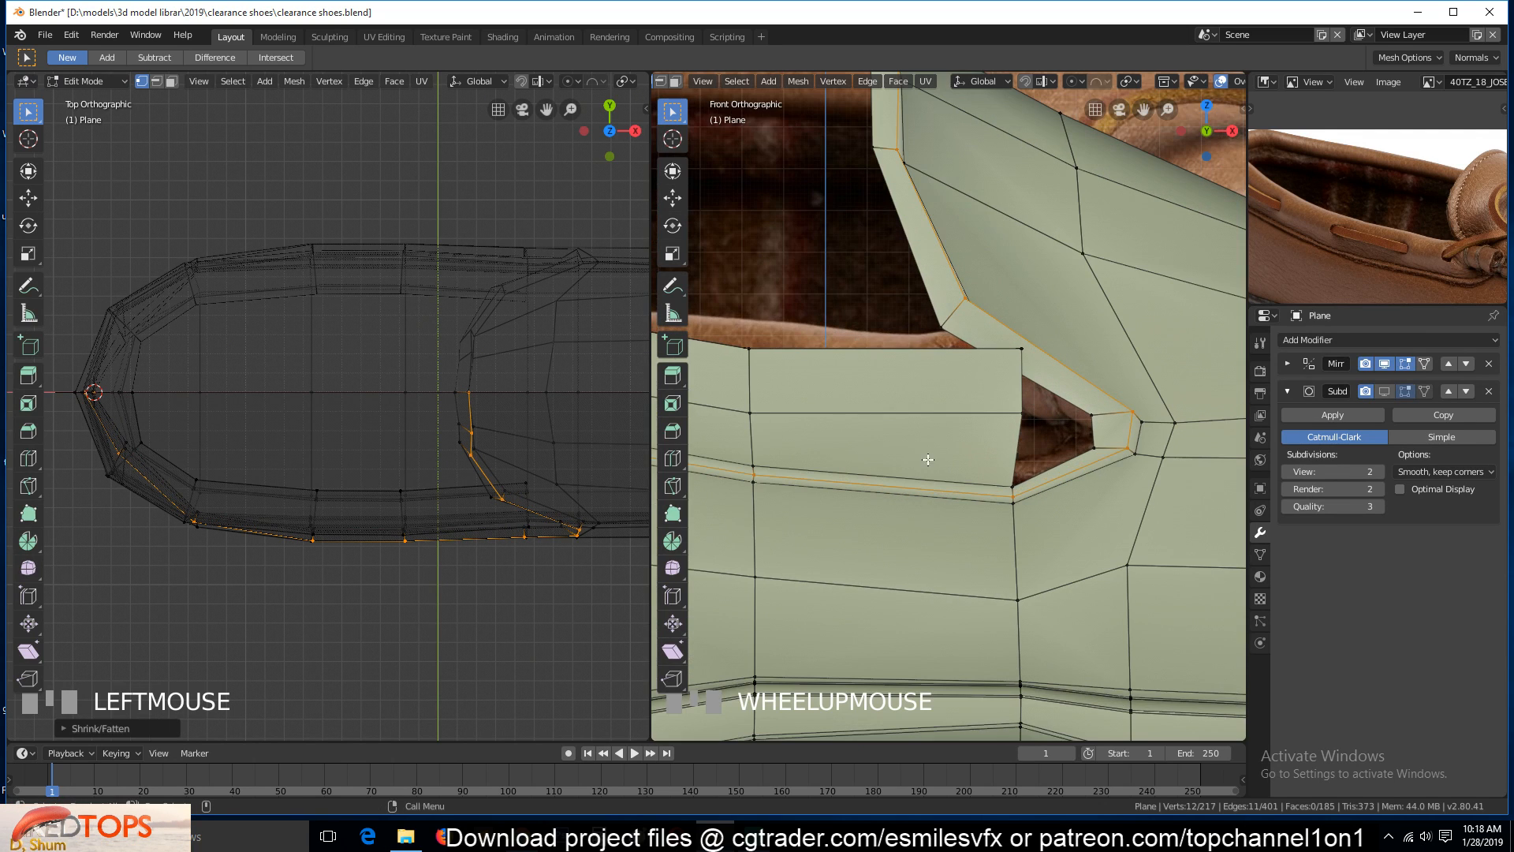
{"action": "key", "text": "ctrl+r"}
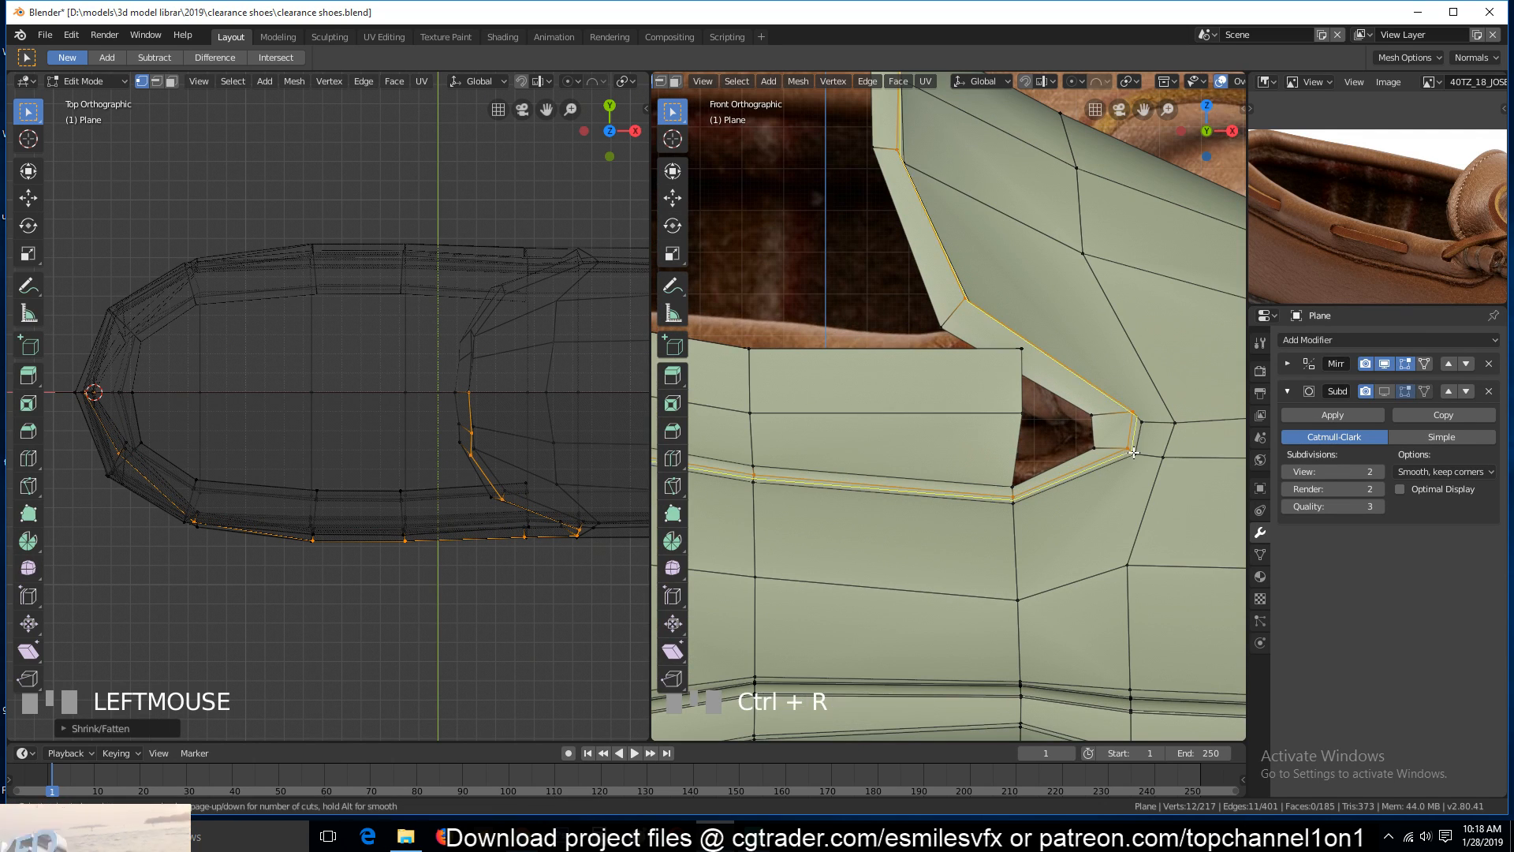
{"action": "left_click", "coordinate": [1132, 450]}
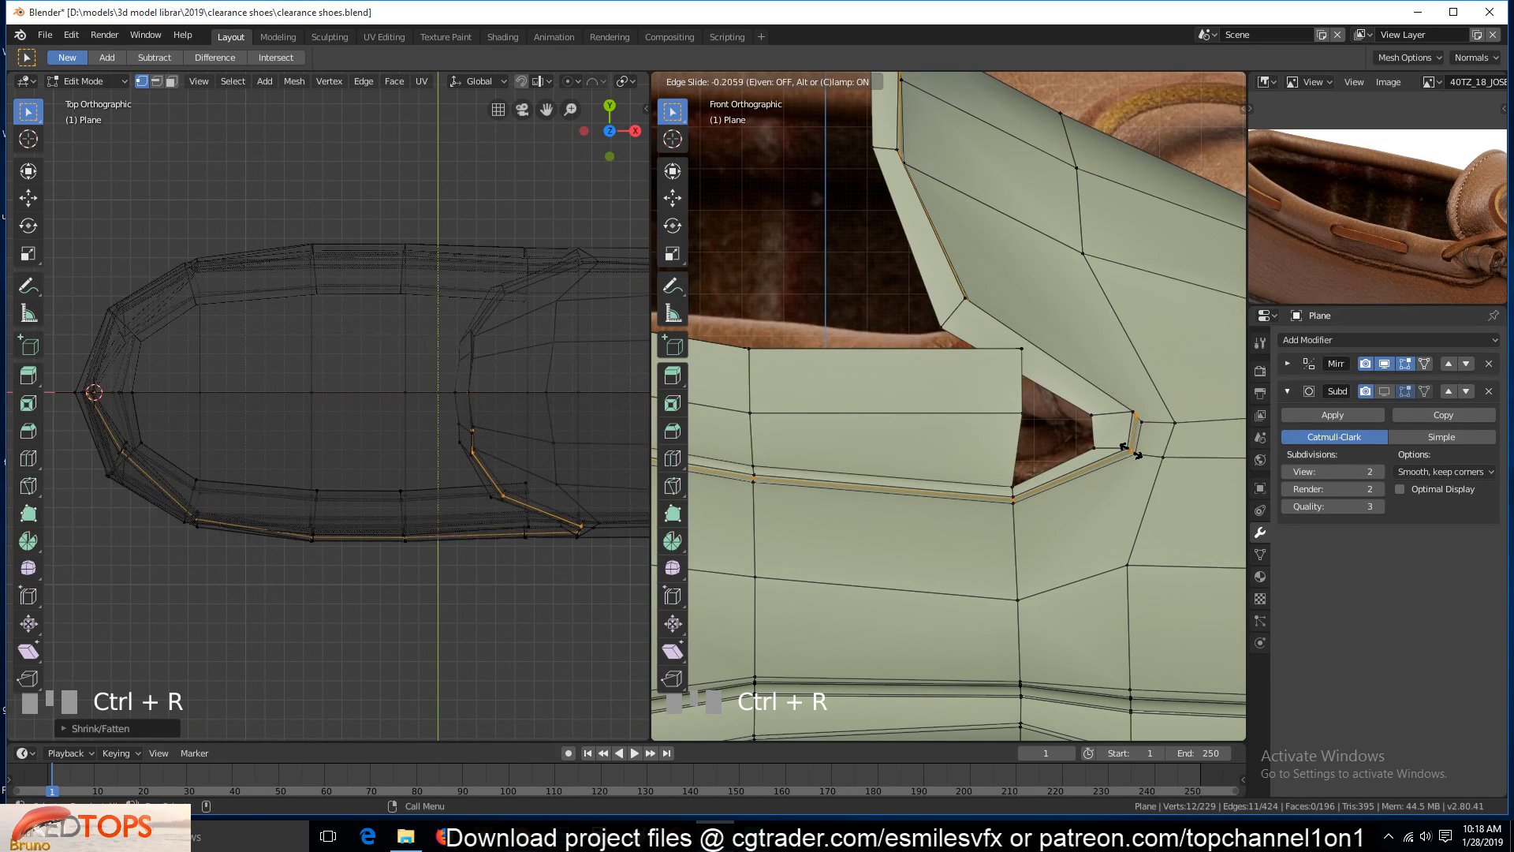
{"action": "left_click", "coordinate": [1133, 452]}
Leave Edit Mode, show the viewport subdivision, and compare the smoothed rim, collar and lace slot with the reference photo
{"action": "key", "text": "Tab"}
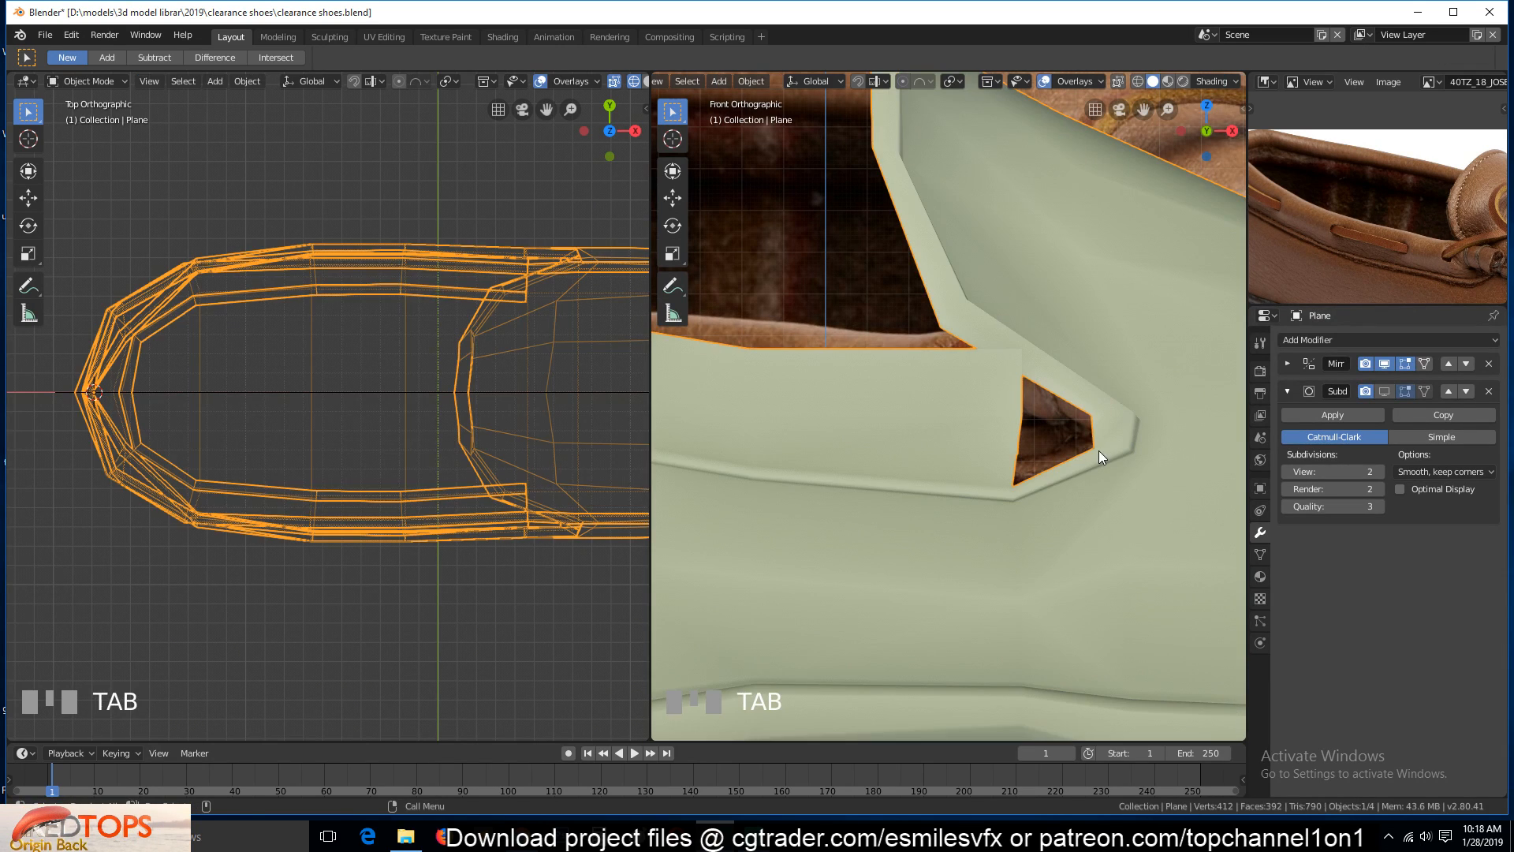
{"action": "left_click", "coordinate": [1384, 391]}
{"action": "scroll", "coordinate": [982, 419], "scroll_direction": "down", "scroll_amount": 6}
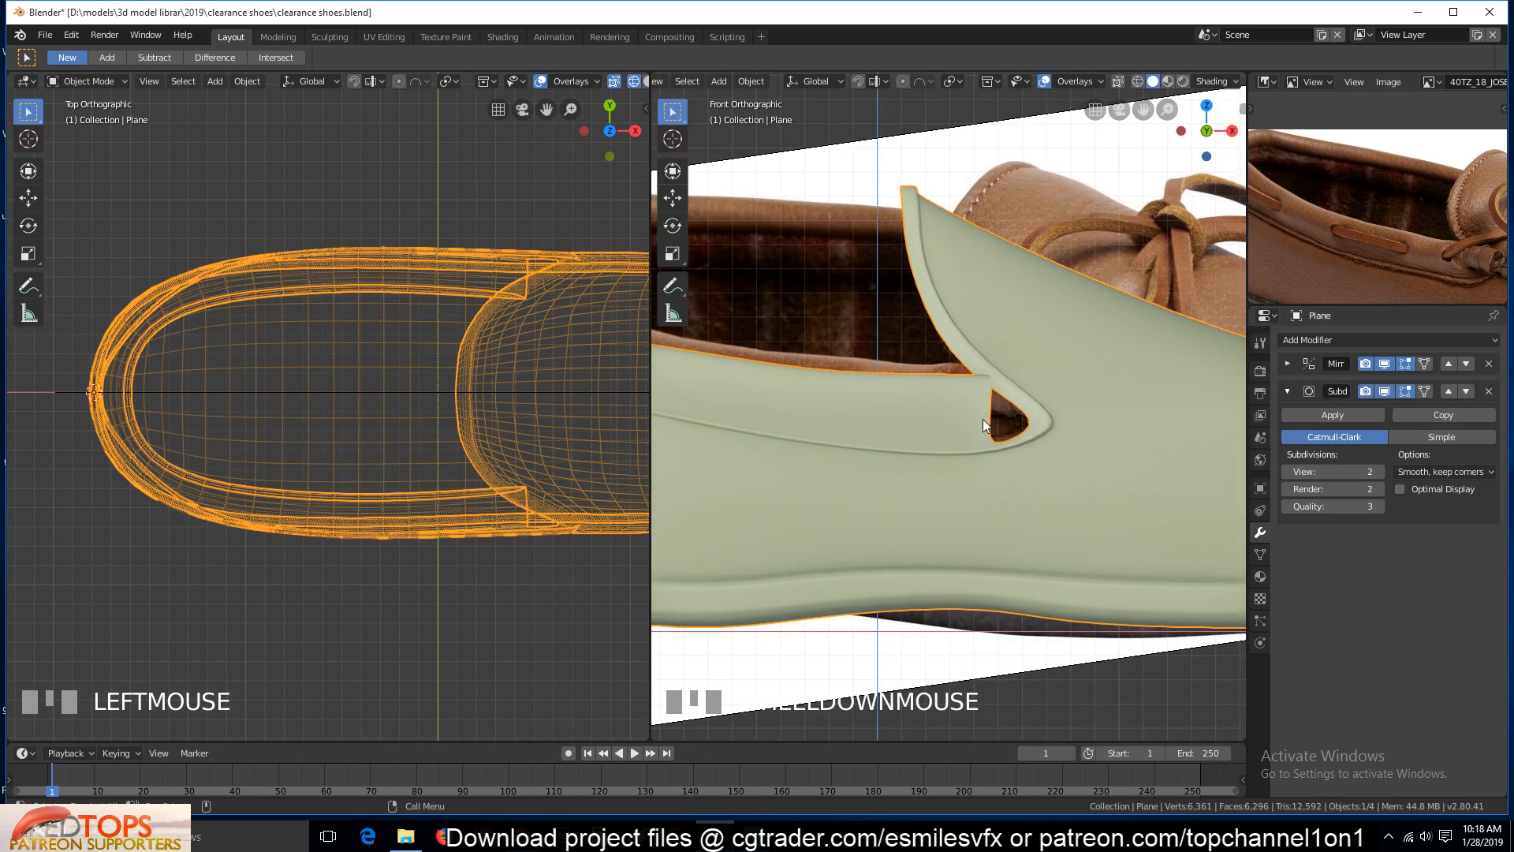
{"action": "scroll", "coordinate": [1053, 500], "scroll_direction": "up", "scroll_amount": 3}
{"action": "scroll", "coordinate": [1033, 486], "scroll_direction": "up", "scroll_amount": 3}
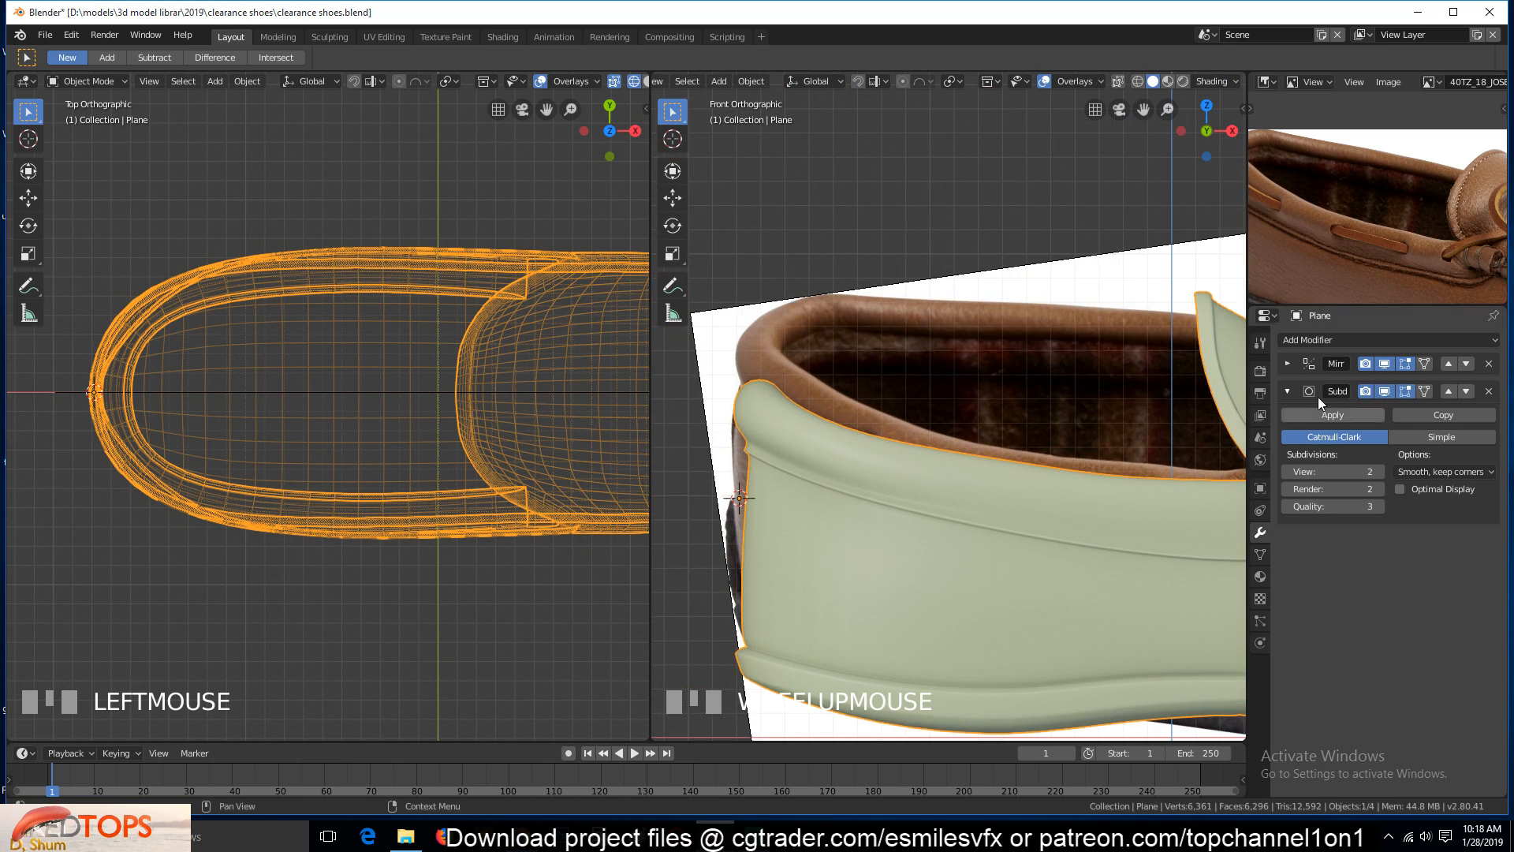
{"action": "scroll", "coordinate": [1349, 260], "scroll_direction": "up", "scroll_amount": 2}
{"action": "scroll", "coordinate": [948, 571], "scroll_direction": "up", "scroll_amount": 4}
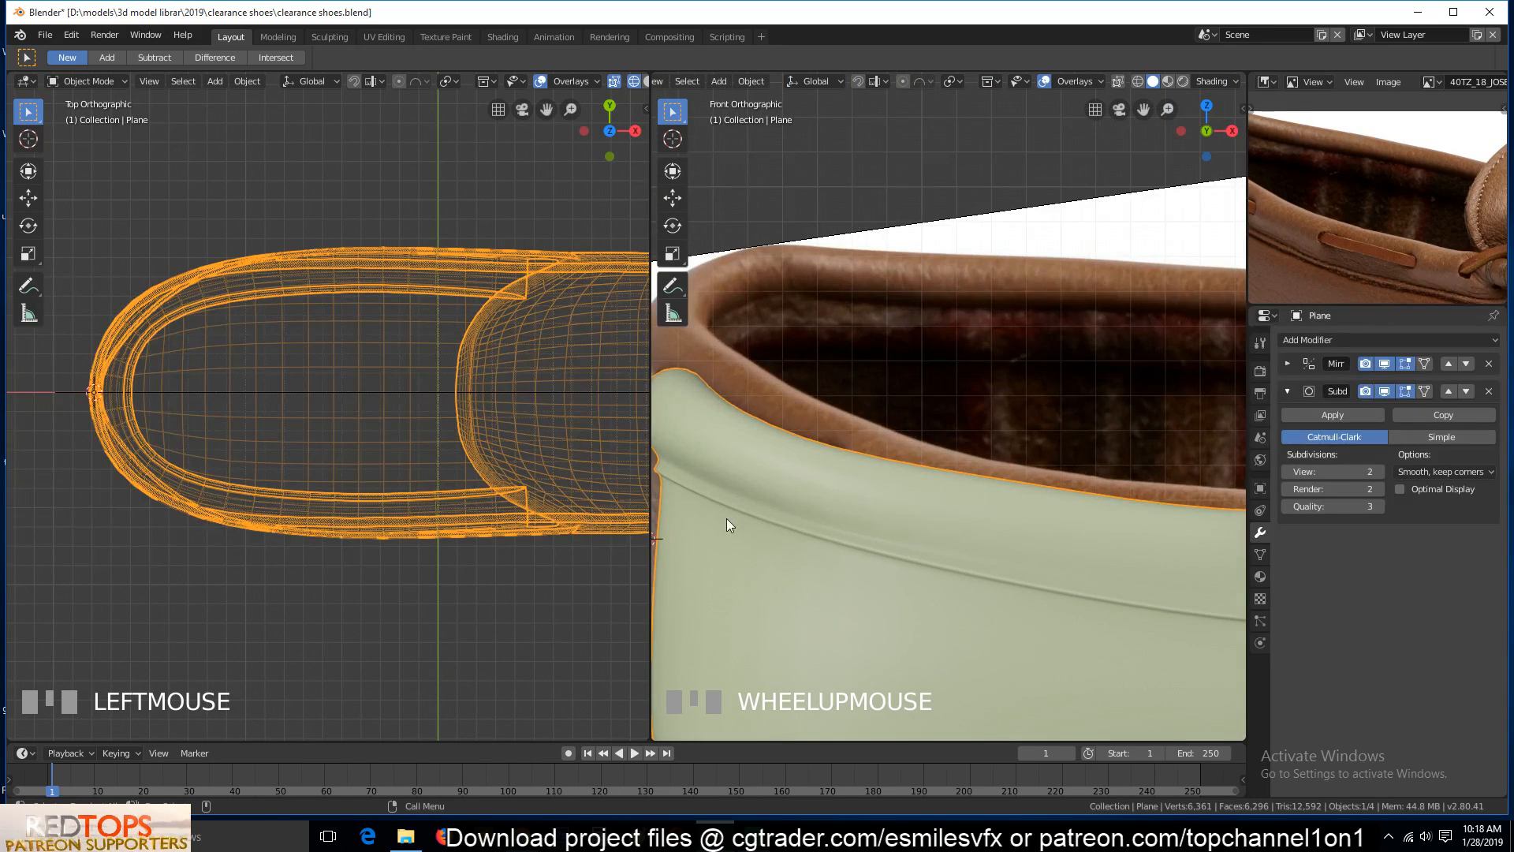
{"action": "middle_click_drag", "start_coordinate": [1061, 566], "coordinate": [727, 547], "text": "shift"}
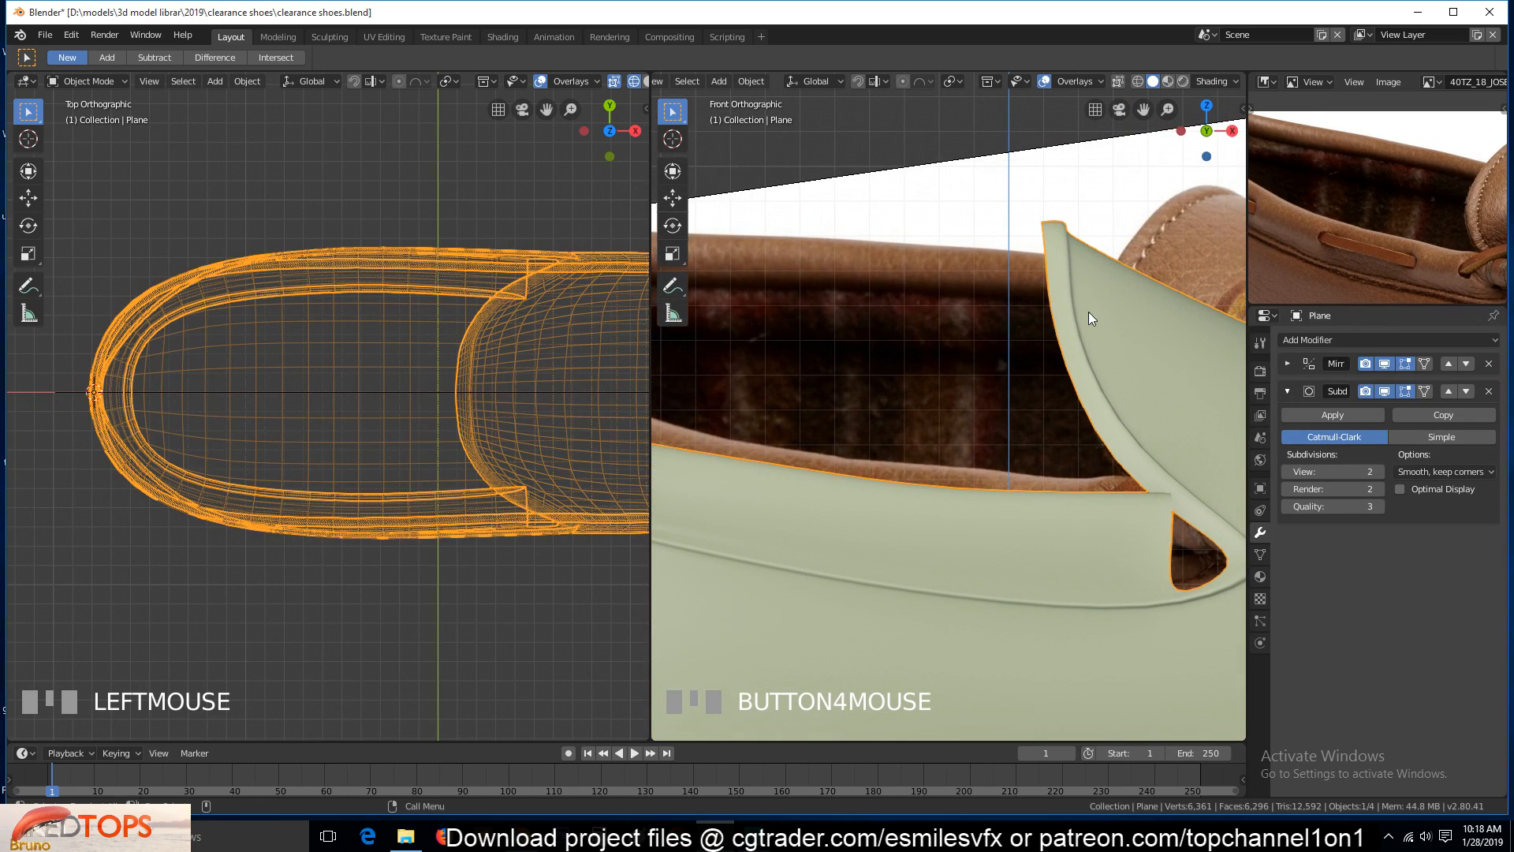
{"action": "middle_click_drag", "start_coordinate": [1331, 219], "coordinate": [1246, 217]}
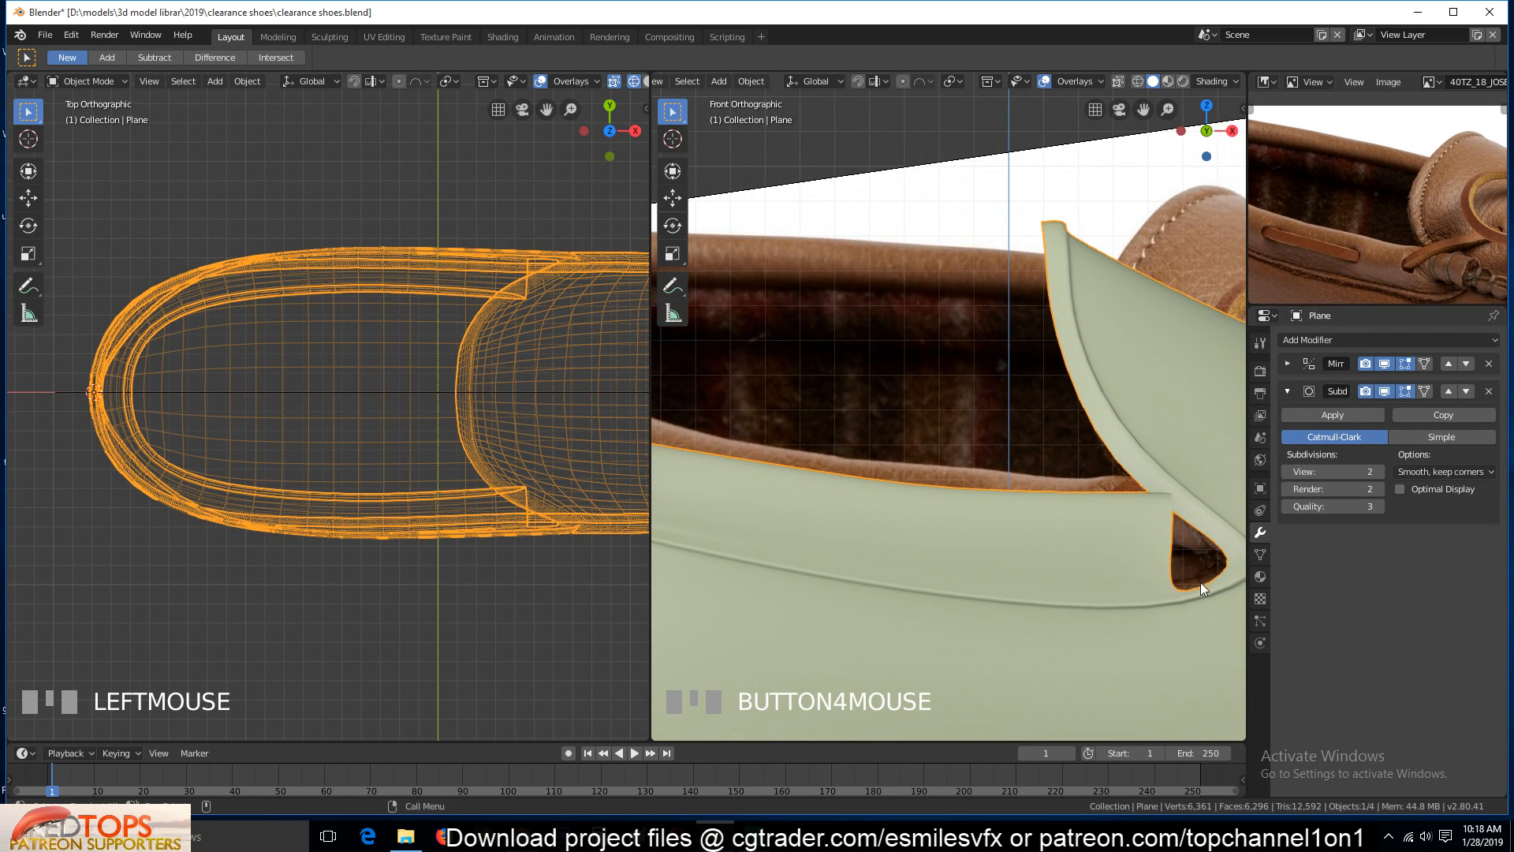
Hide the subdivision in Edit Mode and edge-slide the fattened loop's section from the lace slot to the tongue's tip by about -0.32
{"action": "key", "text": "Tab"}
{"action": "middle_click_drag", "start_coordinate": [1124, 359], "coordinate": [974, 336], "text": "shift"}
{"action": "left_click", "coordinate": [1384, 392]}
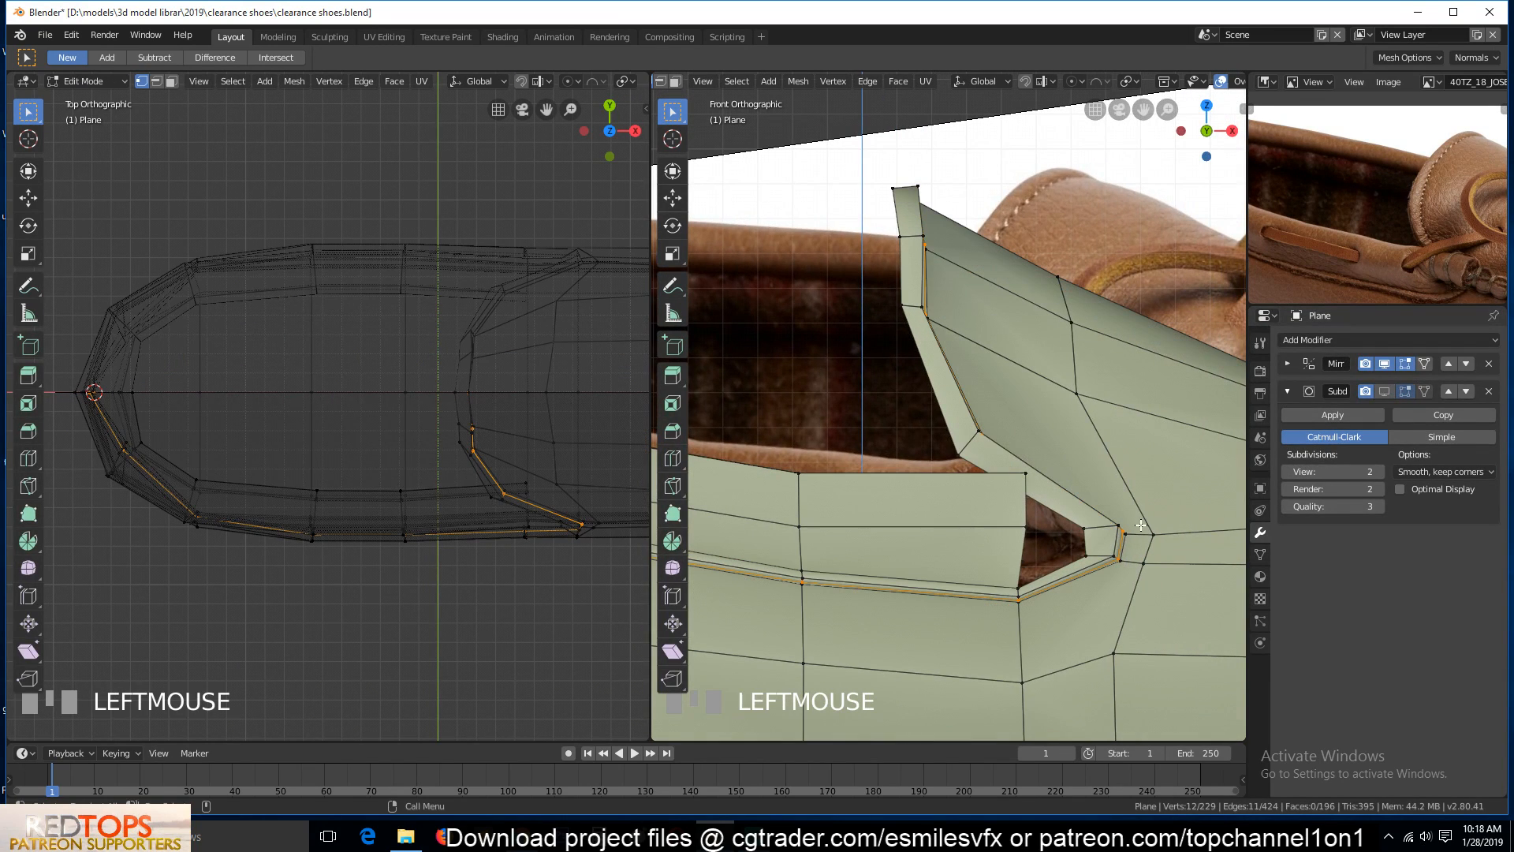
{"action": "left_click", "coordinate": [1114, 523]}
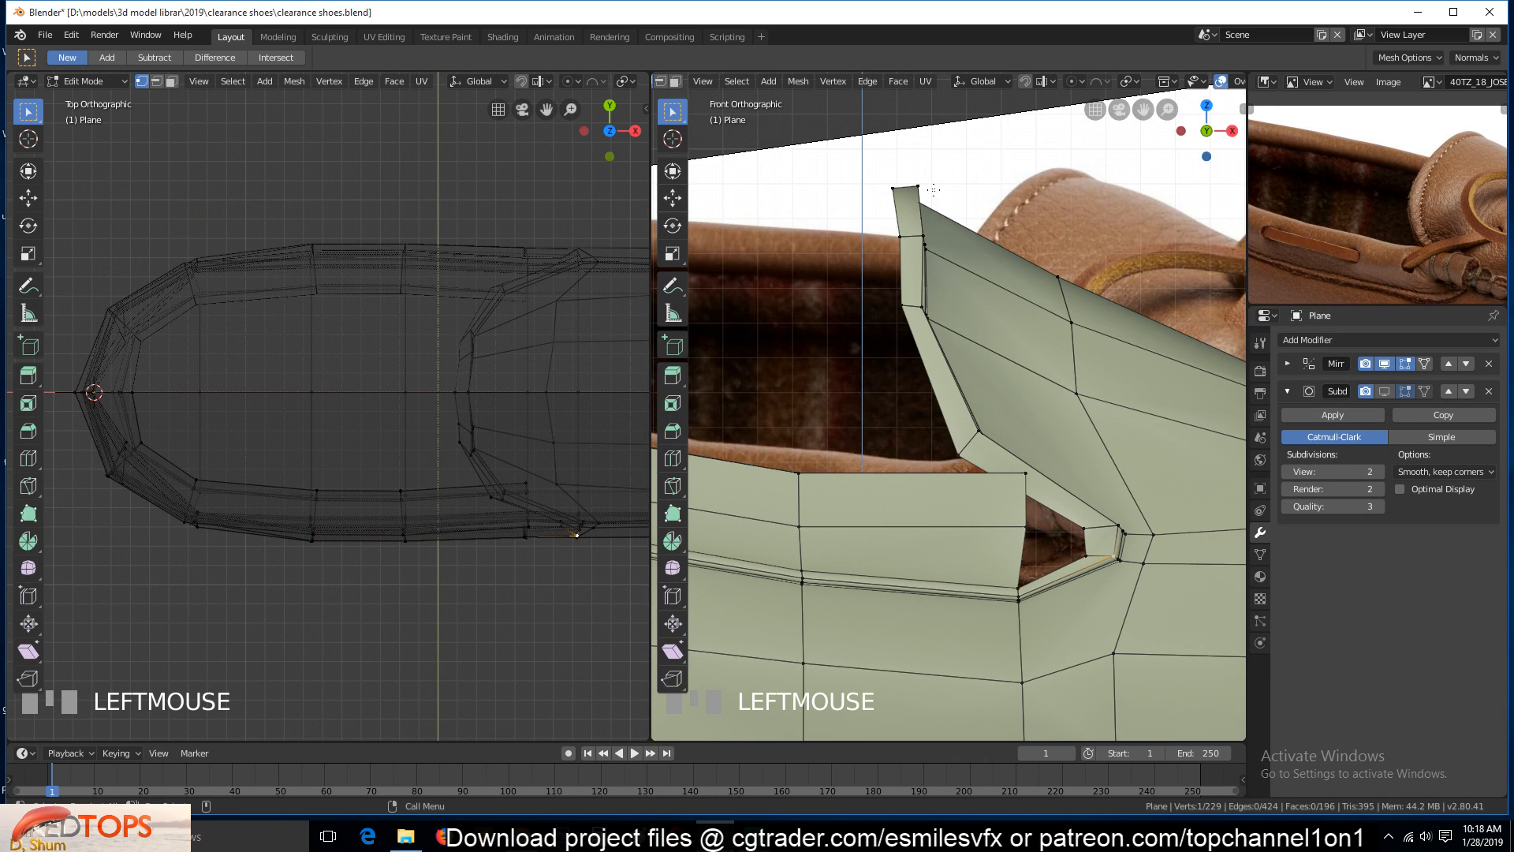
{"action": "key", "text": "grave"}
{"action": "left_click", "coordinate": [978, 162], "text": "ctrl"}
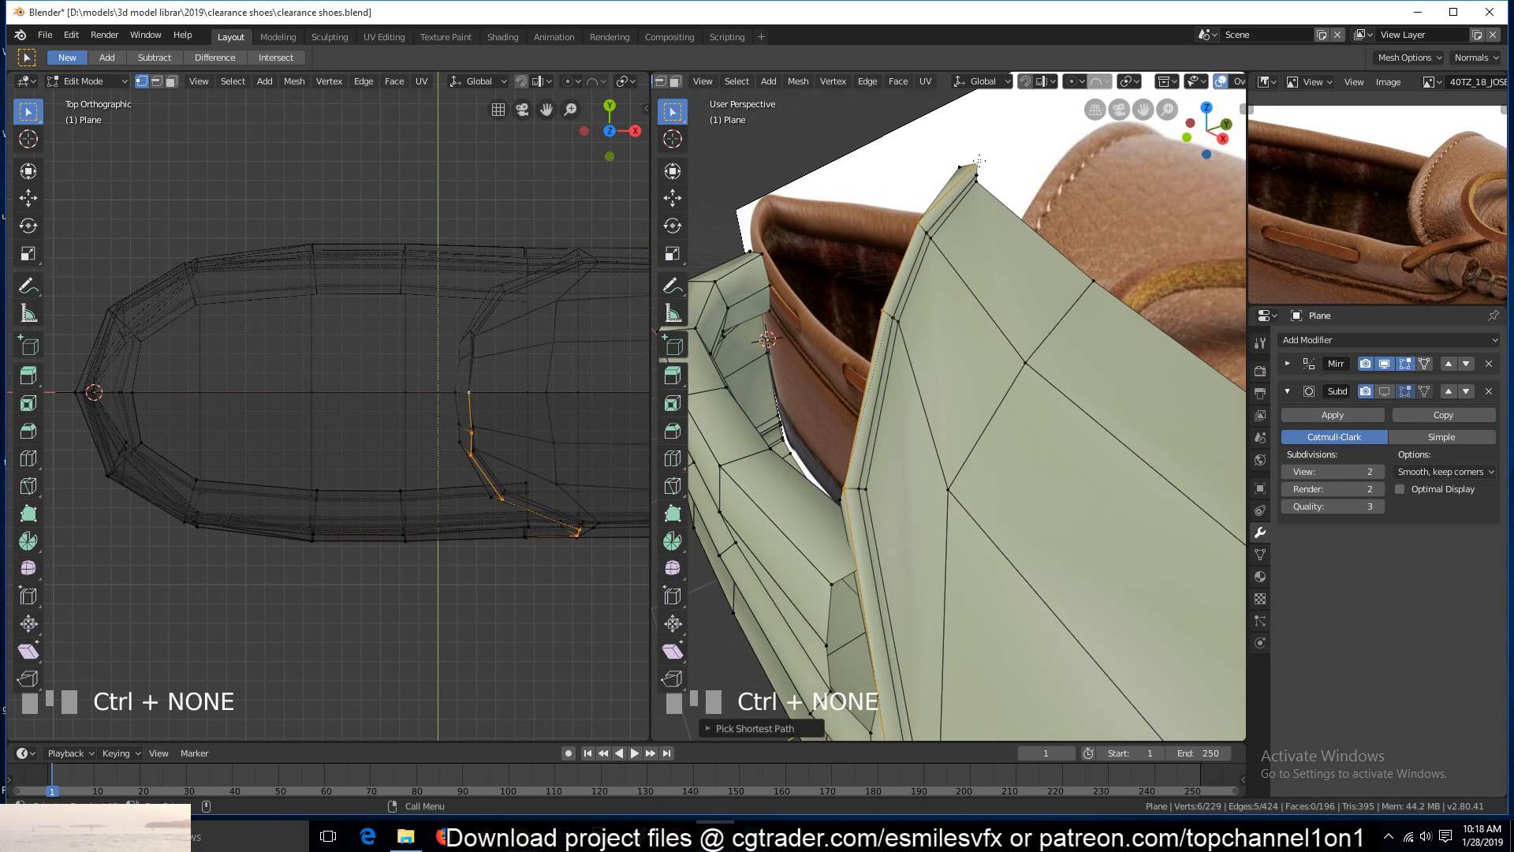
{"action": "key", "text": "KP_1"}
{"action": "key", "text": "g"}
{"action": "key", "text": "g"}
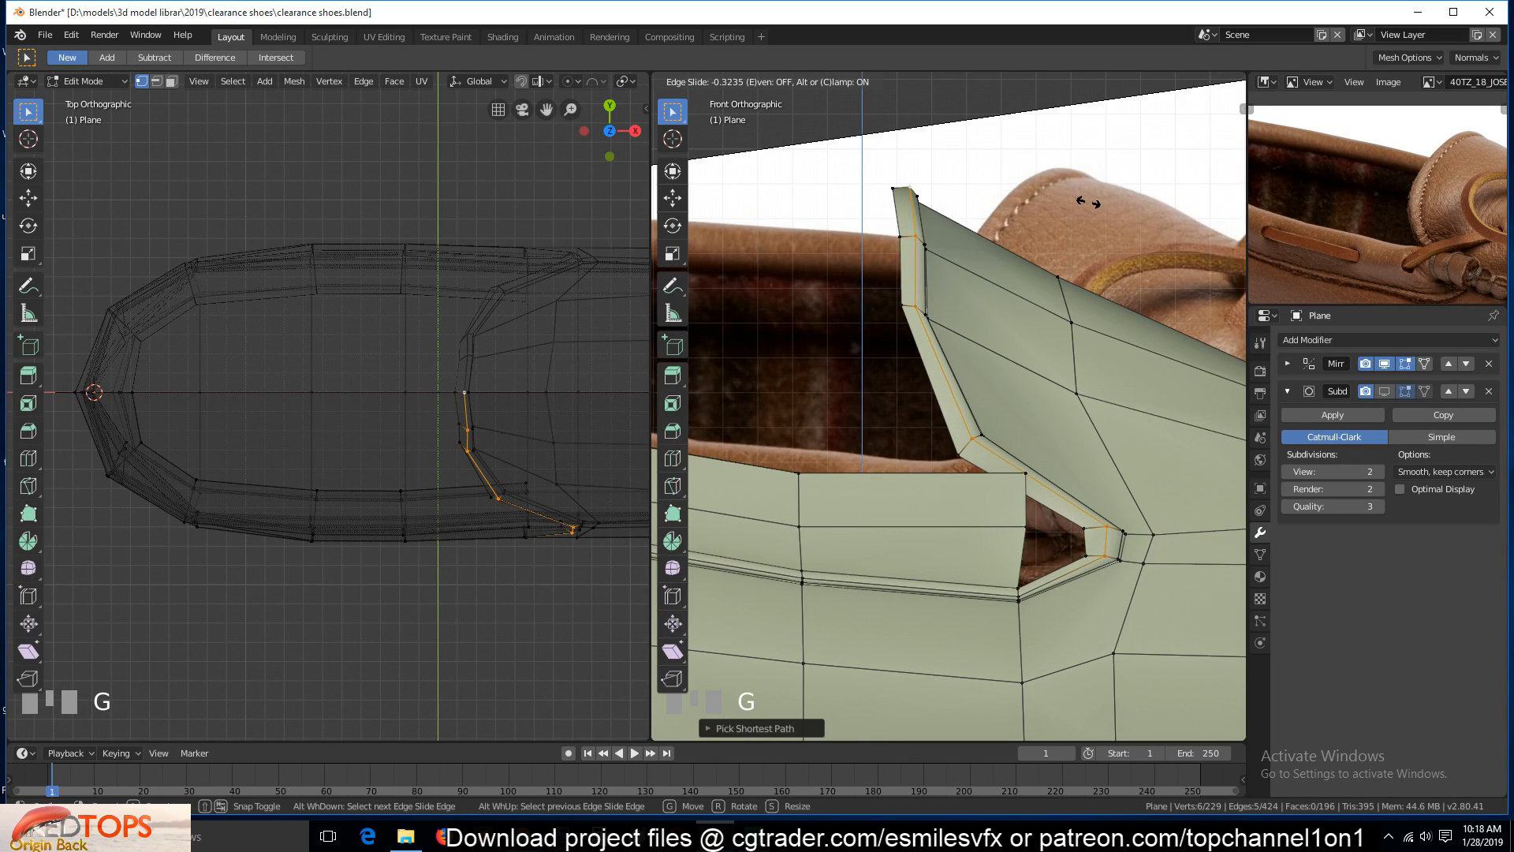
{"action": "left_click", "coordinate": [1077, 214]}
Edge-slide the outer supporting loop's section from the tongue's tip to the lace slot toward the opening by about -0.25
{"action": "scroll", "coordinate": [1049, 245], "scroll_direction": "up", "scroll_amount": 1}
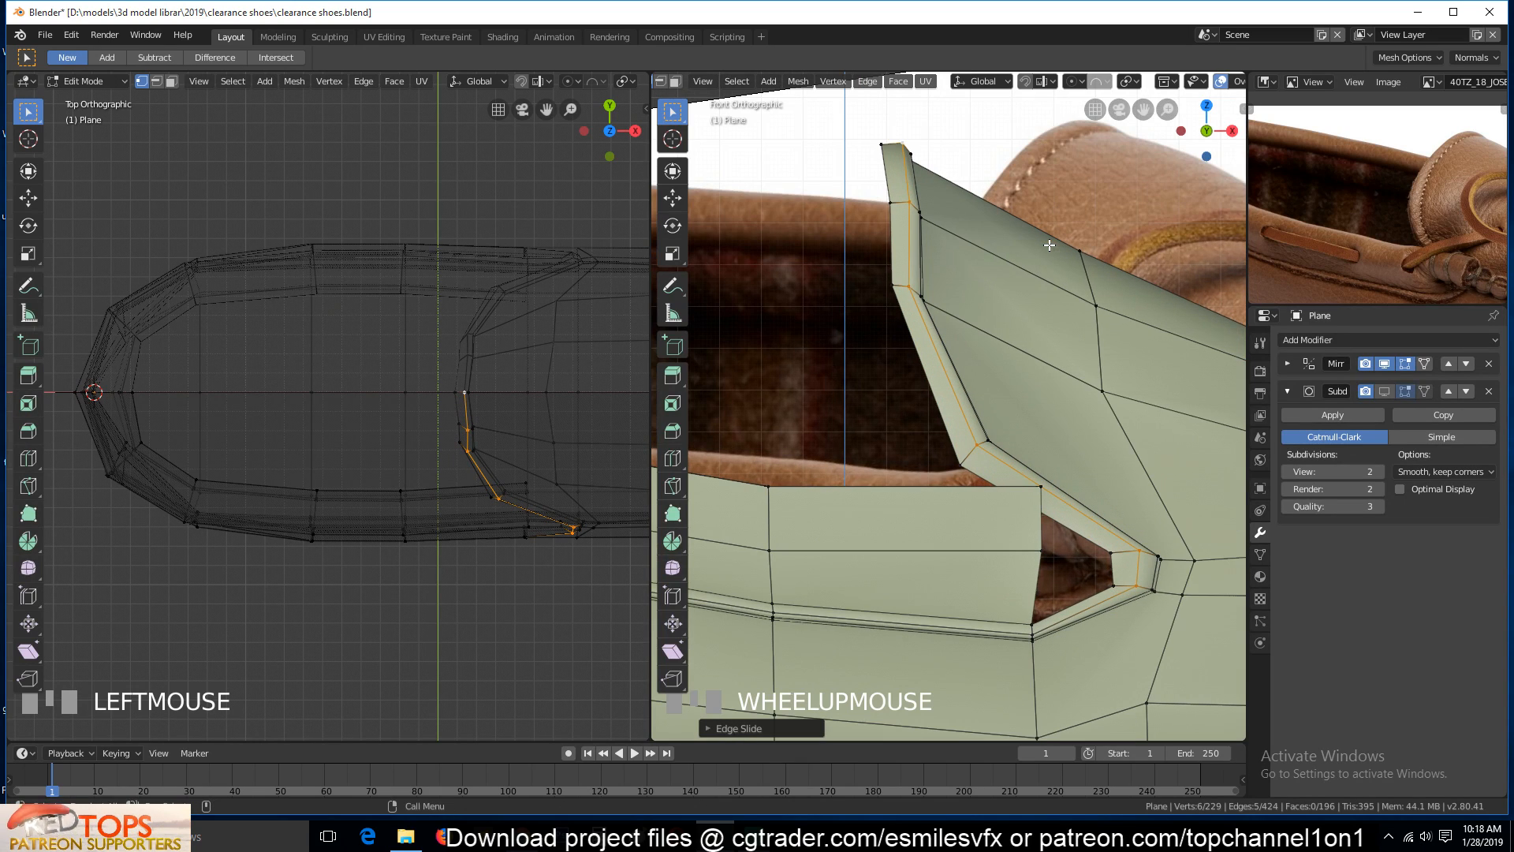
{"action": "left_click", "coordinate": [913, 148]}
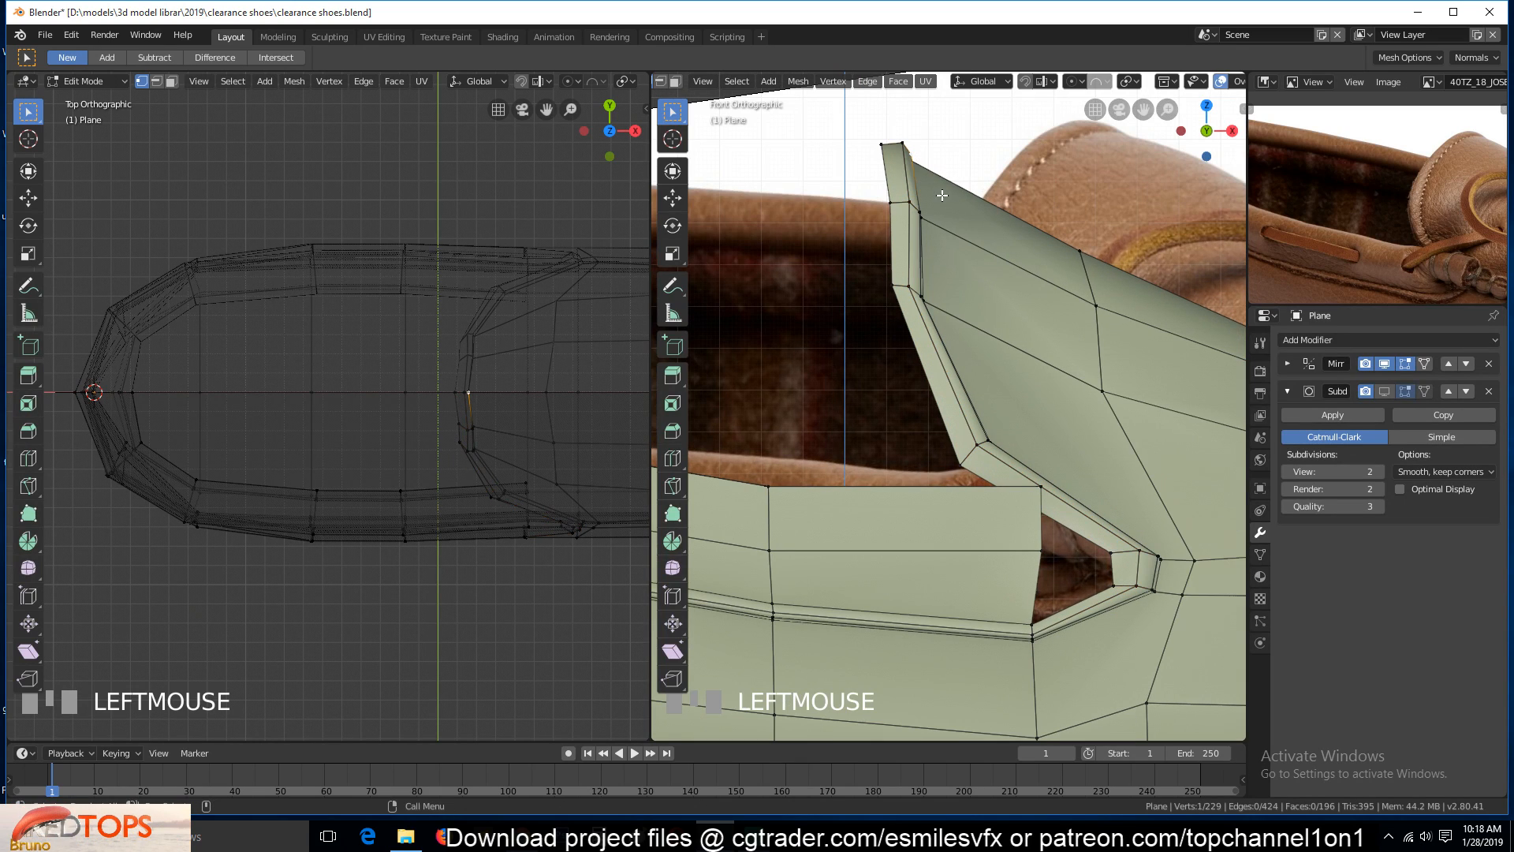
{"action": "left_click", "coordinate": [1155, 577], "text": "ctrl"}
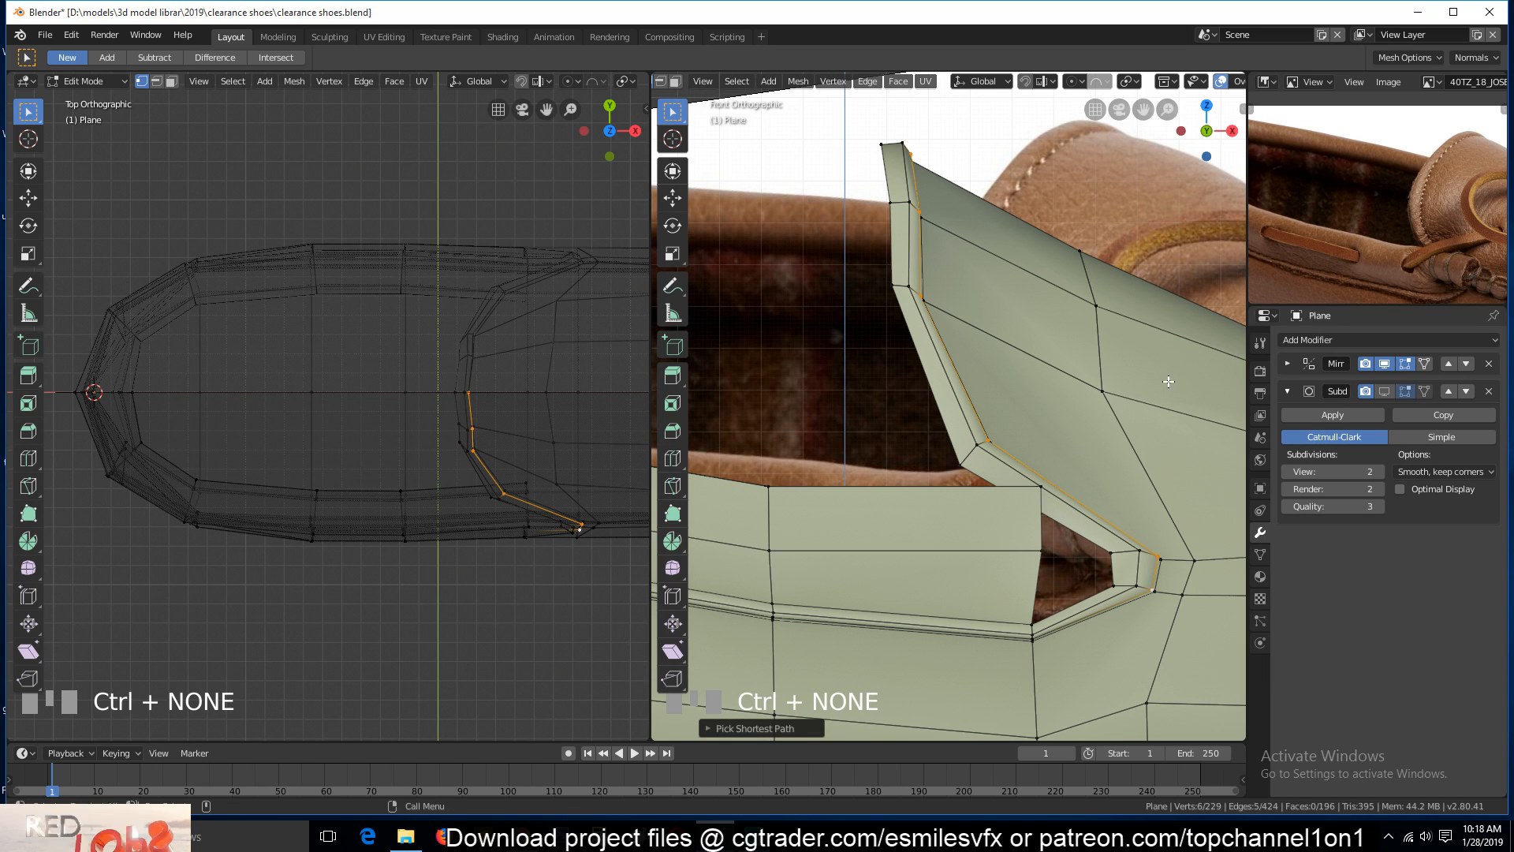
{"action": "key", "text": "g"}
{"action": "key", "text": "g"}
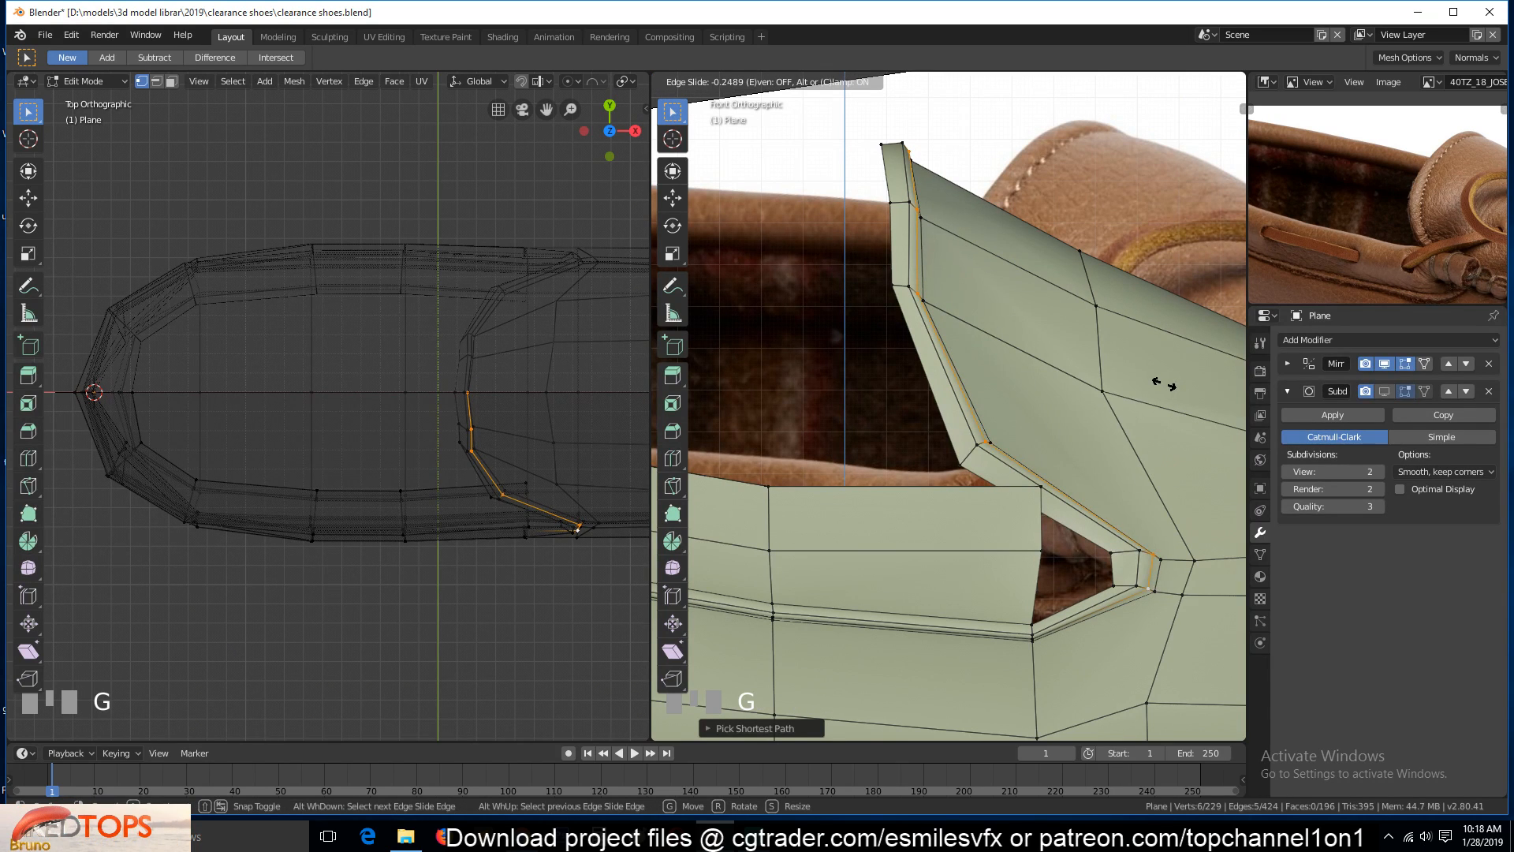
{"action": "left_click", "coordinate": [1160, 384]}
Edge-slide the fattened loop's five vertices from the tongue's tip to the lace slot's upper corner by about -0.24
{"action": "left_click", "coordinate": [919, 167]}
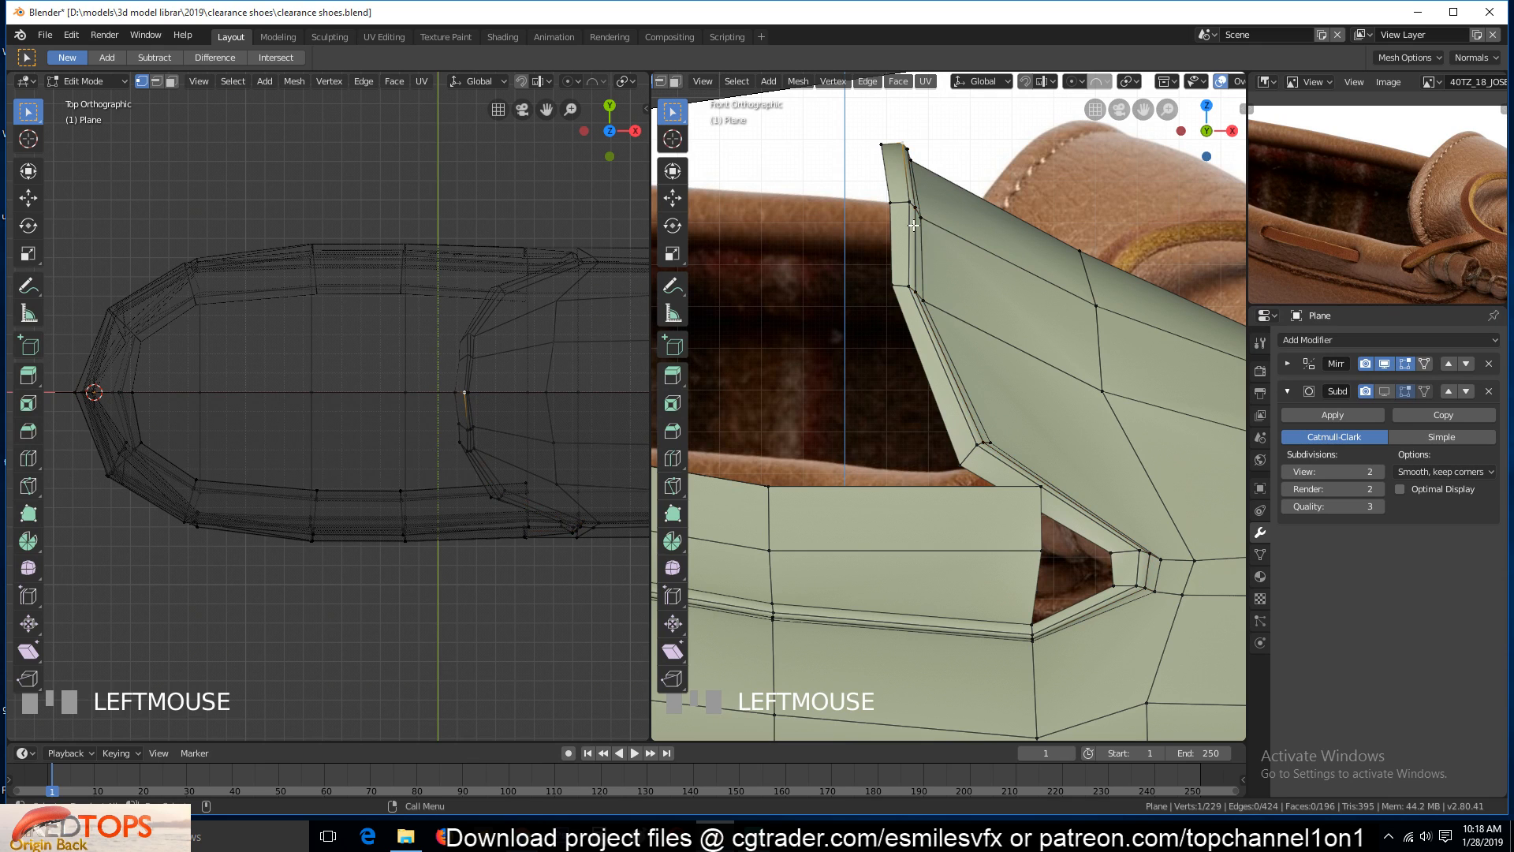
{"action": "left_click", "coordinate": [1139, 527], "text": "ctrl"}
{"action": "key", "text": "g"}
{"action": "key", "text": "g"}
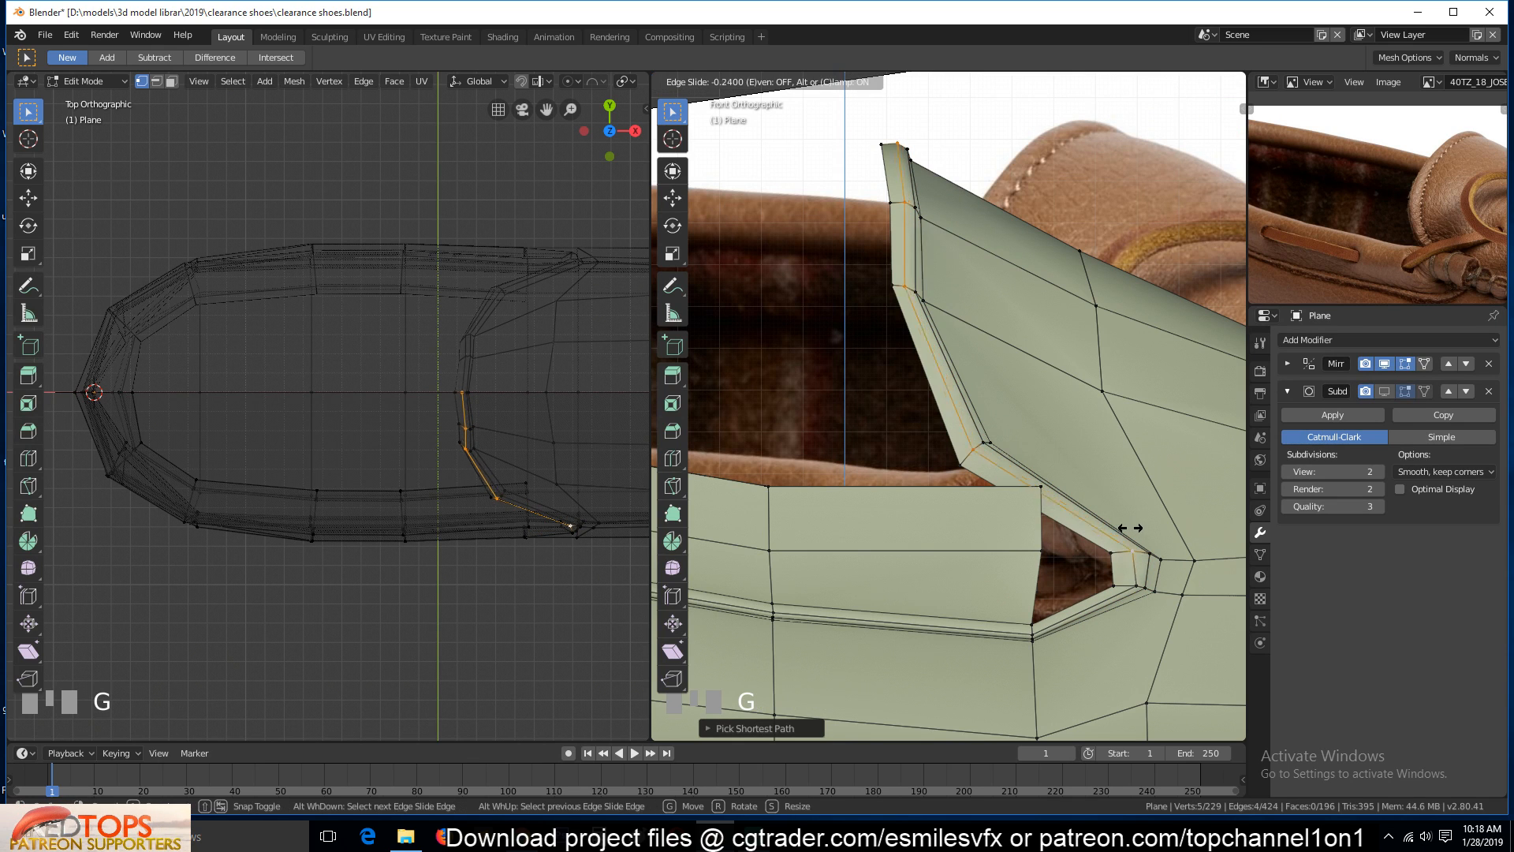
{"action": "left_click", "coordinate": [1131, 530]}
Show the smoothed mesh in Object Mode, inspect the tongue edge and lace slot from an angle and the front, and save the file
{"action": "key", "text": "Tab"}
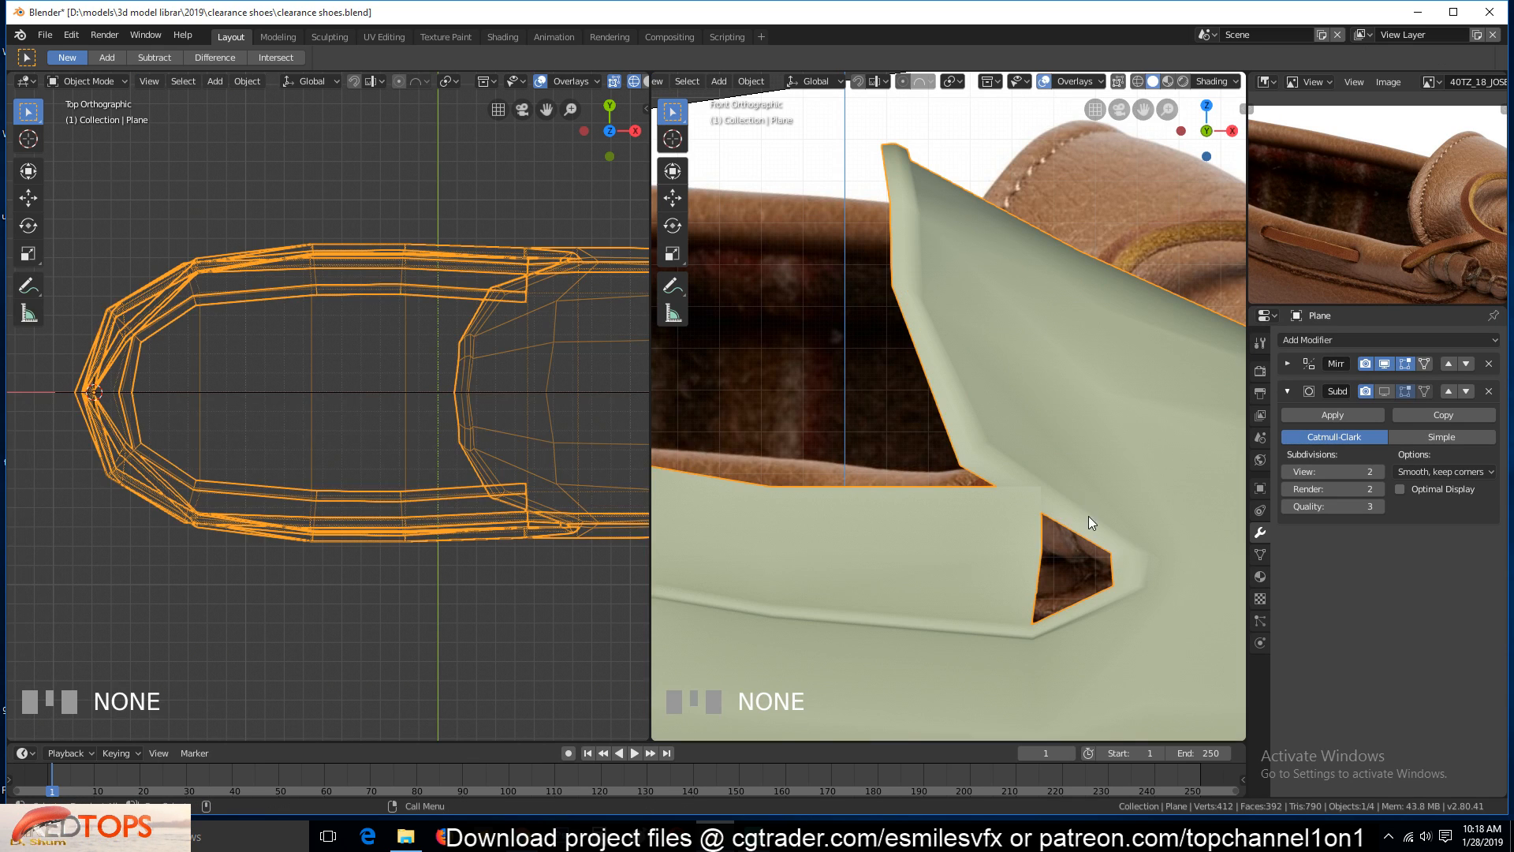
{"action": "key", "text": "ctrl+s"}
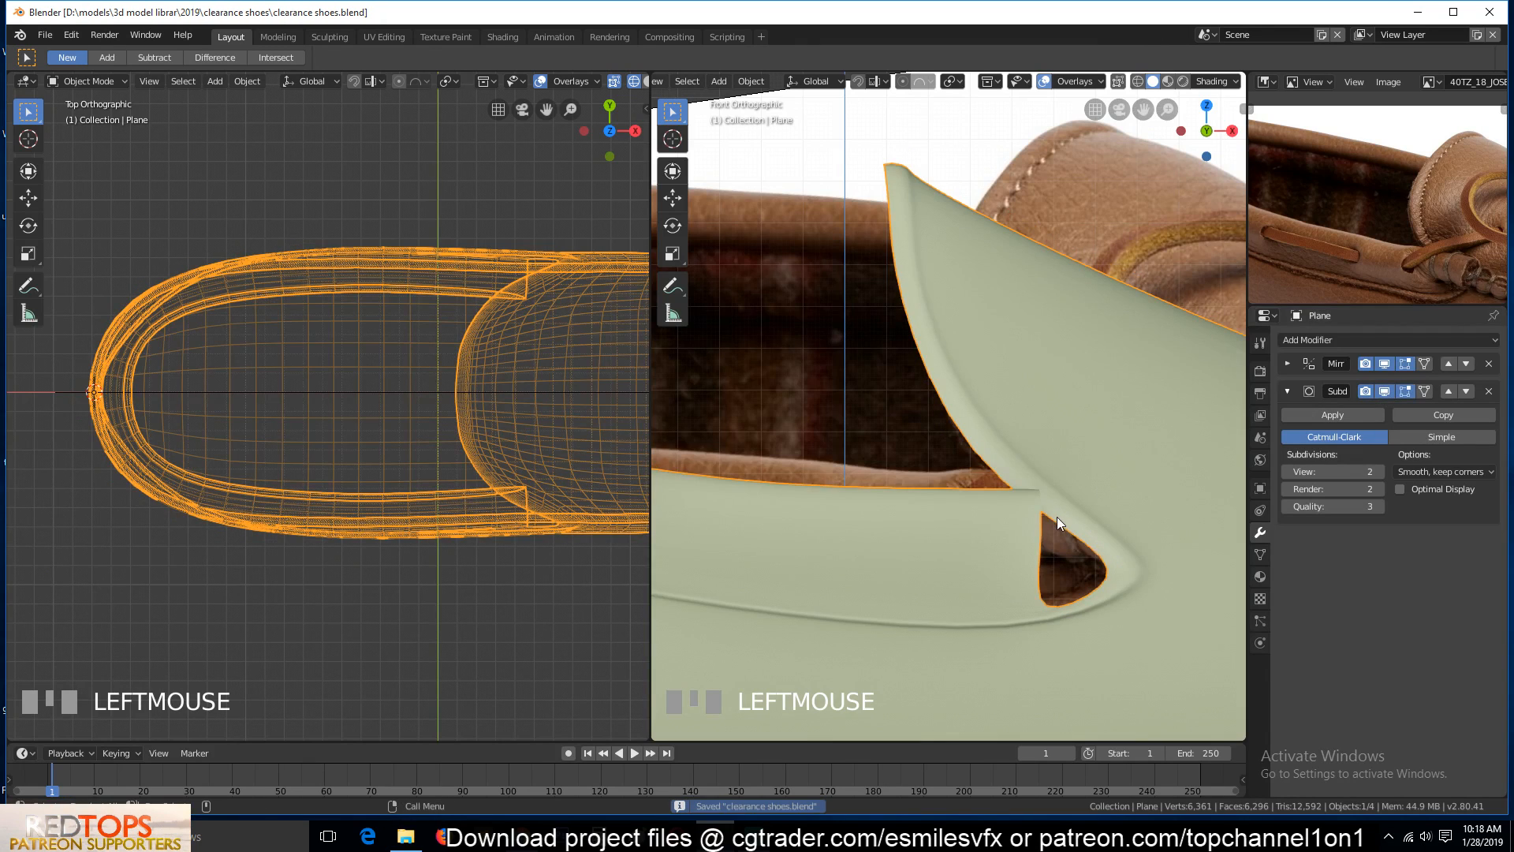
{"action": "scroll", "coordinate": [1057, 517], "scroll_direction": "down", "scroll_amount": 3}
{"action": "middle_click_drag", "start_coordinate": [1040, 495], "coordinate": [1235, 479]}
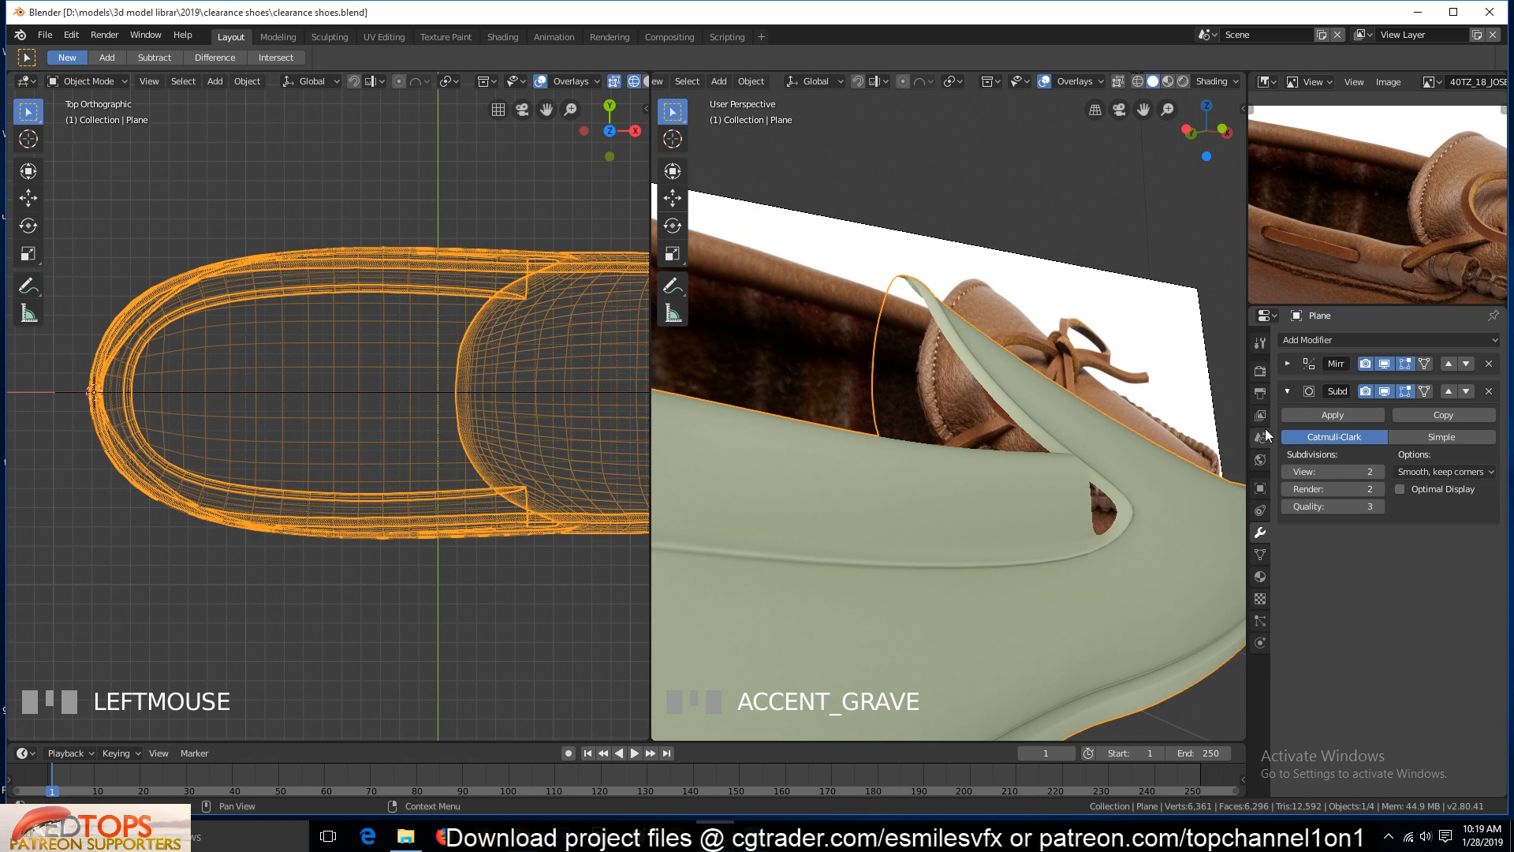
{"action": "key", "text": "KP_1"}
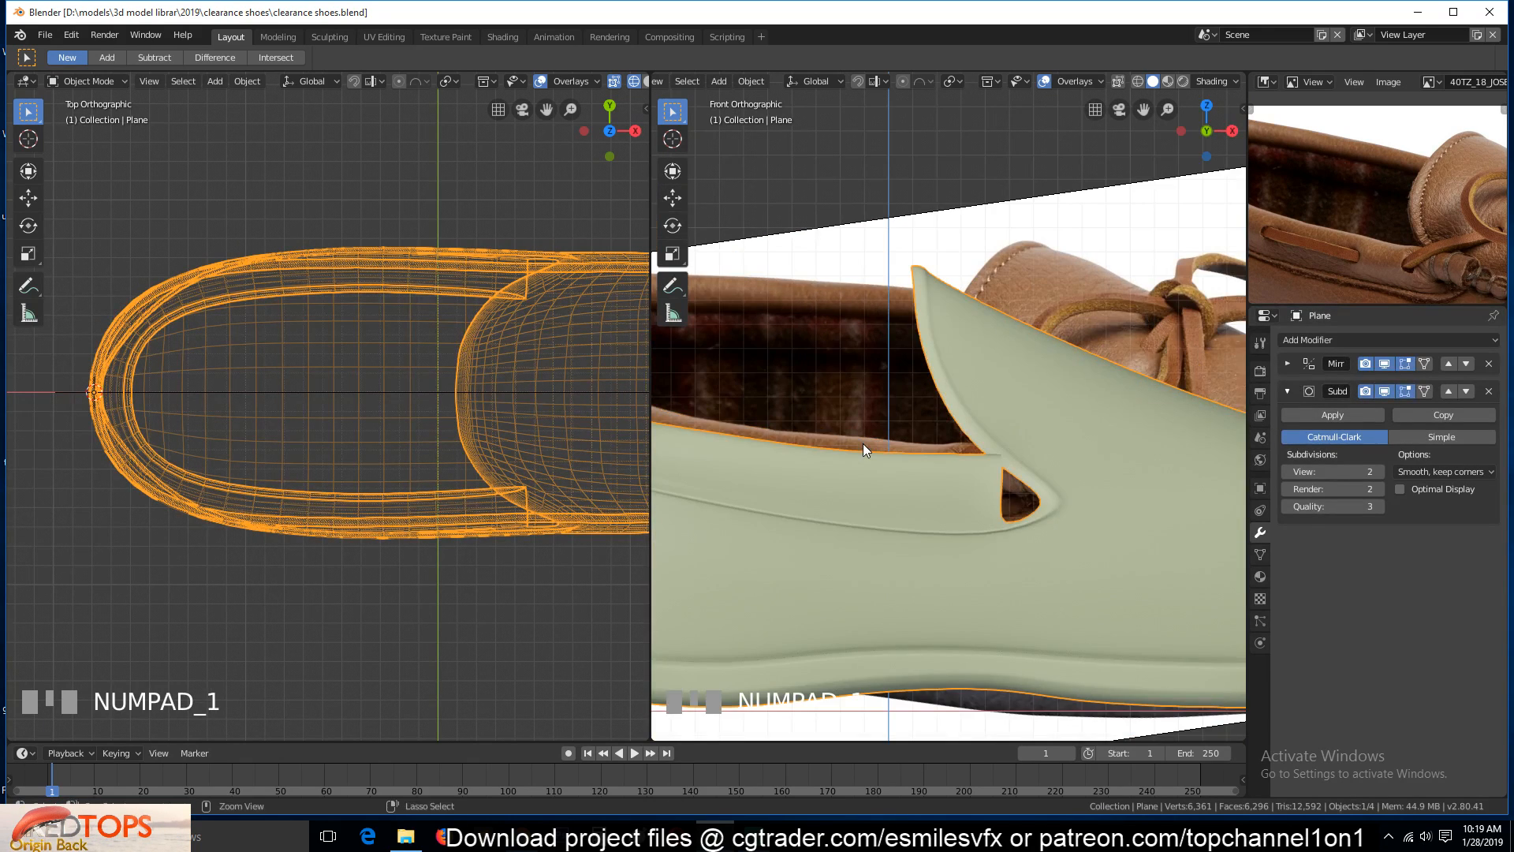
{"action": "key", "text": "ctrl+s"}
{"action": "middle_click_drag", "start_coordinate": [893, 418], "coordinate": [1000, 336], "text": "shift"}
{"action": "scroll", "coordinate": [955, 372], "scroll_direction": "up", "scroll_amount": 1}
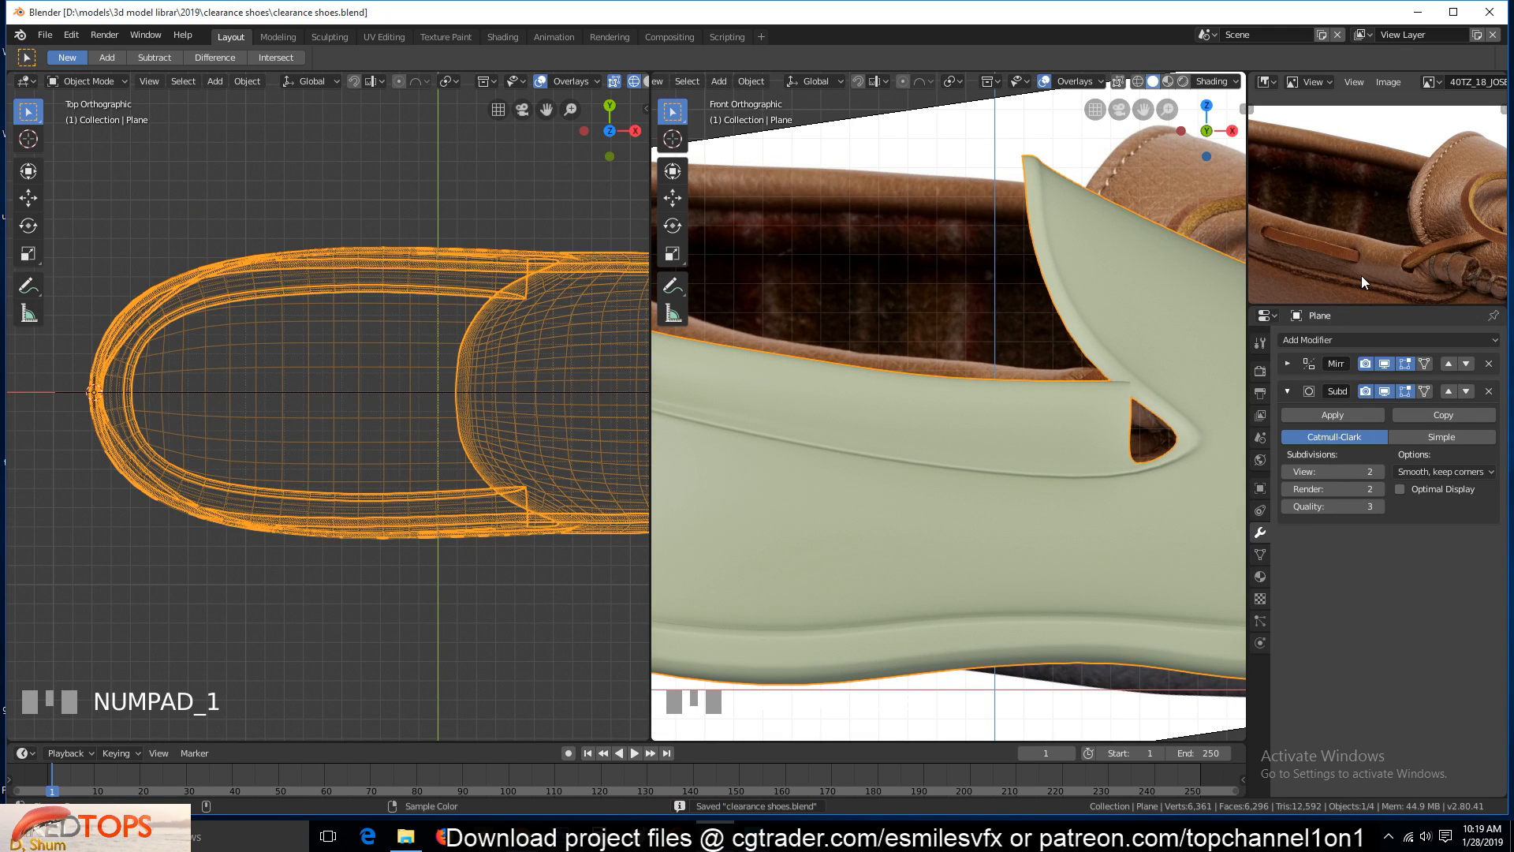
Hide the viewport subdivision, return to Edit Mode, and examine the side strip and its seam from several angles
{"action": "left_click", "coordinate": [1384, 391]}
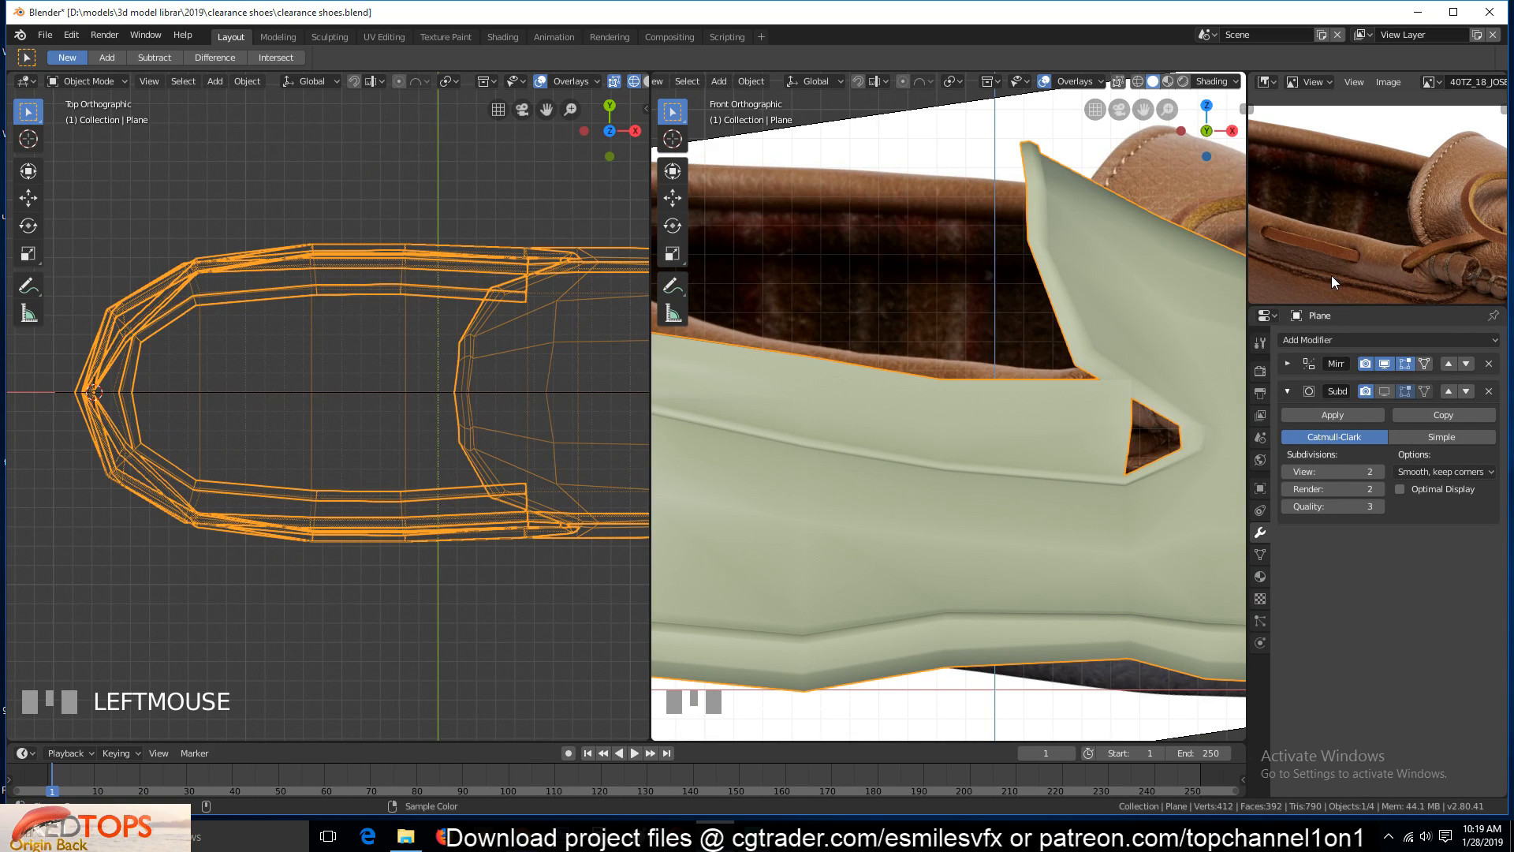
{"action": "scroll", "coordinate": [869, 428], "scroll_direction": "up", "scroll_amount": 3}
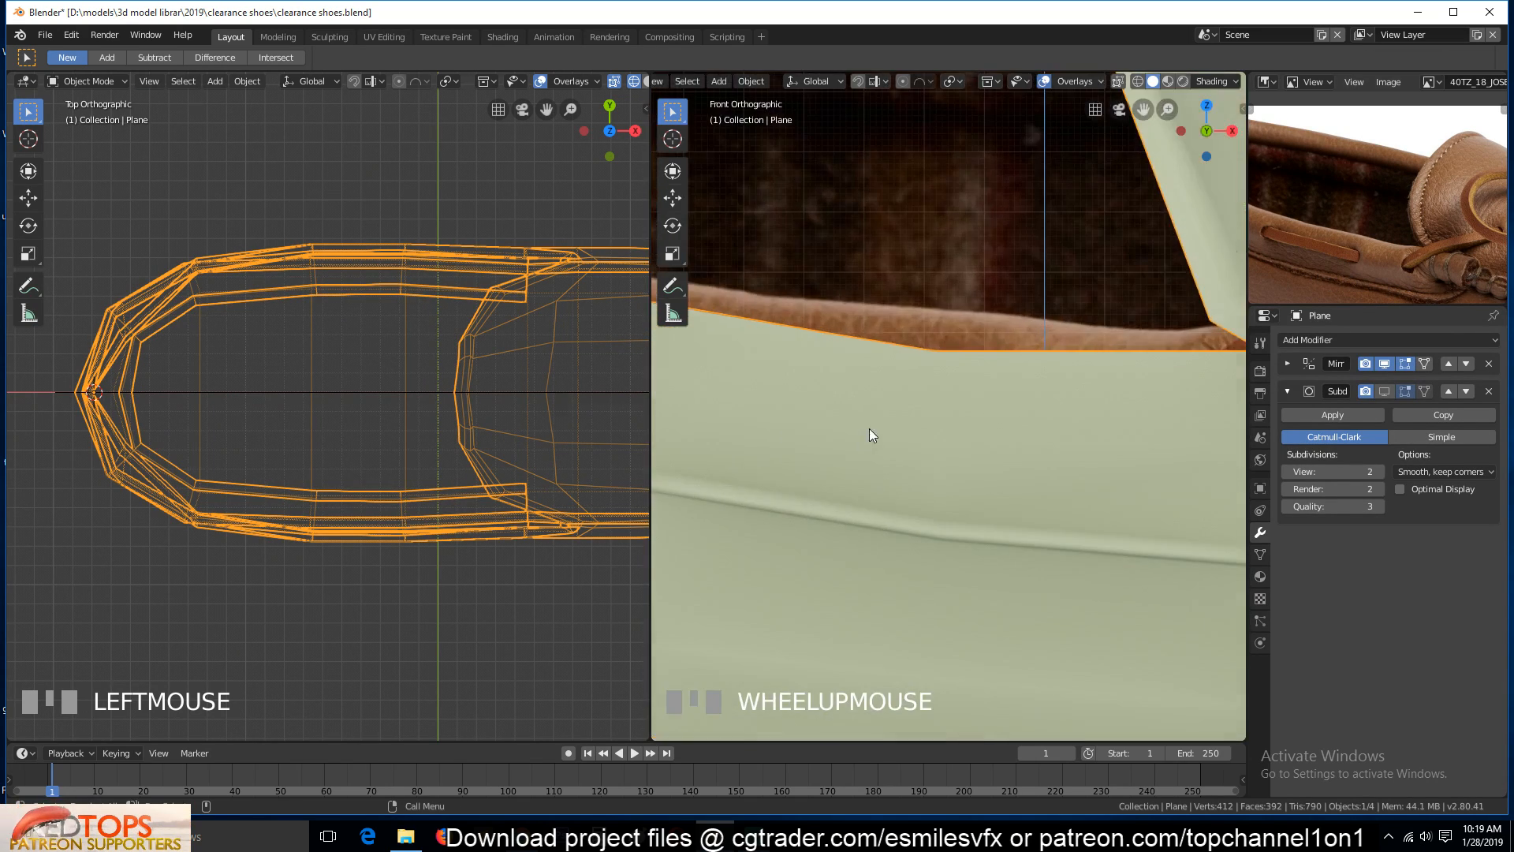
{"action": "key", "text": "Tab"}
{"action": "key", "text": "grave"}
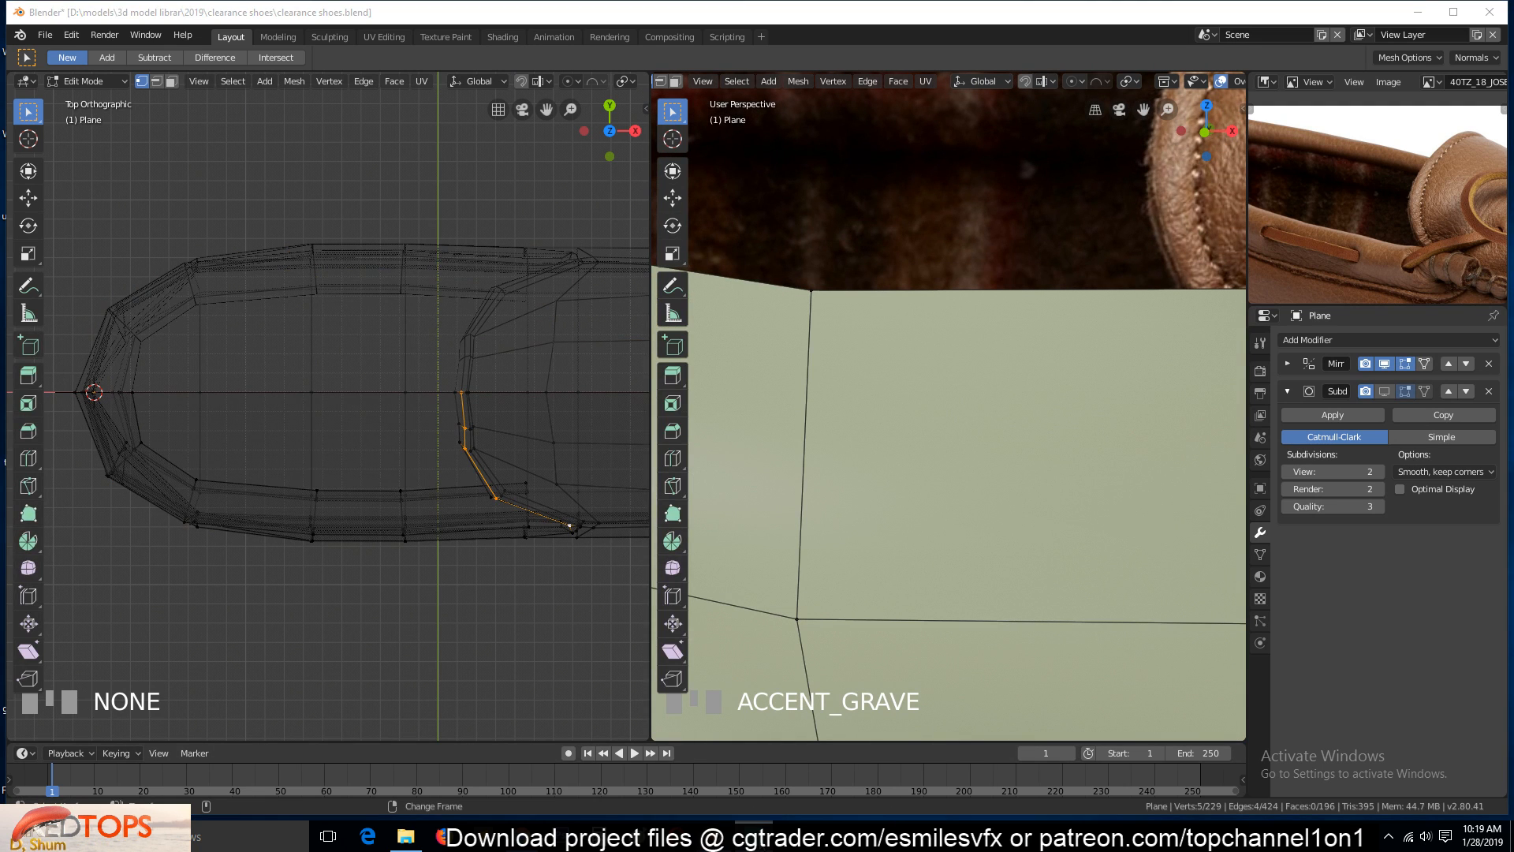
{"action": "scroll", "coordinate": [902, 618], "scroll_direction": "up", "scroll_amount": 3}
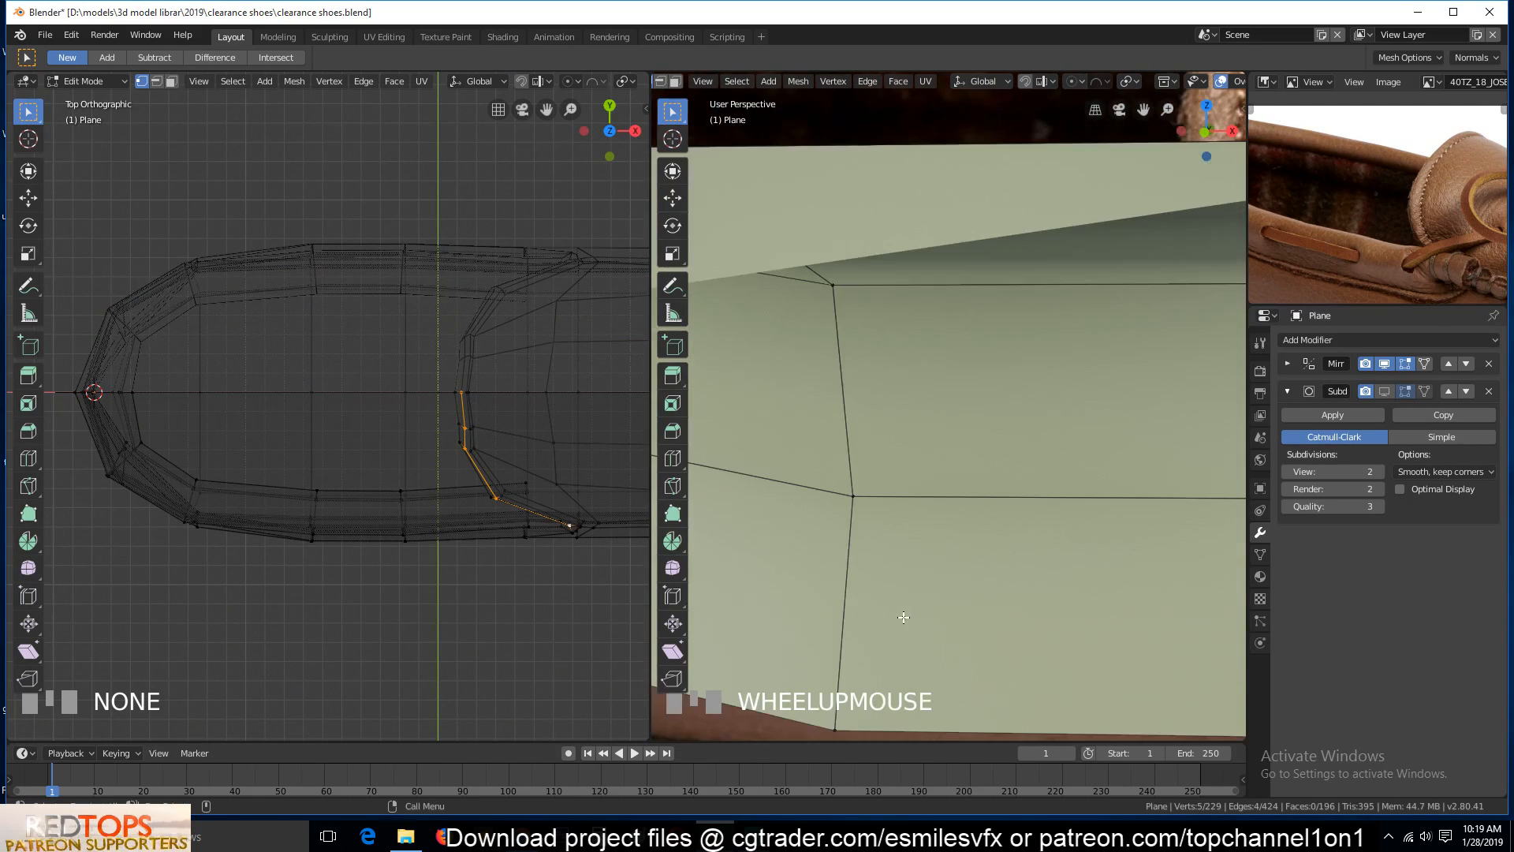
{"action": "scroll", "coordinate": [841, 622], "scroll_direction": "down", "scroll_amount": 6}
{"action": "middle_click_drag", "start_coordinate": [842, 622], "coordinate": [949, 514]}
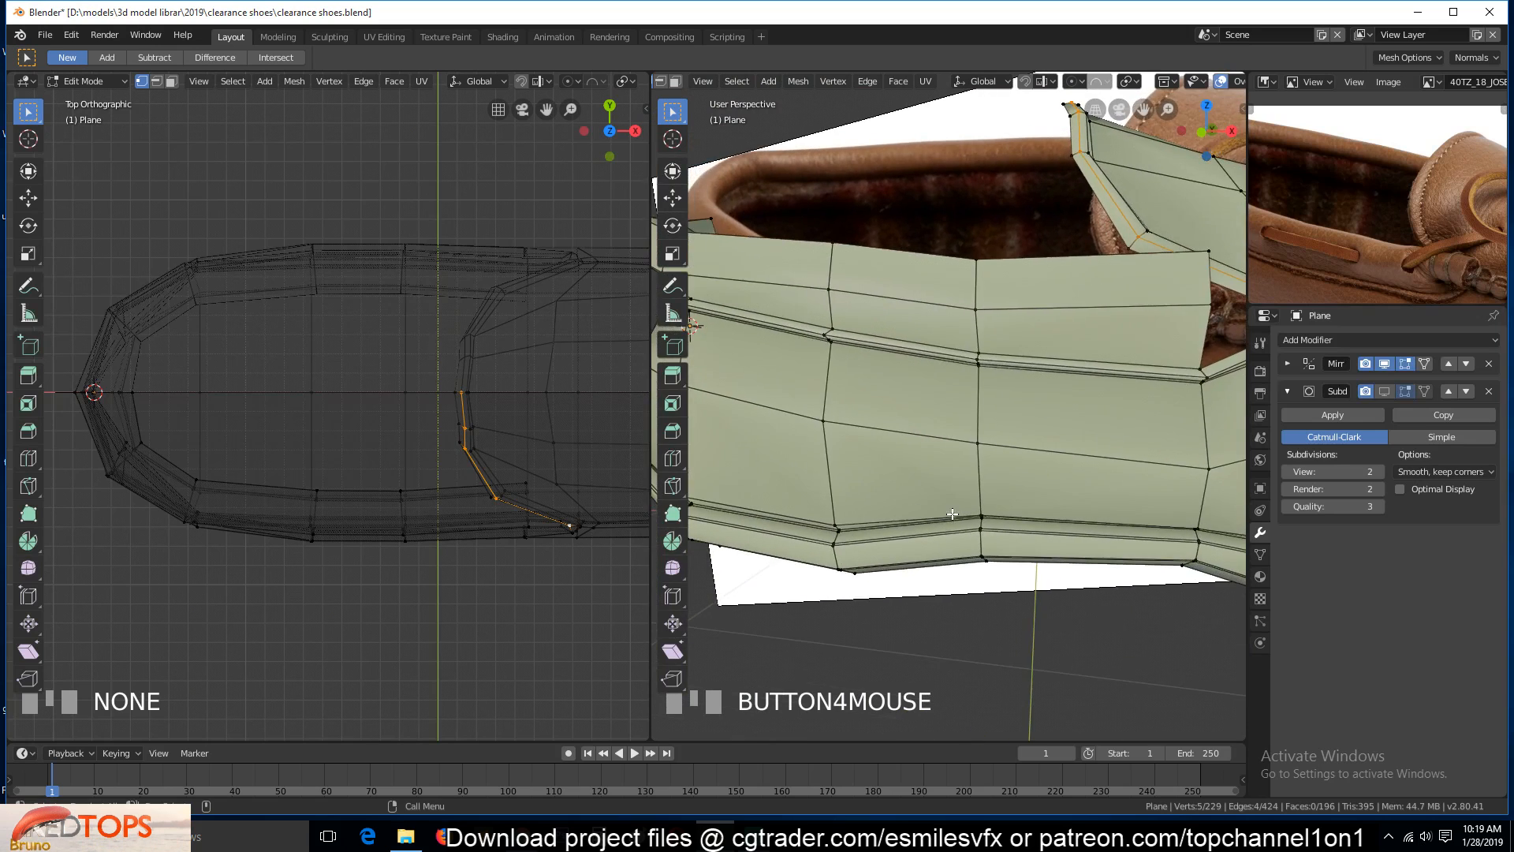
{"action": "scroll", "coordinate": [973, 418], "scroll_direction": "up", "scroll_amount": 1}
{"action": "middle_click_drag", "start_coordinate": [976, 418], "coordinate": [933, 427]}
{"action": "scroll", "coordinate": [974, 386], "scroll_direction": "up", "scroll_amount": 1}
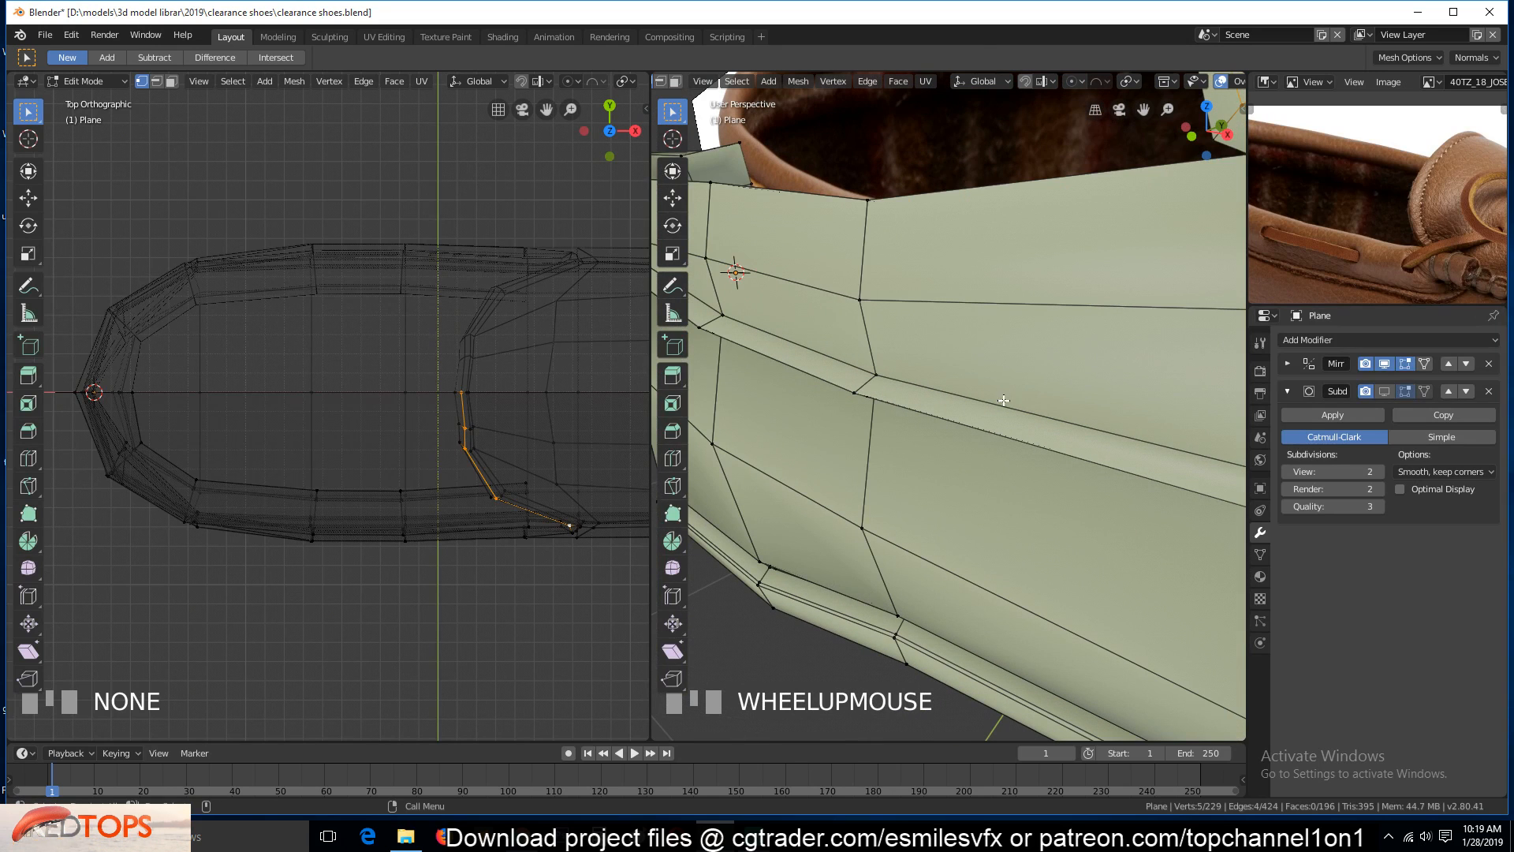
Try to cut an edge loop along the narrow seam band that runs around the side strip and lace slot
{"action": "key", "text": "ctrl+r"}
{"action": "left_click", "coordinate": [876, 380]}
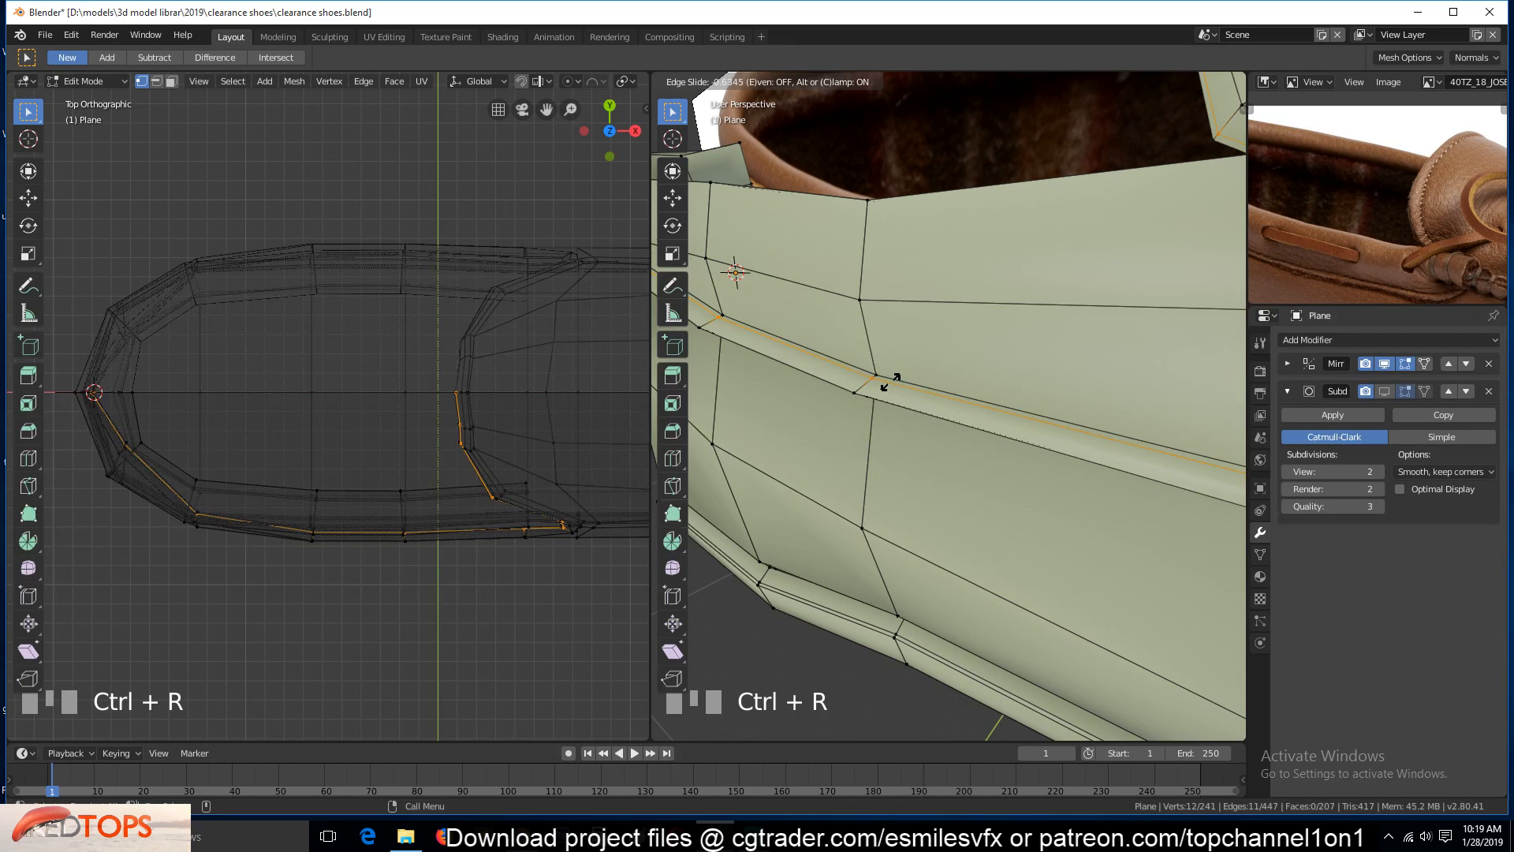
{"action": "left_click", "coordinate": [890, 383]}
{"action": "scroll", "coordinate": [991, 443], "scroll_direction": "down", "scroll_amount": 3}
{"action": "key", "text": "ctrl+z"}
Cut two edge loops along the lower part of the side strip, just above its seam
{"action": "key", "text": "grave"}
{"action": "middle_click_drag", "start_coordinate": [991, 442], "coordinate": [1015, 416]}
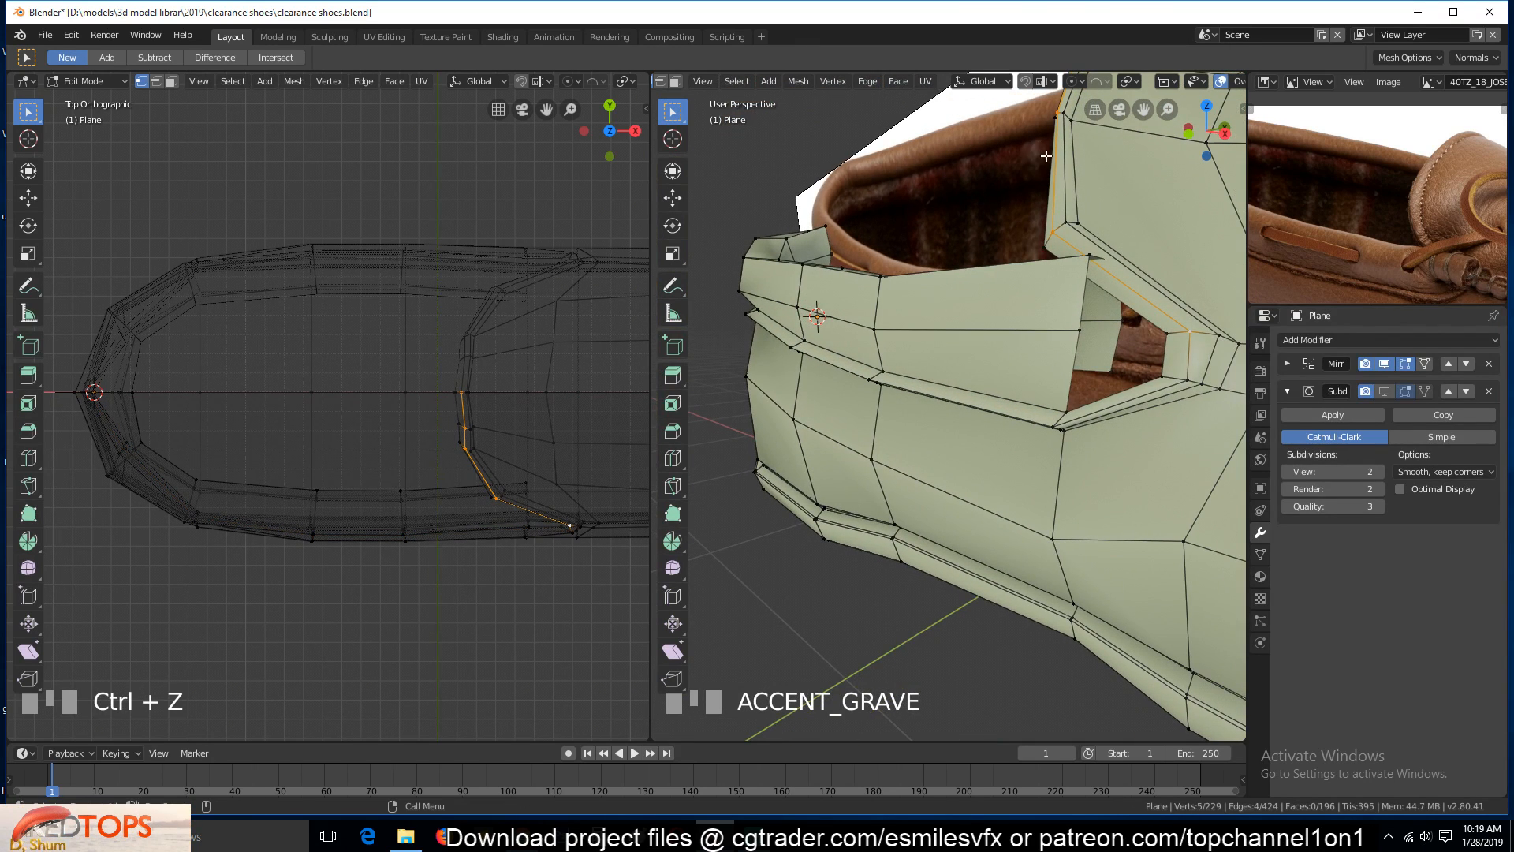
{"action": "key", "text": "ctrl+r"}
{"action": "left_click", "coordinate": [1074, 370]}
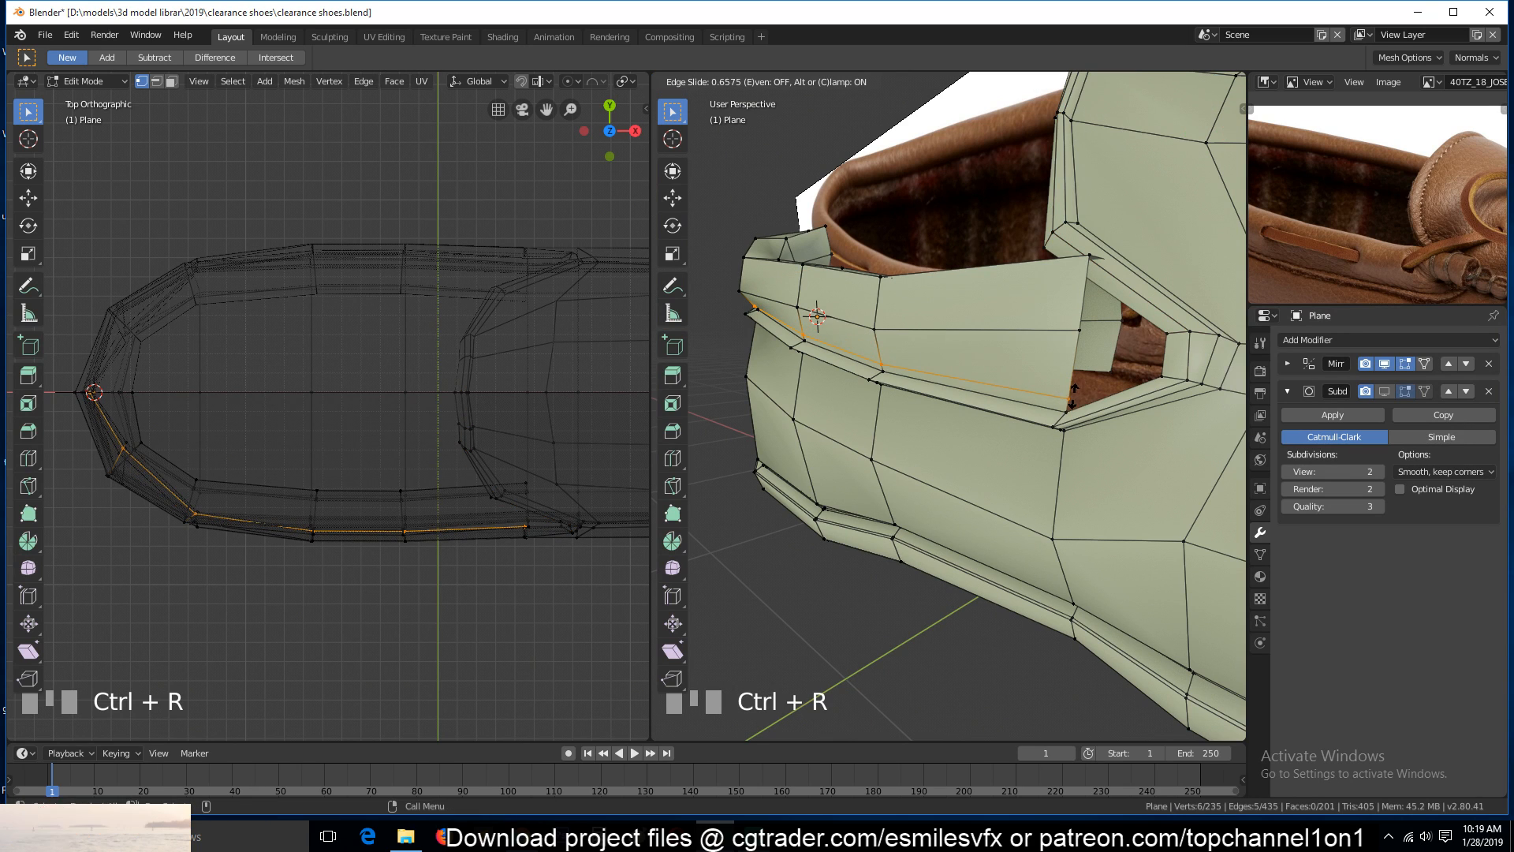
{"action": "left_click", "coordinate": [1077, 399]}
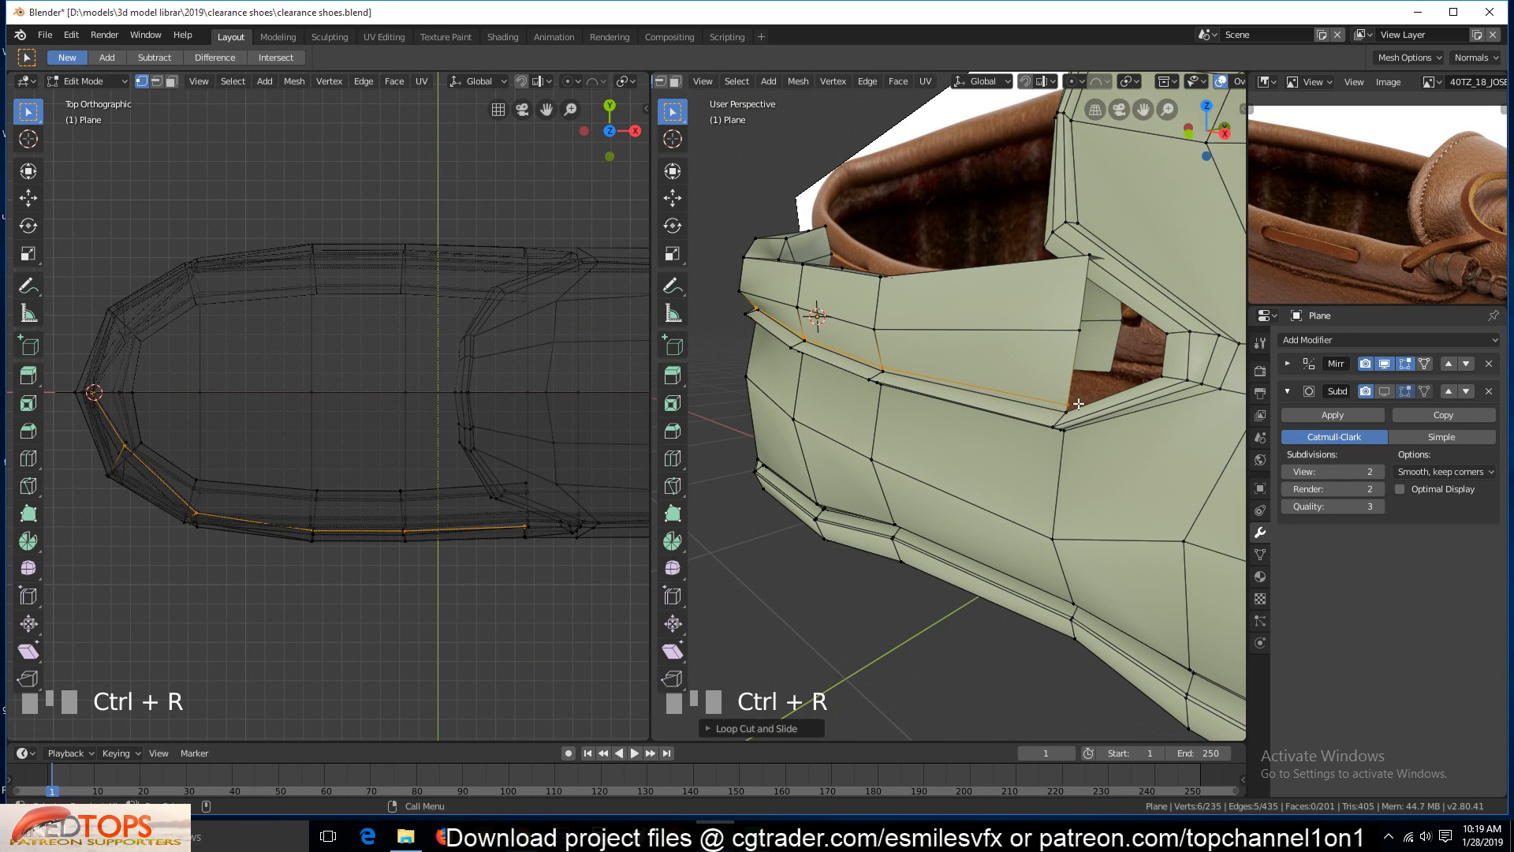
{"action": "key", "text": "ctrl+r"}
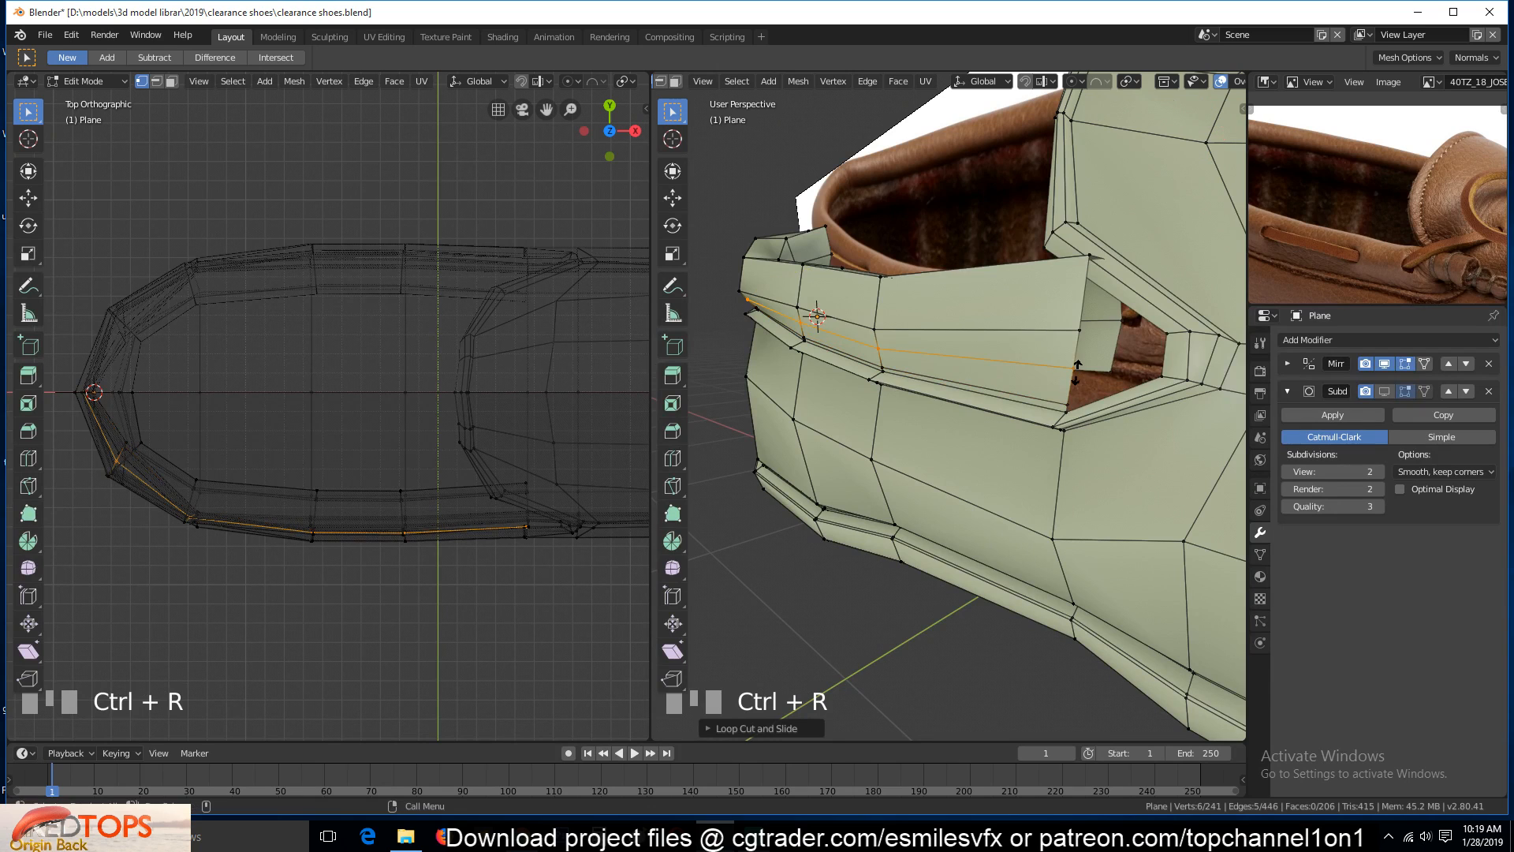
{"action": "left_click", "coordinate": [1080, 379]}
{"action": "left_click", "coordinate": [1096, 422]}
Edge-slide the upper of the two new loops by about 0.33 towards the seam and offset it slightly with Shrink/Fatten
{"action": "key", "text": "alt+s"}
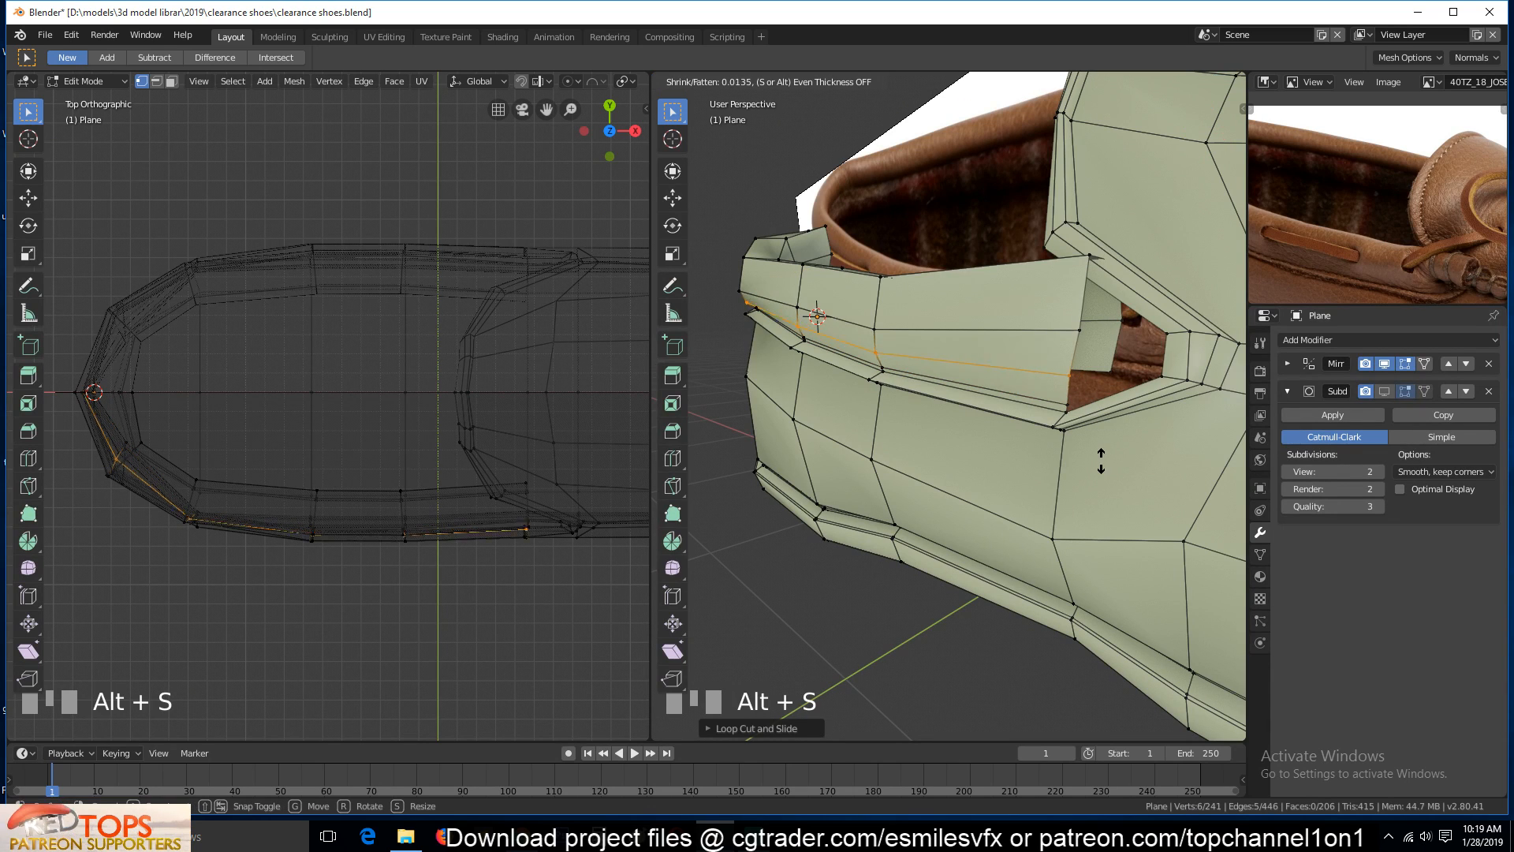
{"action": "right_click", "coordinate": [1094, 394]}
{"action": "key", "text": "g"}
{"action": "key", "text": "g"}
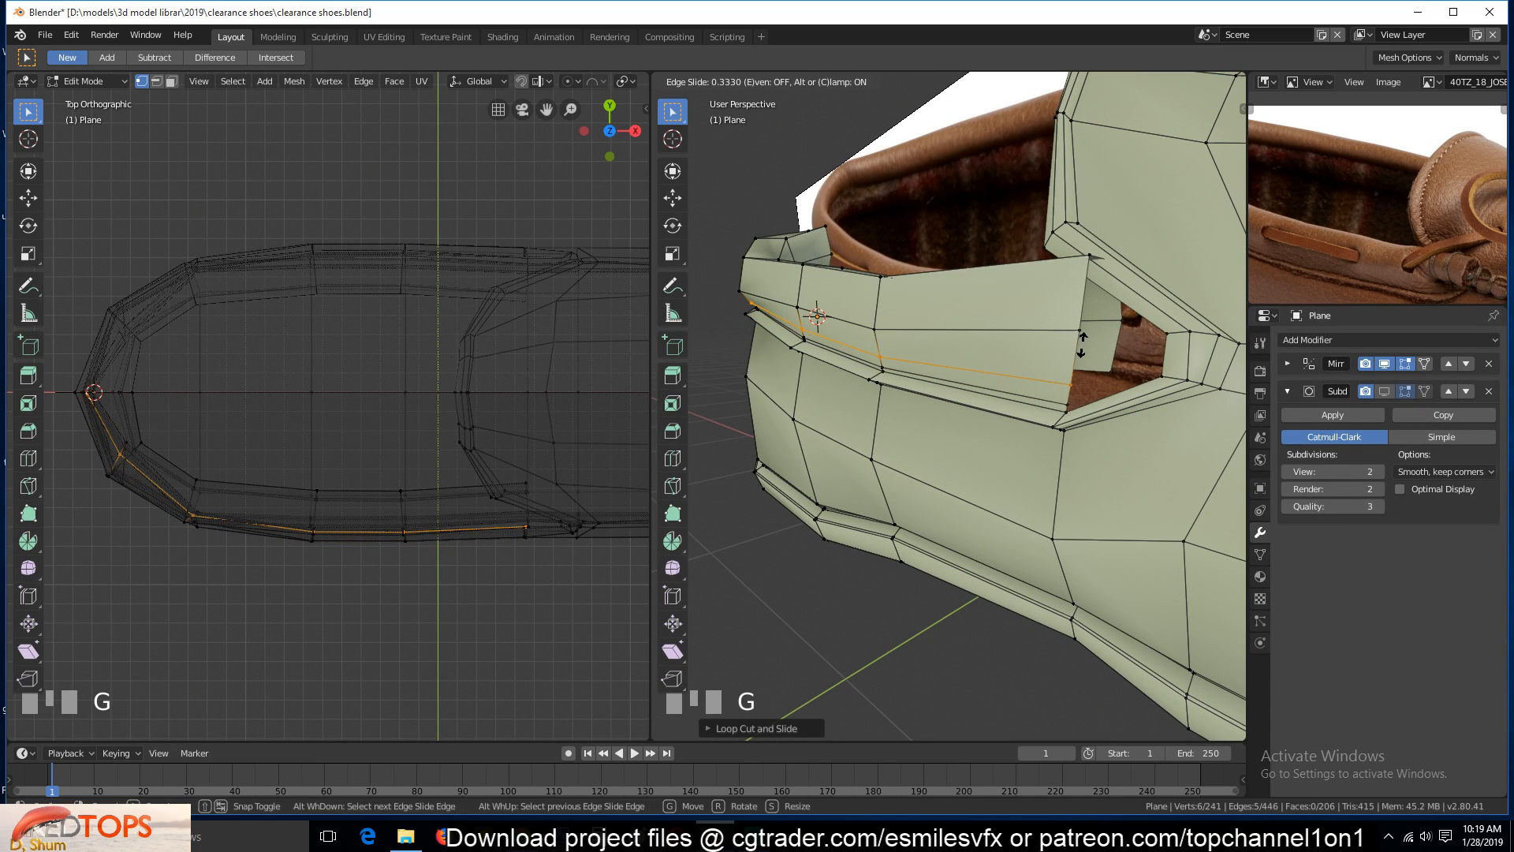
{"action": "left_click", "coordinate": [1082, 347]}
{"action": "key", "text": "alt+s"}
{"action": "right_click", "coordinate": [1097, 371]}
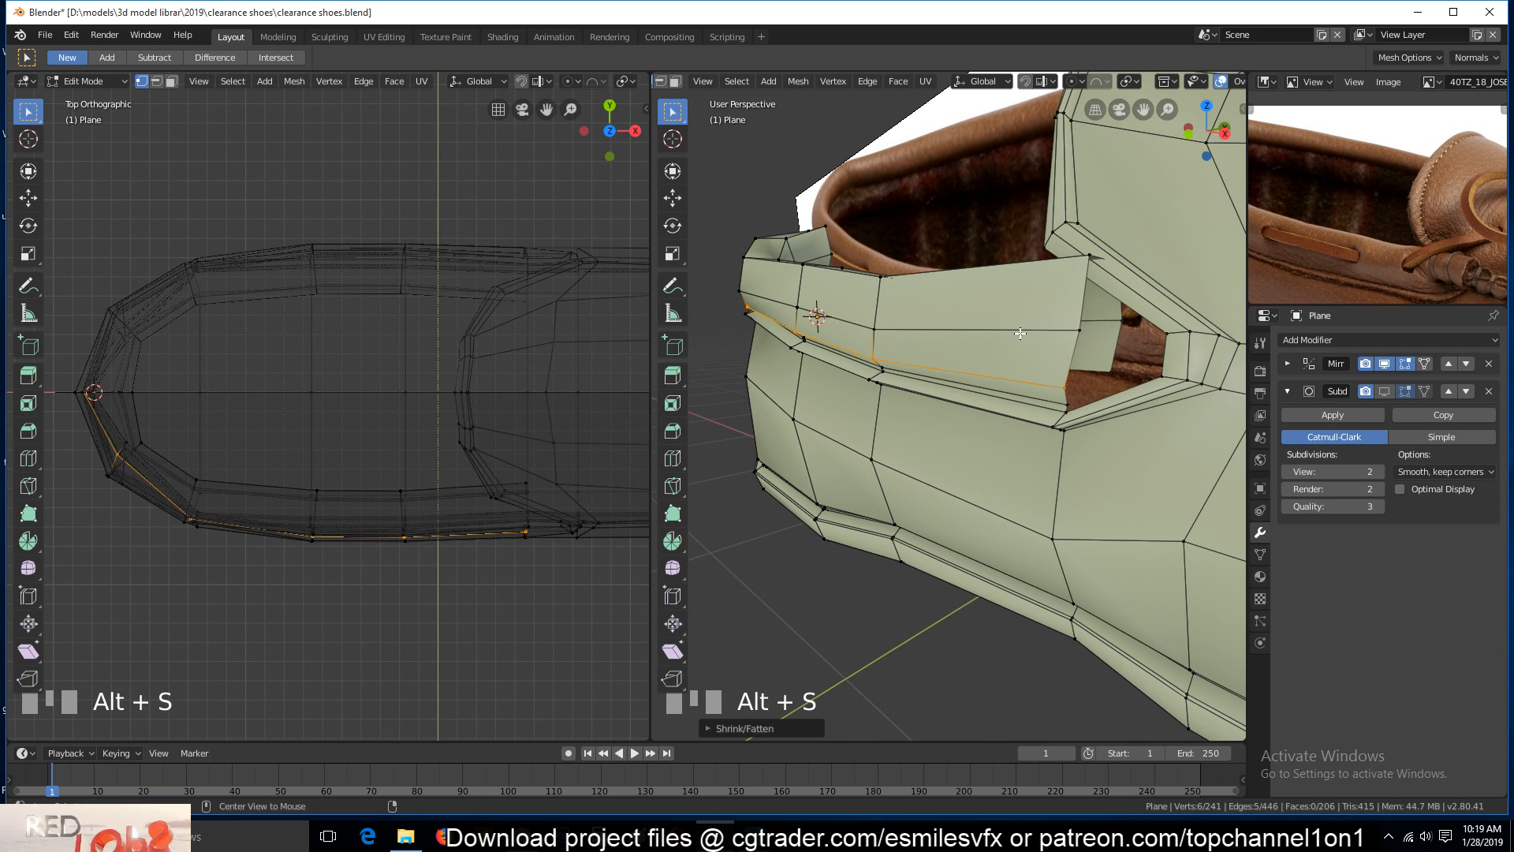
Fatten the side strip's middle edge loop outward to give the strip a rounder bulge
{"action": "left_click", "coordinate": [1057, 330], "text": "alt"}
{"action": "key", "text": "alt+s"}
{"action": "left_click", "coordinate": [1118, 422]}
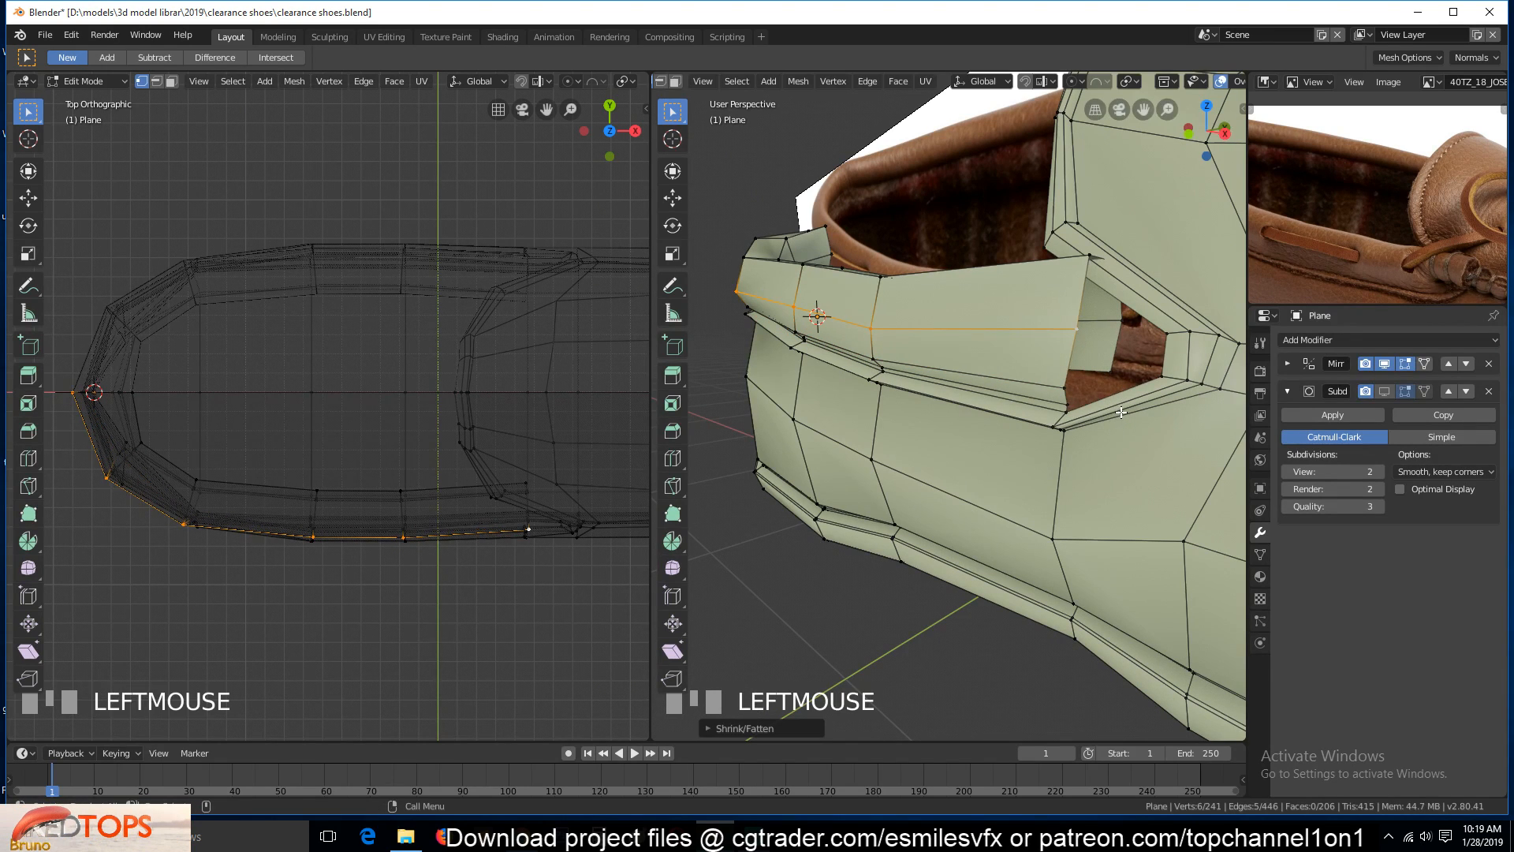
{"action": "key", "text": "g"}
{"action": "key", "text": "g"}
{"action": "left_click", "coordinate": [1123, 422]}
{"action": "key", "text": "alt+s"}
{"action": "left_click", "coordinate": [1123, 422]}
Preview the subdivided mesh in Object Mode, examine the side strip's bulge at an angle, and return to Edit Mode without viewport subdivision
{"action": "key", "text": "Tab"}
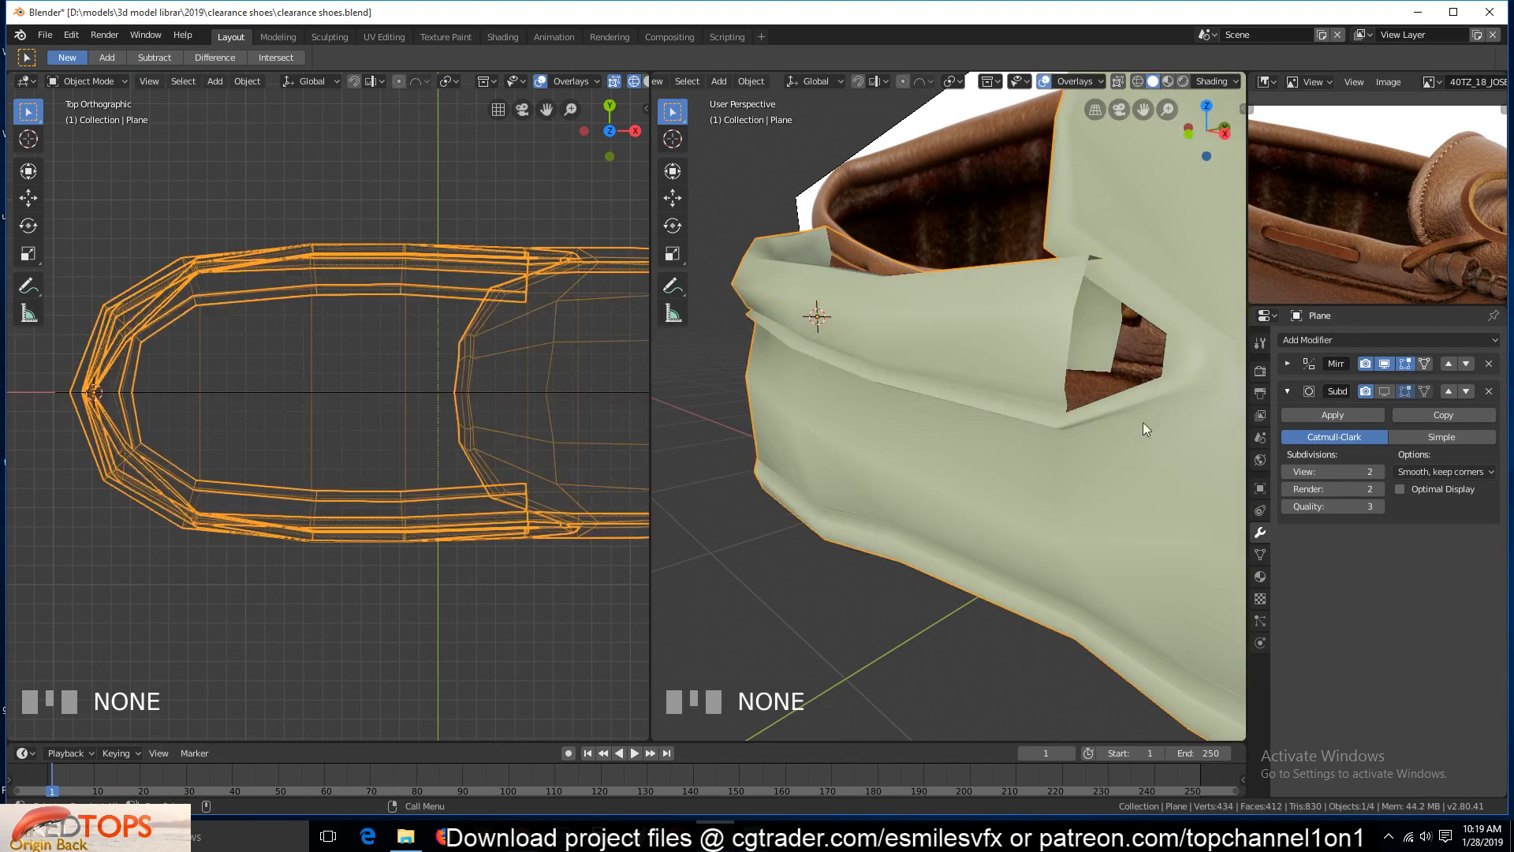
{"action": "left_click", "coordinate": [1384, 391]}
{"action": "middle_click_drag", "start_coordinate": [923, 472], "coordinate": [1141, 498]}
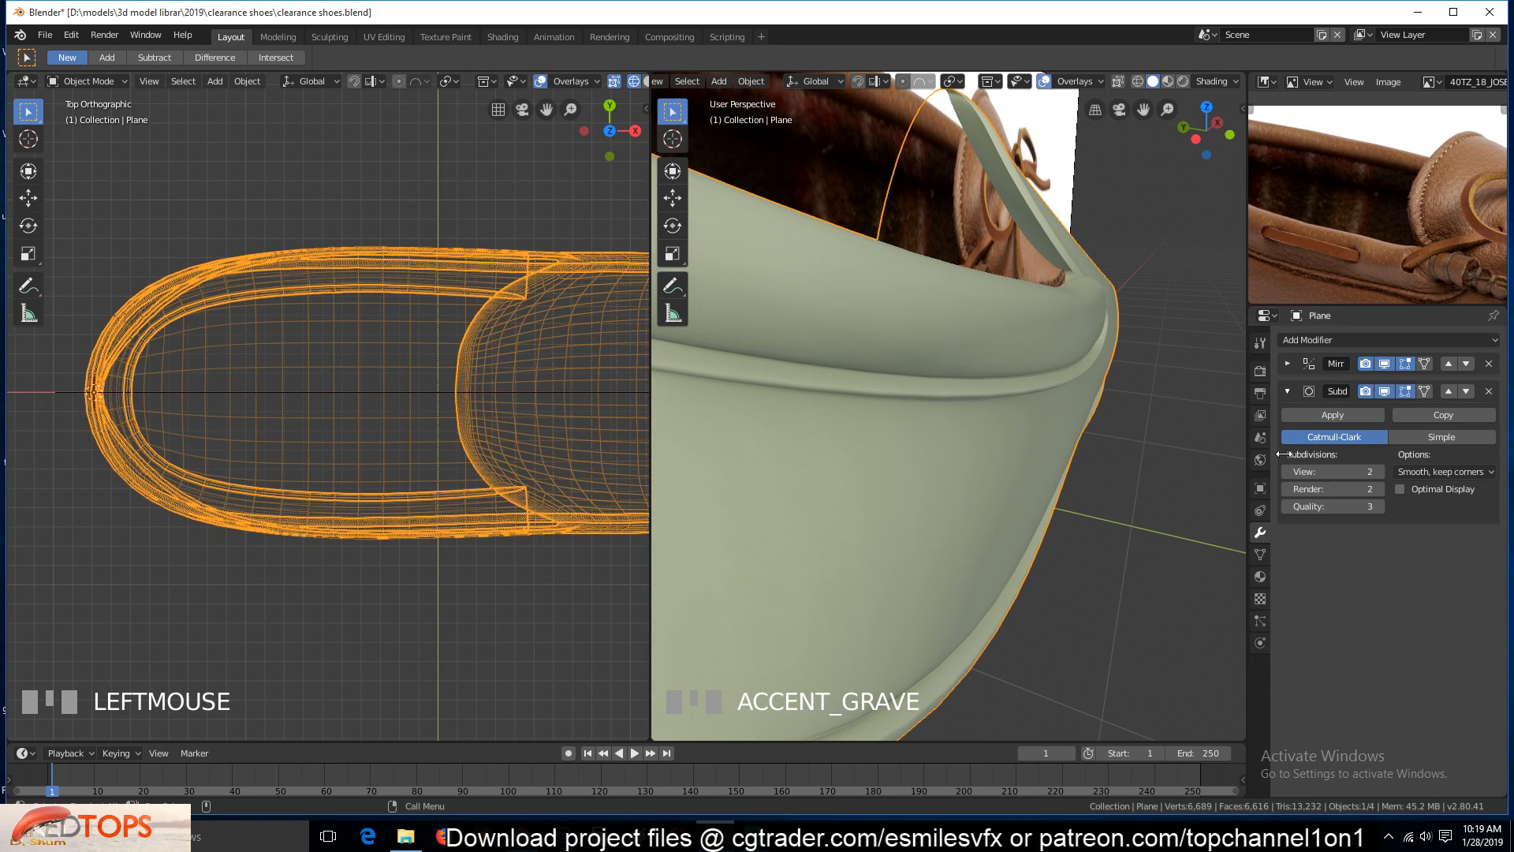
{"action": "left_click", "coordinate": [1384, 390]}
{"action": "key", "text": "Tab"}
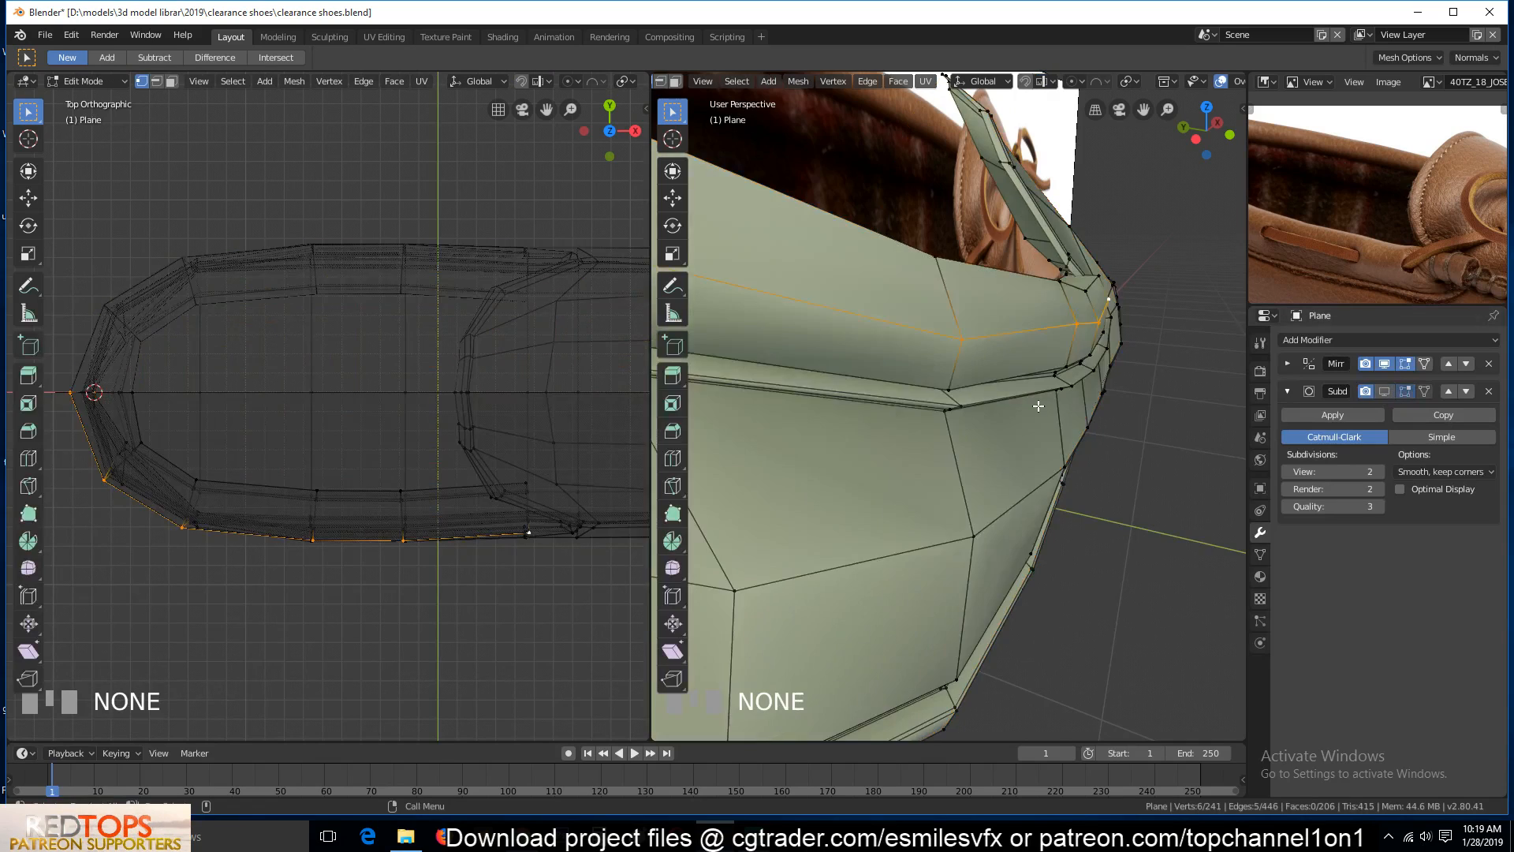
Offset the edge loop just above the seam band slightly with Shrink/Fatten
{"action": "scroll", "coordinate": [1067, 354], "scroll_direction": "up", "scroll_amount": 3}
{"action": "left_click", "coordinate": [1067, 354], "text": "alt"}
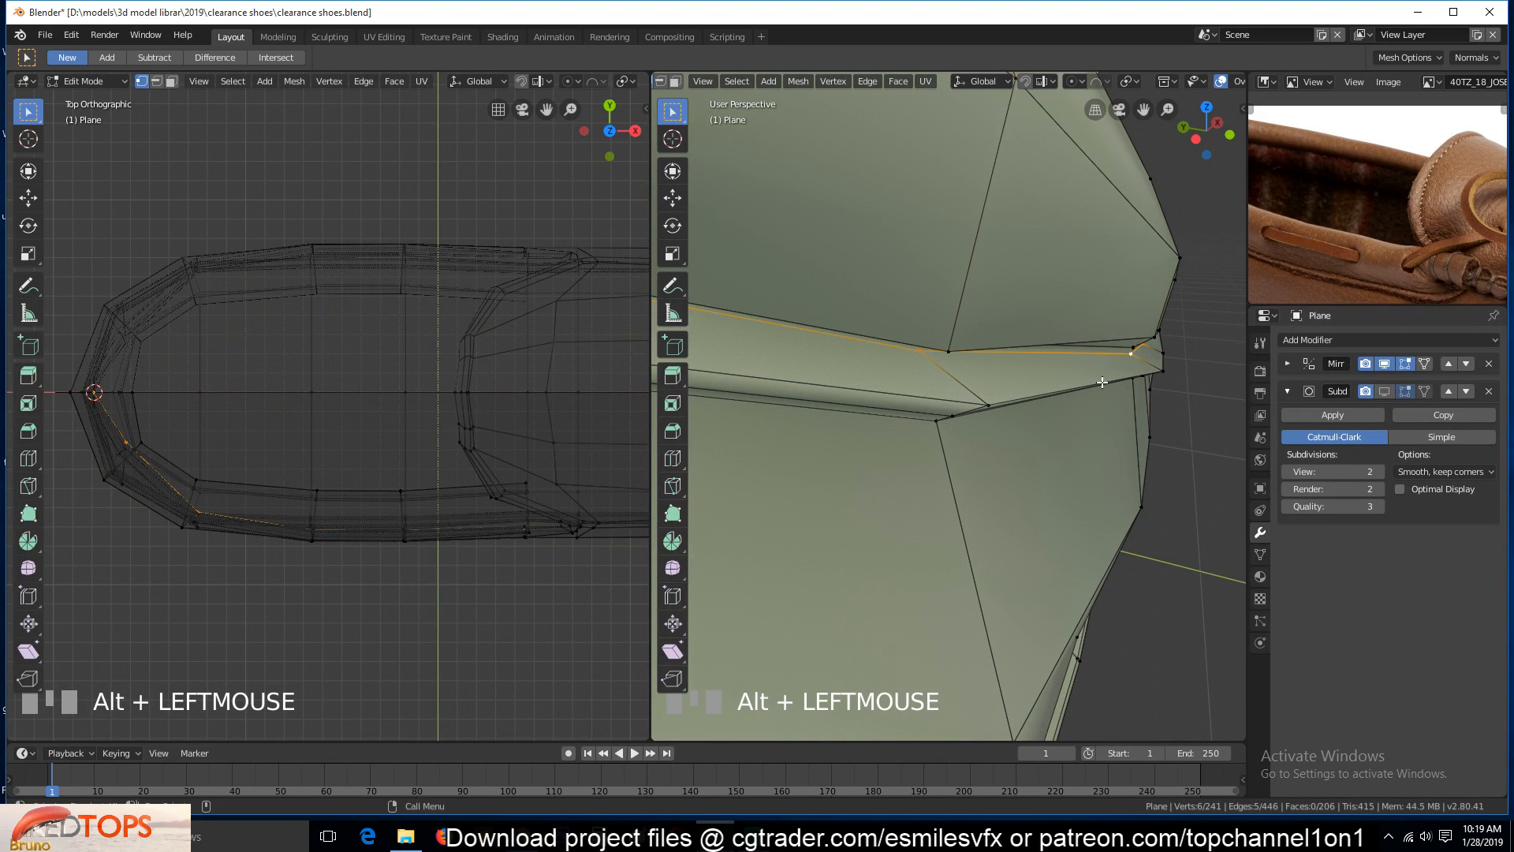
{"action": "key", "text": "alt+s"}
{"action": "left_click", "coordinate": [1143, 418]}
Show the subdivided mesh in Object Mode, inspect the shoe's side and seam, and save the file
{"action": "key", "text": "Tab"}
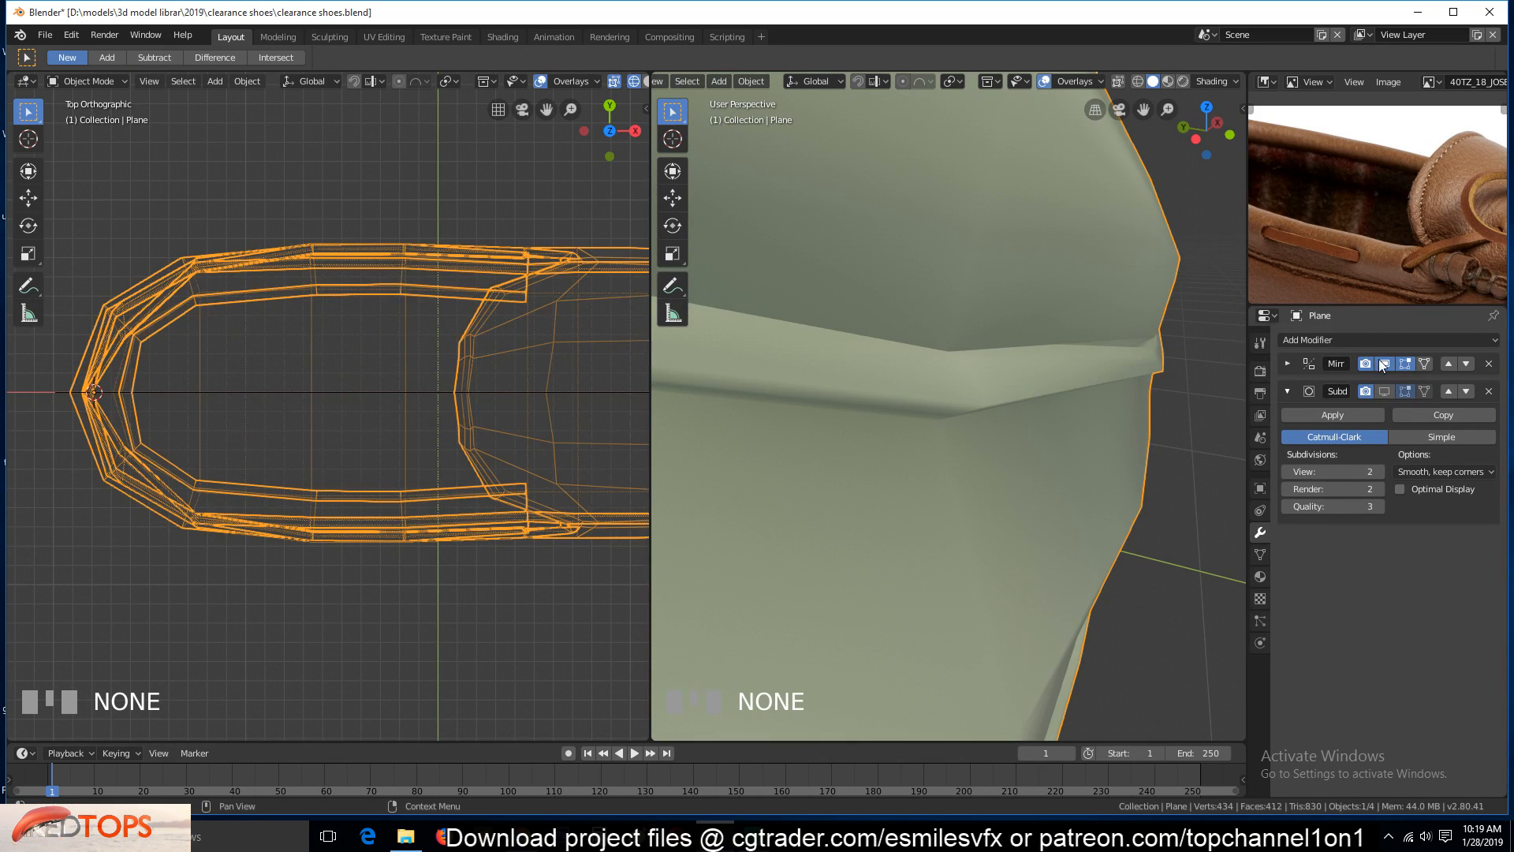
{"action": "left_click", "coordinate": [1385, 391]}
{"action": "key", "text": "grave"}
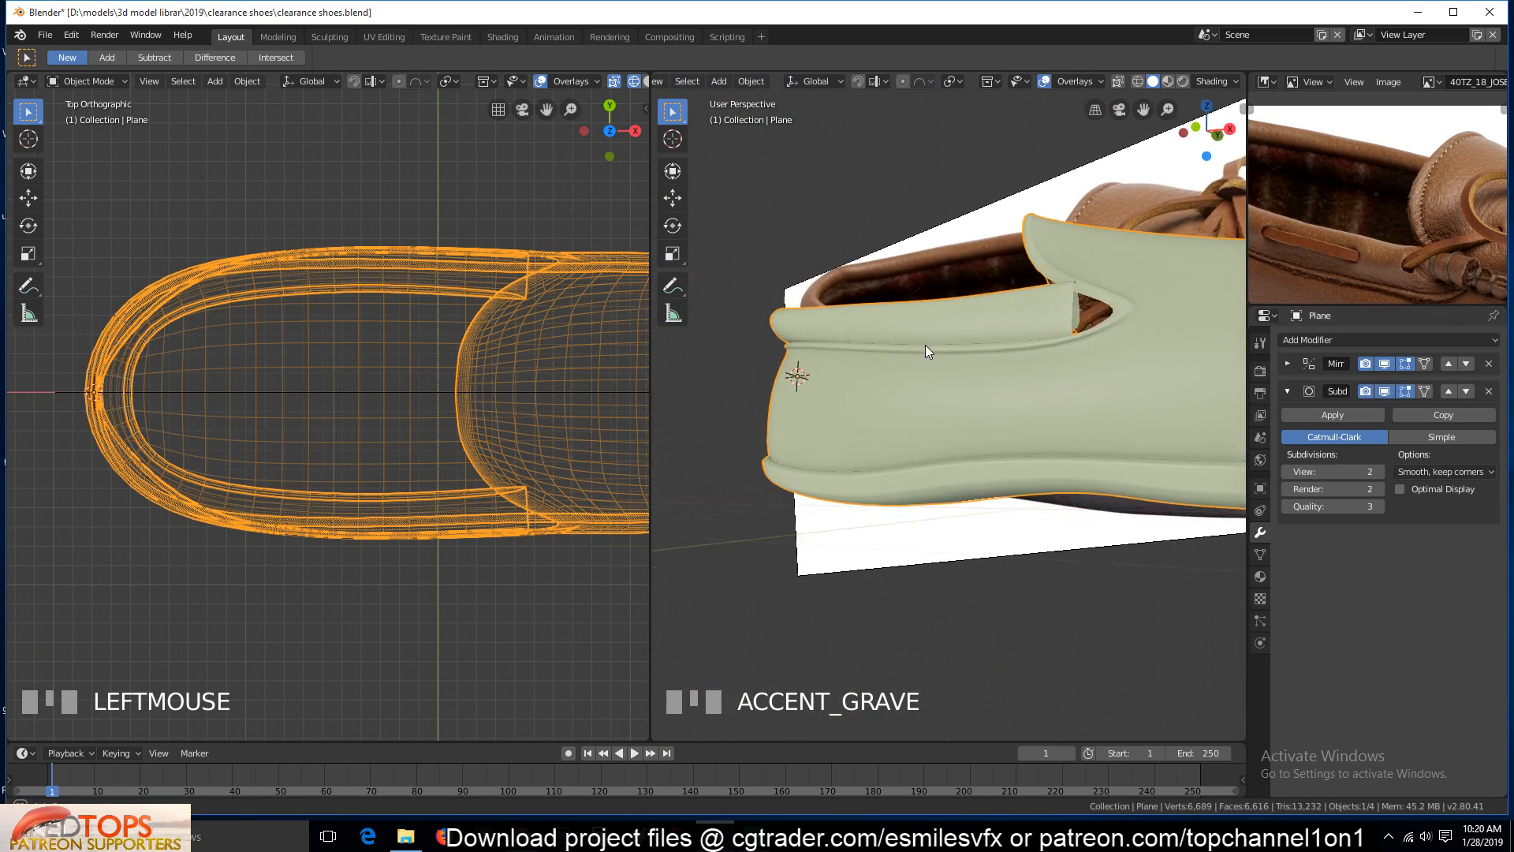
{"action": "scroll", "coordinate": [905, 382], "scroll_direction": "up", "scroll_amount": 5}
{"action": "key", "text": "ctrl+s"}
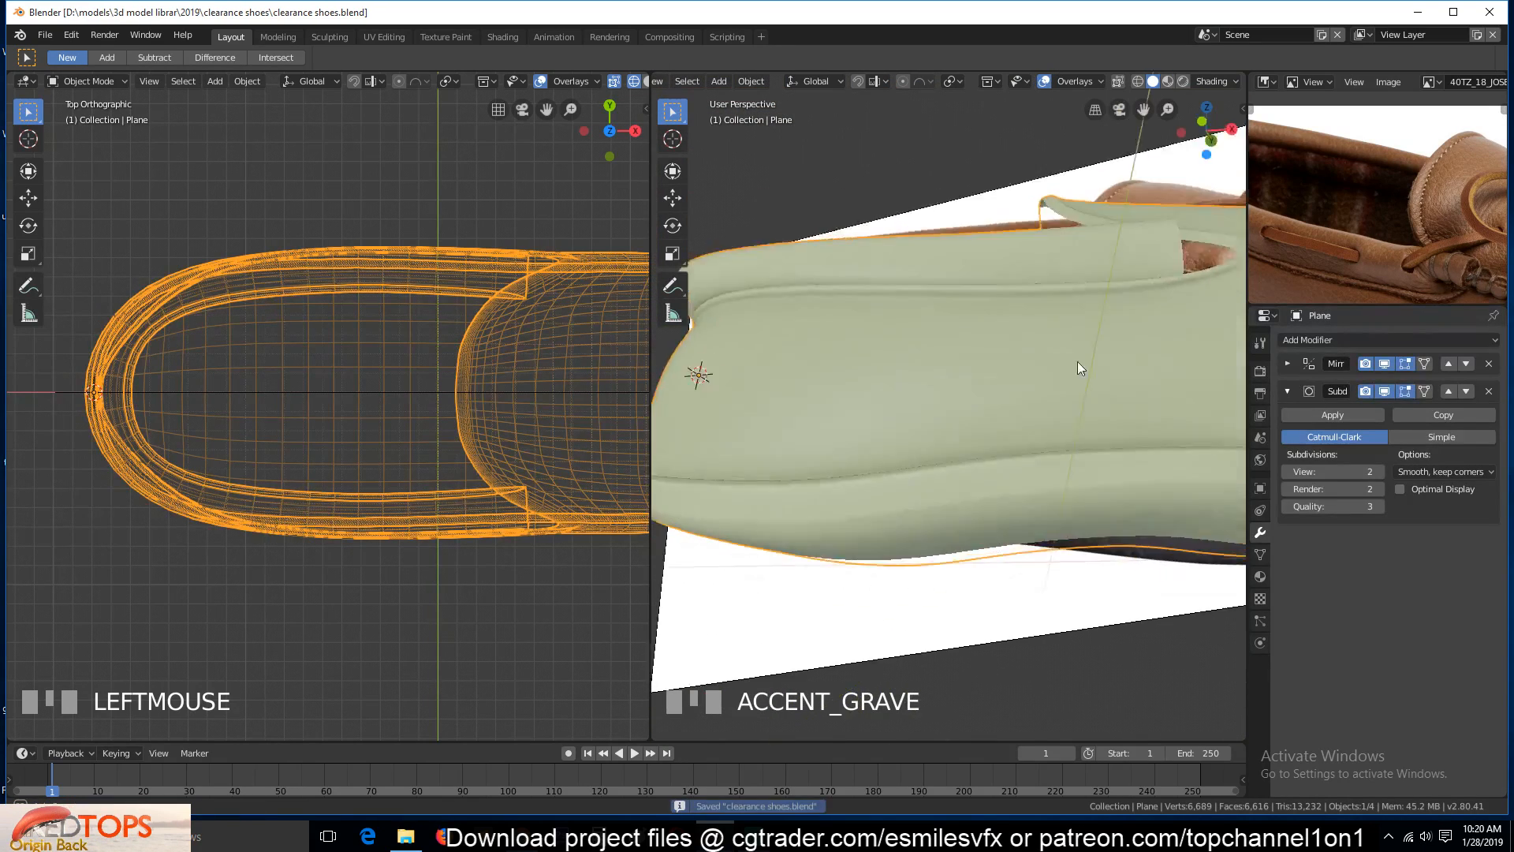
Try cutting an edge loop through the middle of the narrow seam band below the side strip
{"action": "middle_click_drag", "start_coordinate": [1079, 363], "coordinate": [1000, 319]}
{"action": "scroll", "coordinate": [1085, 401], "scroll_direction": "up", "scroll_amount": 4}
{"action": "key", "text": "Tab"}
{"action": "middle_click_drag", "start_coordinate": [1012, 263], "coordinate": [896, 244]}
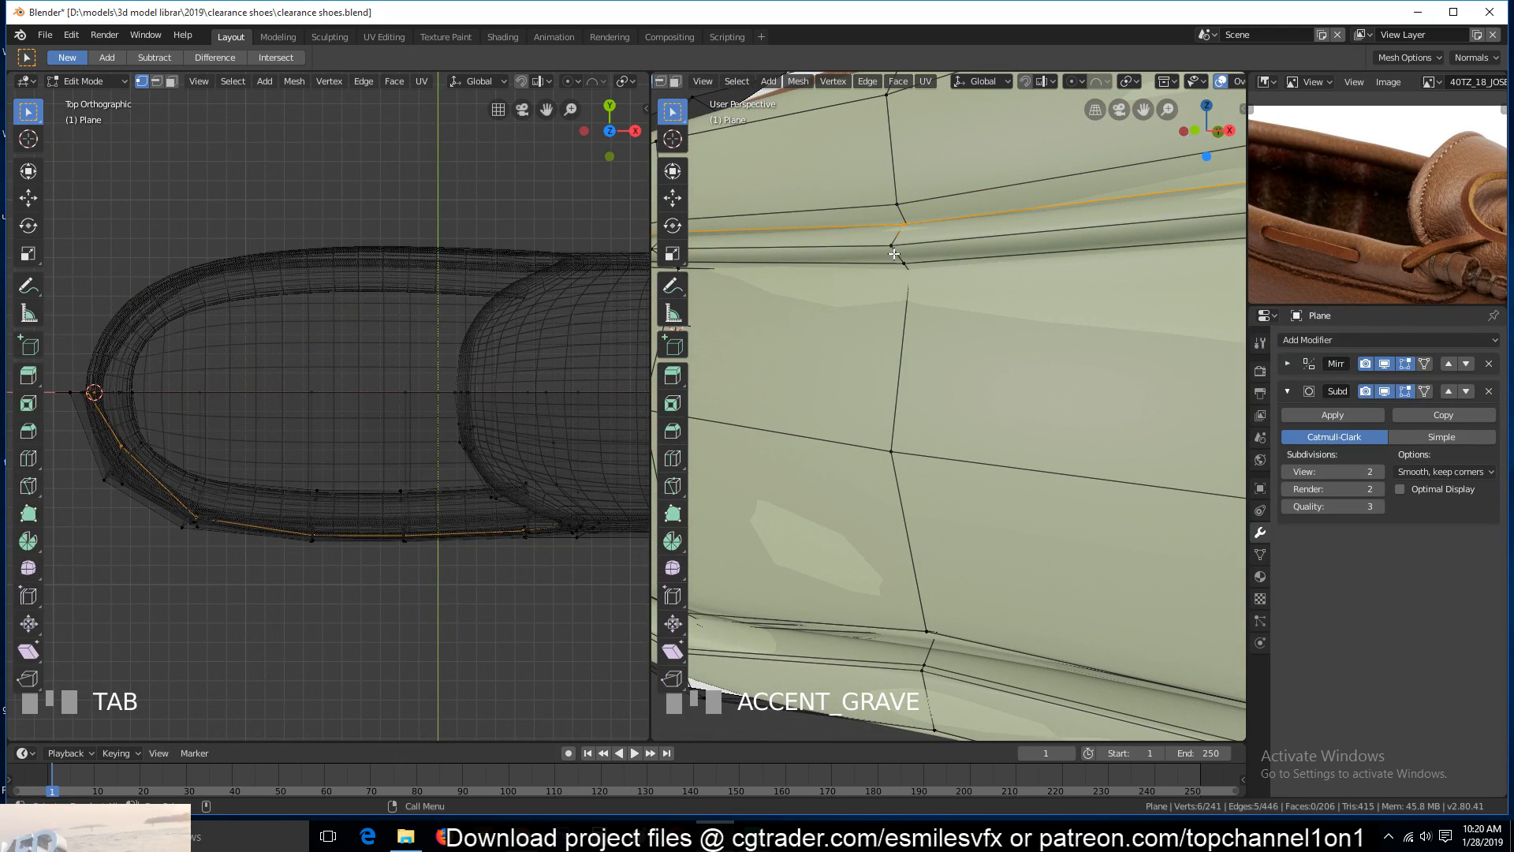
{"action": "key", "text": "ctrl+r"}
{"action": "left_click", "coordinate": [891, 250]}
{"action": "left_click", "coordinate": [892, 253]}
Preview the seam band's new loop in Object Mode, then undo the cut in Edit Mode
{"action": "key", "text": "Tab"}
{"action": "scroll", "coordinate": [904, 284], "scroll_direction": "down", "scroll_amount": 4}
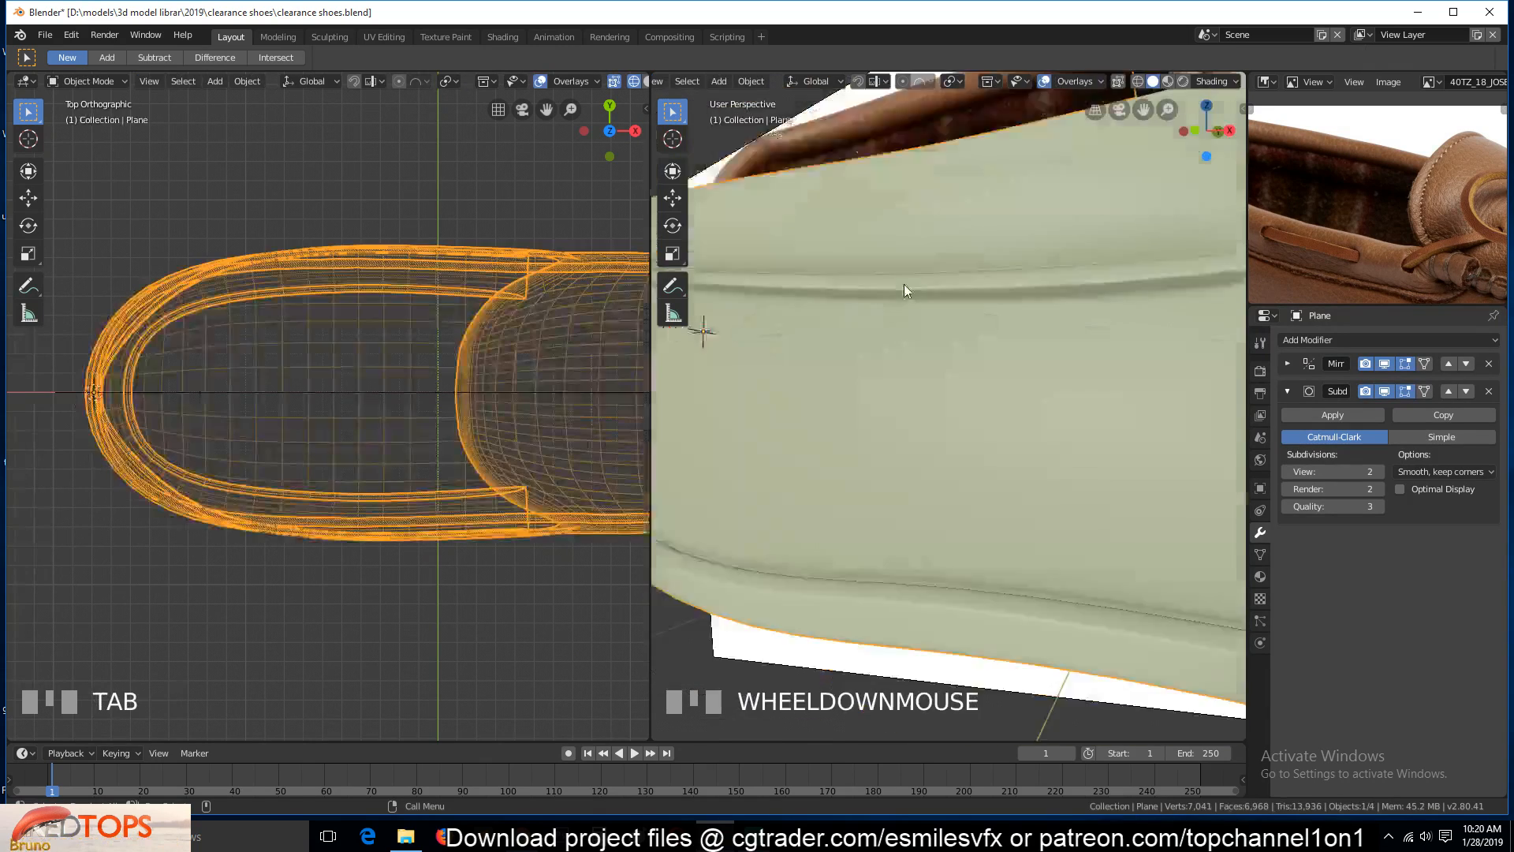
{"action": "key", "text": "grave"}
{"action": "middle_click_drag", "start_coordinate": [904, 284], "coordinate": [1035, 334]}
{"action": "key", "text": "Tab"}
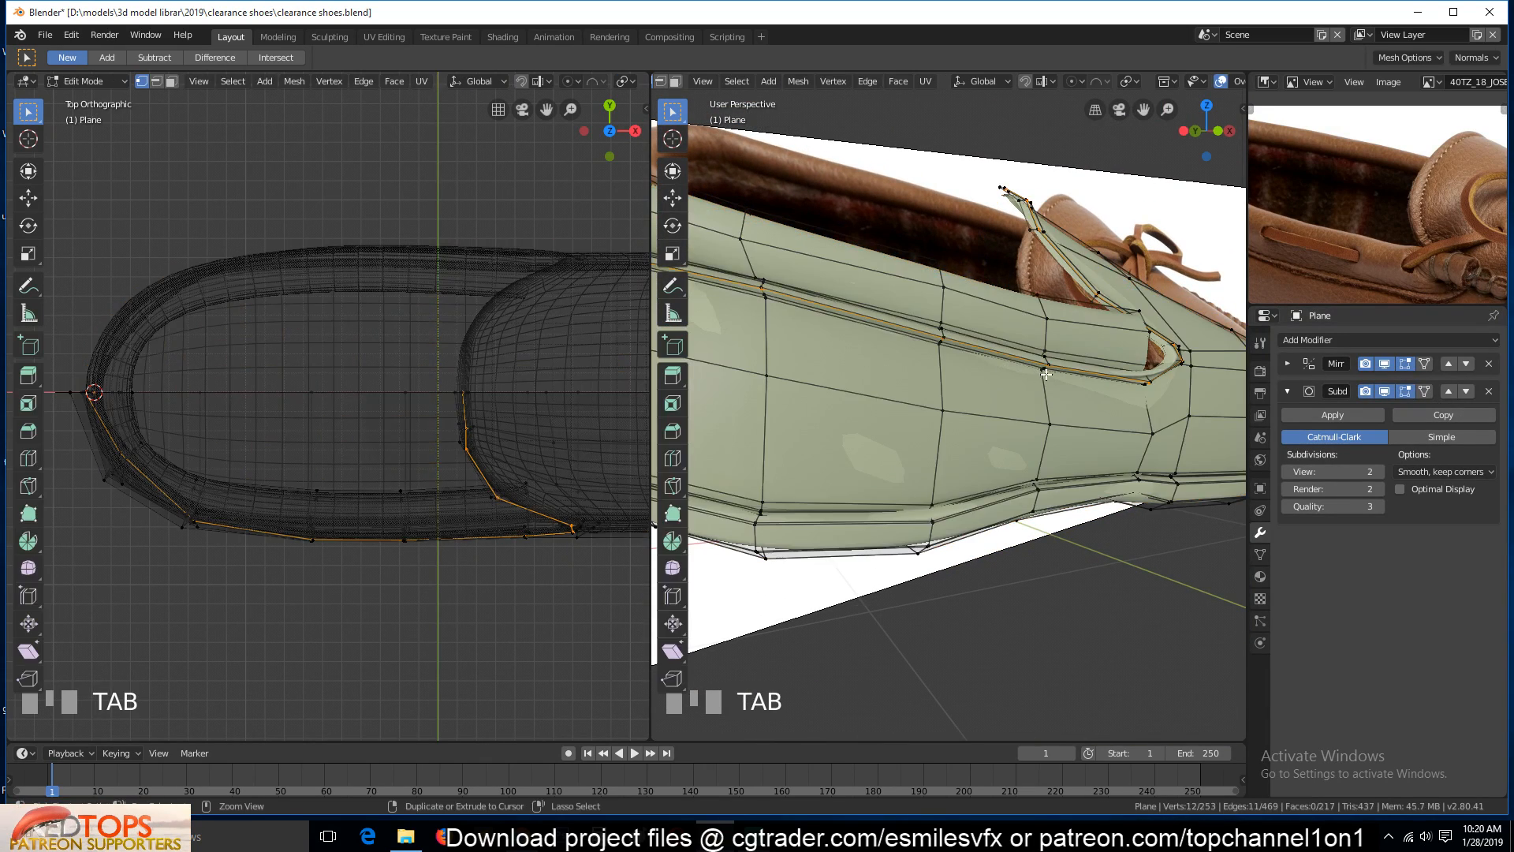
{"action": "key", "text": "ctrl+z"}
{"action": "key", "text": "ctrl+z"}
{"action": "scroll", "coordinate": [1057, 372], "scroll_direction": "up", "scroll_amount": 3}
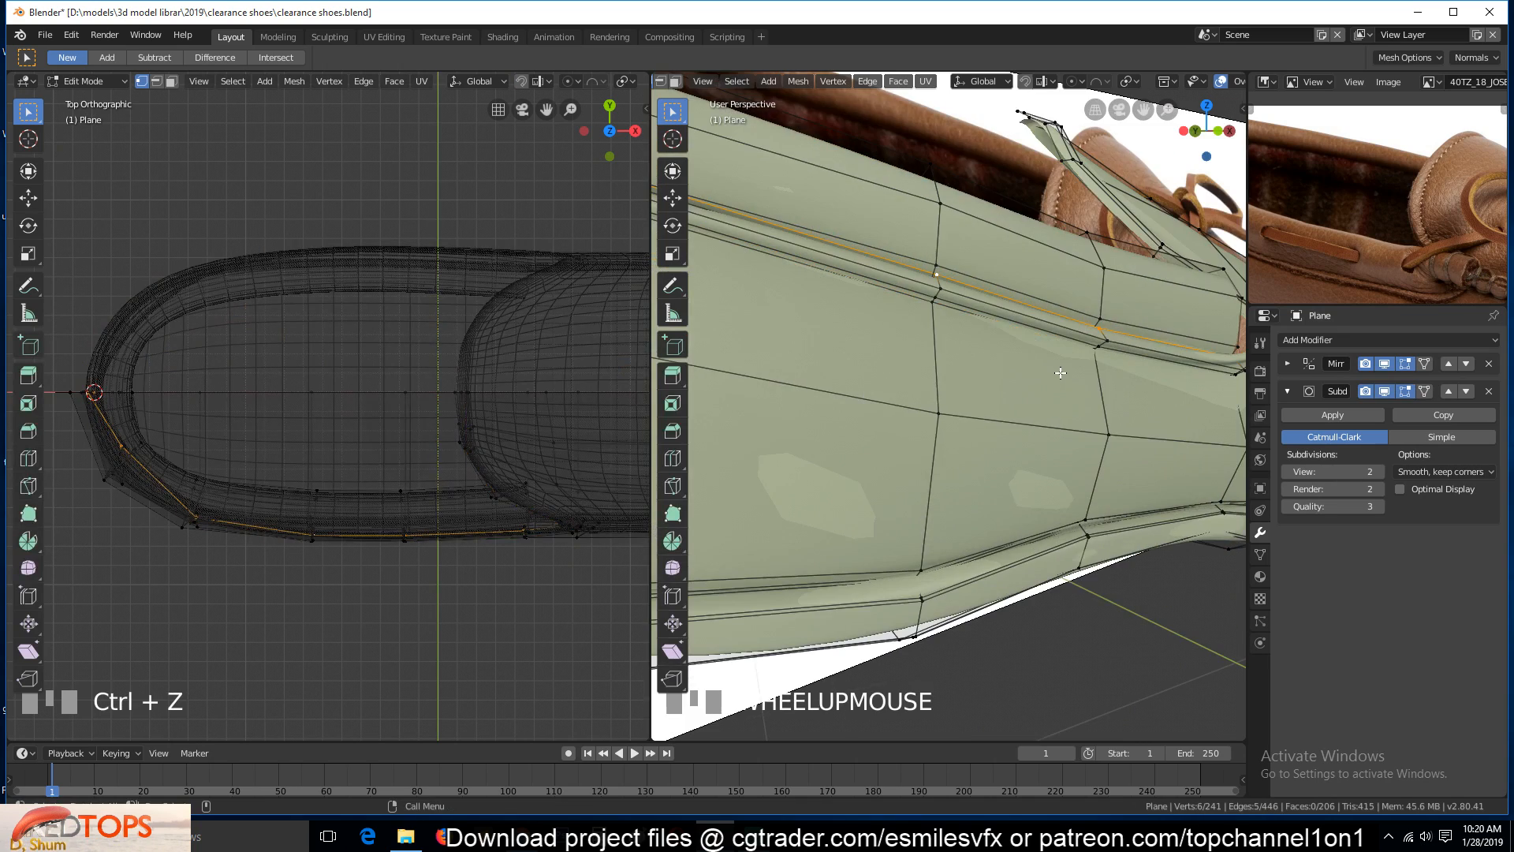
Examine the side strip, lace slot and tongue edge at several angles and in front view against the reference photo
{"action": "key", "text": "Tab"}
{"action": "scroll", "coordinate": [1061, 371], "scroll_direction": "down", "scroll_amount": 4}
{"action": "key", "text": "grave"}
{"action": "middle_click_drag", "start_coordinate": [1061, 371], "coordinate": [995, 398]}
{"action": "key", "text": "Tab"}
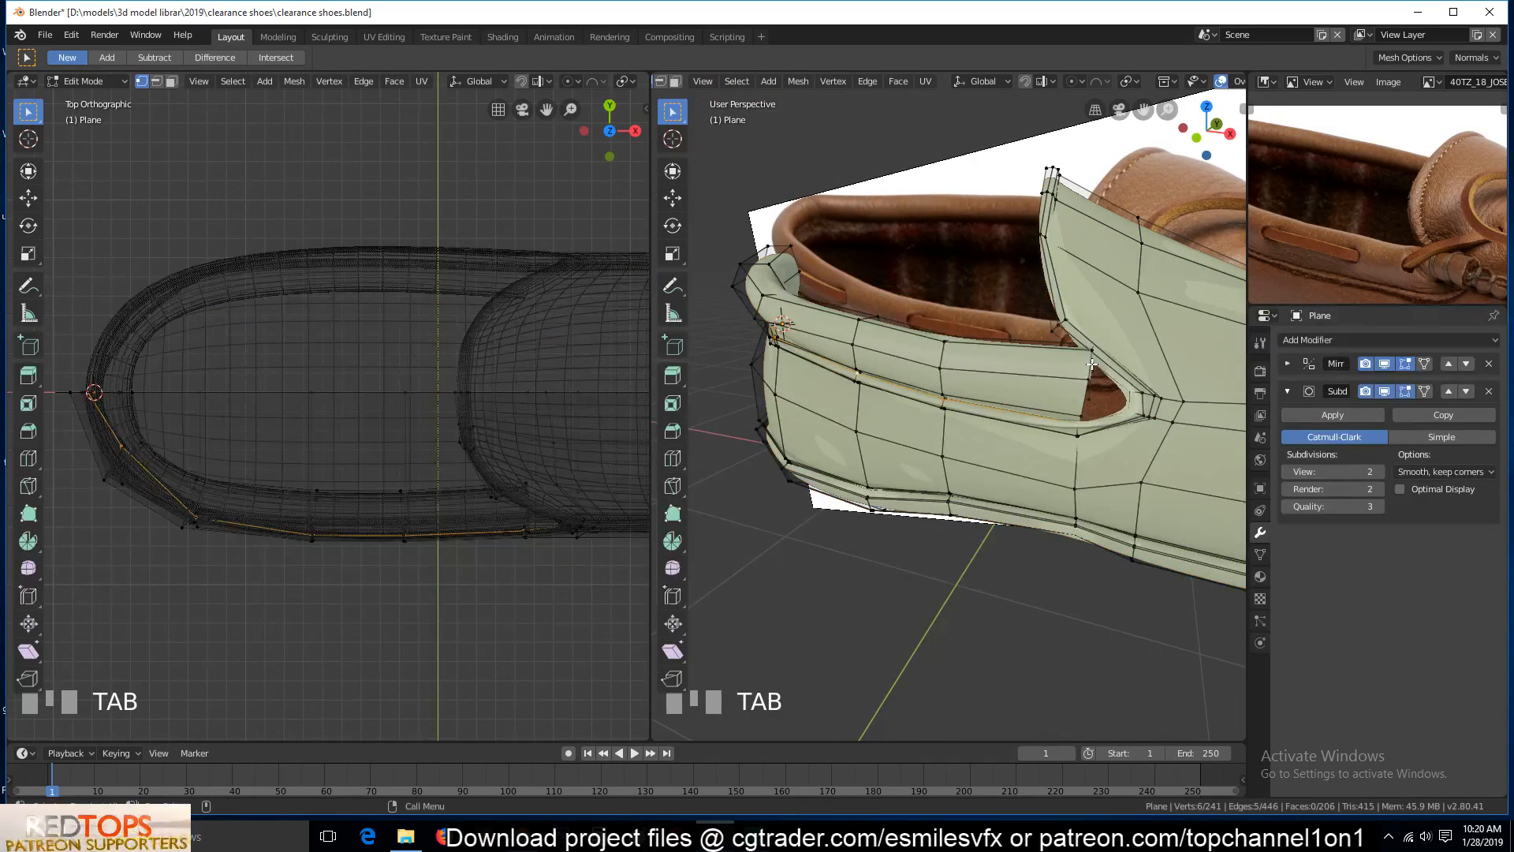
{"action": "key", "text": "grave"}
{"action": "middle_click_drag", "start_coordinate": [1090, 363], "coordinate": [1036, 324]}
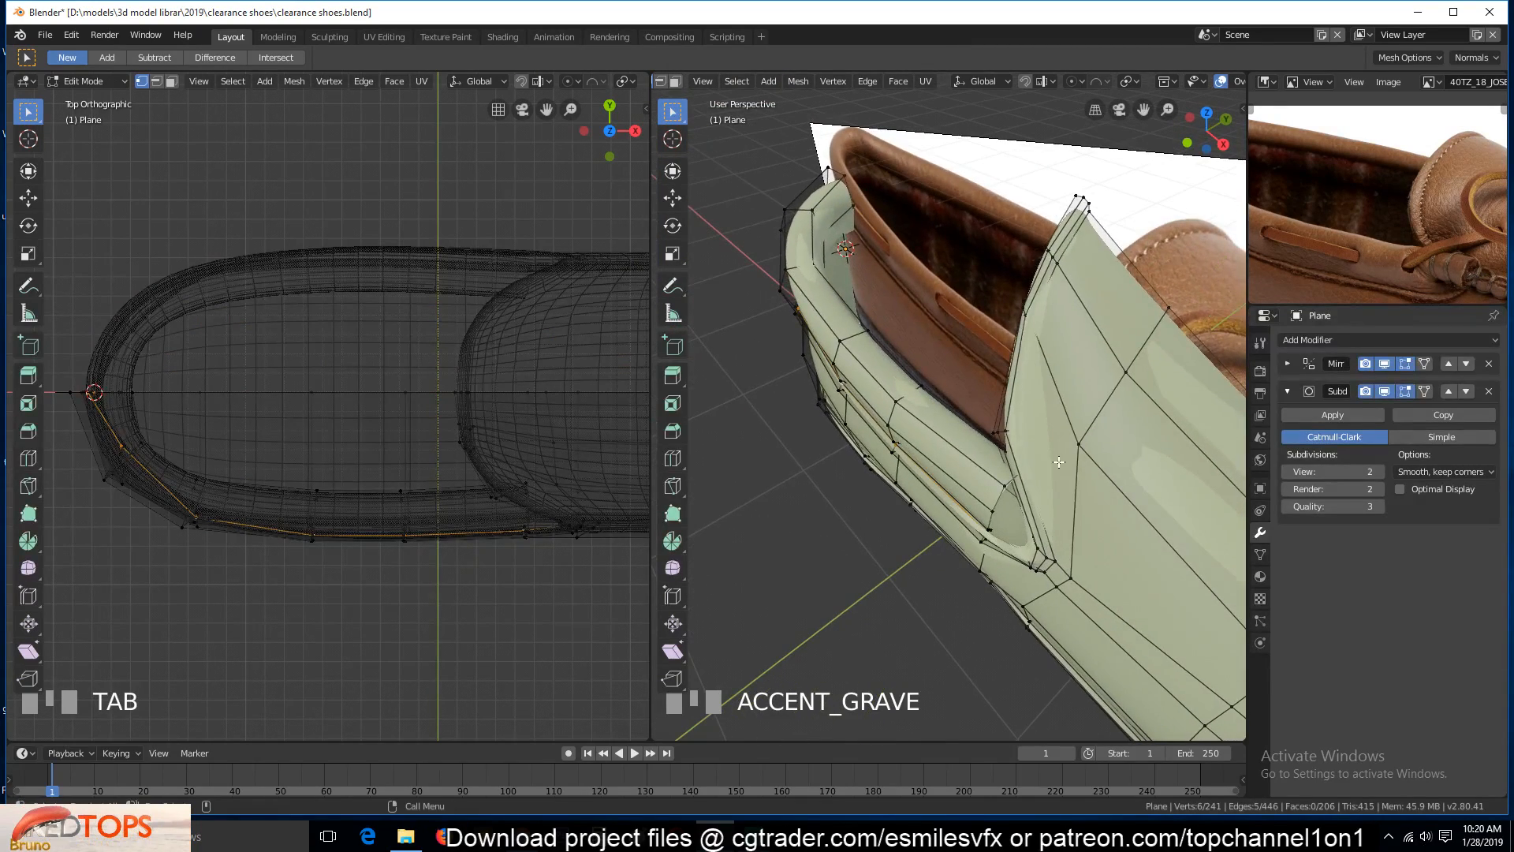
{"action": "key", "text": "KP_1"}
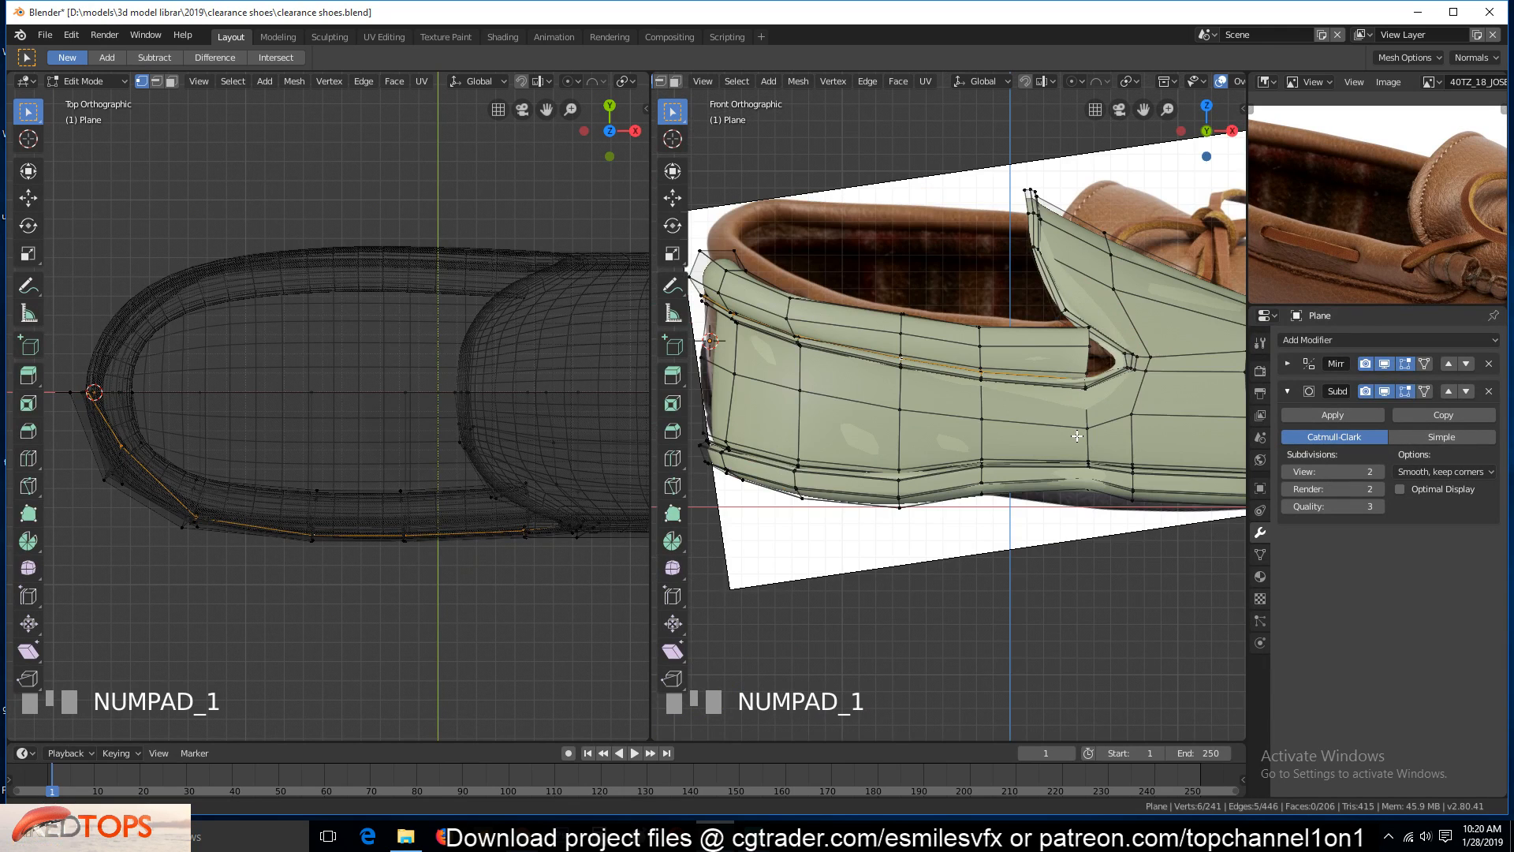
{"action": "middle_click_drag", "start_coordinate": [1077, 436], "coordinate": [931, 485], "text": "shift"}
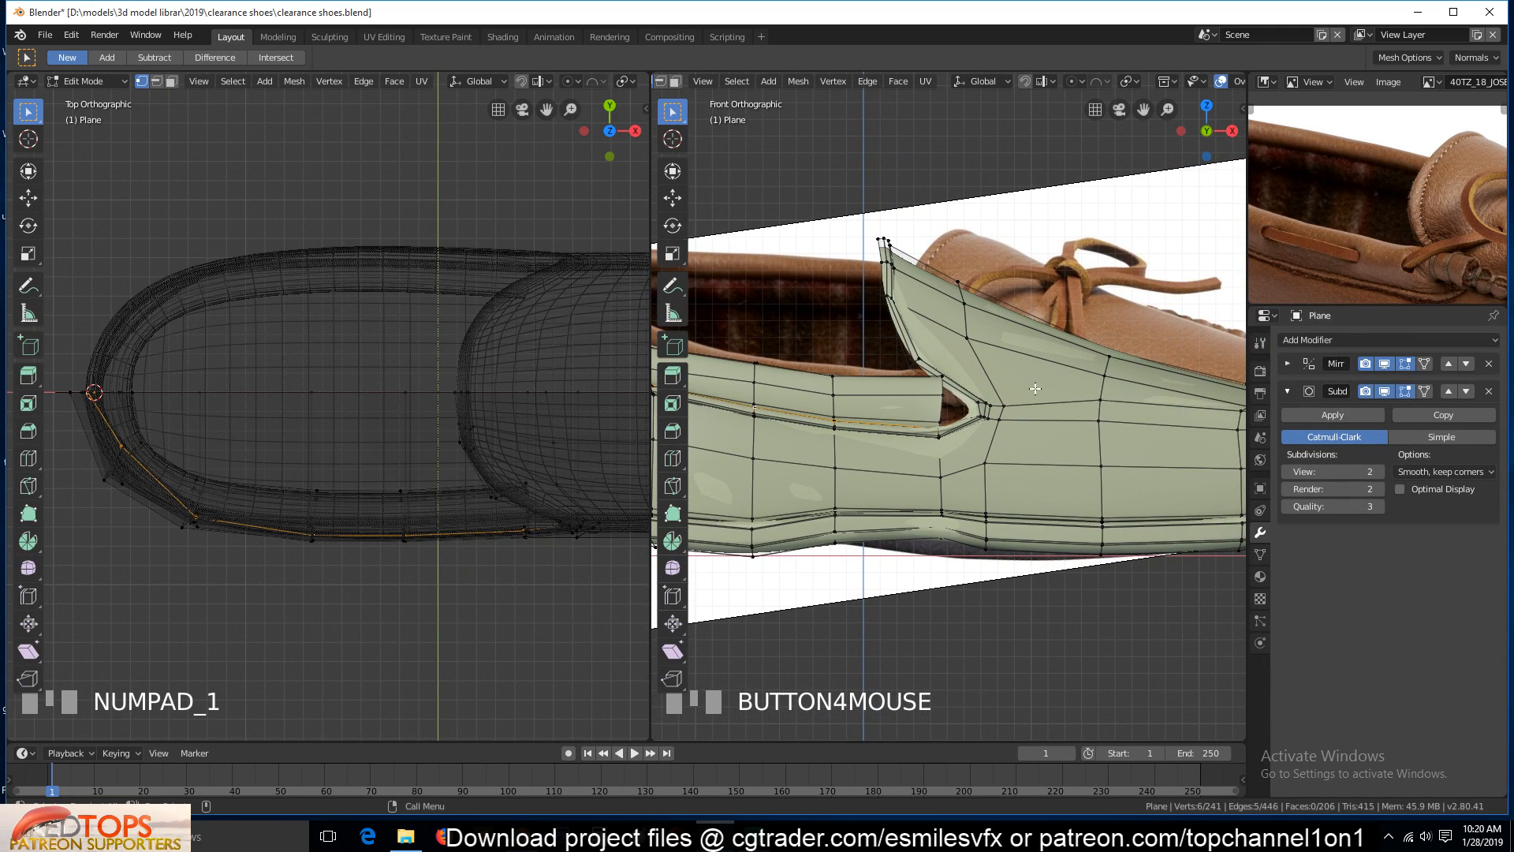
Deselect the whole mesh, return to Object Mode, and save the file
{"action": "key", "text": "alt+a"}
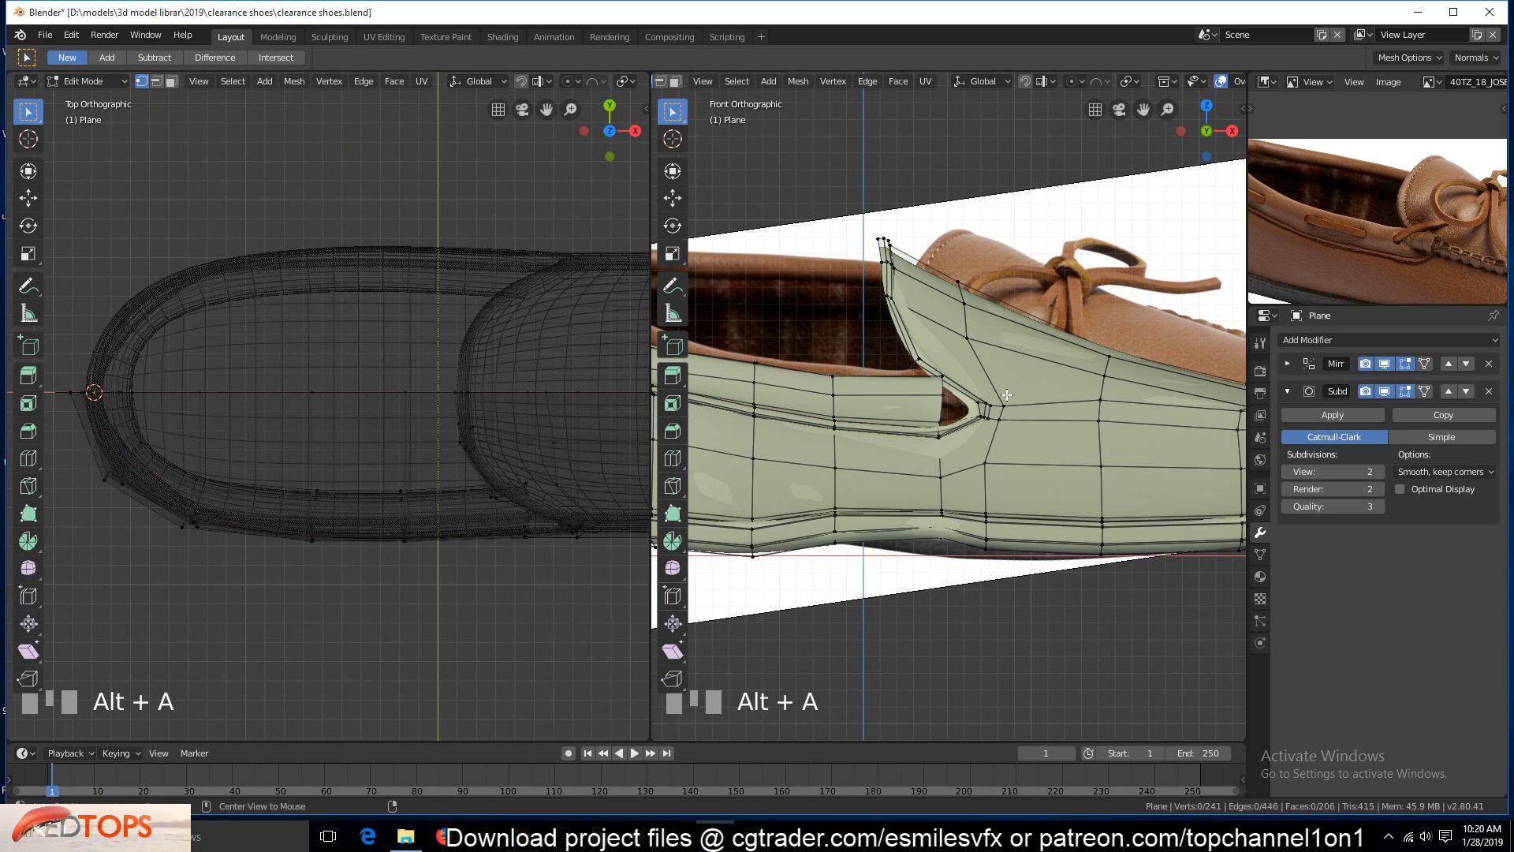
{"action": "key", "text": "Tab"}
{"action": "scroll", "coordinate": [1005, 395], "scroll_direction": "down", "scroll_amount": 3}
{"action": "key", "text": "ctrl+s"}
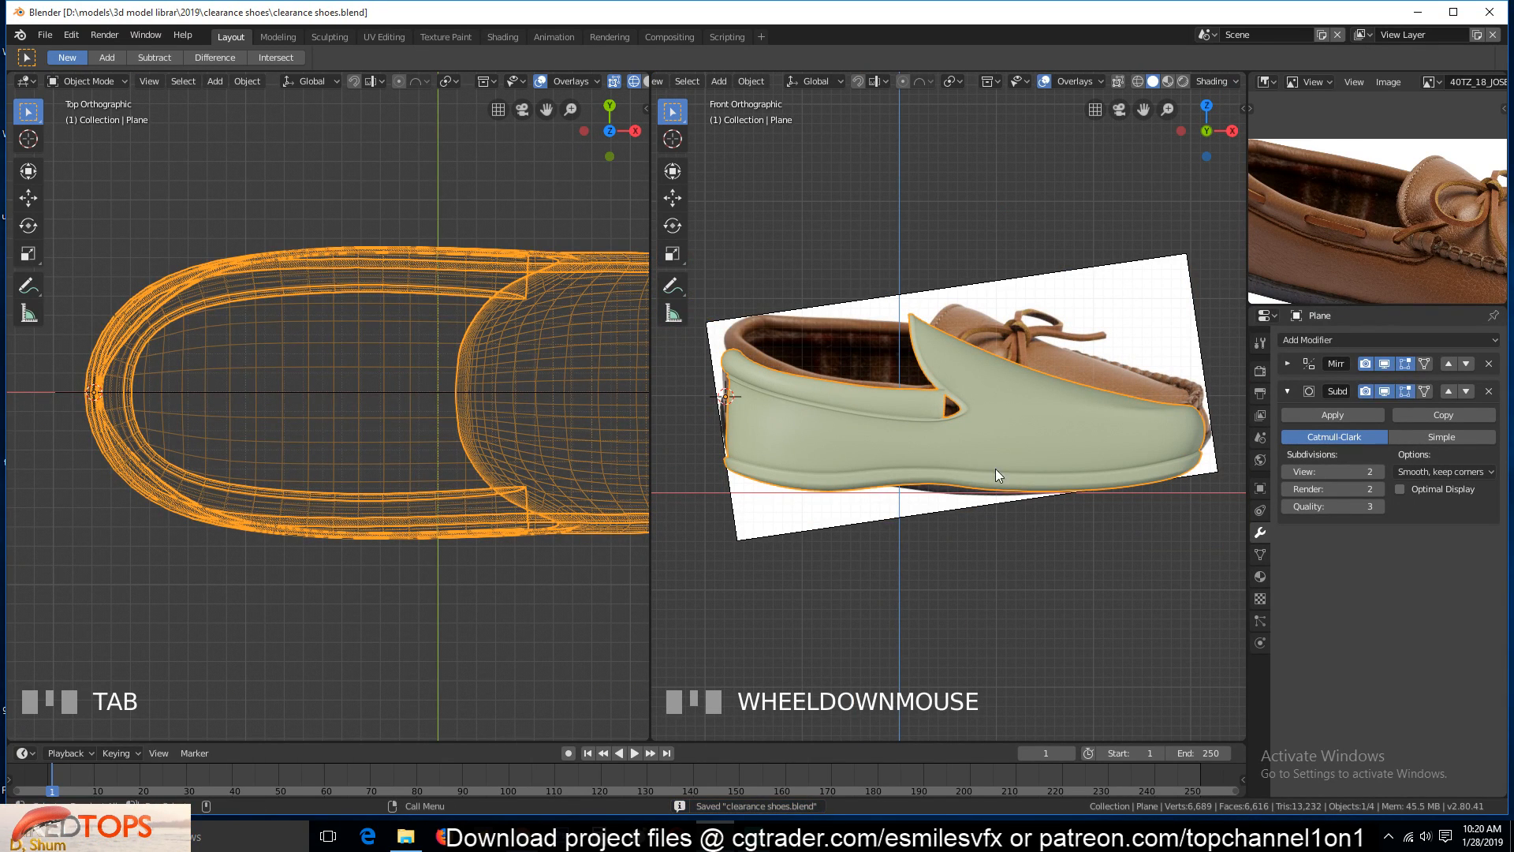
Compare the heel in the reference photo with the model's heel, and inspect the heel's topology in Edit Mode
{"action": "scroll", "coordinate": [1331, 229], "scroll_direction": "down", "scroll_amount": 3}
{"action": "scroll", "coordinate": [963, 410], "scroll_direction": "up", "scroll_amount": 3}
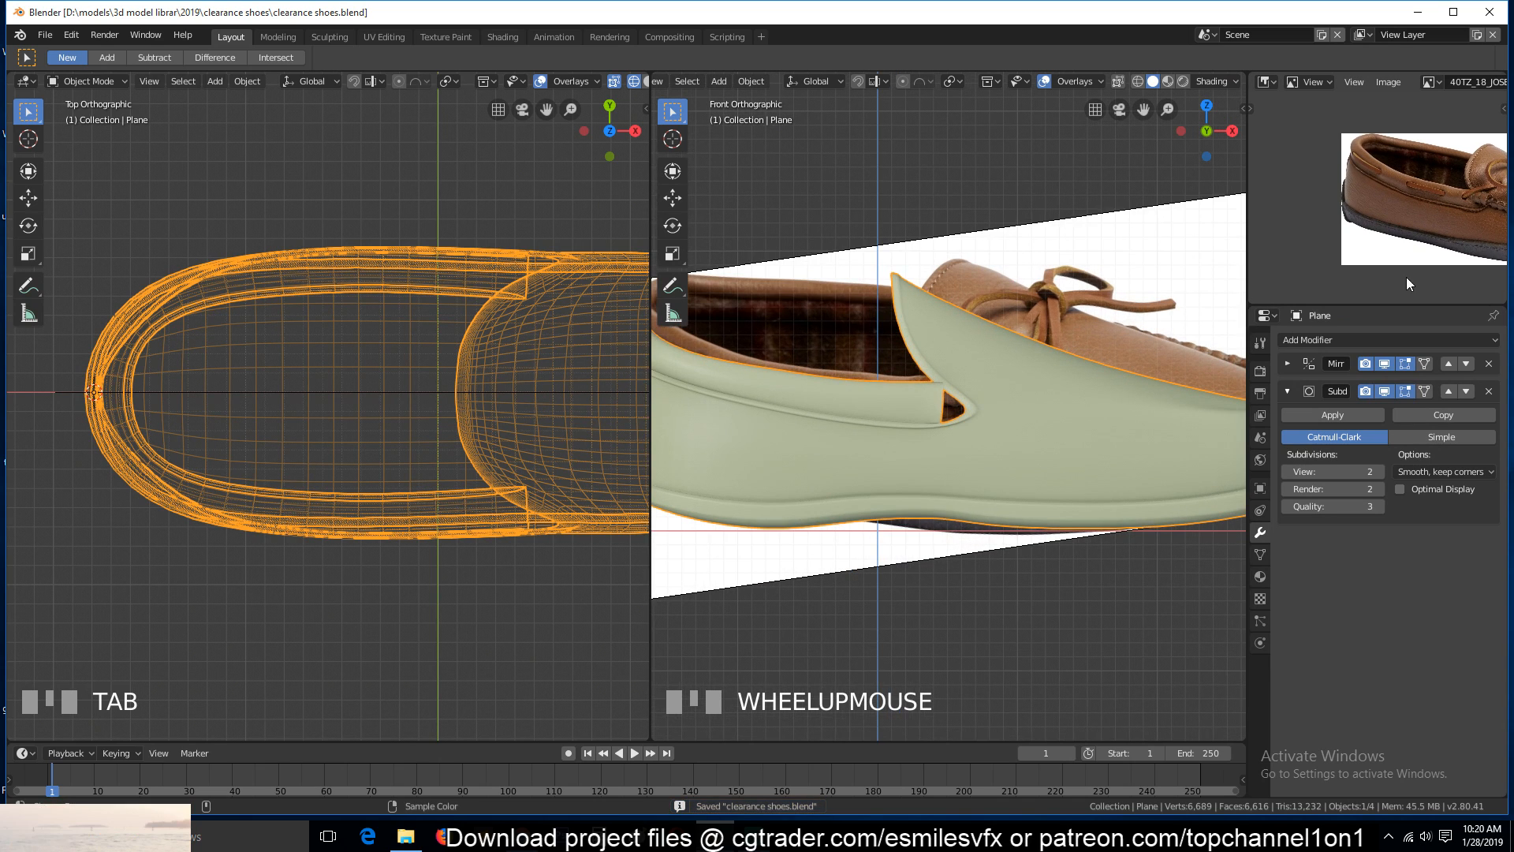
{"action": "scroll", "coordinate": [1337, 245], "scroll_direction": "up", "scroll_amount": 4}
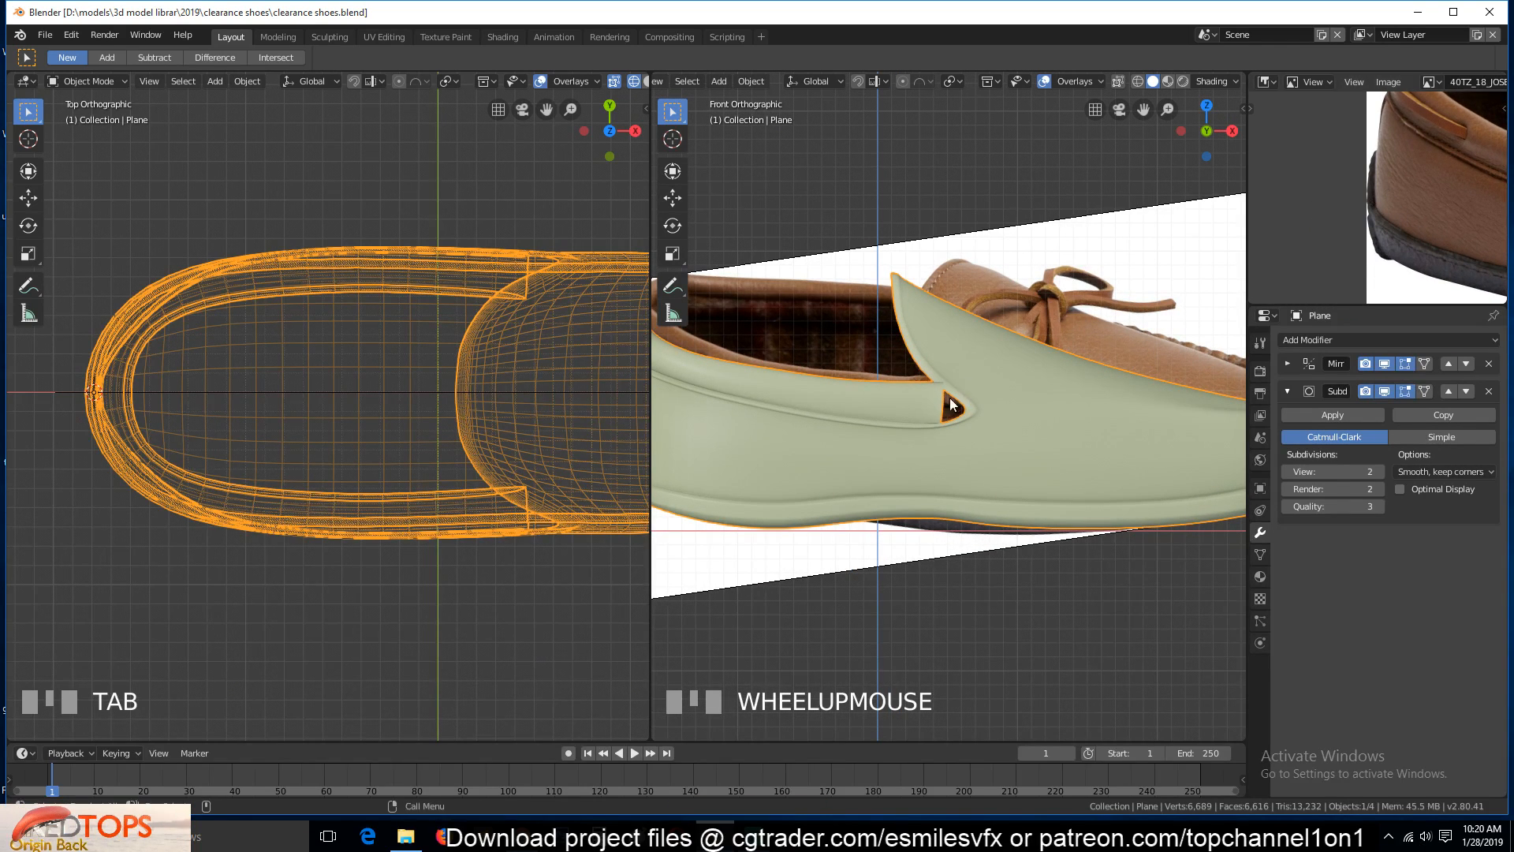
{"action": "middle_click_drag", "start_coordinate": [949, 398], "coordinate": [1033, 513]}
{"action": "key", "text": "grave"}
{"action": "scroll", "coordinate": [863, 579], "scroll_direction": "up", "scroll_amount": 3}
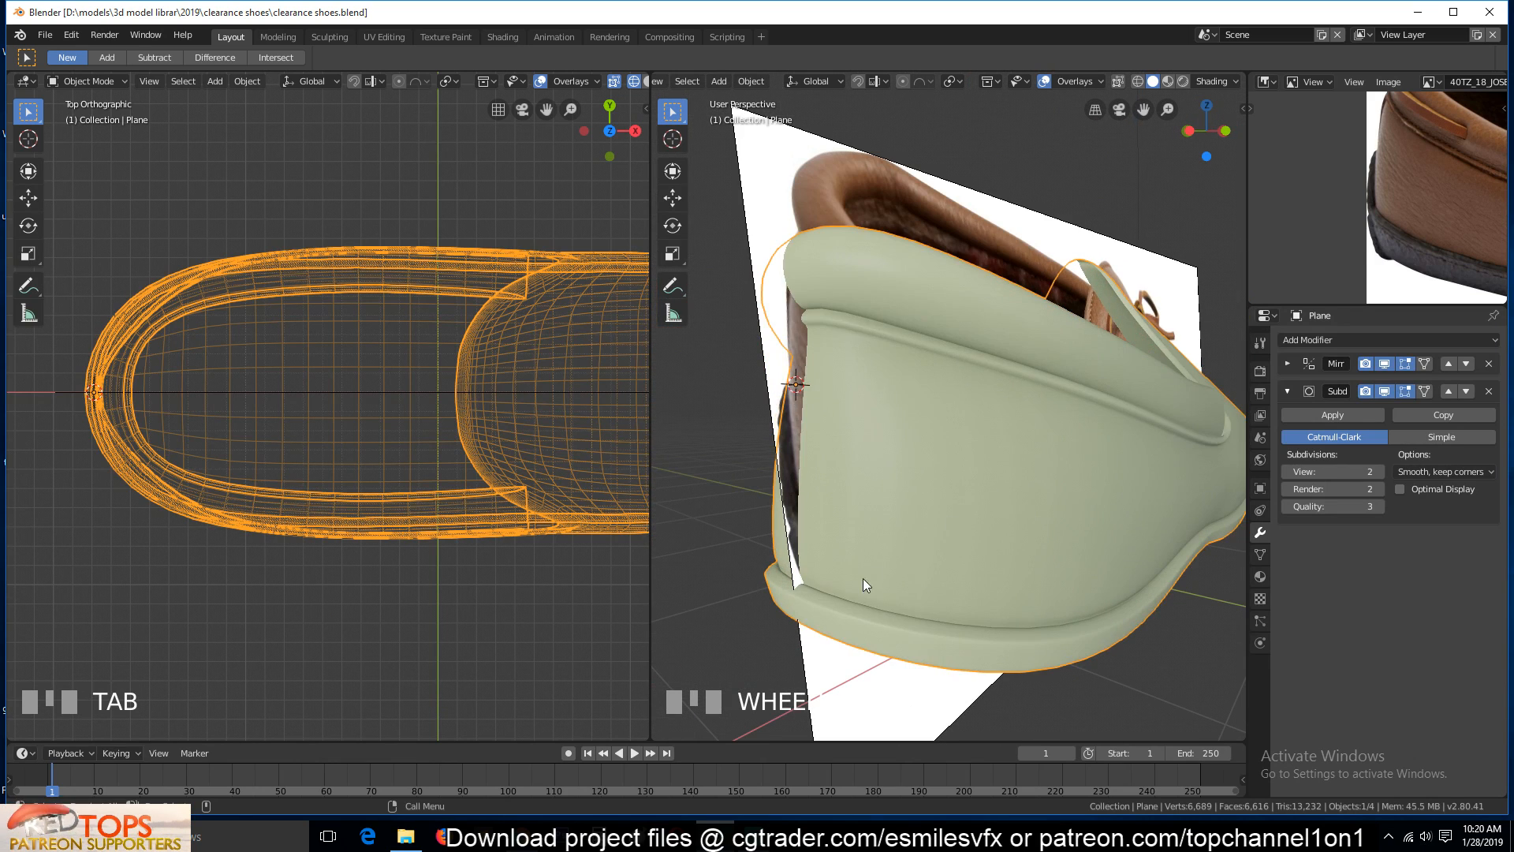
{"action": "key", "text": "Tab"}
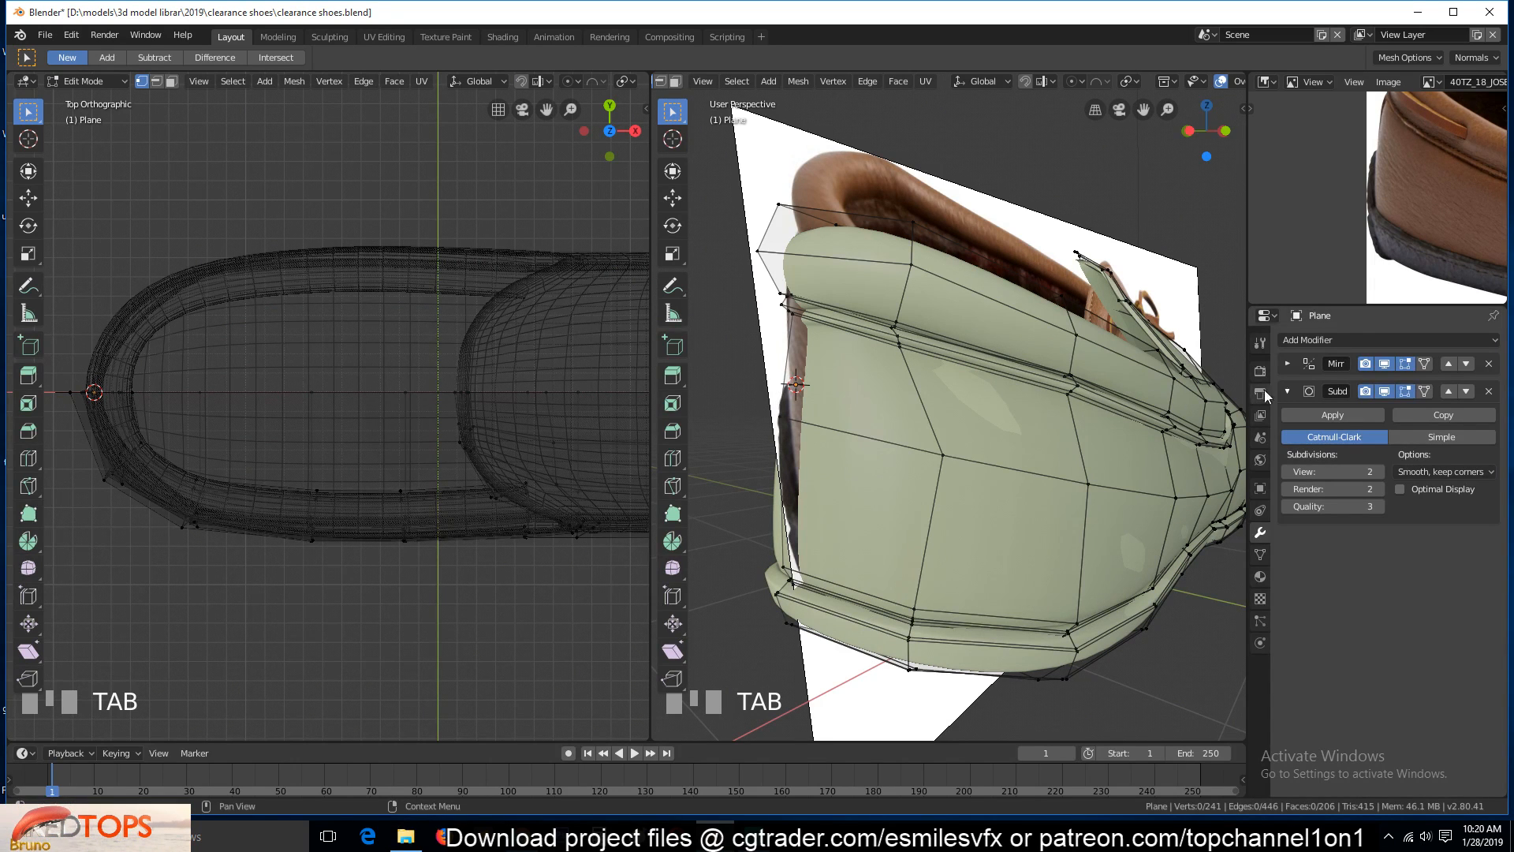
{"action": "mouse_move", "coordinate": [977, 439]}
{"action": "middle_mouse_down"}
{"action": "mouse_move", "coordinate": [985, 407]}
{"action": "mouse_move", "coordinate": [976, 420]}
{"action": "middle_mouse_up"}
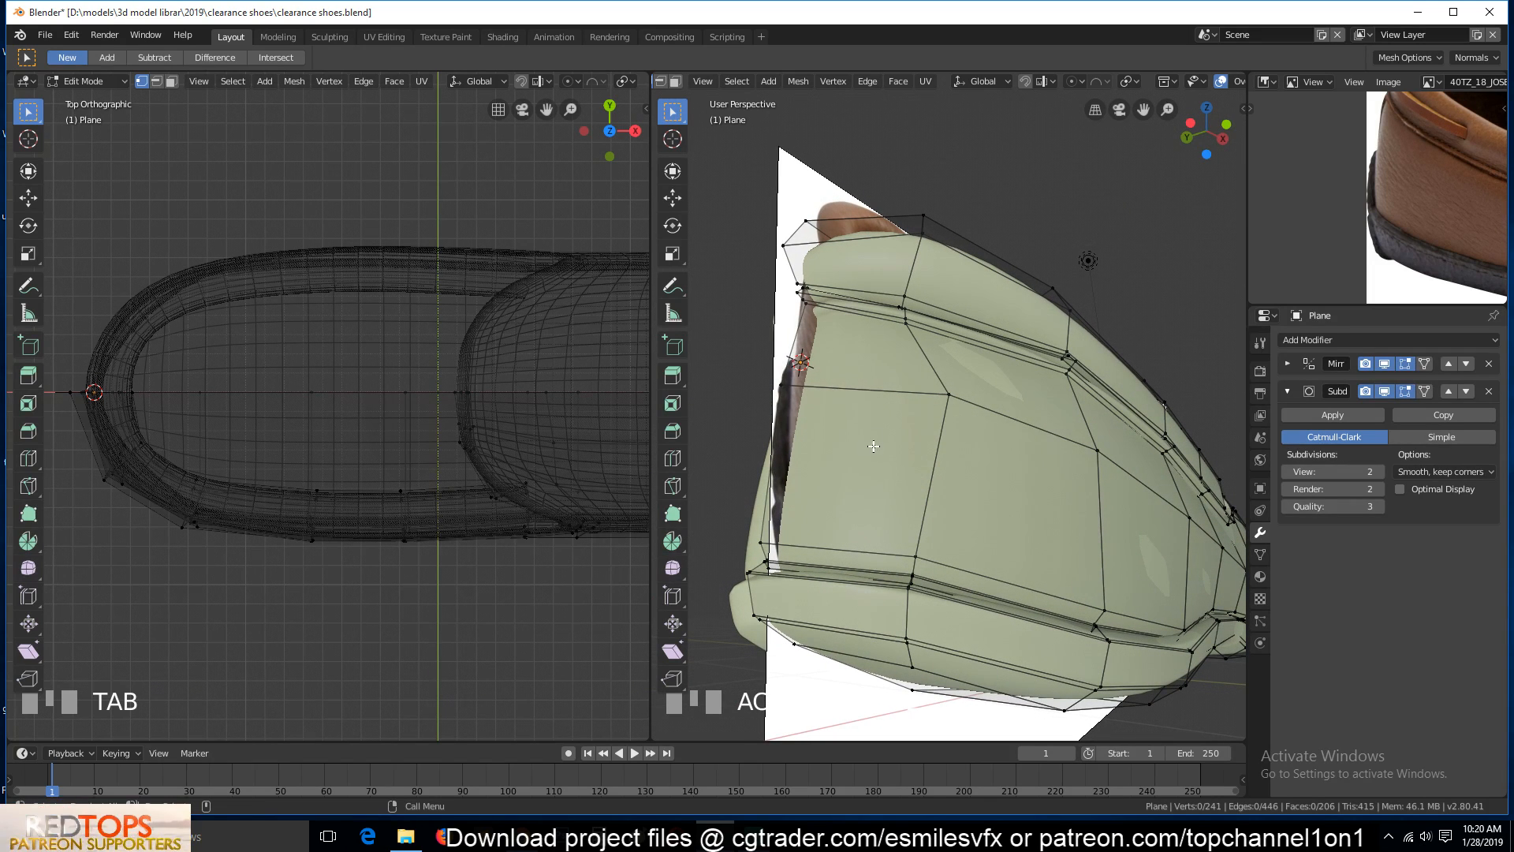
Subdivide the horizontal edges of the heel panel and sole rim next to the center line, from below the seam downward
{"action": "key", "text": "2"}
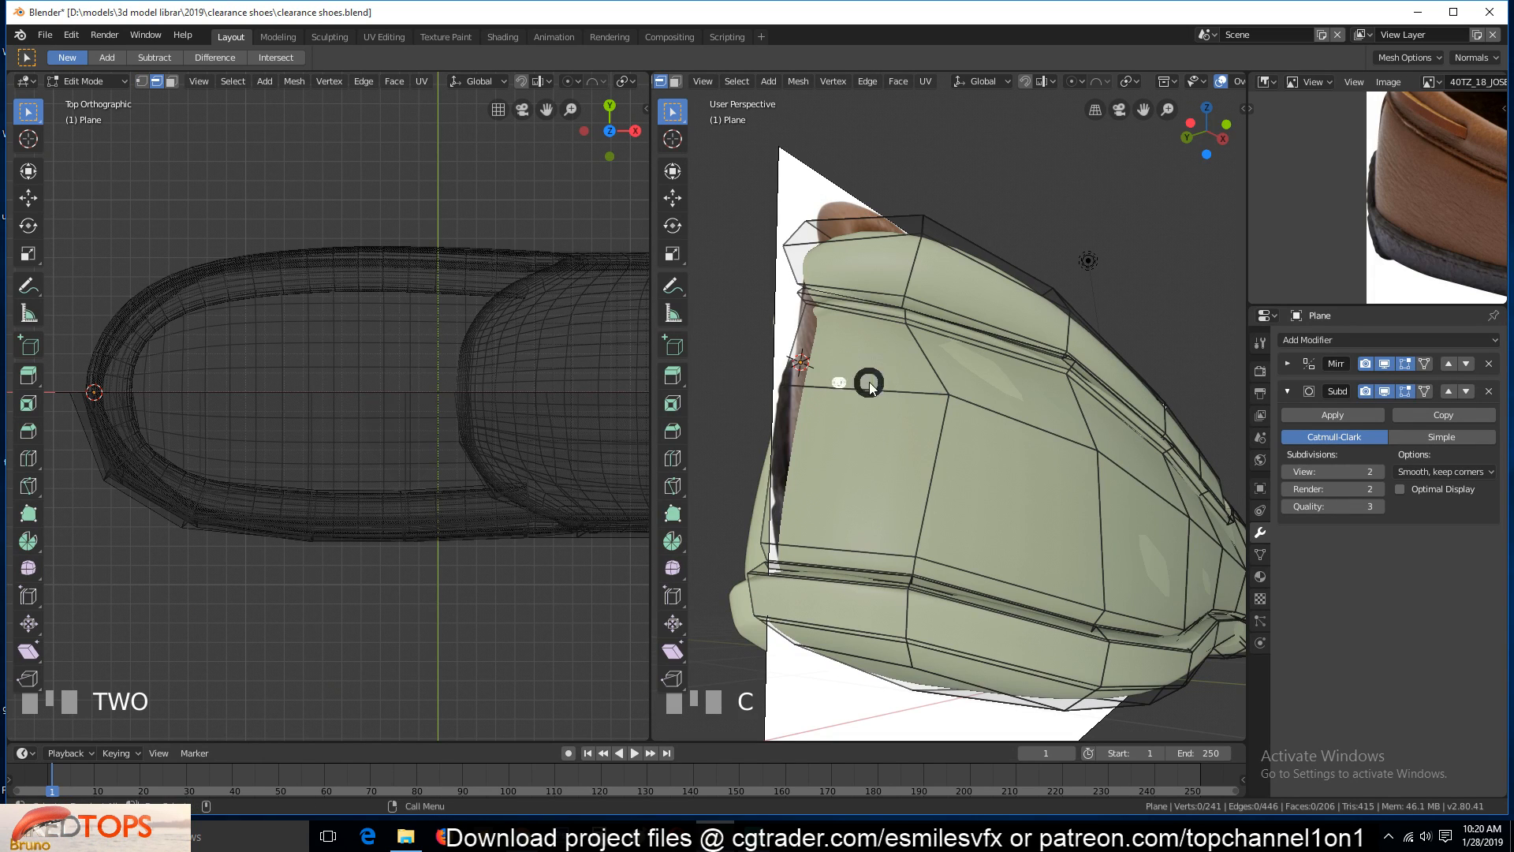
{"action": "key", "text": "alt+z"}
{"action": "key", "text": "c"}
{"action": "left_click_drag", "start_coordinate": [836, 391], "coordinate": [852, 663]}
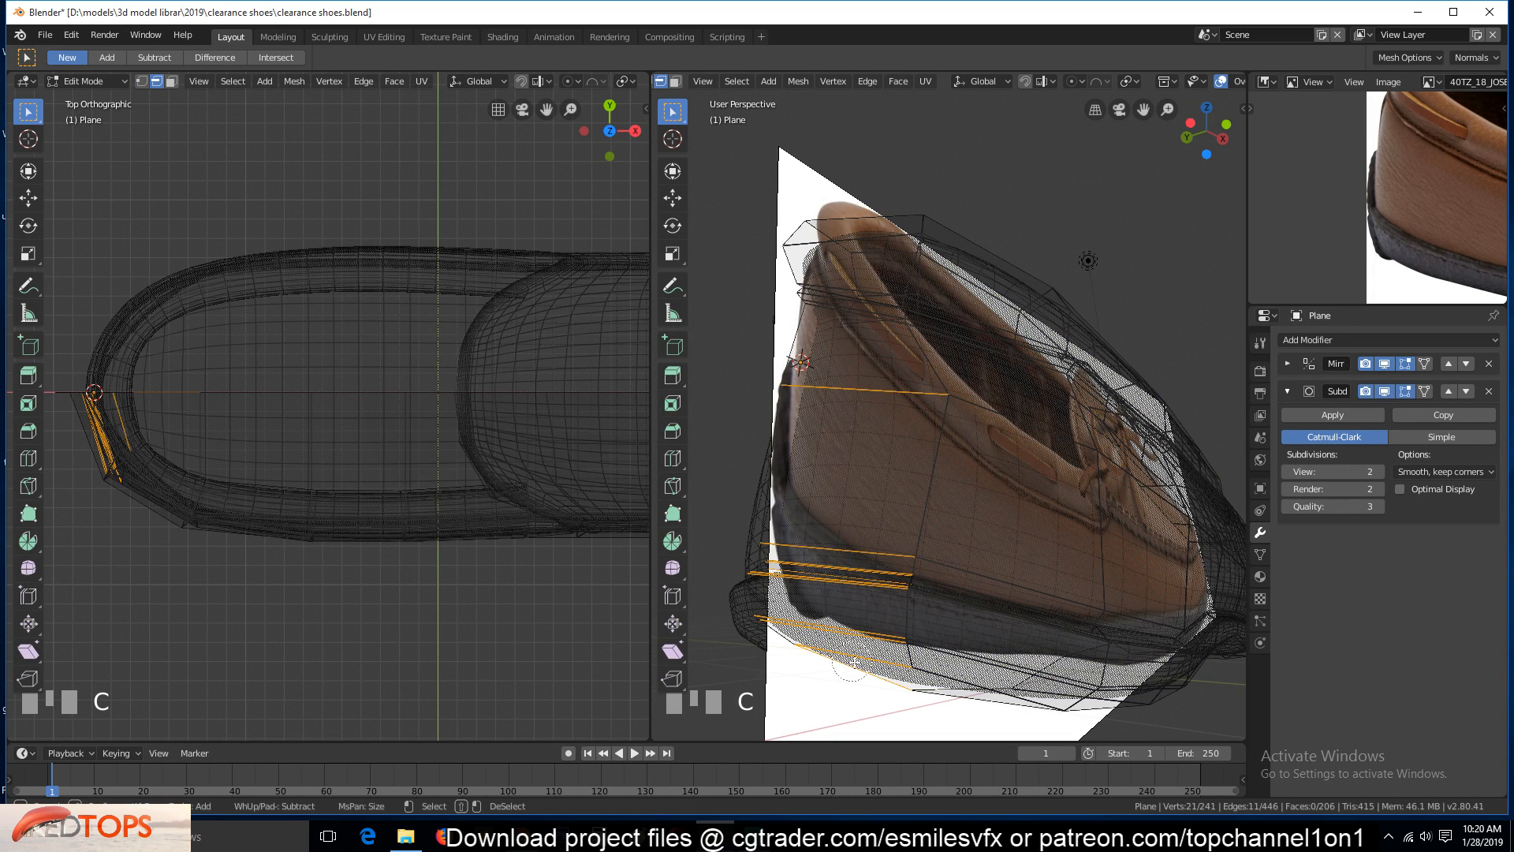
{"action": "left_click", "coordinate": [852, 661], "text": "shift"}
{"action": "right_click", "coordinate": [849, 595]}
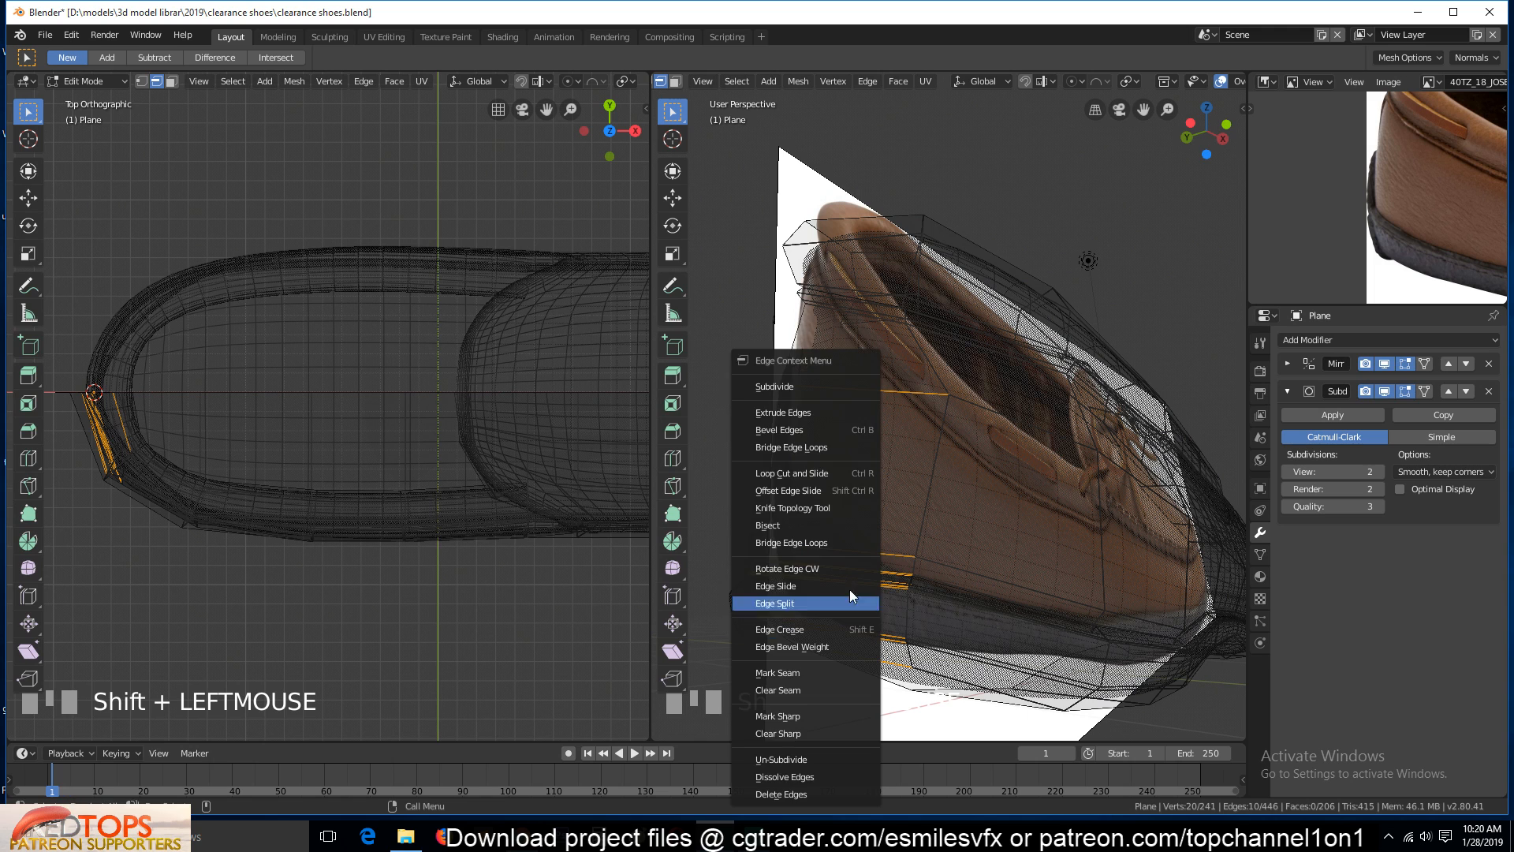
{"action": "left_click", "coordinate": [793, 385]}
{"action": "key", "text": "alt+a"}
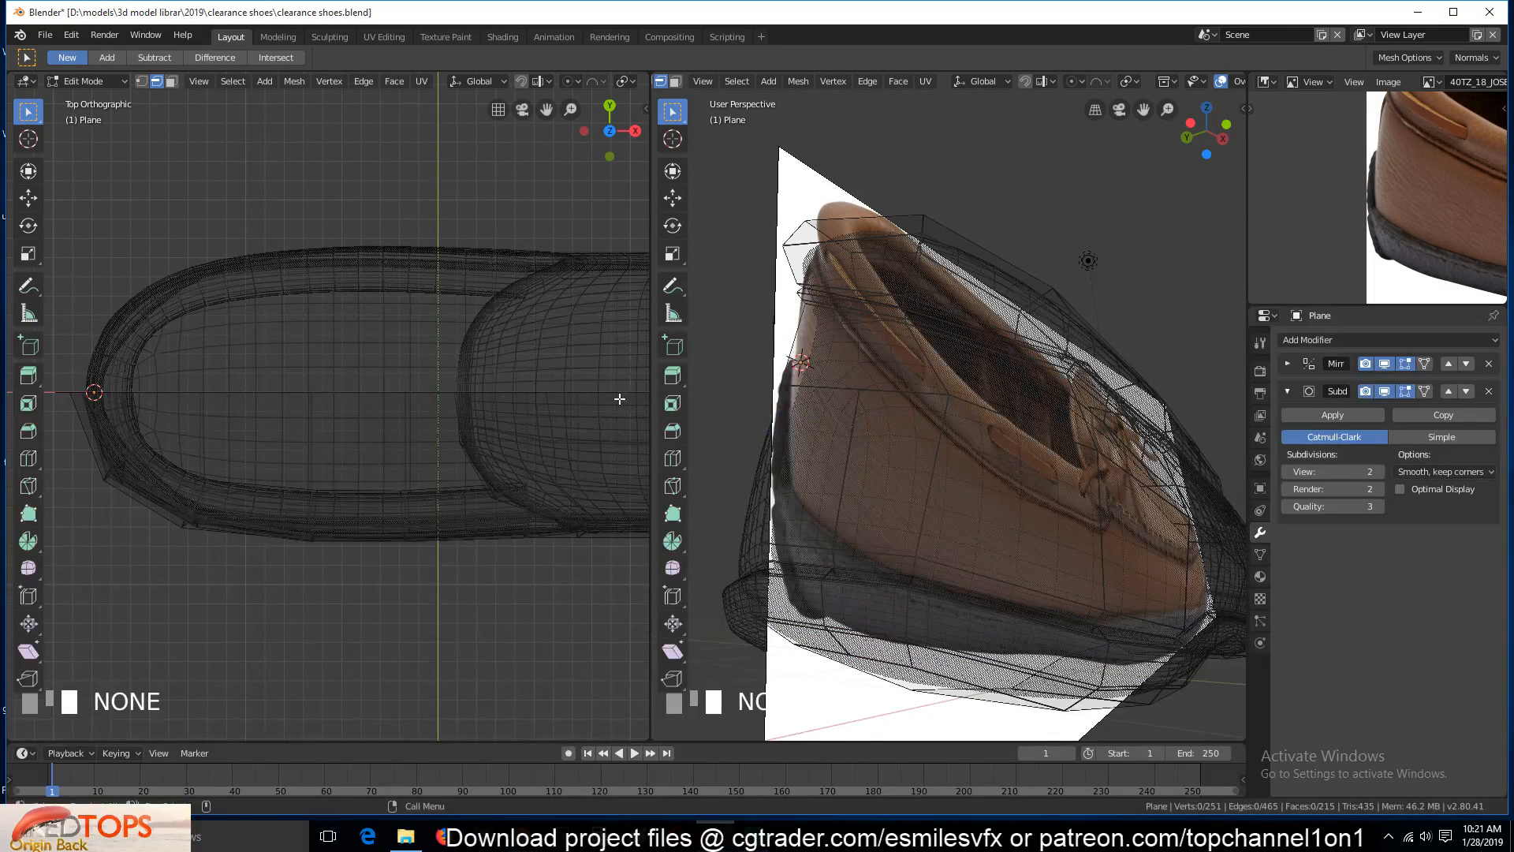
{"action": "key", "text": "1"}
{"action": "key", "text": "alt+z"}
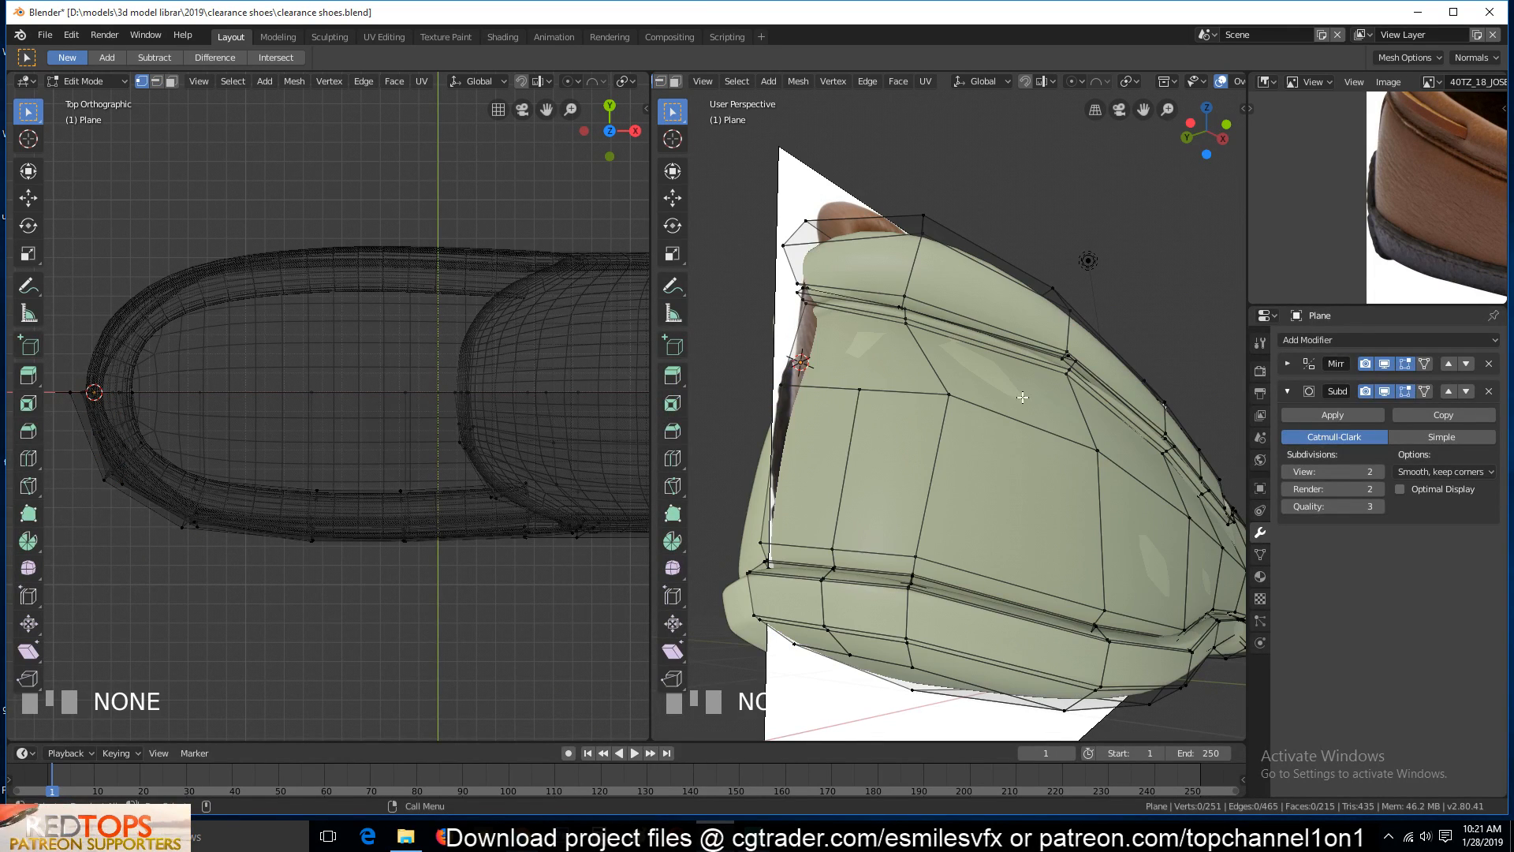
Slide the new vertical edge path on the heel, from panel to sole rim, farther away from the center line
{"action": "left_click", "coordinate": [856, 388]}
{"action": "left_click", "coordinate": [851, 651], "text": "ctrl"}
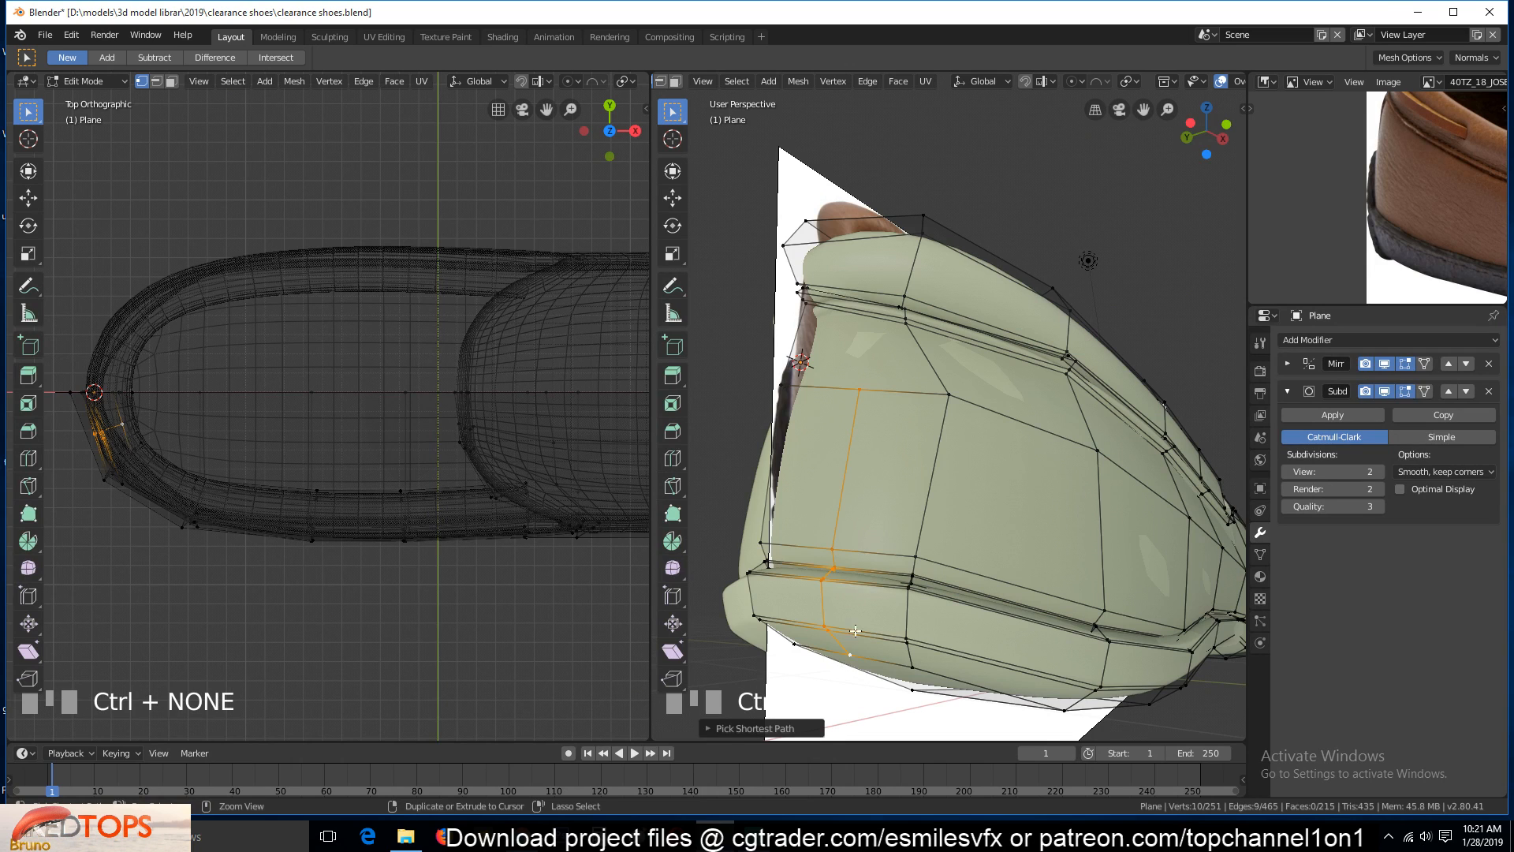
{"action": "key", "text": "g"}
{"action": "key", "text": "g"}
{"action": "left_click", "coordinate": [877, 541]}
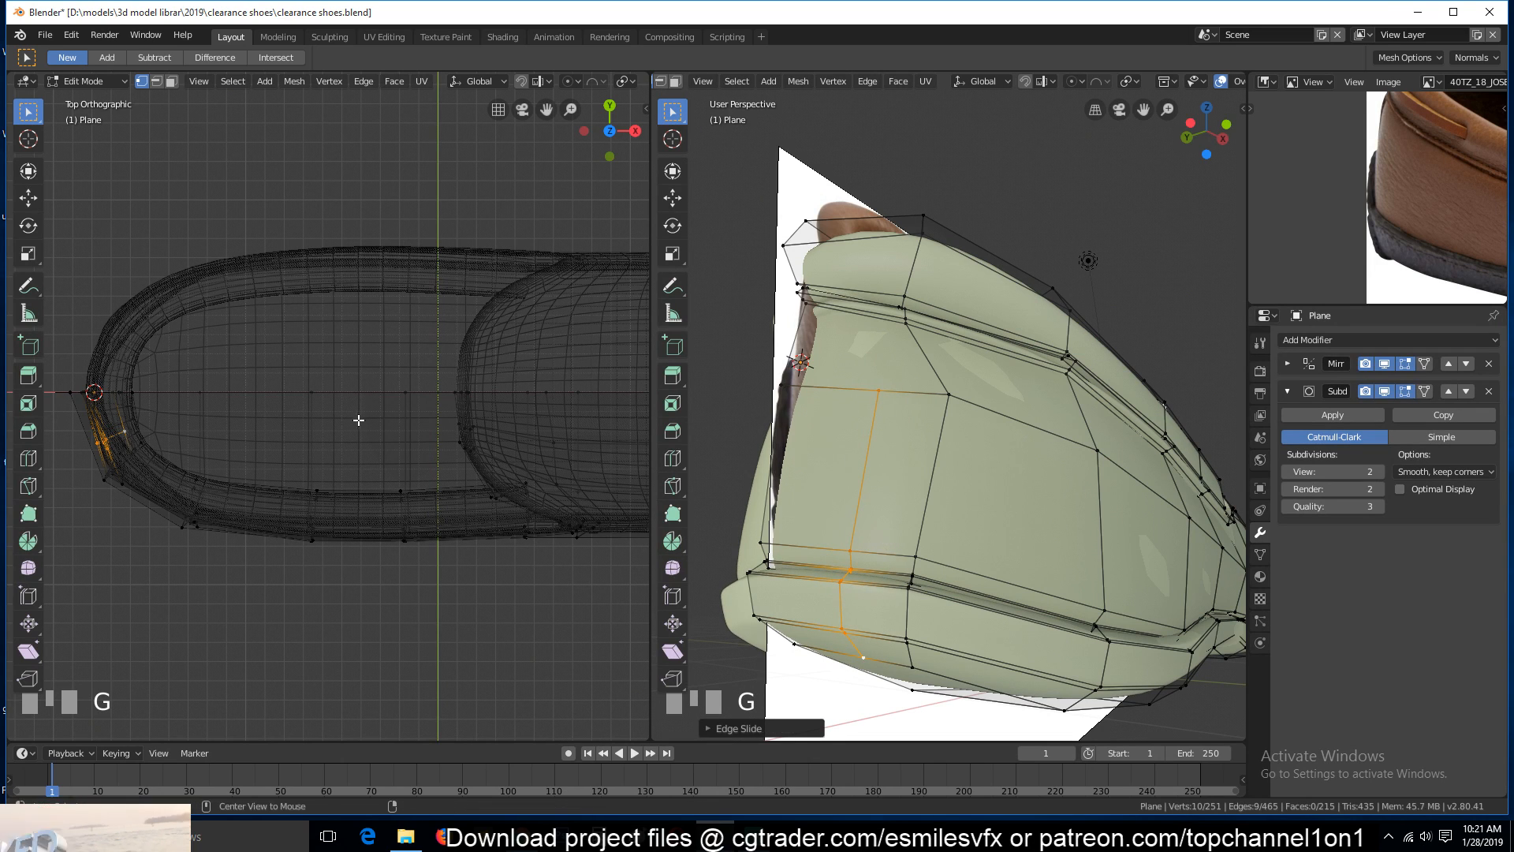
Move the heel's new vertical edge path backward in top view to round the heel, leaving nothing selected
{"action": "key", "text": "alt+s"}
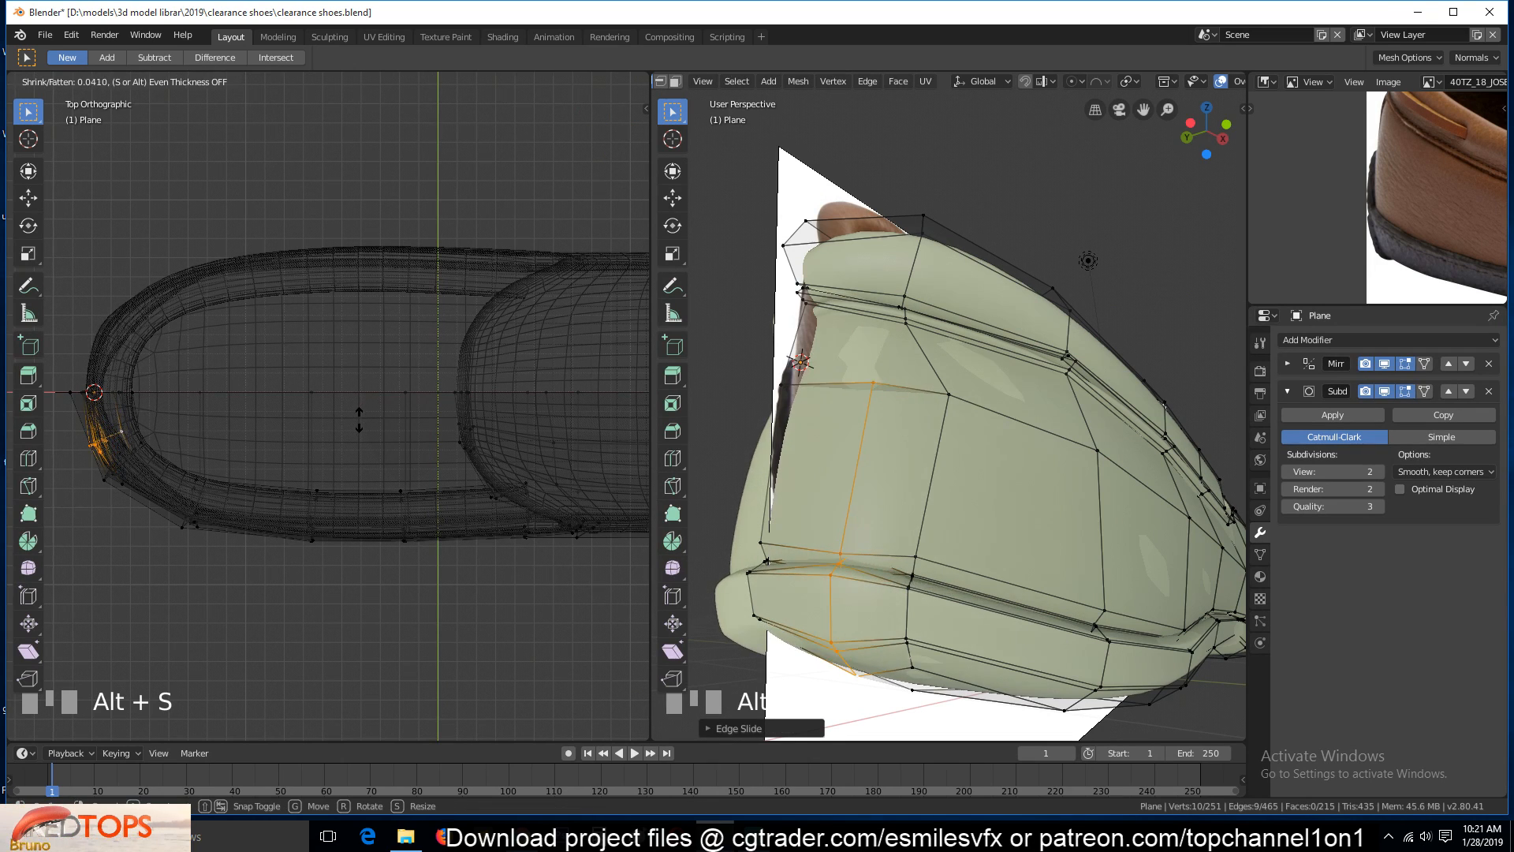
{"action": "right_click", "coordinate": [361, 421]}
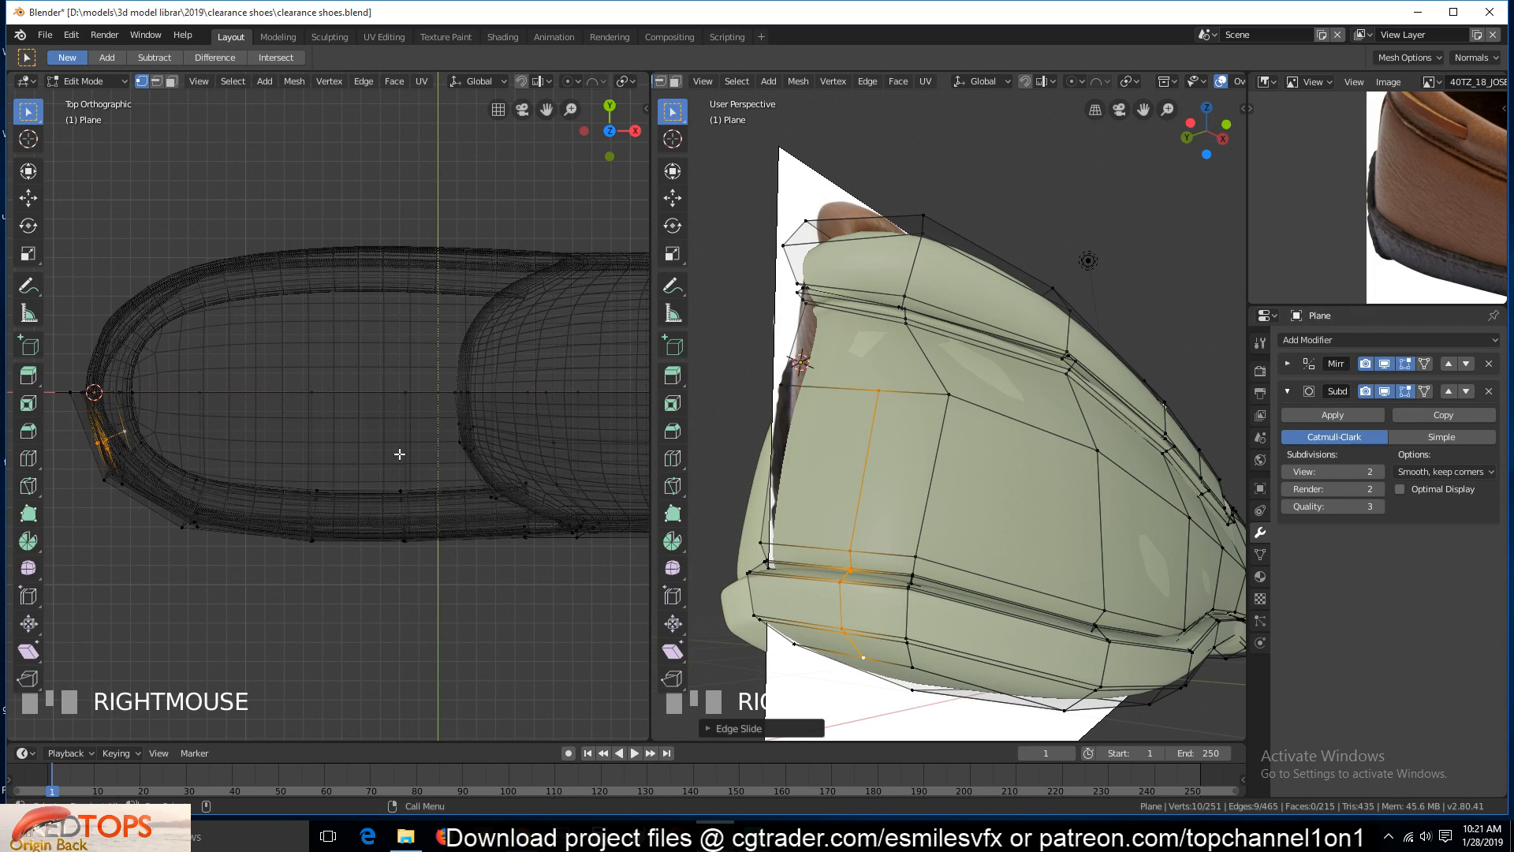
{"action": "key", "text": "g"}
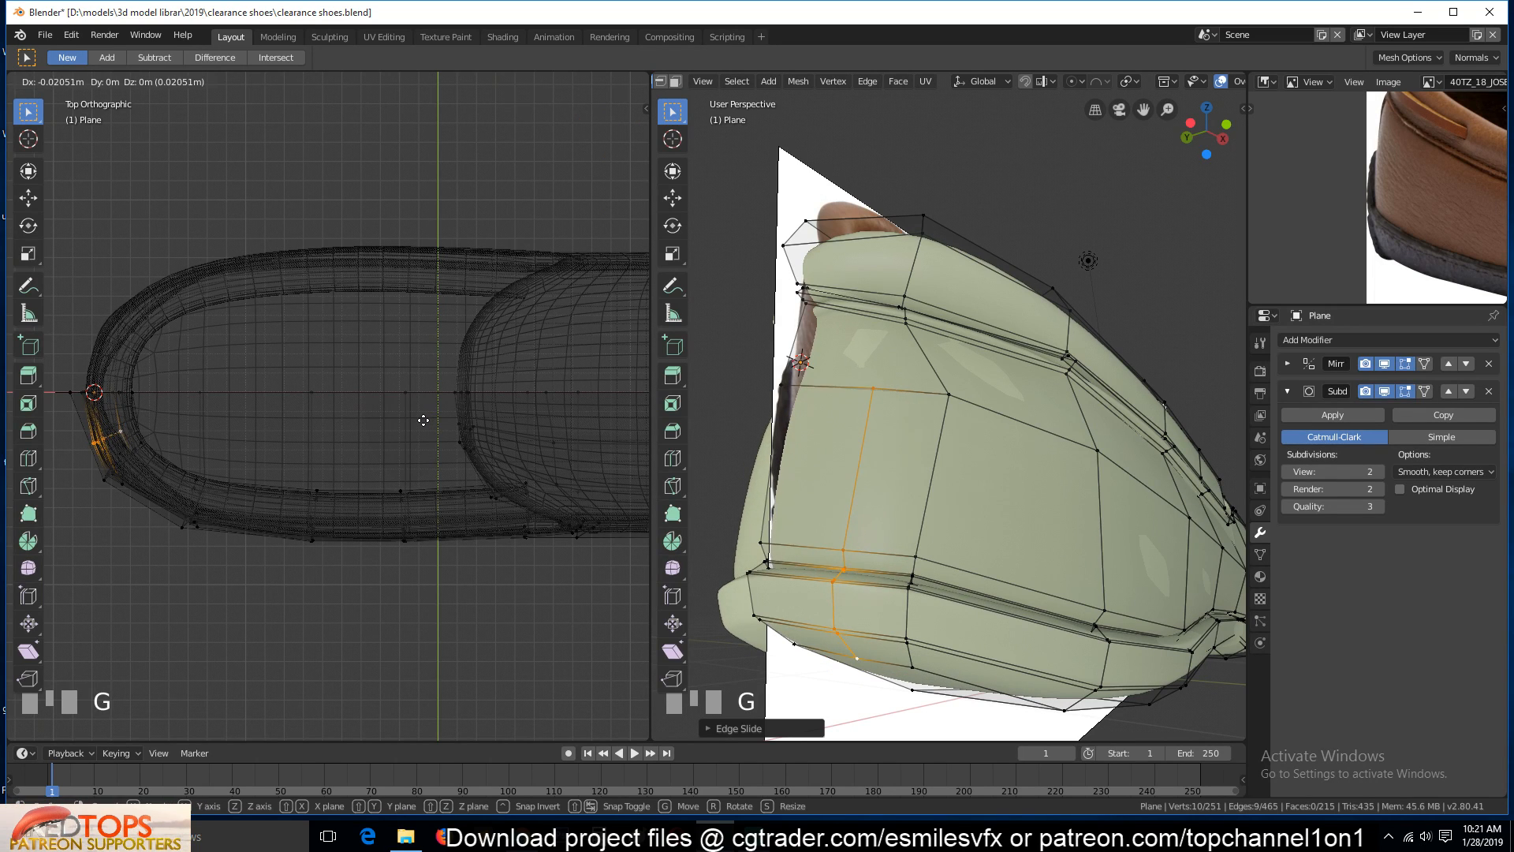
{"action": "left_click", "coordinate": [419, 421]}
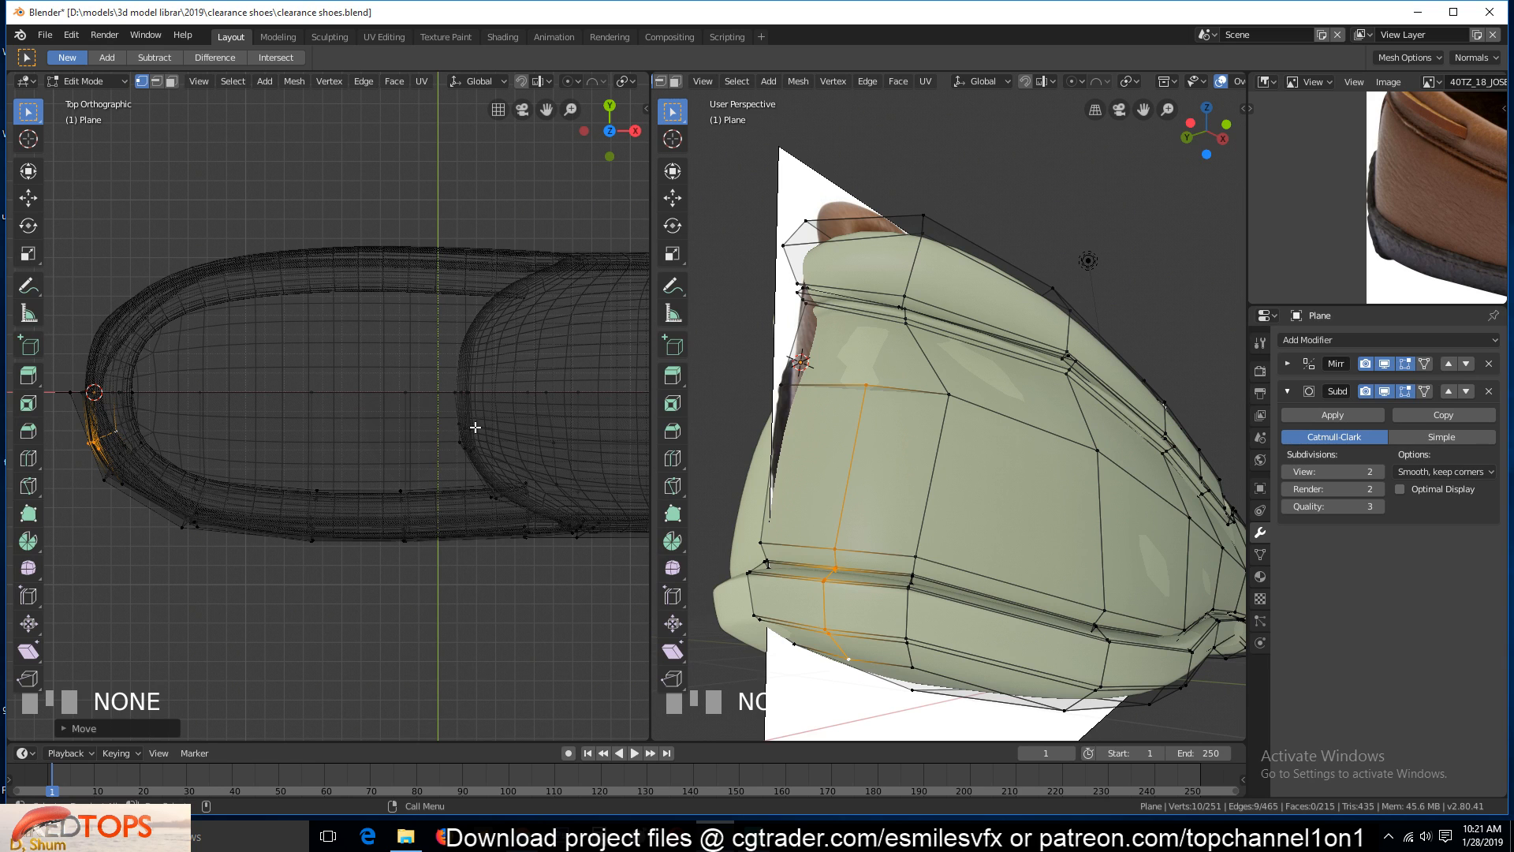
{"action": "key", "text": "alt+a"}
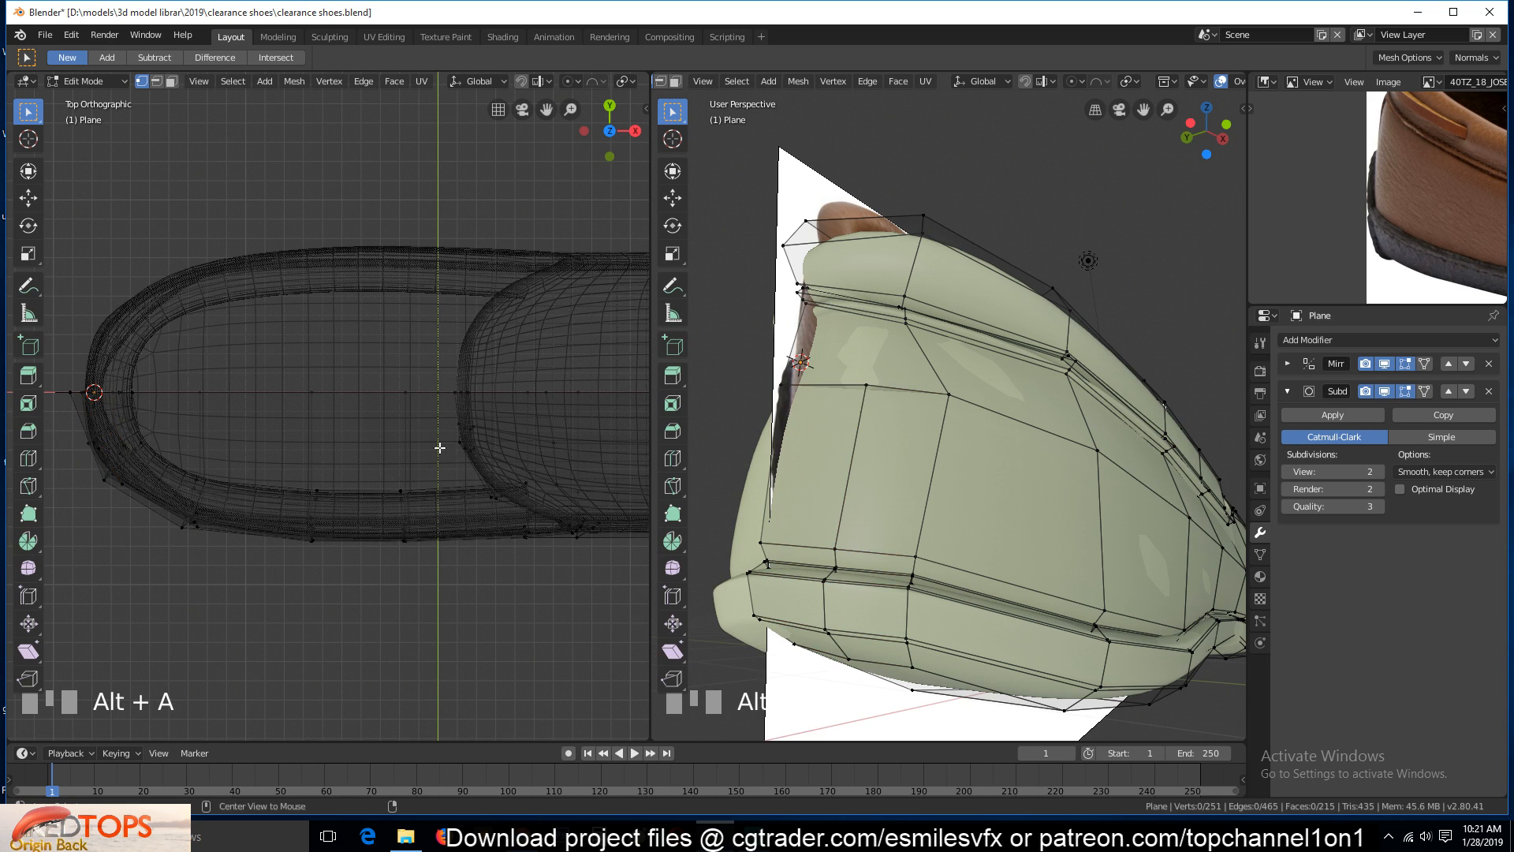
Raise the sole seam vertices beside the heel's center line up the back of the shoe in front view to form a heel patch
{"action": "left_click", "coordinate": [836, 567]}
{"action": "middle_click_drag", "start_coordinate": [836, 567], "coordinate": [810, 586]}
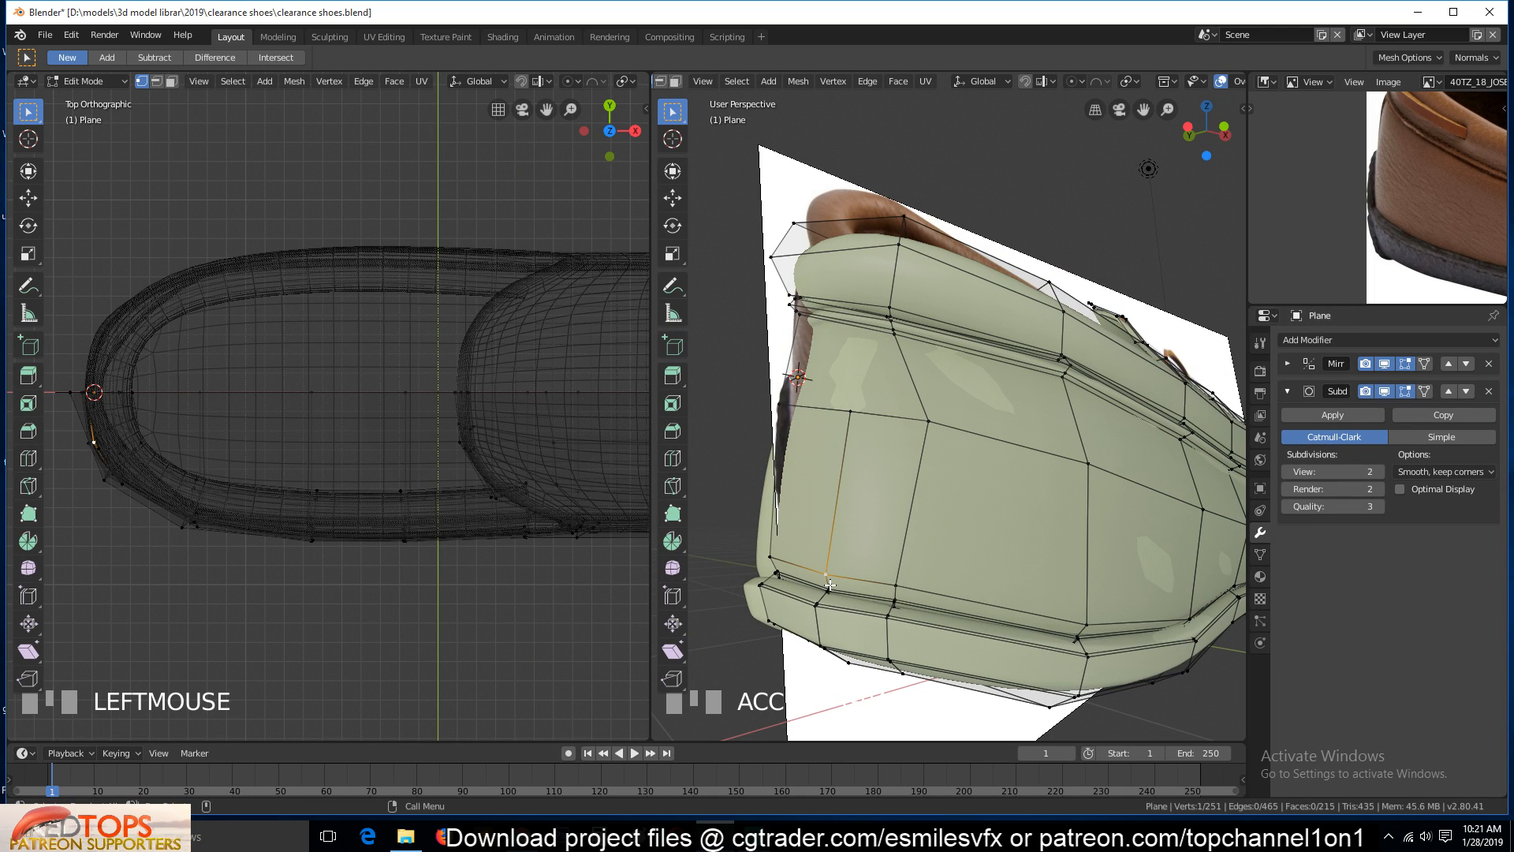
{"action": "key", "text": "alt+z"}
{"action": "key", "text": "c"}
{"action": "left_click_drag", "start_coordinate": [832, 580], "coordinate": [775, 580]}
{"action": "left_click", "coordinate": [761, 575]}
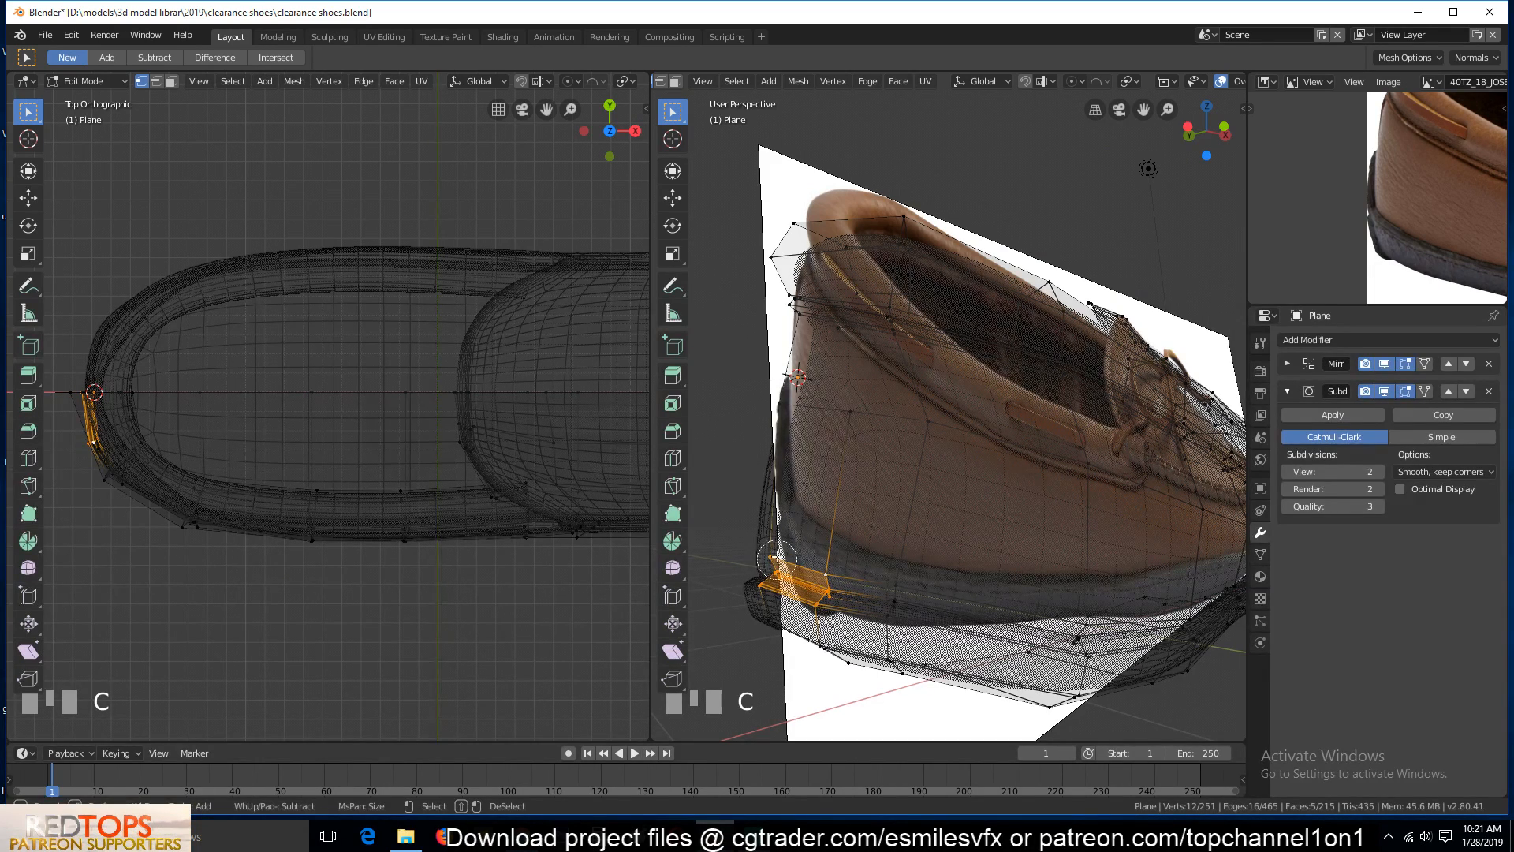
{"action": "right_click", "coordinate": [772, 553]}
{"action": "key", "text": "KP_3"}
{"action": "key", "text": "KP_1"}
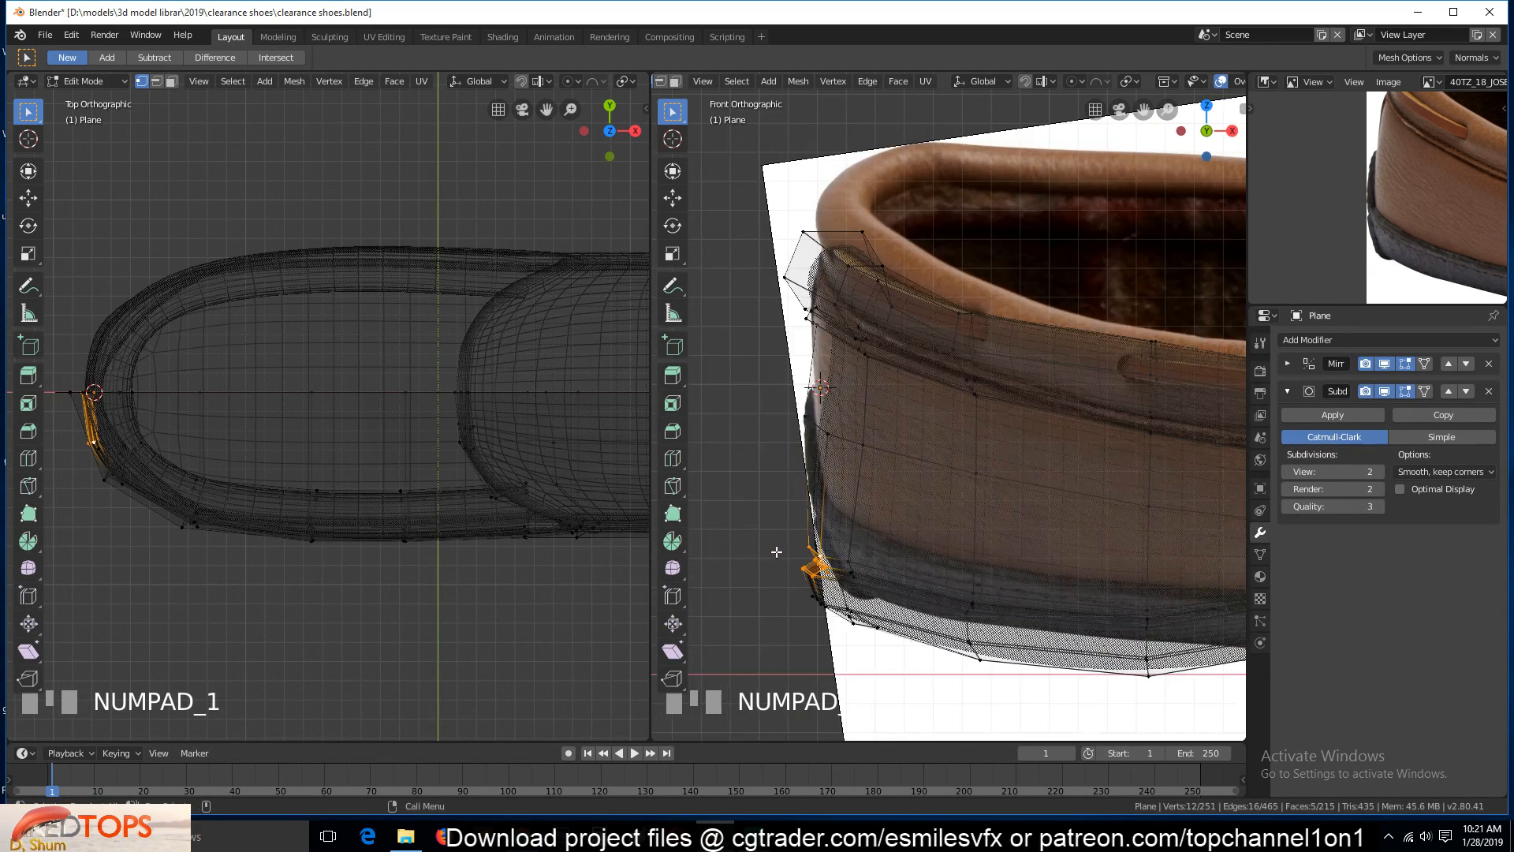
{"action": "key", "text": "g"}
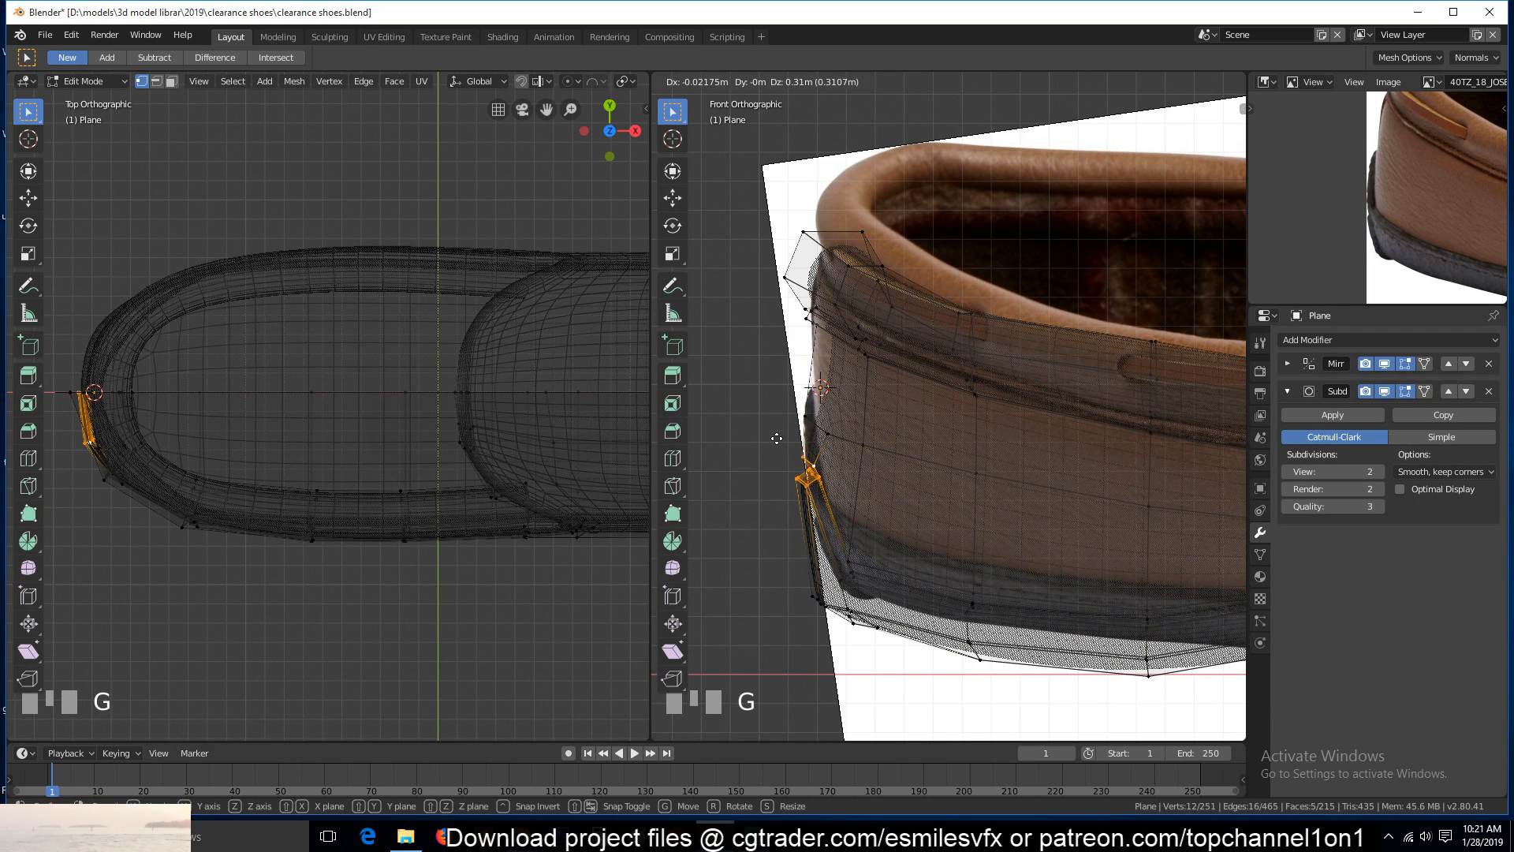
{"action": "left_click", "coordinate": [777, 424]}
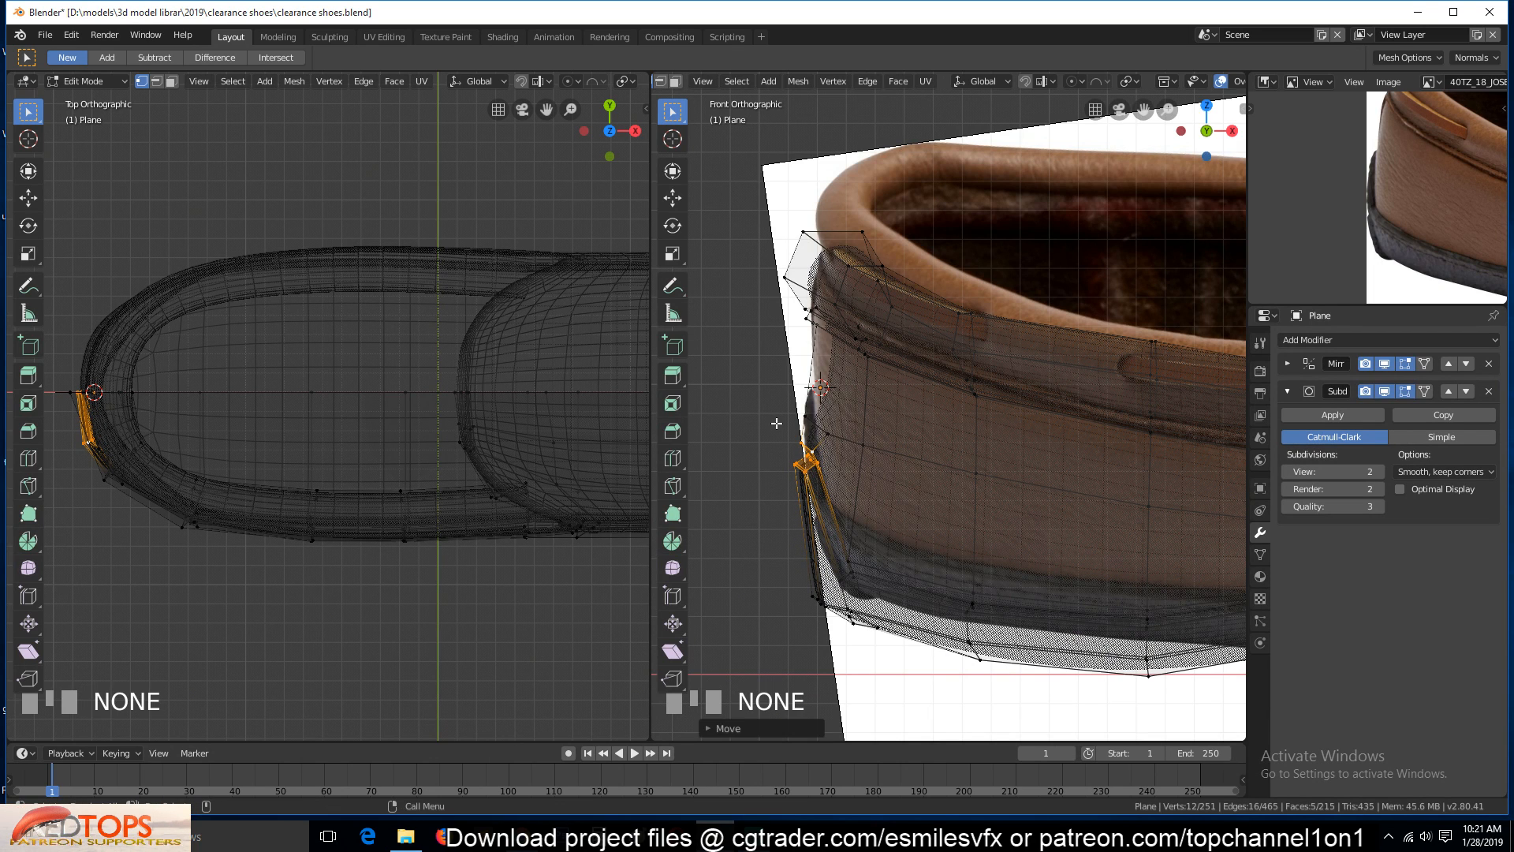
{"action": "key", "text": "alt+a"}
{"action": "key", "text": "alt+z"}
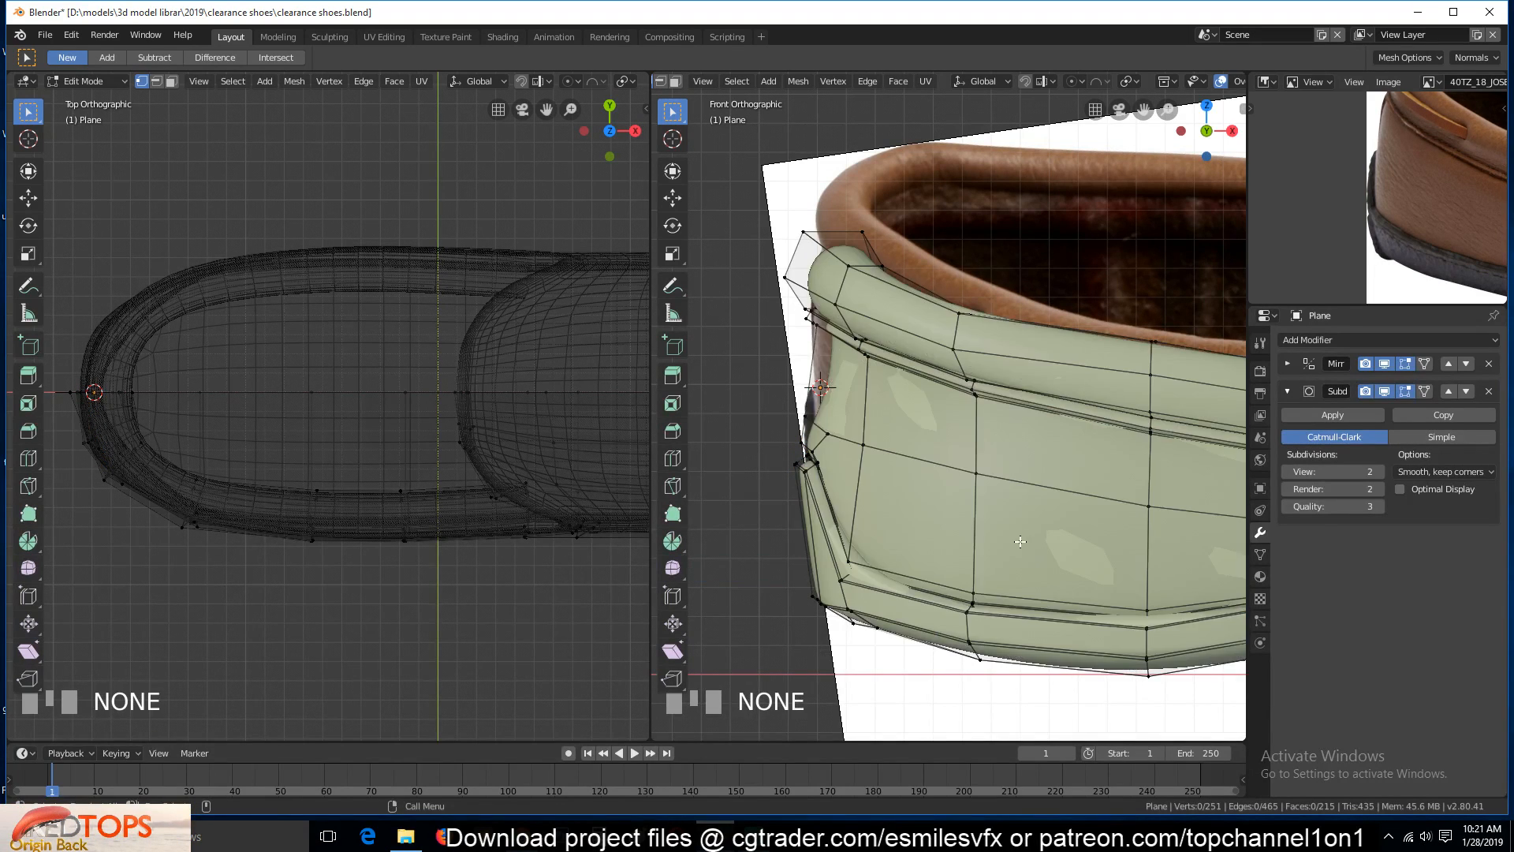
Turn off the Subdivision modifier's viewport display and return to editing the mesh
{"action": "mouse_move", "coordinate": [867, 552]}
{"action": "middle_mouse_down"}
{"action": "mouse_move", "coordinate": [1052, 552]}
{"action": "mouse_move", "coordinate": [1033, 544]}
{"action": "mouse_move", "coordinate": [1071, 532]}
{"action": "middle_mouse_up"}
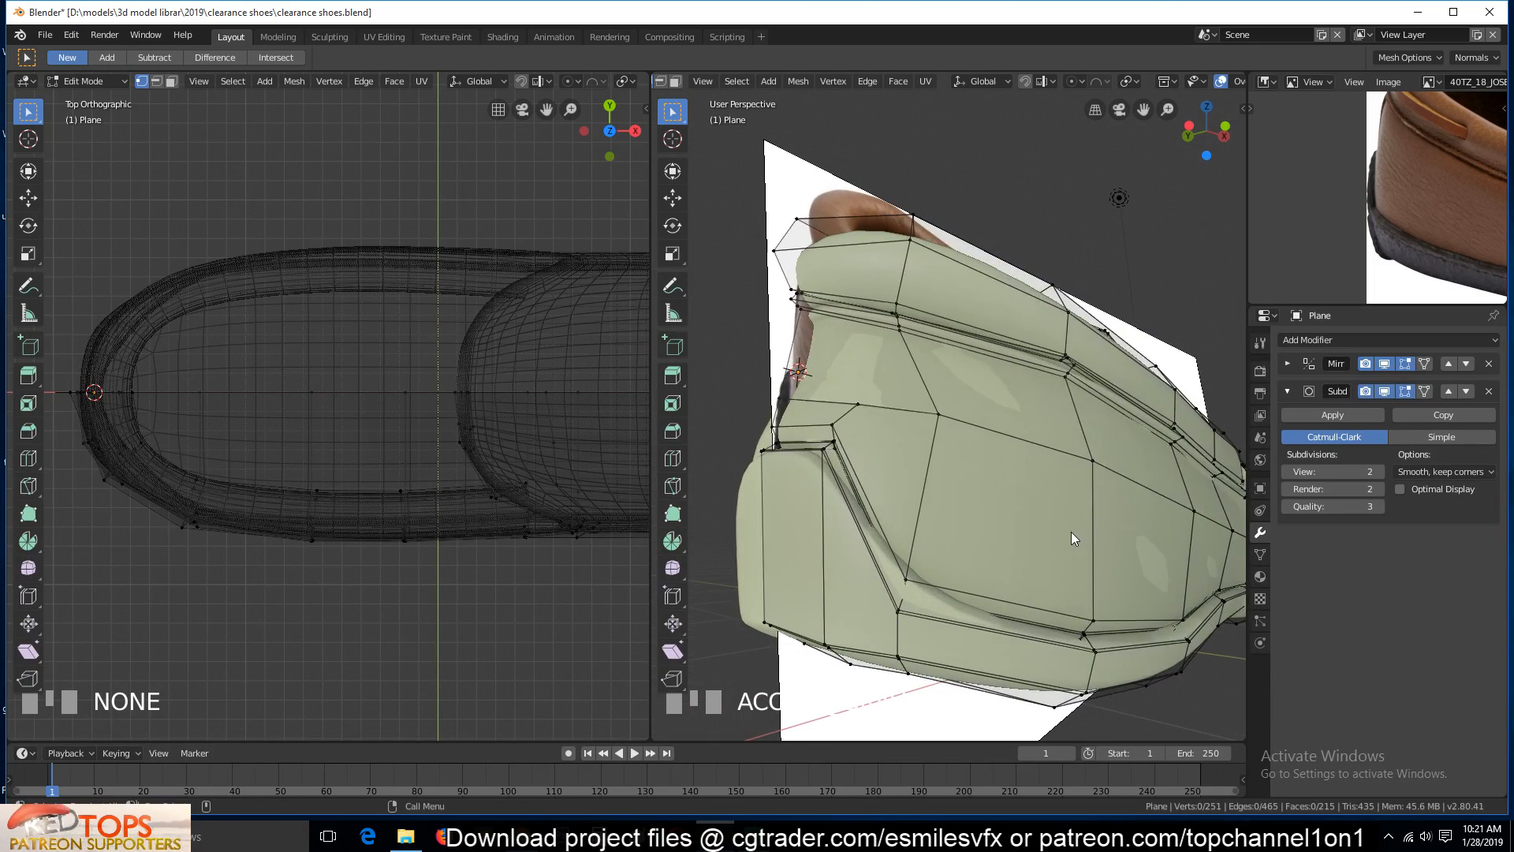
{"action": "key", "text": "Tab"}
{"action": "left_click", "coordinate": [1390, 390]}
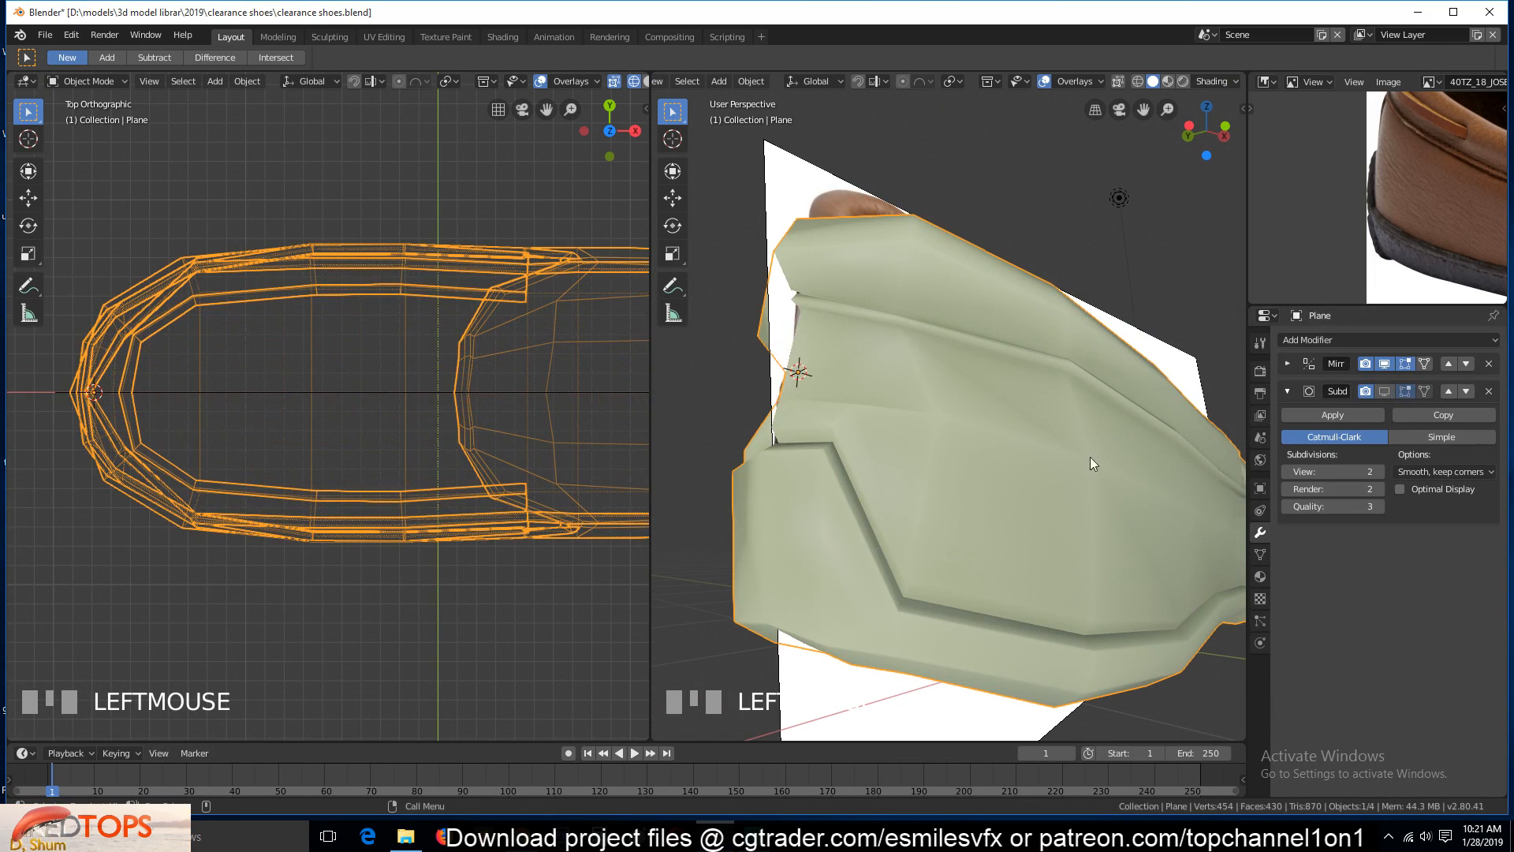
{"action": "key", "text": "Tab"}
Knife-cut across the heel patch from the lower corner of the seam to the center line
{"action": "middle_click_drag", "start_coordinate": [810, 532], "coordinate": [940, 611]}
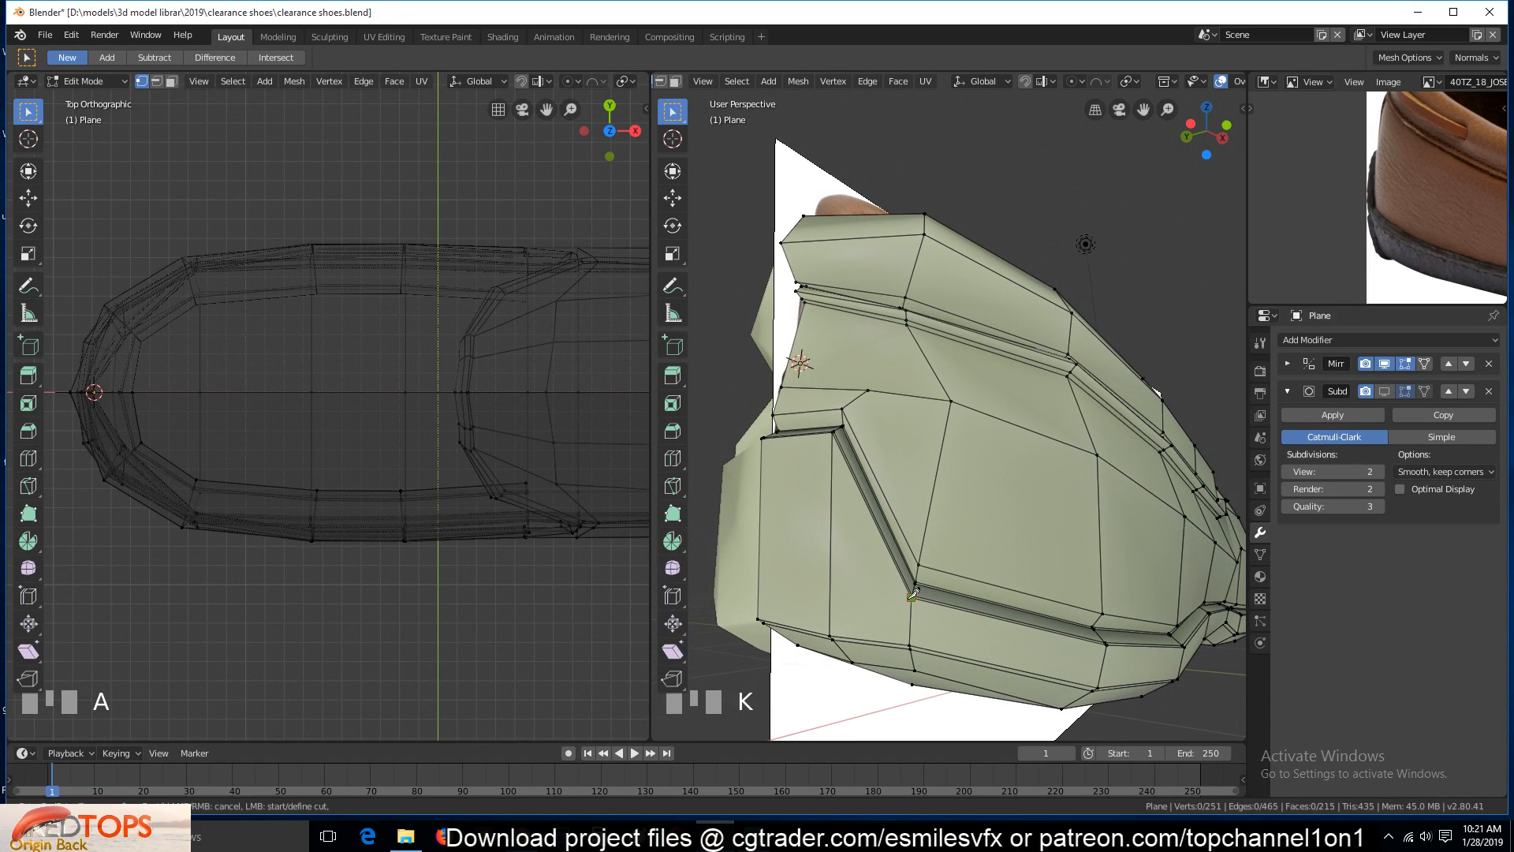
{"action": "left_click", "coordinate": [912, 597]}
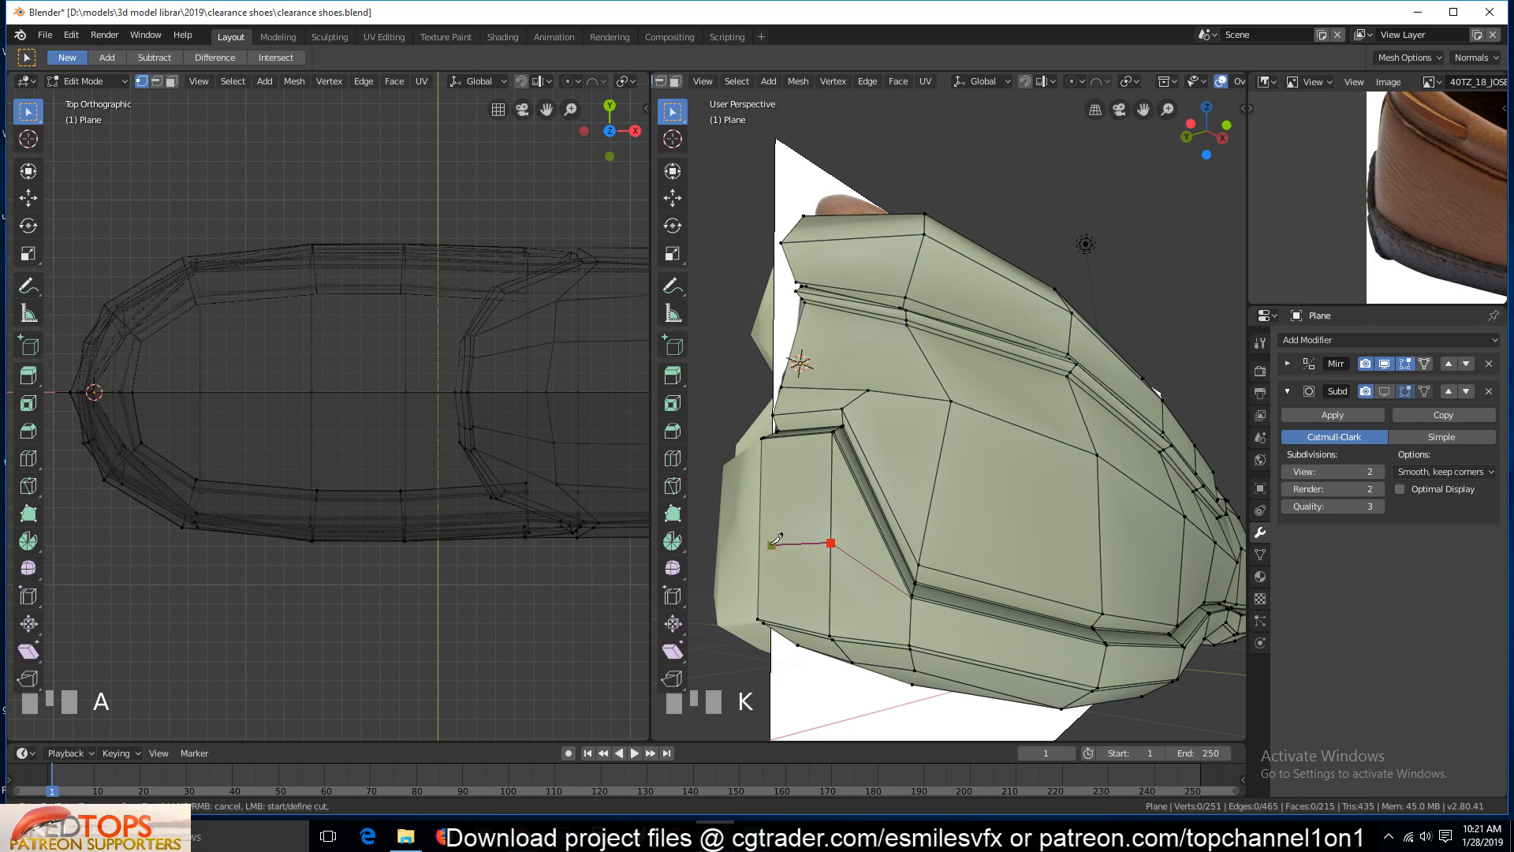
{"action": "key", "text": "space"}
{"action": "key", "text": "alt+a"}
Push the two vertices of the new cut outward with Shrink/Fatten, and check the heel's shape in Object Mode
{"action": "left_click", "coordinate": [831, 543]}
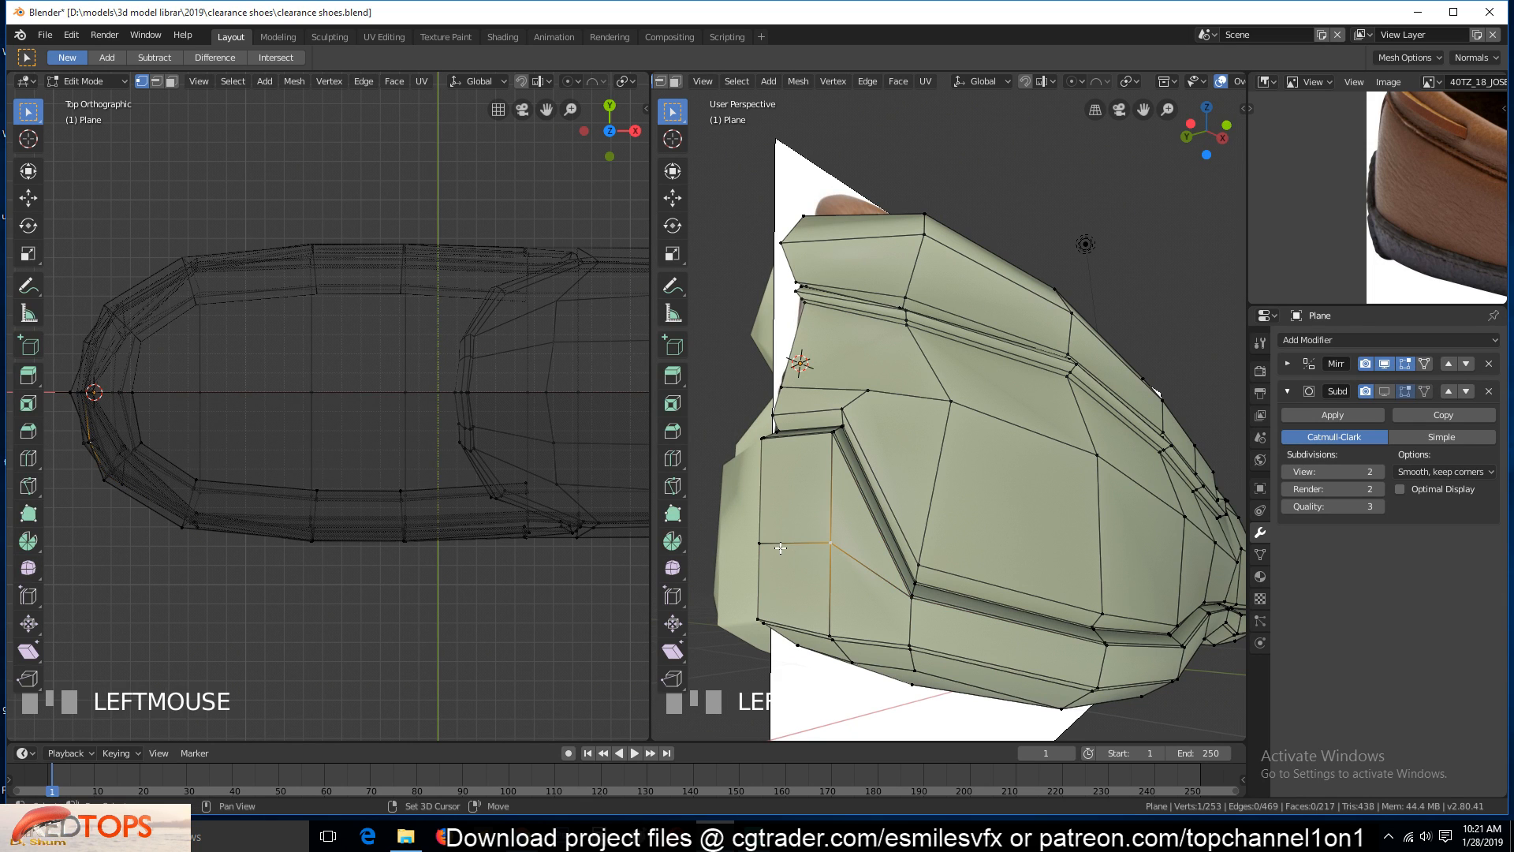
{"action": "left_click", "coordinate": [791, 544], "text": "shift"}
{"action": "key", "text": "alt+s"}
{"action": "key", "text": "Tab"}
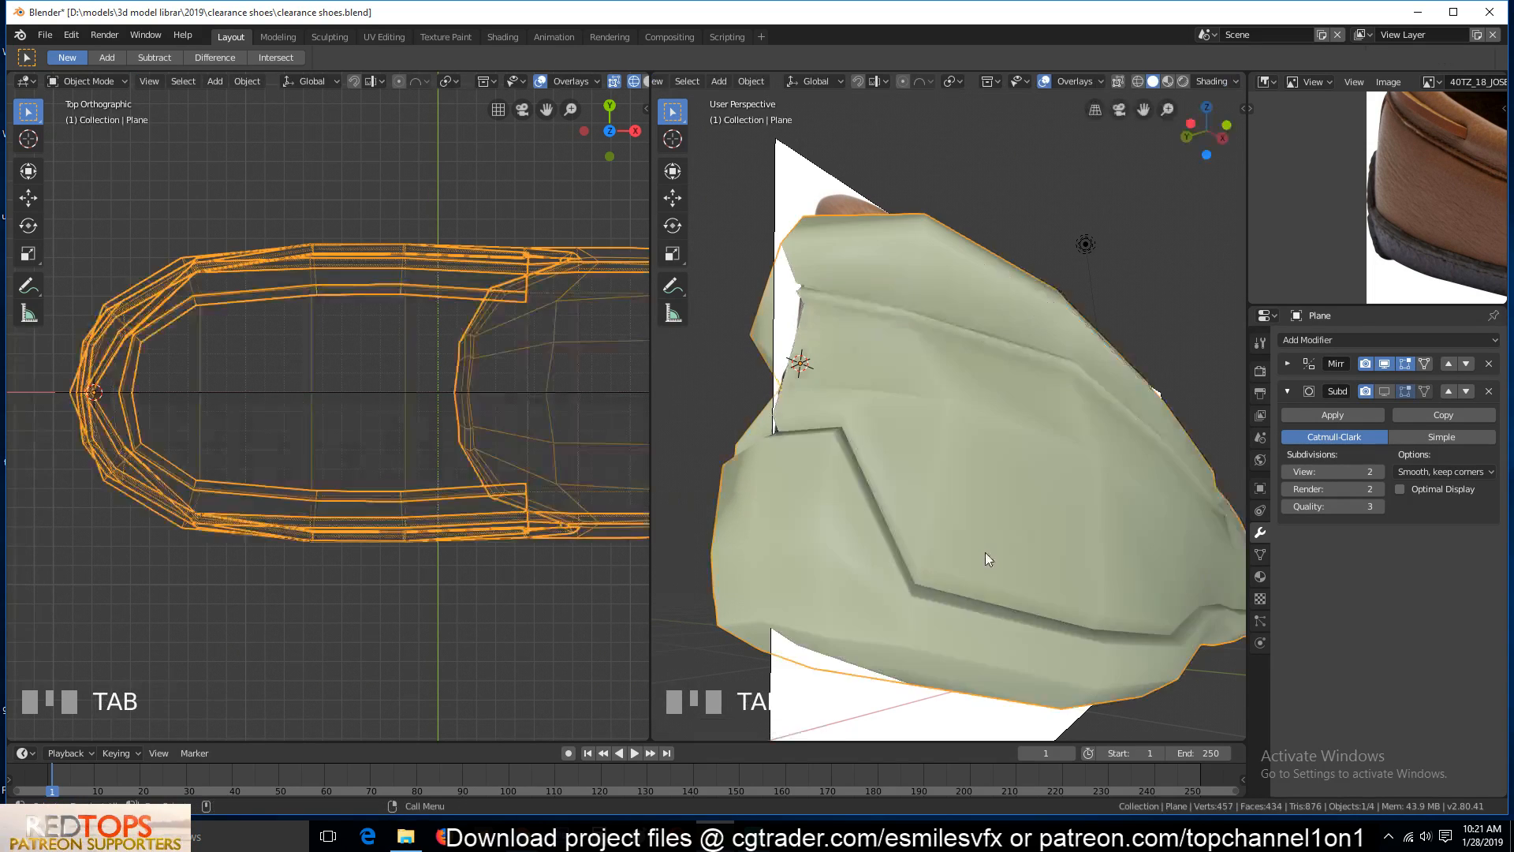
{"action": "key", "text": "grave"}
{"action": "key", "text": "Tab"}
{"action": "scroll", "coordinate": [867, 497], "scroll_direction": "up", "scroll_amount": 4}
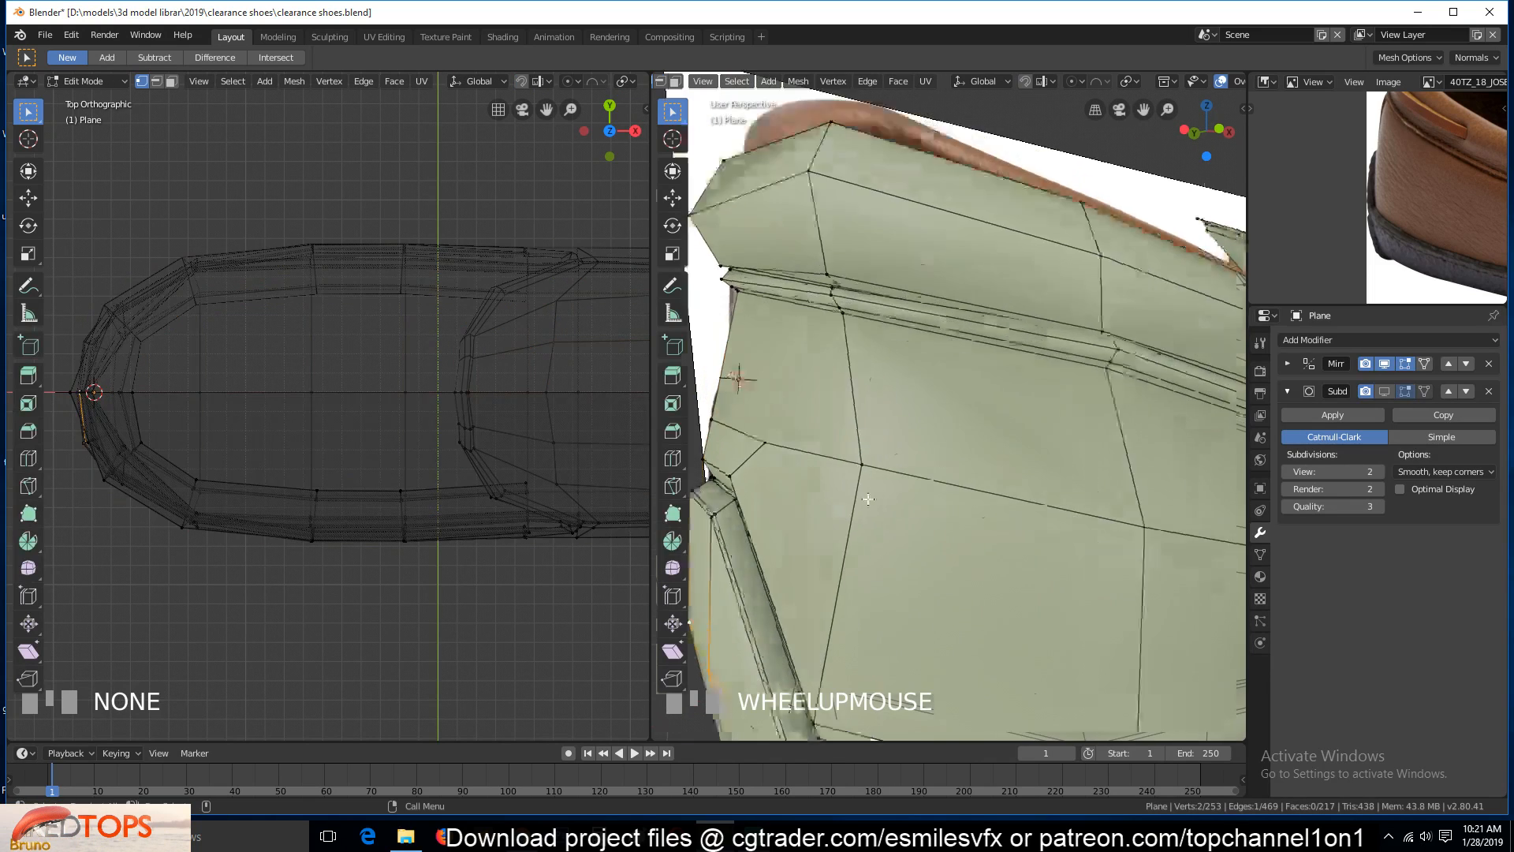
Slide the three vertices of the edge row just above the heel patch upward toward the upper seam
{"action": "key", "text": "grave"}
{"action": "scroll", "coordinate": [926, 508], "scroll_direction": "down", "scroll_amount": 4}
{"action": "left_click", "coordinate": [893, 447]}
{"action": "left_click", "coordinate": [788, 423], "text": "shift"}
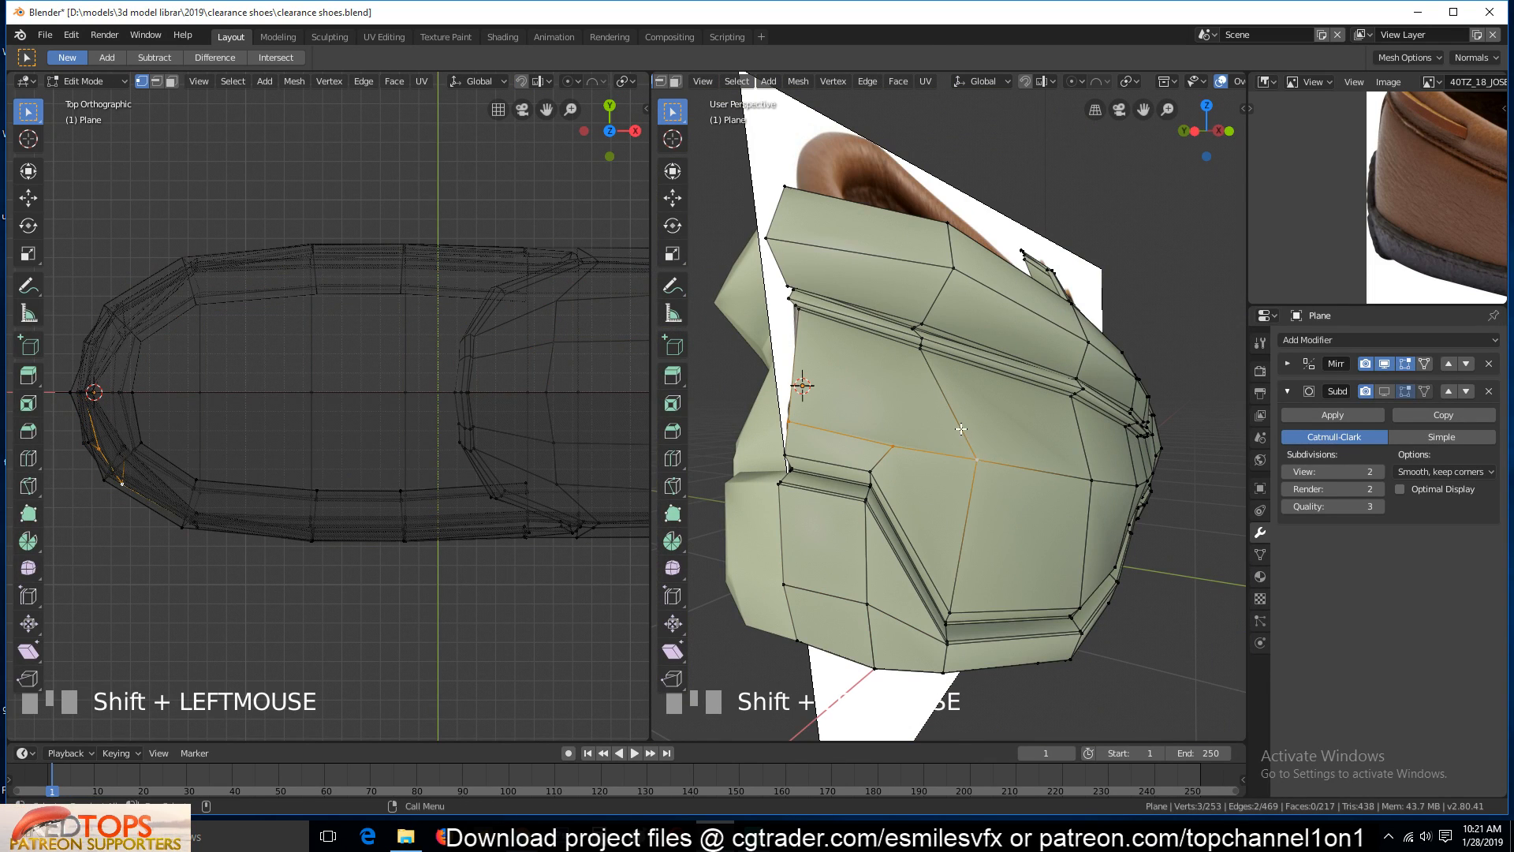
{"action": "key", "text": "g"}
{"action": "left_click", "coordinate": [943, 395]}
Connect the upper seam vertex to the middle vertex of the edge row above the heel patch with a new edge
{"action": "left_click", "coordinate": [921, 347]}
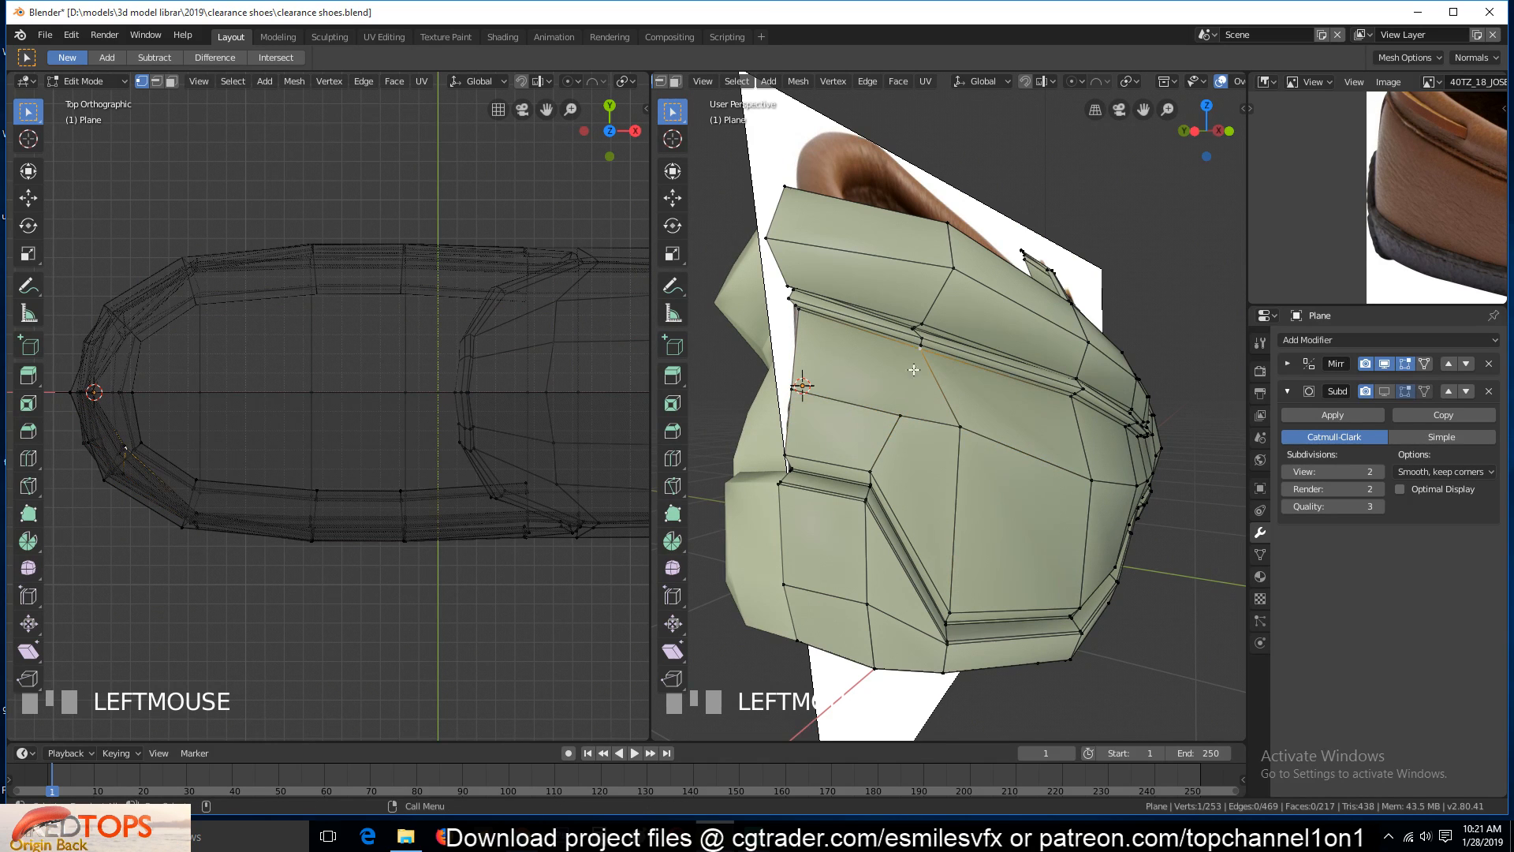
{"action": "left_click", "coordinate": [901, 409], "text": "shift"}
{"action": "key", "text": "a"}
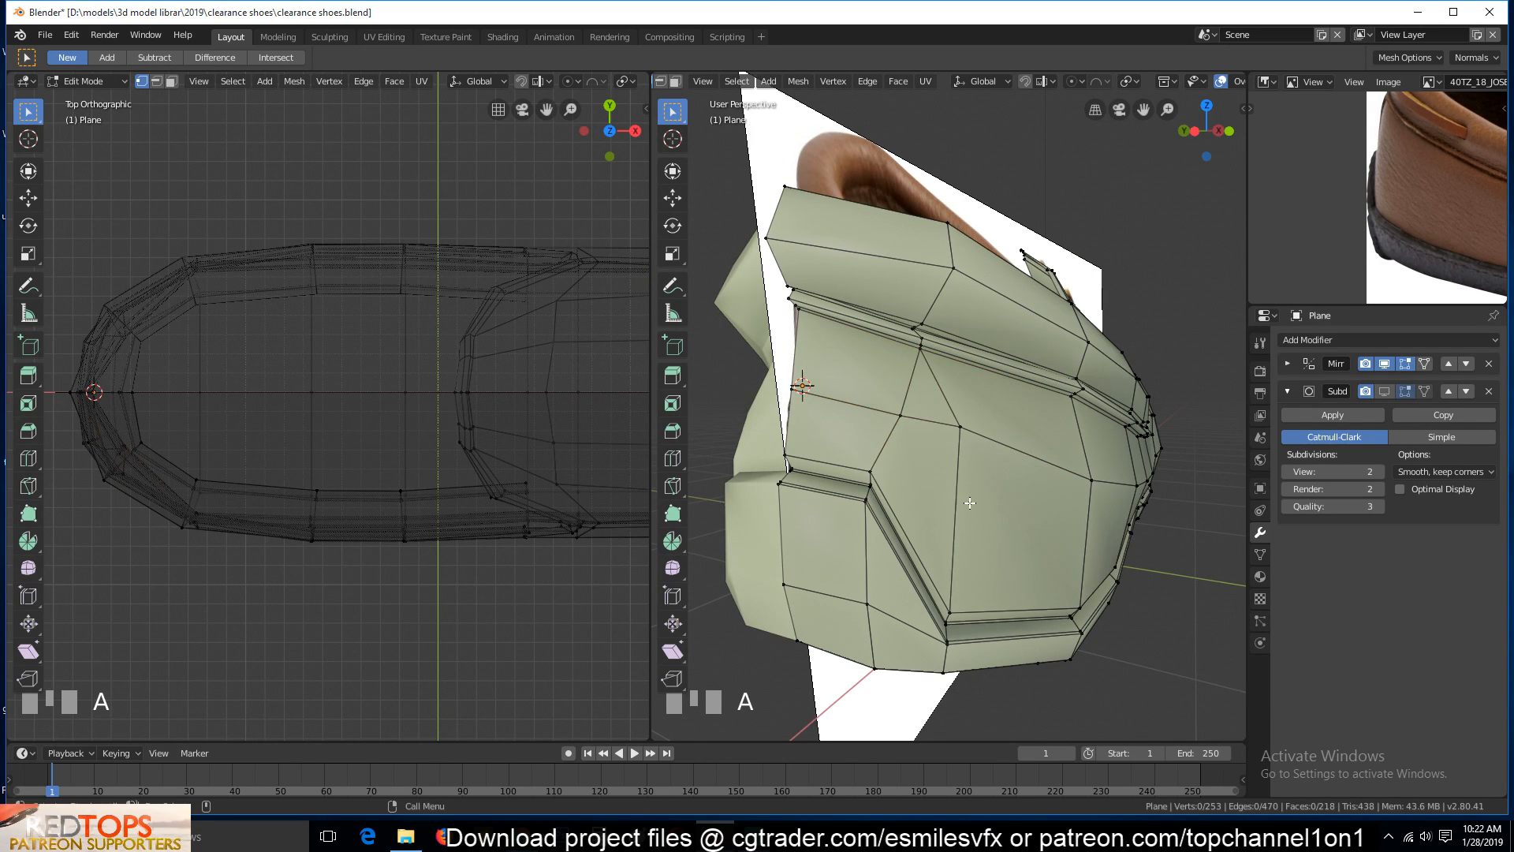
{"action": "key", "text": "grave"}
{"action": "key", "text": "grave"}
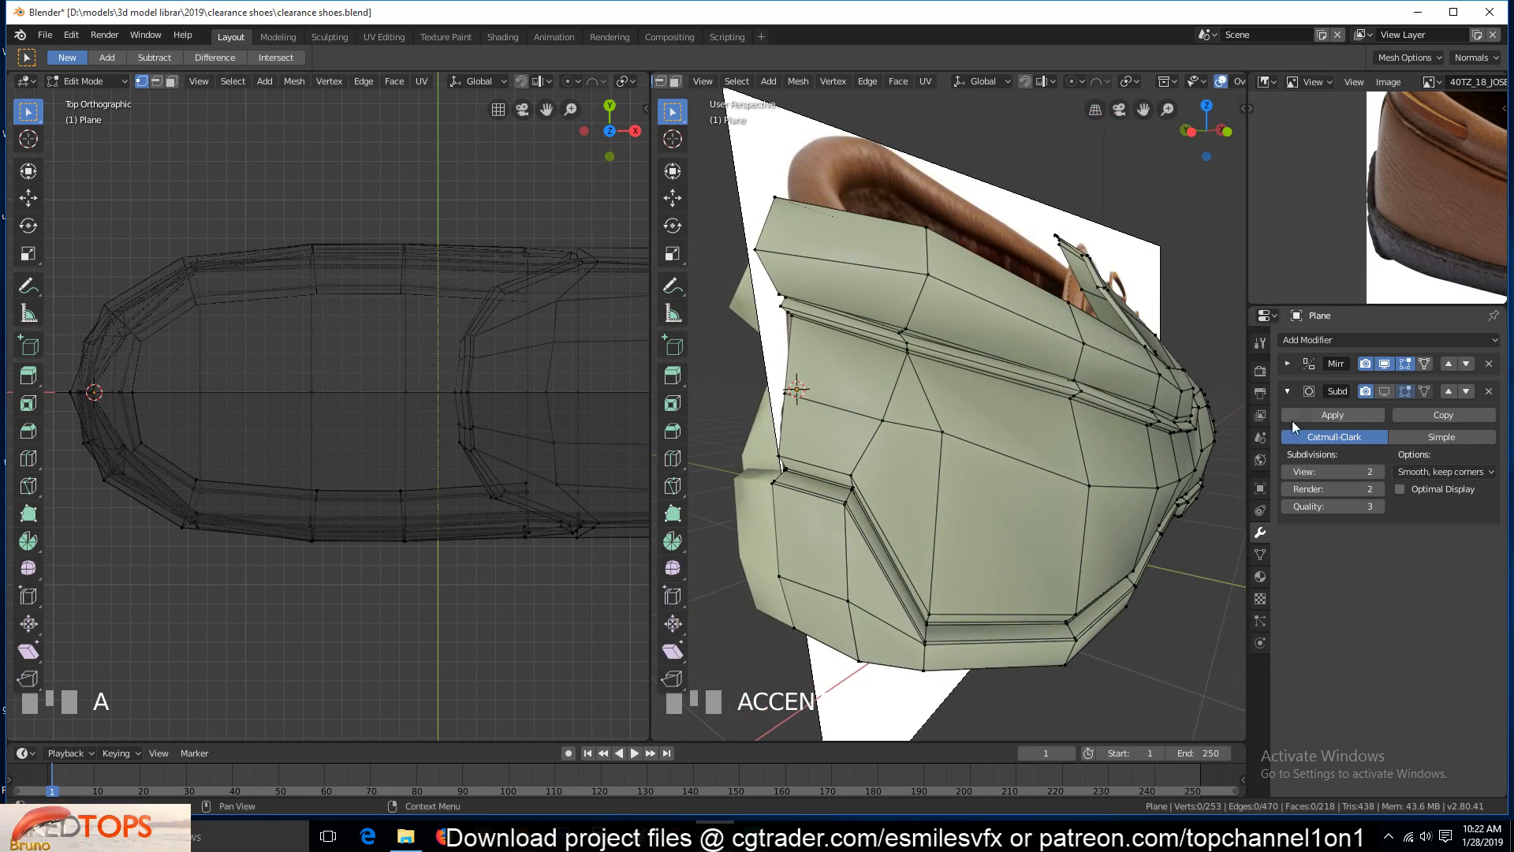
Turn the Subdivision modifier's viewport display back on in Object Mode, check the smoothed heel, and save the file
{"action": "key", "text": "Tab"}
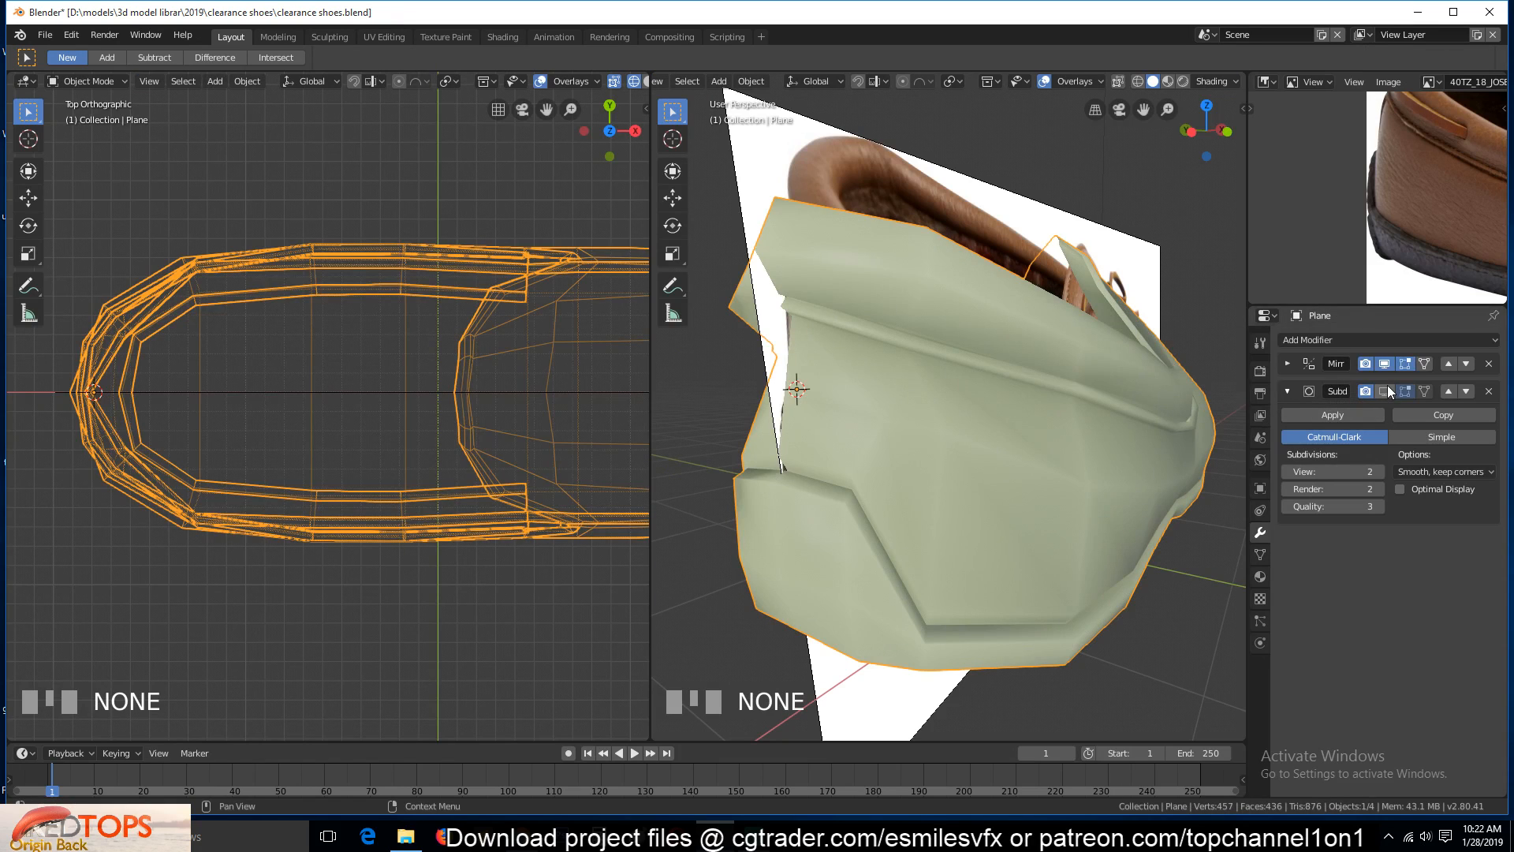
{"action": "left_click", "coordinate": [1384, 391]}
{"action": "scroll", "coordinate": [992, 486], "scroll_direction": "down", "scroll_amount": 2}
{"action": "key", "text": "shift+grave"}
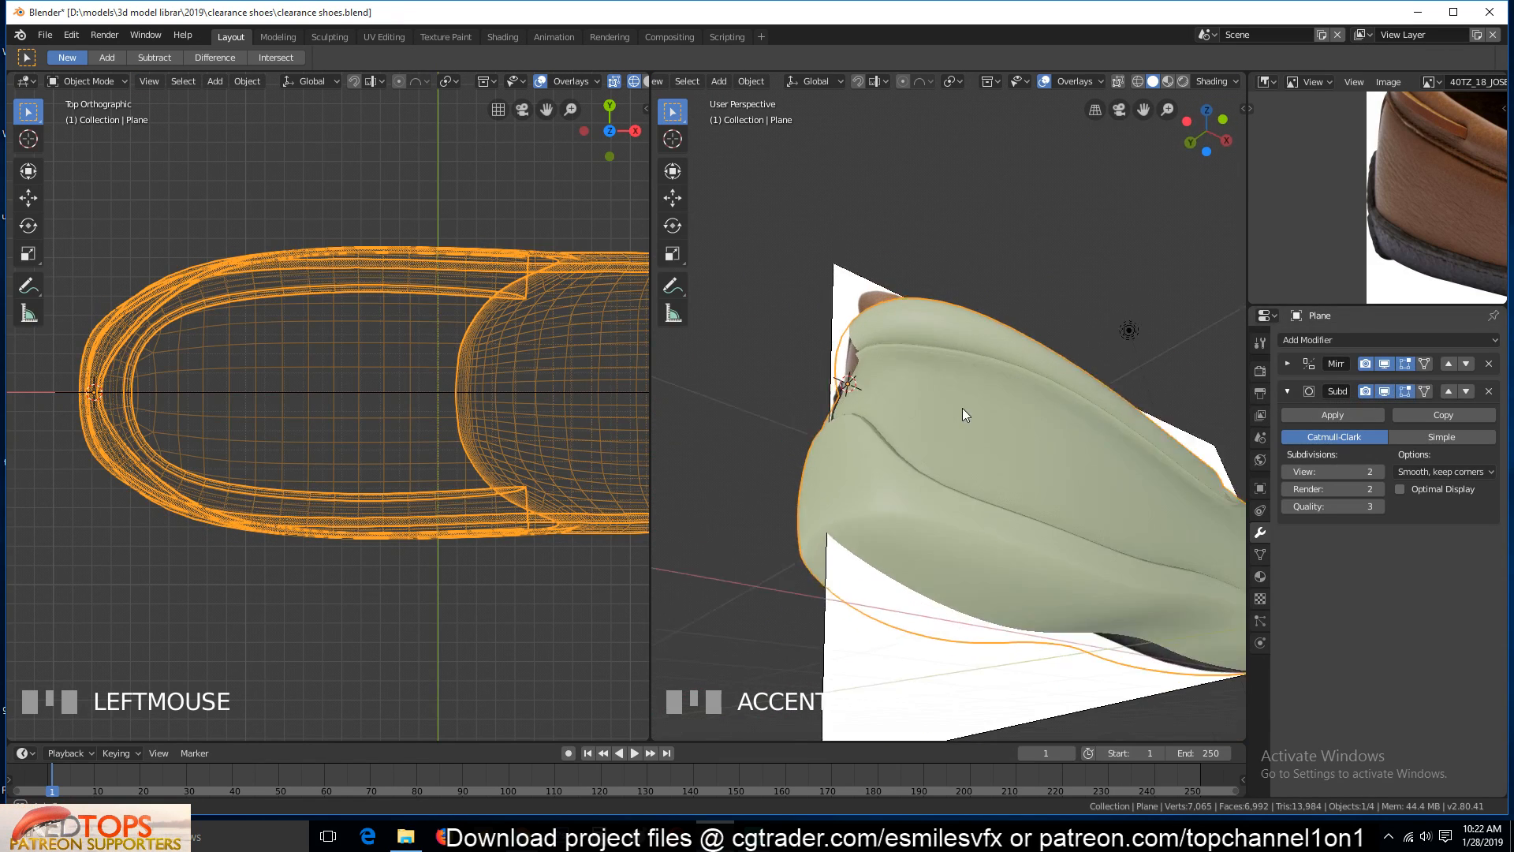
{"action": "scroll", "coordinate": [926, 500], "scroll_direction": "down", "scroll_amount": 3}
{"action": "key", "text": "ctrl+s"}
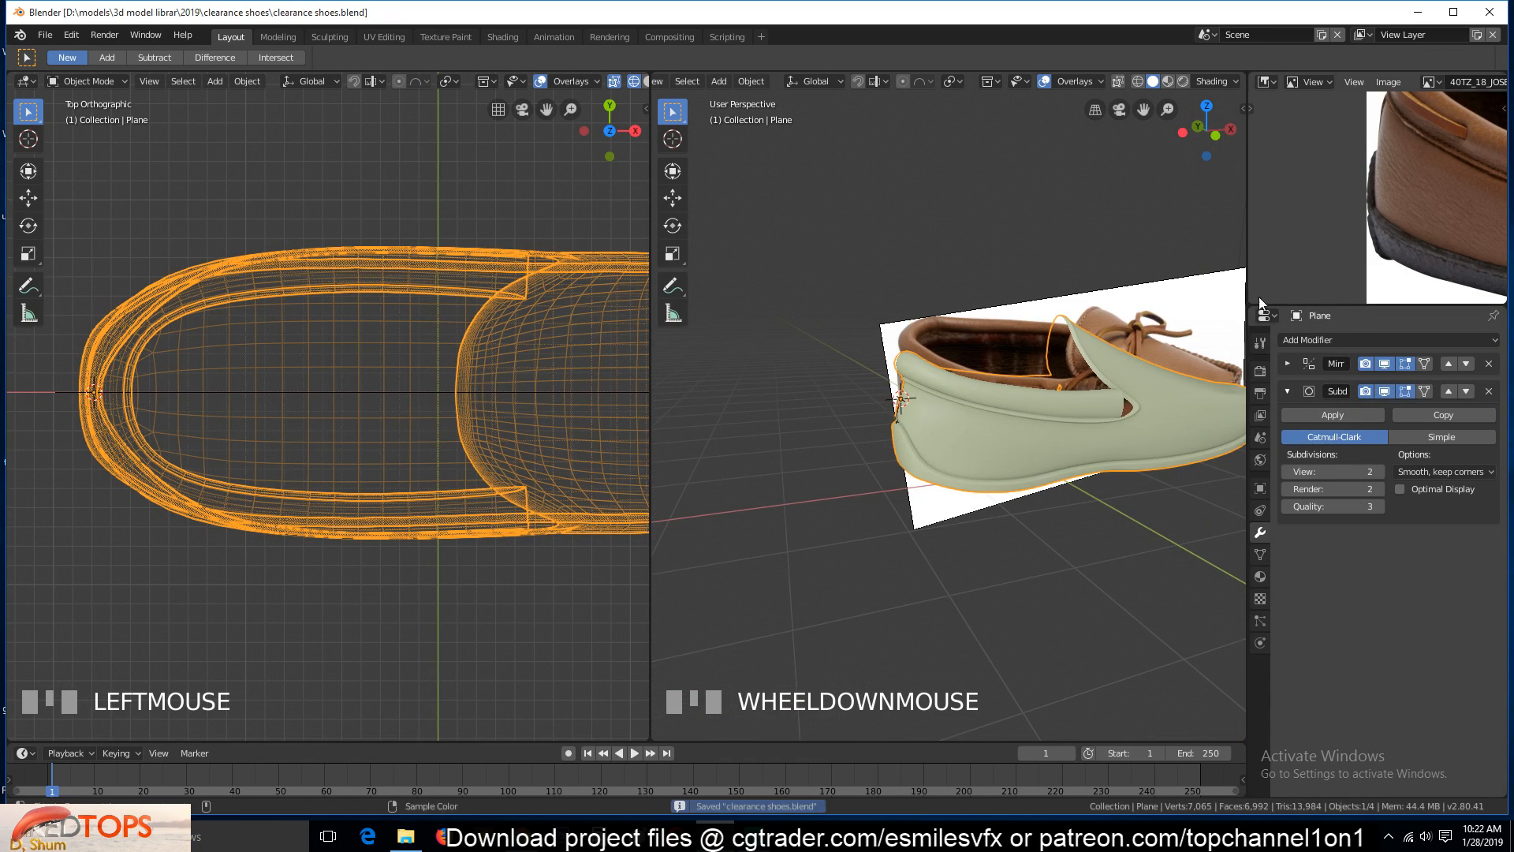
Examine the toe, tongue and lace slot in front view against the reference photo
{"action": "scroll", "coordinate": [1298, 258], "scroll_direction": "down", "scroll_amount": 2}
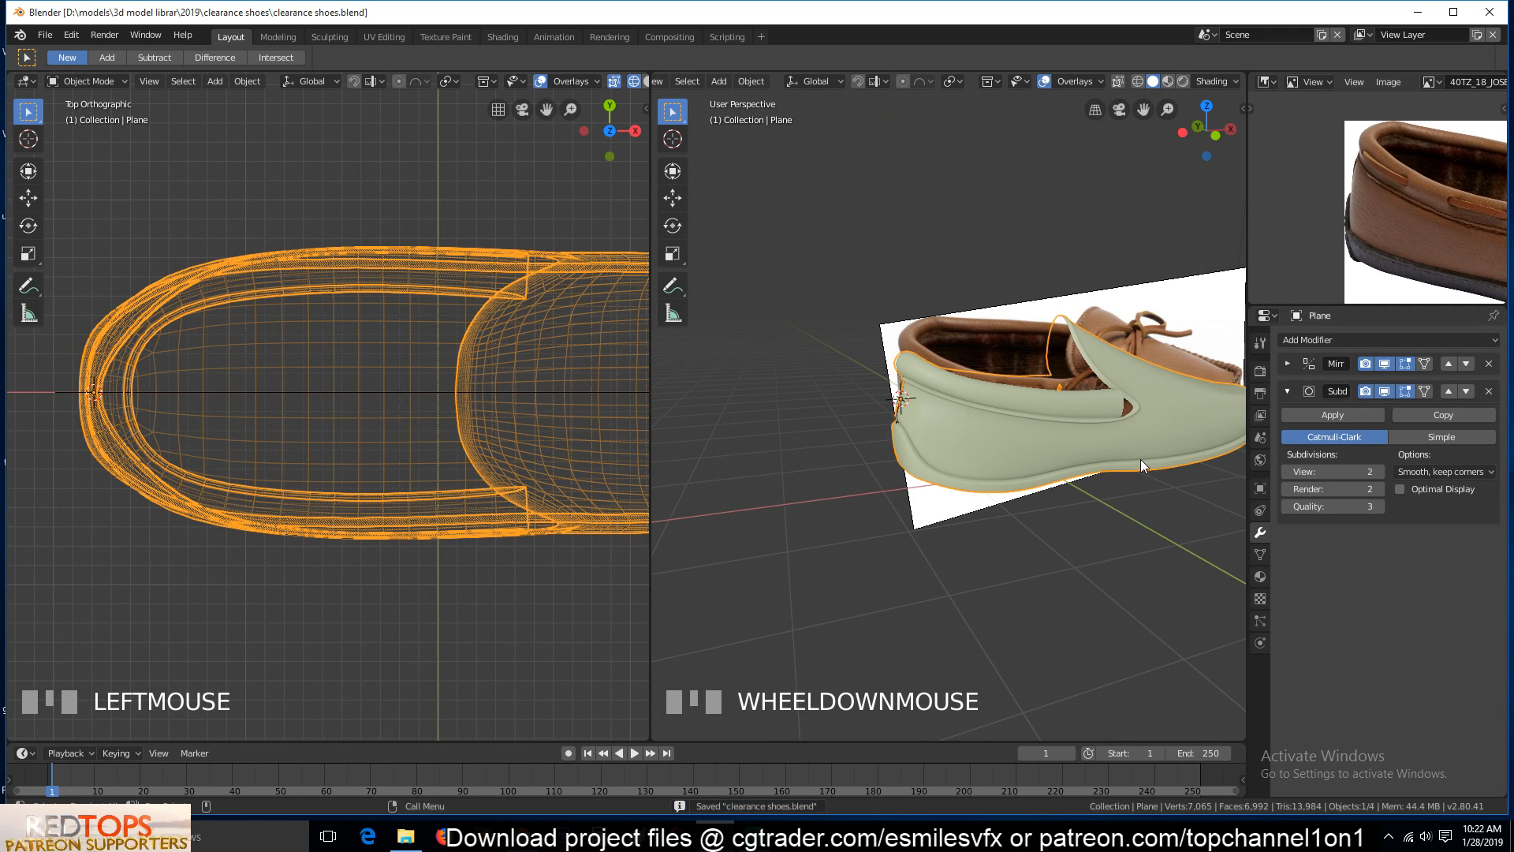
{"action": "key", "text": "KP_1"}
{"action": "middle_click_drag", "start_coordinate": [1092, 453], "coordinate": [768, 549], "text": "shift"}
{"action": "scroll", "coordinate": [1290, 234], "scroll_direction": "up", "scroll_amount": 5}
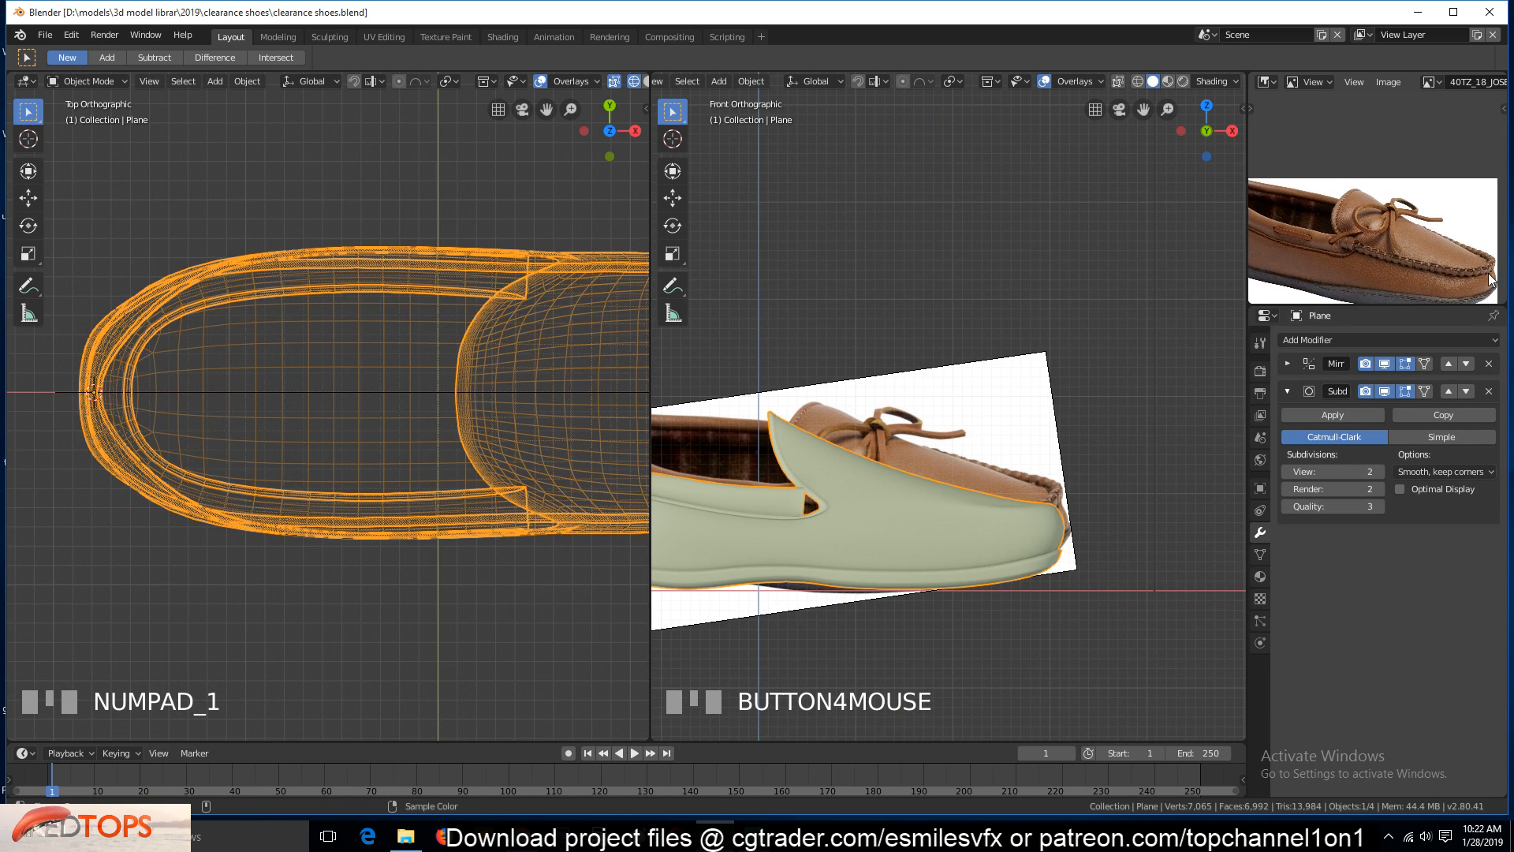
{"action": "scroll", "coordinate": [1413, 286], "scroll_direction": "up", "scroll_amount": 2}
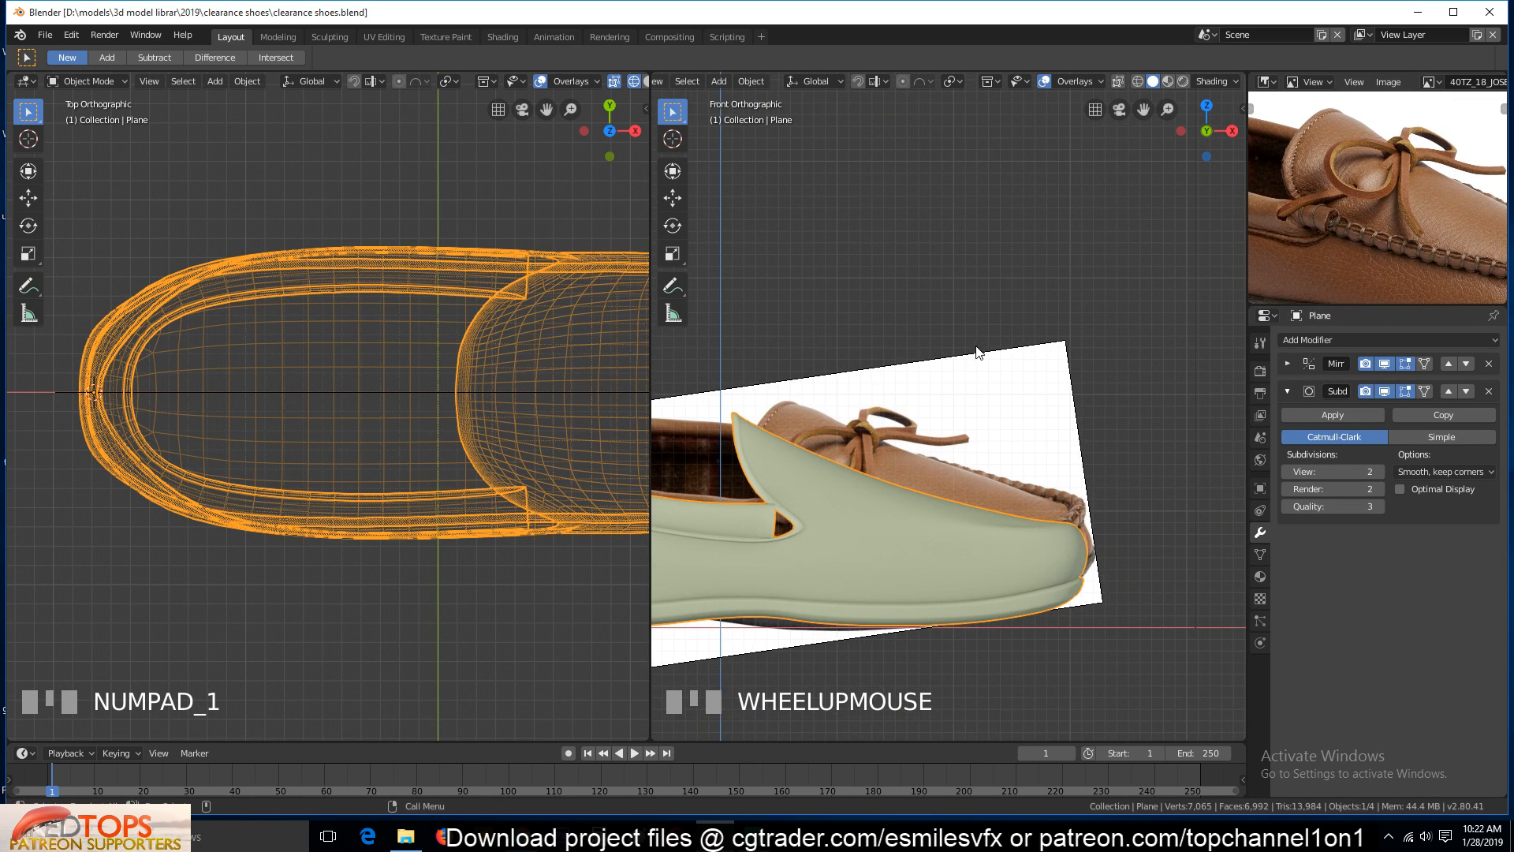
{"action": "scroll", "coordinate": [958, 478], "scroll_direction": "up", "scroll_amount": 1}
{"action": "scroll", "coordinate": [957, 478], "scroll_direction": "up", "scroll_amount": 3}
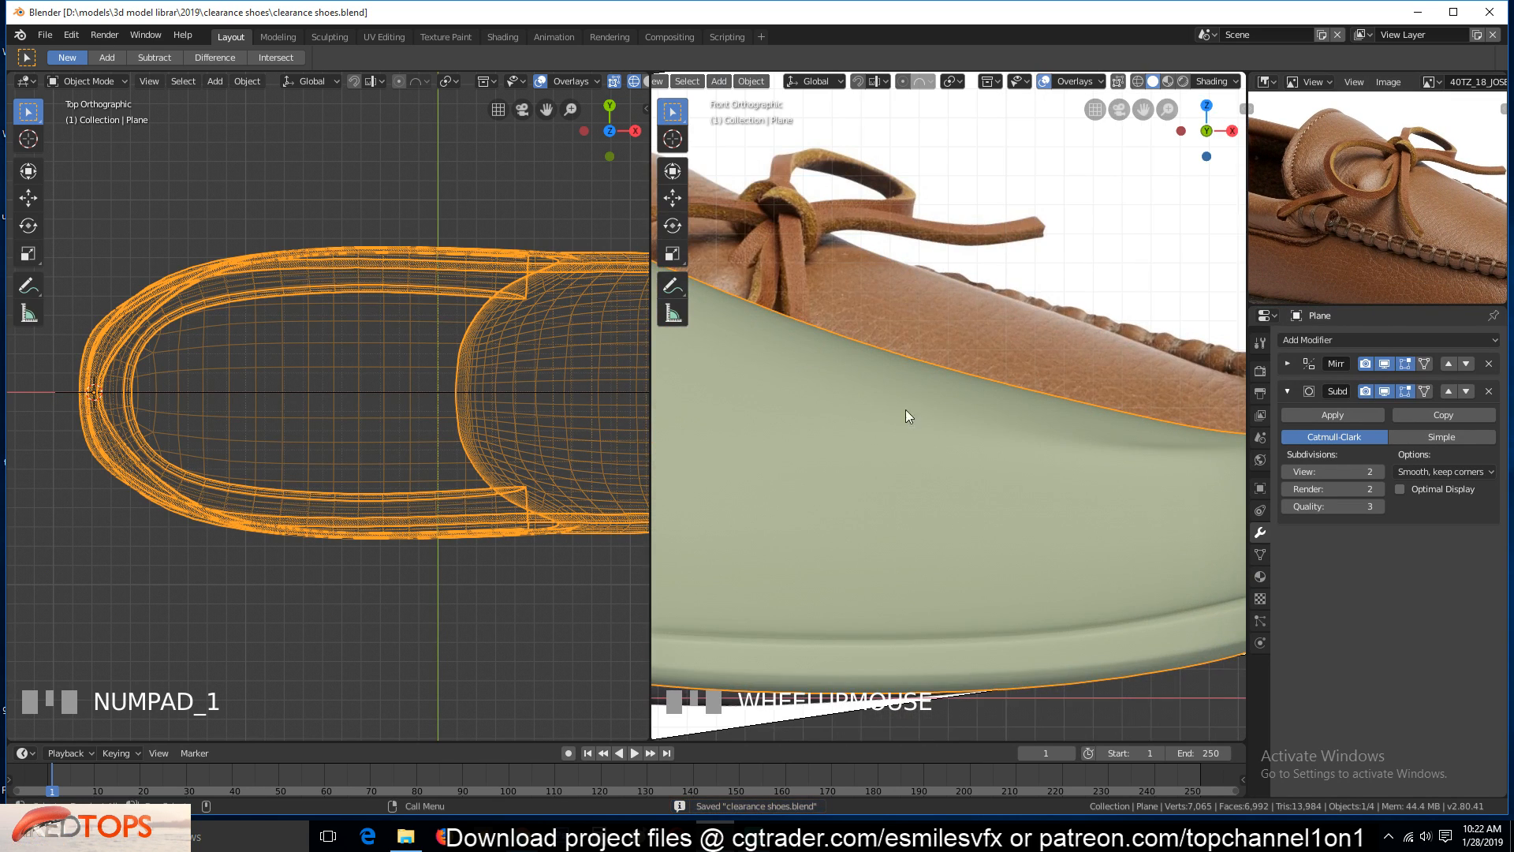
{"action": "scroll", "coordinate": [925, 483], "scroll_direction": "up", "scroll_amount": 1}
{"action": "middle_click_drag", "start_coordinate": [926, 483], "coordinate": [1028, 432], "text": "shift"}
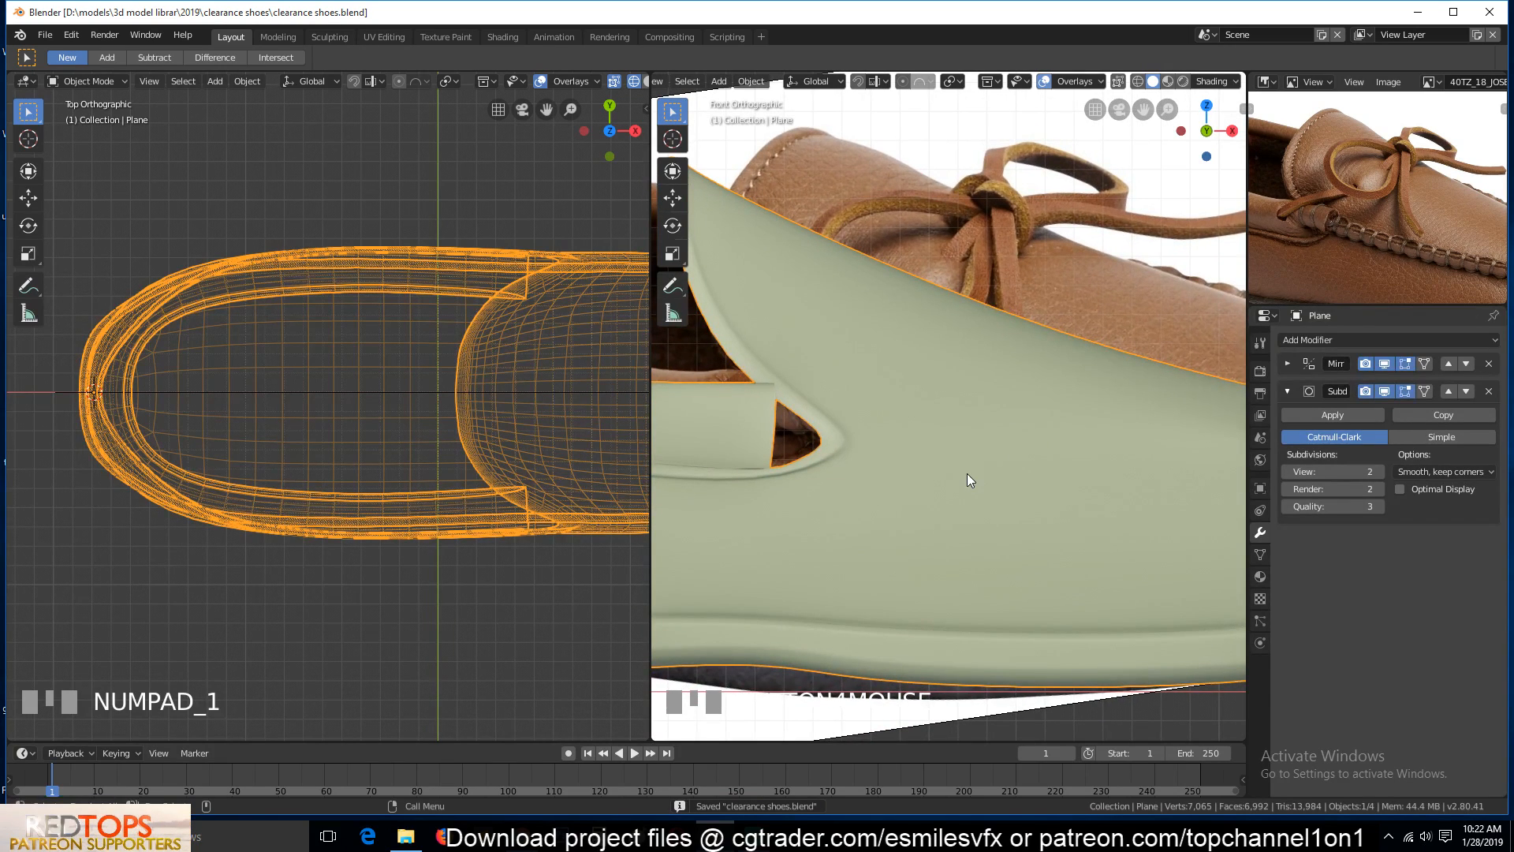
Enter Edit Mode with the Subdivision modifier's viewport display off, and select the edge loop bordering the tongue and lace slot
{"action": "key", "text": "Tab"}
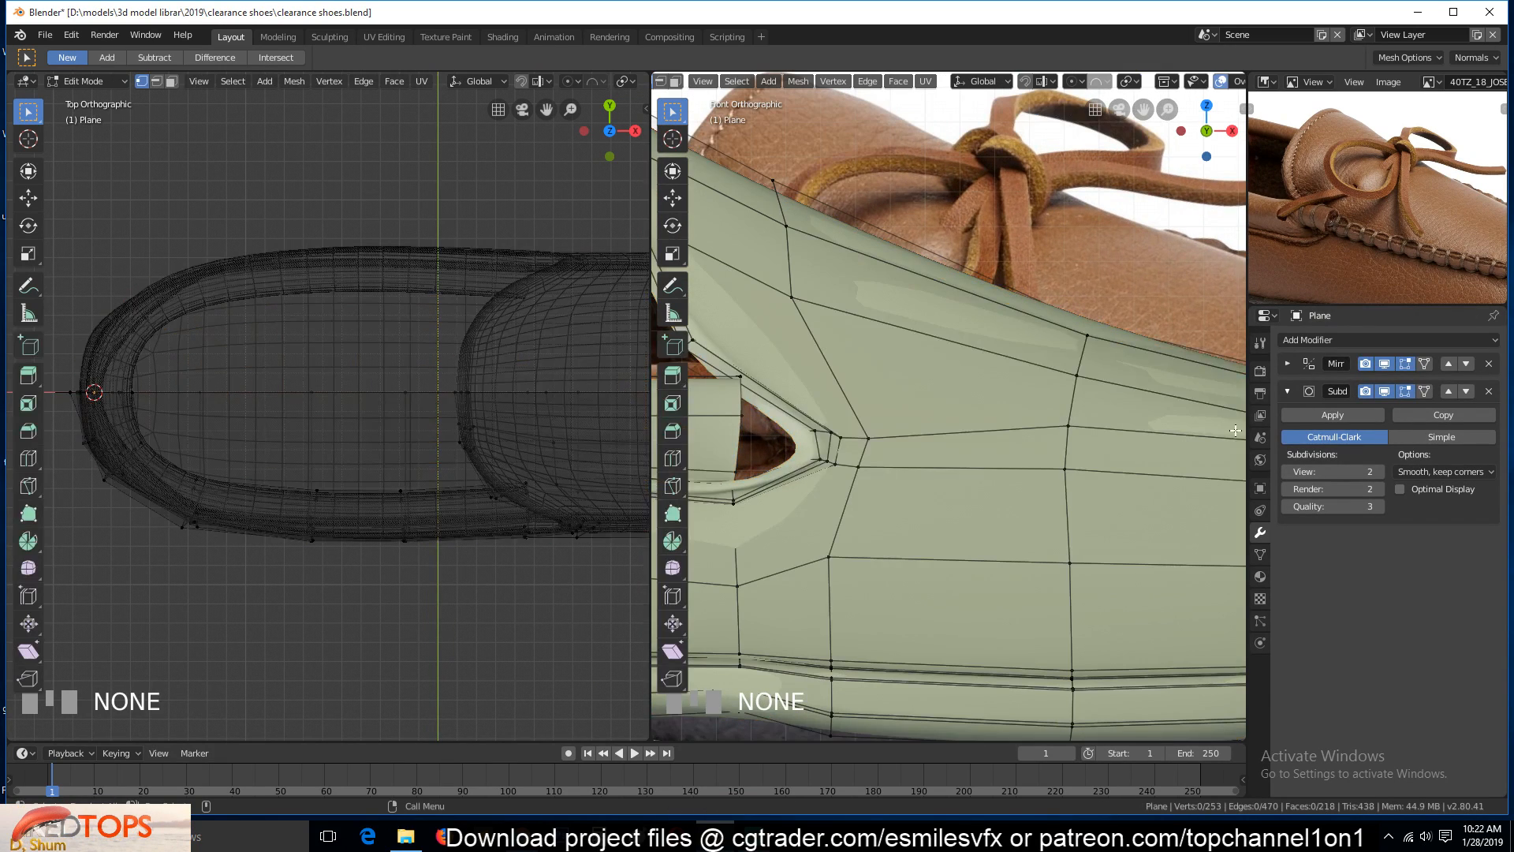
{"action": "left_click", "coordinate": [1384, 392]}
{"action": "middle_click_drag", "start_coordinate": [924, 489], "coordinate": [1065, 449], "text": "shift"}
{"action": "left_click", "coordinate": [969, 404], "text": "alt"}
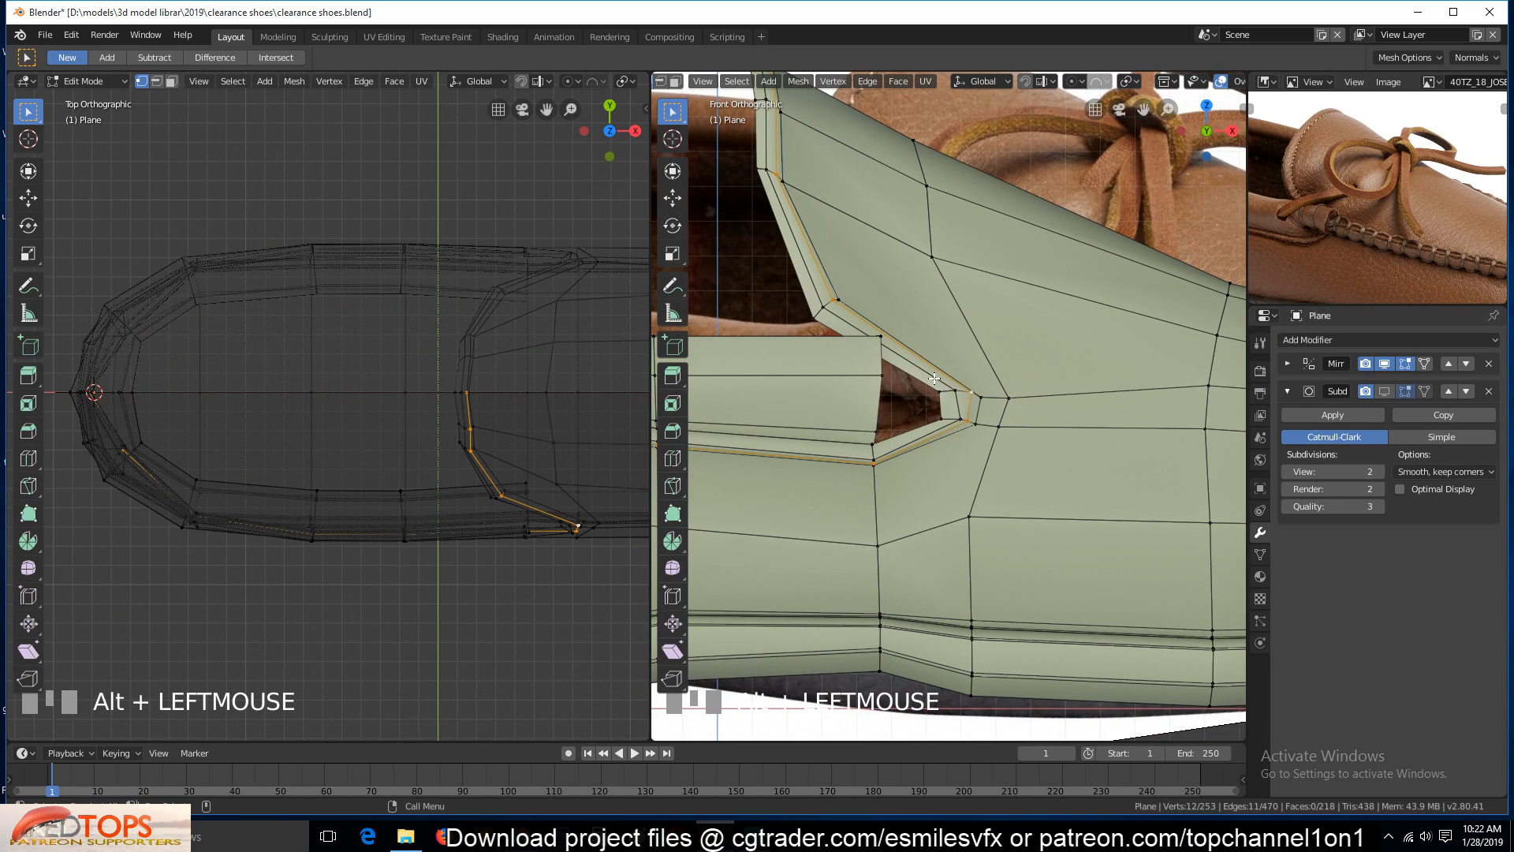
{"action": "scroll", "coordinate": [970, 414], "scroll_direction": "down", "scroll_amount": 2}
{"action": "middle_click_drag", "start_coordinate": [889, 296], "coordinate": [873, 328], "text": "shift"}
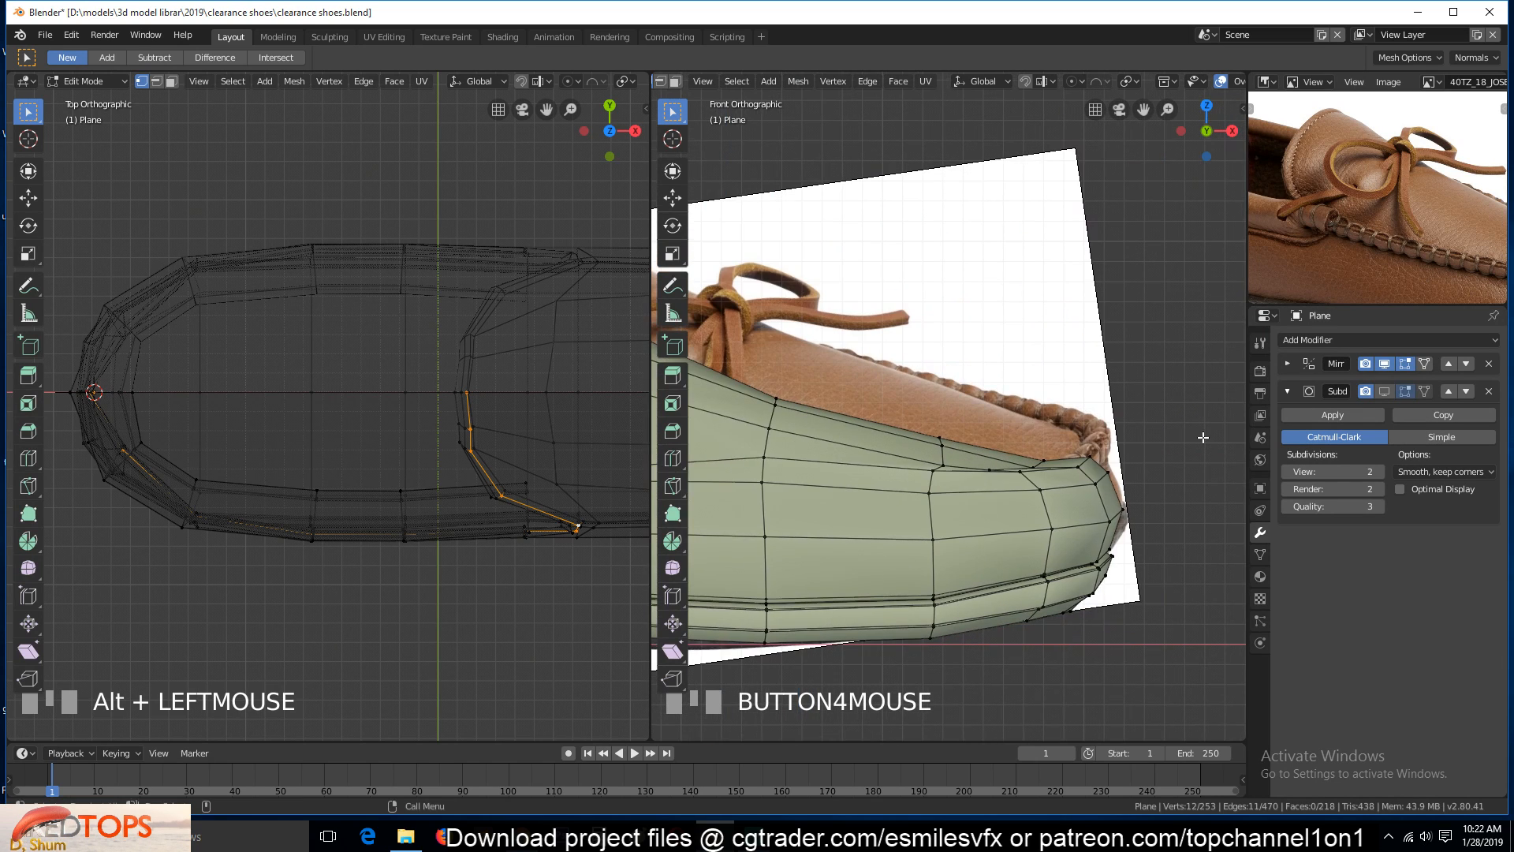
Rip the mesh along the short vertex path crossing the rim at the lace slot's lower front corner
{"action": "scroll", "coordinate": [1091, 459], "scroll_direction": "down", "scroll_amount": 2}
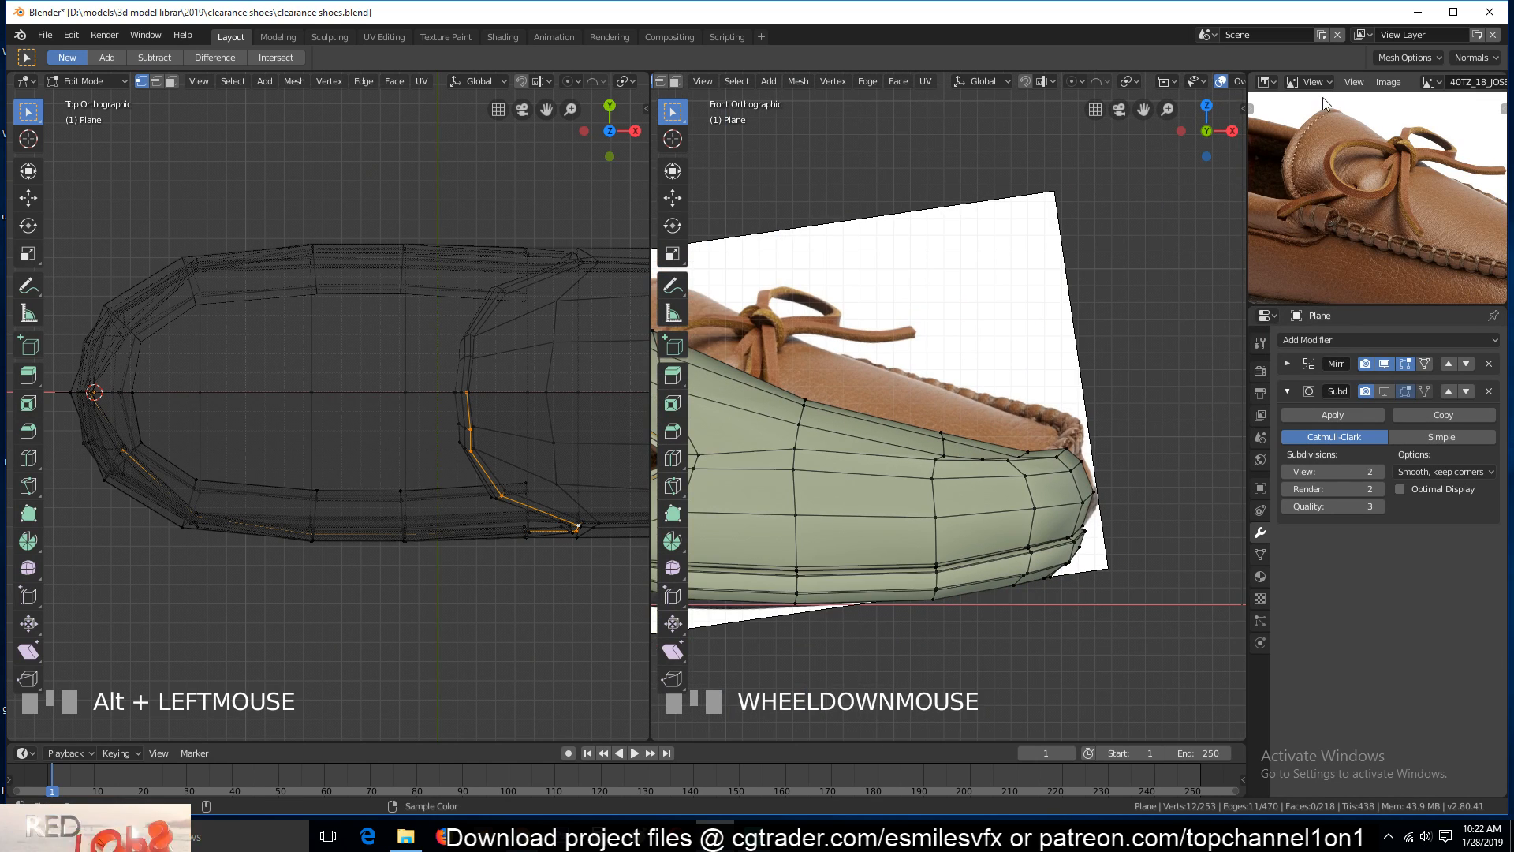
{"action": "scroll", "coordinate": [1290, 254], "scroll_direction": "down", "scroll_amount": 2}
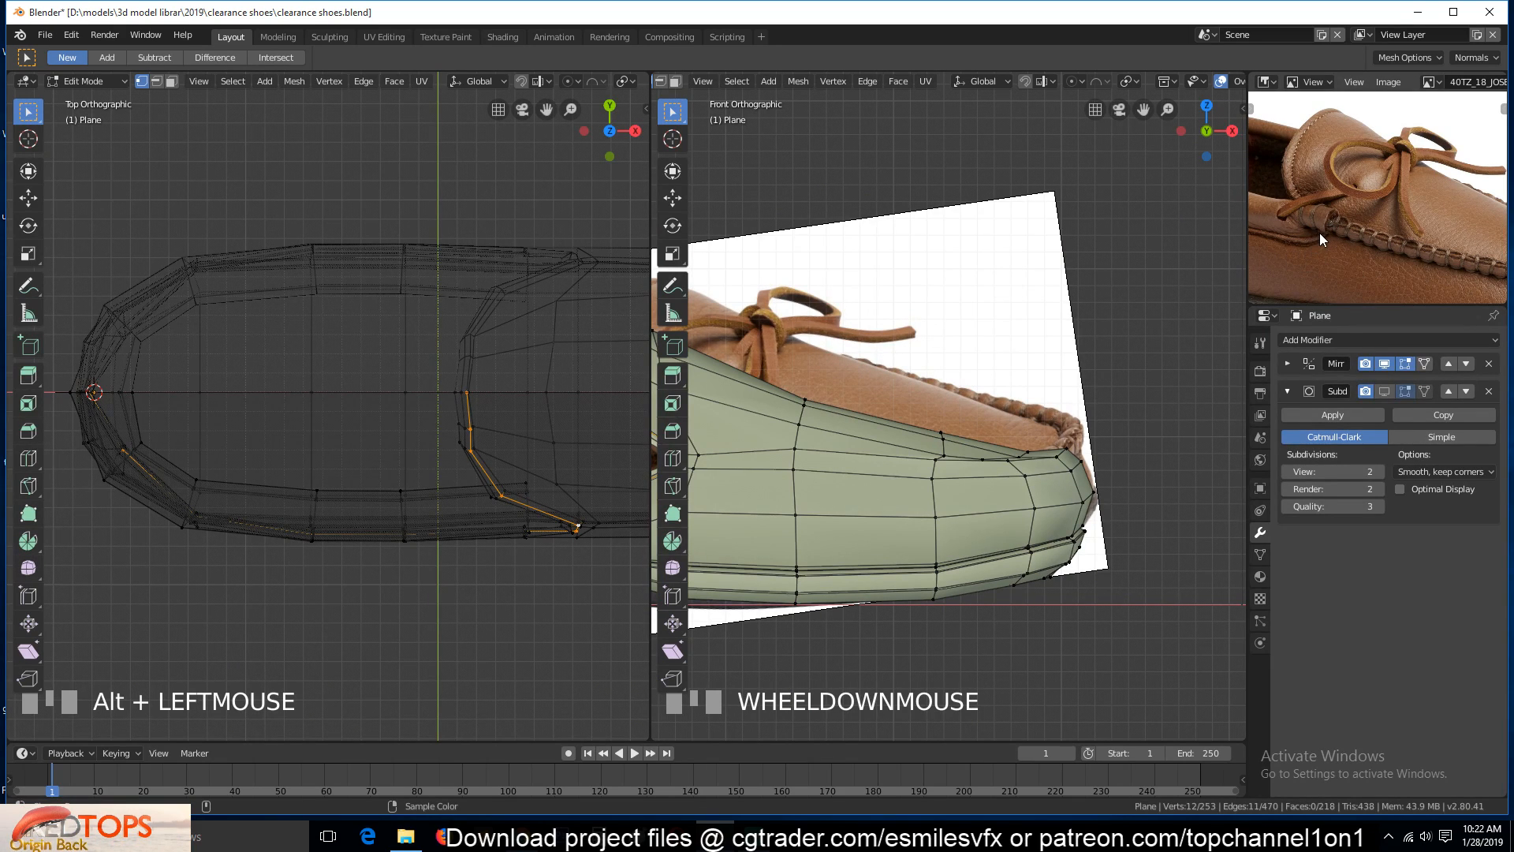
{"action": "middle_click_drag", "start_coordinate": [970, 388], "coordinate": [1077, 378], "text": "shift"}
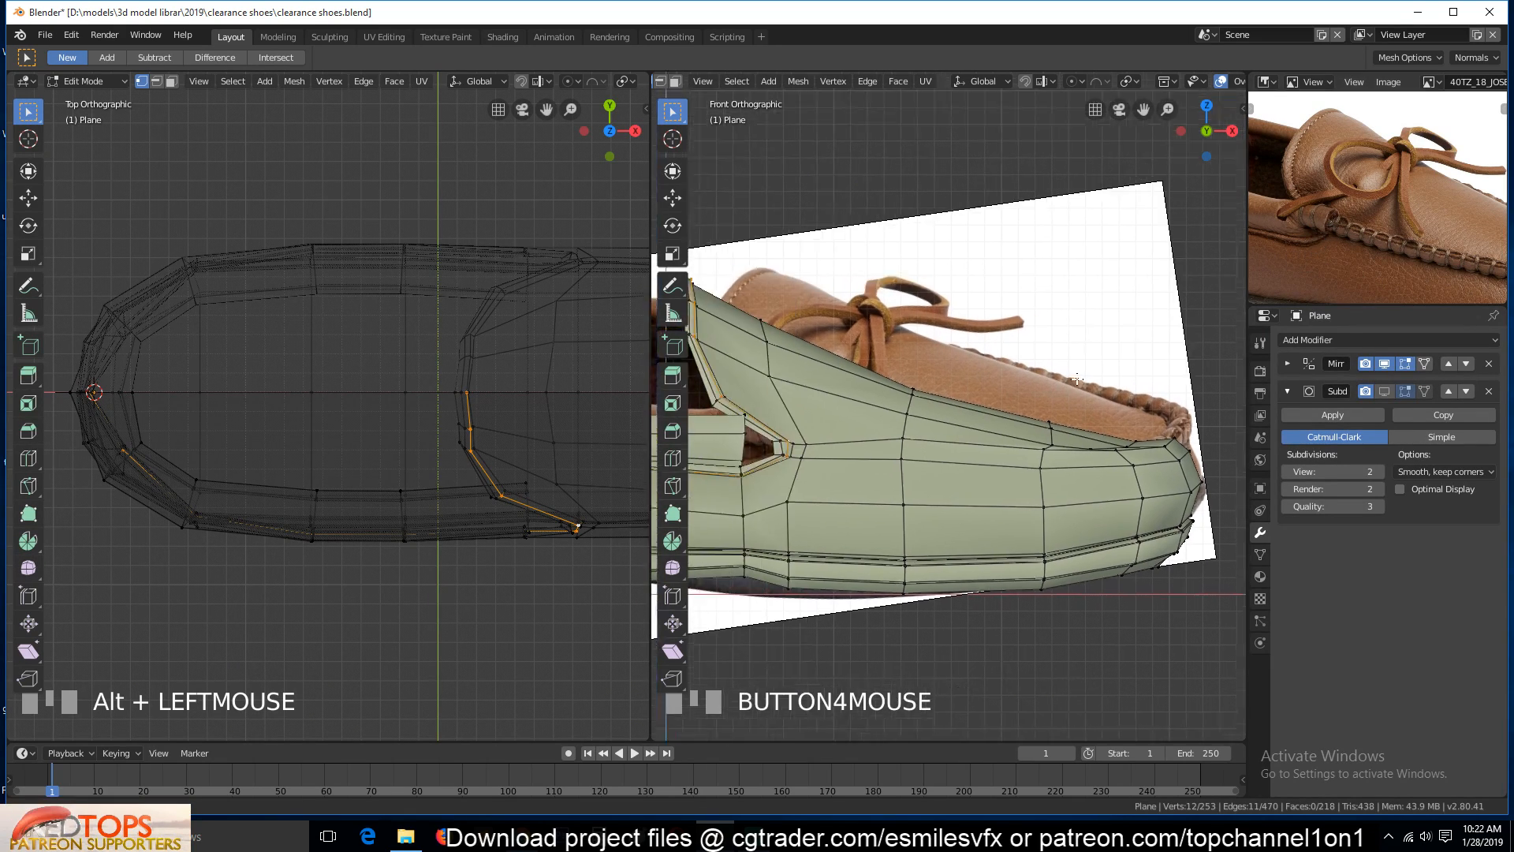
{"action": "scroll", "coordinate": [946, 407], "scroll_direction": "up", "scroll_amount": 5}
{"action": "key", "text": "alt+a"}
{"action": "middle_click_drag", "start_coordinate": [919, 405], "coordinate": [977, 411], "text": "shift"}
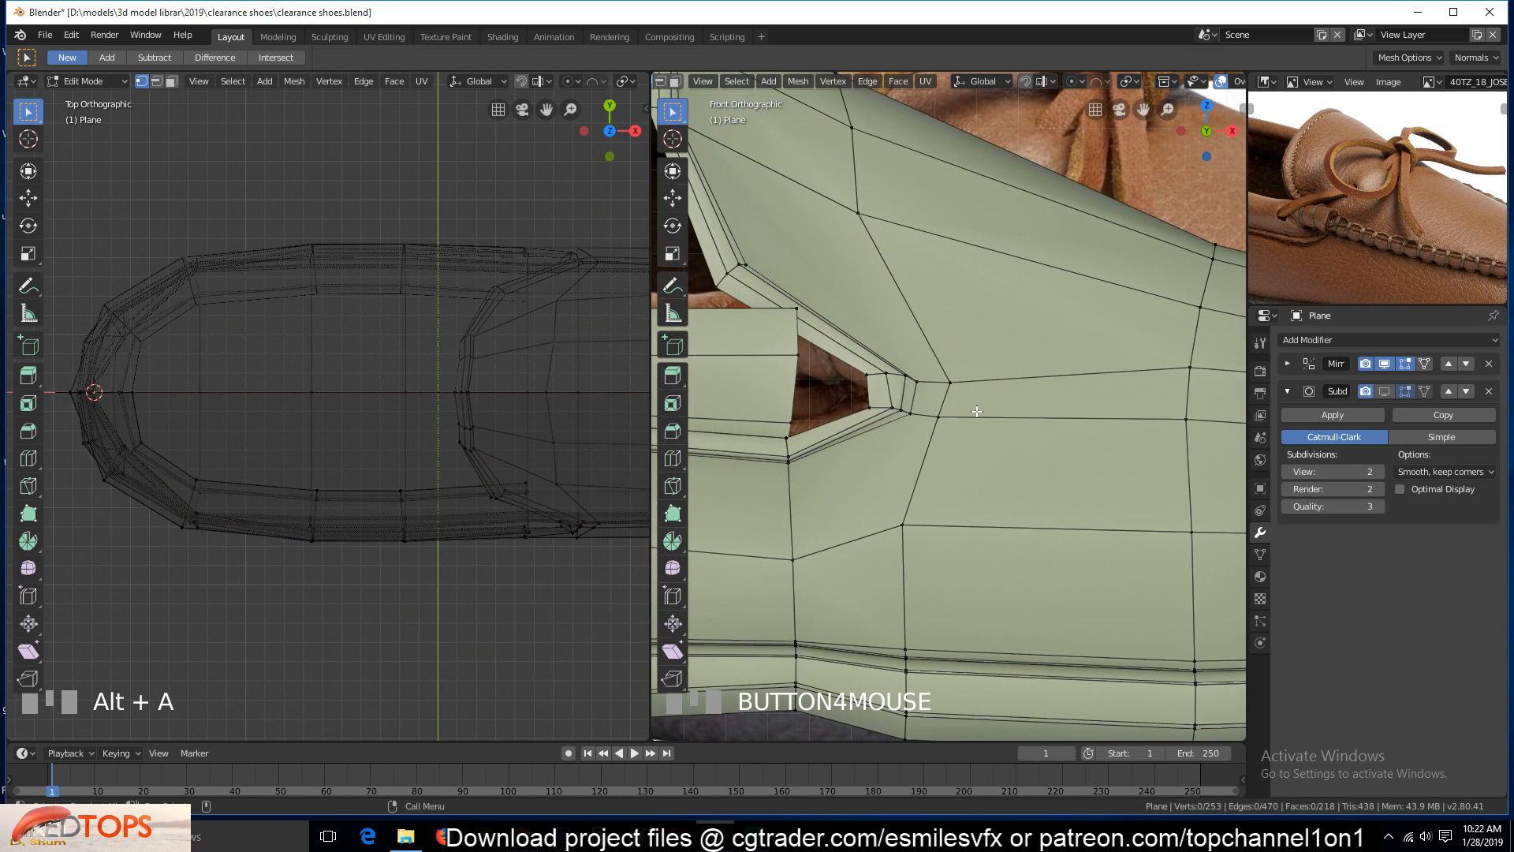
{"action": "left_click", "coordinate": [869, 407]}
{"action": "left_click", "coordinate": [907, 413], "text": "ctrl"}
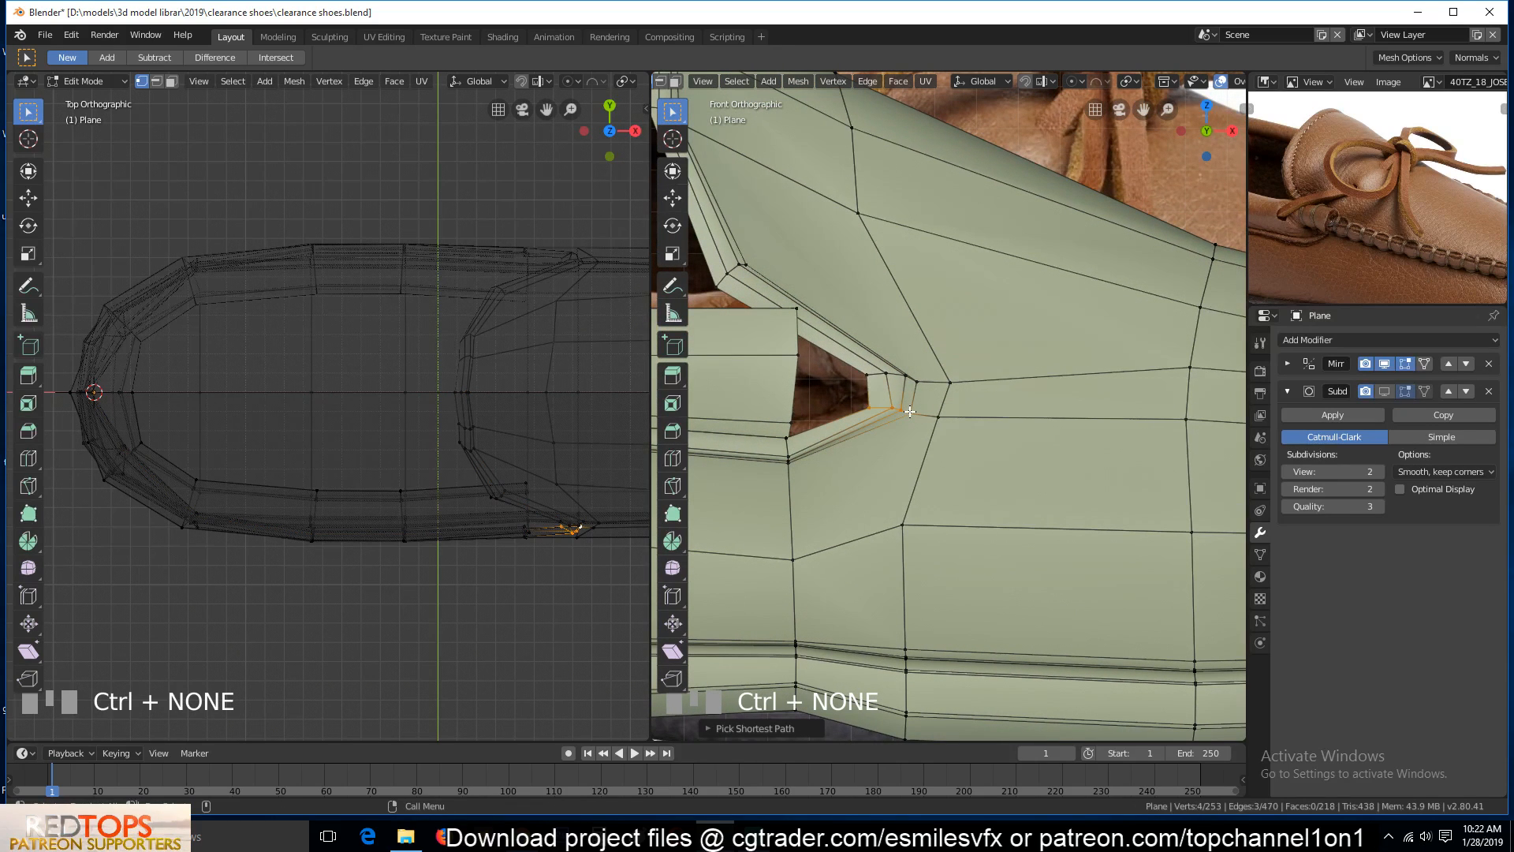
{"action": "key", "text": "v"}
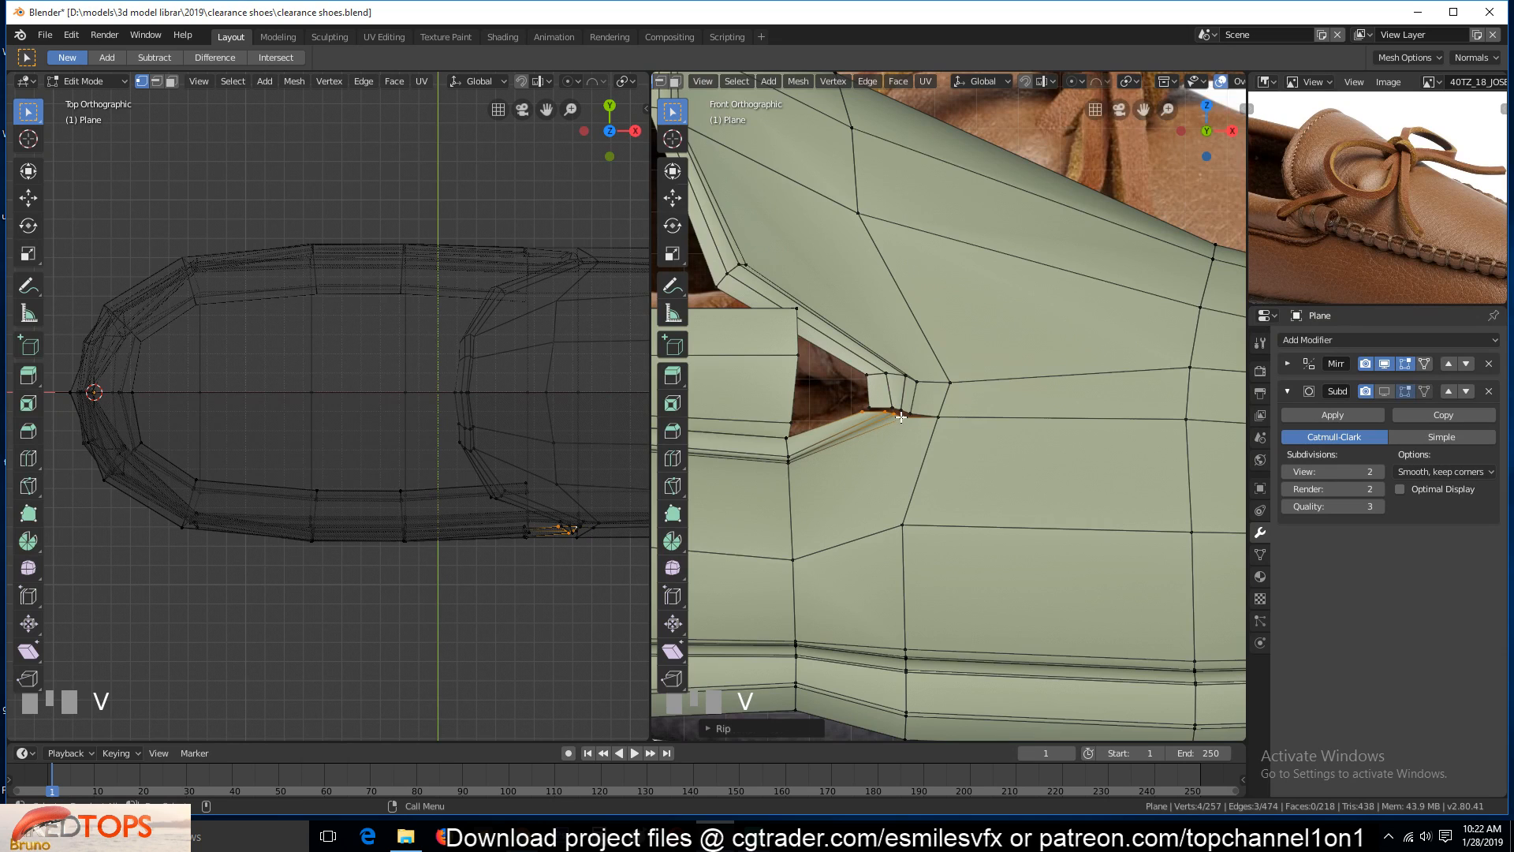
{"action": "left_click", "coordinate": [905, 426]}
Merge the two outermost ripped vertices at the slot's front corner back into one, and clear the selection
{"action": "scroll", "coordinate": [904, 430], "scroll_direction": "up", "scroll_amount": 2}
{"action": "left_click", "coordinate": [870, 423]}
{"action": "left_click", "coordinate": [872, 421], "text": "shift"}
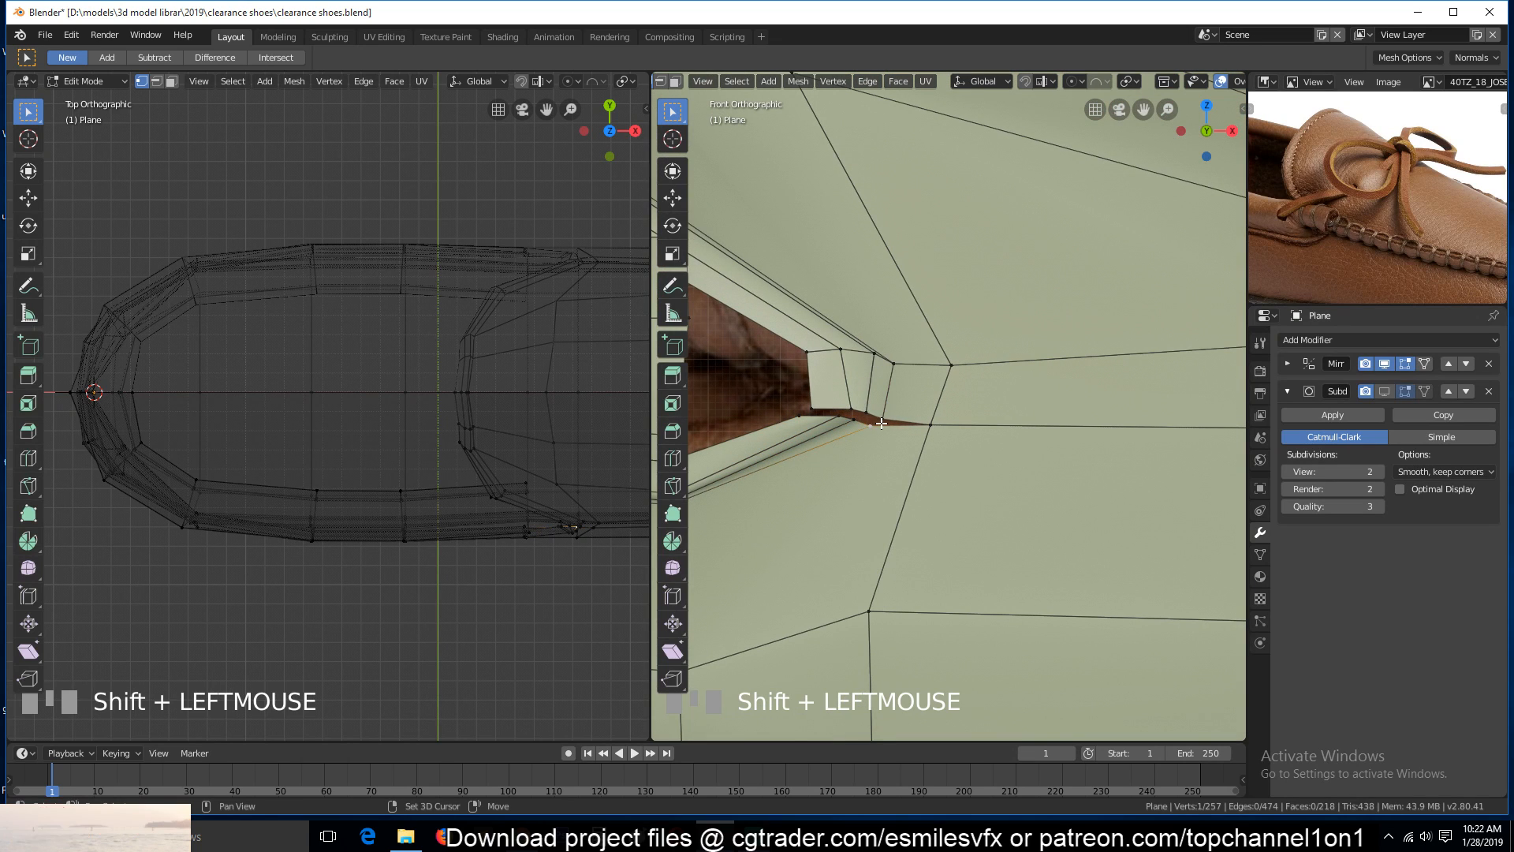
{"action": "key", "text": "m"}
{"action": "left_click", "coordinate": [891, 416]}
{"action": "key", "text": "alt+a"}
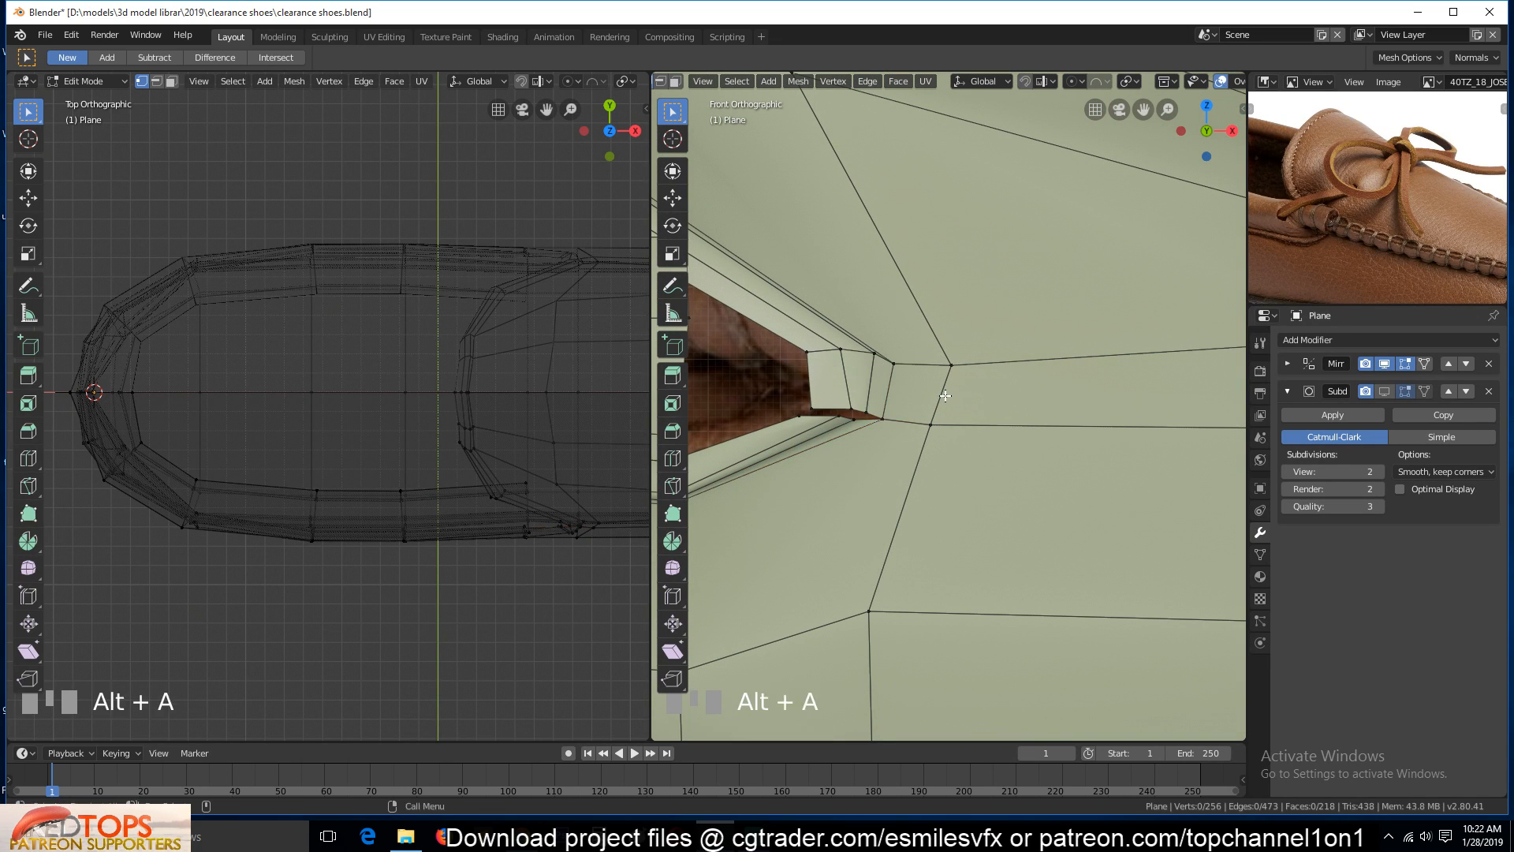
Dissolve the two closely spaced edge loops running along the tongue's rim down to the slot's front end
{"action": "scroll", "coordinate": [965, 405], "scroll_direction": "down", "scroll_amount": 3}
{"action": "scroll", "coordinate": [964, 405], "scroll_direction": "up", "scroll_amount": 2}
{"action": "key", "text": "2"}
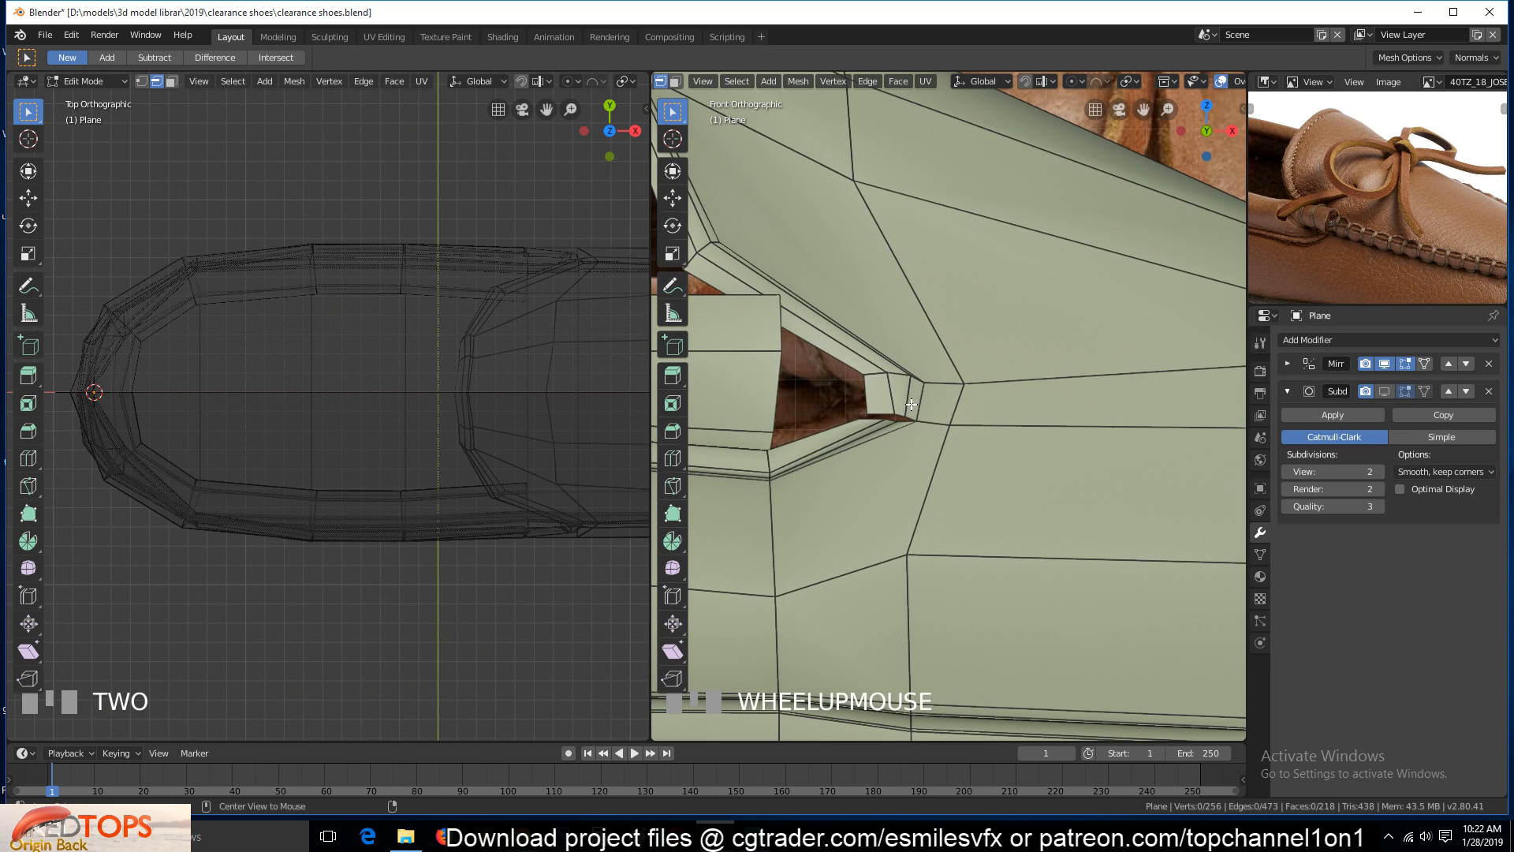
{"action": "left_click", "coordinate": [957, 373], "text": "alt"}
{"action": "key", "text": "ctrl+x"}
{"action": "left_click", "coordinate": [956, 394], "text": "alt"}
{"action": "key", "text": "ctrl+x"}
Compare the tongue, lace slot and toe of the mesh with the shoe reference photo
{"action": "scroll", "coordinate": [975, 380], "scroll_direction": "down", "scroll_amount": 2}
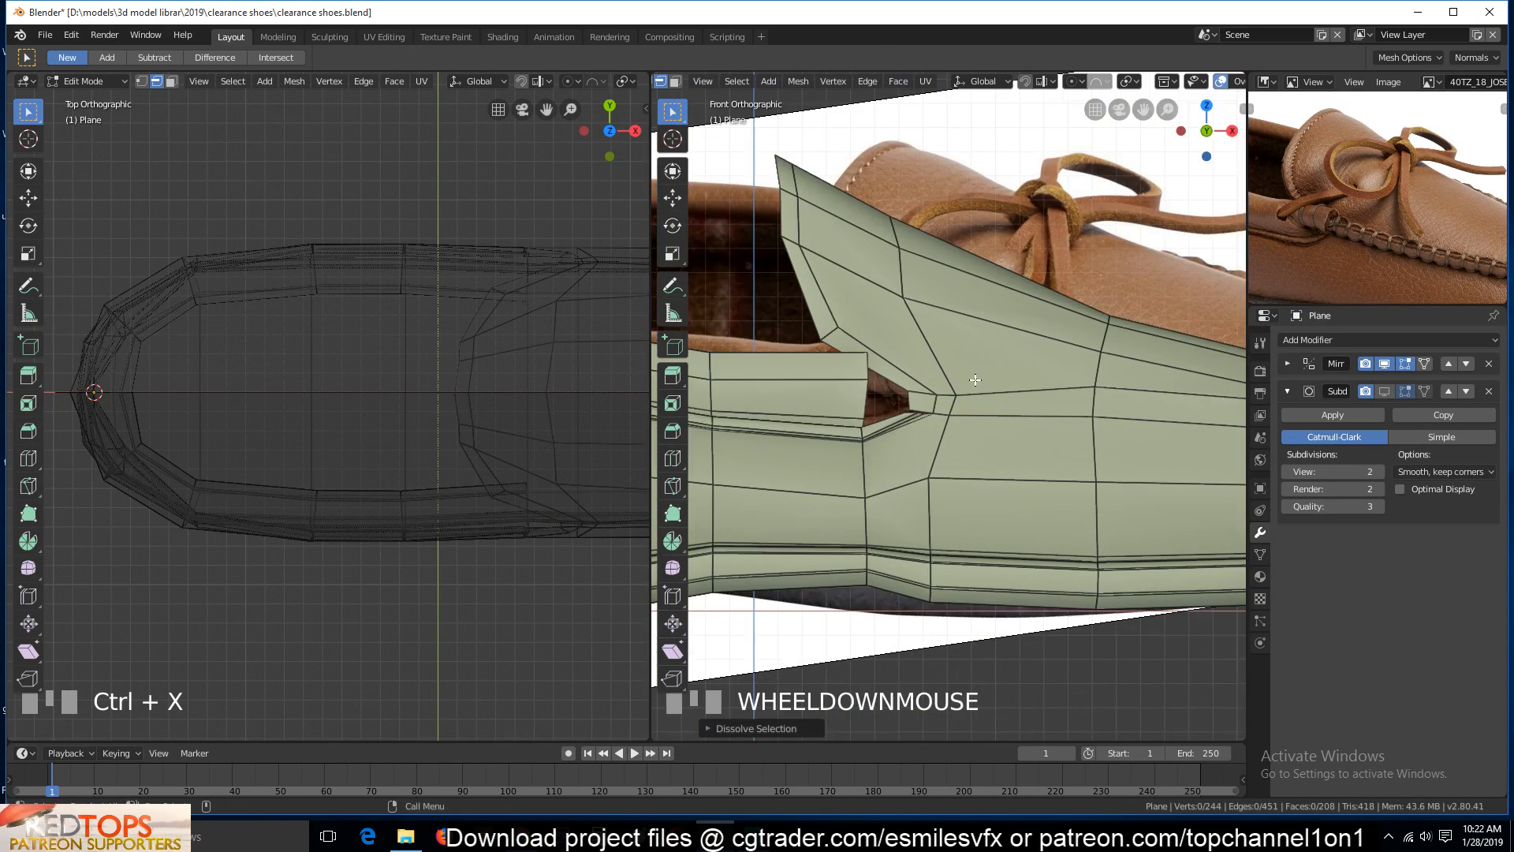
{"action": "scroll", "coordinate": [1013, 413], "scroll_direction": "up", "scroll_amount": 2}
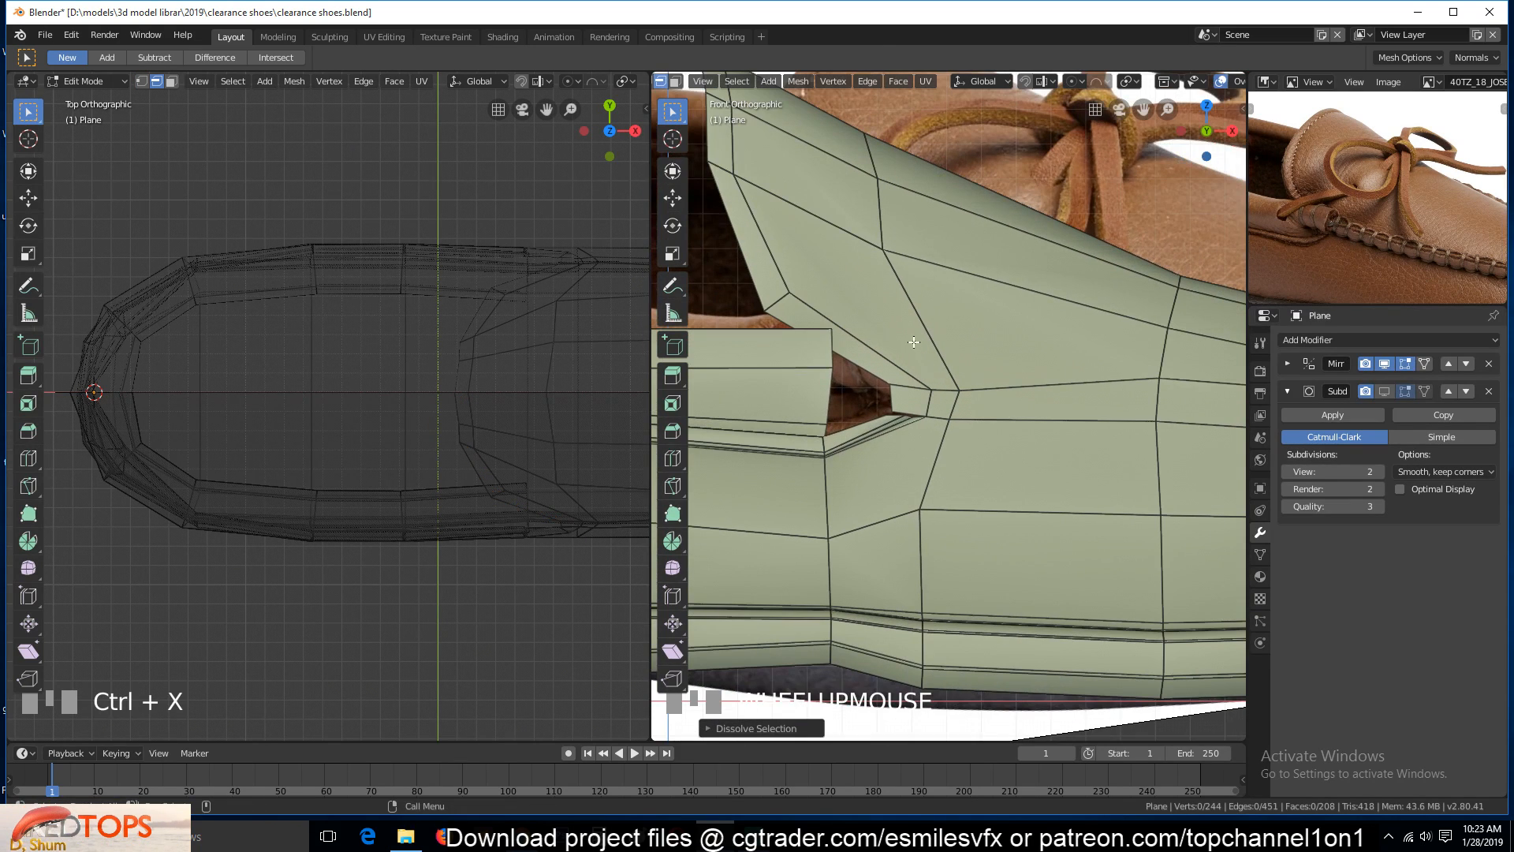
{"action": "scroll", "coordinate": [755, 271], "scroll_direction": "down", "scroll_amount": 3}
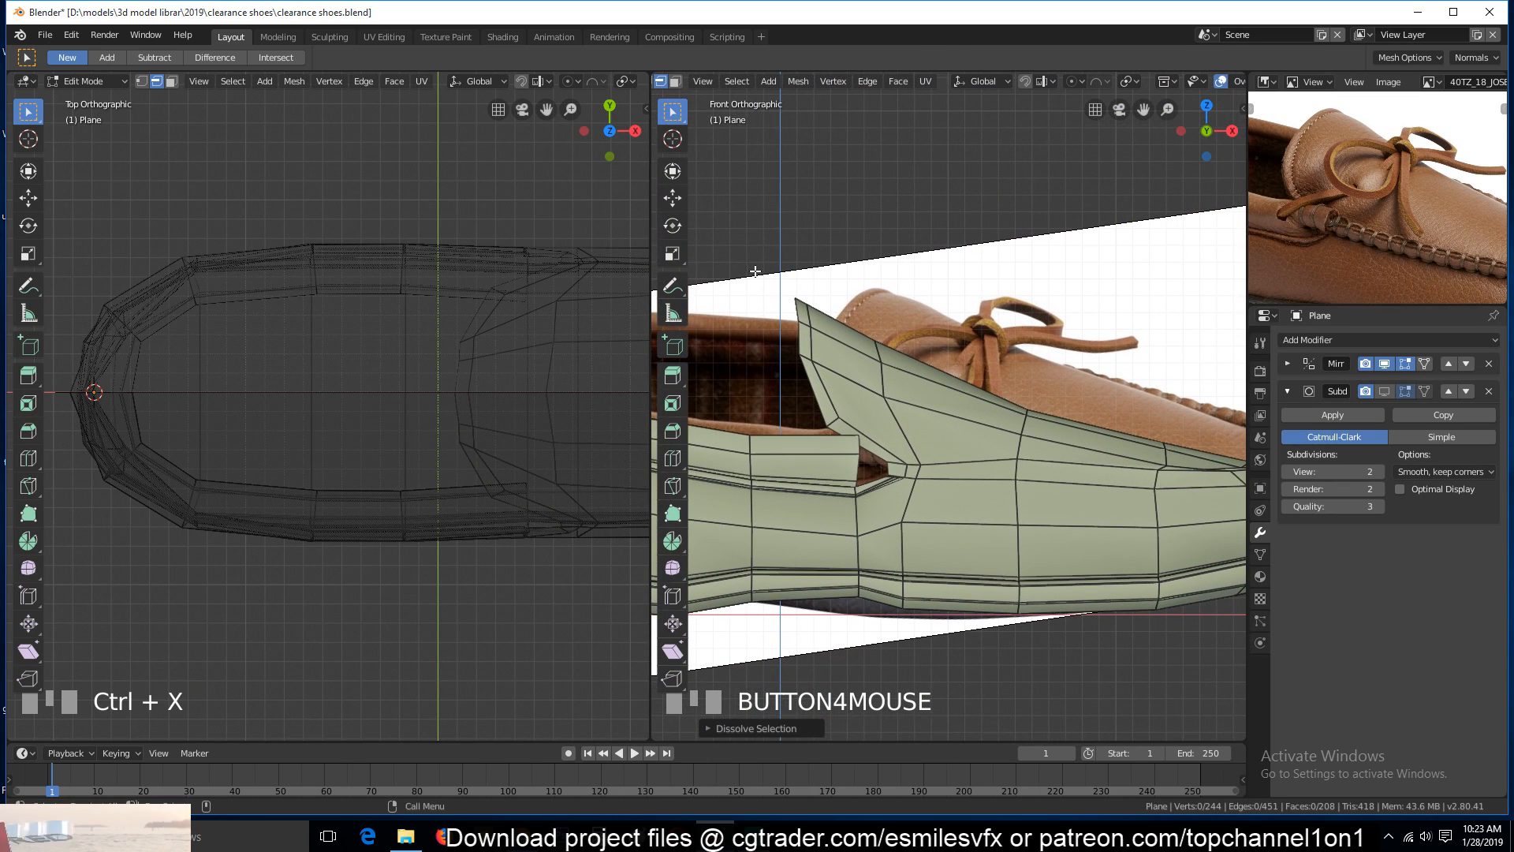
{"action": "scroll", "coordinate": [1192, 479], "scroll_direction": "down", "scroll_amount": 3}
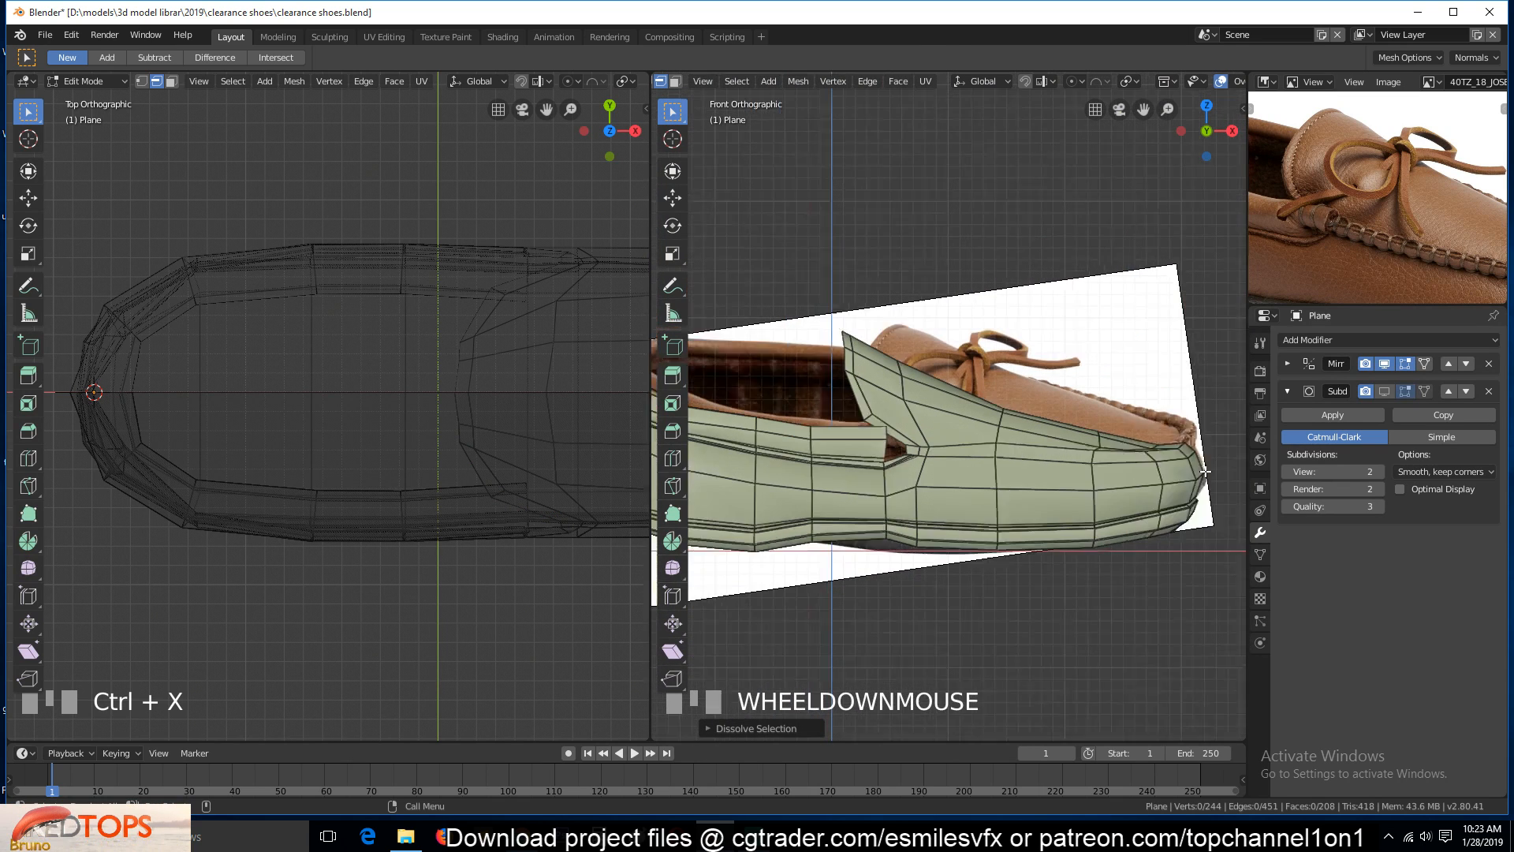
{"action": "scroll", "coordinate": [1135, 434], "scroll_direction": "up", "scroll_amount": 4}
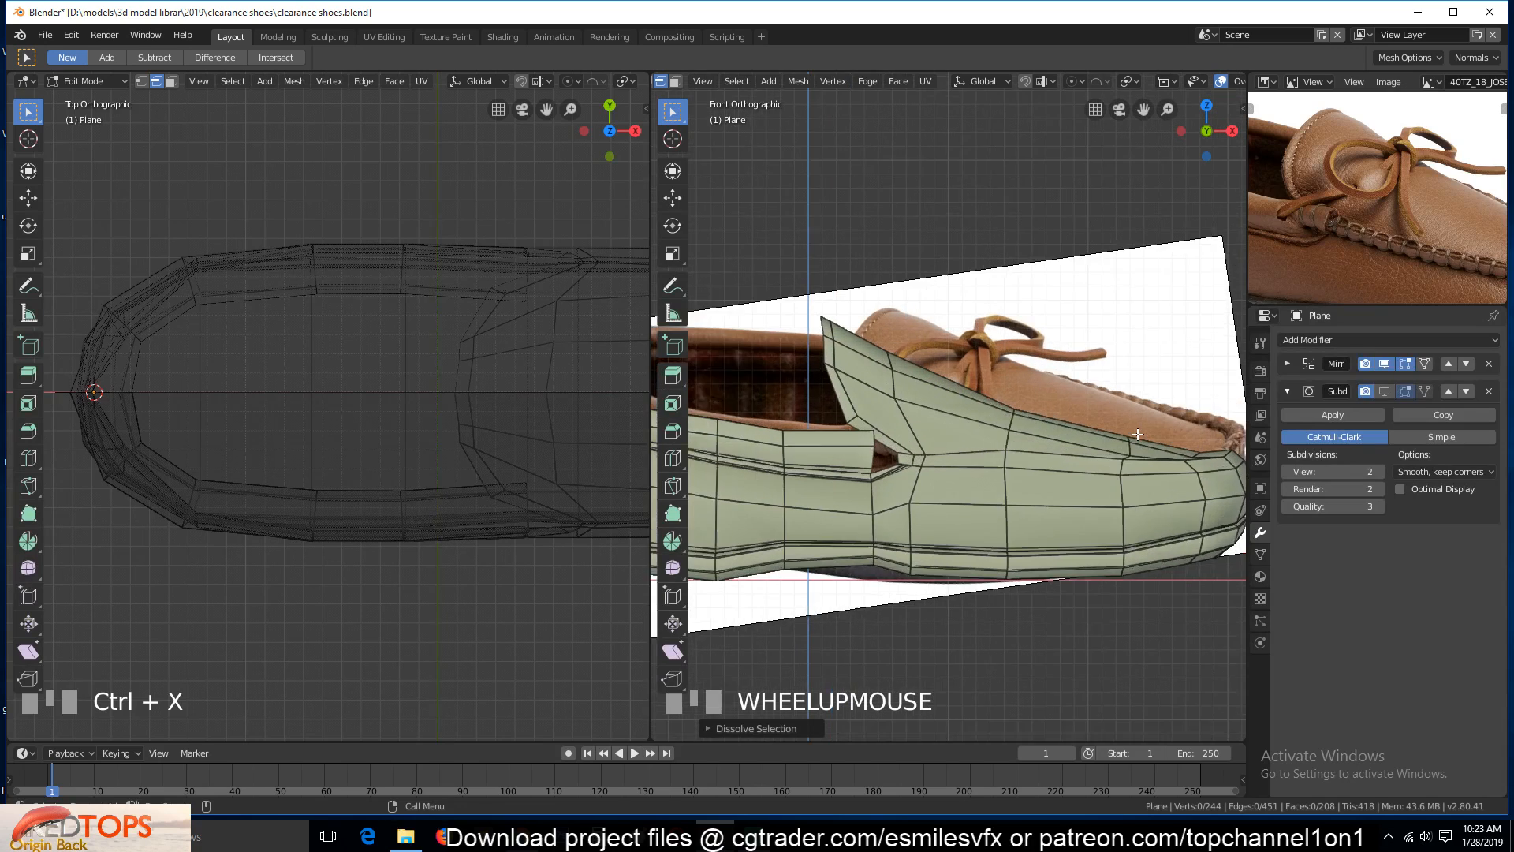
{"action": "scroll", "coordinate": [1138, 434], "scroll_direction": "down", "scroll_amount": 1}
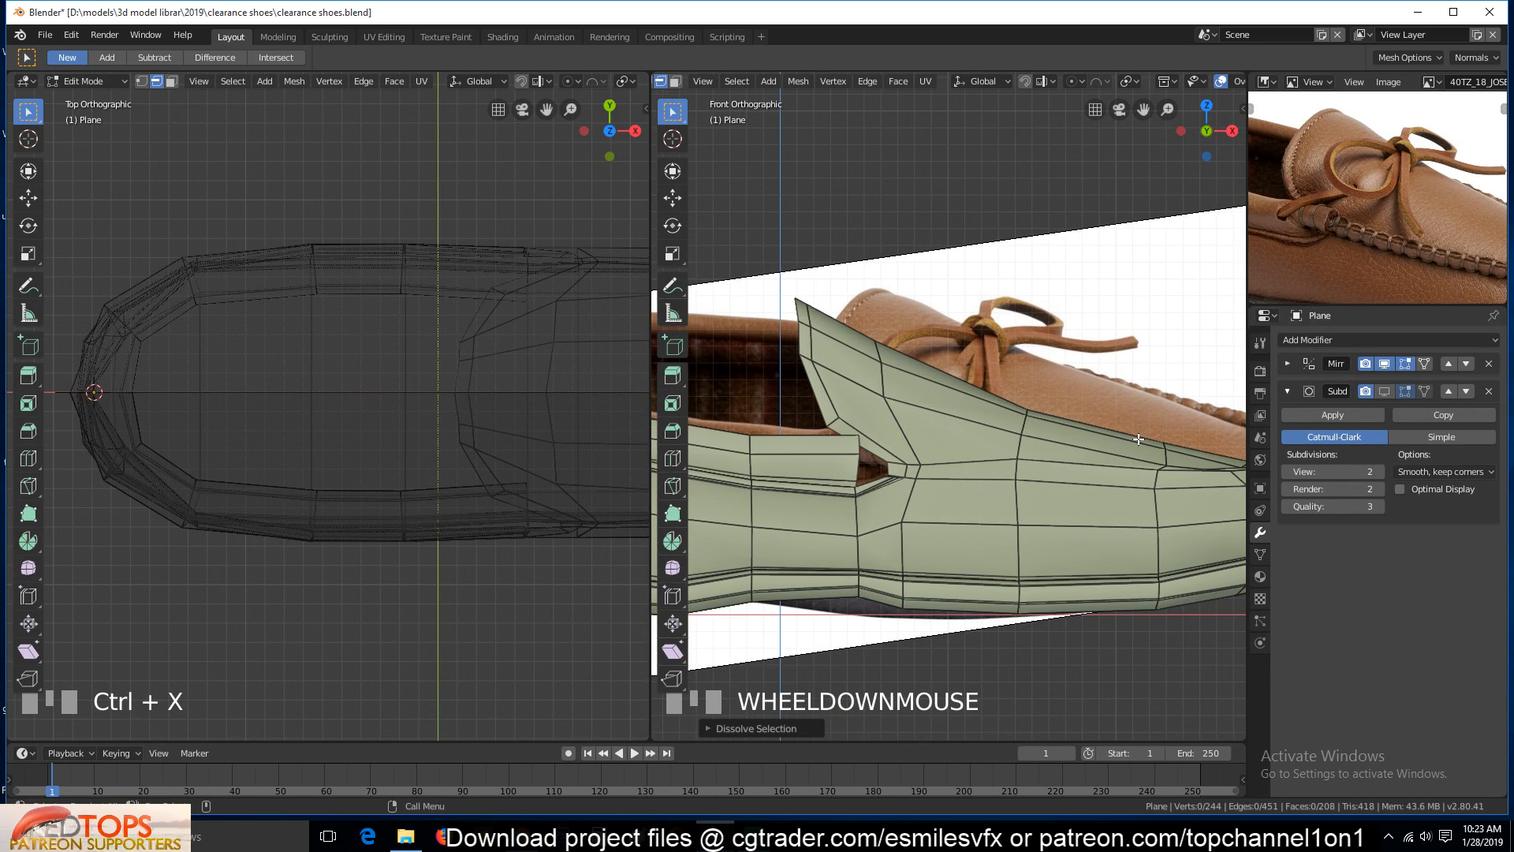
{"action": "scroll", "coordinate": [1407, 253], "scroll_direction": "down", "scroll_amount": 4}
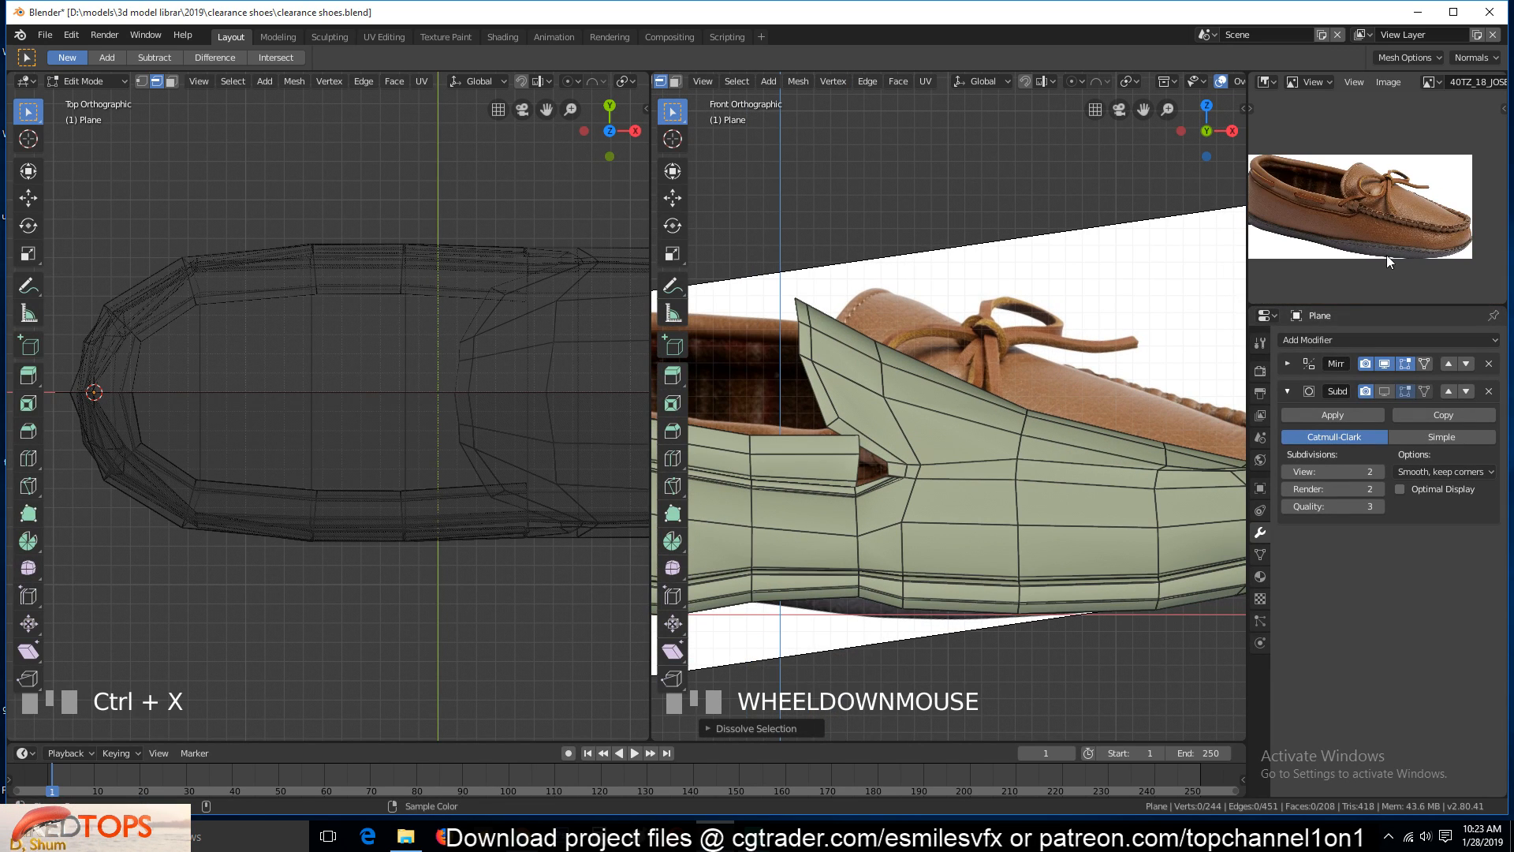
{"action": "scroll", "coordinate": [964, 440], "scroll_direction": "up", "scroll_amount": 3}
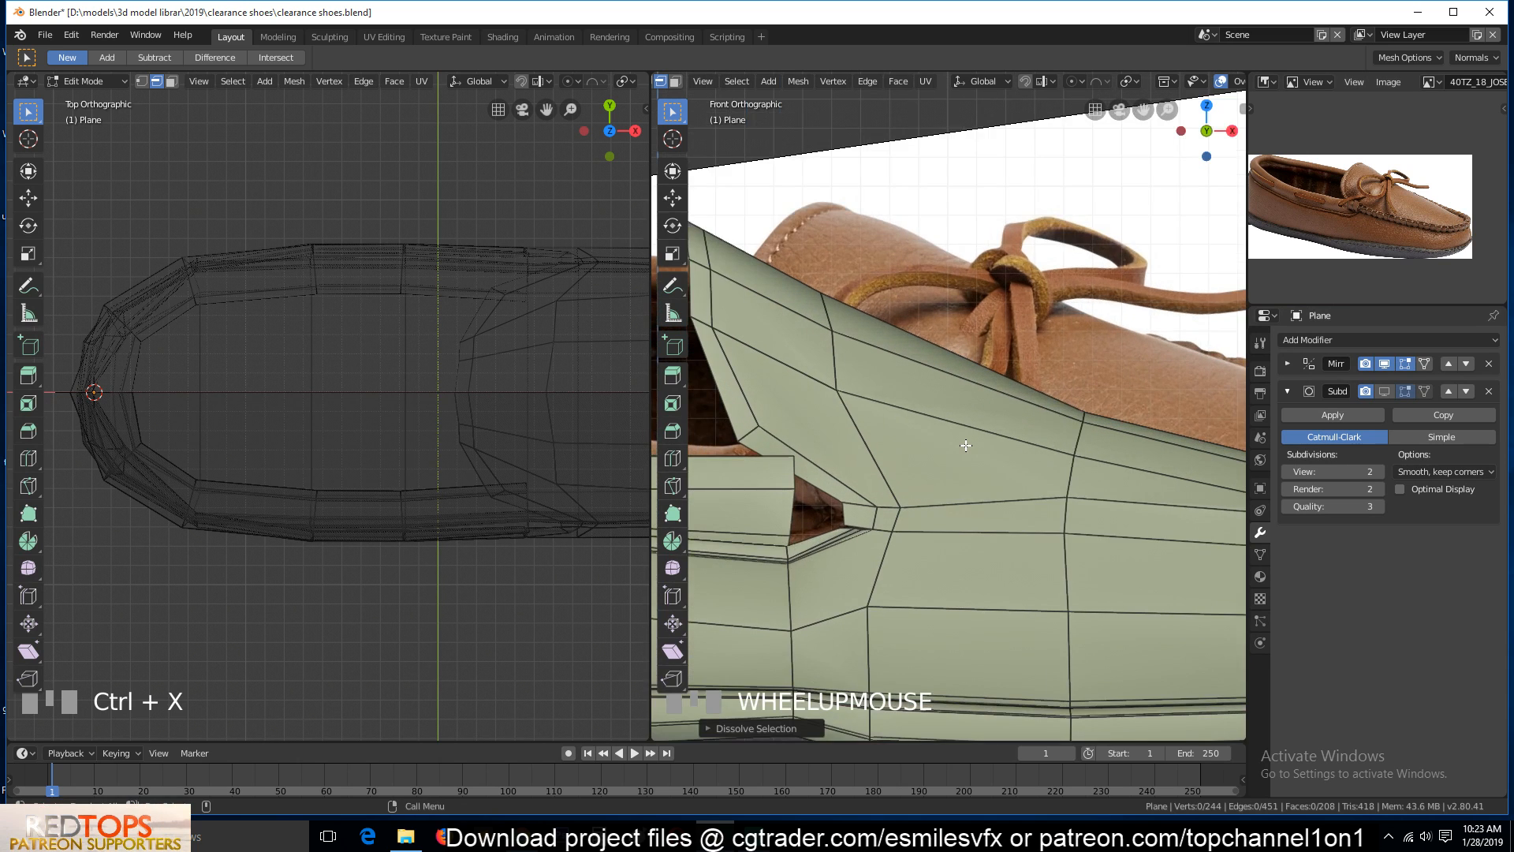
Return to Object Mode and save the blend file
{"action": "scroll", "coordinate": [963, 440], "scroll_direction": "down", "scroll_amount": 2}
{"action": "key", "text": "Tab"}
{"action": "key", "text": "ctrl+s"}
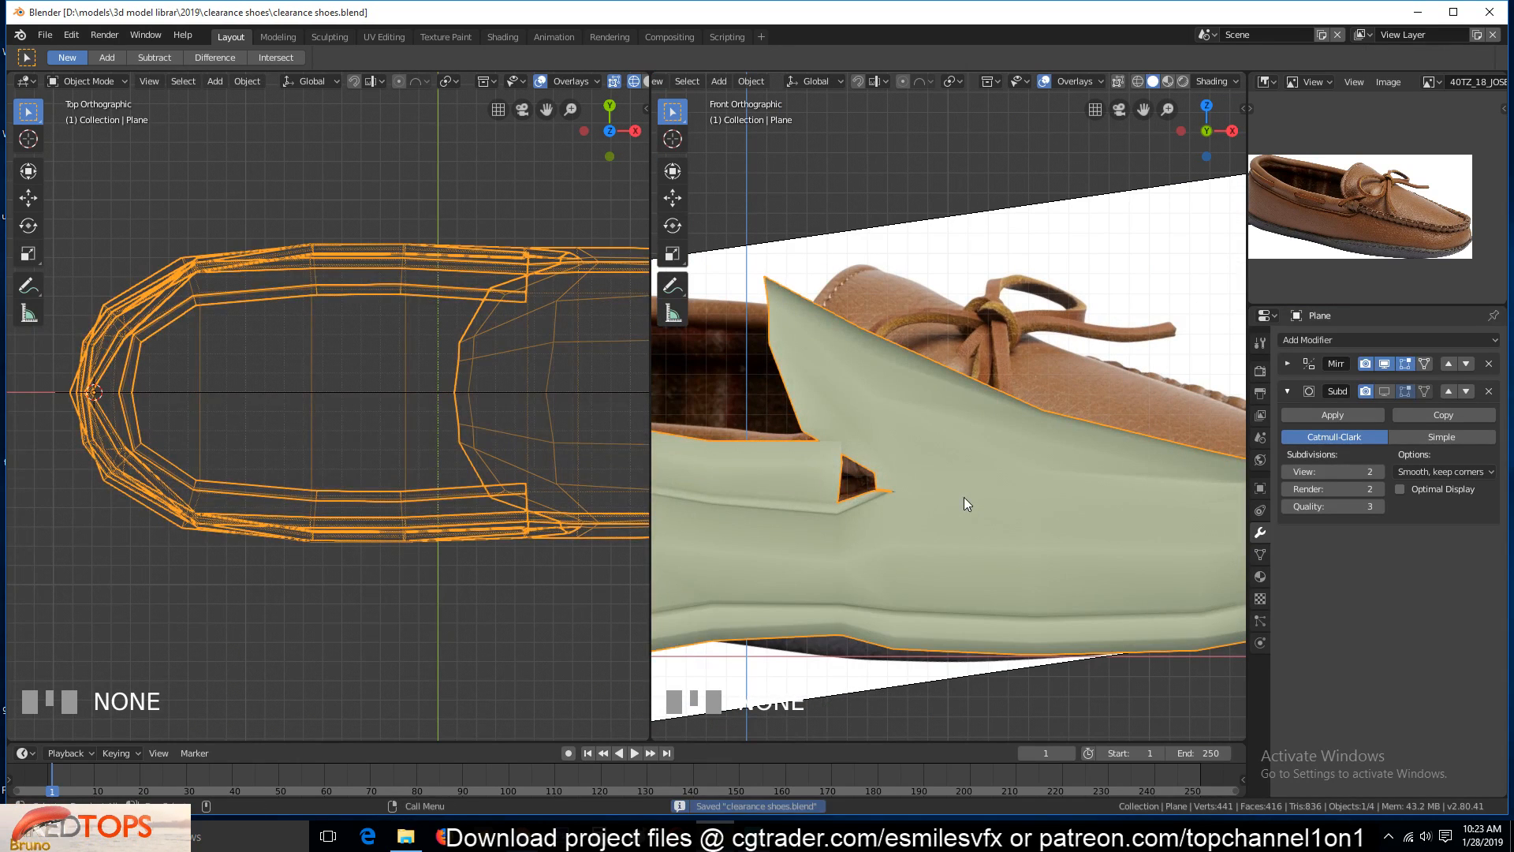